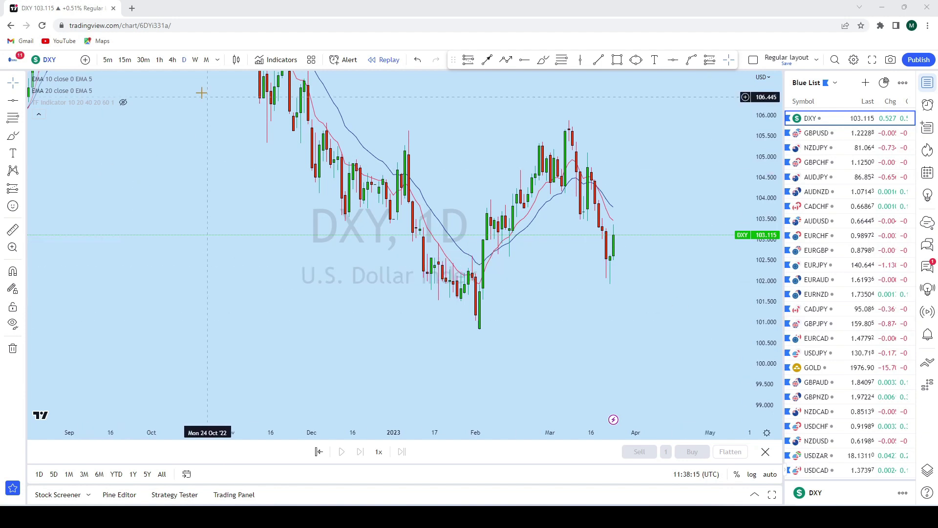
# Switch the DXY chart to the monthly timeframe and examine the price swings around the 2022 peak.
pyautogui.click(206, 61)
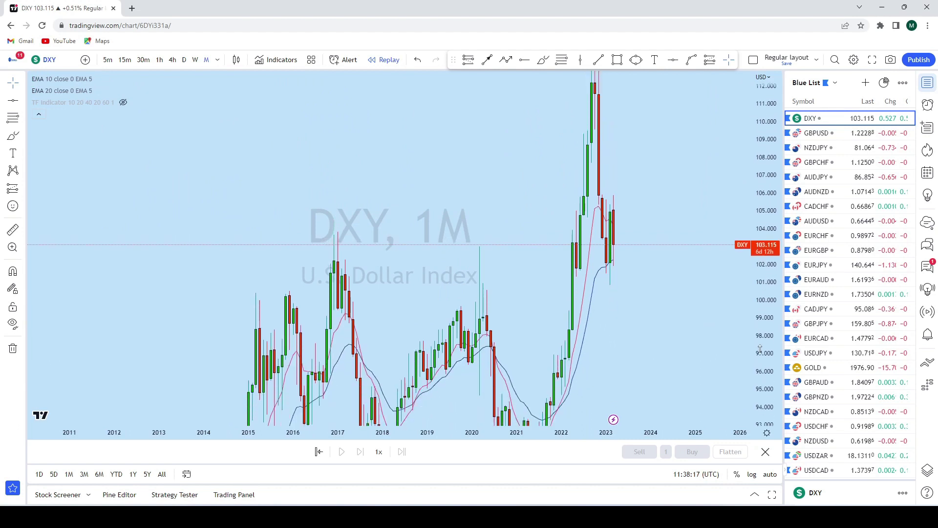
pyautogui.click(22, 83)
pyautogui.scroll(3, 606, 205)
pyautogui.moveTo(568, 187); pyautogui.dragTo(673, 182)
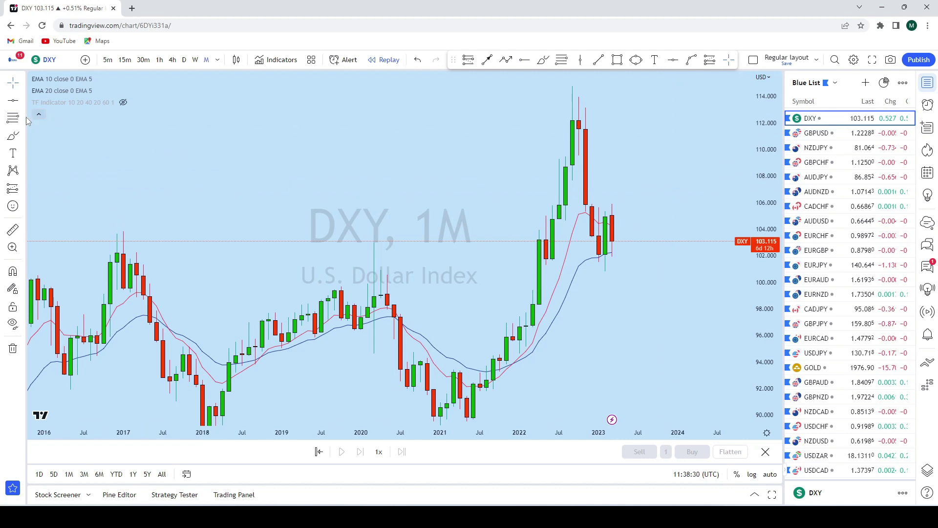
pyautogui.click(12, 84)
pyautogui.moveTo(665, 132)
pyautogui.mouseDown()
pyautogui.moveTo(700, 157)
pyautogui.moveTo(688, 176)
pyautogui.mouseUp()
# Trace the drop from the 2022 peak and the rebound after it with the Brush, and undo the stroke.
pyautogui.click(544, 60)
pyautogui.click(543, 59)
pyautogui.moveTo(599, 112)
pyautogui.mouseDown()
pyautogui.moveTo(612, 146)
pyautogui.moveTo(624, 302)
pyautogui.moveTo(638, 234)
pyautogui.mouseUp()
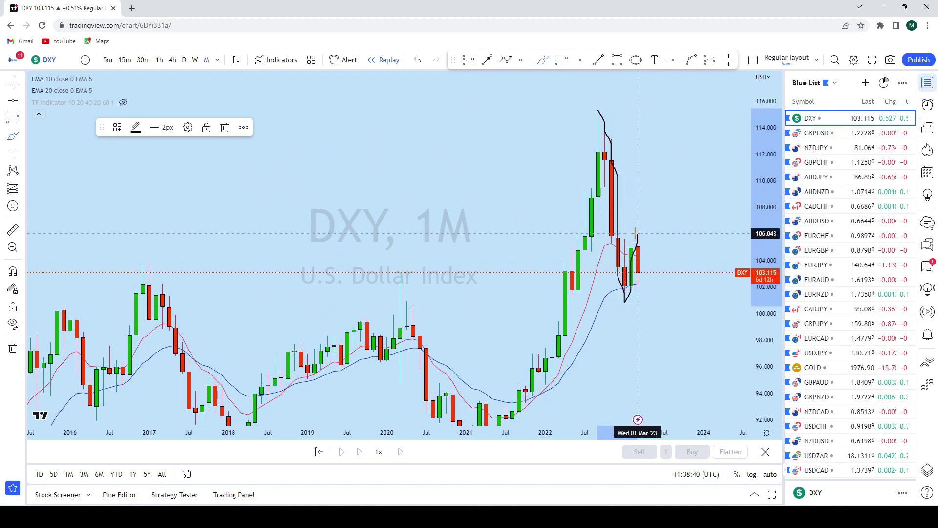
pyautogui.click(417, 59)
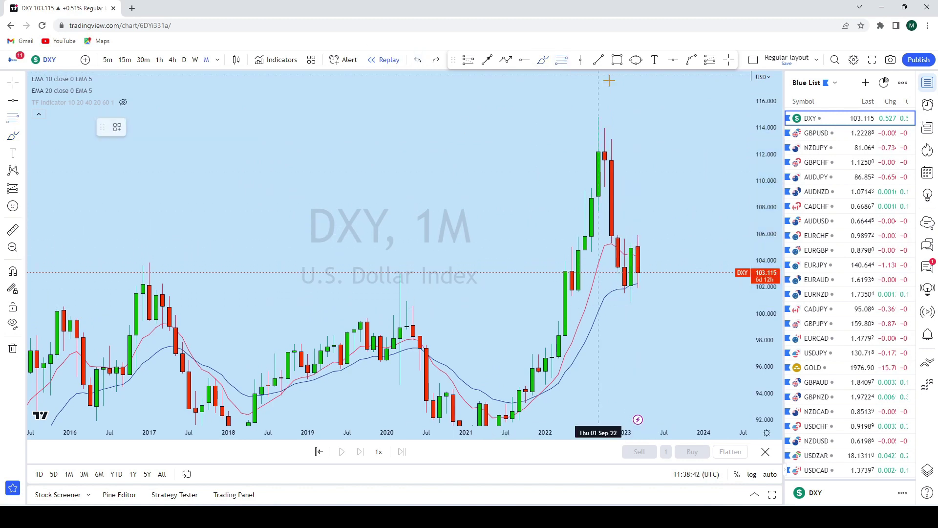
# Draw a Fibonacci retracement from about 114.69 at the 2022 peak to about 100.74 at the 2023 low, and undo it.
pyautogui.click(657, 117)
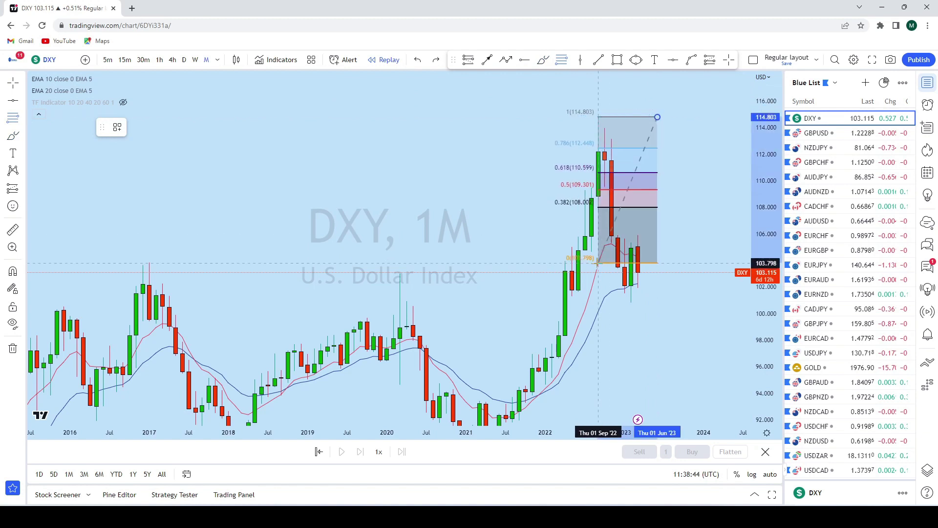
pyautogui.click(585, 304)
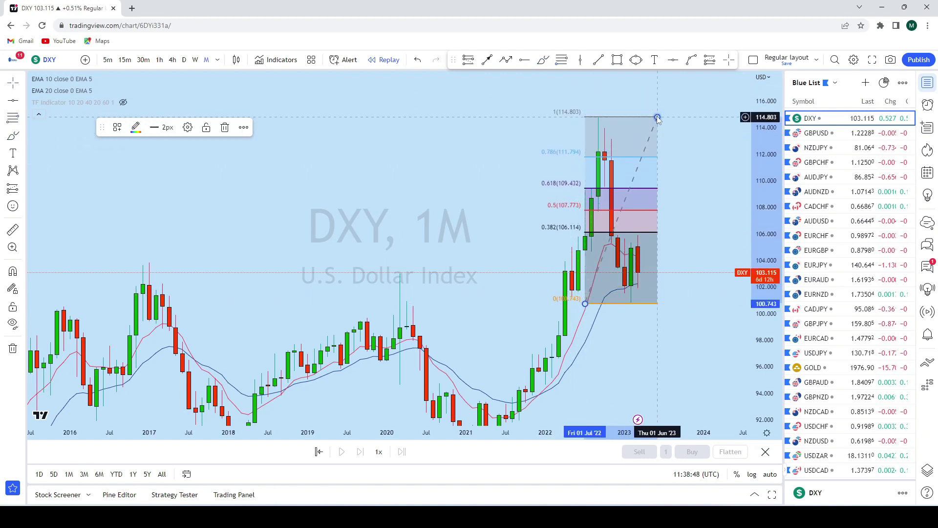
pyautogui.moveTo(658, 117); pyautogui.dragTo(657, 118)
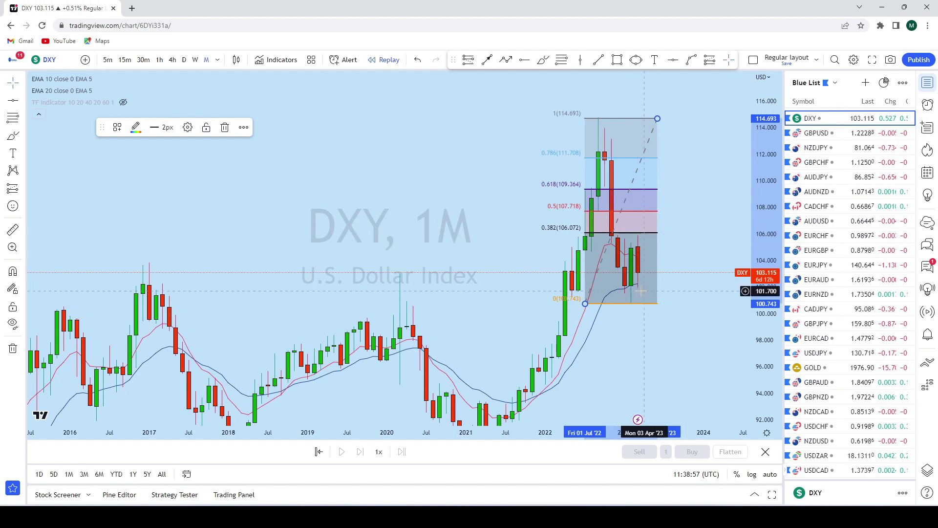
pyautogui.hotkey('ctrl', 'z')
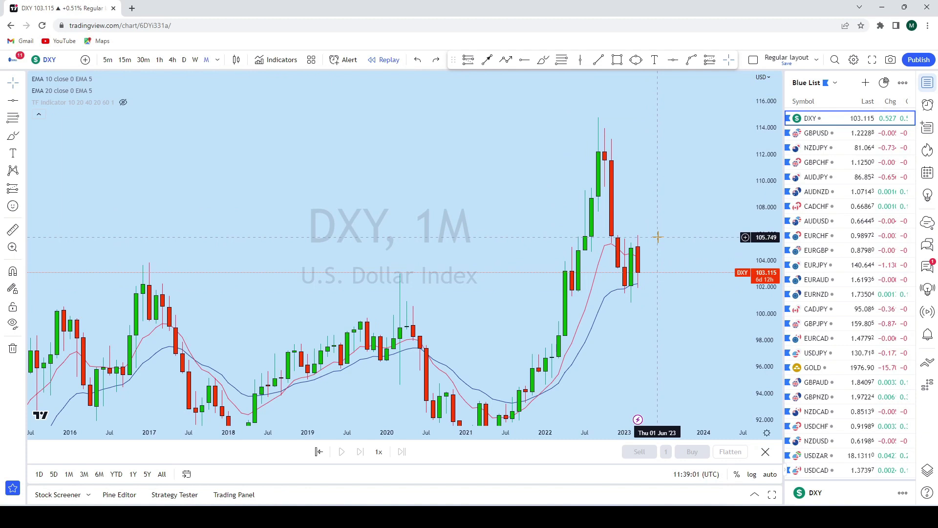
# Sketch a Brush path from the 2022 peak through the rebound down to about 95, and delete it.
pyautogui.click(543, 59)
pyautogui.moveTo(589, 113)
pyautogui.mouseDown()
pyautogui.moveTo(635, 235)
pyautogui.moveTo(670, 377)
pyautogui.mouseUp()
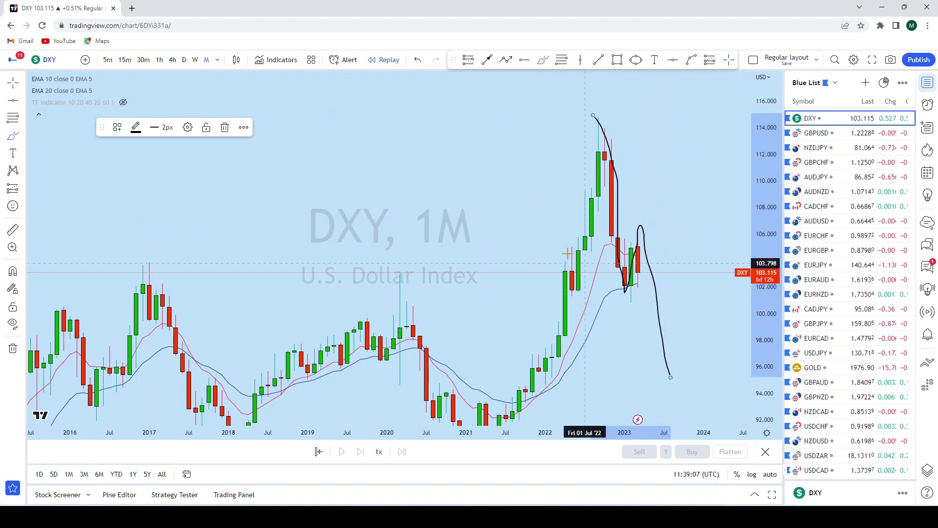
pyautogui.press('Delete')
# Draw a descending trend line on the monthly chart from about 106.11 in November 2022 to about 102.66 in December 2023.
pyautogui.scroll(5, 619, 186)
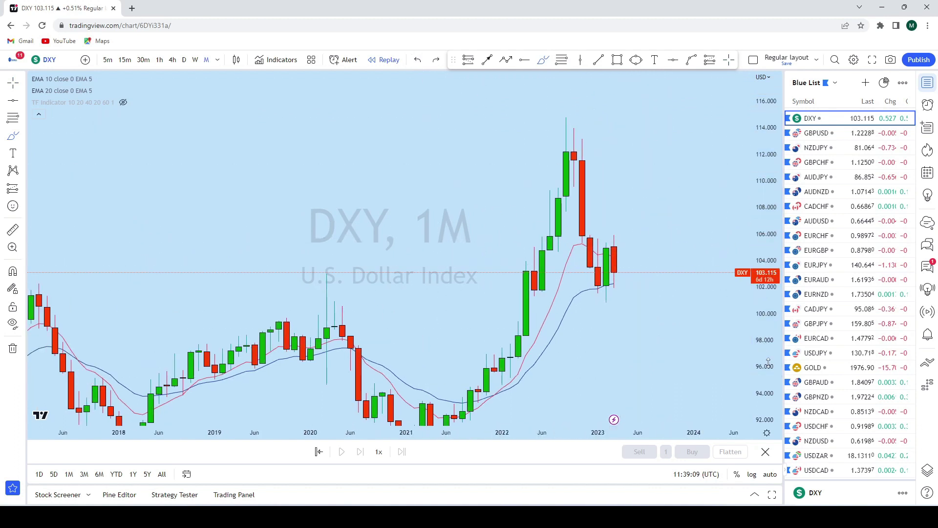
pyautogui.click(598, 59)
pyautogui.click(565, 220)
pyautogui.click(678, 300)
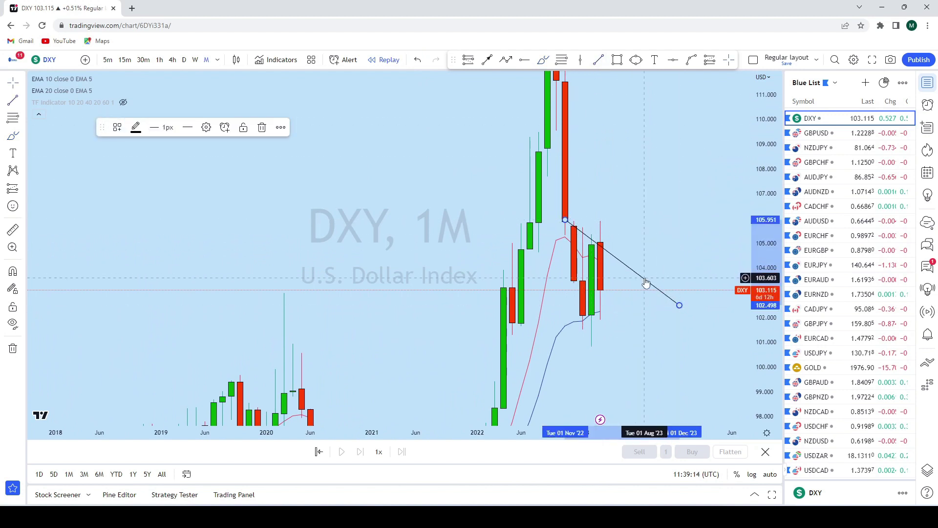
pyautogui.click(644, 274)
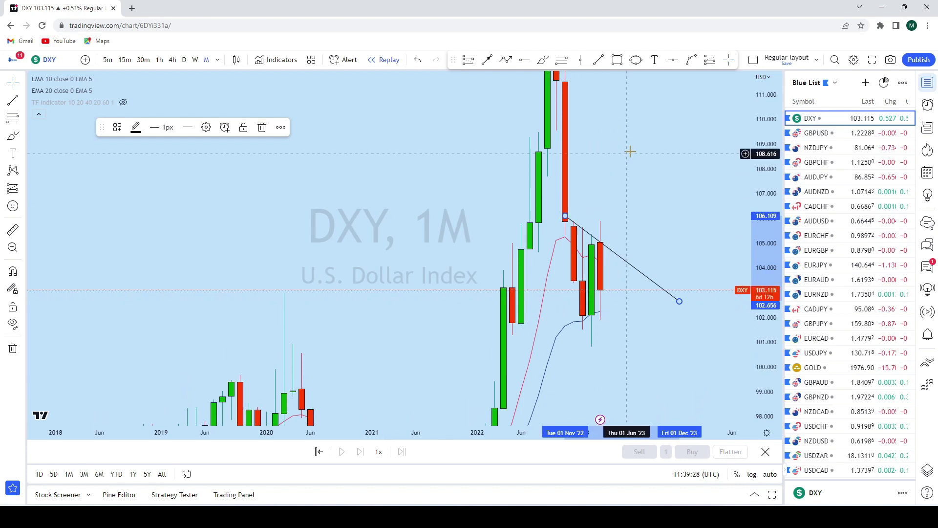
# Sketch a further decline from the current monthly candle with the Brush, and undo the stroke.
pyautogui.click(544, 61)
pyautogui.moveTo(602, 290)
pyautogui.mouseDown()
pyautogui.moveTo(611, 272)
pyautogui.moveTo(635, 380)
pyautogui.mouseUp()
pyautogui.click(418, 59)
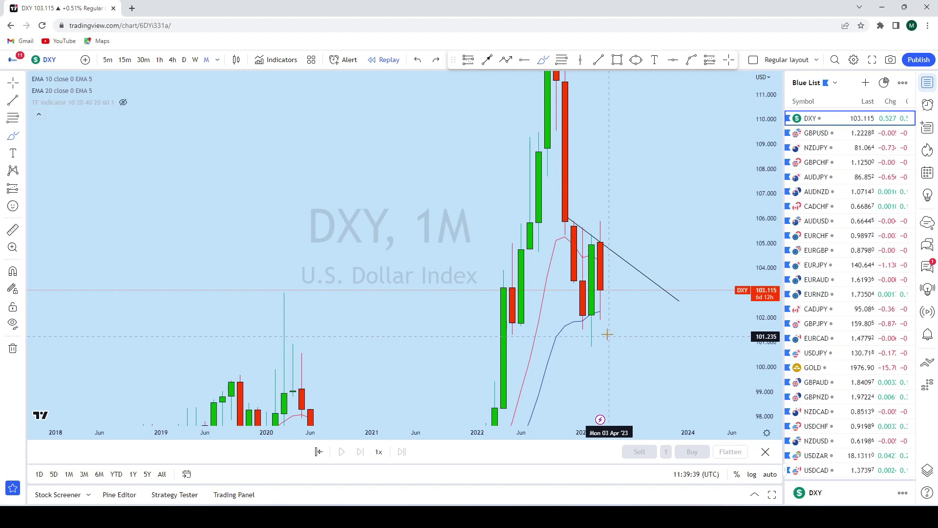
# Switch the chart to the weekly timeframe and rescale prices to examine the candles around the trend line.
pyautogui.click(195, 60)
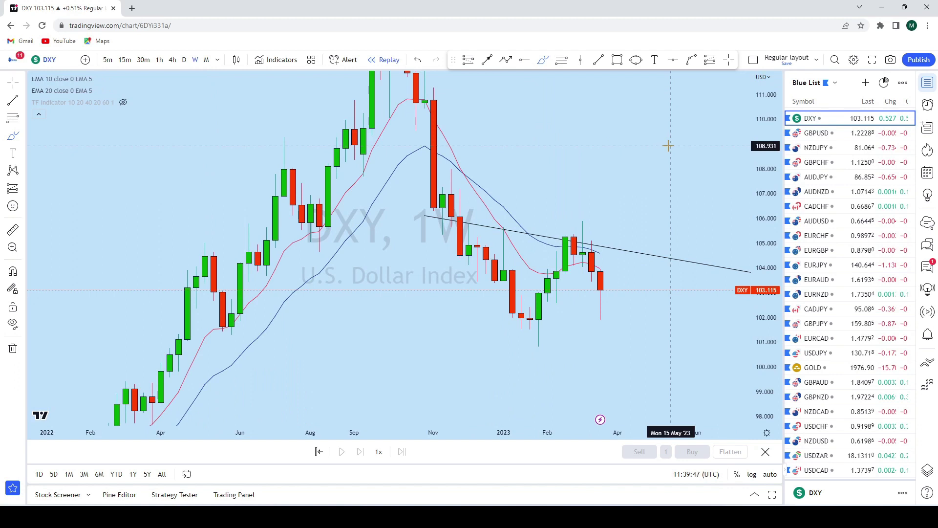
pyautogui.moveTo(767, 347); pyautogui.dragTo(767, 142)
pyautogui.scroll(-4, 690, 206)
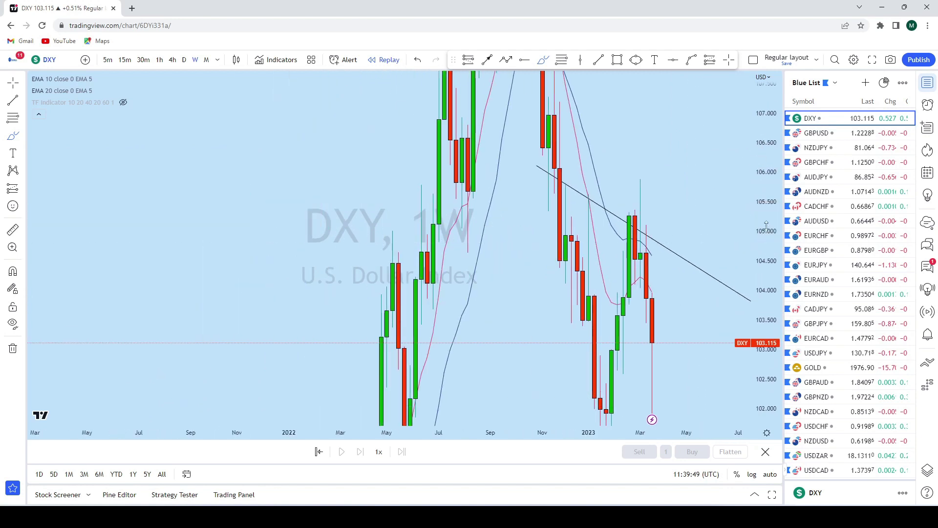
pyautogui.moveTo(766, 229); pyautogui.dragTo(763, 306)
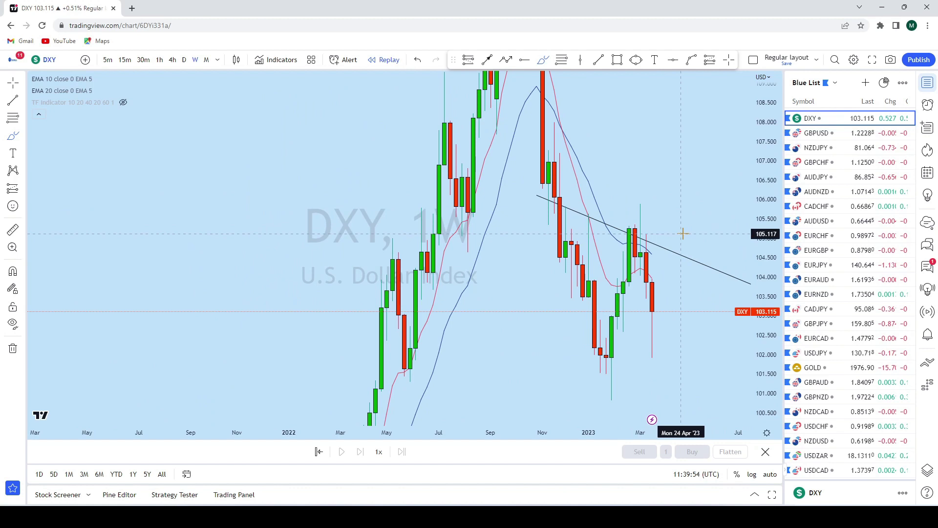
# Mark the recent weekly candles near the trend line with the Brush, and undo the strokes.
pyautogui.moveTo(648, 204)
pyautogui.mouseDown()
pyautogui.moveTo(634, 209)
pyautogui.moveTo(647, 279)
pyautogui.mouseUp()
pyautogui.click(418, 60)
pyautogui.click(418, 59)
# Trace the M-shaped pattern of the latest weekly candles around the trend line with the Brush, and undo it.
pyautogui.scroll(3, 605, 201)
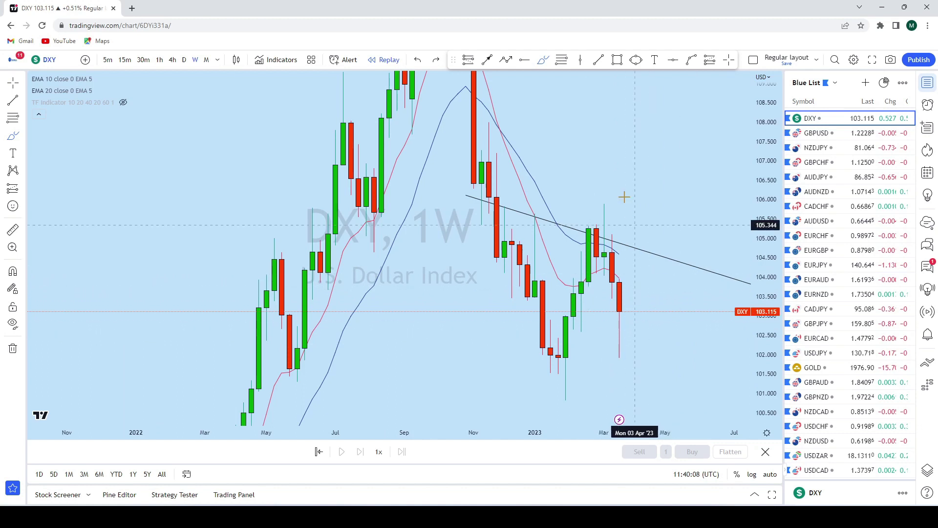
pyautogui.moveTo(581, 350)
pyautogui.mouseDown()
pyautogui.moveTo(587, 217)
pyautogui.moveTo(597, 264)
pyautogui.moveTo(604, 269)
pyautogui.moveTo(612, 227)
pyautogui.moveTo(618, 250)
pyautogui.moveTo(619, 366)
pyautogui.mouseUp()
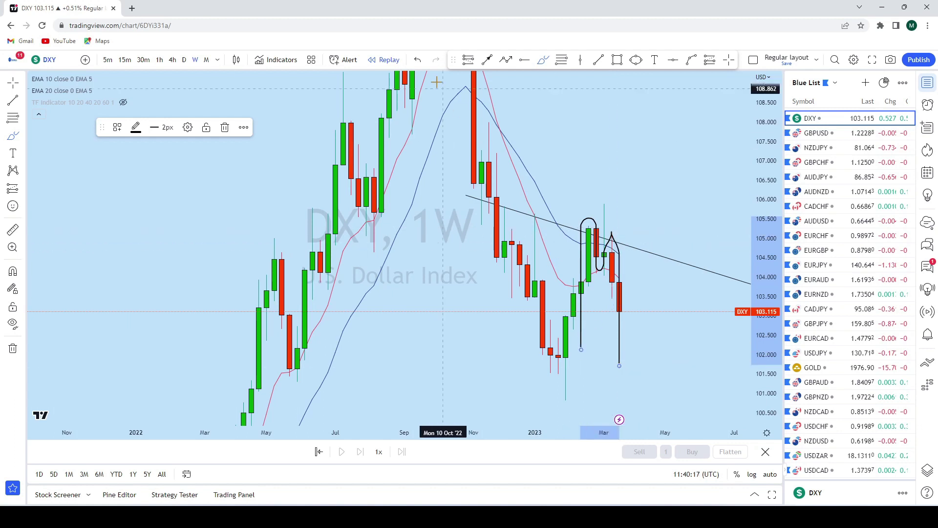
pyautogui.click(418, 60)
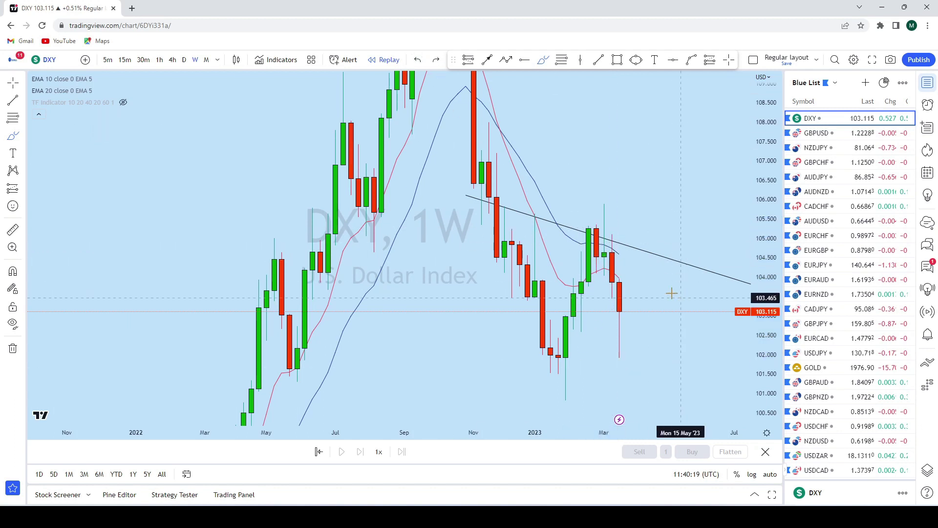
# Draw a second descending trend line on the weekly chart from about 105.32 on 19 December 2022 to about 102.38 on 12 June 2023.
pyautogui.moveTo(574, 173); pyautogui.dragTo(564, 99)
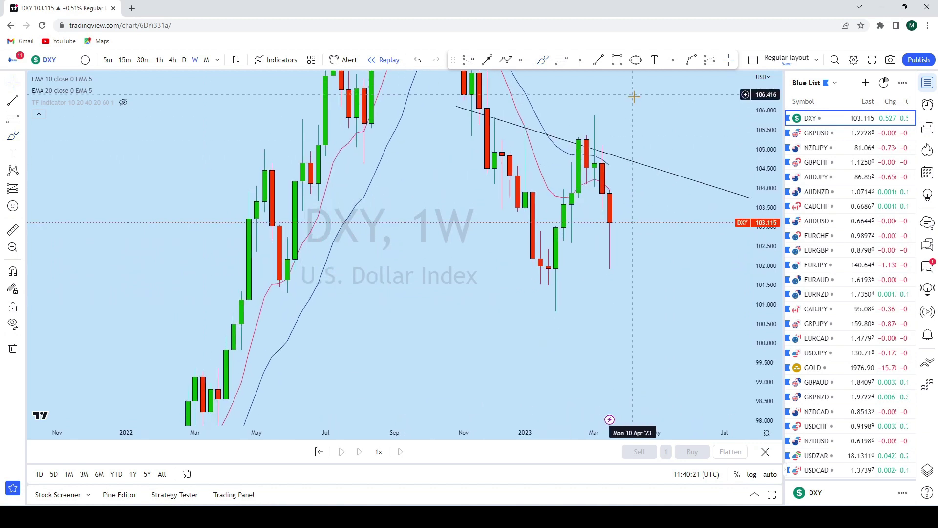
pyautogui.moveTo(656, 221); pyautogui.dragTo(658, 225)
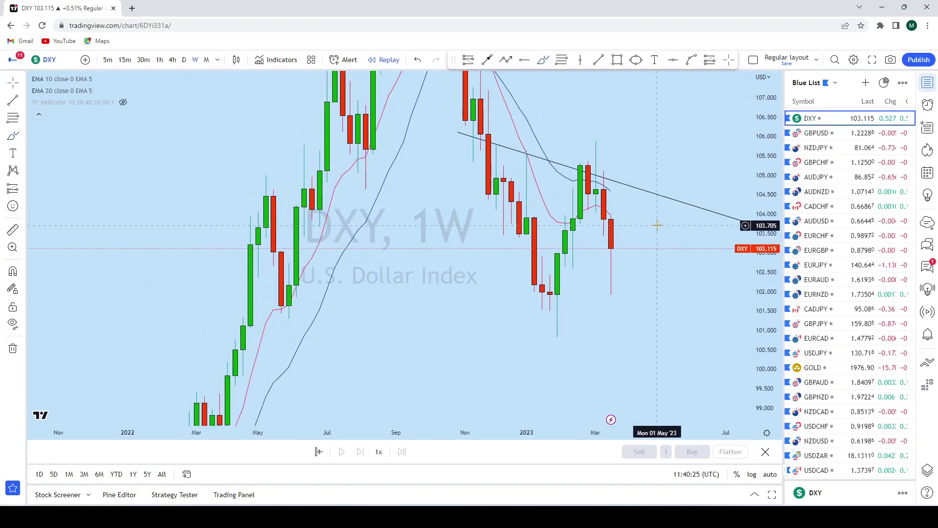
pyautogui.scroll(2, 618, 176)
pyautogui.click(599, 60)
pyautogui.click(674, 284)
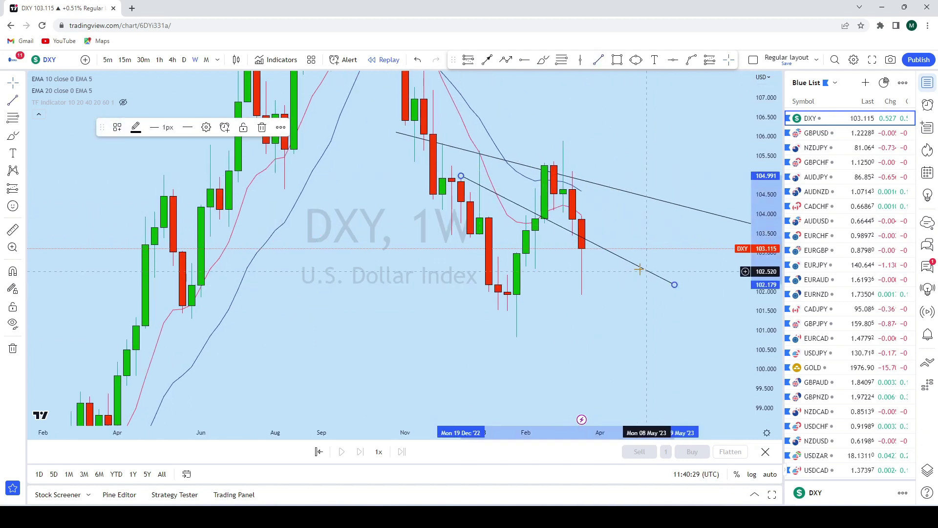
pyautogui.moveTo(644, 273); pyautogui.dragTo(695, 281)
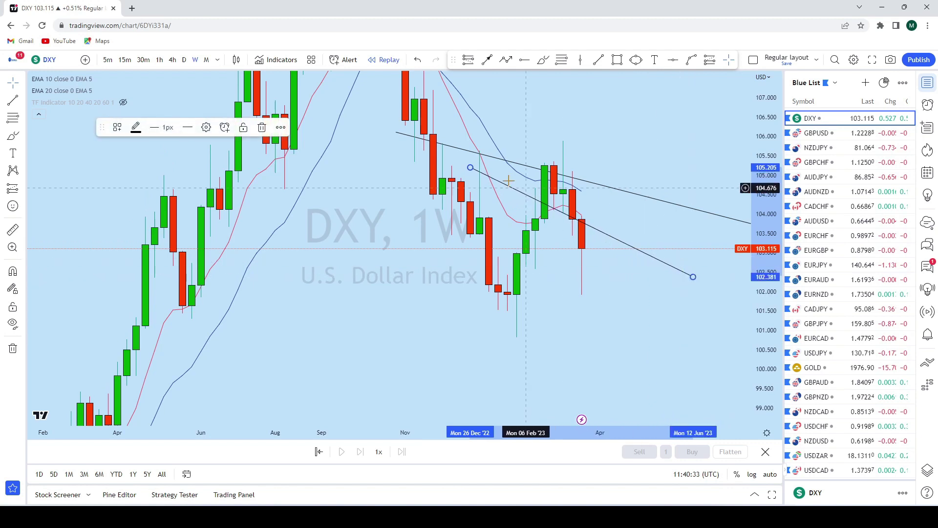
pyautogui.moveTo(470, 169); pyautogui.dragTo(464, 166)
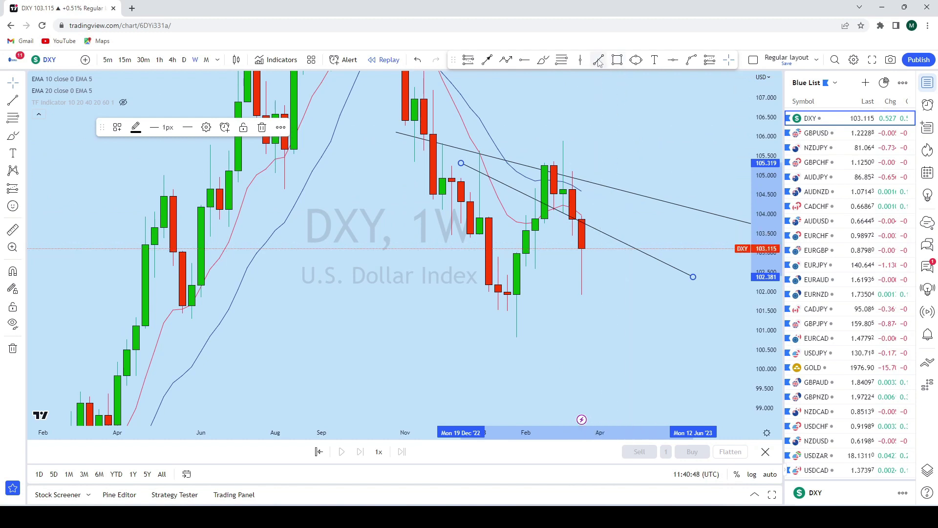
# Draw a third descending trend line below it from about 104.26 on 9 January 2023 to about 102.15 on 19 June 2023.
pyautogui.click(551, 200)
pyautogui.click(498, 208)
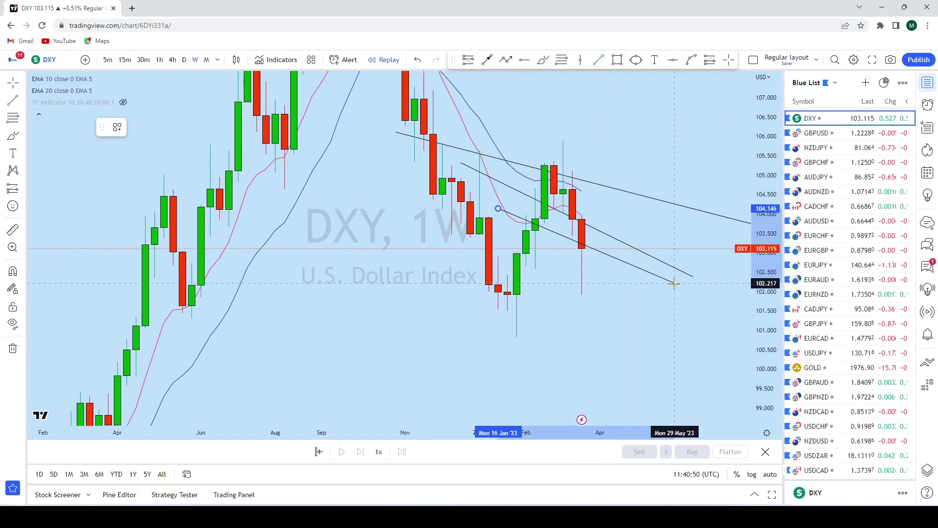
pyautogui.click(701, 285)
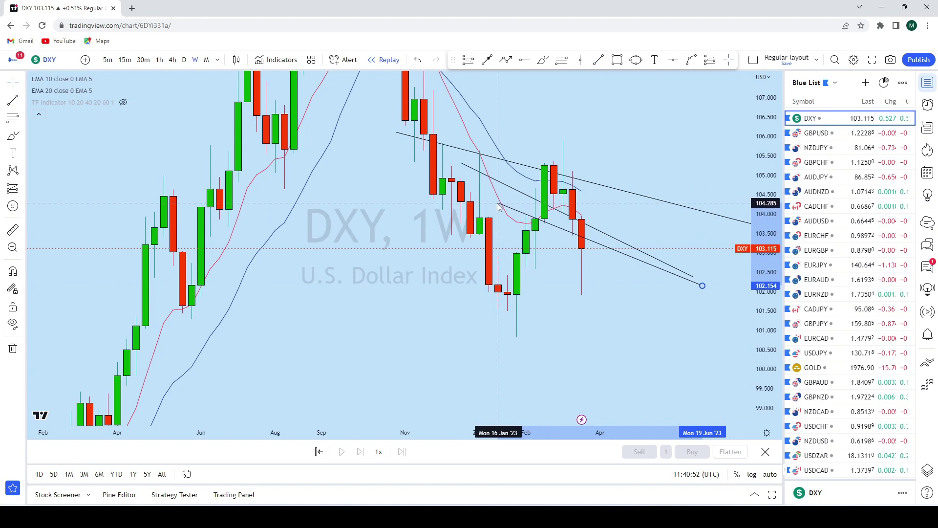
pyautogui.moveTo(494, 207); pyautogui.dragTo(485, 203)
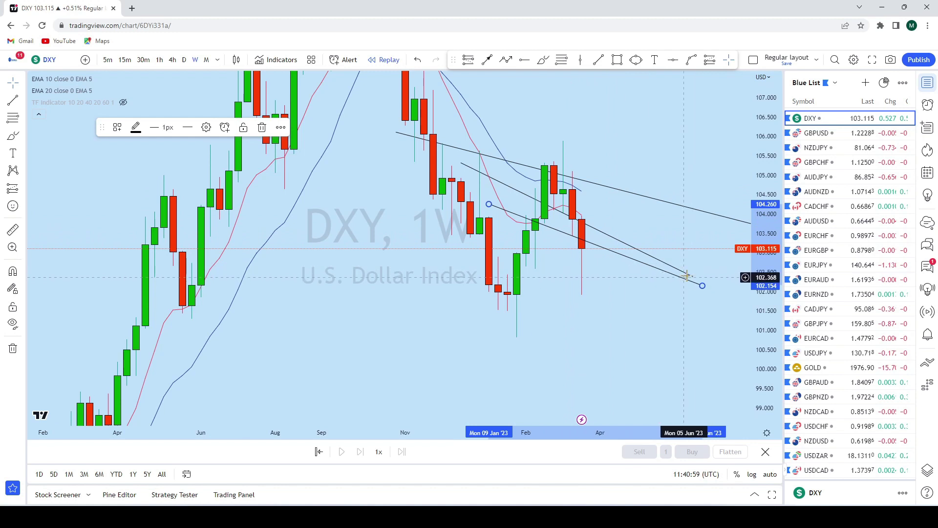
pyautogui.click(689, 226)
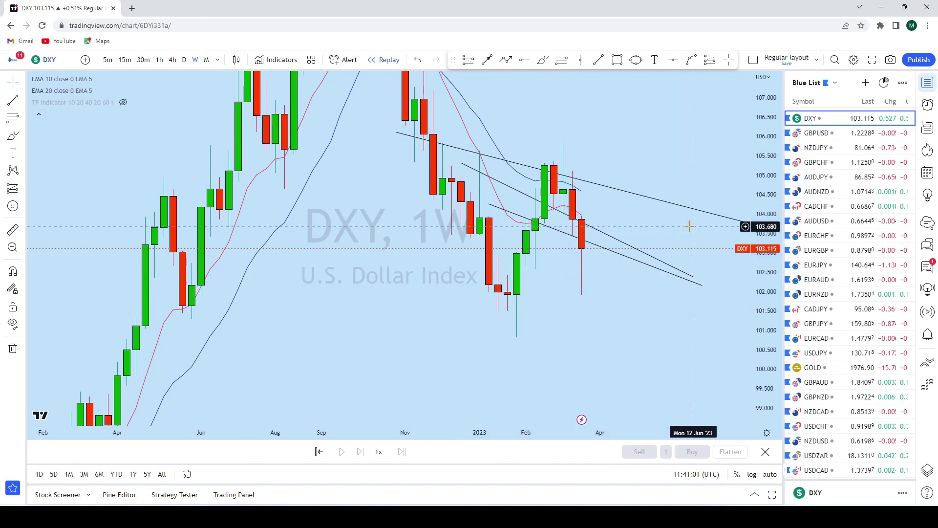
# Switch the chart to the daily timeframe and rescale prices to examine the latest candles against the trend lines.
pyautogui.click(184, 60)
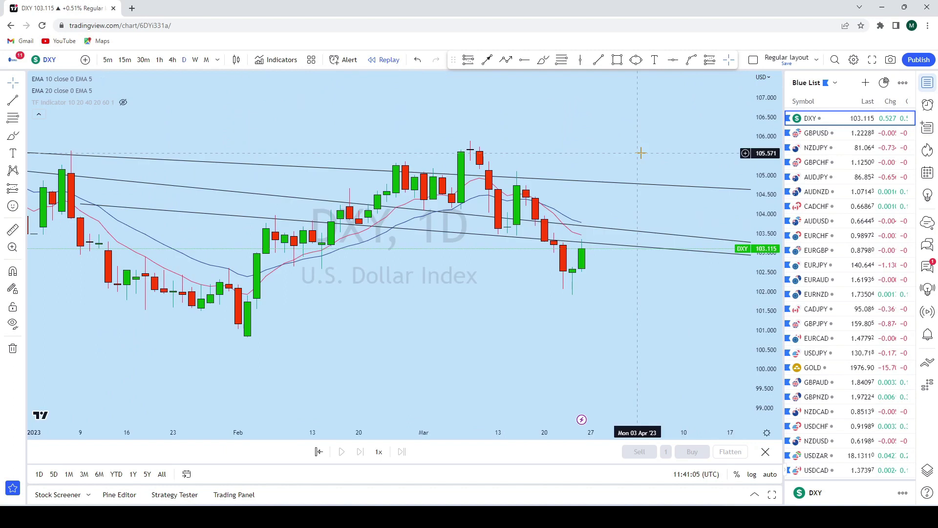
pyautogui.scroll(-5, 645, 164)
pyautogui.moveTo(699, 213); pyautogui.dragTo(670, 208)
pyautogui.moveTo(776, 311); pyautogui.dragTo(763, 80)
pyautogui.scroll(3, 616, 260)
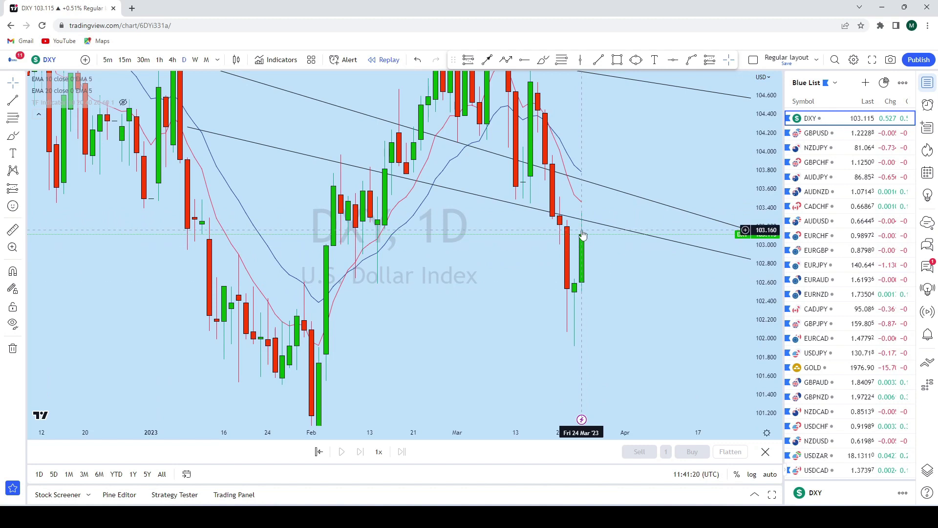
# Sketch a rise from the latest daily candle up to the second trend line with the Brush, and undo it.
pyautogui.click(543, 60)
pyautogui.moveTo(582, 290)
pyautogui.mouseDown()
pyautogui.moveTo(580, 231)
pyautogui.moveTo(606, 177)
pyautogui.mouseUp()
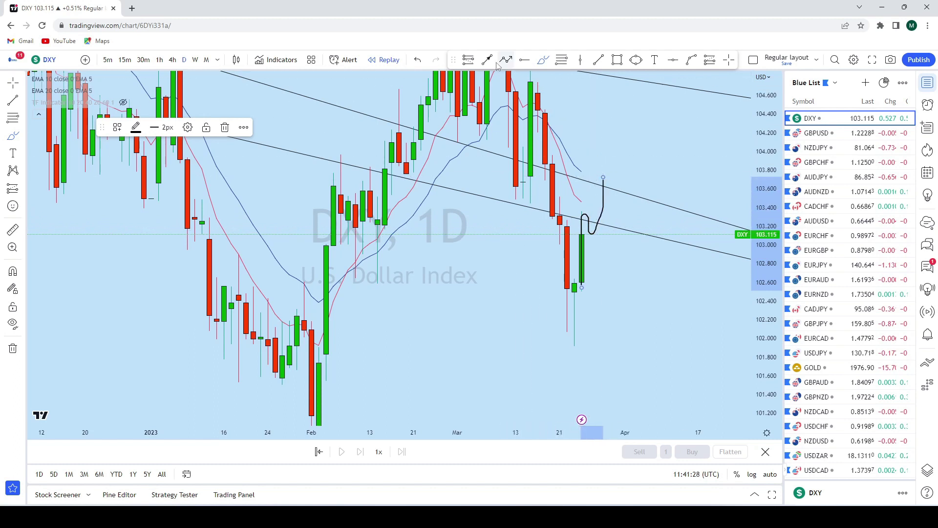
pyautogui.click(415, 61)
pyautogui.click(415, 61)
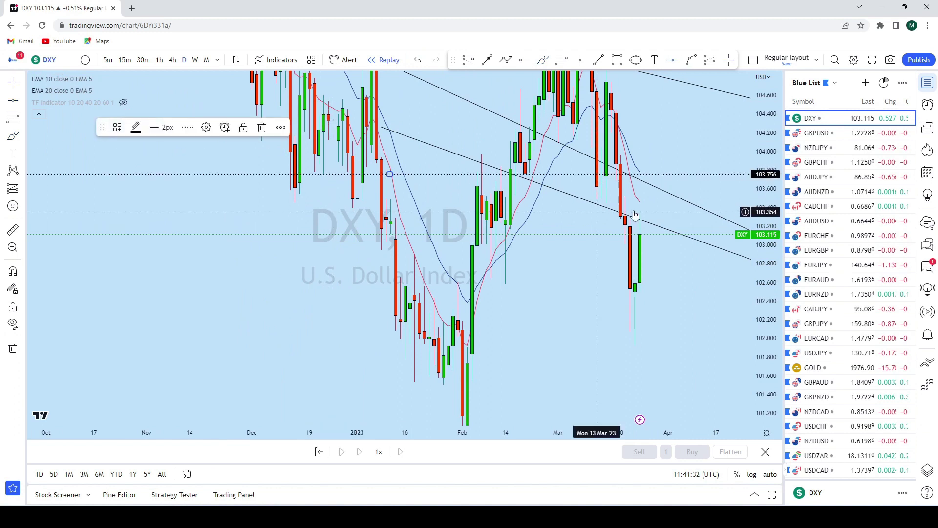
# Place a dotted horizontal line on the daily chart at about 103.72.
pyautogui.scroll(2, 711, 201)
pyautogui.moveTo(660, 207); pyautogui.dragTo(662, 210)
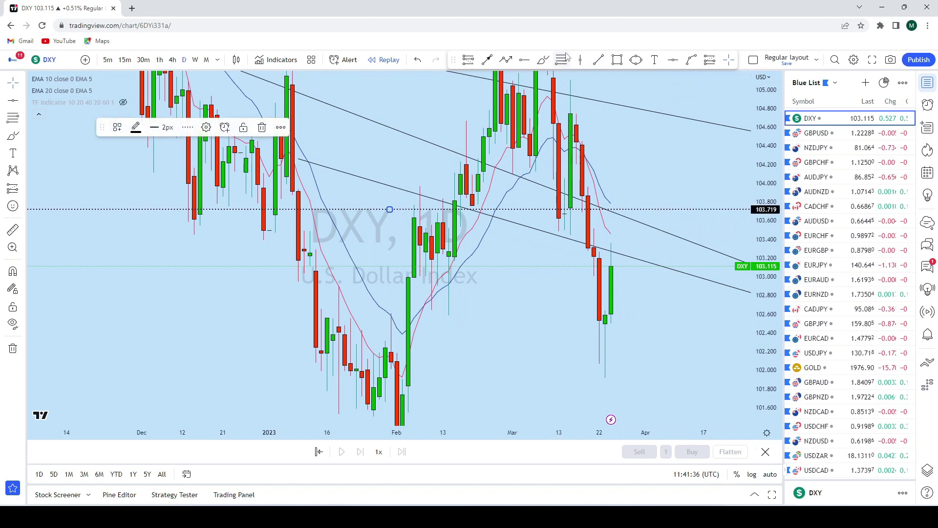
# Circle the February and mid-March candle bottoms on the dotted line with the Brush, and undo a sketched downward arrow from that level.
pyautogui.click(543, 59)
pyautogui.moveTo(473, 203)
pyautogui.mouseDown()
pyautogui.moveTo(482, 206)
pyautogui.moveTo(467, 200)
pyautogui.mouseUp()
pyautogui.moveTo(566, 208)
pyautogui.mouseDown()
pyautogui.moveTo(619, 202)
pyautogui.moveTo(663, 394)
pyautogui.moveTo(675, 398)
pyautogui.mouseUp()
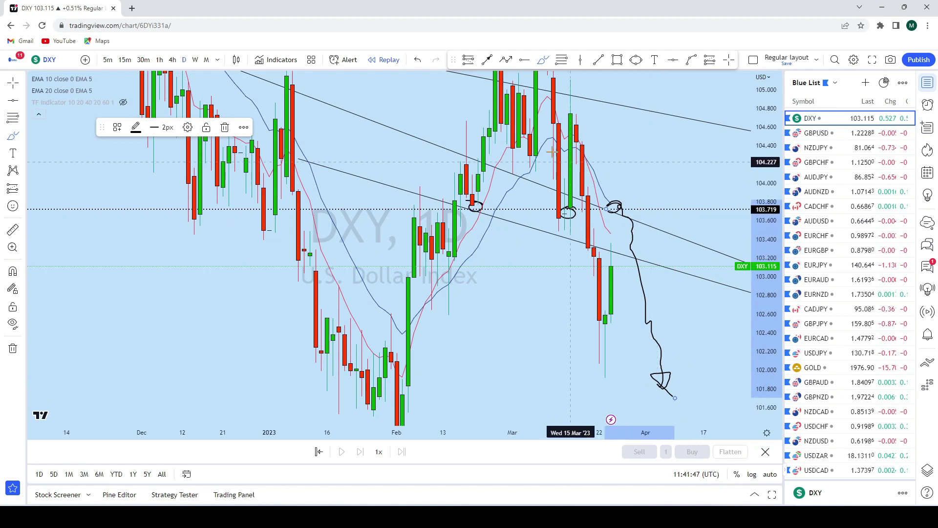
pyautogui.click(417, 60)
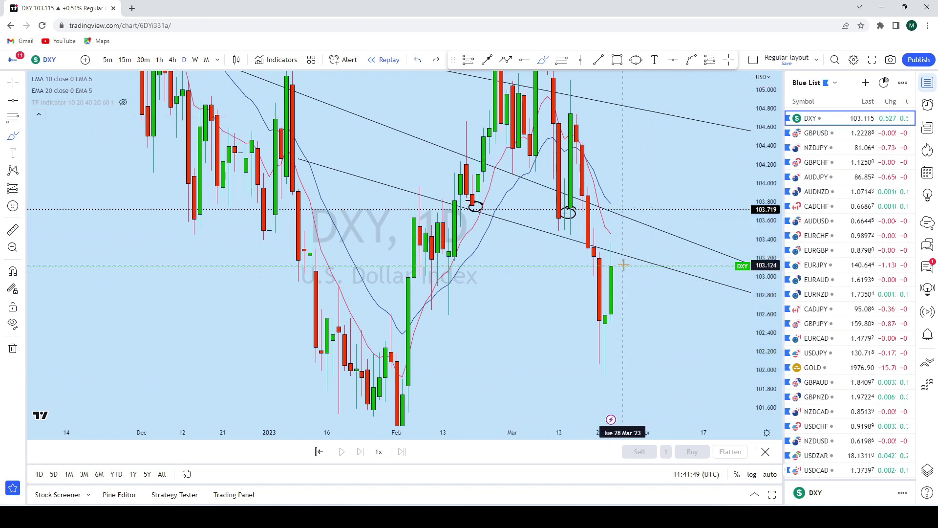
# Sketch a path with the Brush from the latest daily candle up to the dotted line and down to about 102.3, and undo it.
pyautogui.moveTo(615, 264); pyautogui.dragTo(631, 251)
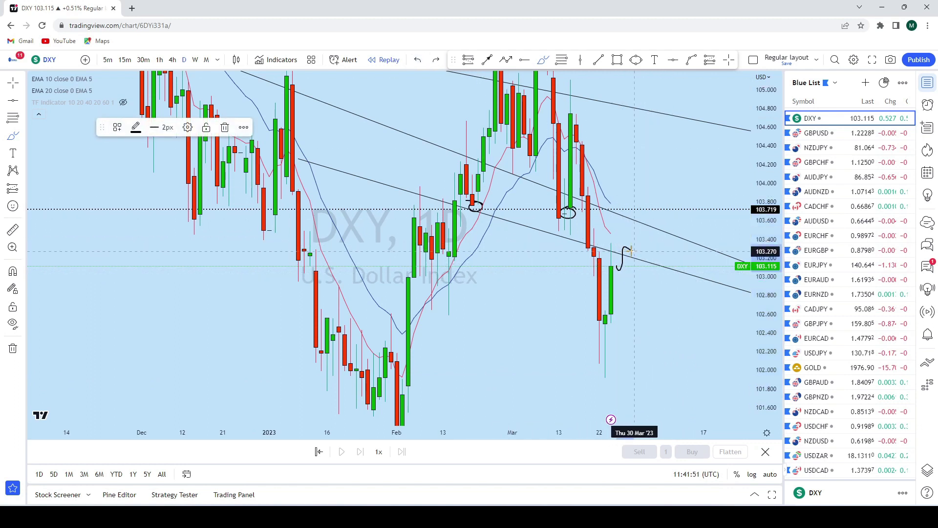
pyautogui.moveTo(635, 203)
pyautogui.mouseDown()
pyautogui.moveTo(656, 237)
pyautogui.moveTo(663, 328)
pyautogui.mouseUp()
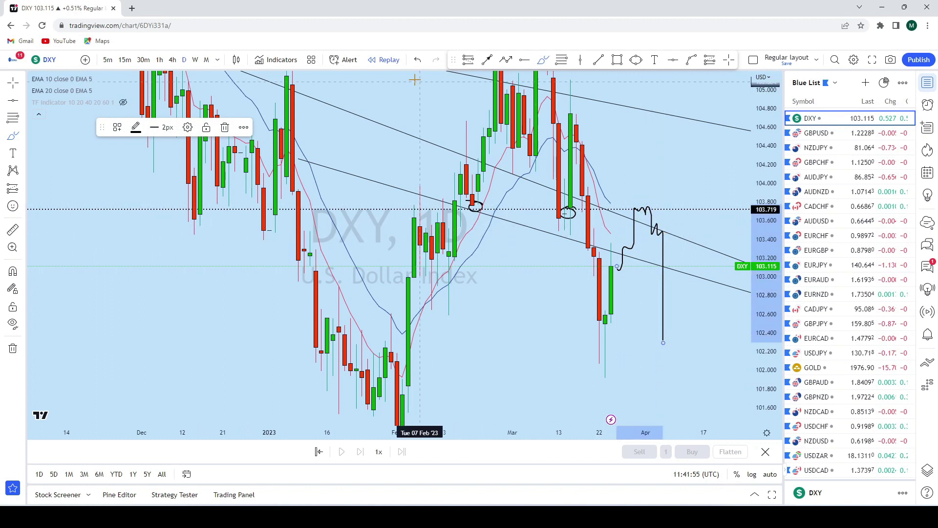
pyautogui.click(418, 60)
# Draw a Fib retracement on the daily chart from the mid-March high at about 104.755 to the low at about 101.887, and undo it.
pyautogui.scroll(2, 699, 210)
pyautogui.moveTo(769, 222); pyautogui.dragTo(757, 245)
pyautogui.scroll(-5, 583, 283)
pyautogui.scroll(3, 677, 210)
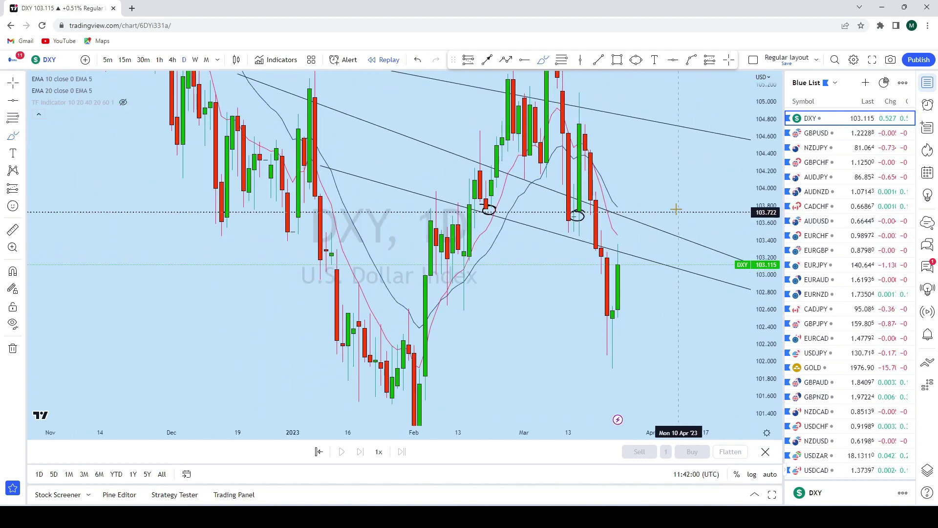
pyautogui.click(562, 60)
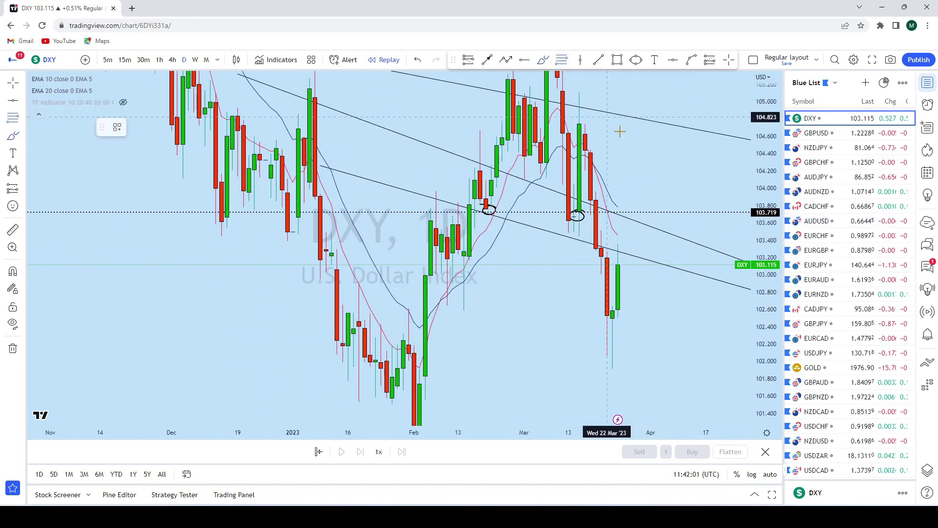
pyautogui.click(595, 124)
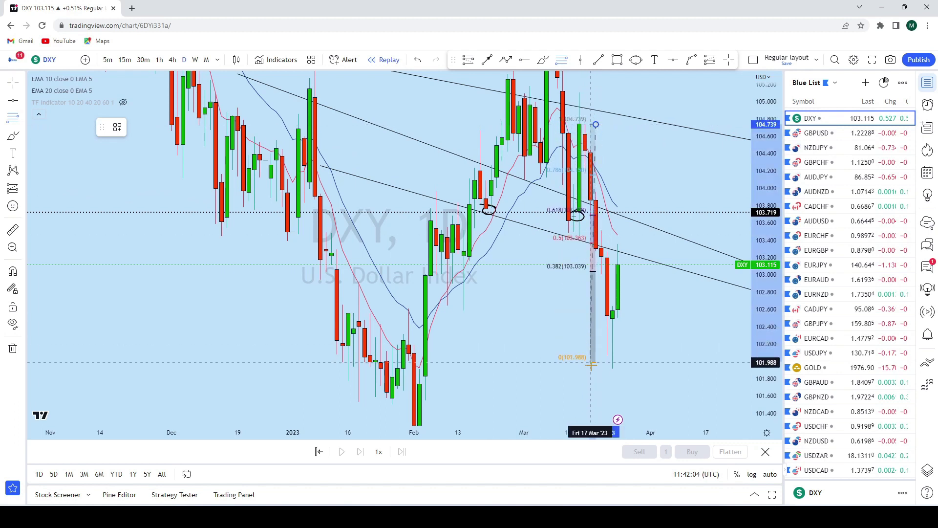
pyautogui.click(646, 371)
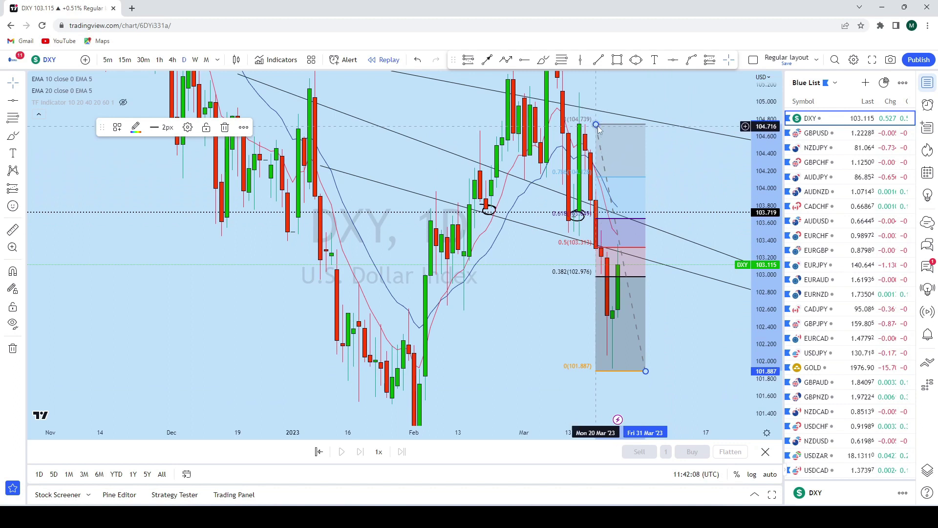
pyautogui.moveTo(596, 125); pyautogui.dragTo(596, 123)
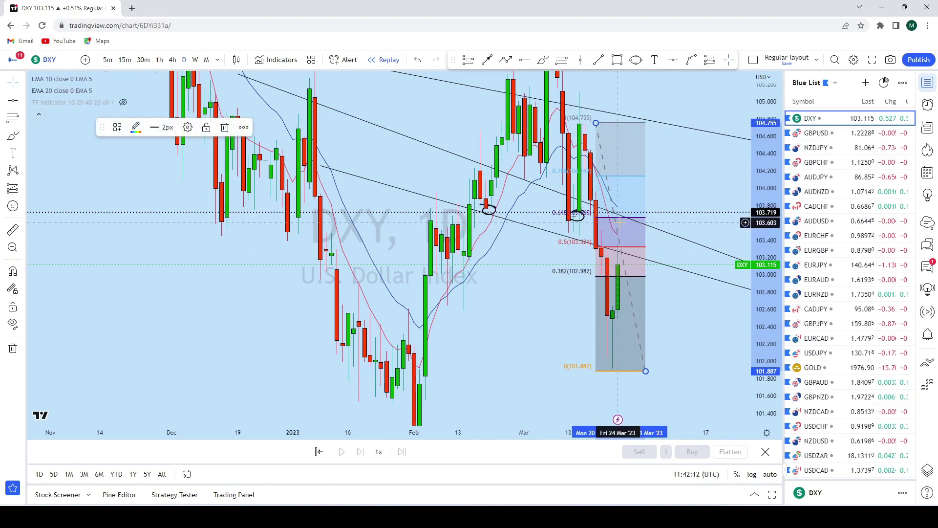
pyautogui.hotkey('ctrl', 'z')
pyautogui.hotkey('ctrl', 'z')
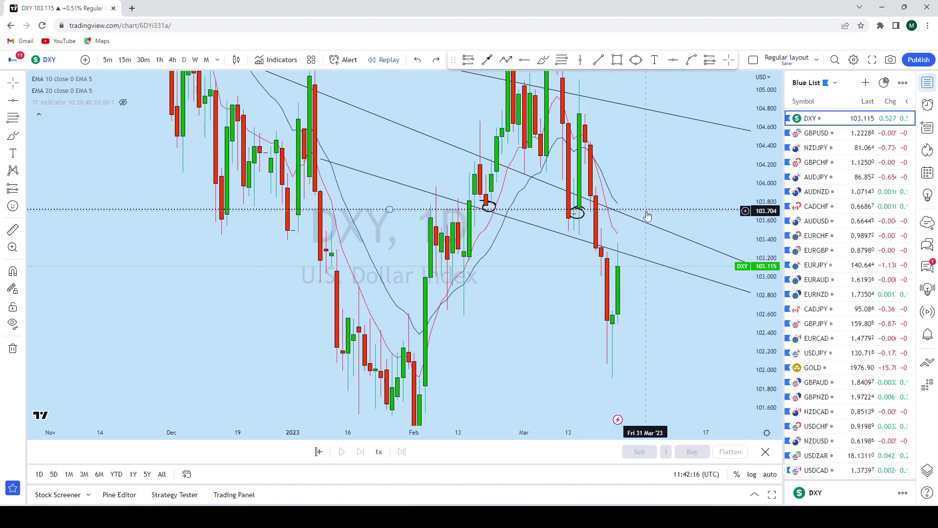
# Sketch a rise slightly above the dotted line followed by a drop to about 102.25 with the Brush, and undo it.
pyautogui.scroll(1, 650, 215)
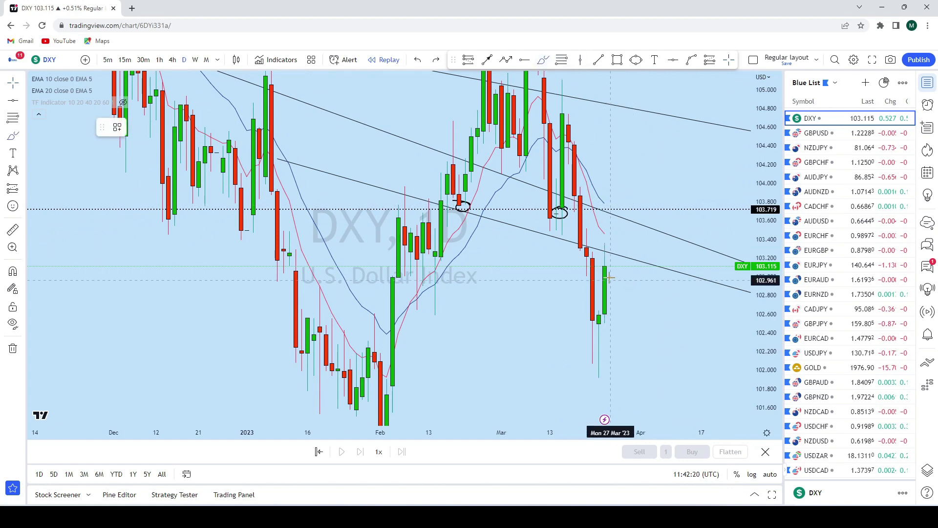
pyautogui.moveTo(608, 267)
pyautogui.mouseDown()
pyautogui.moveTo(624, 209)
pyautogui.moveTo(639, 202)
pyautogui.moveTo(659, 244)
pyautogui.moveTo(678, 347)
pyautogui.mouseUp()
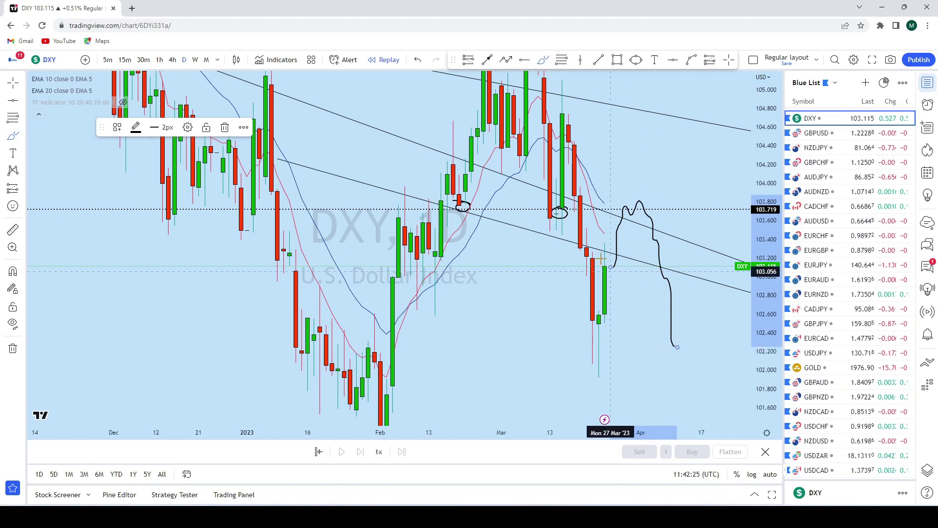
pyautogui.click(418, 59)
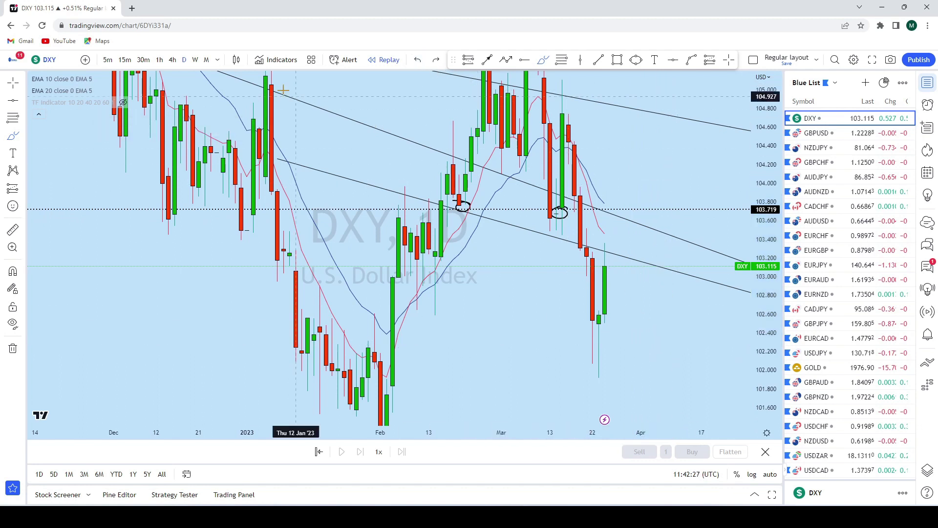
# Switch the chart to the 4-hour timeframe and rescale prices around the latest candles.
pyautogui.click(173, 59)
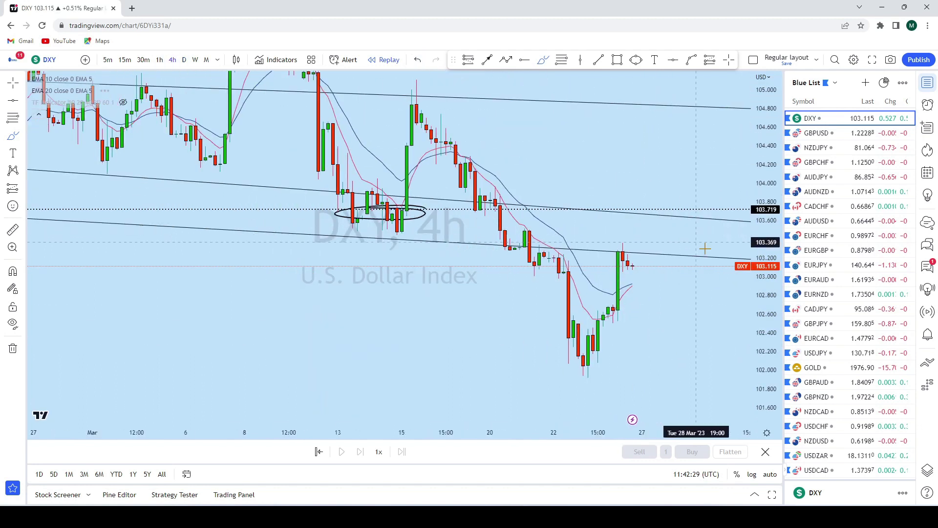
pyautogui.scroll(3, 611, 371)
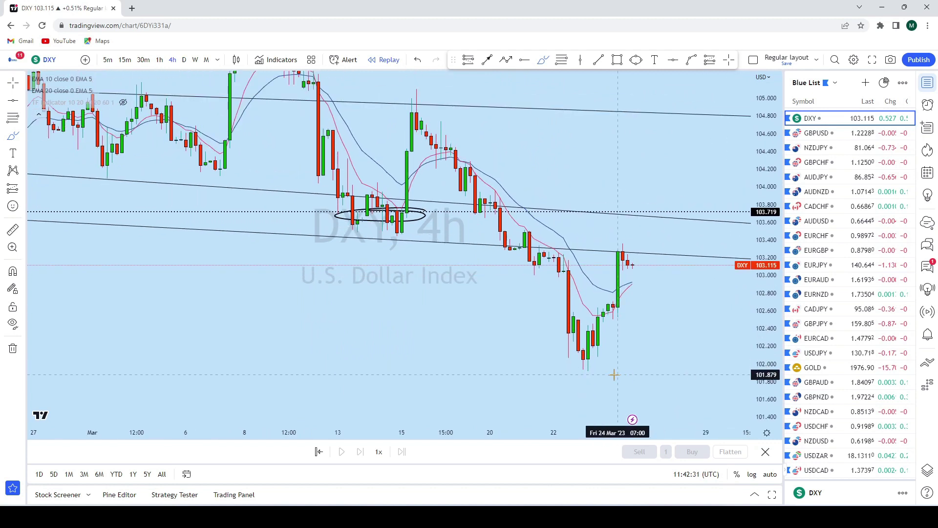
# Sketch arcs under the latest 4-hour lows and a projected rise to the dotted line with the Brush, and undo all the sketches.
pyautogui.moveTo(553, 374)
pyautogui.mouseDown()
pyautogui.moveTo(515, 364)
pyautogui.moveTo(567, 352)
pyautogui.moveTo(574, 254)
pyautogui.moveTo(604, 273)
pyautogui.mouseUp()
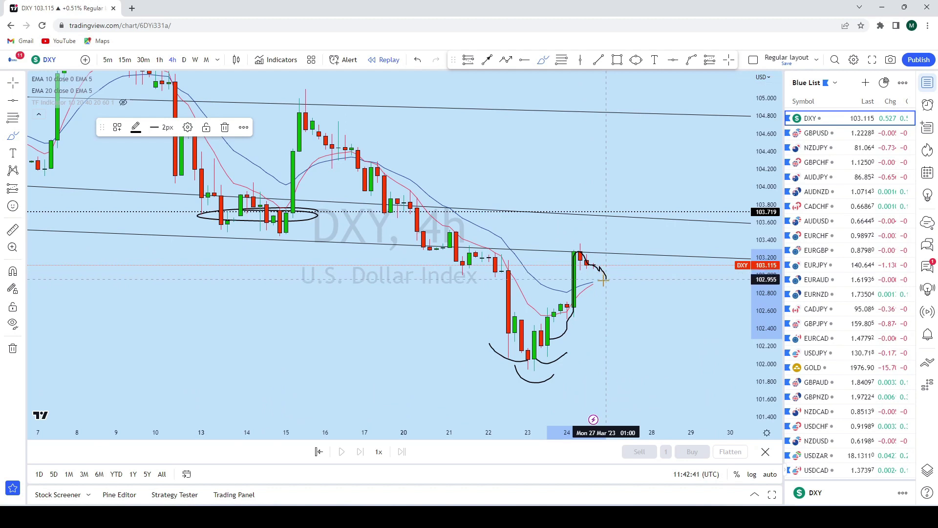
pyautogui.moveTo(605, 234); pyautogui.dragTo(607, 210)
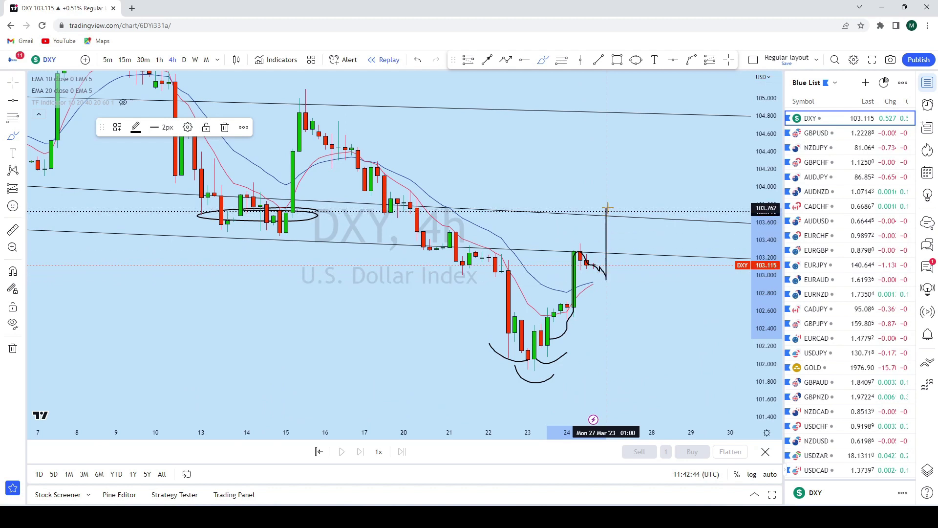
pyautogui.moveTo(621, 222); pyautogui.dragTo(645, 222)
pyautogui.click(418, 64)
pyautogui.click(418, 65)
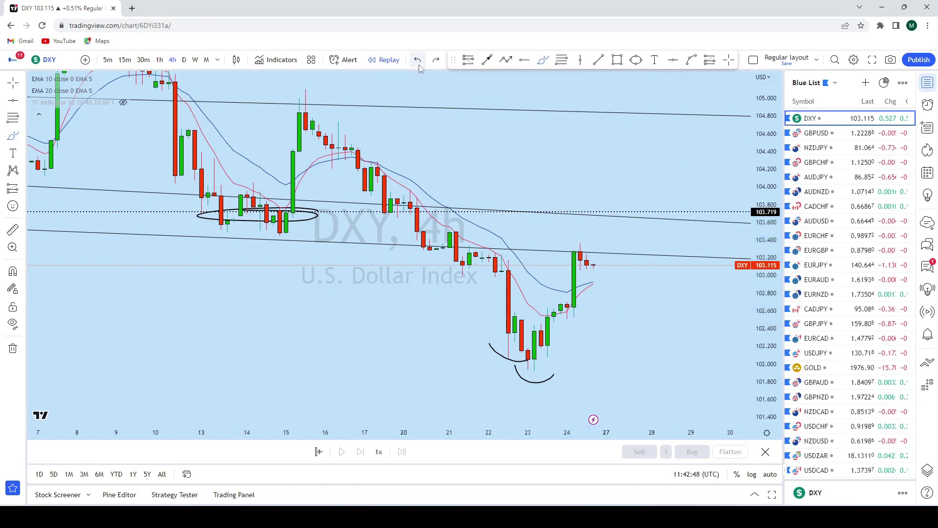
pyautogui.click(419, 65)
# Draw a small ellipse ahead of the latest 4-hour candles where the dotted line meets the second trend line, at about 103.7.
pyautogui.click(635, 59)
pyautogui.click(619, 218)
pyautogui.click(638, 203)
pyautogui.click(648, 212)
pyautogui.moveTo(708, 171); pyautogui.dragTo(628, 144)
pyautogui.scroll(-4, 606, 139)
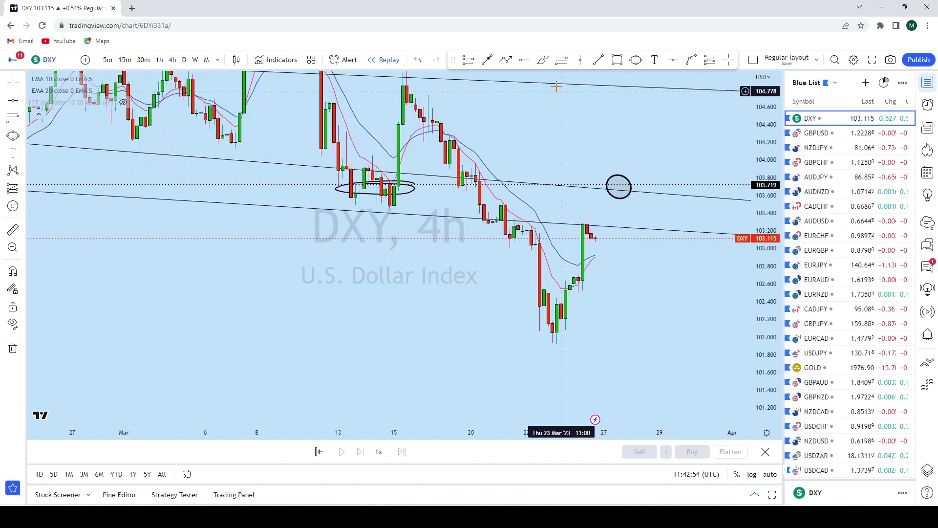
# Draw an arrow from the ellipse at about 103.728 down to about 101.685.
pyautogui.click(487, 59)
pyautogui.click(621, 184)
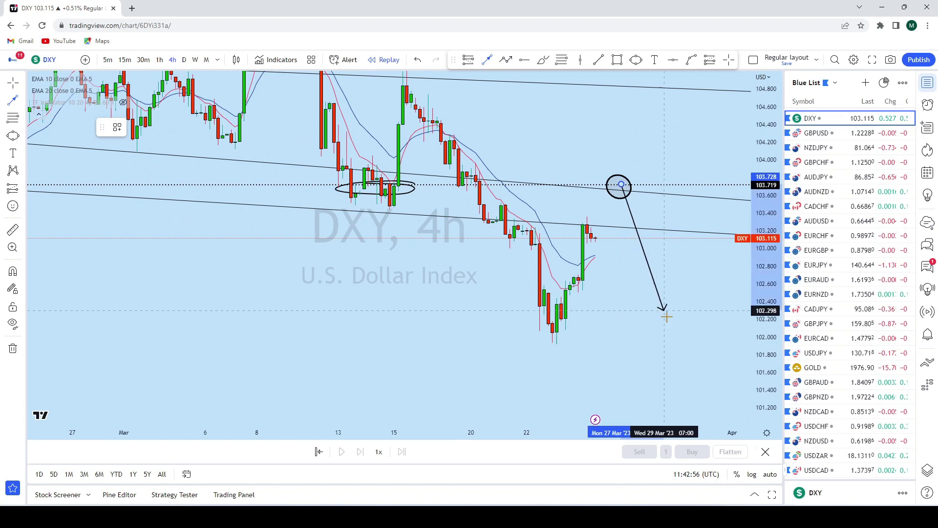
pyautogui.click(677, 364)
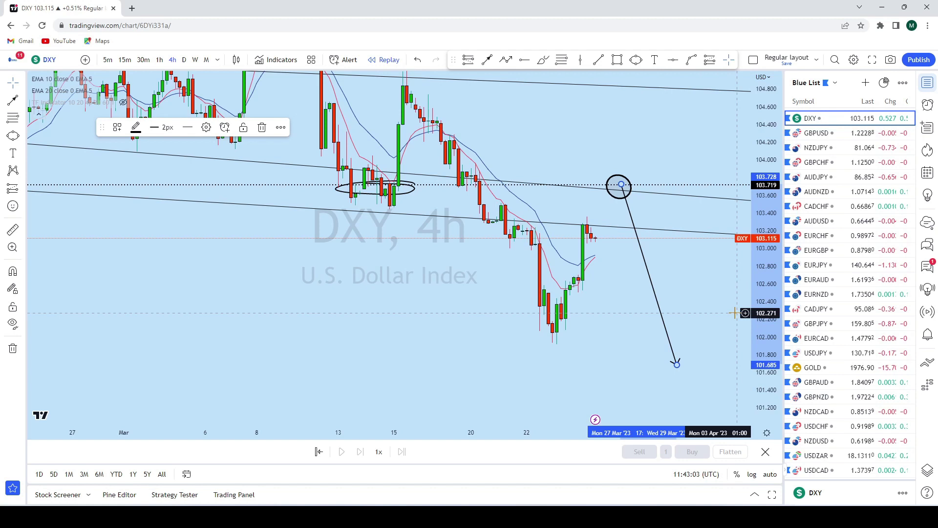
# Open the GBPUSD chart on the monthly timeframe, and enlarge the latest candles on the time and price scales.
pyautogui.press('Down')
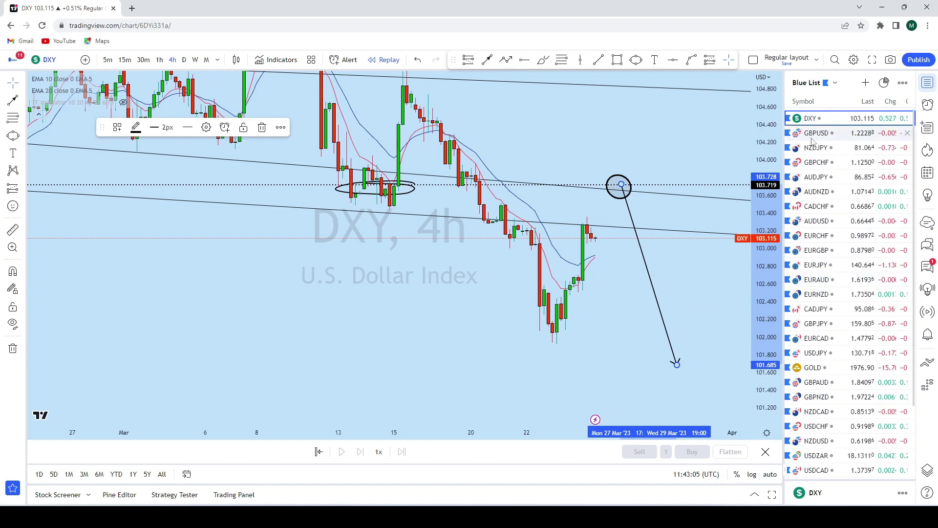
pyautogui.click(207, 59)
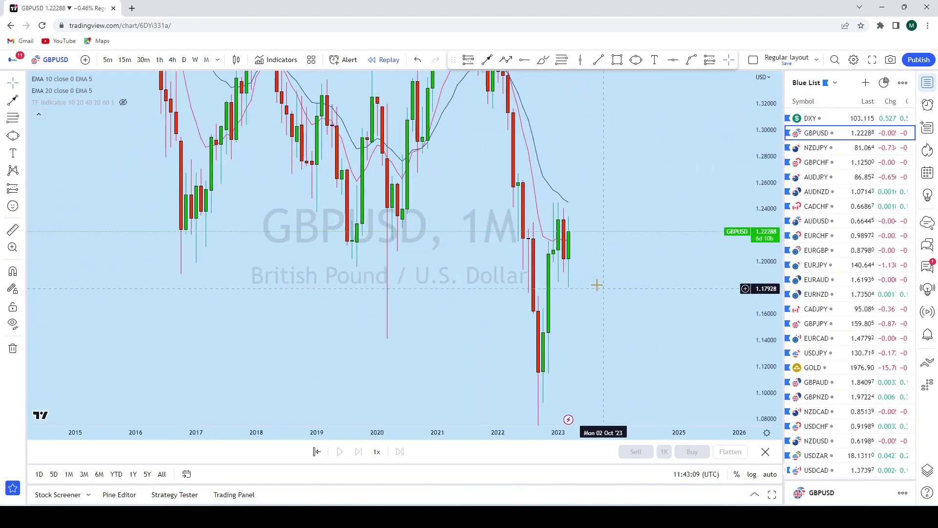
pyautogui.click(13, 83)
pyautogui.scroll(3, 723, 211)
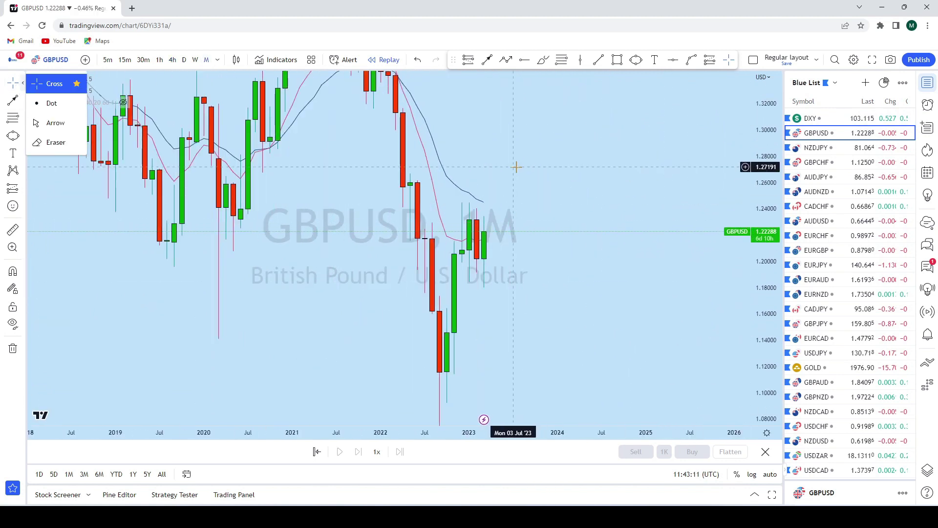
pyautogui.moveTo(531, 164); pyautogui.dragTo(703, 149)
pyautogui.scroll(2, 640, 301)
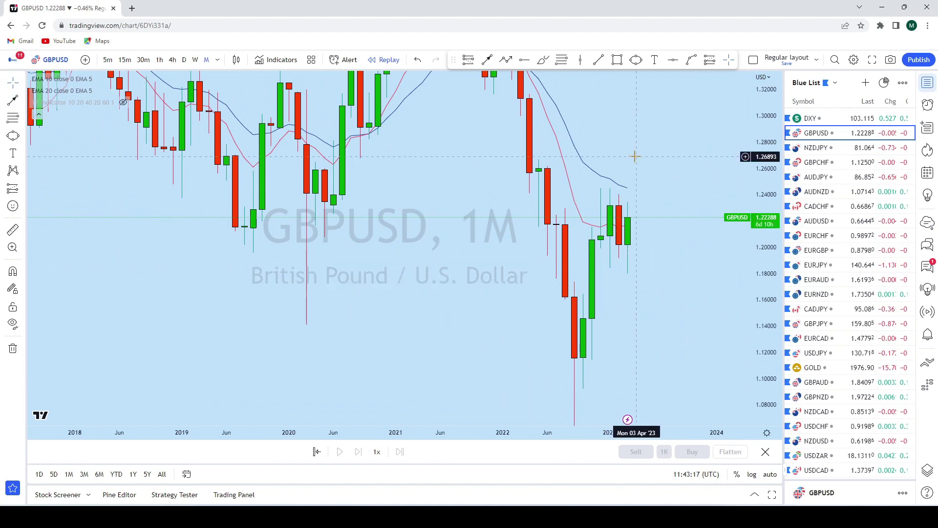
pyautogui.moveTo(765, 341); pyautogui.dragTo(762, 190)
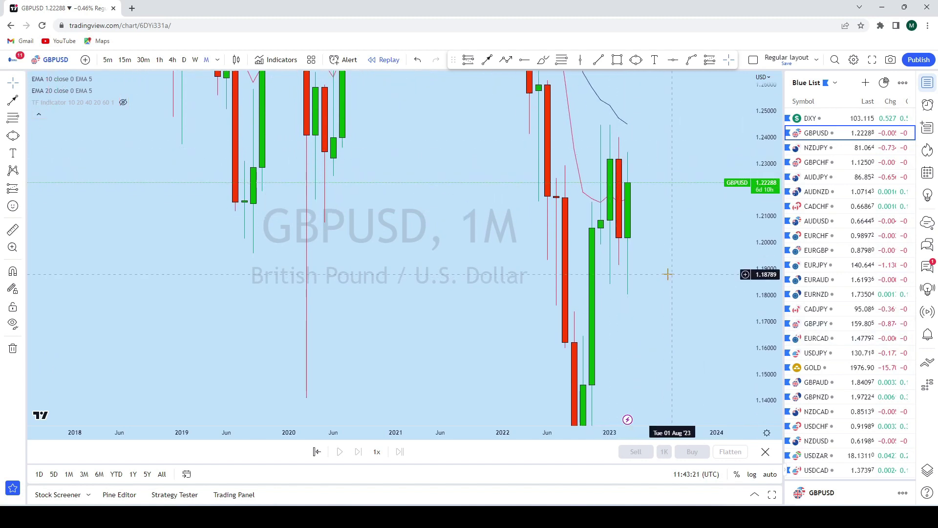
# Sketch a small dip from the current monthly candle and a rise to the earlier highs near 1.245 with the Brush, and undo it.
pyautogui.click(543, 61)
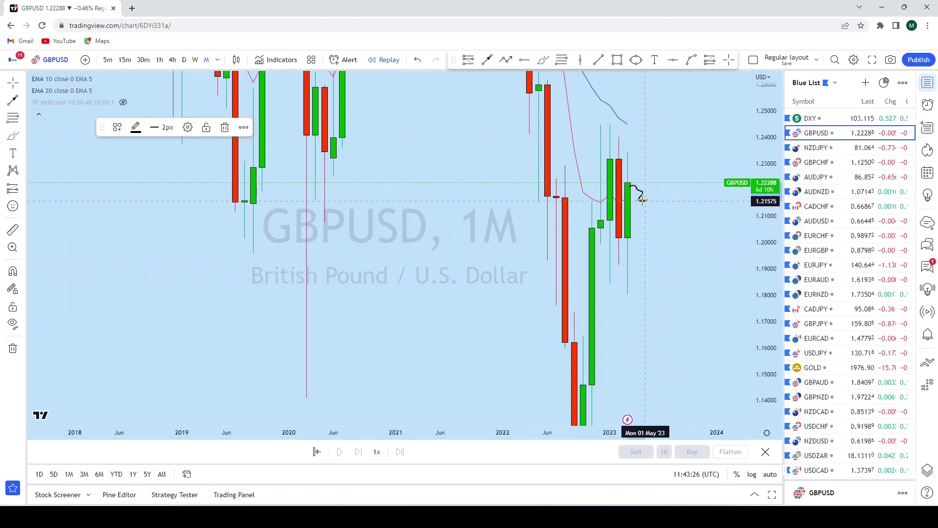
pyautogui.moveTo(644, 200)
pyautogui.mouseDown()
pyautogui.moveTo(654, 131)
pyautogui.moveTo(619, 124)
pyautogui.mouseUp()
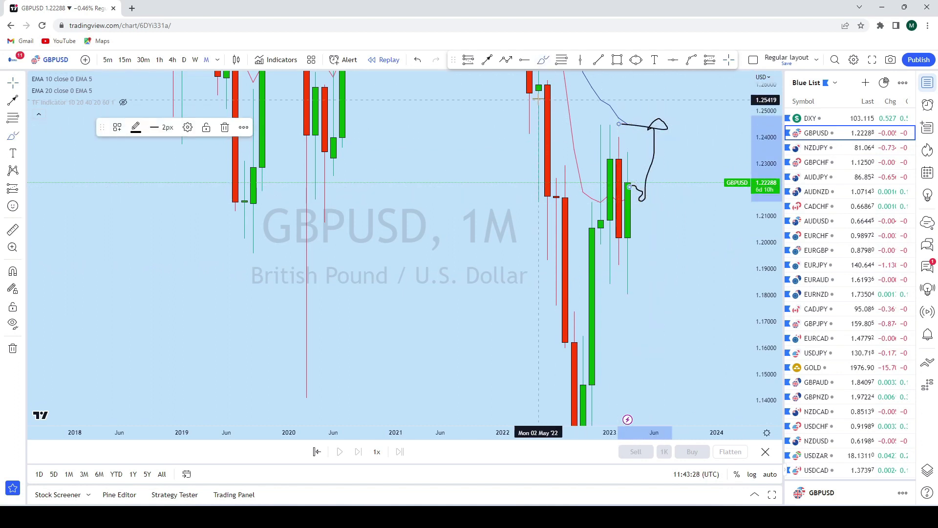
pyautogui.click(417, 59)
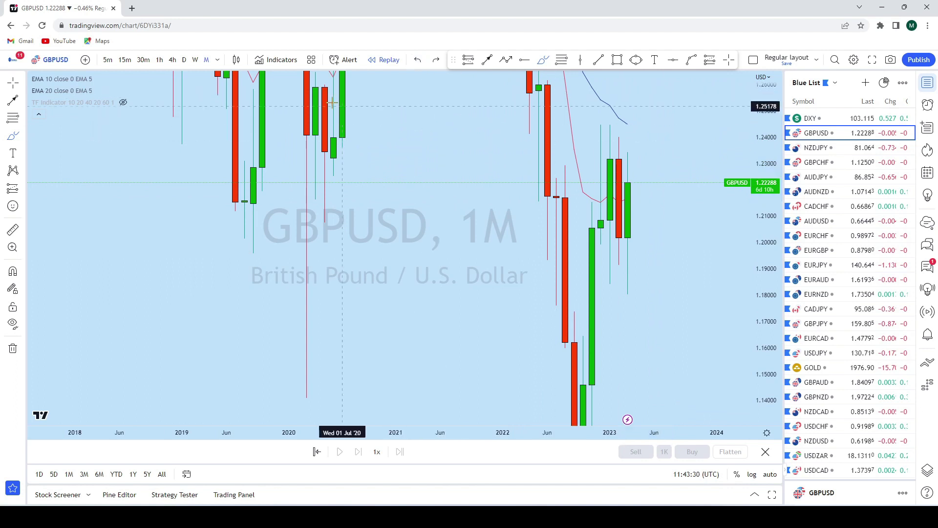
# Switch GBPUSD to the weekly timeframe and rescale the chart to examine the candles since November 2022.
pyautogui.click(195, 60)
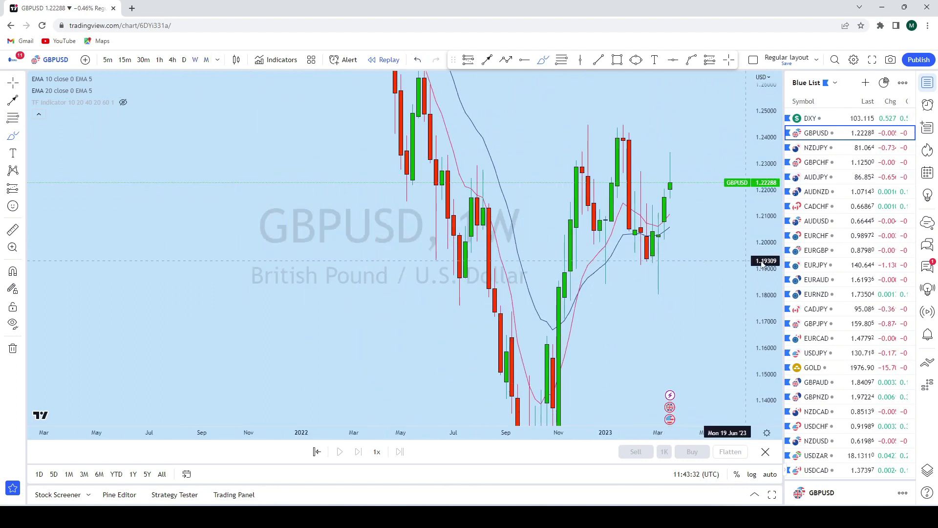
pyautogui.scroll(5, 712, 226)
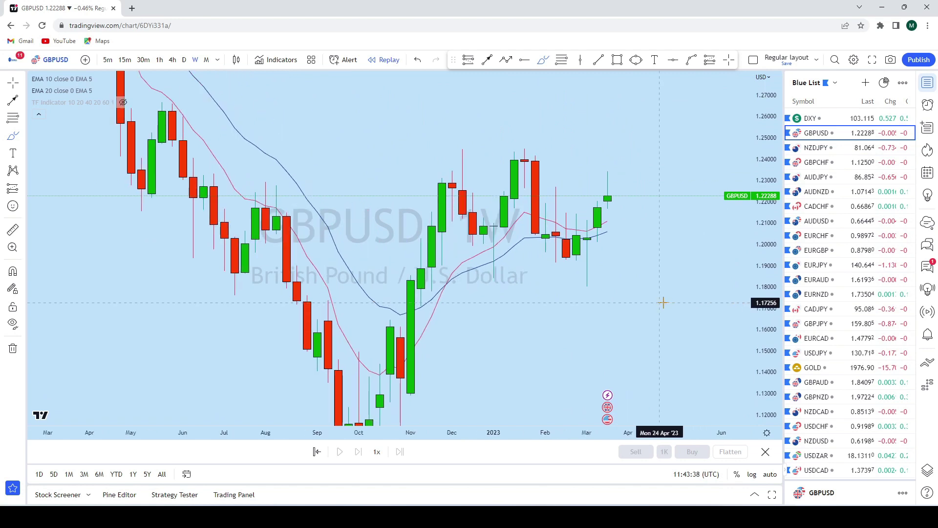
pyautogui.scroll(-3, 664, 302)
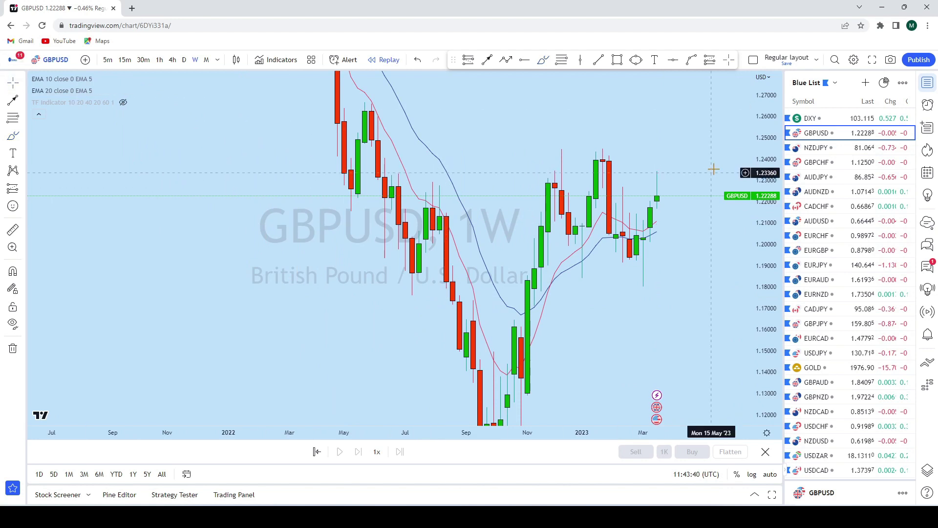
pyautogui.scroll(4, 660, 178)
pyautogui.scroll(1, 661, 287)
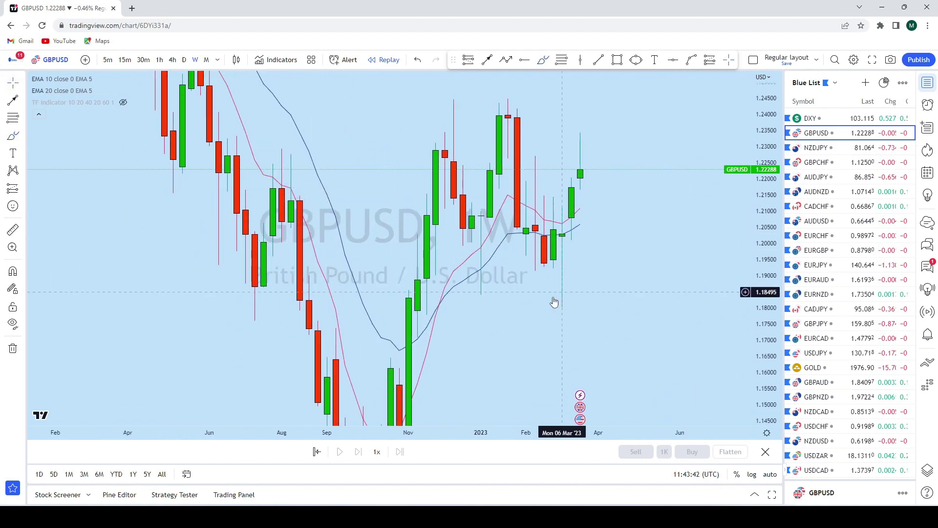
# Trace the March rise from the long lower wick of the weekly candle with the Brush, and undo it.
pyautogui.moveTo(562, 296)
pyautogui.mouseDown()
pyautogui.moveTo(581, 308)
pyautogui.moveTo(567, 317)
pyautogui.moveTo(572, 205)
pyautogui.mouseUp()
pyautogui.click(418, 61)
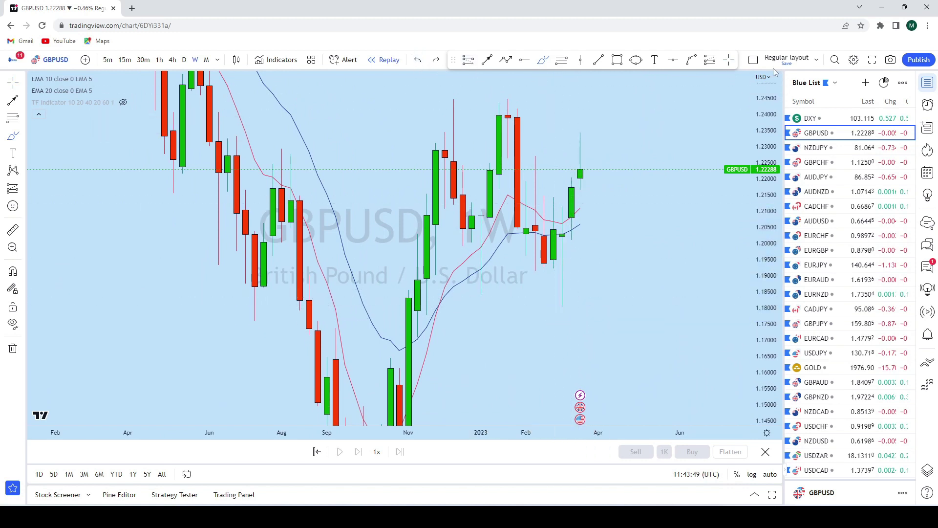
# Draw a rising trend line under the weekly lows from about 1.17662 in mid-November 2022 to about 1.20190 in May 2023.
pyautogui.click(672, 60)
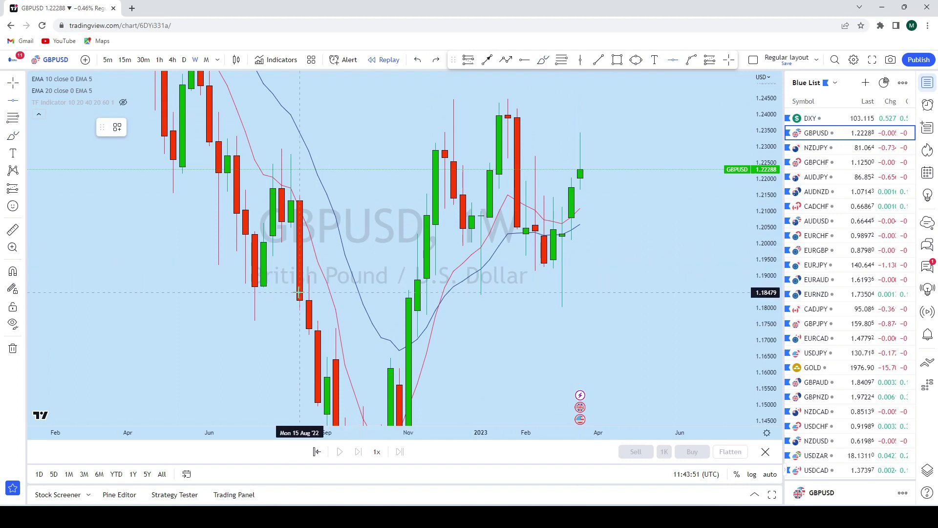
pyautogui.click(598, 60)
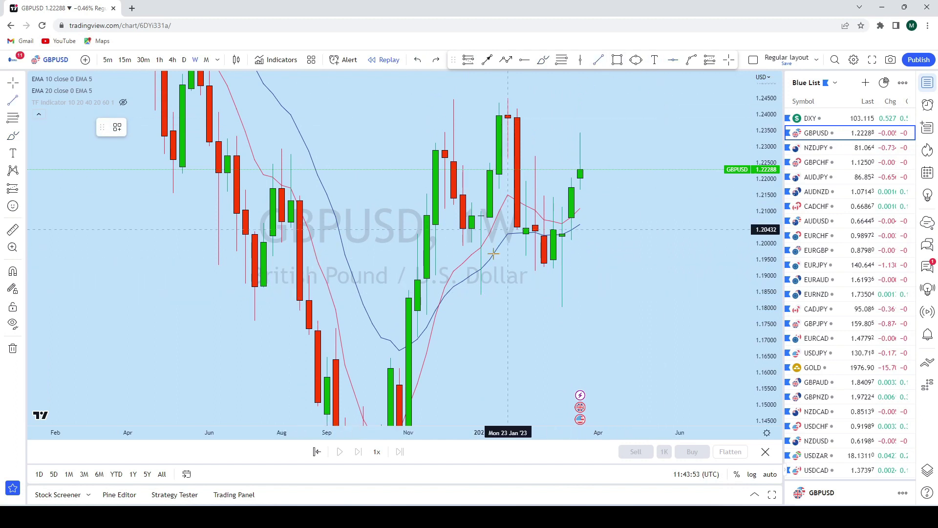
pyautogui.click(419, 317)
pyautogui.click(635, 237)
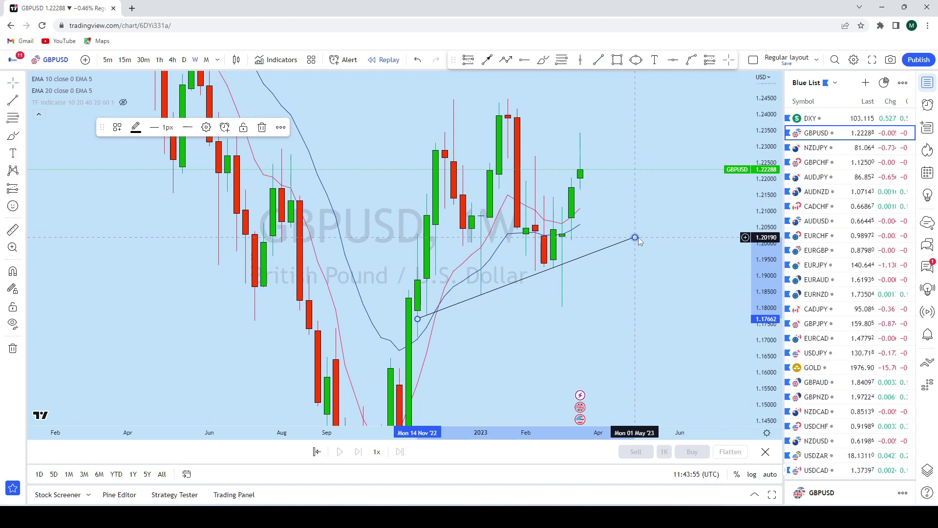
# Mark a horizontal level at about 1.217 beside the current weekly candle with the Brush, and undo it.
pyautogui.moveTo(645, 302); pyautogui.dragTo(685, 273)
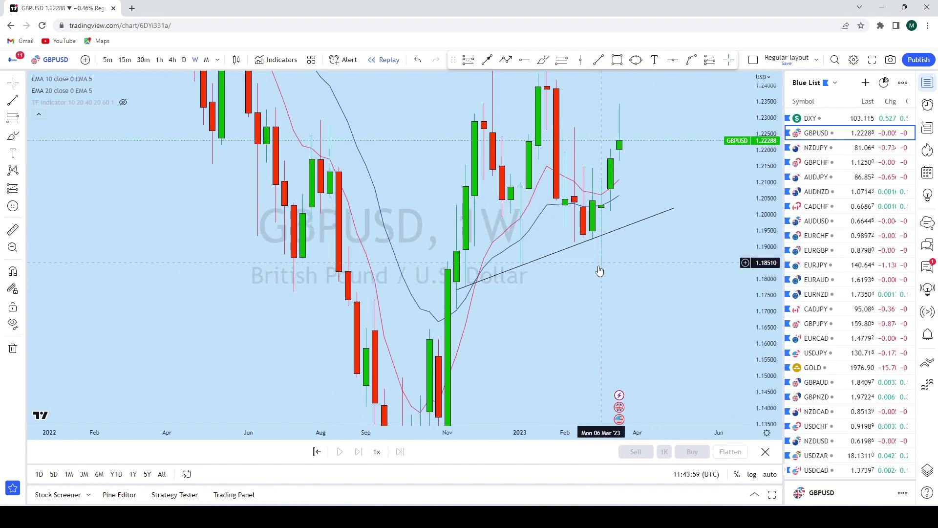
pyautogui.scroll(2, 584, 159)
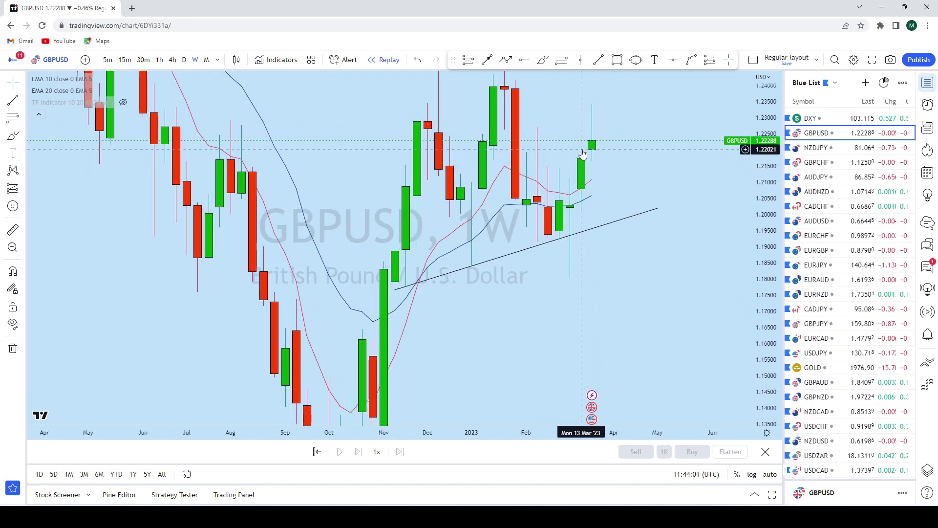
pyautogui.click(23, 83)
pyautogui.scroll(5, 609, 155)
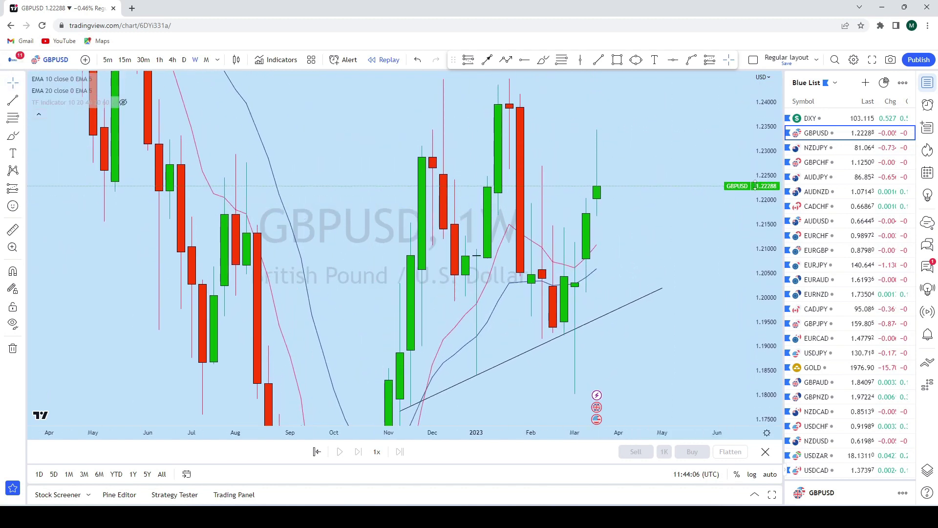
pyautogui.moveTo(609, 154); pyautogui.dragTo(578, 219)
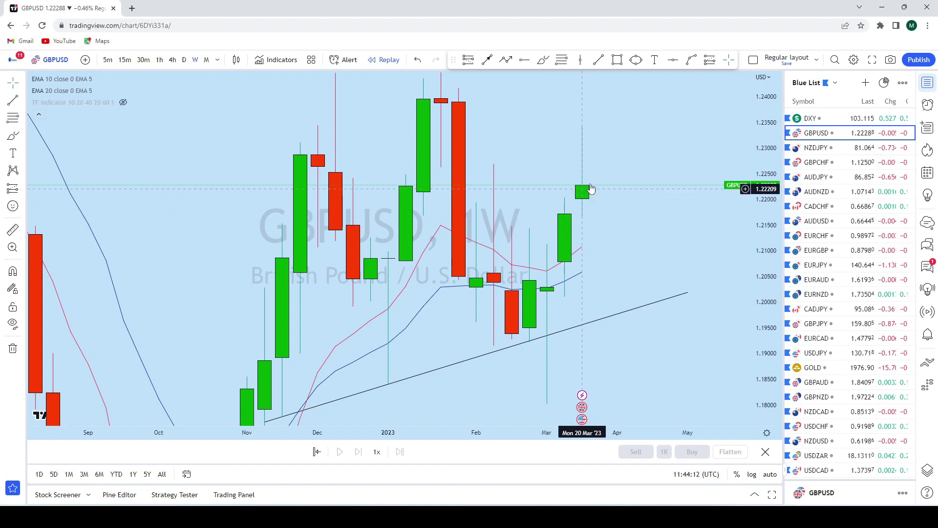
pyautogui.click(543, 61)
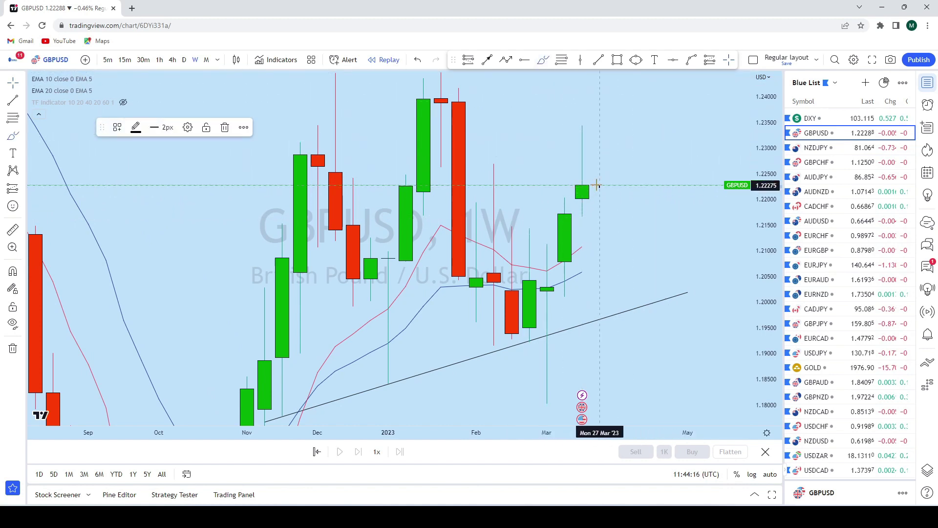
pyautogui.moveTo(602, 216); pyautogui.dragTo(688, 215)
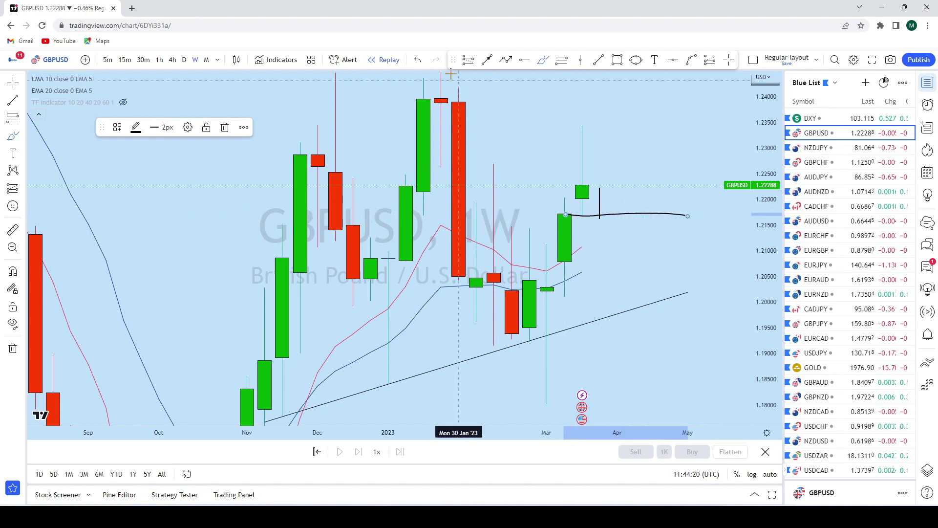
pyautogui.click(418, 60)
pyautogui.click(418, 60)
# Sketch two alternative projected rises from about 1.217 towards 1.24 on the weekly chart with the Brush, undoing each.
pyautogui.moveTo(582, 218)
pyautogui.mouseDown()
pyautogui.moveTo(604, 211)
pyautogui.moveTo(617, 94)
pyautogui.moveTo(631, 111)
pyautogui.mouseUp()
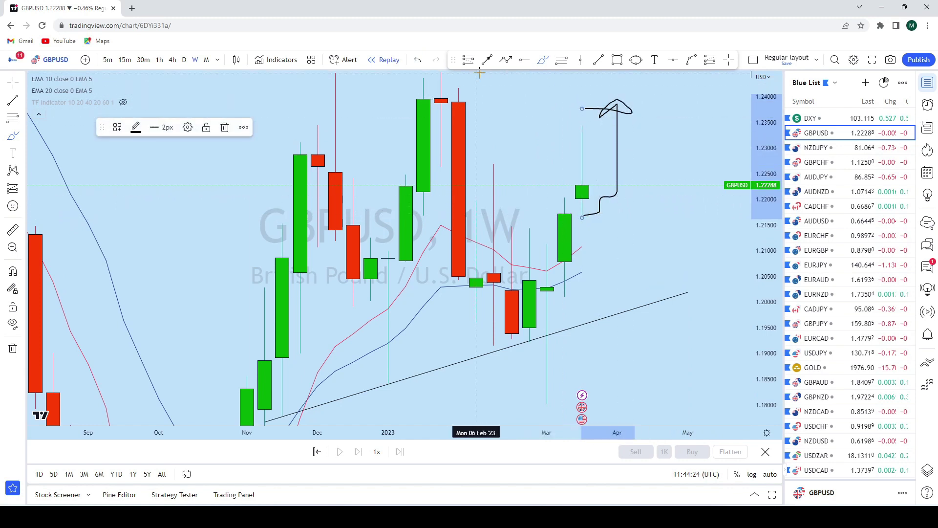
pyautogui.click(418, 59)
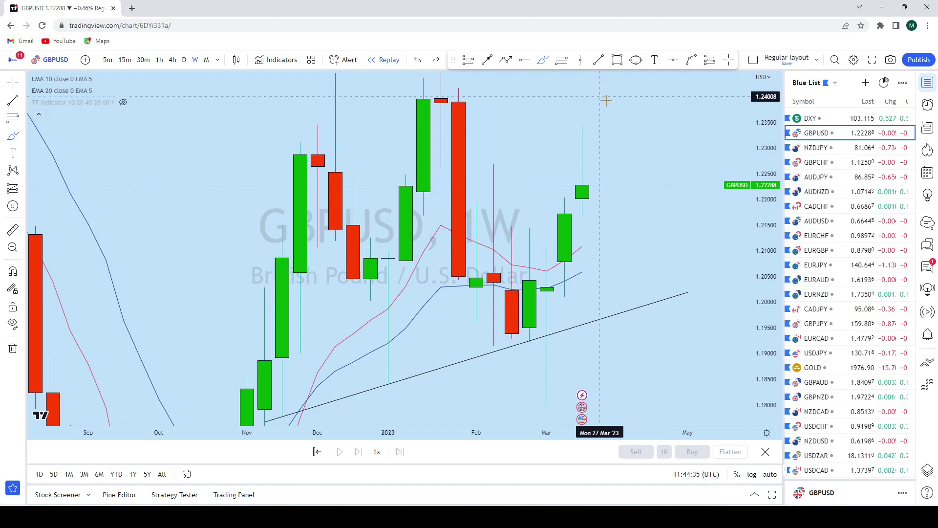
pyautogui.click(543, 61)
pyautogui.moveTo(600, 222)
pyautogui.mouseDown()
pyautogui.moveTo(600, 191)
pyautogui.moveTo(638, 155)
pyautogui.moveTo(649, 92)
pyautogui.moveTo(584, 94)
pyautogui.mouseUp()
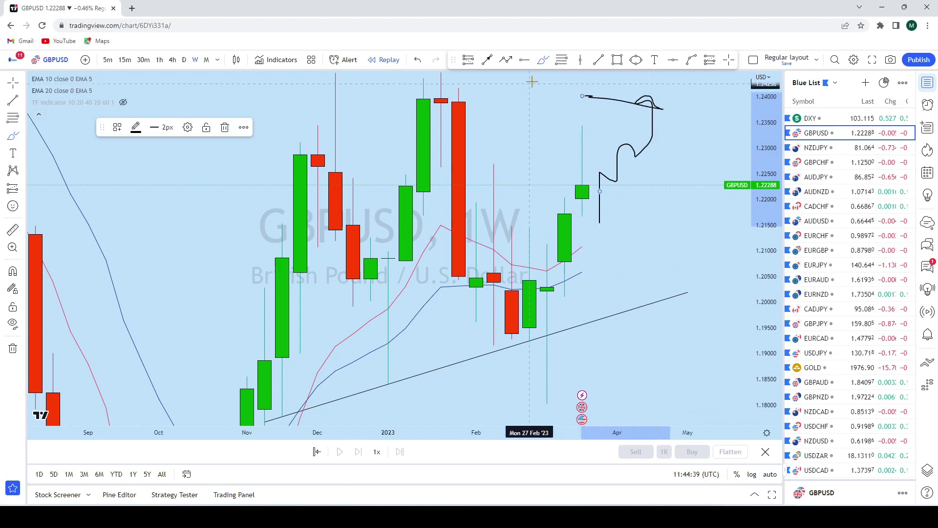
pyautogui.click(418, 60)
# Switch GBPUSD to the daily timeframe, trace the March rise from about 1.181 to the current candle with the Brush, and undo it.
pyautogui.click(184, 61)
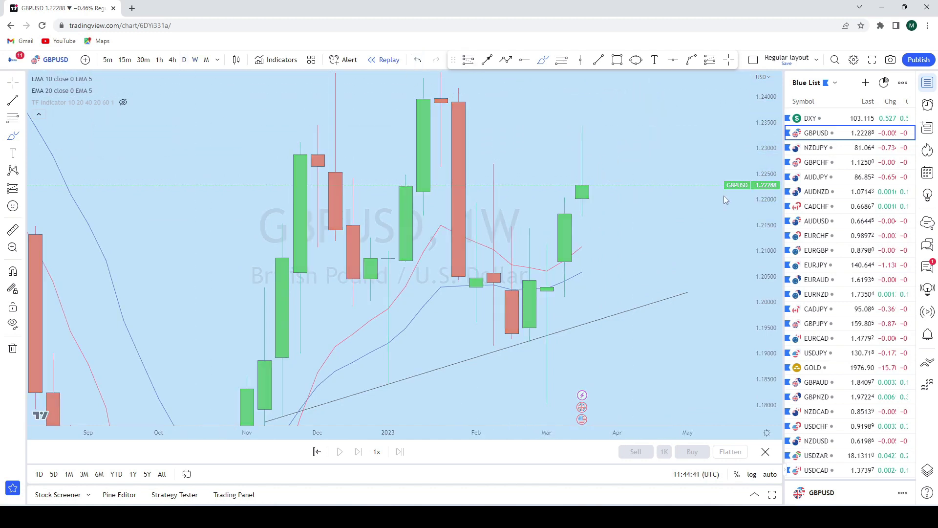
pyautogui.scroll(-5, 722, 195)
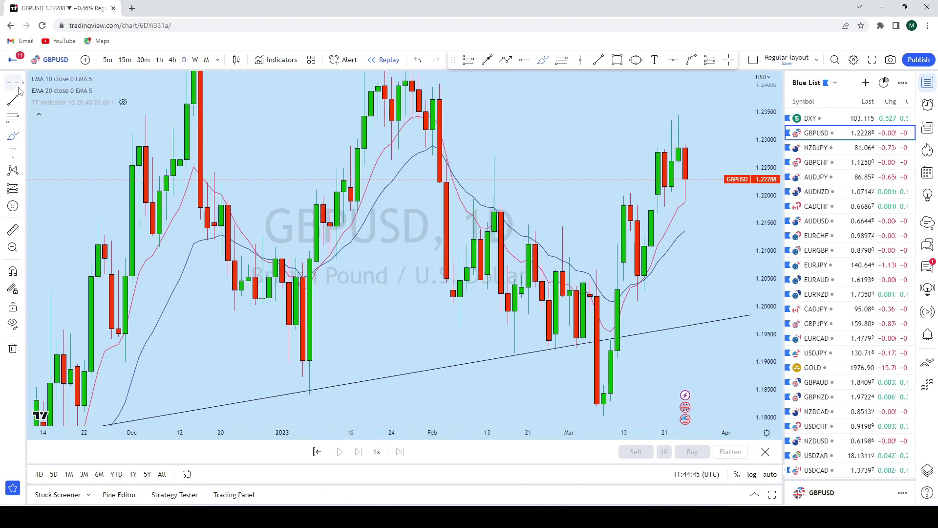
pyautogui.scroll(5, 640, 280)
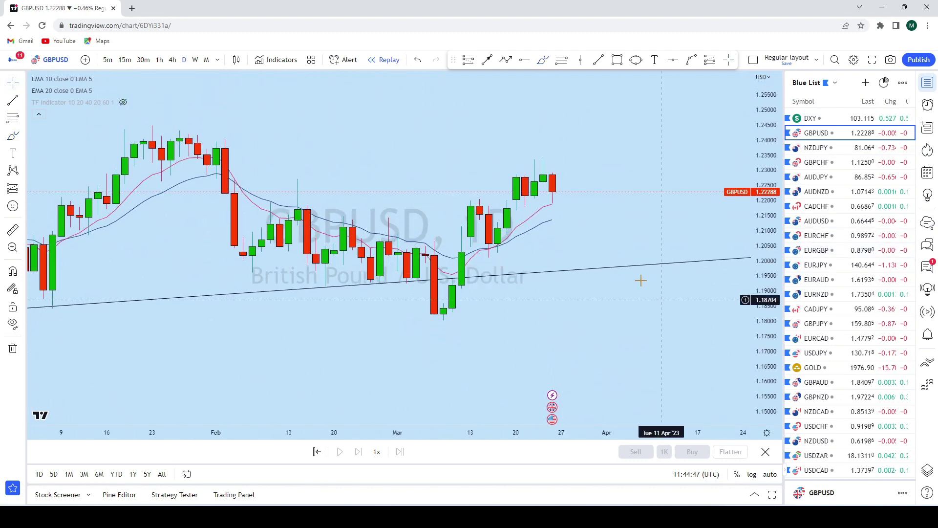
pyautogui.scroll(-3, 640, 280)
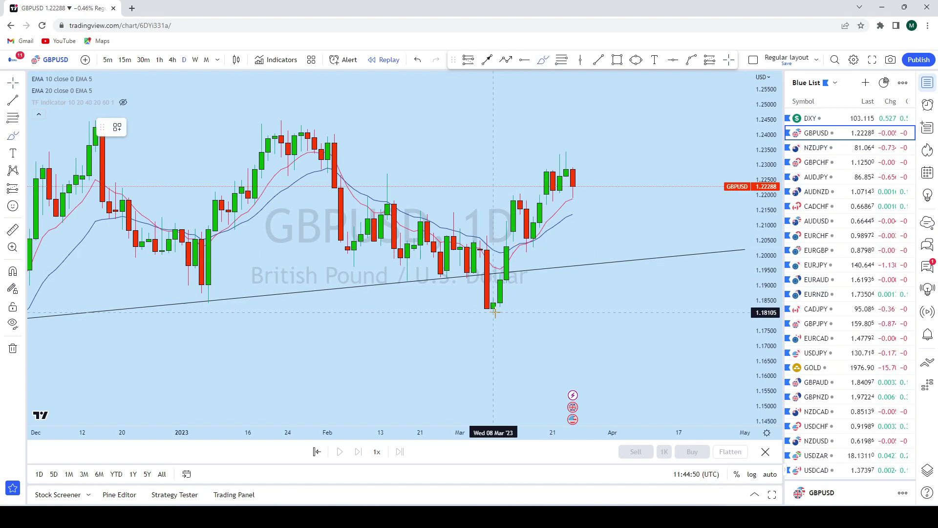
pyautogui.moveTo(487, 271)
pyautogui.mouseDown()
pyautogui.moveTo(511, 327)
pyautogui.moveTo(468, 317)
pyautogui.moveTo(474, 302)
pyautogui.moveTo(495, 300)
pyautogui.moveTo(520, 189)
pyautogui.moveTo(527, 227)
pyautogui.moveTo(550, 155)
pyautogui.moveTo(567, 164)
pyautogui.moveTo(574, 190)
pyautogui.mouseUp()
pyautogui.click(418, 59)
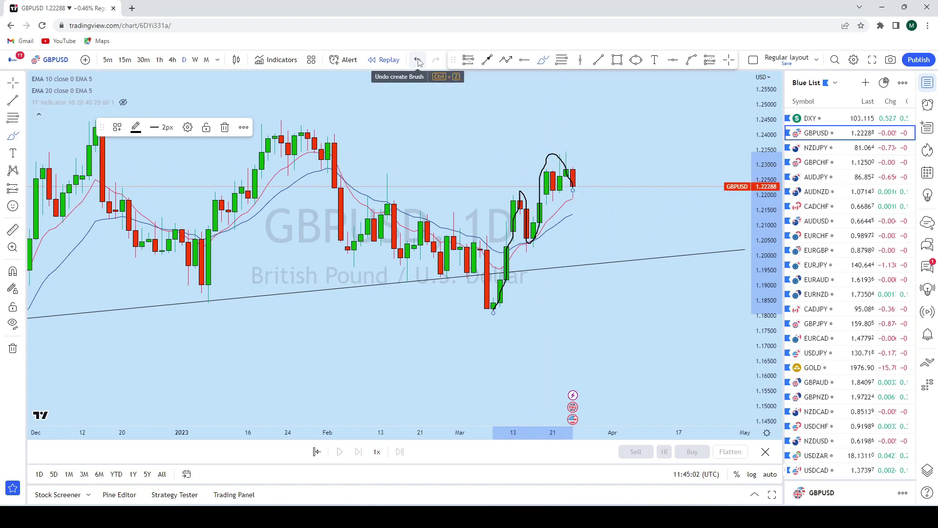
pyautogui.click(417, 60)
# Sketch two rising channel lines below and above the latest daily candles with the Brush.
pyautogui.scroll(2, 529, 202)
pyautogui.moveTo(481, 204); pyautogui.dragTo(583, 176)
pyautogui.moveTo(481, 176); pyautogui.dragTo(583, 160)
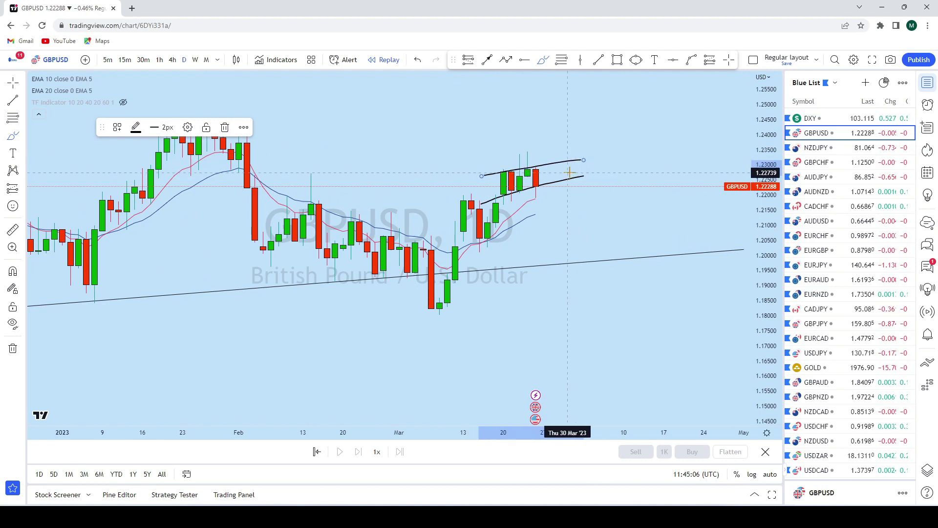
# Circle the highs above the channel and sketch a dip to about 1.212 with a rebound, and undo the Brush strokes.
pyautogui.moveTo(531, 146)
pyautogui.mouseDown()
pyautogui.moveTo(513, 153)
pyautogui.moveTo(533, 146)
pyautogui.moveTo(519, 146)
pyautogui.mouseUp()
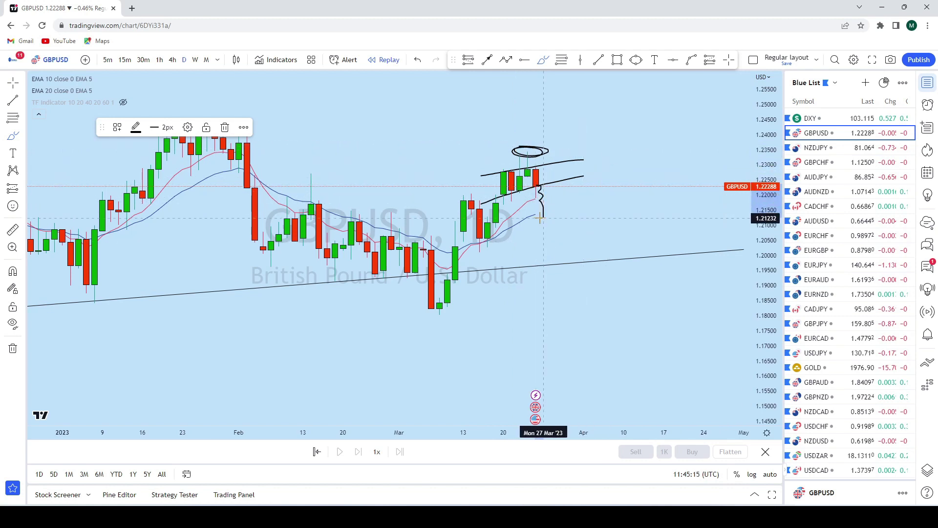
pyautogui.moveTo(539, 219)
pyautogui.mouseDown()
pyautogui.moveTo(566, 209)
pyautogui.moveTo(601, 125)
pyautogui.moveTo(584, 118)
pyautogui.mouseUp()
pyautogui.click(418, 60)
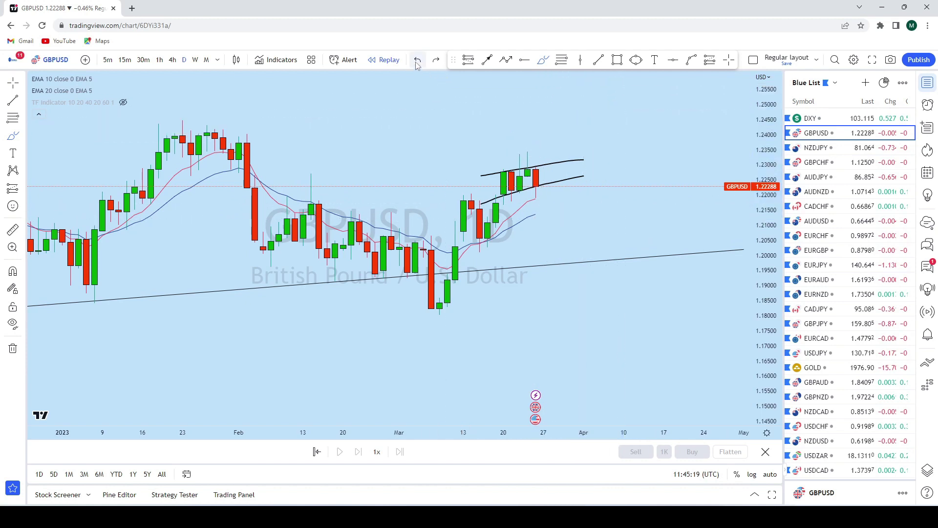
# Switch GBPUSD to the weekly timeframe and place horizontal lines at 1.22026 and 1.21670.
pyautogui.click(194, 60)
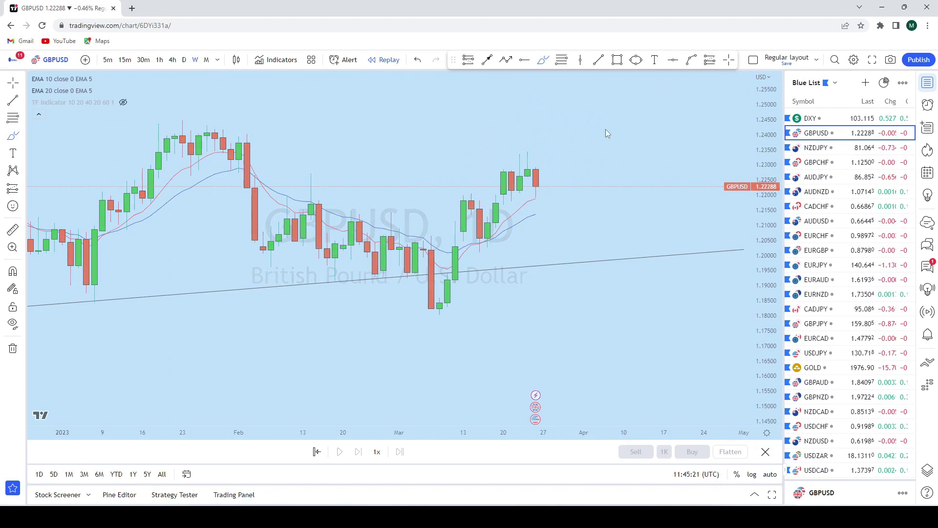
pyautogui.hotkey('alt', 'j')
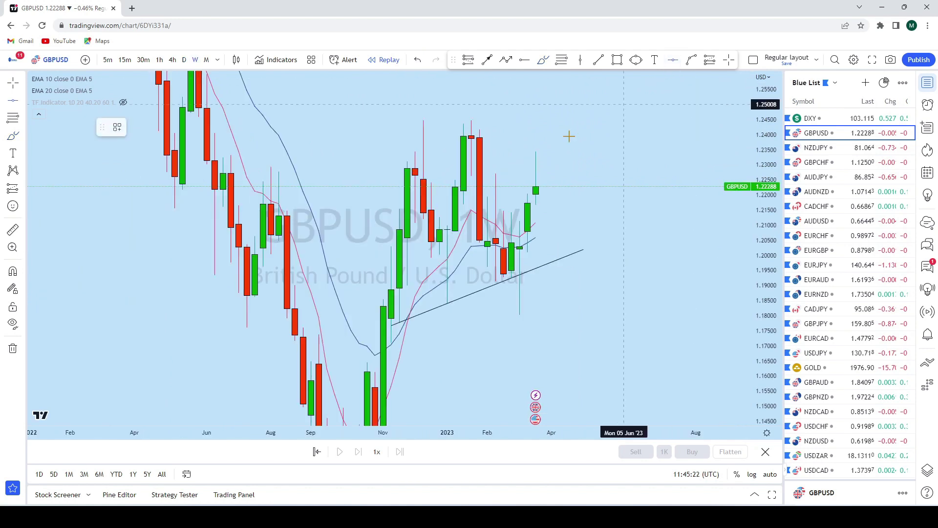
pyautogui.click(408, 194)
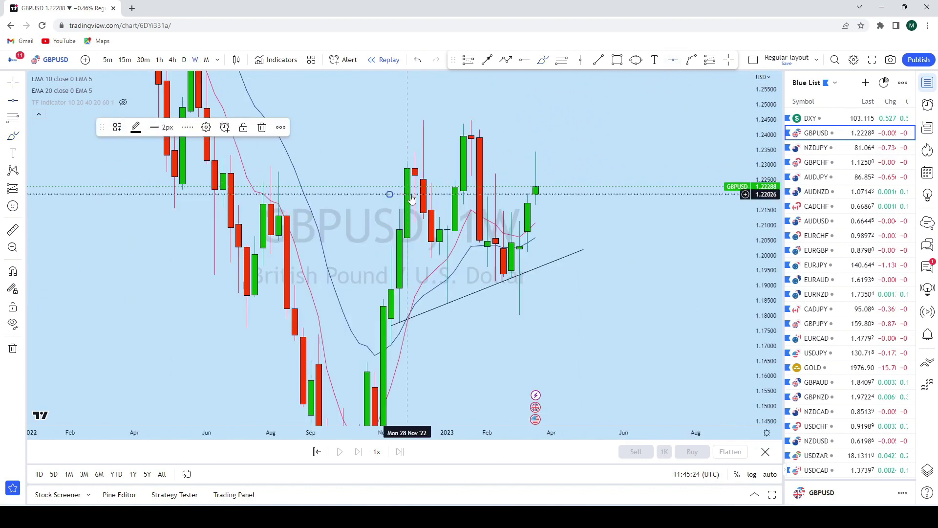
pyautogui.click(674, 60)
pyautogui.click(389, 204)
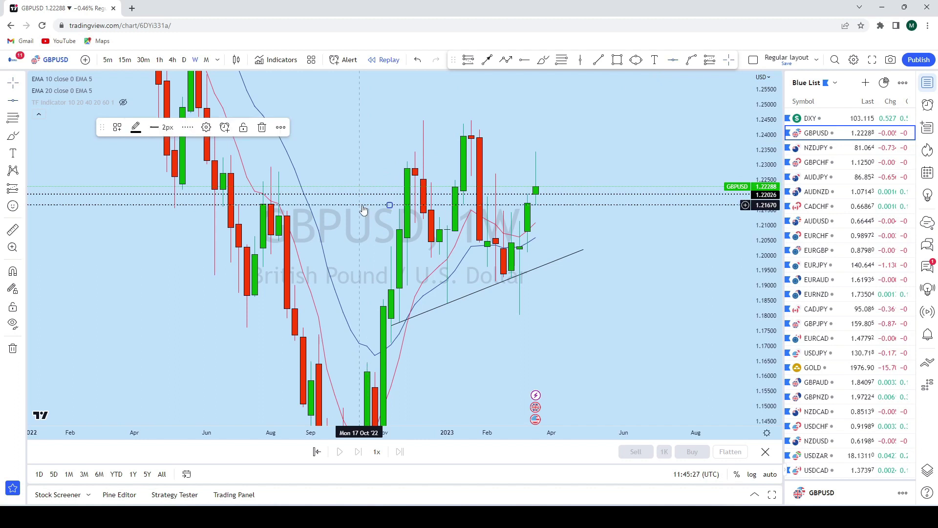
# Switch to the daily timeframe, sketch a dip to the 1.21670 level and a rise to about 1.234 with the Brush, and undo it.
pyautogui.click(184, 60)
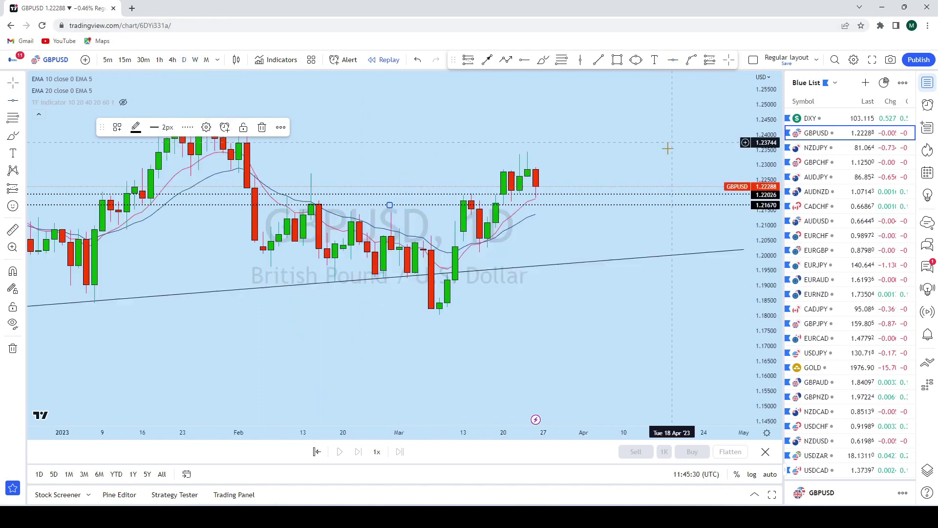
pyautogui.scroll(3, 694, 157)
pyautogui.scroll(3, 636, 130)
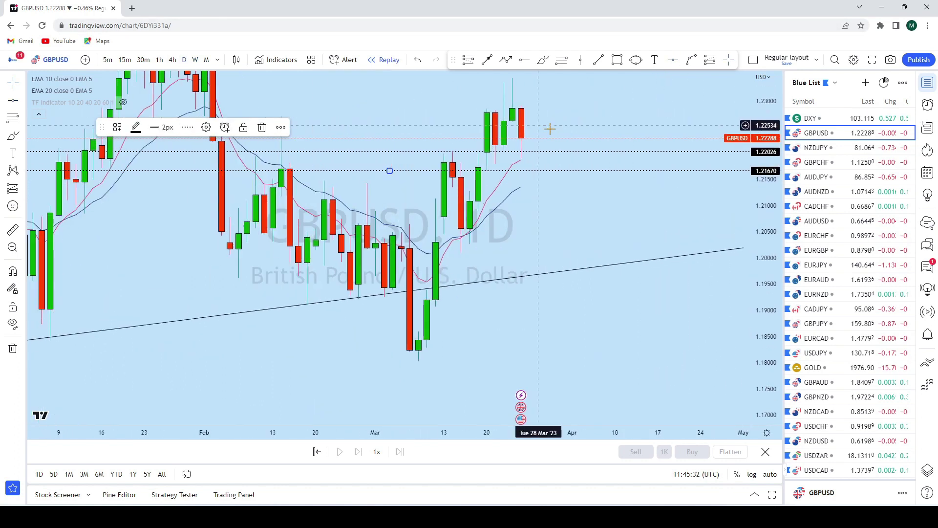
pyautogui.click(524, 143)
pyautogui.click(523, 143)
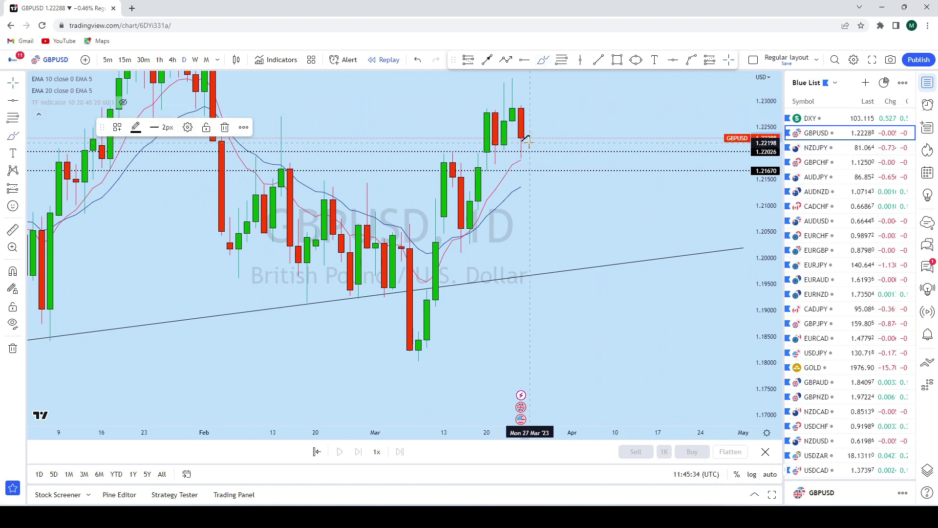
pyautogui.moveTo(531, 172)
pyautogui.mouseDown()
pyautogui.moveTo(567, 128)
pyautogui.moveTo(581, 84)
pyautogui.mouseUp()
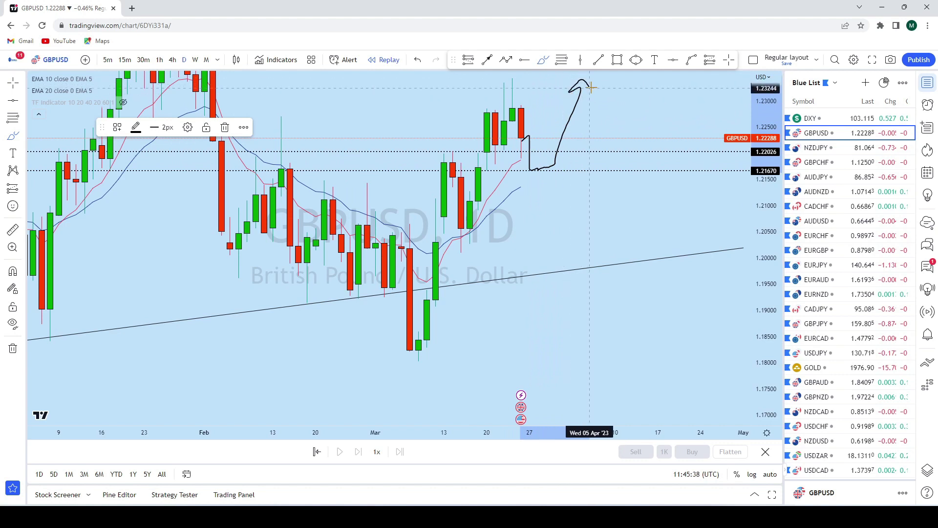
pyautogui.click(417, 60)
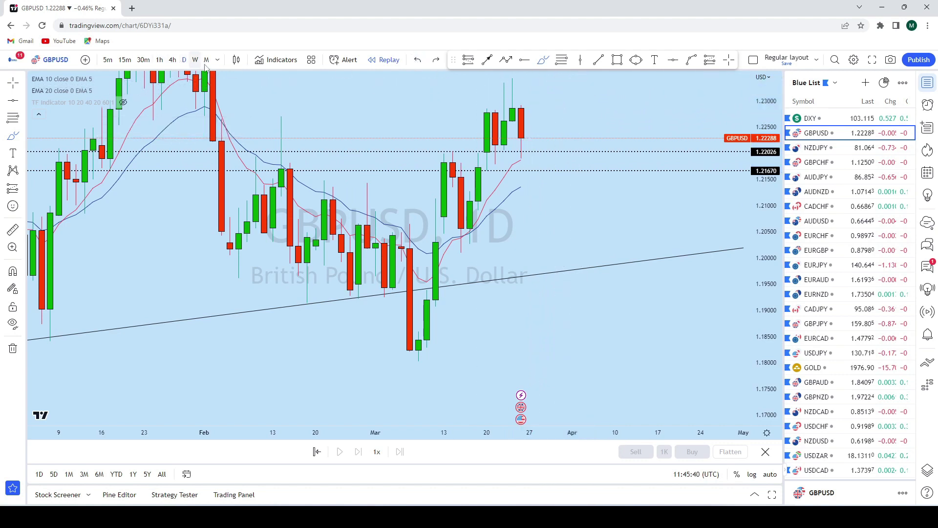
# Switch to the 4-hour timeframe and sketch a small rise to about 1.225 followed by a drop to about 1.2166 with the Brush.
pyautogui.click(174, 60)
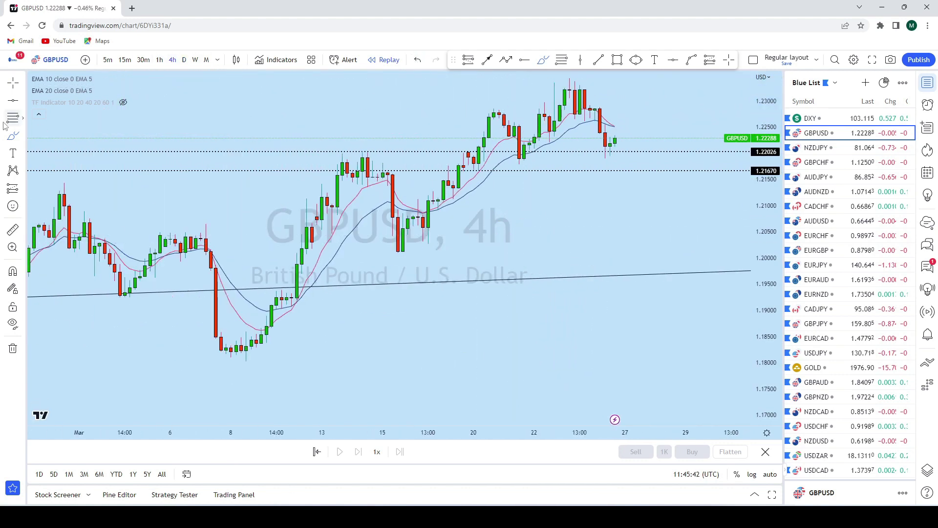
pyautogui.moveTo(582, 277); pyautogui.dragTo(520, 354)
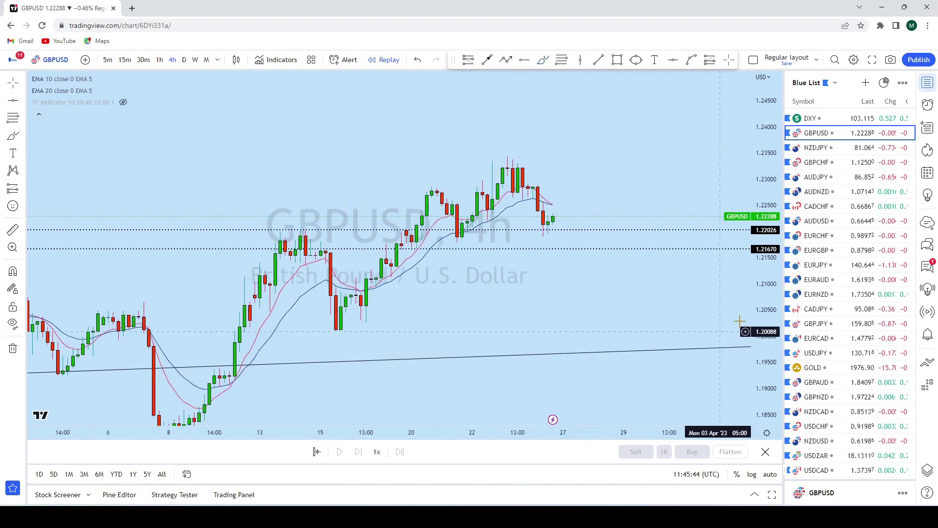
pyautogui.moveTo(762, 313); pyautogui.dragTo(762, 342)
pyautogui.scroll(3, 560, 152)
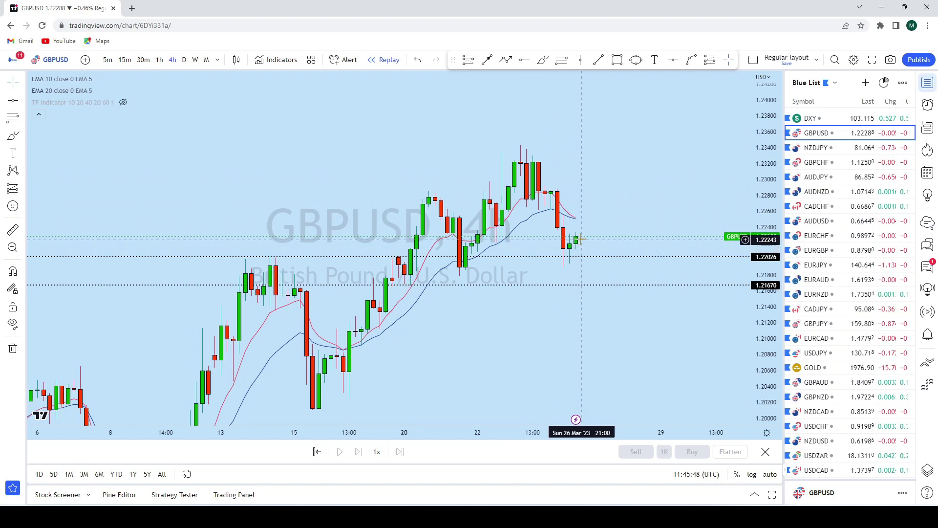
pyautogui.click(542, 60)
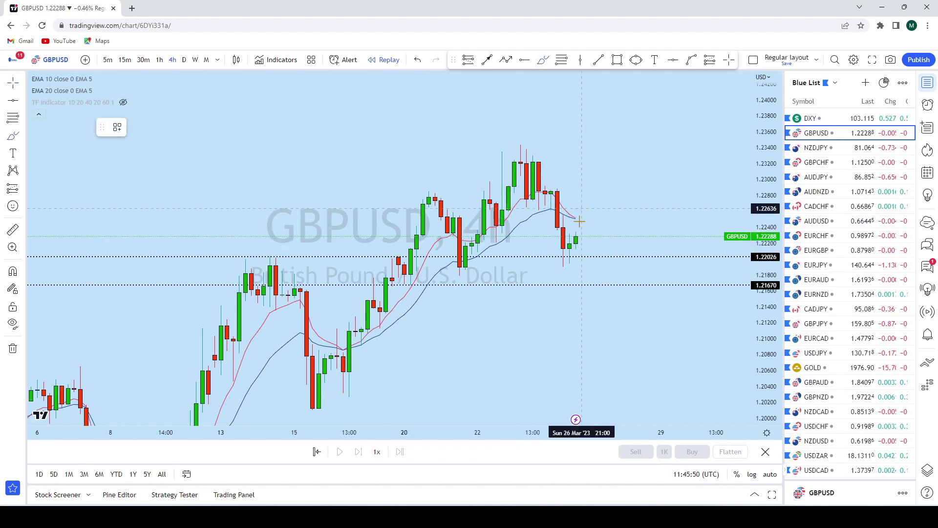
pyautogui.moveTo(580, 228)
pyautogui.mouseDown()
pyautogui.moveTo(596, 223)
pyautogui.moveTo(597, 286)
pyautogui.mouseUp()
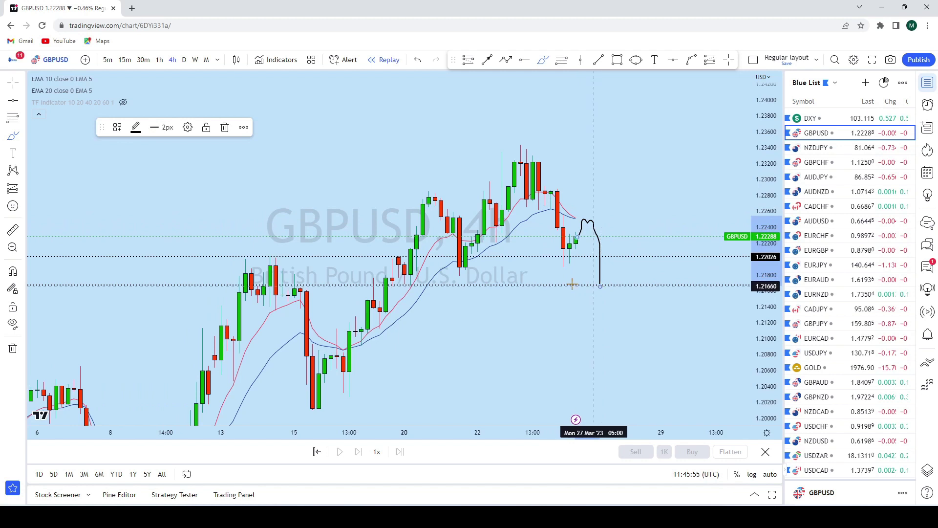
# Add a horizontal line at 1.21881 between the two existing levels, and undo it.
pyautogui.click(673, 59)
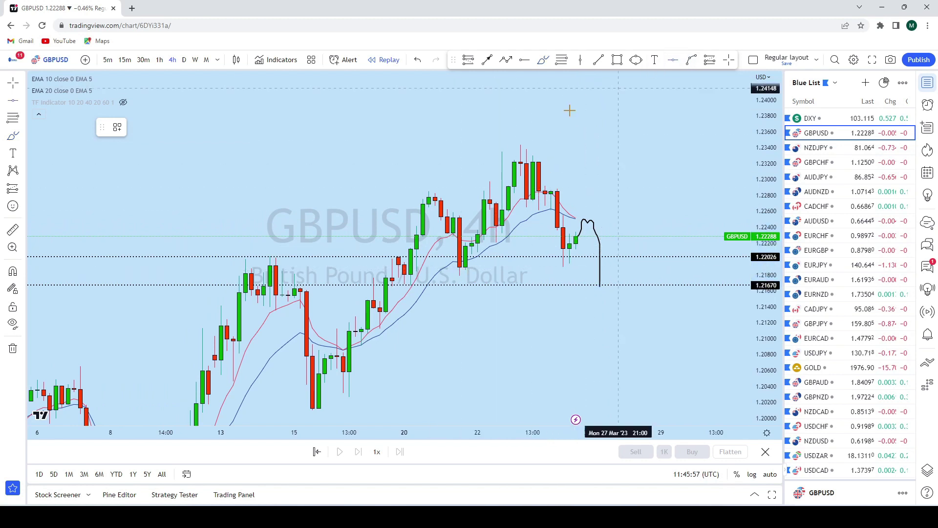
pyautogui.hotkey('alt', 'h')
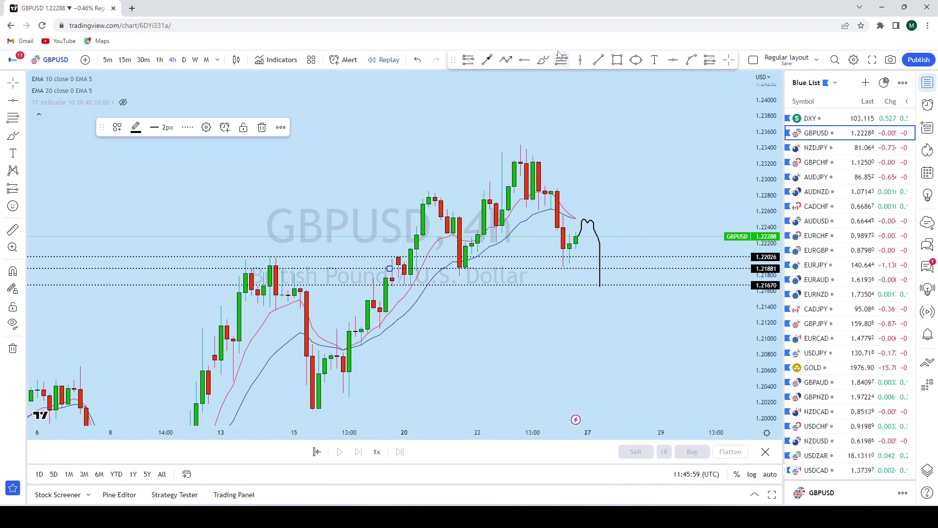
pyautogui.moveTo(470, 273); pyautogui.dragTo(411, 269)
pyautogui.click(417, 60)
pyautogui.click(418, 59)
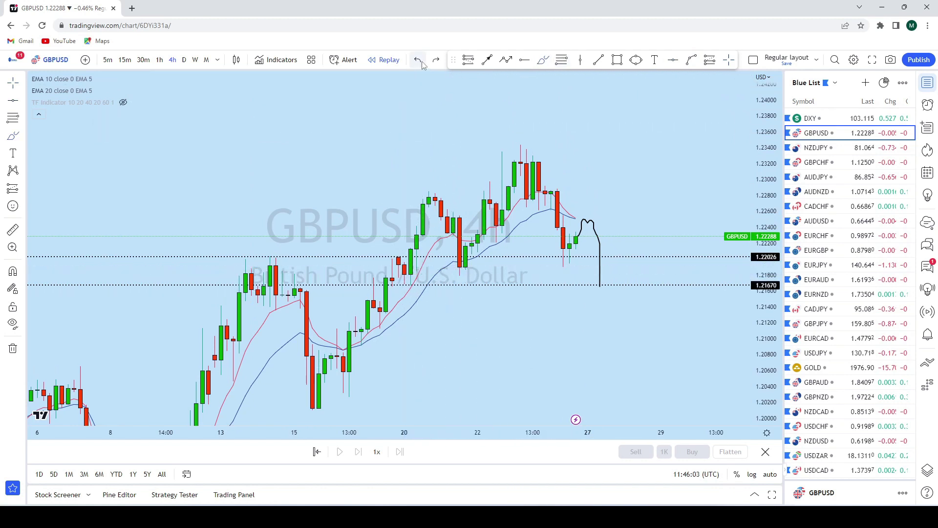
# Extend the projected path with a wavy Brush stroke between the 1.22026 and 1.21670 levels, and circle that zone with an ellipse.
pyautogui.moveTo(587, 226)
pyautogui.mouseDown()
pyautogui.moveTo(604, 286)
pyautogui.moveTo(643, 273)
pyautogui.mouseUp()
pyautogui.click(636, 60)
pyautogui.click(595, 264)
pyautogui.click(631, 273)
# Draw an arrow from the circled zone at about 1.2167 up to about 1.243 on the GBPUSD 4-hour chart.
pyautogui.moveTo(673, 189); pyautogui.dragTo(572, 236)
pyautogui.click(487, 60)
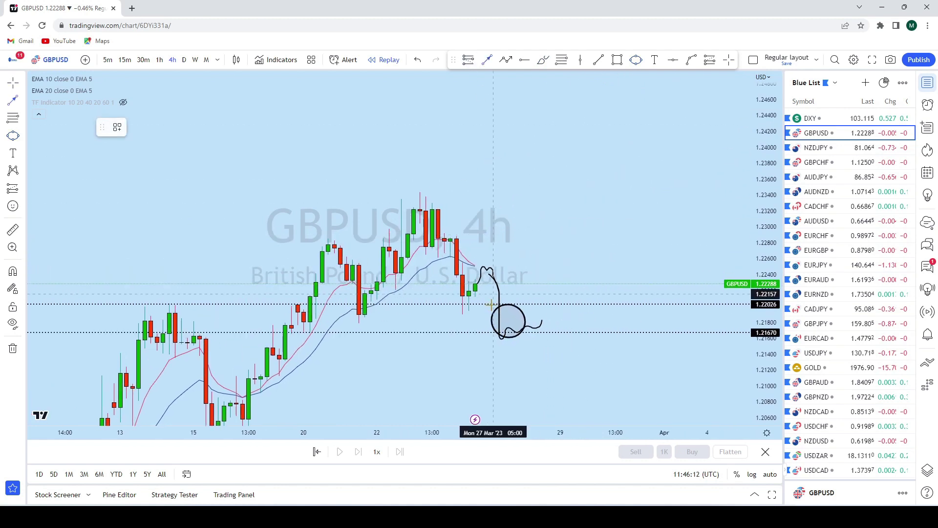
pyautogui.click(499, 332)
pyautogui.click(628, 122)
pyautogui.scroll(1, 617, 275)
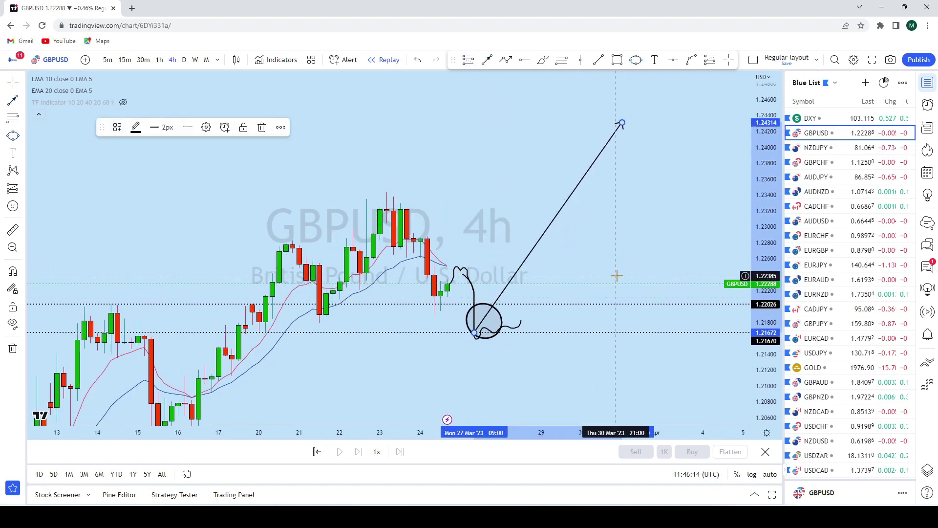
pyautogui.moveTo(476, 268); pyautogui.dragTo(567, 389)
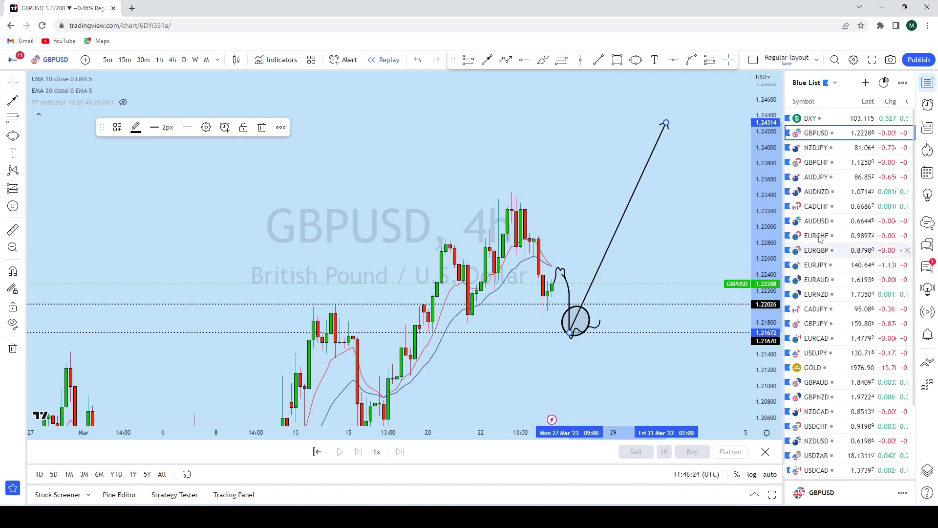
# Open the NZDJPY chart on the monthly timeframe and remove its existing drawings.
pyautogui.click(859, 148)
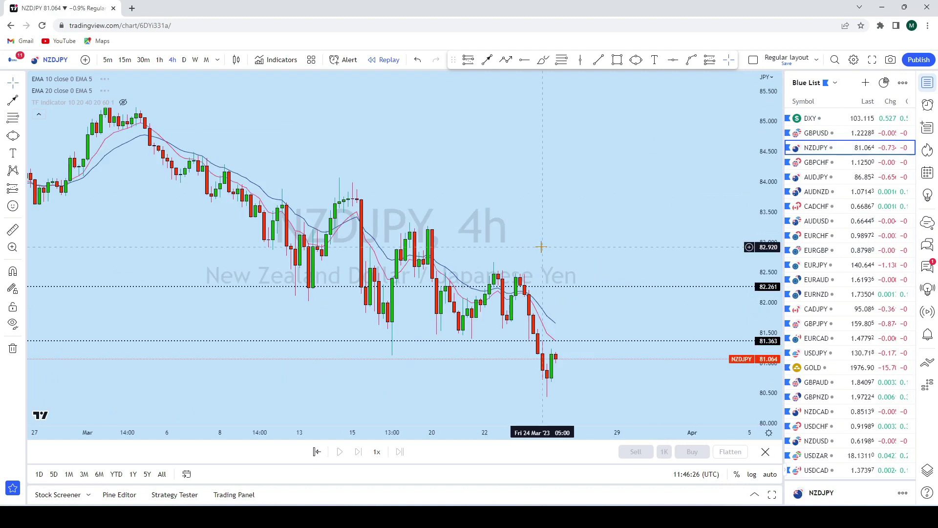
pyautogui.click(12, 84)
pyautogui.moveTo(529, 155); pyautogui.dragTo(421, 92)
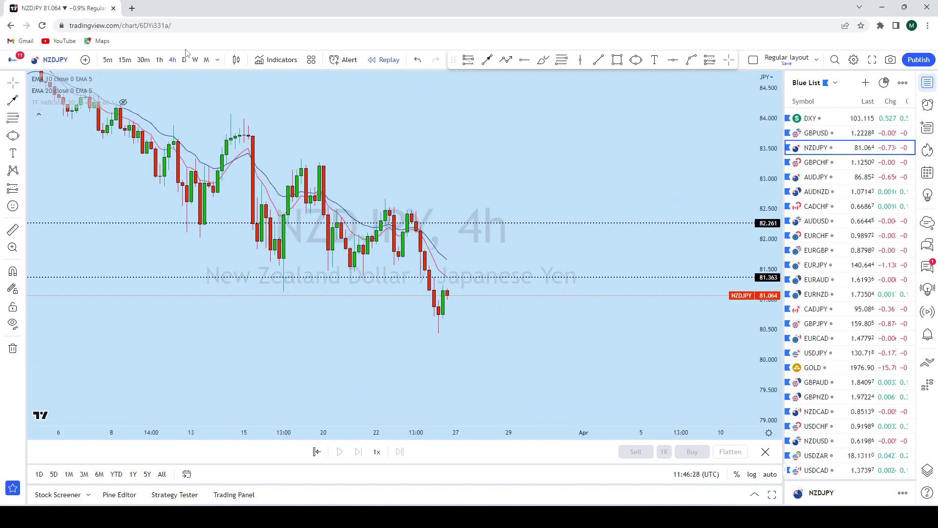
pyautogui.click(207, 60)
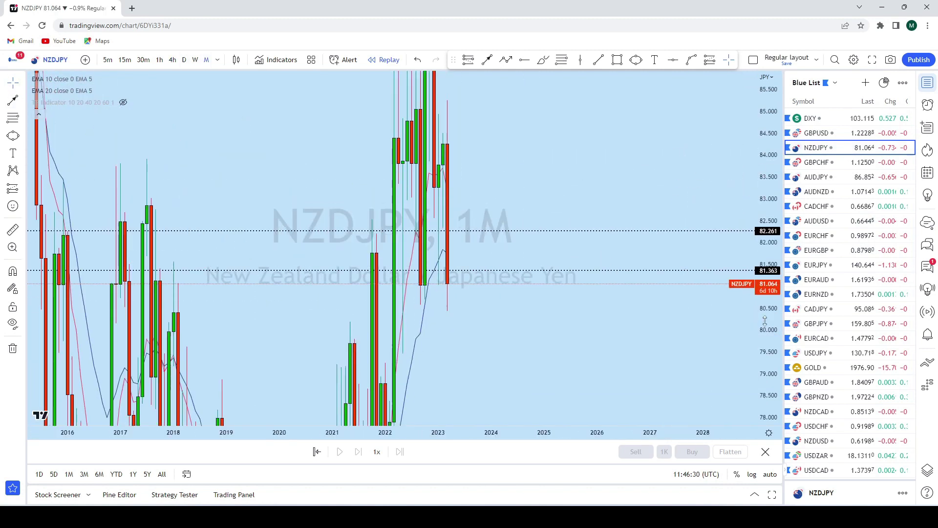
pyautogui.scroll(3, 555, 253)
pyautogui.hscroll(-3, 489, 253)
pyautogui.click(13, 348)
pyautogui.click(63, 348)
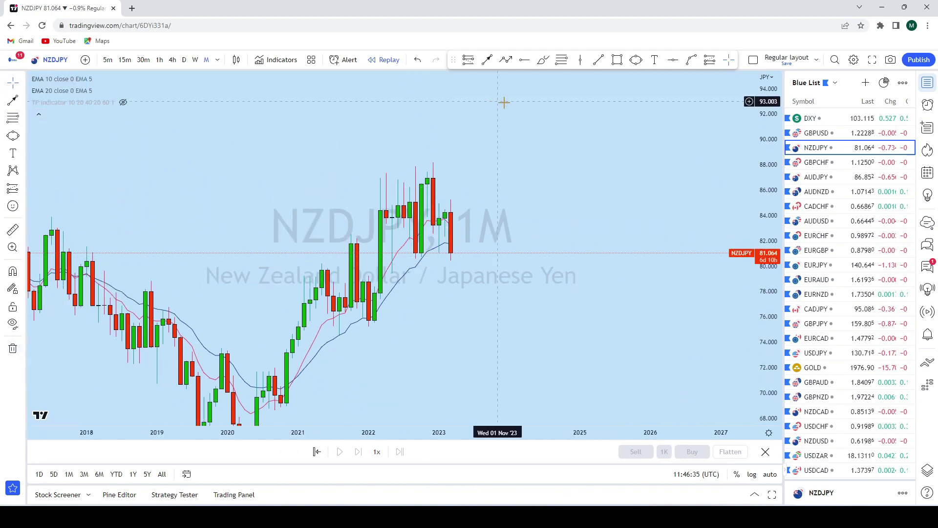
pyautogui.scroll(3, 679, 181)
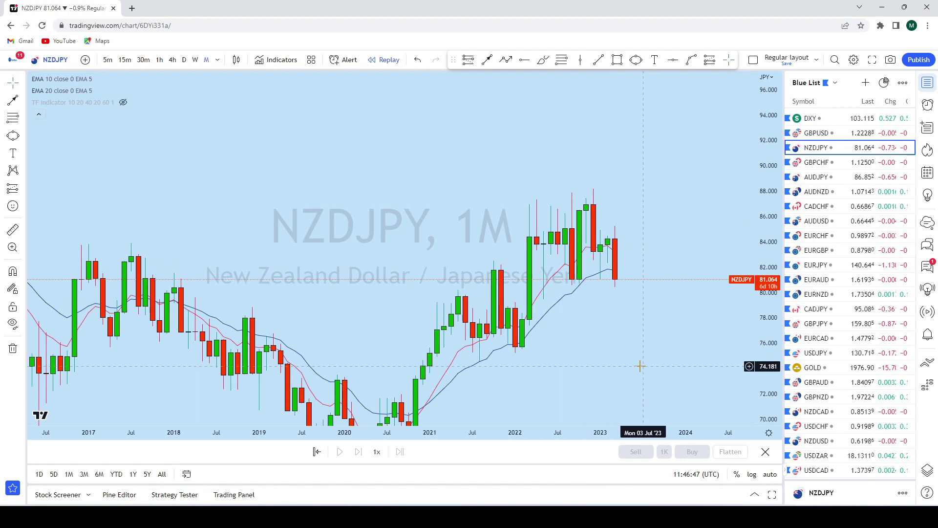
# Switch the NZDJPY chart to the weekly timeframe.
pyautogui.click(195, 59)
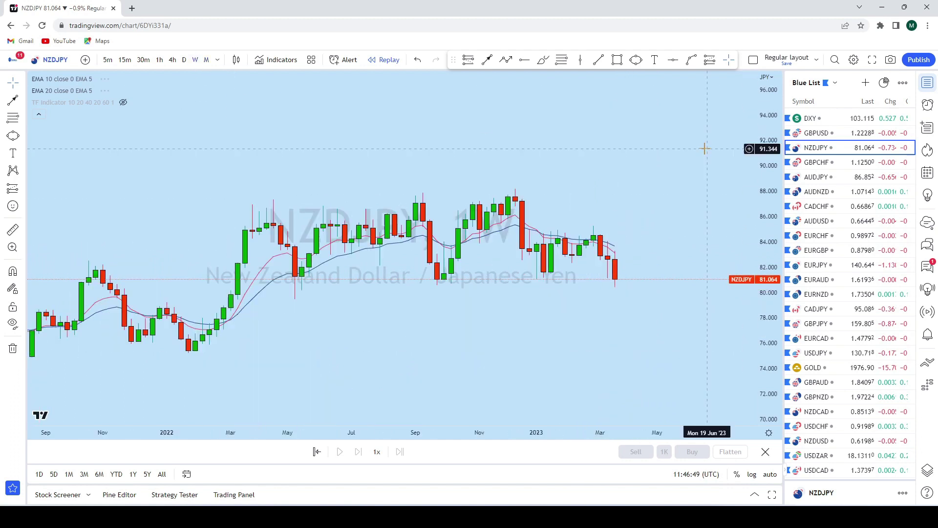
pyautogui.scroll(5, 662, 220)
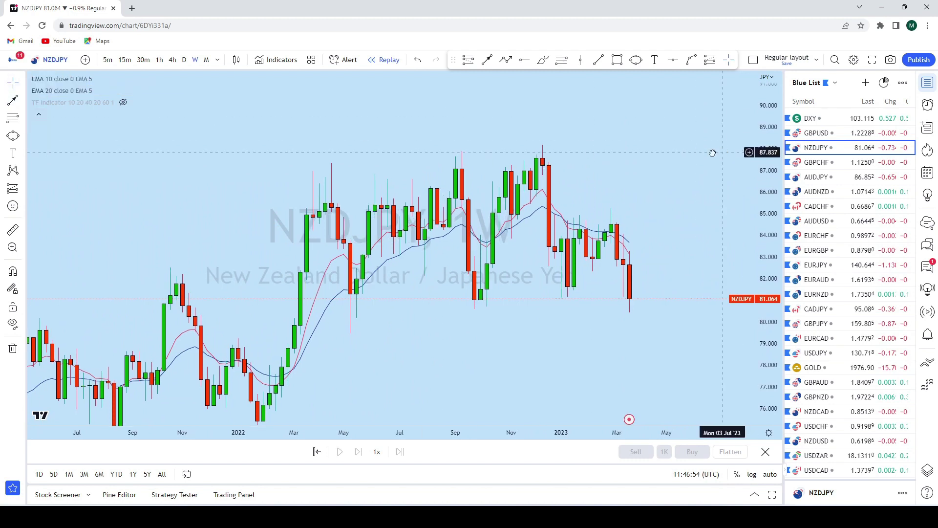
pyautogui.moveTo(712, 151); pyautogui.dragTo(583, 77)
# Mark the December peak near 88.1 and trace the following swings to about 84.7 with the Brush, and undo the strokes.
pyautogui.click(542, 59)
pyautogui.moveTo(416, 136); pyautogui.dragTo(429, 139)
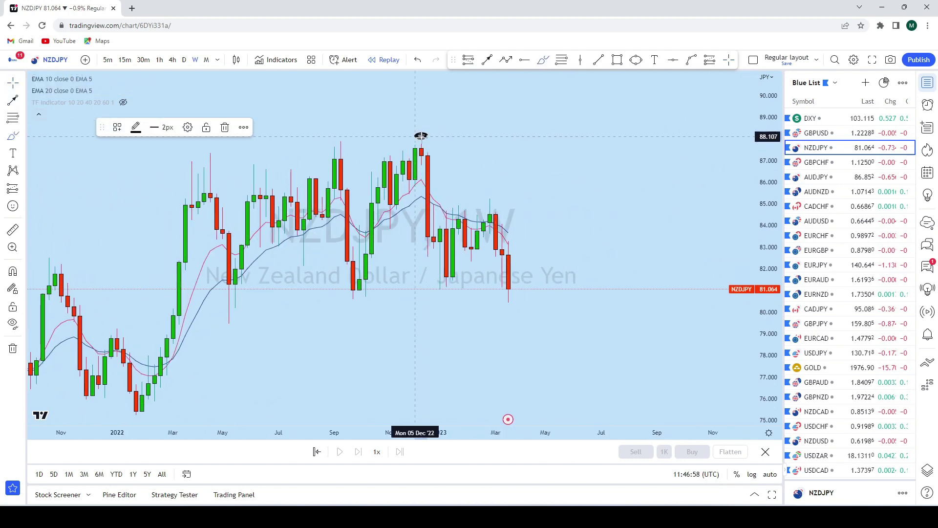
pyautogui.moveTo(422, 134)
pyautogui.mouseDown()
pyautogui.moveTo(440, 283)
pyautogui.moveTo(453, 224)
pyautogui.moveTo(484, 233)
pyautogui.moveTo(495, 210)
pyautogui.mouseUp()
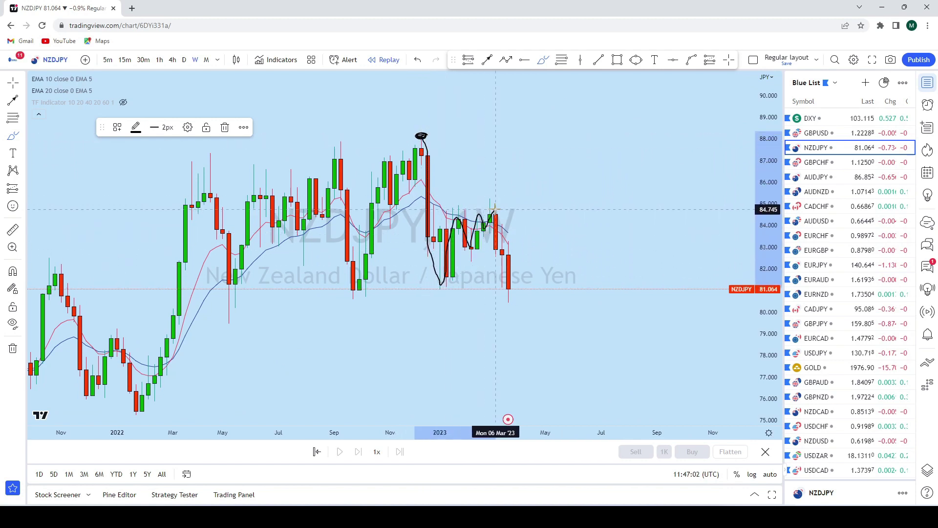
pyautogui.click(417, 59)
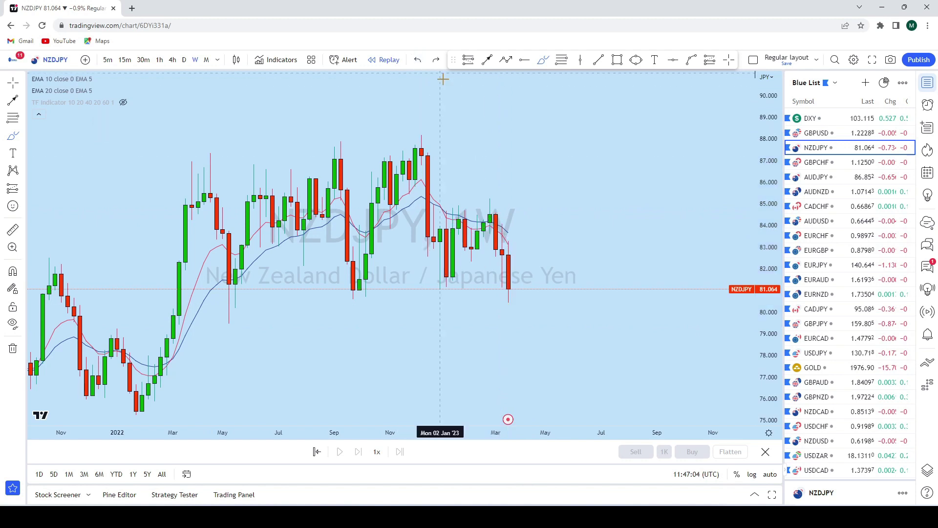
# Draw a rising trend line under the recent weekly lows, from about 80.05 in August 2022 to about 83.5 in August 2023.
pyautogui.scroll(-4, 635, 279)
pyautogui.scroll(3, 606, 303)
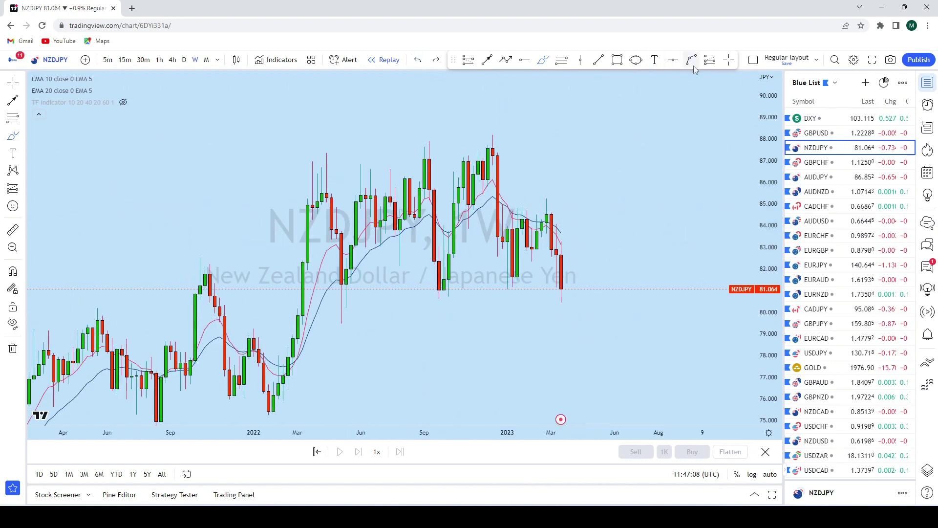
pyautogui.click(600, 64)
pyautogui.click(405, 310)
pyautogui.click(672, 237)
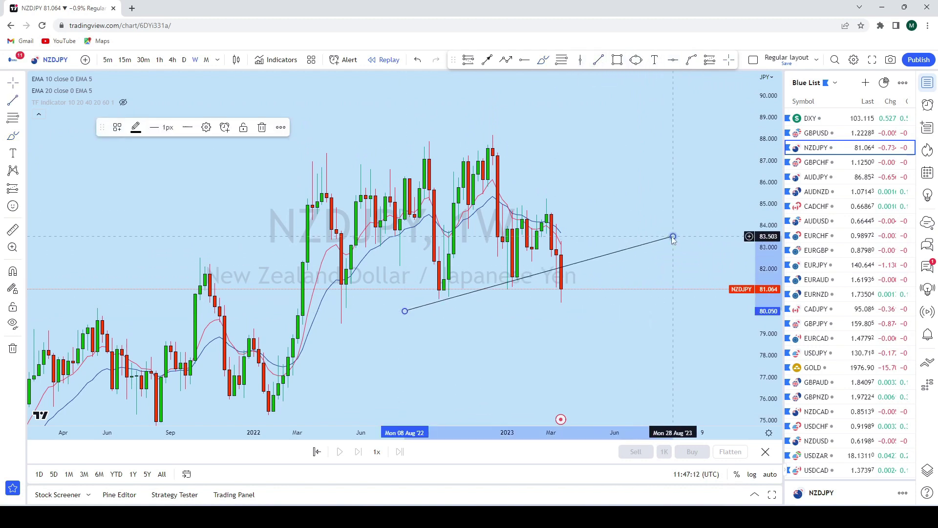
# Switch to the daily timeframe, trace the March decline and its pullback with the Brush, and undo the stroke.
pyautogui.click(184, 60)
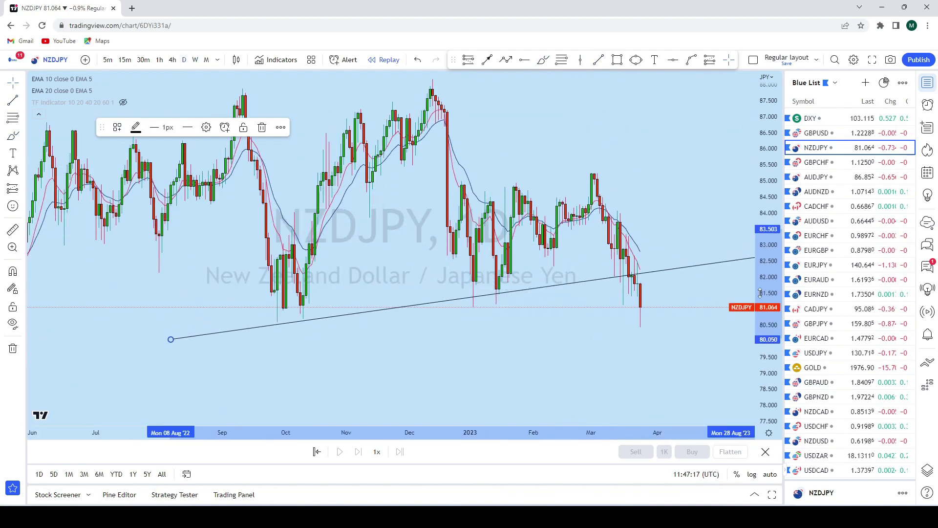
pyautogui.scroll(4, 703, 286)
pyautogui.click(543, 59)
pyautogui.moveTo(520, 174); pyautogui.dragTo(541, 255)
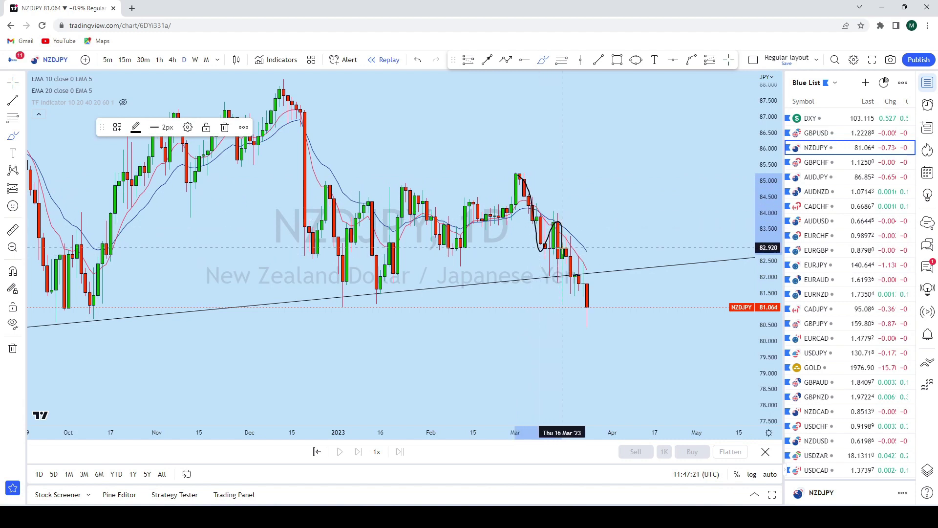
pyautogui.hotkey('ctrl', 'z')
# Draw a descending trend line along the mid-March highs, from about 84.0 to about 79.6.
pyautogui.click(600, 60)
pyautogui.click(550, 213)
pyautogui.click(646, 332)
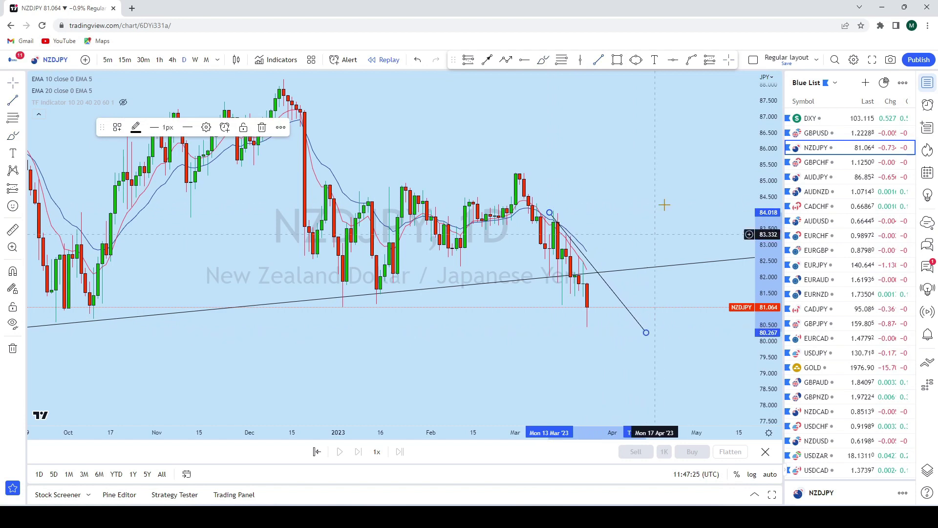
pyautogui.moveTo(665, 201); pyautogui.dragTo(642, 179)
pyautogui.moveTo(623, 310); pyautogui.dragTo(629, 333)
pyautogui.scroll(3, 635, 200)
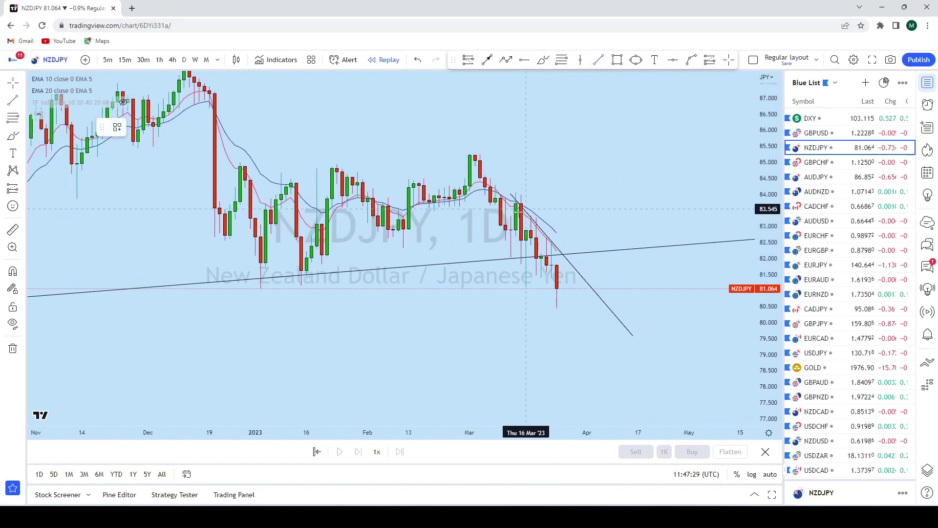
# Draw a second descending trend line along the March lows, from about 83.7 to about 79.0, to form a falling channel.
pyautogui.click(449, 203)
pyautogui.click(600, 351)
pyautogui.scroll(3, 643, 268)
pyautogui.moveTo(758, 361); pyautogui.dragTo(756, 128)
pyautogui.moveTo(629, 255); pyautogui.dragTo(706, 112)
pyautogui.moveTo(628, 367); pyautogui.dragTo(630, 377)
pyautogui.moveTo(614, 271); pyautogui.dragTo(638, 348)
pyautogui.scroll(3, 684, 296)
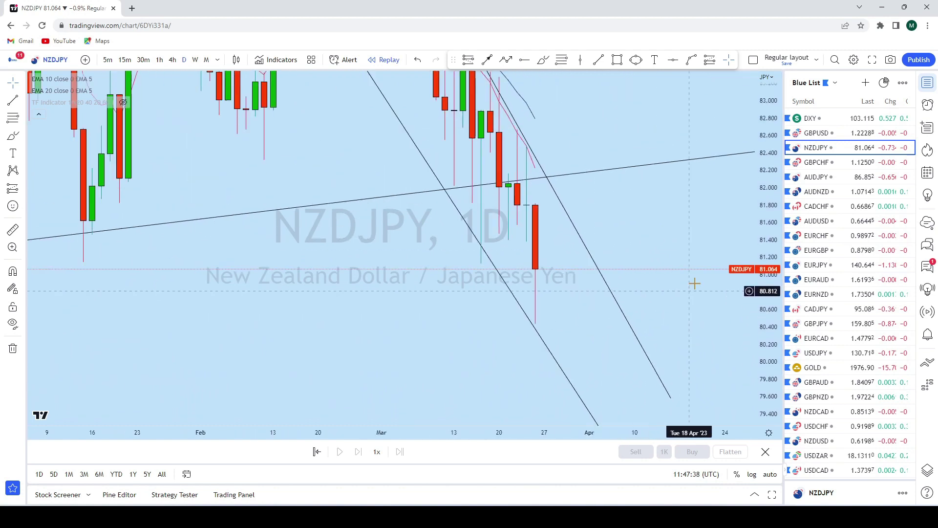
pyautogui.scroll(-5, 694, 284)
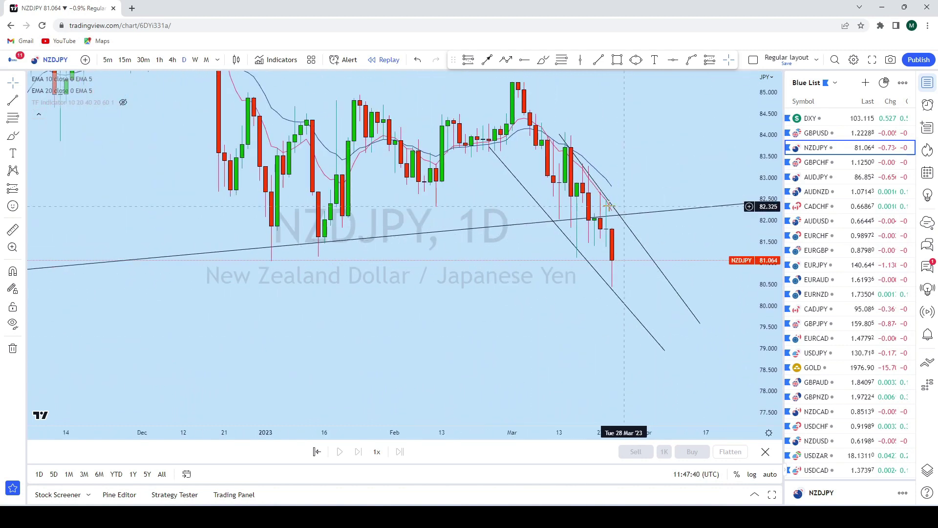
# Switch the NZDJPY chart to the 4-hour timeframe.
pyautogui.click(172, 60)
pyautogui.scroll(3, 681, 254)
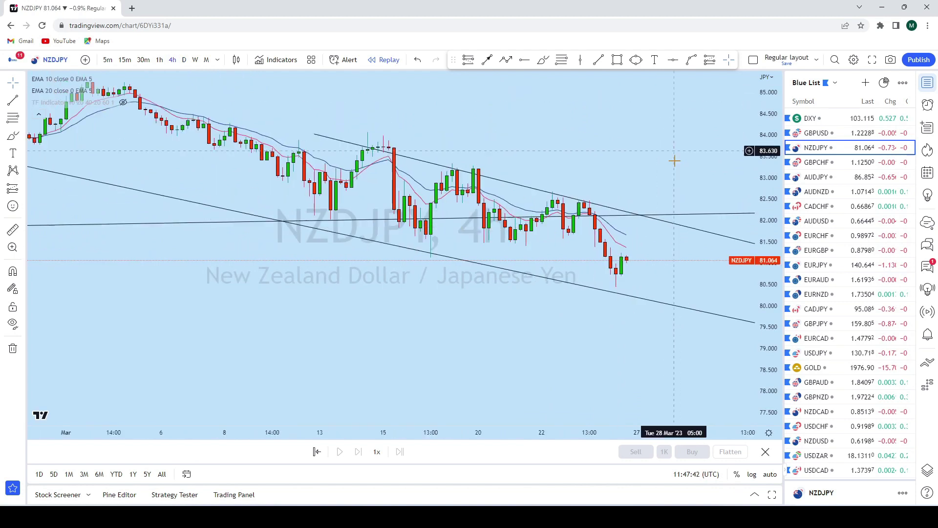
pyautogui.scroll(-4, 635, 136)
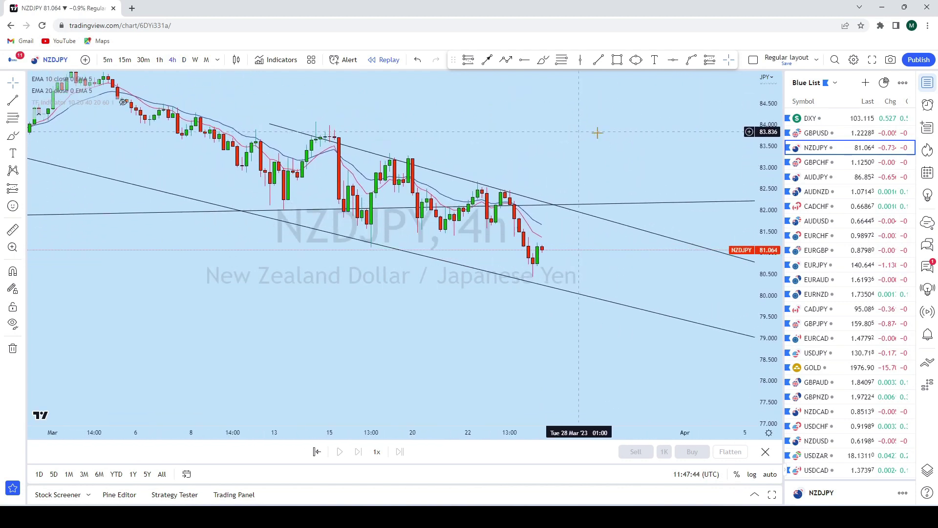
# Trace the latest drop from about 82.5 and a projected rebound to about 82.0 with the Brush, and undo the stroke.
pyautogui.click(543, 60)
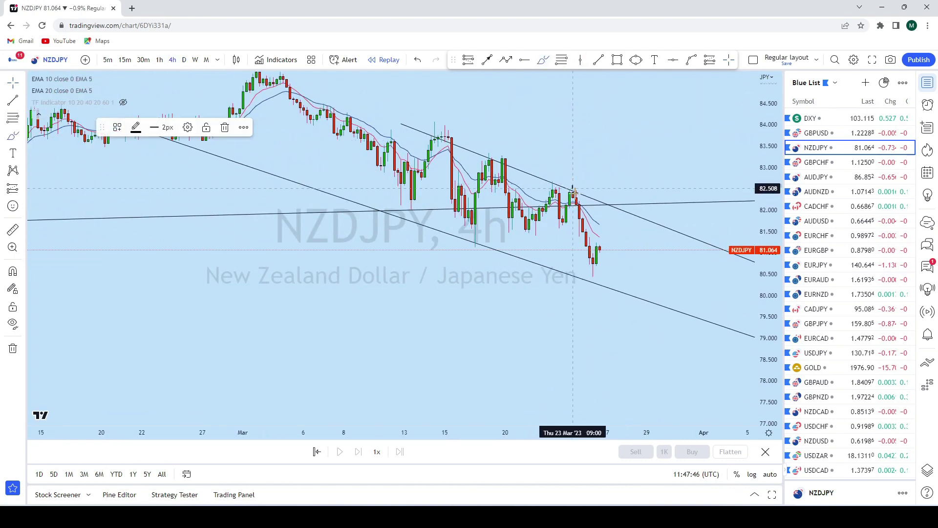
pyautogui.moveTo(573, 187); pyautogui.dragTo(583, 247)
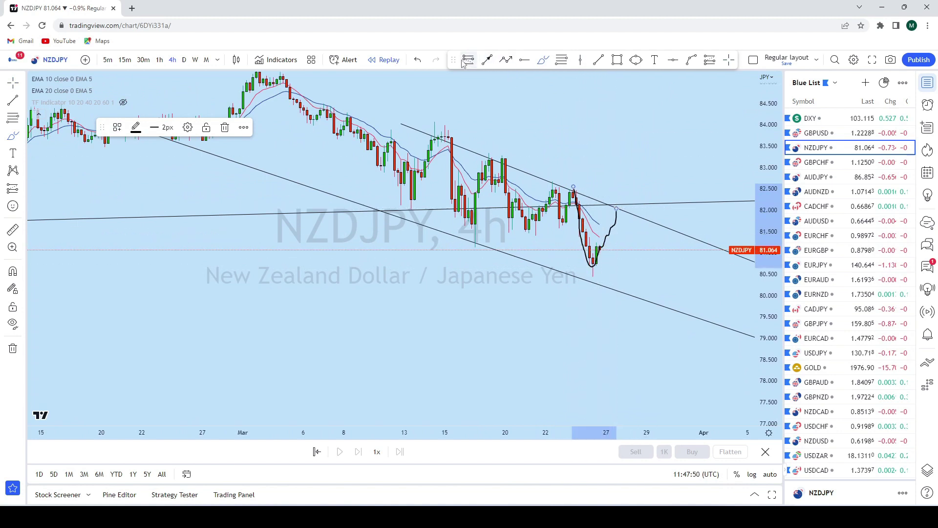
pyautogui.click(417, 59)
# Sketch a level at about 81.6 and a rise to it with the Brush, mark the touch point, and undo the strokes.
pyautogui.scroll(3, 580, 251)
pyautogui.scroll(3, 562, 242)
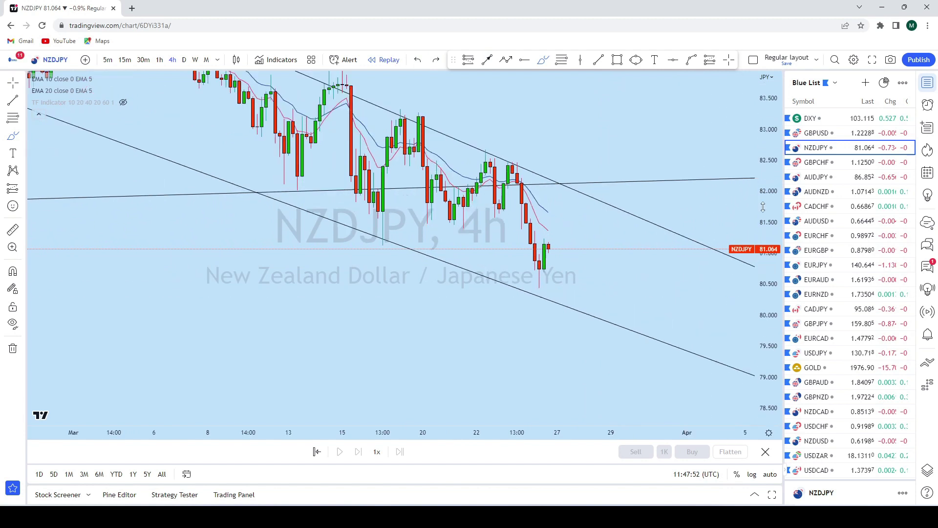
pyautogui.moveTo(561, 241)
pyautogui.mouseDown()
pyautogui.moveTo(562, 206)
pyautogui.moveTo(692, 210)
pyautogui.mouseUp()
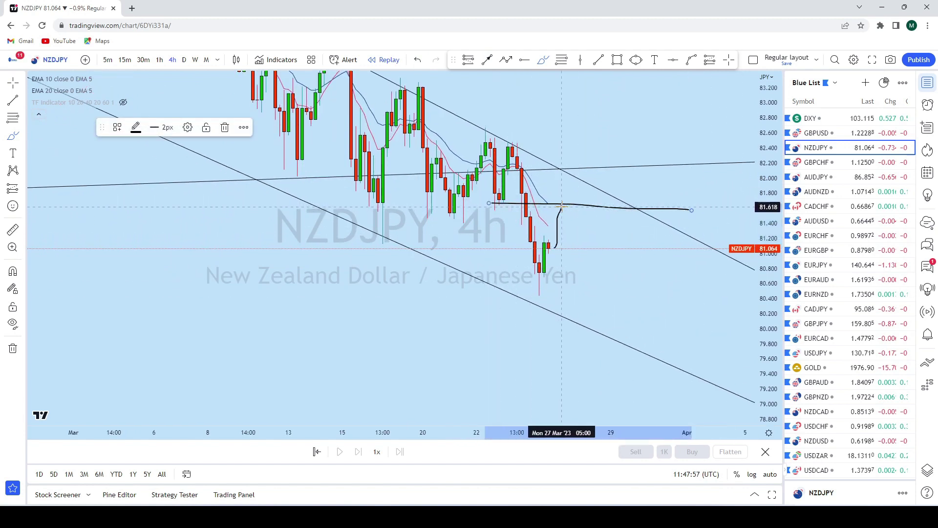
pyautogui.moveTo(562, 207); pyautogui.dragTo(566, 208)
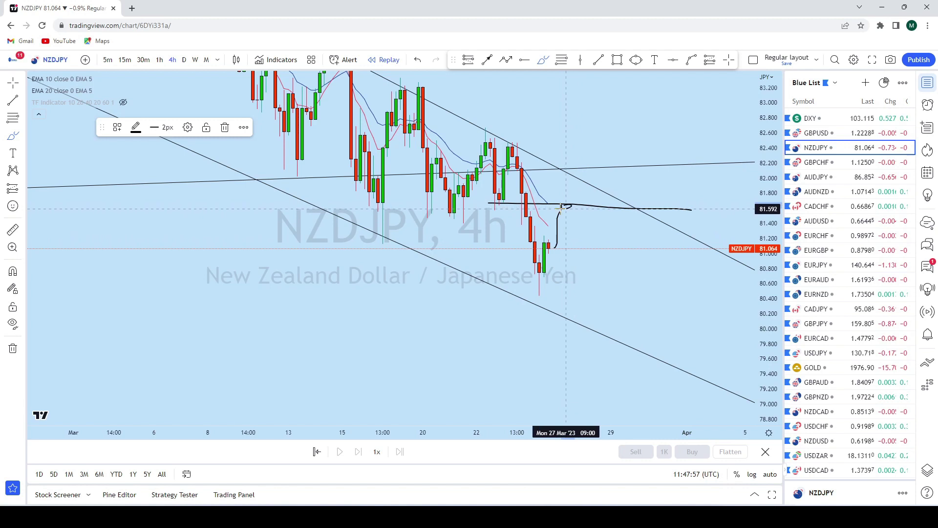
pyautogui.click(420, 60)
# Circle the projected pullback area at about 81.6, just ahead of the latest candles, with a small ellipse.
pyautogui.click(637, 61)
pyautogui.click(570, 201)
pyautogui.click(579, 209)
pyautogui.moveTo(663, 179); pyautogui.dragTo(640, 145)
pyautogui.scroll(-2, 626, 142)
# Draw an arrow from the circled area at about 81.61 down to the lower channel line at about 79.93.
pyautogui.click(491, 62)
pyautogui.click(577, 174)
pyautogui.click(616, 299)
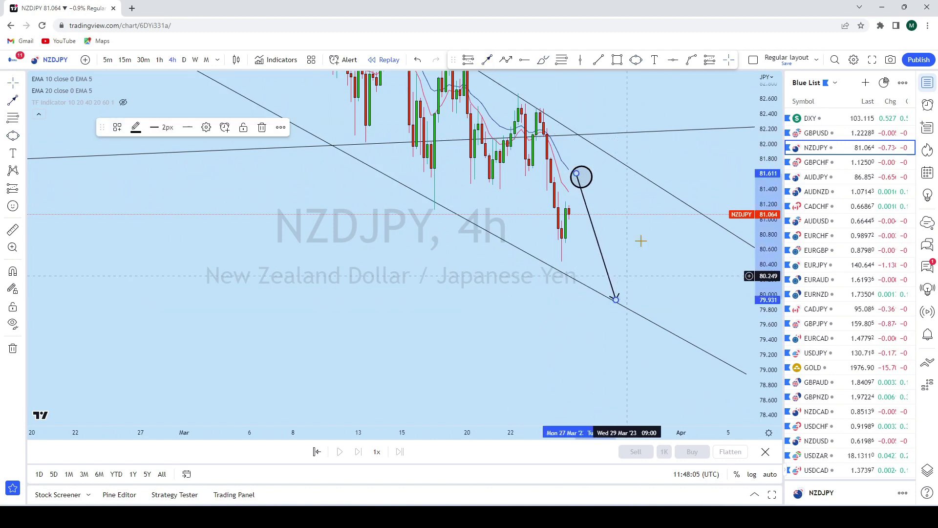
pyautogui.scroll(-2, 666, 203)
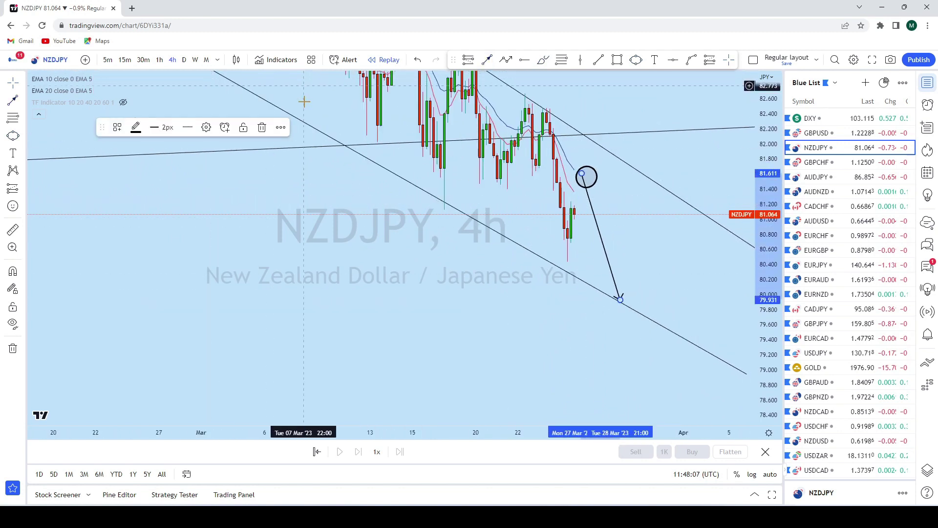
# Open the GBPCHF chart, view its monthly timeframe, and switch to the weekly timeframe.
pyautogui.click(836, 162)
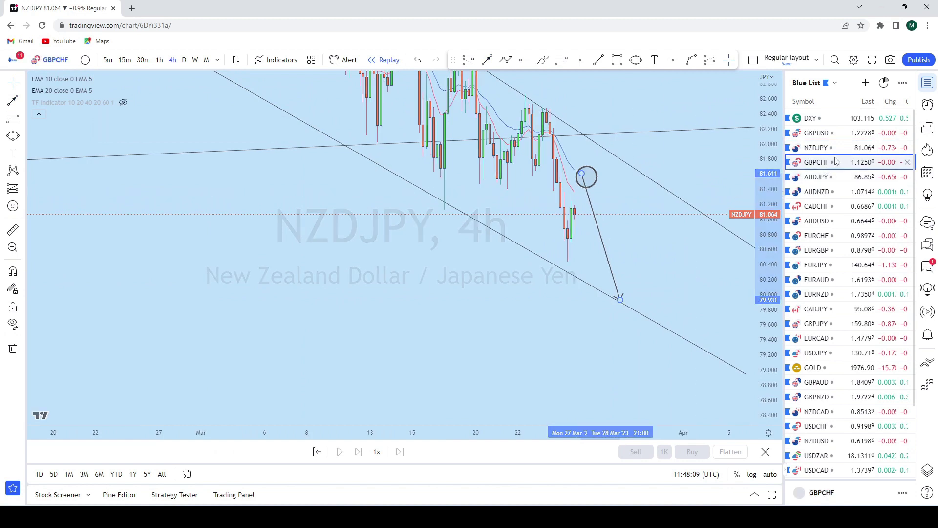
pyautogui.click(206, 60)
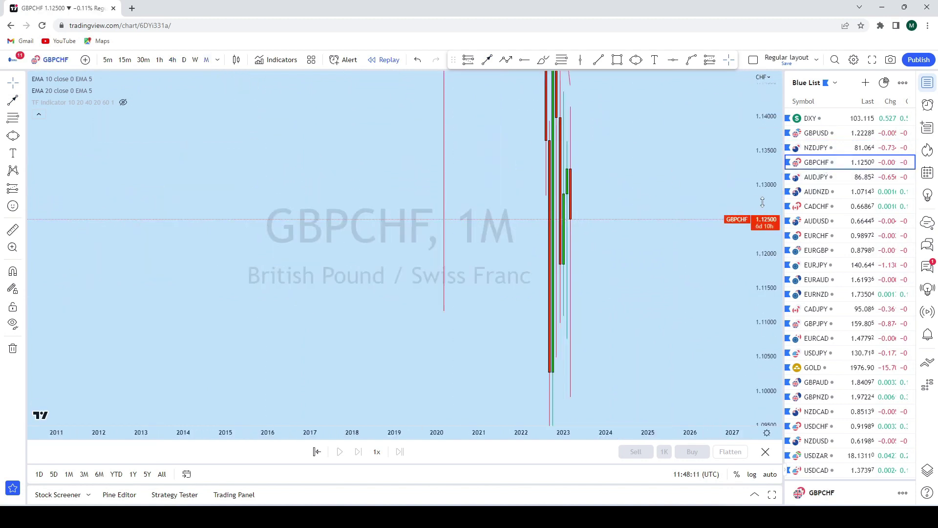
pyautogui.click(7, 81)
pyautogui.moveTo(587, 187); pyautogui.dragTo(682, 168)
pyautogui.scroll(2, 682, 168)
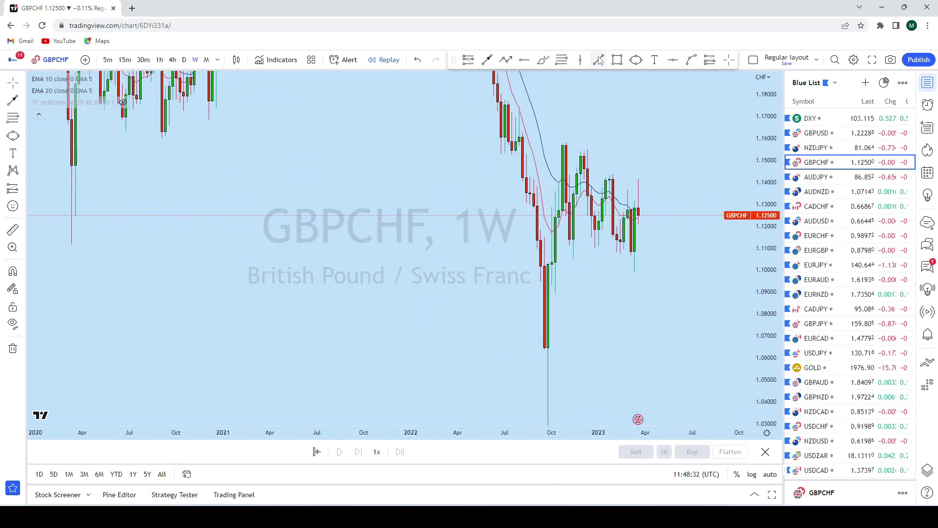
# Mark the latest weekly candle's high near 1.142 and trace its fall to about 1.121 with the Brush, and undo the strokes.
pyautogui.click(545, 60)
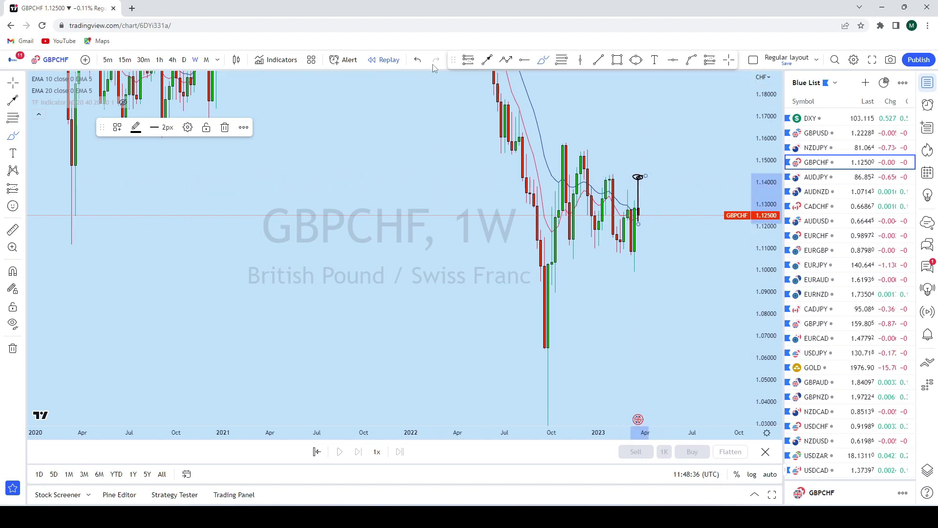
pyautogui.hotkey('ctrl', 'z')
pyautogui.scroll(2, 628, 177)
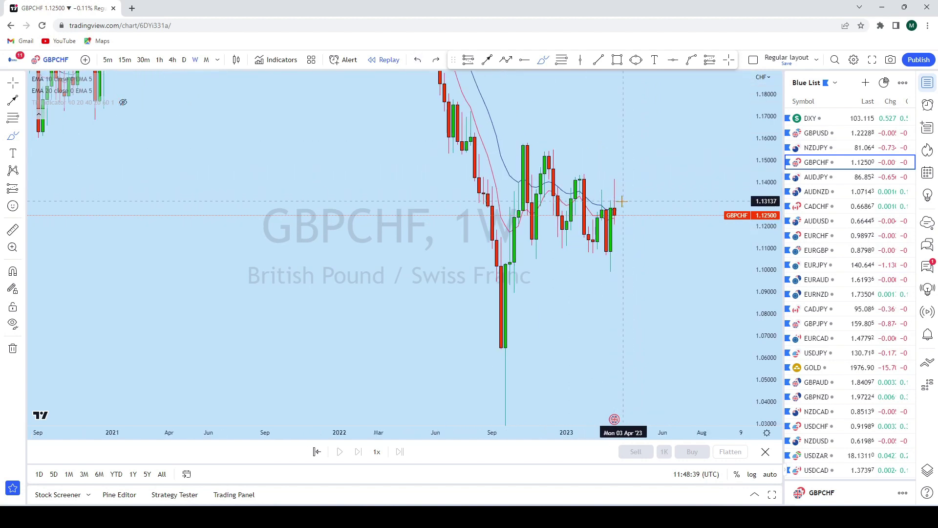
# Circle the upper wicks of the recent weekly candles and sketch a projected drop from about 1.125 to 1.07 with the Brush, and undo the strokes.
pyautogui.click(601, 187)
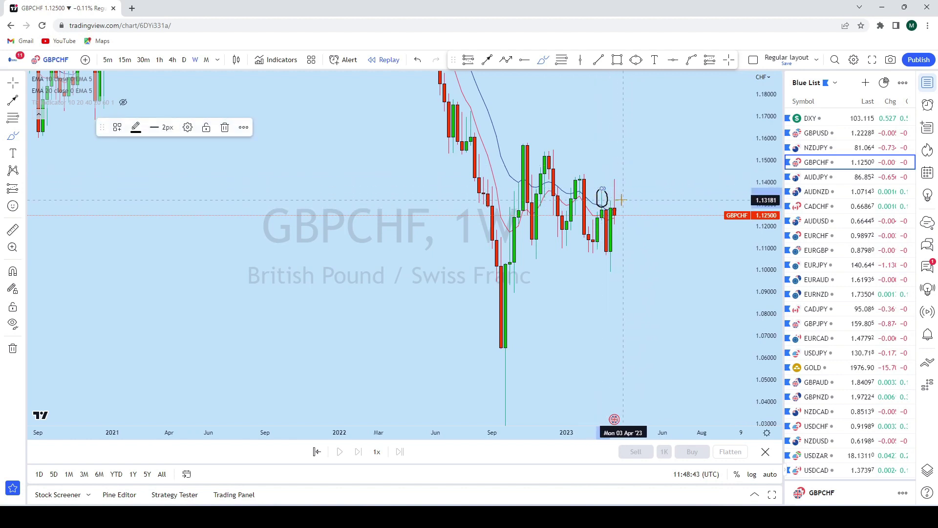
pyautogui.click(418, 60)
pyautogui.moveTo(633, 176); pyautogui.dragTo(614, 173)
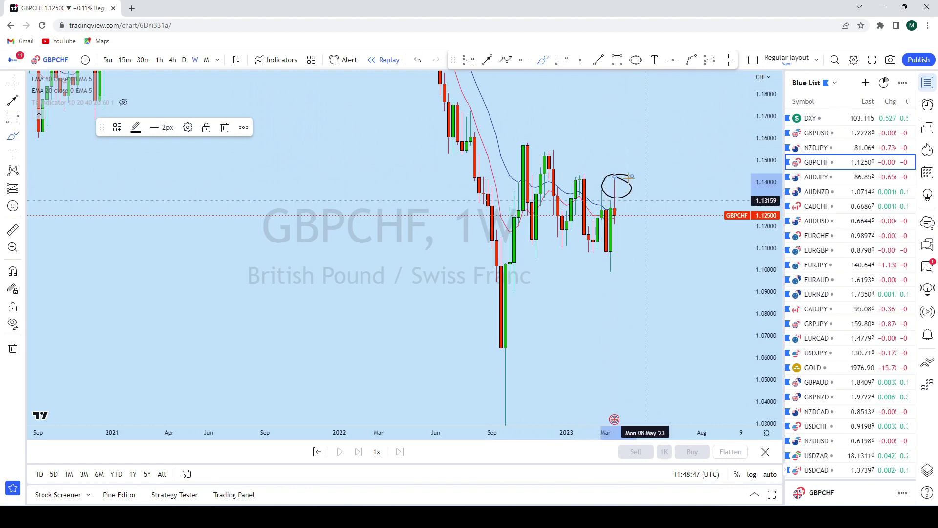
pyautogui.click(418, 62)
pyautogui.moveTo(620, 214)
pyautogui.mouseDown()
pyautogui.moveTo(631, 322)
pyautogui.moveTo(633, 316)
pyautogui.moveTo(650, 334)
pyautogui.mouseUp()
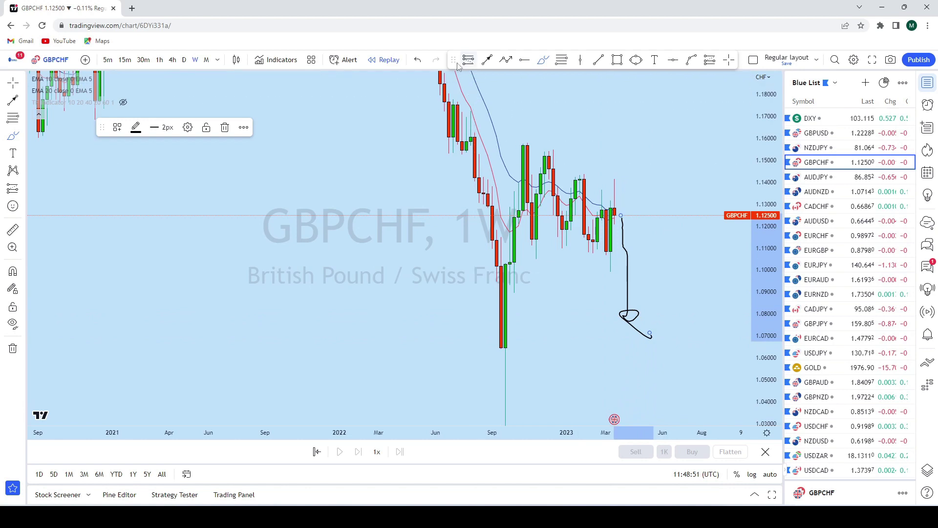
pyautogui.click(418, 60)
# Switch GBPCHF to the daily timeframe and draw a descending trend line from about 1.1566 on 27 Oct 2022 to about 1.1274 on 24 Apr 2023.
pyautogui.click(184, 60)
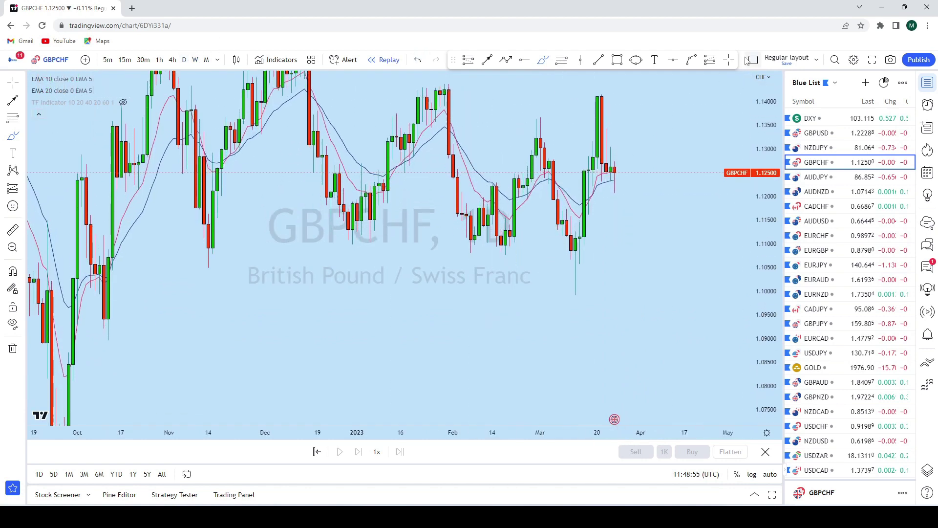
pyautogui.scroll(2, 618, 115)
pyautogui.moveTo(551, 92)
pyautogui.mouseDown()
pyautogui.moveTo(531, 117)
pyautogui.moveTo(546, 156)
pyautogui.moveTo(570, 129)
pyautogui.moveTo(549, 92)
pyautogui.mouseUp()
pyautogui.click(426, 60)
pyautogui.scroll(-3, 689, 245)
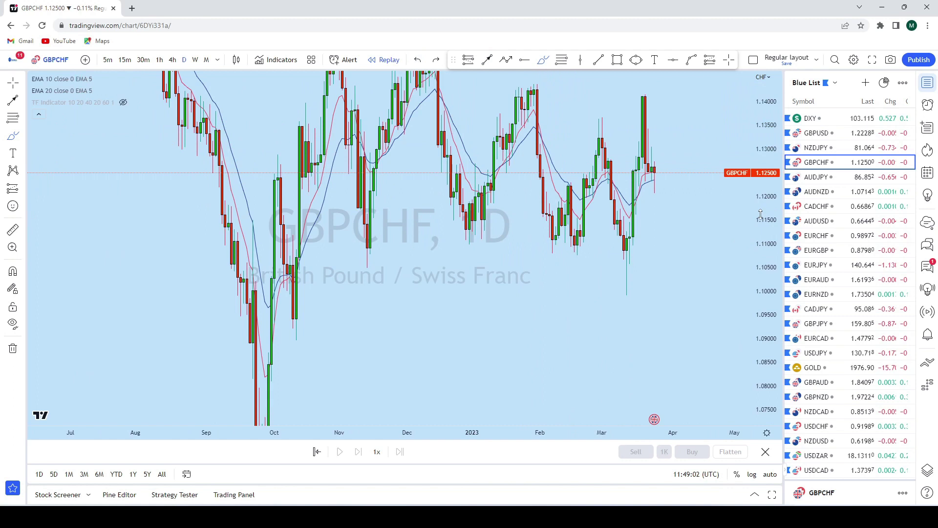
pyautogui.click(599, 61)
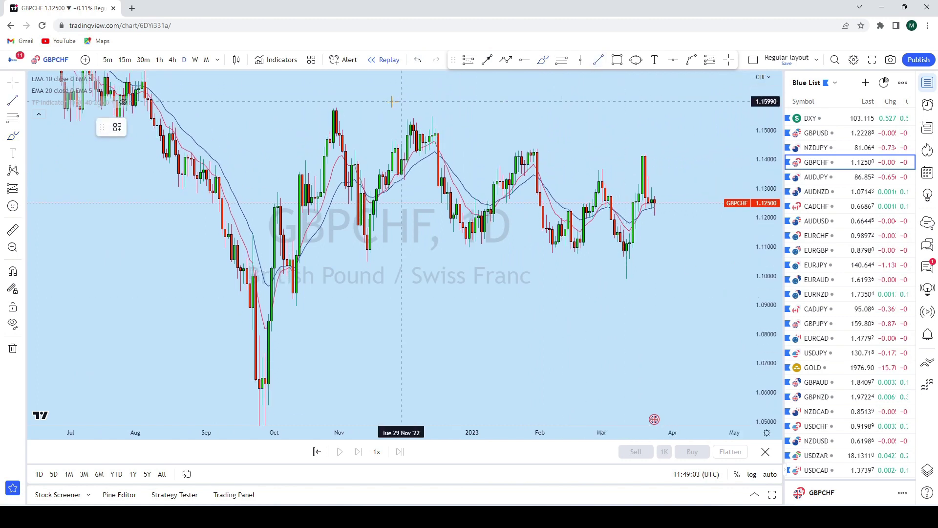
pyautogui.click(330, 111)
pyautogui.click(720, 195)
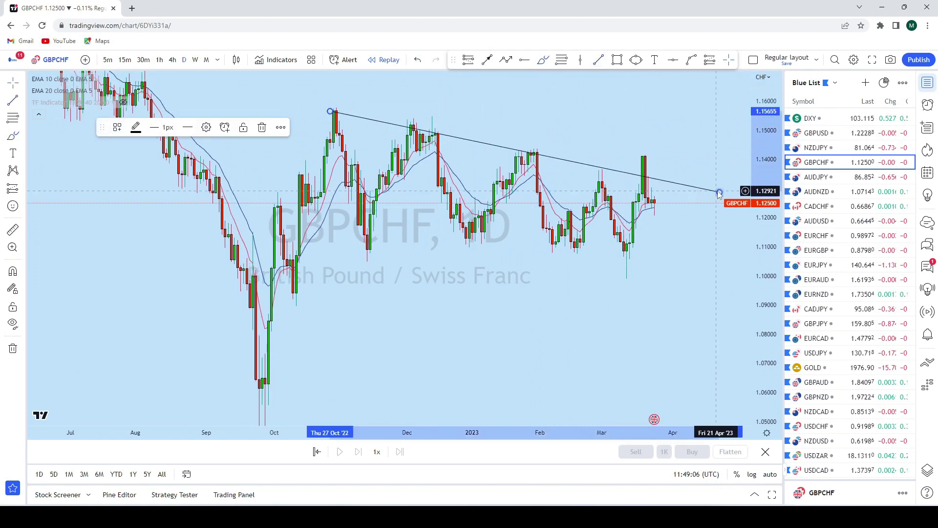
# Trace the daily swings along the descending trend line from late October to March with the Brush, and undo the stroke.
pyautogui.click(543, 60)
pyautogui.moveTo(337, 107)
pyautogui.mouseDown()
pyautogui.moveTo(376, 283)
pyautogui.moveTo(426, 135)
pyautogui.moveTo(484, 246)
pyautogui.moveTo(530, 157)
pyautogui.moveTo(562, 247)
pyautogui.moveTo(601, 170)
pyautogui.moveTo(626, 273)
pyautogui.mouseUp()
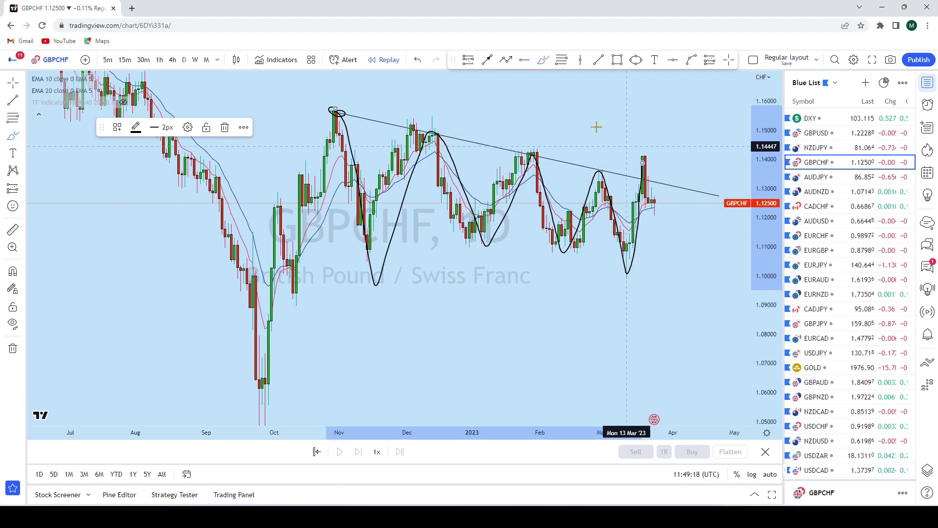
pyautogui.click(417, 59)
# Circle the March spike above the trend line and sketch a projected fall to about 1.074 with the Brush, and undo both strokes.
pyautogui.moveTo(682, 168)
pyautogui.mouseDown()
pyautogui.moveTo(630, 141)
pyautogui.moveTo(677, 176)
pyautogui.moveTo(658, 144)
pyautogui.mouseUp()
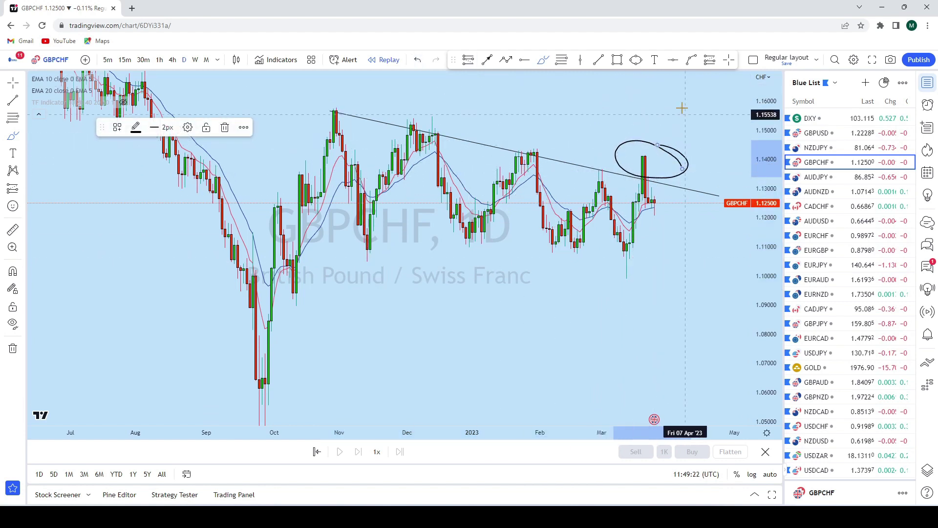
pyautogui.click(419, 60)
pyautogui.moveTo(661, 201)
pyautogui.mouseDown()
pyautogui.moveTo(670, 195)
pyautogui.moveTo(691, 350)
pyautogui.mouseUp()
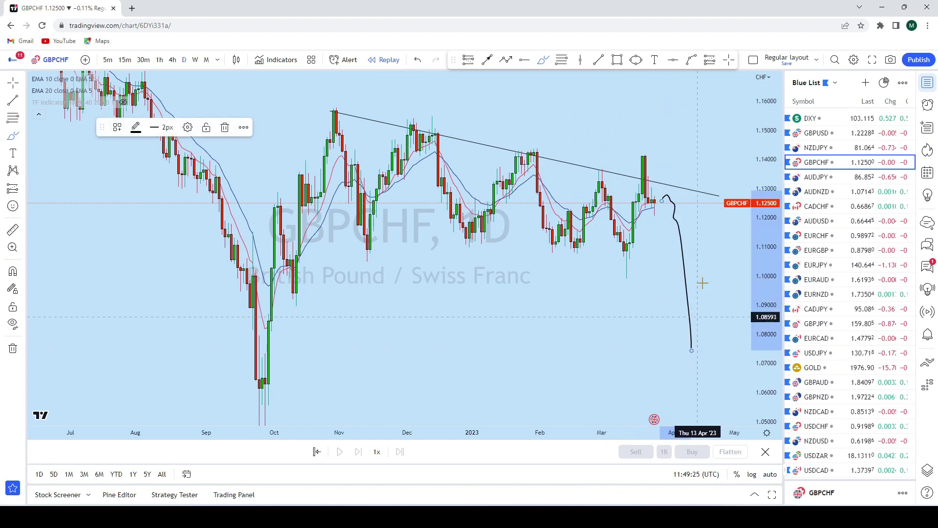
pyautogui.click(419, 61)
# Sketch two projected paths that retest the trend line at about 1.131 and fall to 1.09 or lower with the Brush, and undo both.
pyautogui.scroll(3, 618, 184)
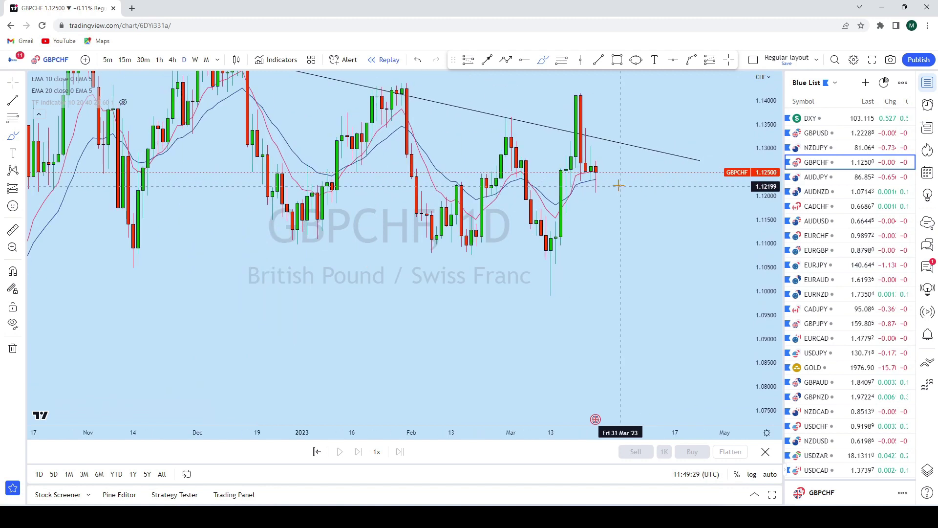
pyautogui.moveTo(560, 168)
pyautogui.mouseDown()
pyautogui.moveTo(570, 153)
pyautogui.moveTo(608, 230)
pyautogui.moveTo(629, 424)
pyautogui.mouseUp()
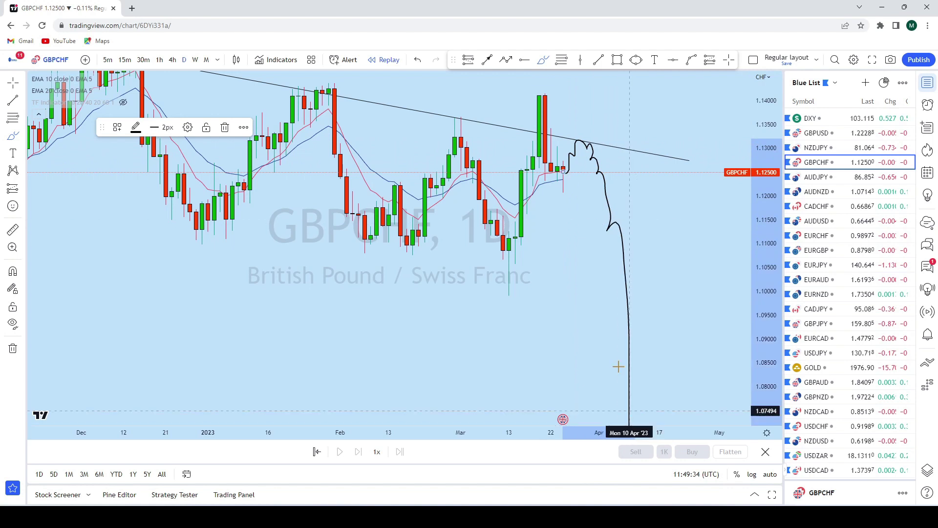
pyautogui.click(418, 59)
pyautogui.moveTo(545, 96)
pyautogui.mouseDown()
pyautogui.moveTo(557, 181)
pyautogui.moveTo(576, 149)
pyautogui.moveTo(611, 341)
pyautogui.mouseUp()
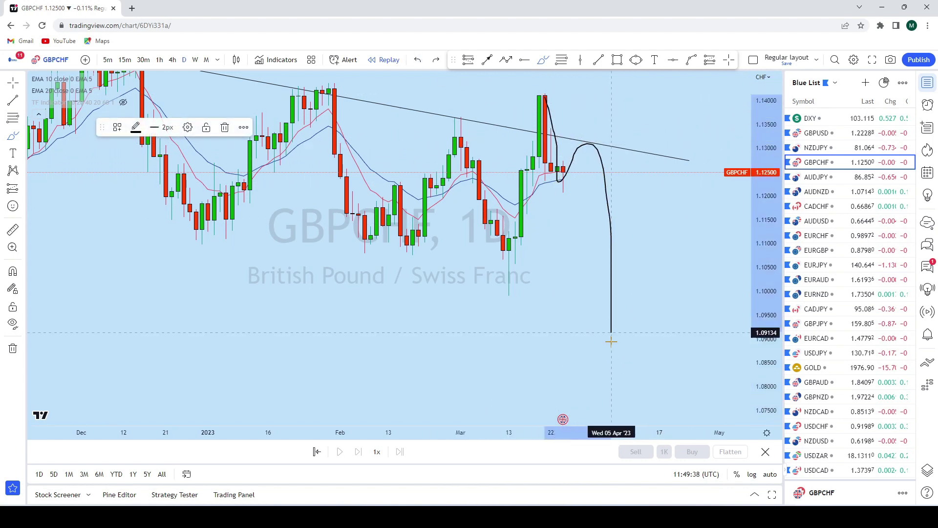
pyautogui.click(418, 60)
# Switch to the 4-hour timeframe and draw a falling channel, its lower line from about 1.1288 to 1.1125 and upper line from about 1.136 to 1.1245.
pyautogui.click(172, 60)
pyautogui.moveTo(771, 279); pyautogui.dragTo(769, 120)
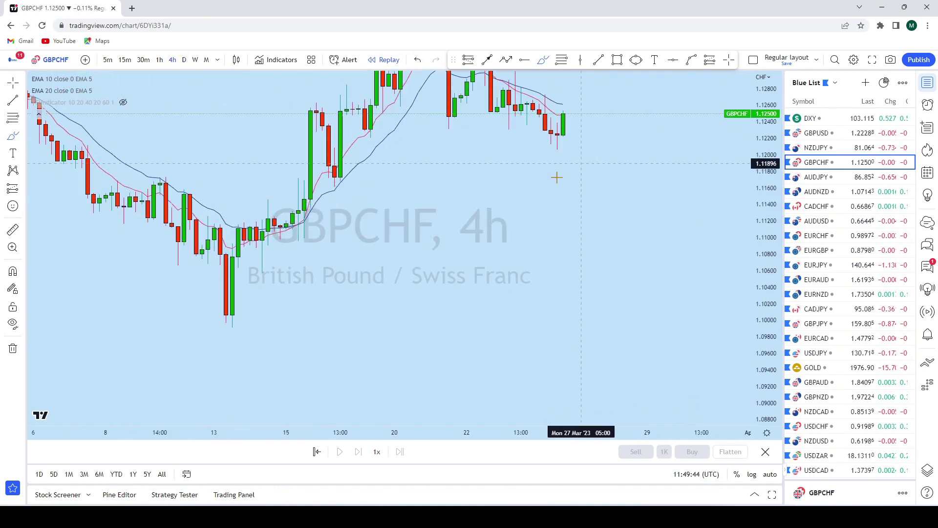
pyautogui.scroll(-6, 581, 224)
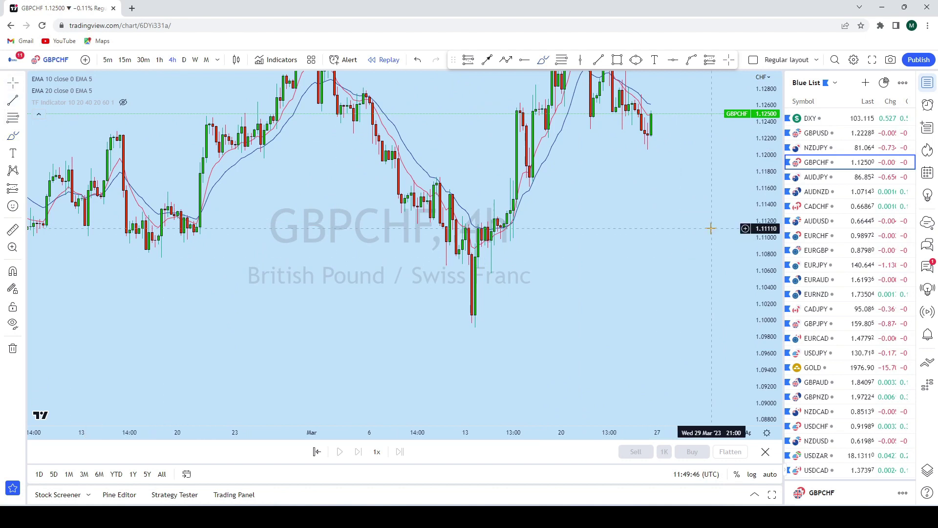
pyautogui.scroll(4, 638, 335)
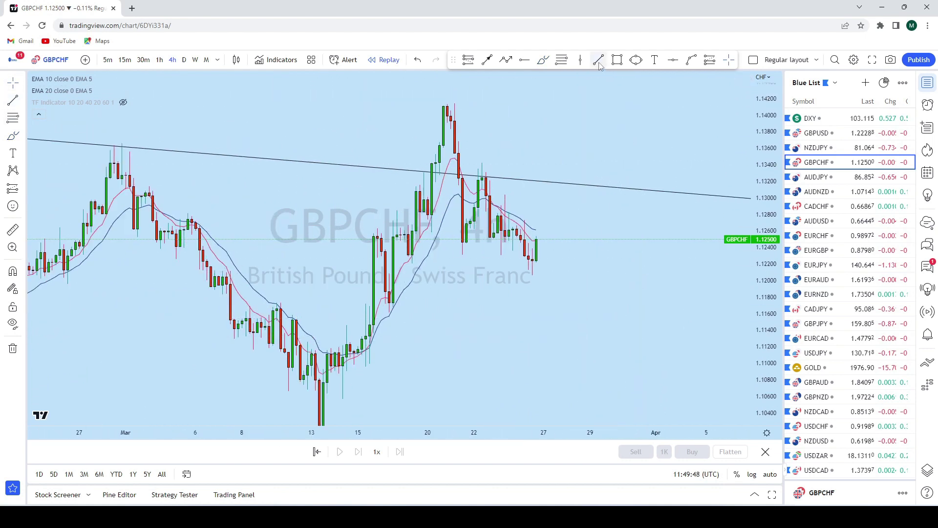
pyautogui.click(408, 208)
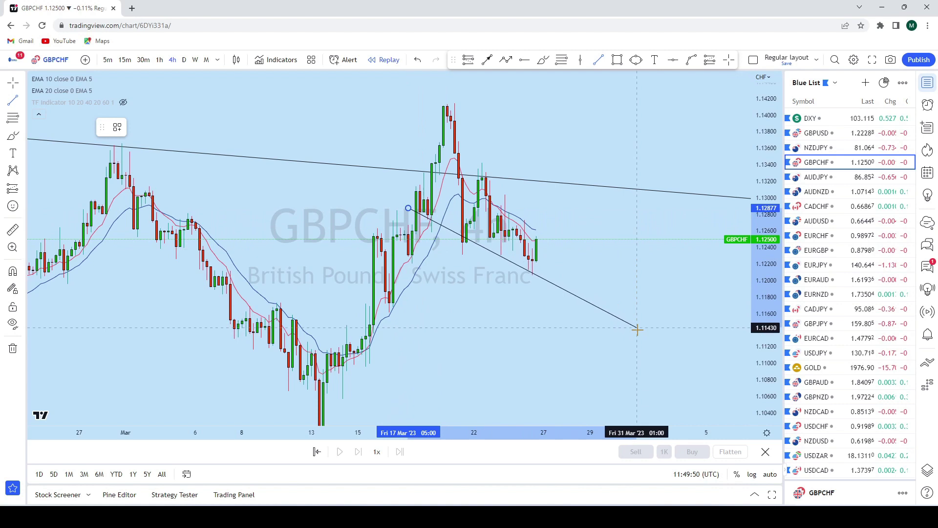
pyautogui.click(648, 342)
pyautogui.click(404, 147)
pyautogui.click(659, 244)
# Sketch the projected move from the latest 4-hour candle through the channel with the Brush, and undo the stroke.
pyautogui.moveTo(606, 118)
pyautogui.mouseDown()
pyautogui.moveTo(656, 144)
pyautogui.moveTo(571, 144)
pyautogui.mouseUp()
pyautogui.click(542, 60)
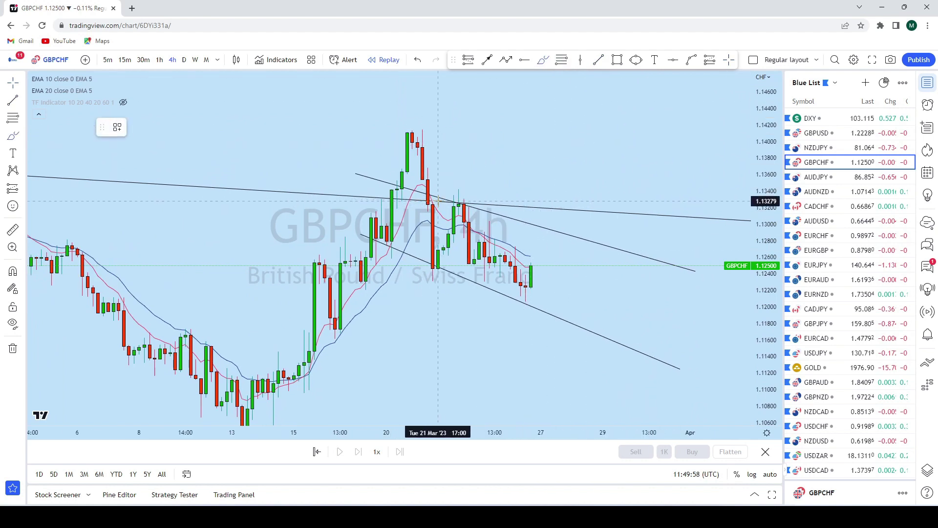
pyautogui.moveTo(530, 264)
pyautogui.mouseDown()
pyautogui.moveTo(551, 228)
pyautogui.moveTo(614, 398)
pyautogui.moveTo(628, 381)
pyautogui.moveTo(599, 389)
pyautogui.moveTo(634, 414)
pyautogui.mouseUp()
pyautogui.click(417, 60)
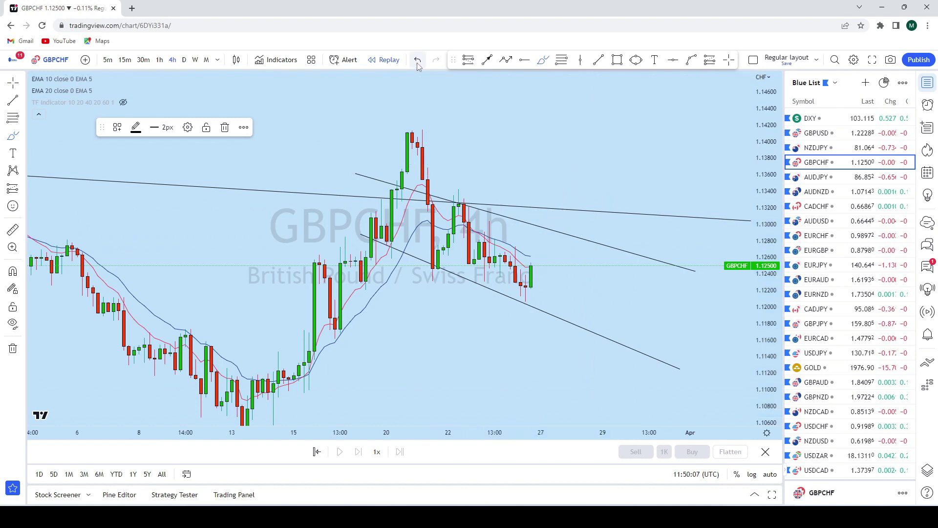
# Mark the area between the upper channel line and daily trend line with an ellipse, and draw an arrow from about 1.1308 down to 1.1099.
pyautogui.click(636, 59)
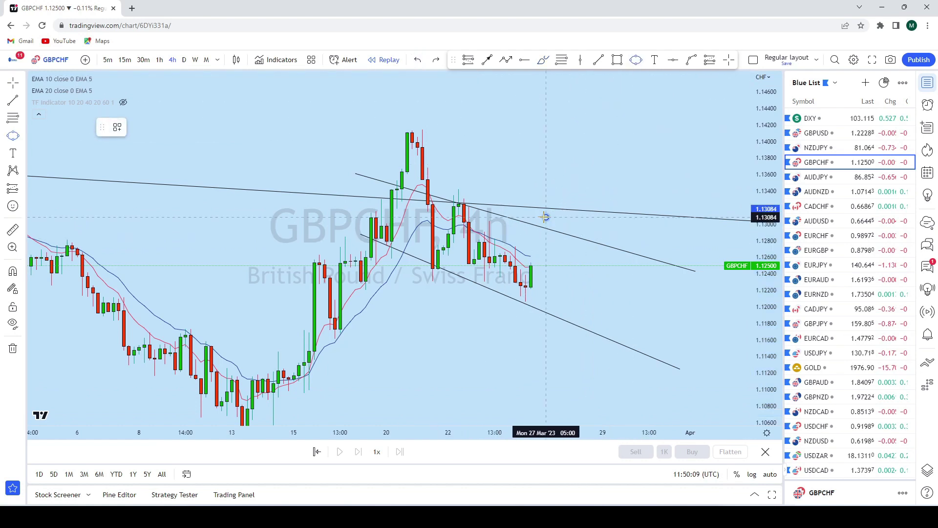
pyautogui.moveTo(538, 240); pyautogui.dragTo(576, 211)
pyautogui.moveTo(641, 177); pyautogui.dragTo(453, 66)
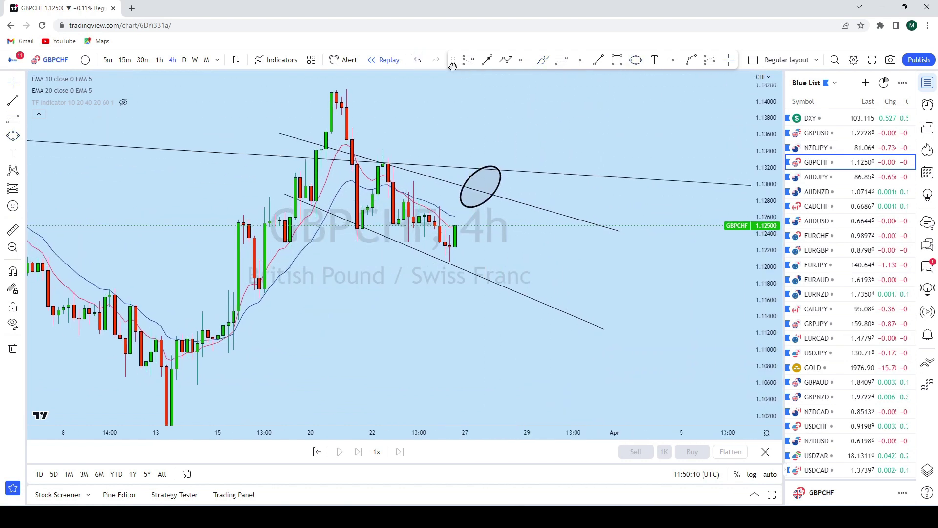
pyautogui.click(488, 59)
pyautogui.moveTo(475, 177); pyautogui.dragTo(541, 346)
pyautogui.scroll(-2, 654, 291)
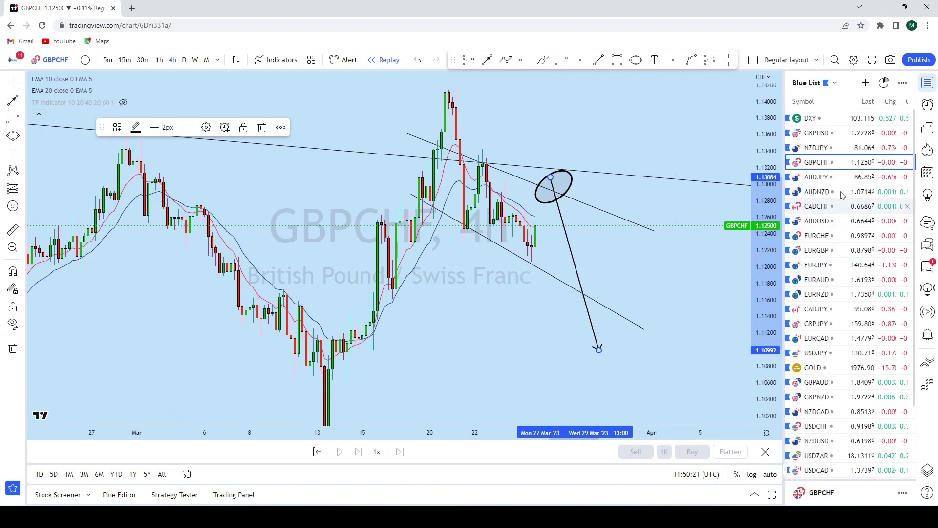
# Open the AUDJPY chart, view its monthly timeframe around the latest candles, and switch to the weekly timeframe.
pyautogui.press('Down')
pyautogui.click(13, 84)
pyautogui.moveTo(539, 195); pyautogui.dragTo(345, 98)
pyautogui.click(207, 60)
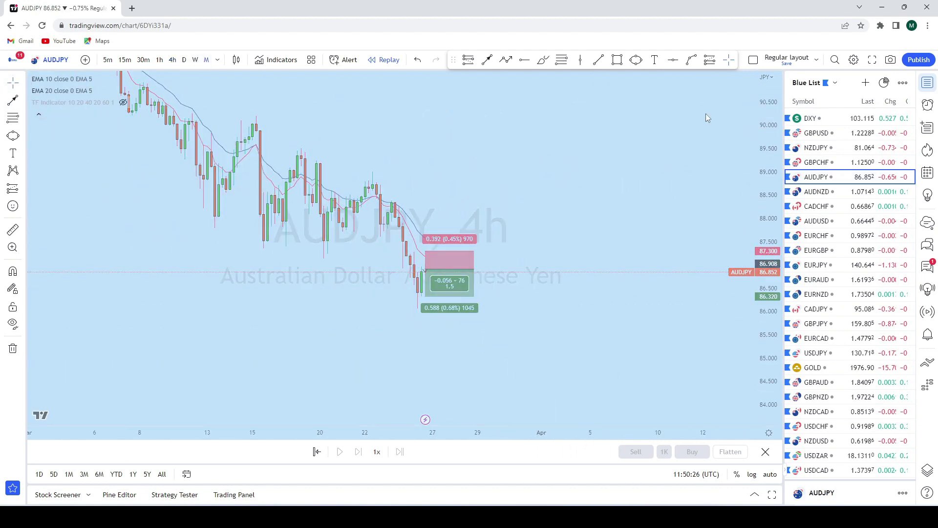
pyautogui.moveTo(756, 163); pyautogui.dragTo(755, 381)
pyautogui.scroll(3, 586, 259)
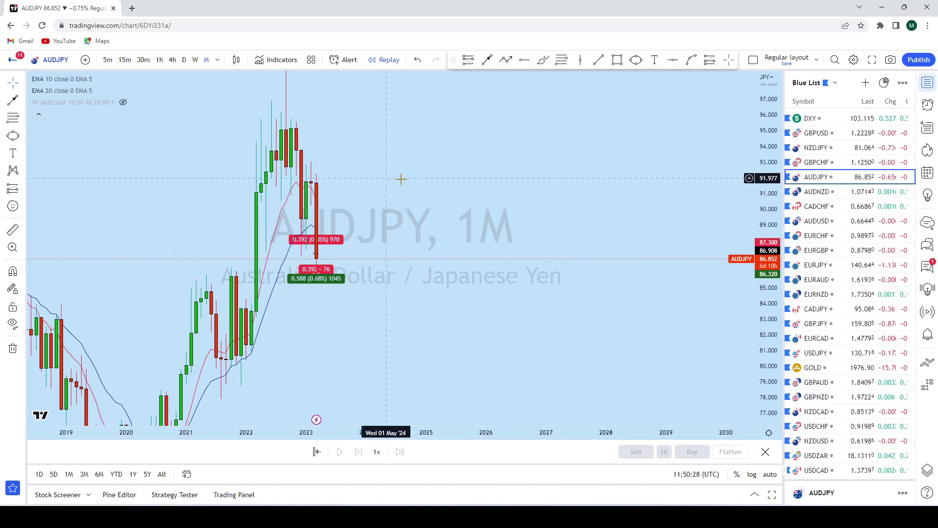
pyautogui.moveTo(385, 178); pyautogui.dragTo(714, 175)
pyautogui.scroll(3, 714, 176)
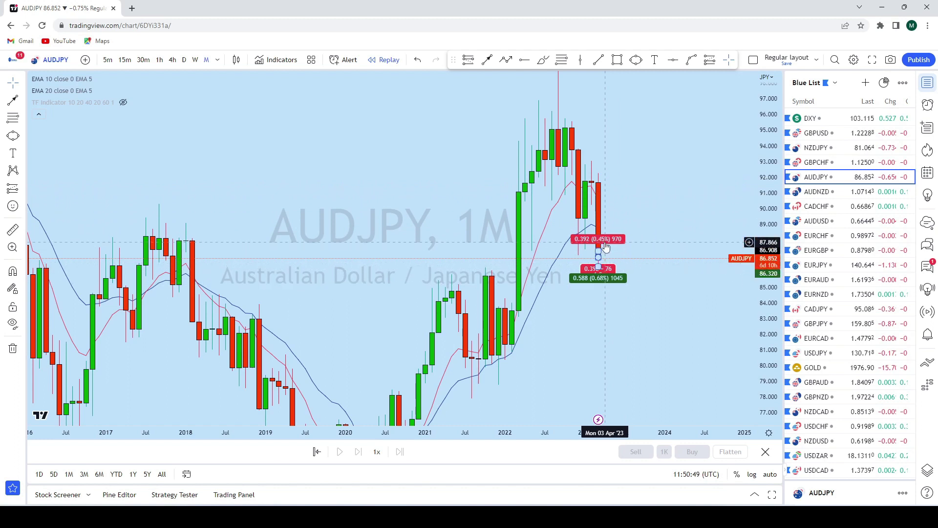
pyautogui.click(194, 60)
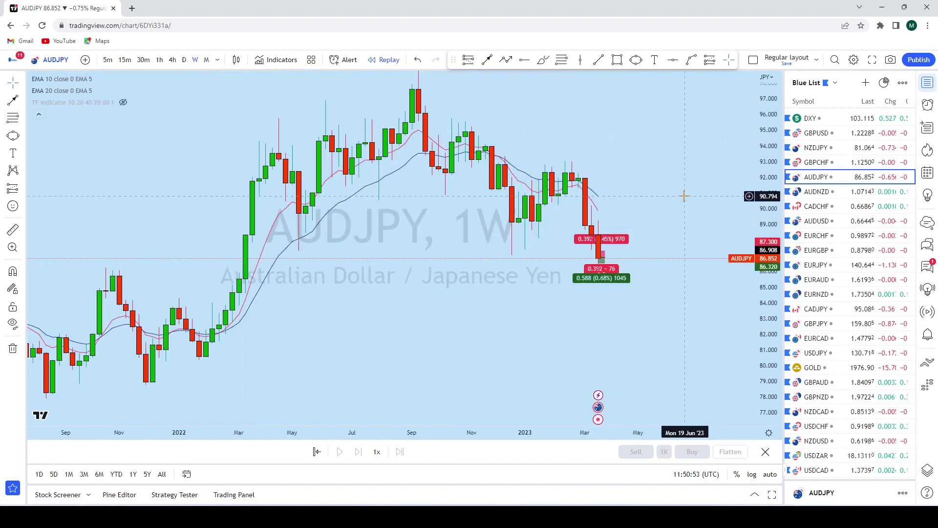
# Trace the fall of the latest weekly AUDJPY candles from about 92.4 to 86.2 with the Brush, and undo the stroke.
pyautogui.scroll(-3, 684, 196)
pyautogui.click(542, 60)
pyautogui.moveTo(605, 169); pyautogui.dragTo(616, 239)
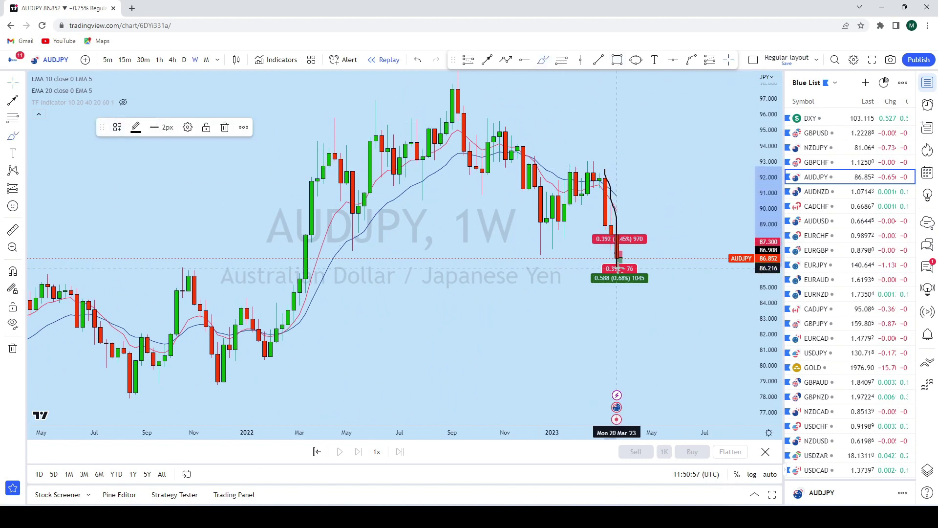
pyautogui.click(420, 59)
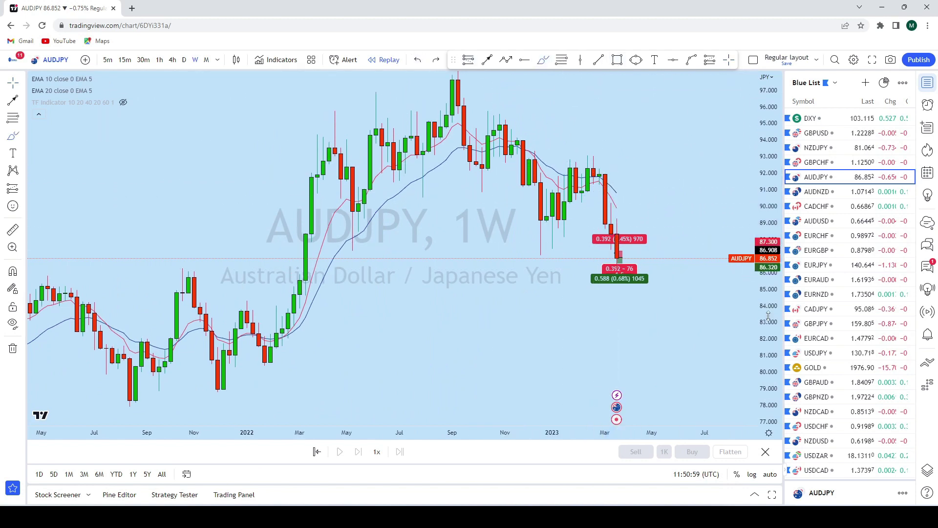
# Circle the latest weekly candle's high near 89.3 and its low near 86.0 with the Brush, and undo the strokes.
pyautogui.scroll(3, 629, 215)
pyautogui.moveTo(571, 186); pyautogui.dragTo(571, 295)
pyautogui.click(420, 60)
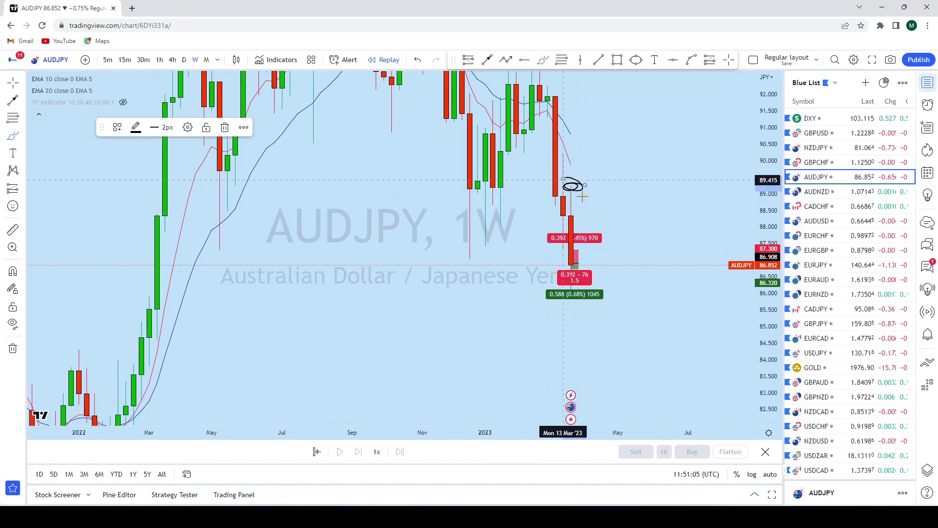
pyautogui.moveTo(571, 291); pyautogui.dragTo(585, 290)
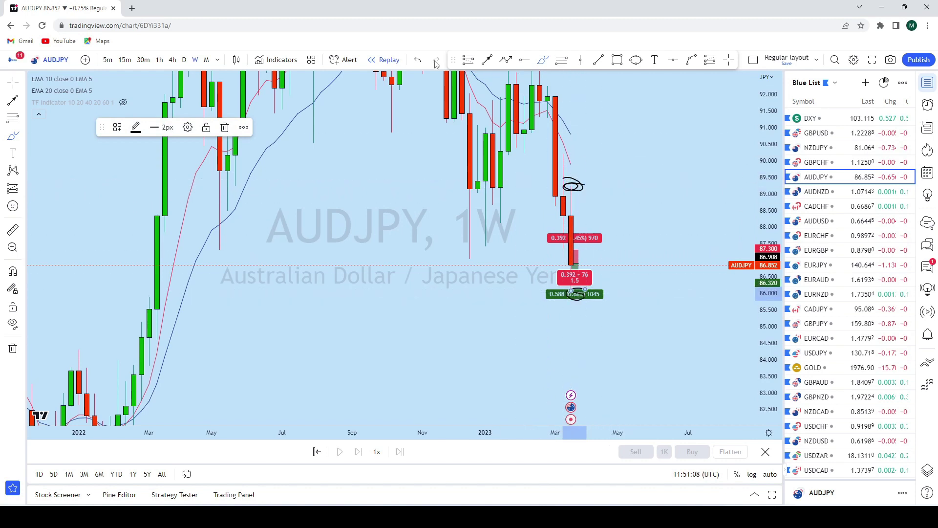
pyautogui.doubleClick(418, 60)
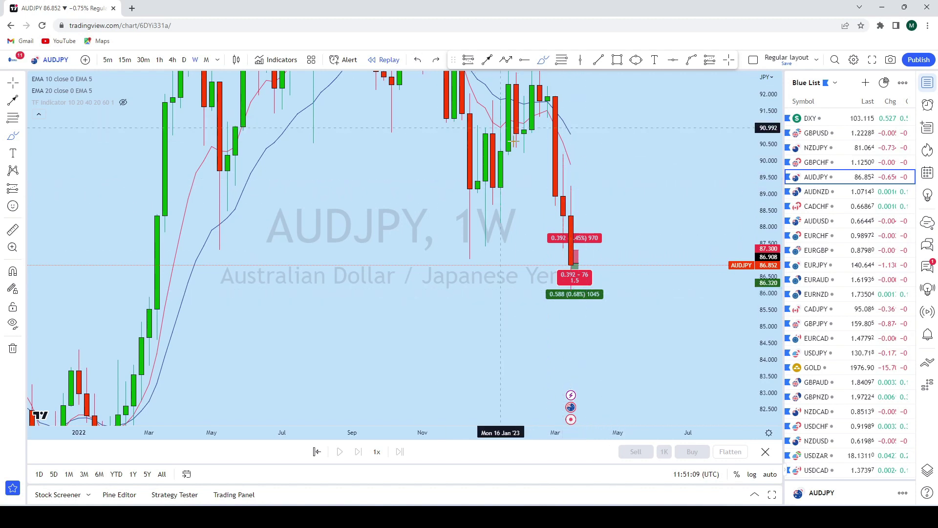
# Draw a horizontal line at about 87.32 along the earlier weekly lows, and switch AUDJPY to the daily timeframe.
pyautogui.click(673, 60)
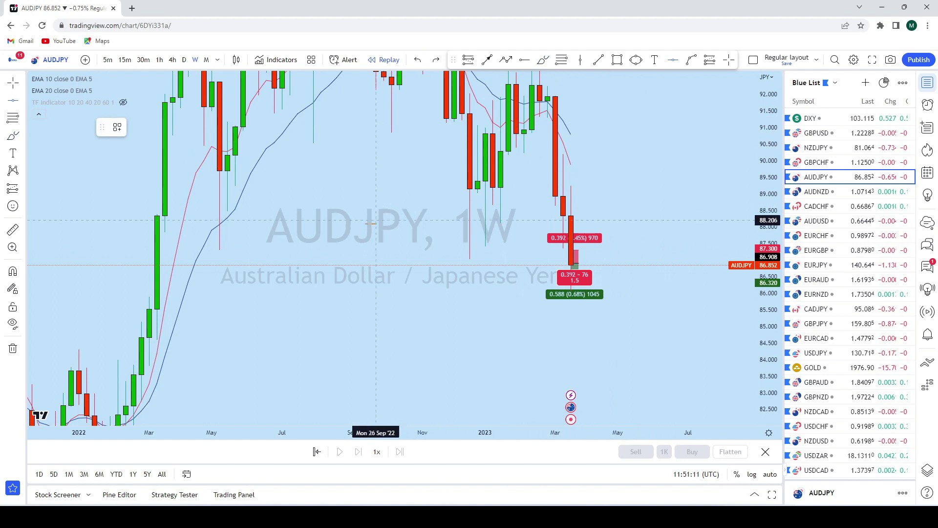
pyautogui.click(349, 249)
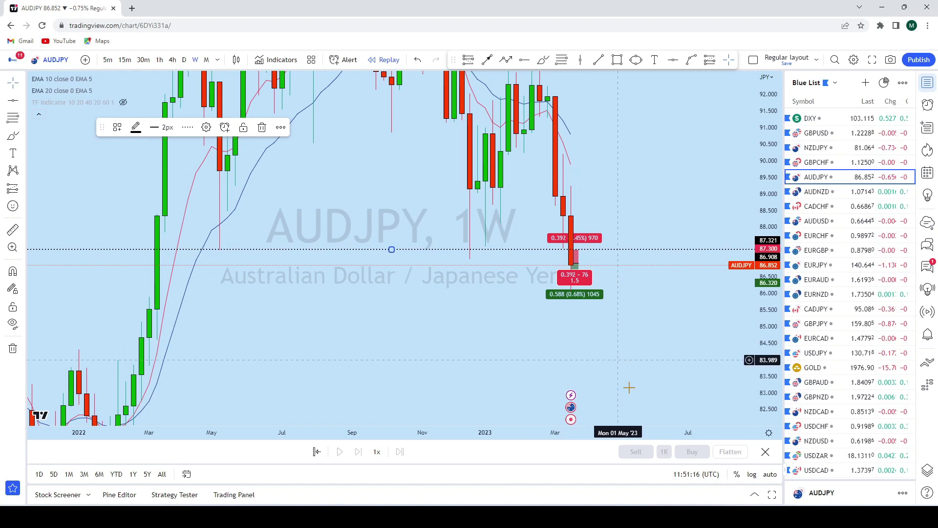
pyautogui.moveTo(770, 174); pyautogui.dragTo(770, 254)
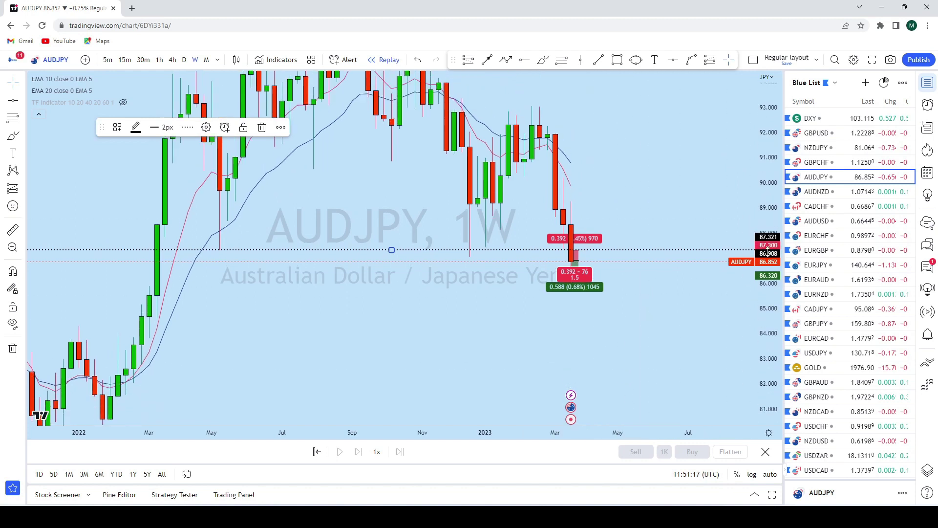
pyautogui.click(184, 59)
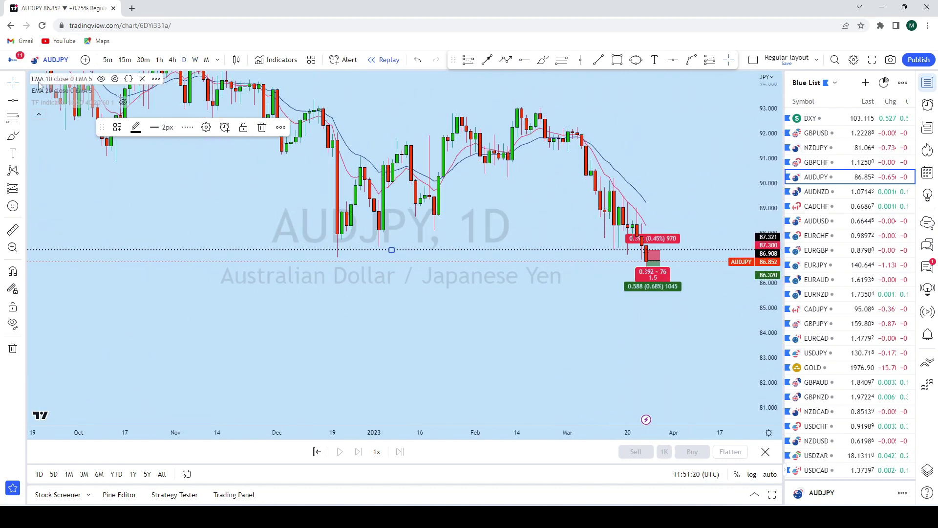
# Examine the latest daily AUDJPY candles around the short position, and switch the chart to the 4-hour timeframe.
pyautogui.scroll(3, 635, 152)
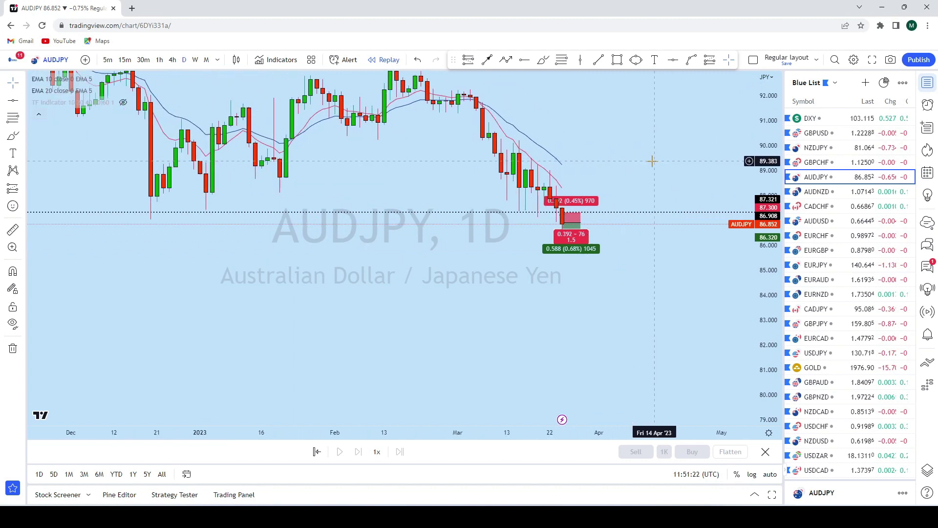
pyautogui.scroll(3, 635, 159)
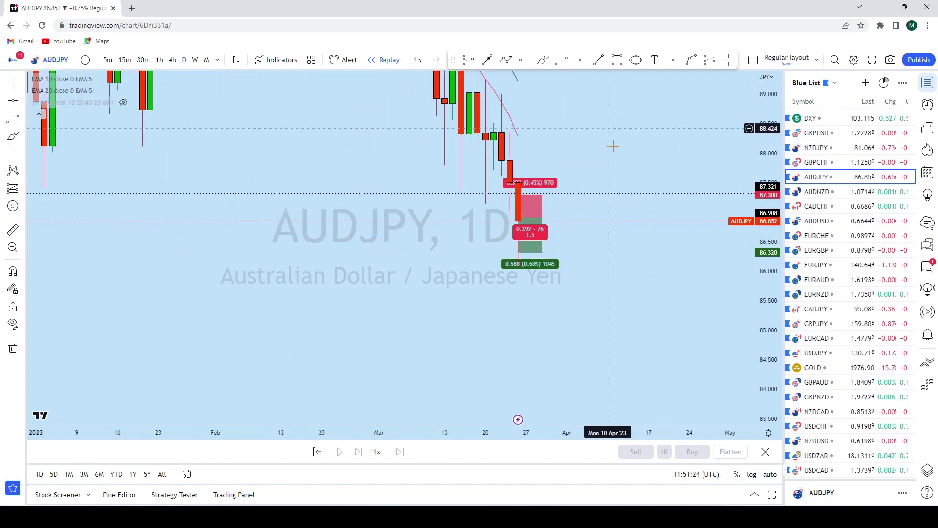
pyautogui.moveTo(612, 146); pyautogui.dragTo(653, 233)
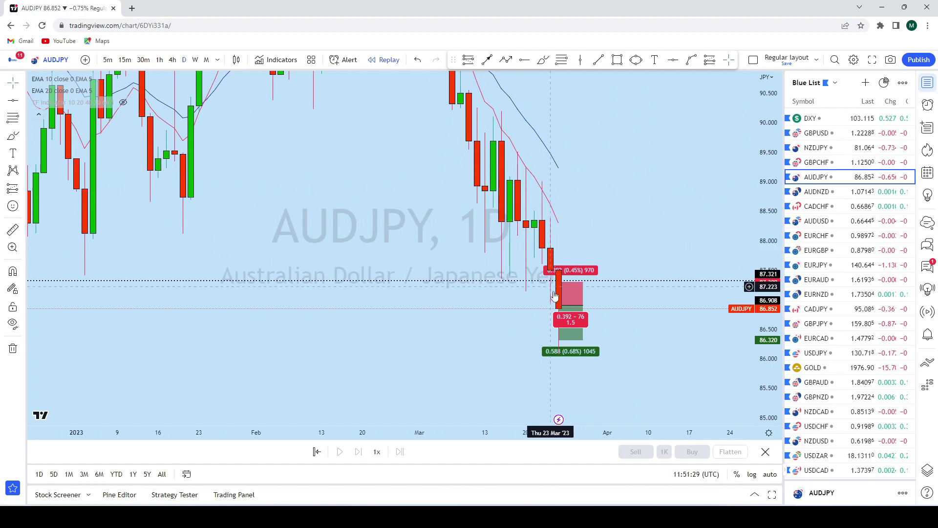
pyautogui.click(562, 277)
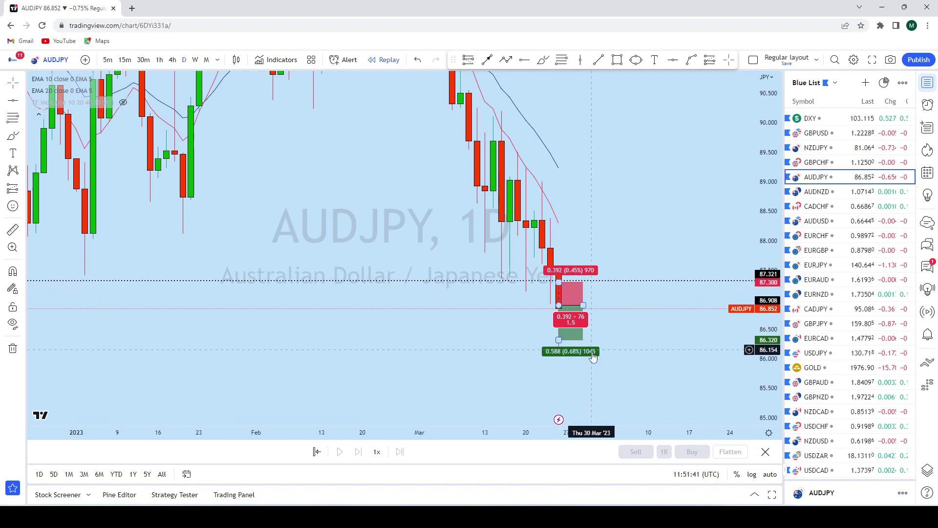
pyautogui.click(173, 60)
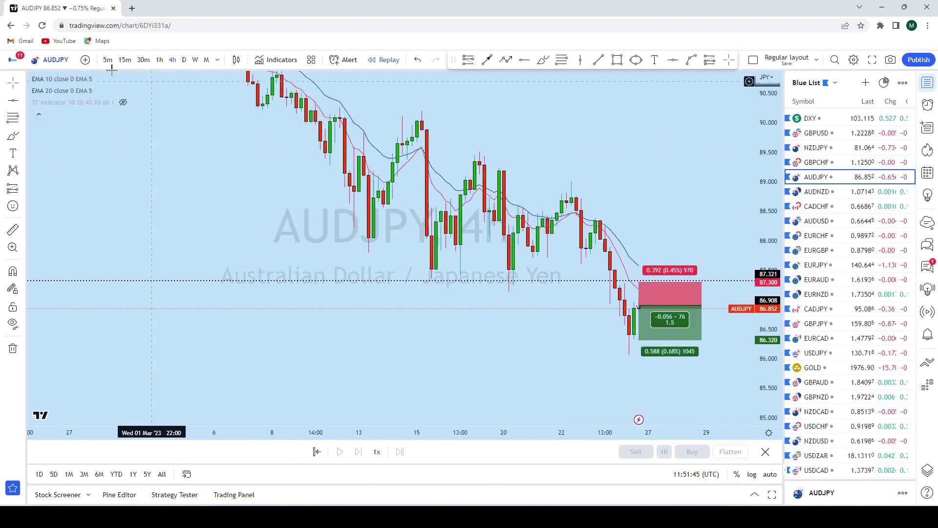
# Delete the short position drawn beside the latest 4-hour AUDJPY candle.
pyautogui.click(13, 84)
pyautogui.moveTo(564, 152); pyautogui.dragTo(521, 124)
pyautogui.moveTo(761, 364); pyautogui.dragTo(758, 295)
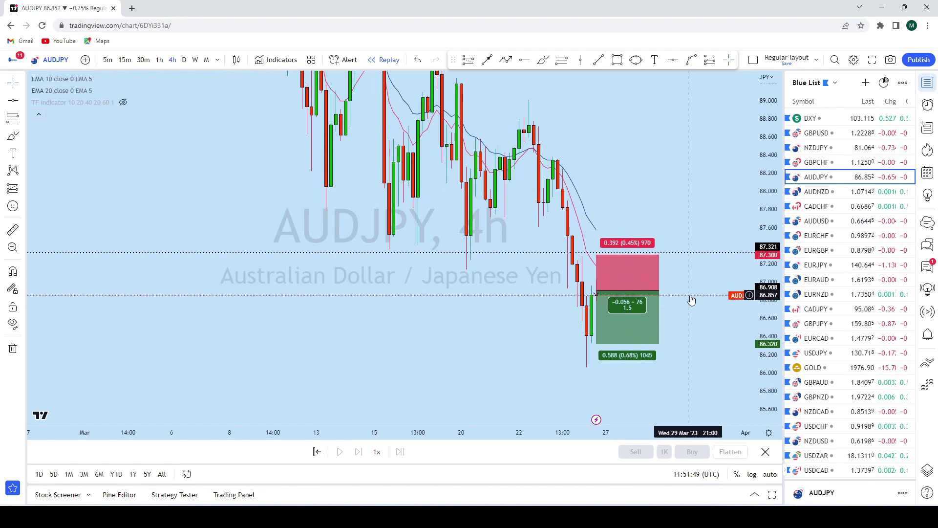
pyautogui.click(647, 279)
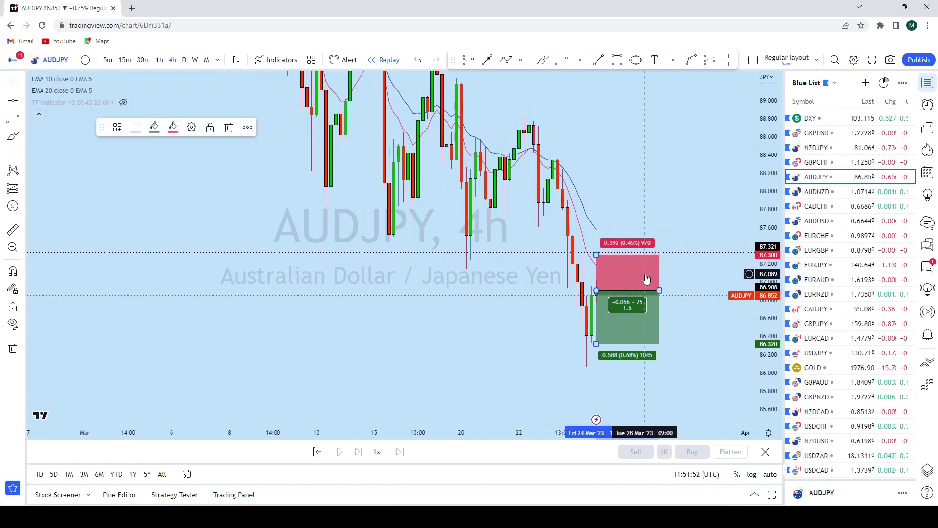
pyautogui.press('Delete')
# Sketch a projected rise from the latest 4-hour AUDJPY candle up to the 87.321 line with the Brush.
pyautogui.scroll(3, 676, 195)
pyautogui.moveTo(768, 246); pyautogui.dragTo(766, 319)
pyautogui.scroll(-2, 673, 309)
pyautogui.scroll(3, 660, 278)
pyautogui.moveTo(620, 199); pyautogui.dragTo(671, 209)
pyautogui.scroll(1, 671, 208)
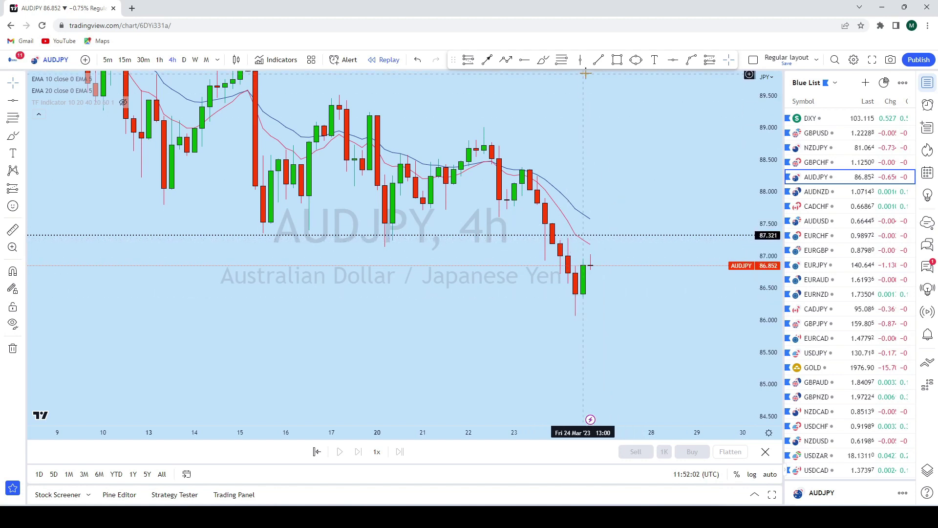
pyautogui.click(543, 62)
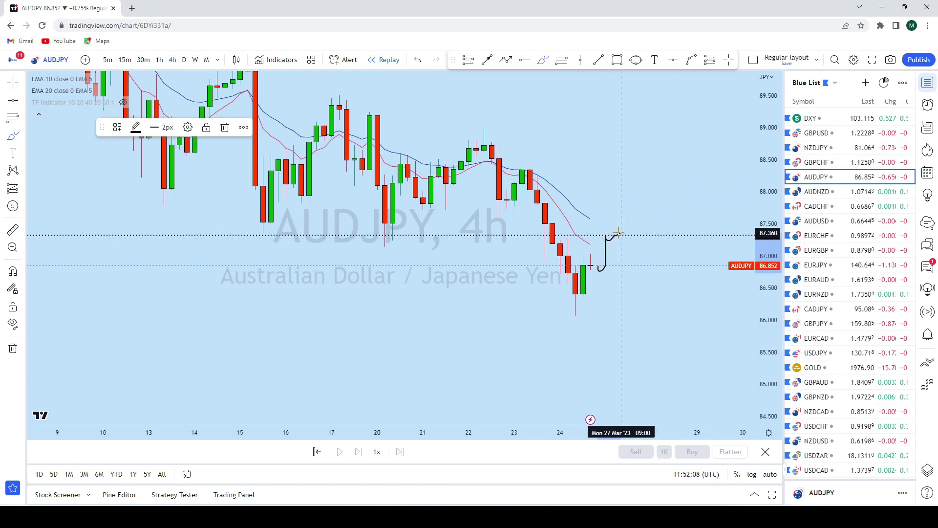
# Draw a small ellipse around the point where the sketched rise meets the 87.321 line.
pyautogui.click(636, 59)
pyautogui.click(597, 244)
pyautogui.click(622, 236)
pyautogui.click(631, 225)
pyautogui.moveTo(683, 187); pyautogui.dragTo(622, 145)
# Draw an arrow from the circled retest at about 87.35 down to about 85.14 as the projected AUDJPY fall.
pyautogui.click(487, 60)
pyautogui.moveTo(546, 193); pyautogui.dragTo(605, 333)
pyautogui.scroll(-5, 636, 295)
pyautogui.scroll(4, 680, 331)
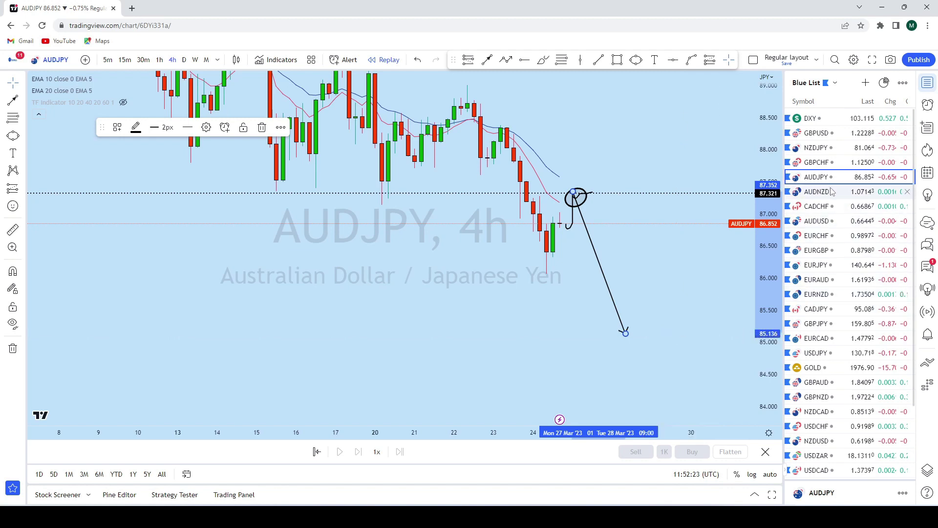
# Open the AUDNZD chart and view its monthly timeframe back to about 2012.
pyautogui.press('Down')
pyautogui.scroll(1, 648, 189)
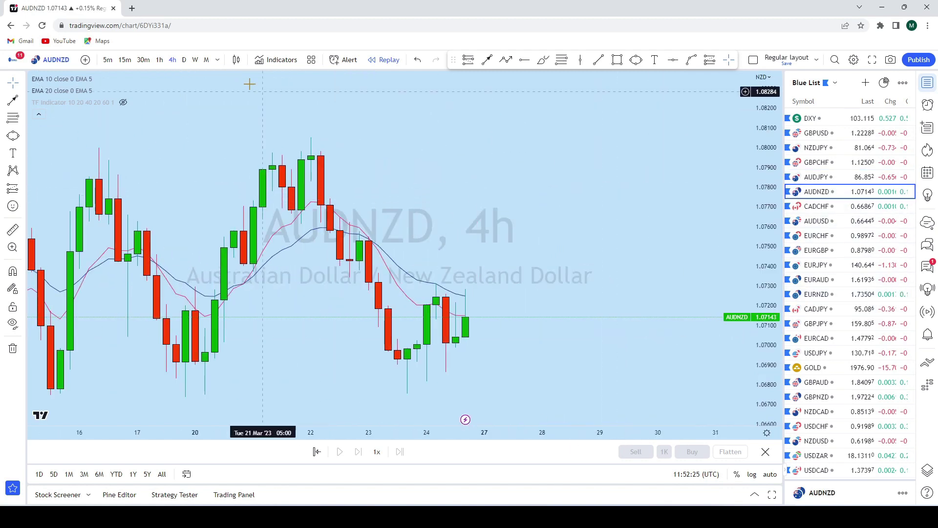
pyautogui.click(206, 60)
pyautogui.moveTo(762, 149); pyautogui.dragTo(765, 294)
pyautogui.scroll(-3, 611, 229)
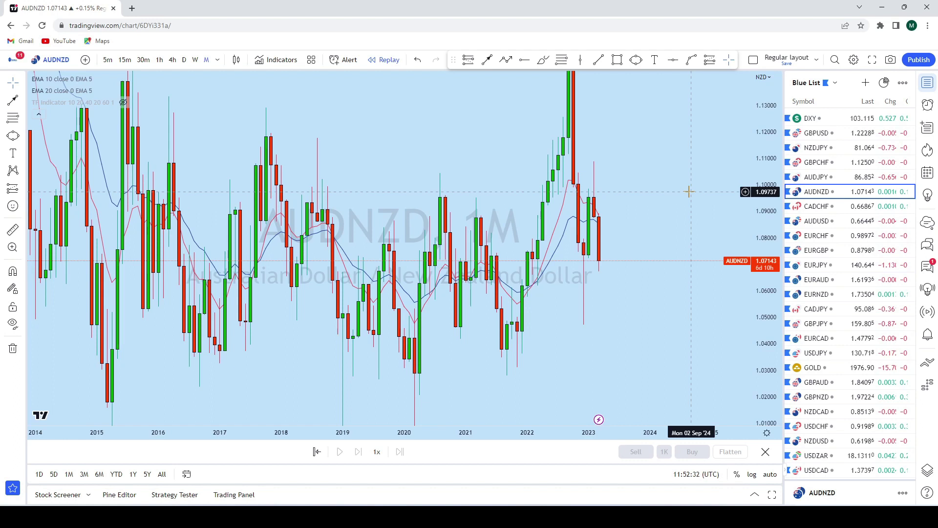
pyautogui.scroll(-2, 639, 161)
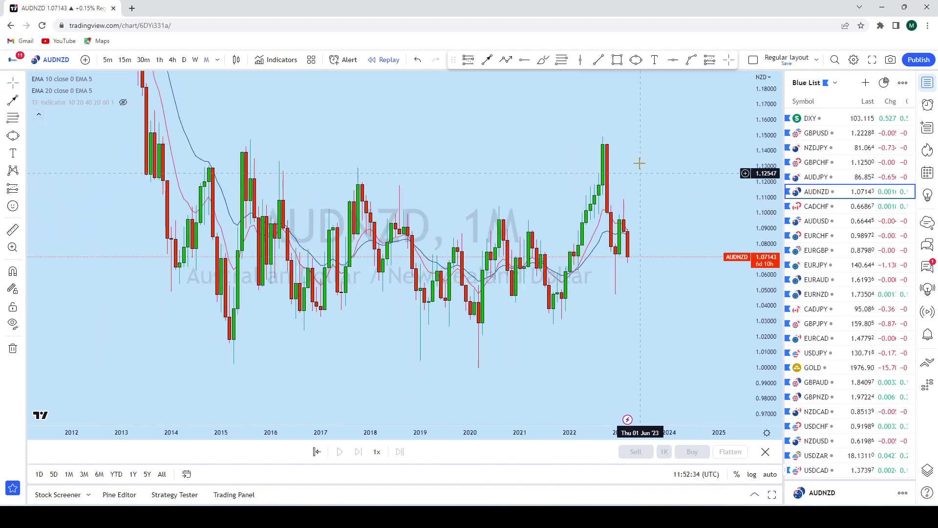
# Trace the monthly AUDNZD swings from the high near 1.15 down to about 1.04 with the Brush, and undo the stroke.
pyautogui.click(543, 60)
pyautogui.moveTo(603, 138)
pyautogui.mouseDown()
pyautogui.moveTo(610, 280)
pyautogui.moveTo(614, 296)
pyautogui.moveTo(625, 200)
pyautogui.moveTo(640, 306)
pyautogui.mouseUp()
pyautogui.scroll(1, 680, 238)
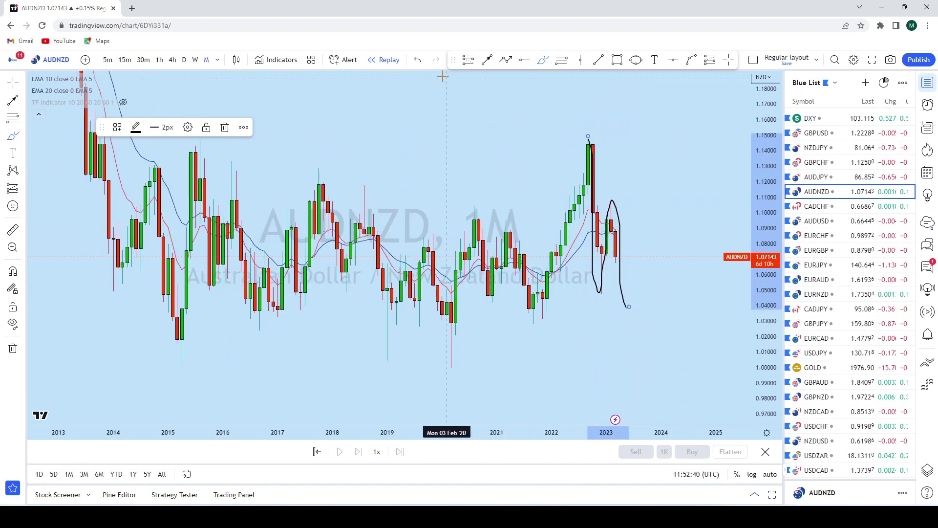
pyautogui.click(417, 60)
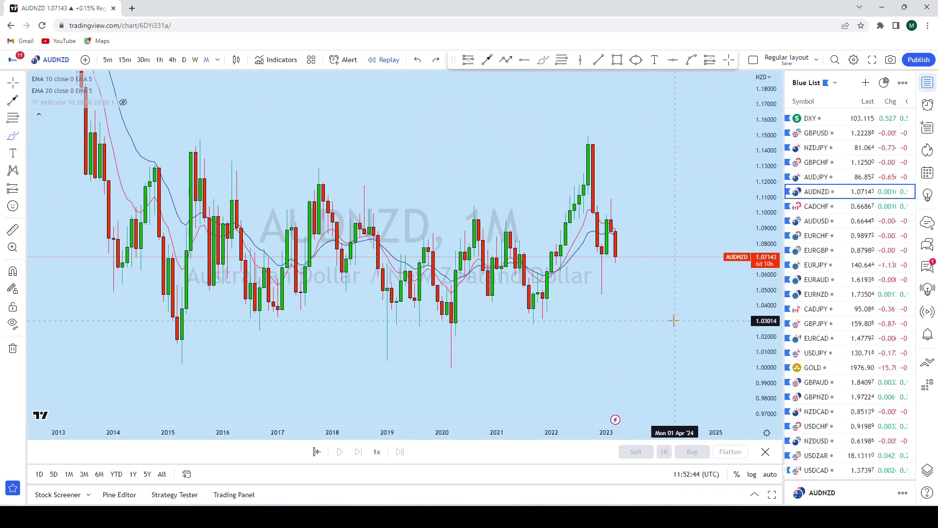
# Switch AUDNZD to the weekly timeframe and trace the latest decline from about 1.108 to 1.068 with the Brush, undoing the stroke.
pyautogui.click(195, 59)
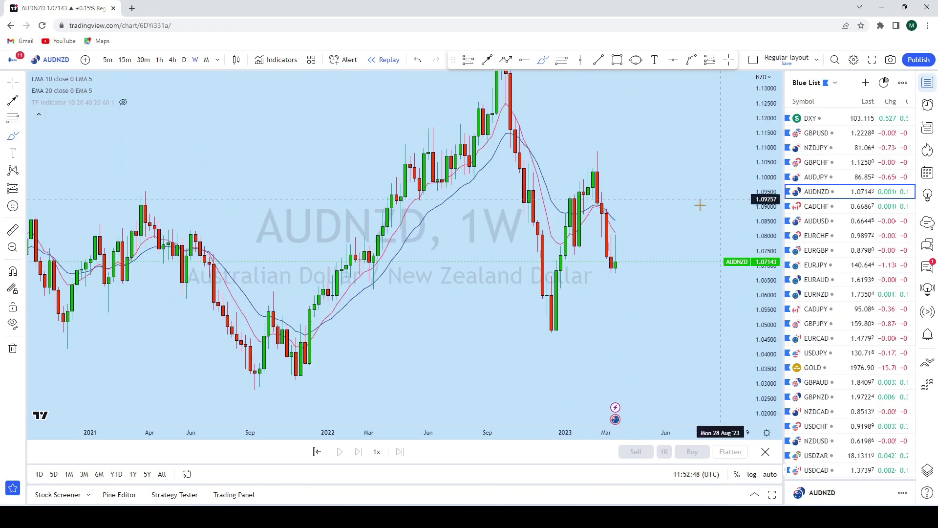
pyautogui.scroll(3, 700, 205)
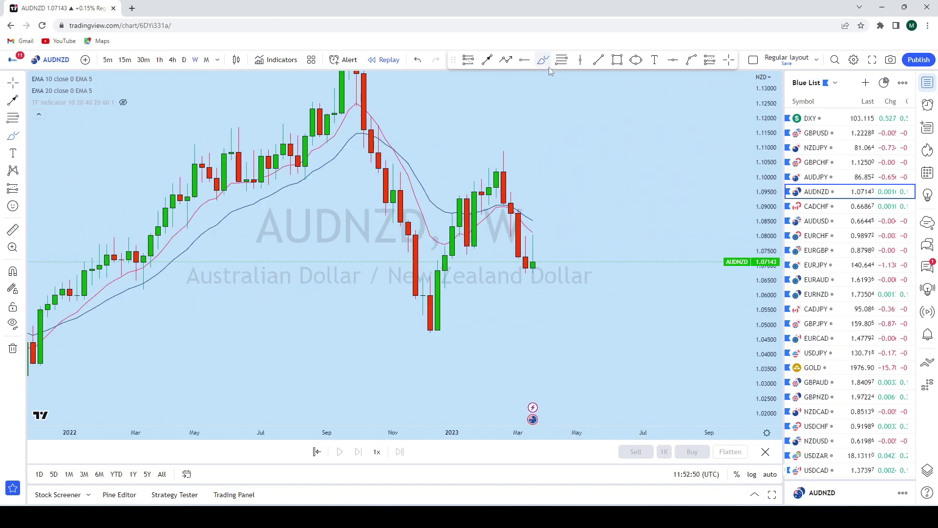
pyautogui.moveTo(506, 154)
pyautogui.mouseDown()
pyautogui.moveTo(503, 207)
pyautogui.moveTo(529, 273)
pyautogui.mouseUp()
pyautogui.click(417, 60)
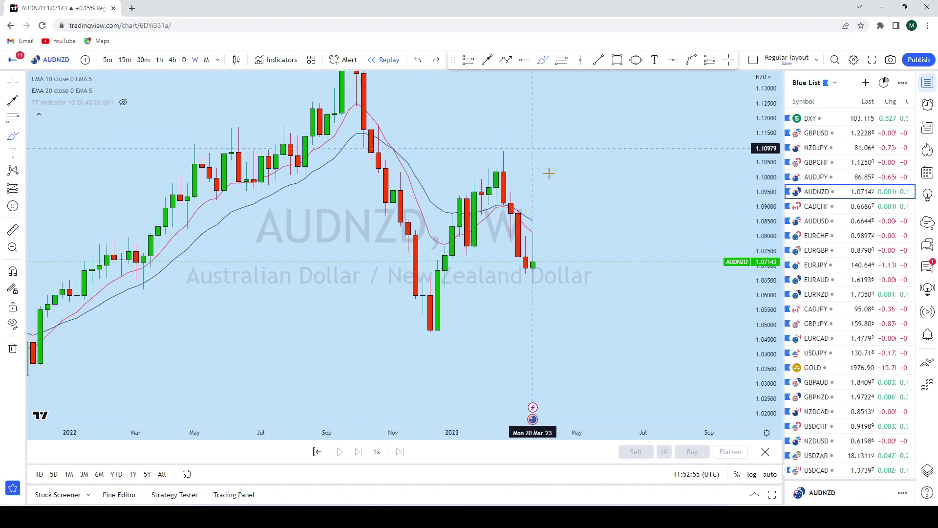
# Draw a horizontal line at about 1.0673 along the lows of the latest weekly AUDNZD candles.
pyautogui.scroll(-3, 709, 273)
pyautogui.scroll(5, 653, 293)
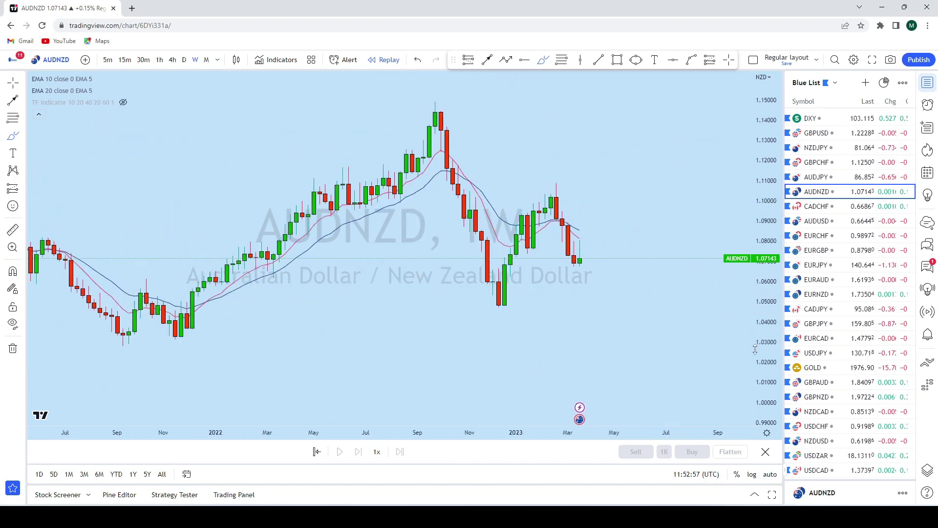
pyautogui.scroll(-2, 611, 237)
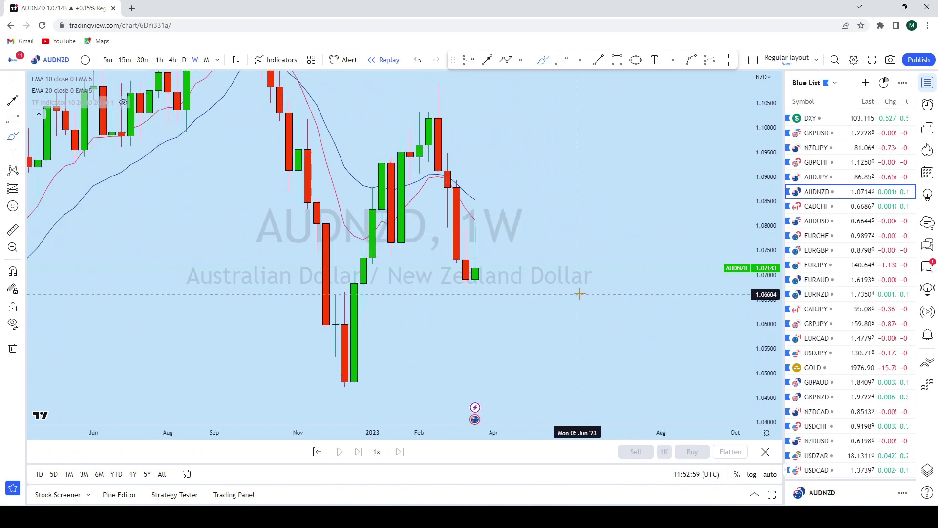
pyautogui.moveTo(759, 367); pyautogui.dragTo(763, 346)
pyautogui.scroll(3, 628, 333)
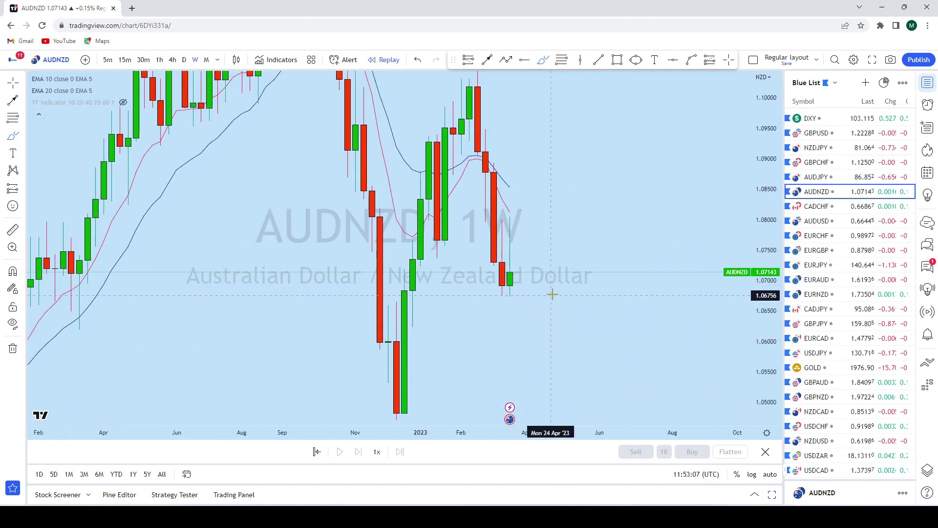
pyautogui.click(673, 60)
pyautogui.click(270, 296)
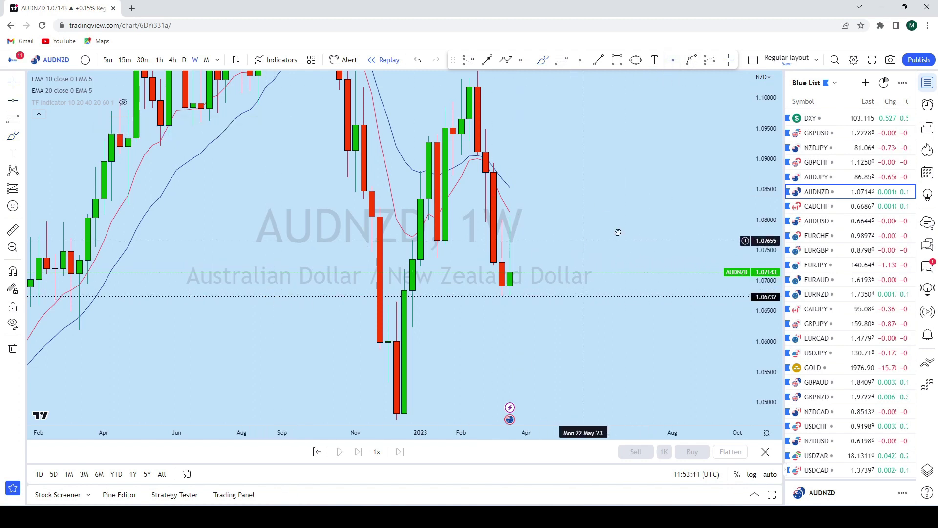
# Sketch two alternative projected rises from about 1.071 to 1.085 and 1.083 with the Brush, undoing each stroke.
pyautogui.moveTo(584, 239); pyautogui.dragTo(659, 220)
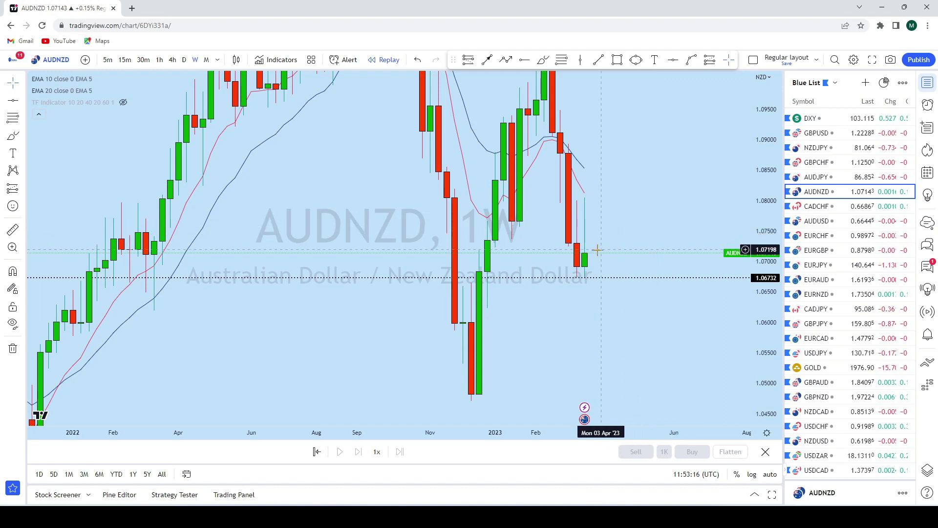
pyautogui.click(544, 60)
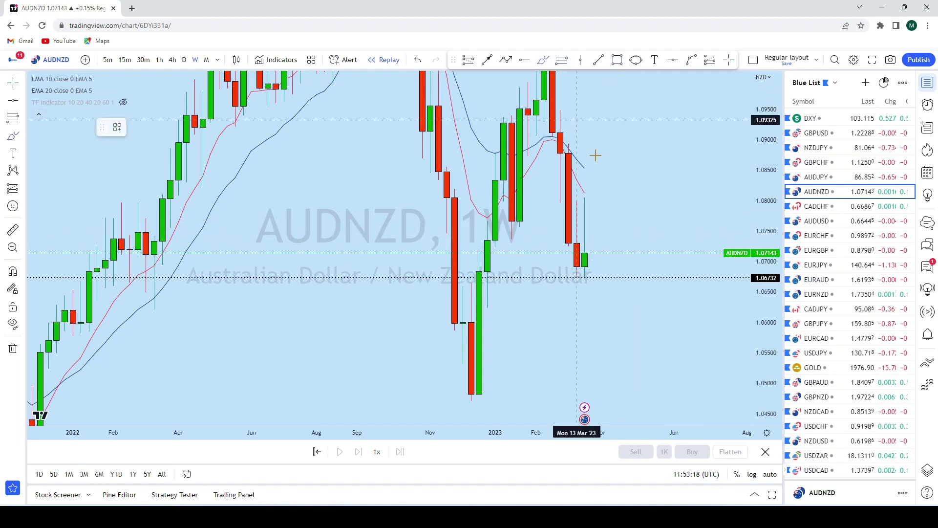
pyautogui.moveTo(587, 253); pyautogui.dragTo(617, 170)
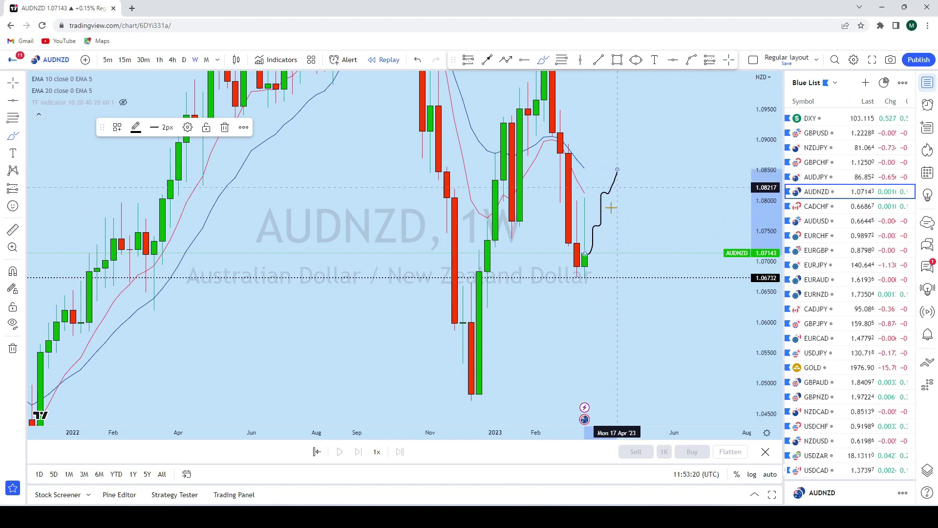
pyautogui.hotkey('ctrl', 'z')
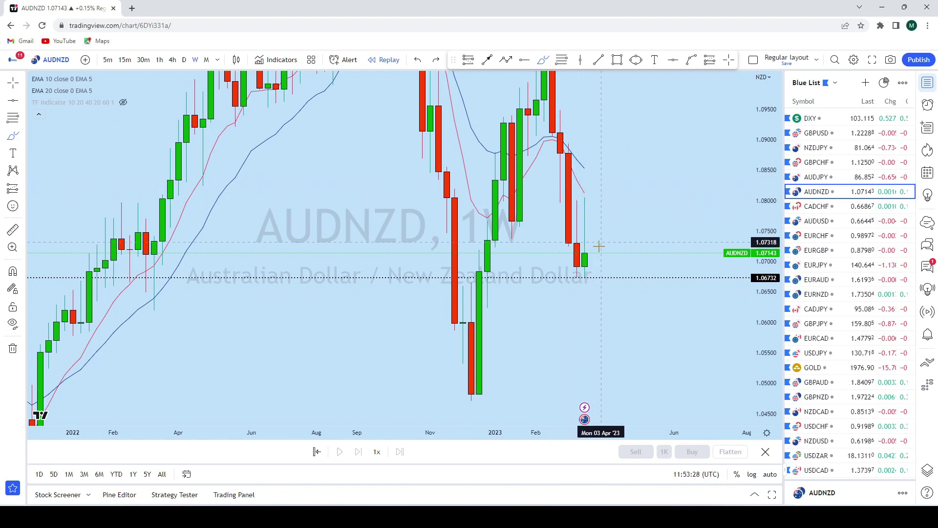
pyautogui.click(543, 64)
pyautogui.moveTo(593, 258); pyautogui.dragTo(610, 183)
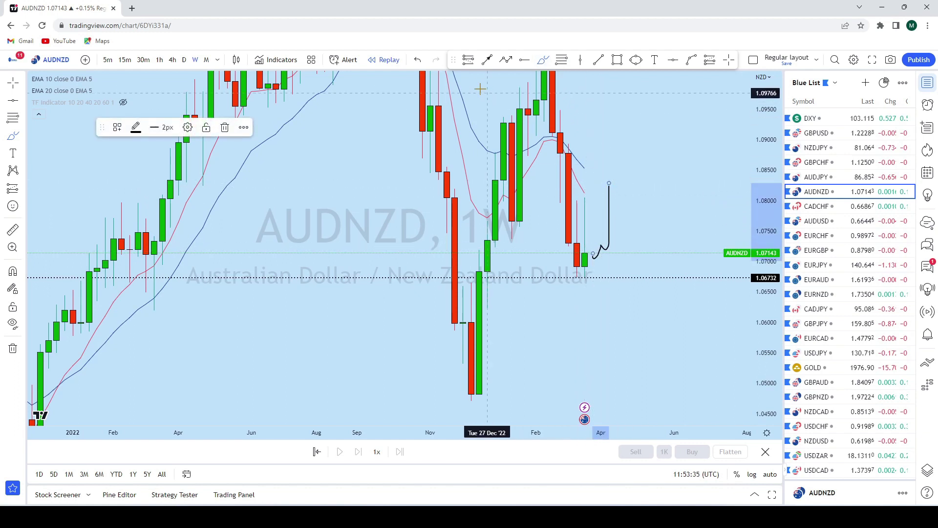
pyautogui.click(419, 61)
# Sketch a rise to about 1.088 and a double level line near 1.085 with the Brush, and undo the strokes.
pyautogui.scroll(-5, 635, 254)
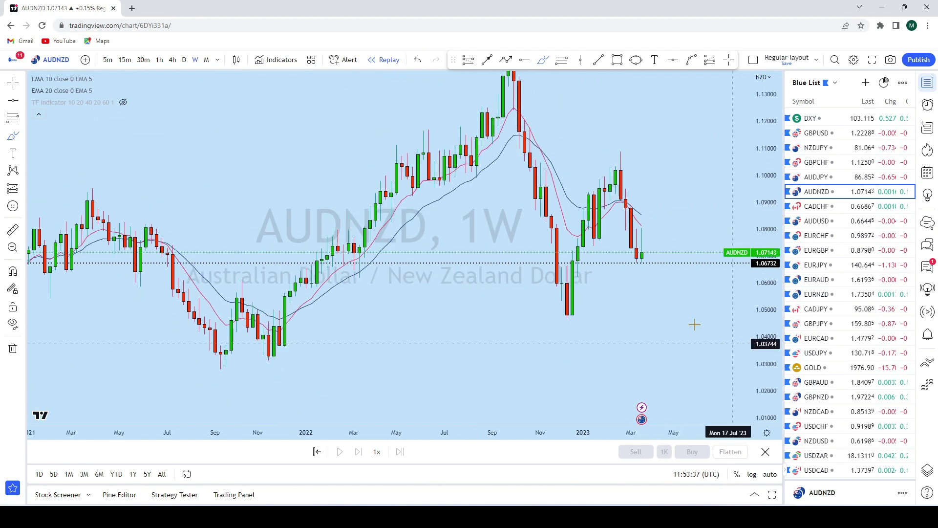
pyautogui.moveTo(642, 254); pyautogui.dragTo(657, 209)
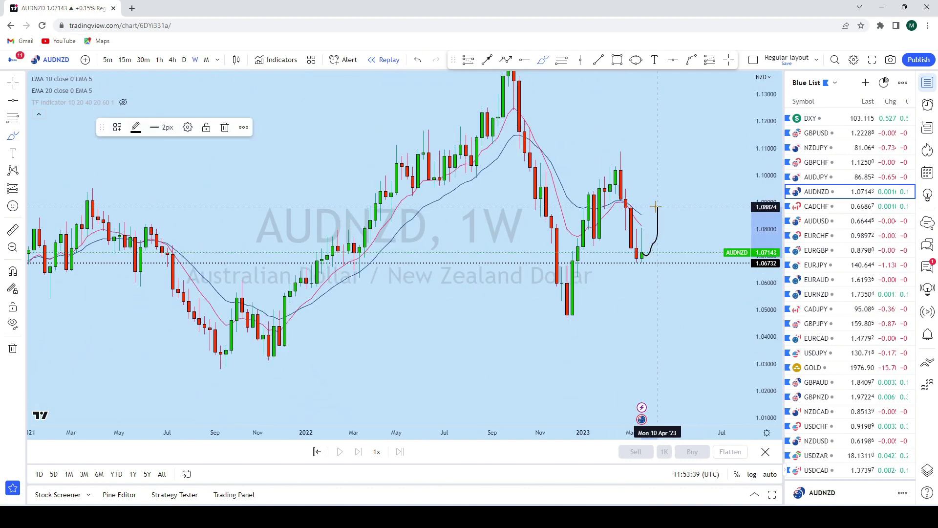
pyautogui.moveTo(585, 216); pyautogui.dragTo(706, 218)
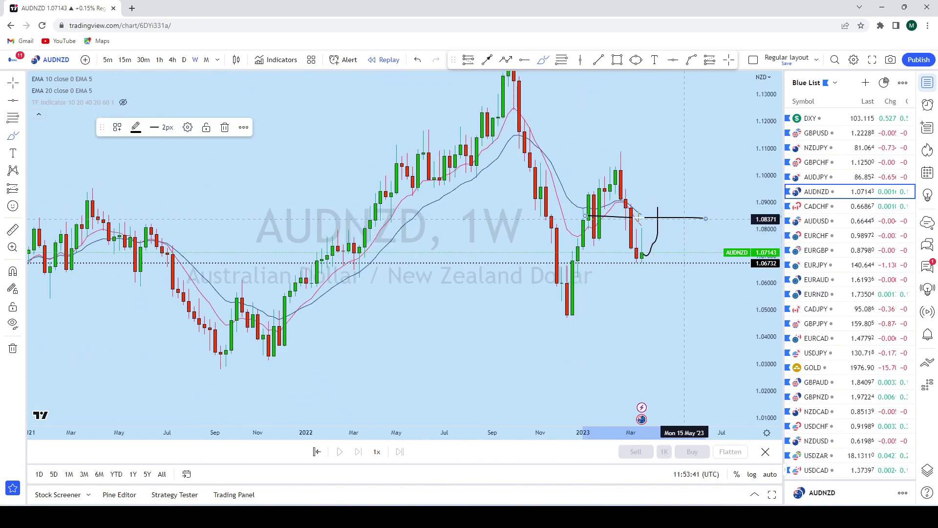
pyautogui.moveTo(578, 215); pyautogui.dragTo(703, 215)
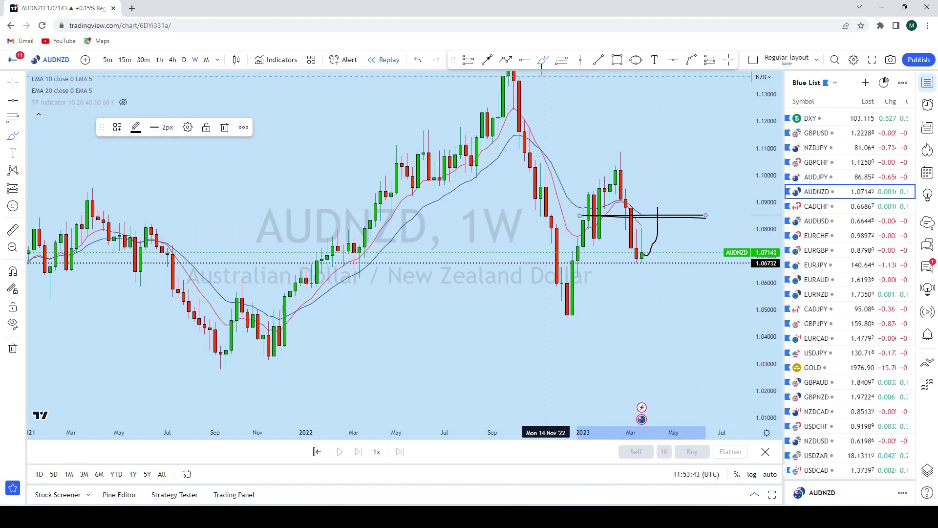
pyautogui.click(419, 58)
pyautogui.click(419, 58)
pyautogui.click(419, 58)
# Draw a horizontal line at about 1.087 across the weekly AUDNZD chart.
pyautogui.click(690, 60)
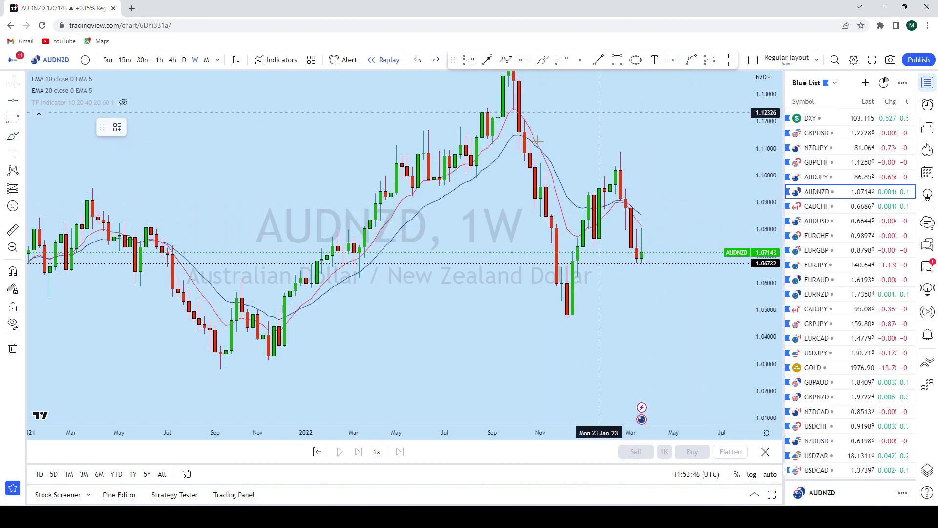
pyautogui.click(398, 210)
pyautogui.moveTo(675, 163); pyautogui.dragTo(666, 173)
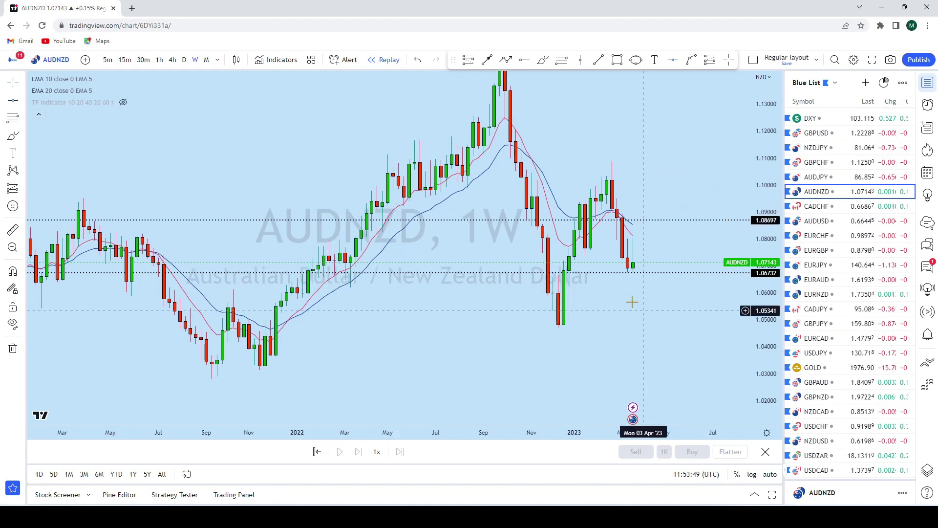
# Switch AUDNZD to the daily timeframe and view the latest candles between the two horizontal lines.
pyautogui.click(184, 61)
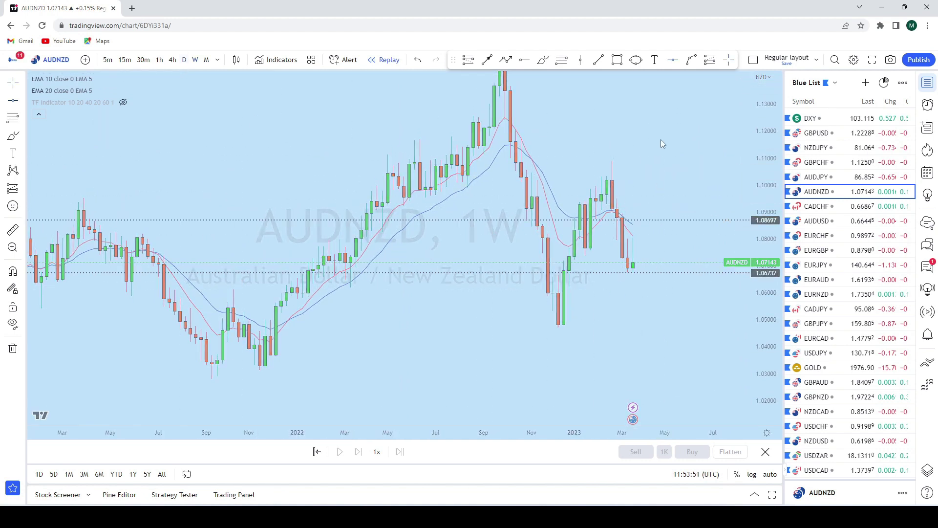
pyautogui.moveTo(777, 367); pyautogui.dragTo(773, 143)
pyautogui.scroll(7, 655, 236)
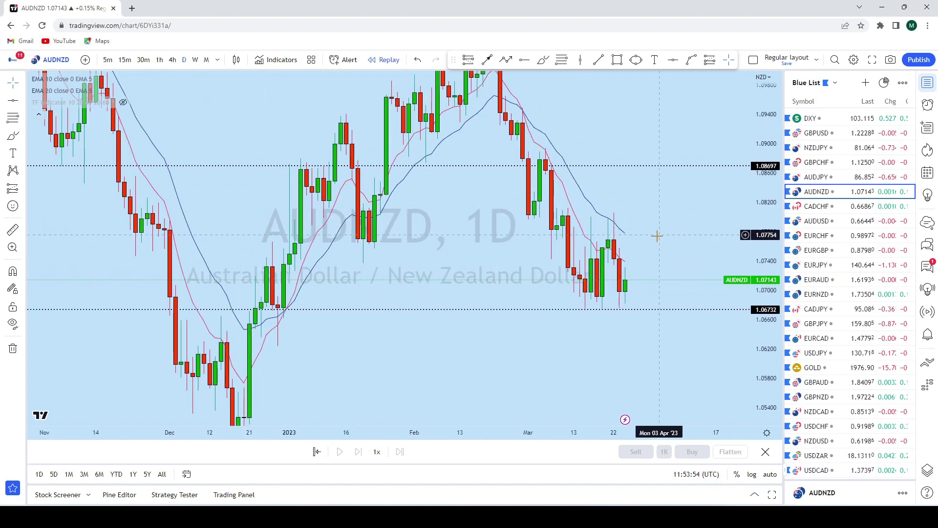
# Circle the recent swing high near 1.080 on the daily AUDNZD chart with the Brush, and undo the strokes.
pyautogui.click(543, 60)
pyautogui.moveTo(537, 238)
pyautogui.mouseDown()
pyautogui.moveTo(551, 295)
pyautogui.moveTo(576, 288)
pyautogui.moveTo(605, 204)
pyautogui.mouseUp()
pyautogui.hotkey('ctrl', 'z')
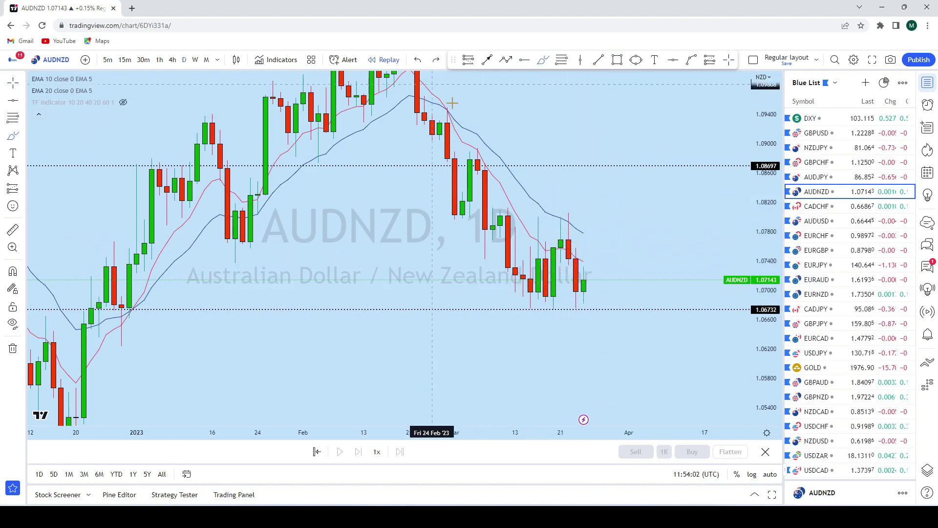
pyautogui.moveTo(568, 207)
pyautogui.mouseDown()
pyautogui.moveTo(551, 214)
pyautogui.moveTo(583, 214)
pyautogui.mouseUp()
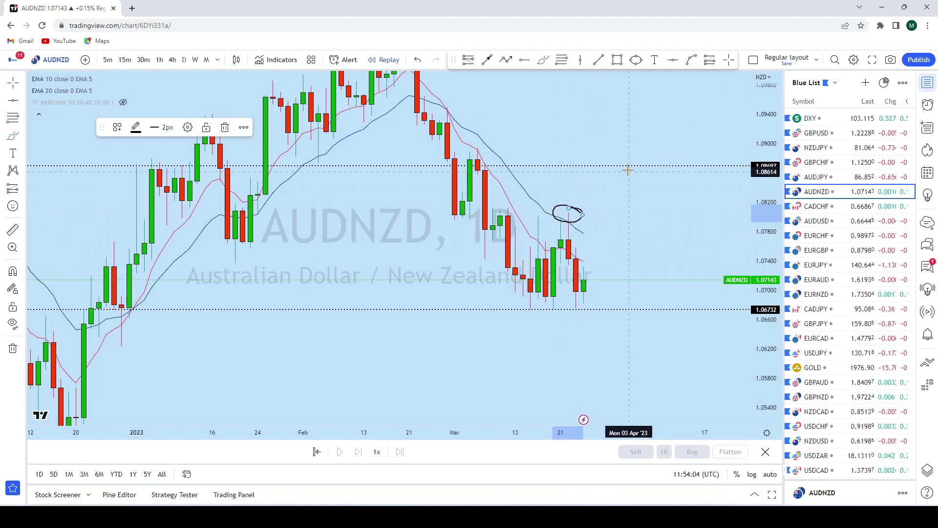
pyautogui.click(417, 59)
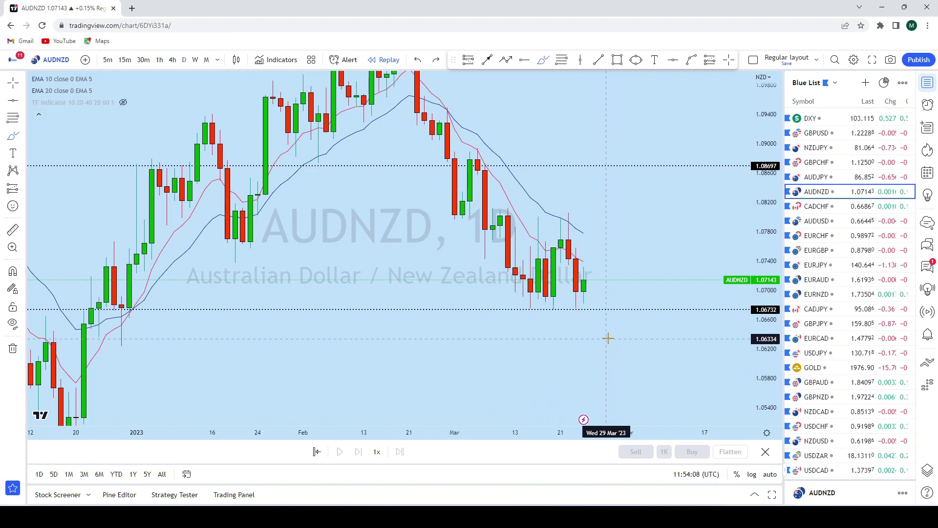
# Sketch two alternative projected rises from about 1.071 to 1.086 and 1.088 with the Brush, undoing each stroke.
pyautogui.hscroll(5, 598, 313)
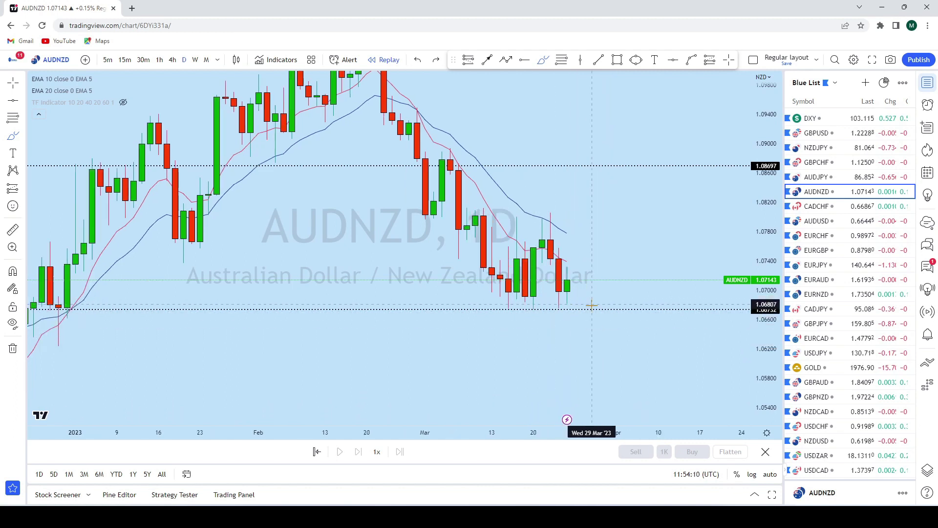
pyautogui.scroll(-2, 619, 304)
pyautogui.moveTo(605, 279)
pyautogui.mouseDown()
pyautogui.moveTo(623, 226)
pyautogui.moveTo(624, 175)
pyautogui.mouseUp()
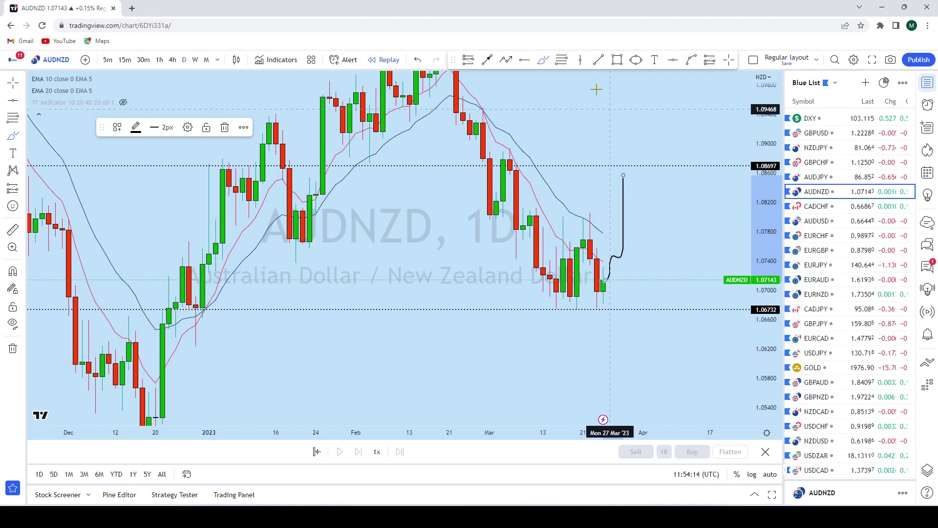
pyautogui.click(418, 60)
pyautogui.scroll(-2, 674, 215)
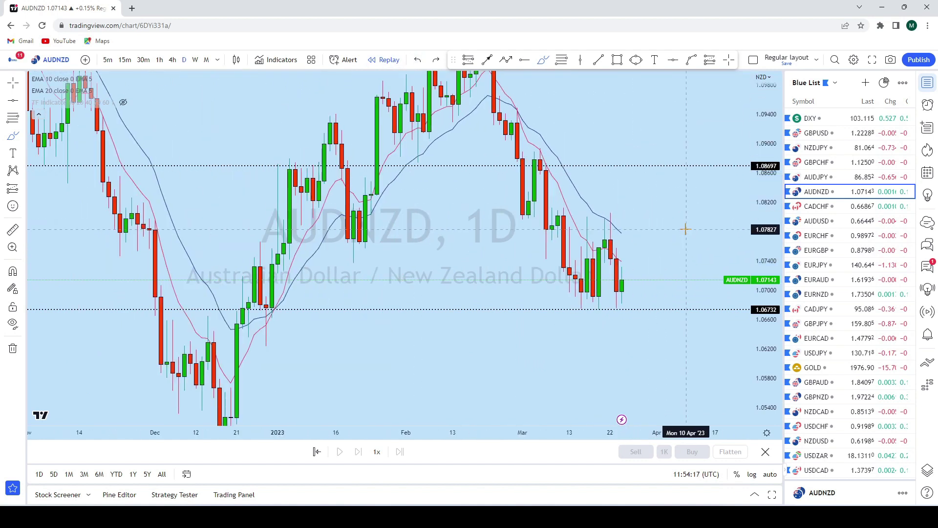
pyautogui.moveTo(622, 279); pyautogui.dragTo(652, 152)
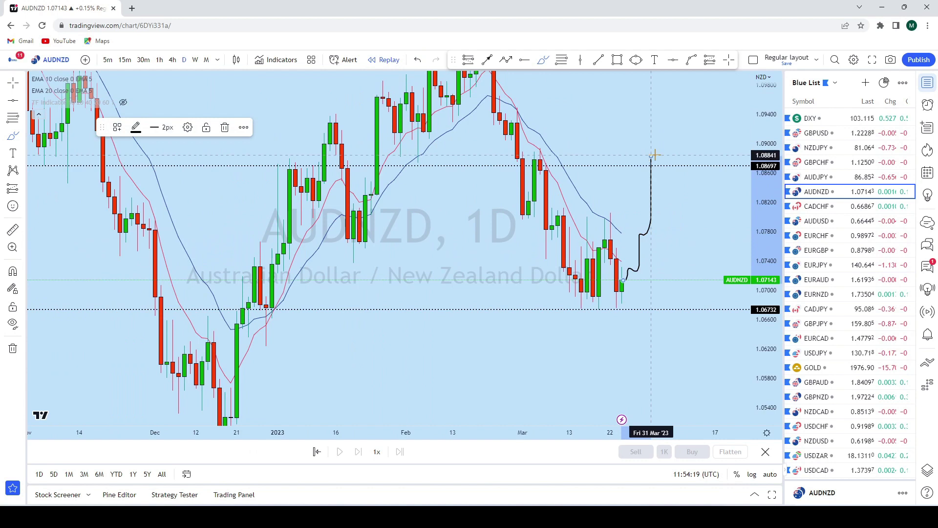
pyautogui.click(418, 60)
# Switch AUDNZD to the 4-hour timeframe and examine the latest swings between the two horizontal lines.
pyautogui.click(173, 60)
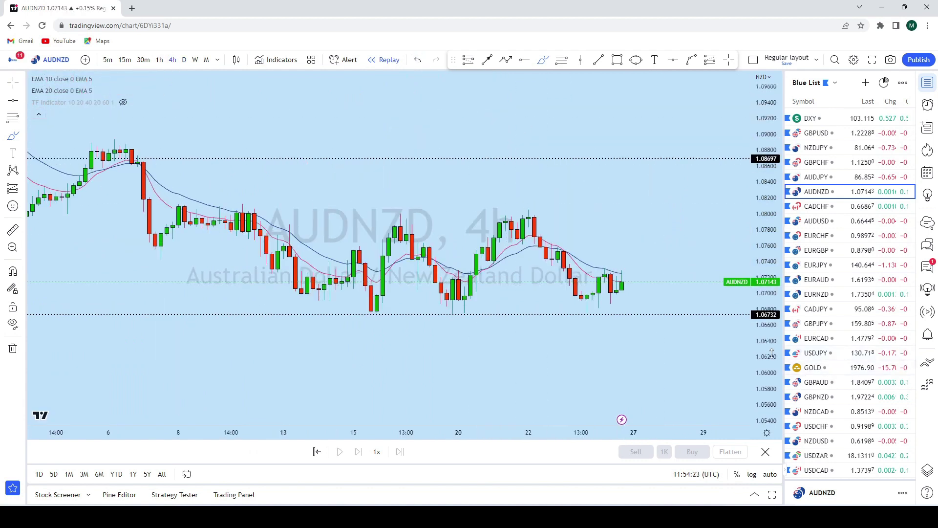
pyautogui.scroll(-3, 639, 220)
pyautogui.click(13, 84)
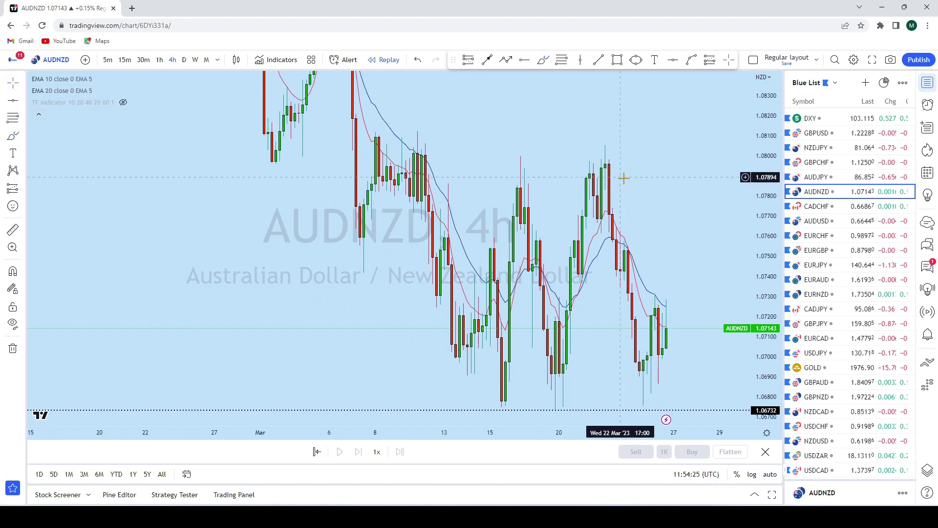
pyautogui.moveTo(699, 186); pyautogui.dragTo(520, 130)
pyautogui.scroll(-5, 672, 222)
pyautogui.moveTo(760, 241); pyautogui.dragTo(759, 378)
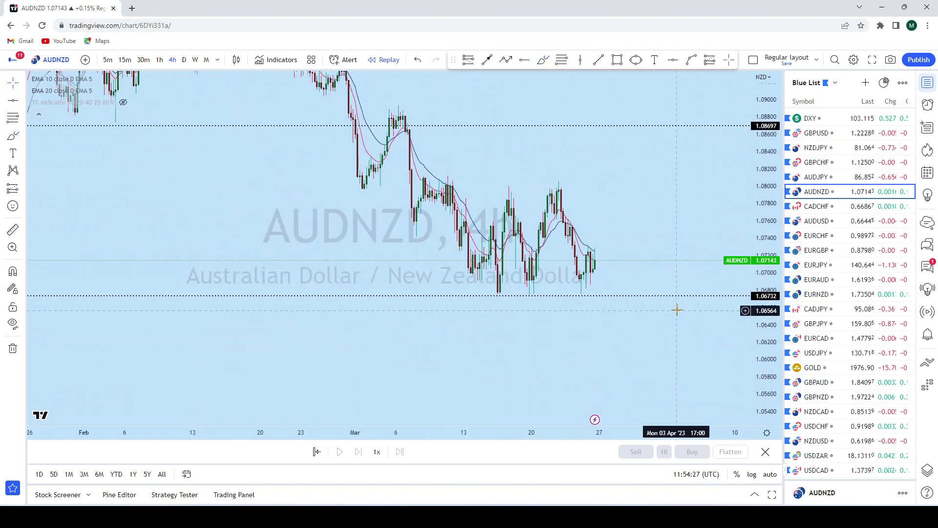
pyautogui.scroll(4, 669, 307)
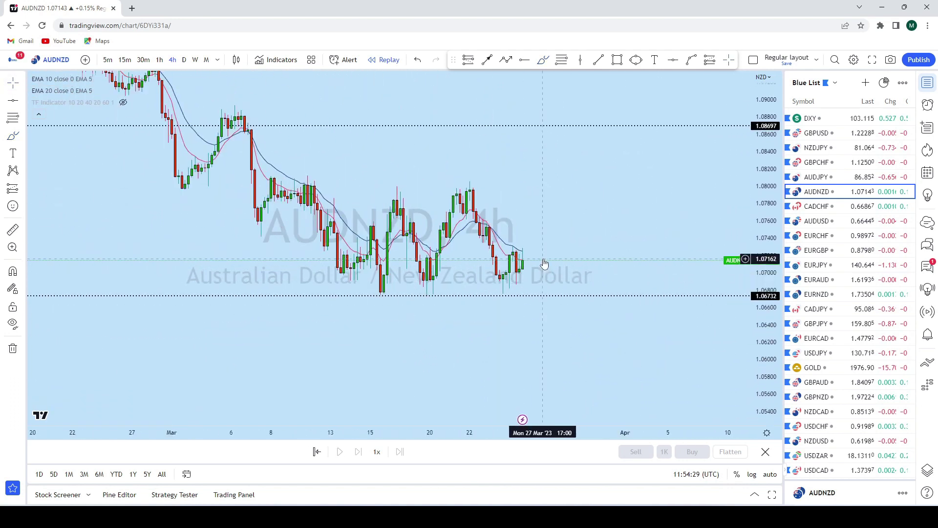
pyautogui.moveTo(583, 212); pyautogui.dragTo(638, 185)
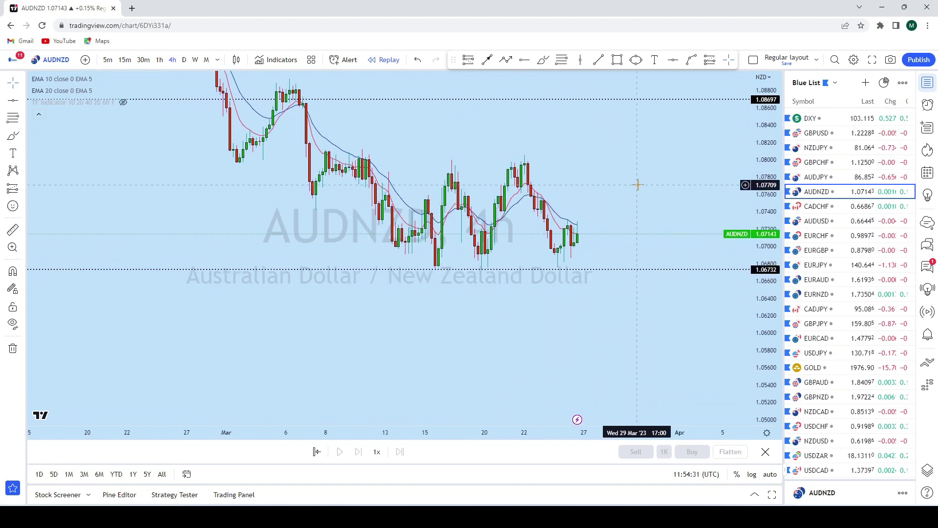
pyautogui.moveTo(768, 350); pyautogui.dragTo(763, 170)
pyautogui.scroll(3, 635, 188)
pyautogui.moveTo(597, 185); pyautogui.dragTo(645, 244)
pyautogui.scroll(-3, 647, 243)
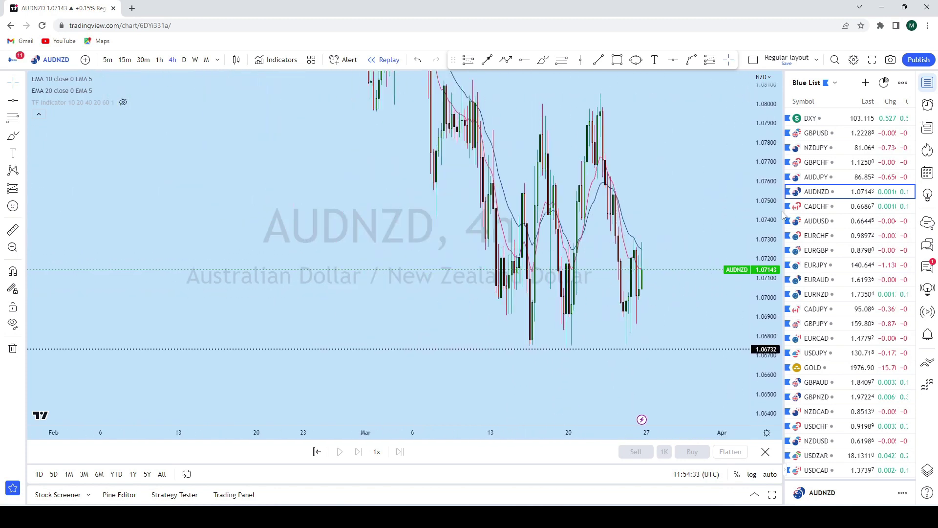
pyautogui.scroll(2, 657, 345)
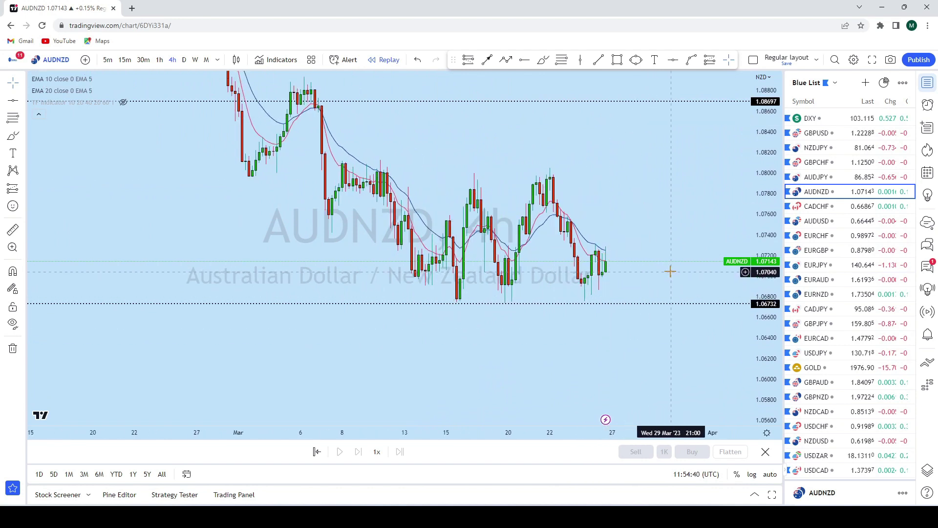
# Mark the latest 4-hour lows with curved Brush strokes around 1.067 to 1.069, and undo the strokes.
pyautogui.click(542, 59)
pyautogui.moveTo(571, 316)
pyautogui.mouseDown()
pyautogui.moveTo(600, 315)
pyautogui.moveTo(603, 289)
pyautogui.mouseUp()
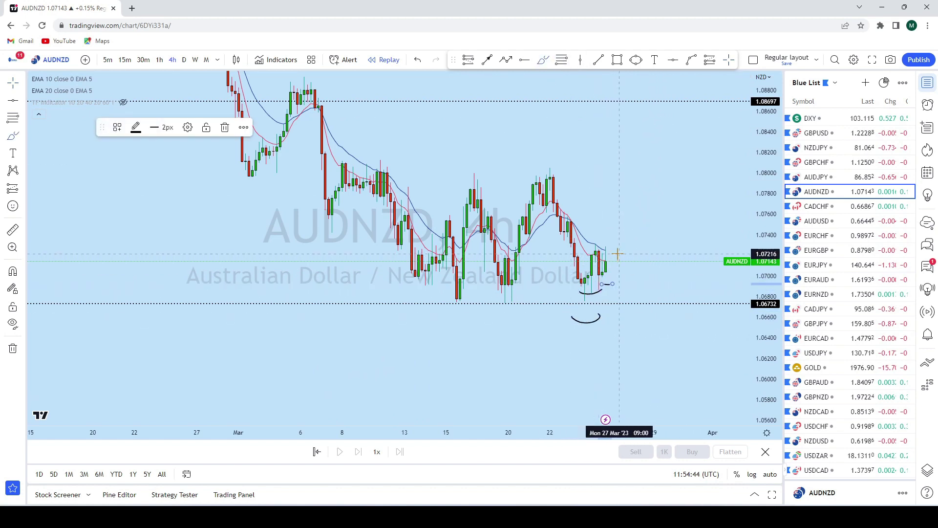
pyautogui.click(418, 59)
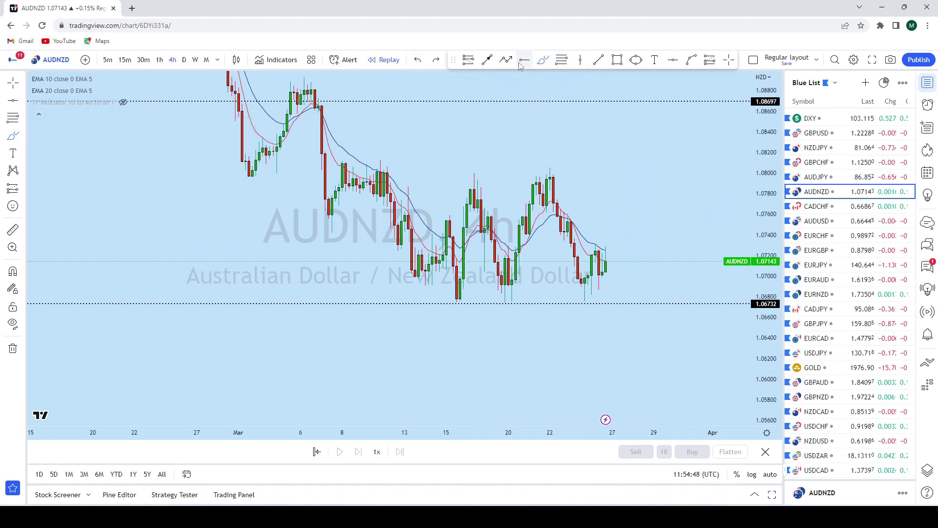
# Sketch a projected dip to about 1.069 followed by a rise to about 1.086 with the Brush, and undo it.
pyautogui.click(543, 60)
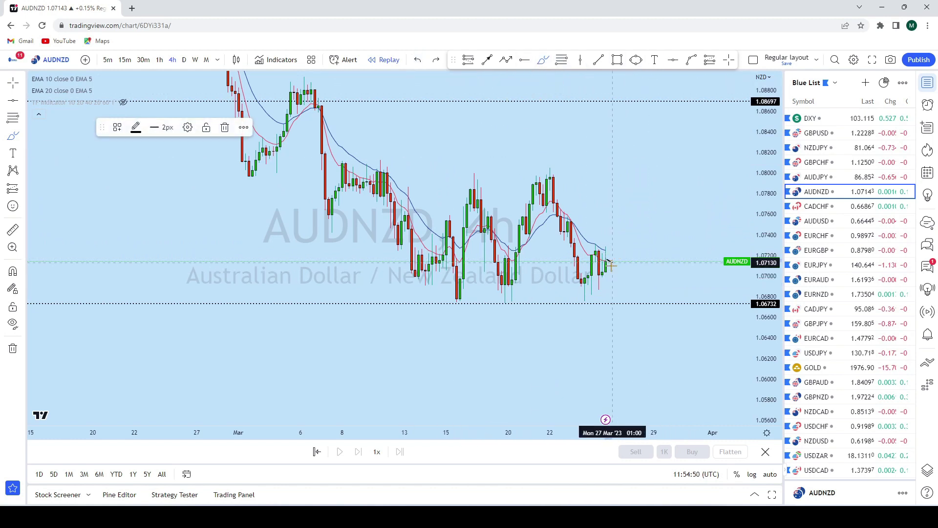
pyautogui.moveTo(627, 287)
pyautogui.mouseDown()
pyautogui.moveTo(673, 118)
pyautogui.moveTo(672, 106)
pyautogui.moveTo(623, 111)
pyautogui.mouseUp()
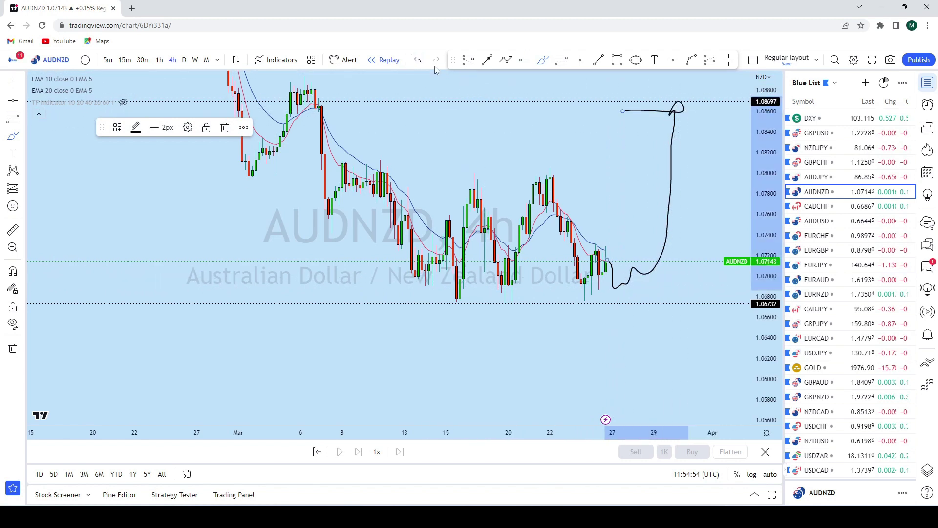
pyautogui.click(418, 60)
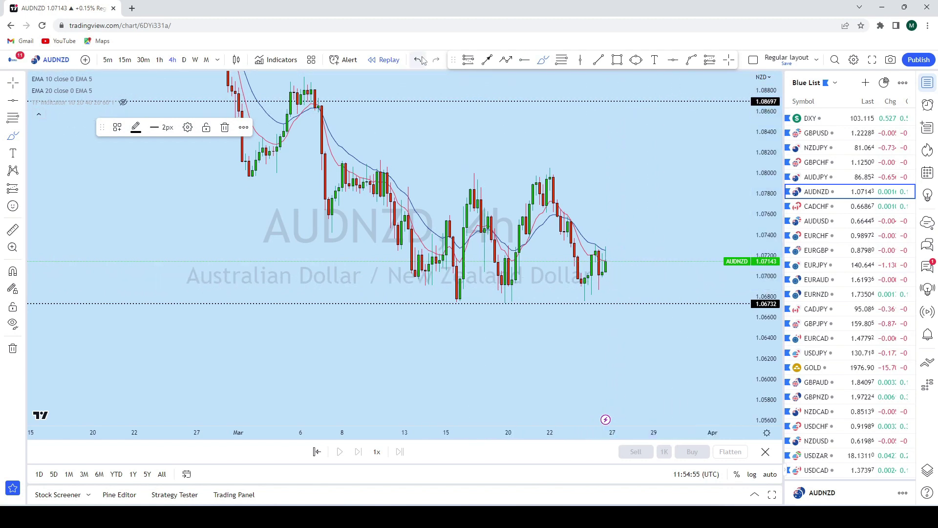
# Draw a narrow ellipse from about 1.068 to 1.071 beside the latest candle and an arrow from it up to about 1.087.
pyautogui.click(606, 297)
pyautogui.click(634, 267)
pyautogui.click(637, 273)
pyautogui.click(508, 60)
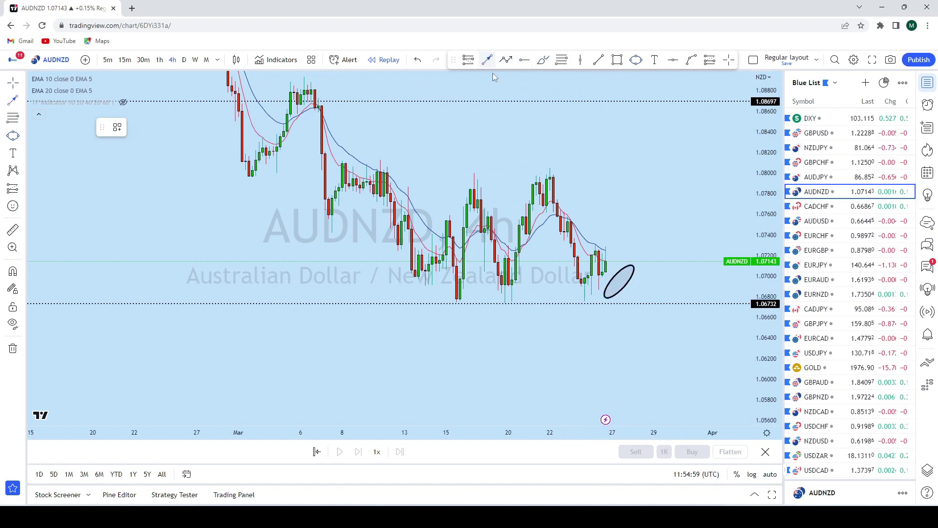
pyautogui.click(620, 287)
pyautogui.click(664, 95)
# Open the AUDUSD chart on the monthly timeframe and bring the latest candles into view.
pyautogui.click(818, 221)
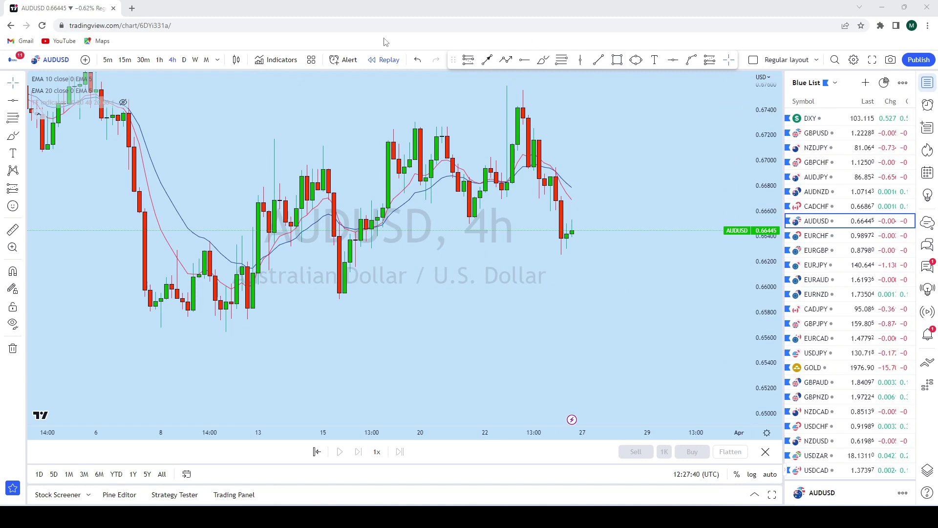
pyautogui.click(206, 59)
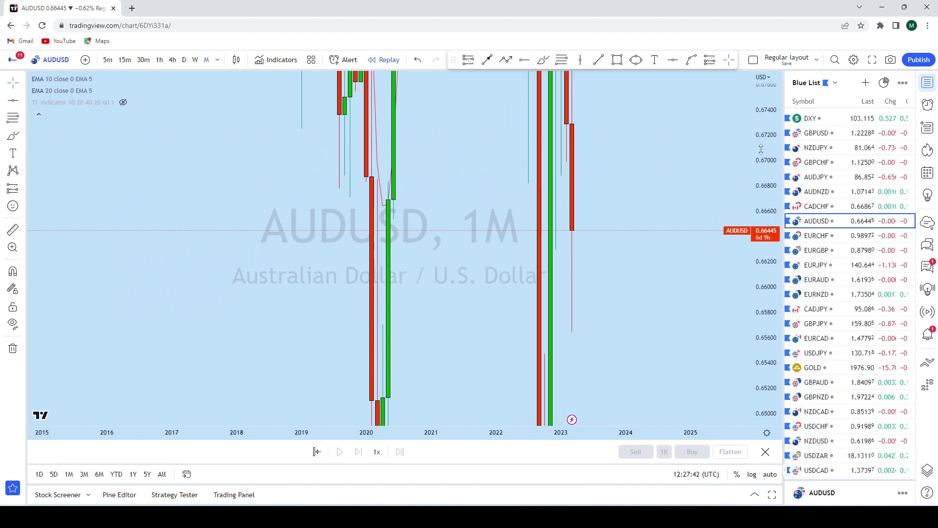
pyautogui.scroll(4, 694, 234)
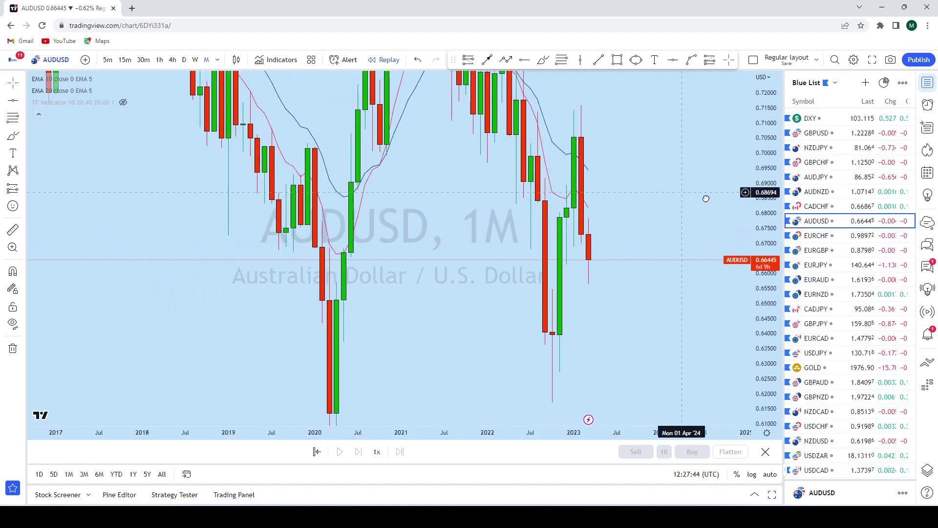
pyautogui.moveTo(680, 251); pyautogui.dragTo(693, 188)
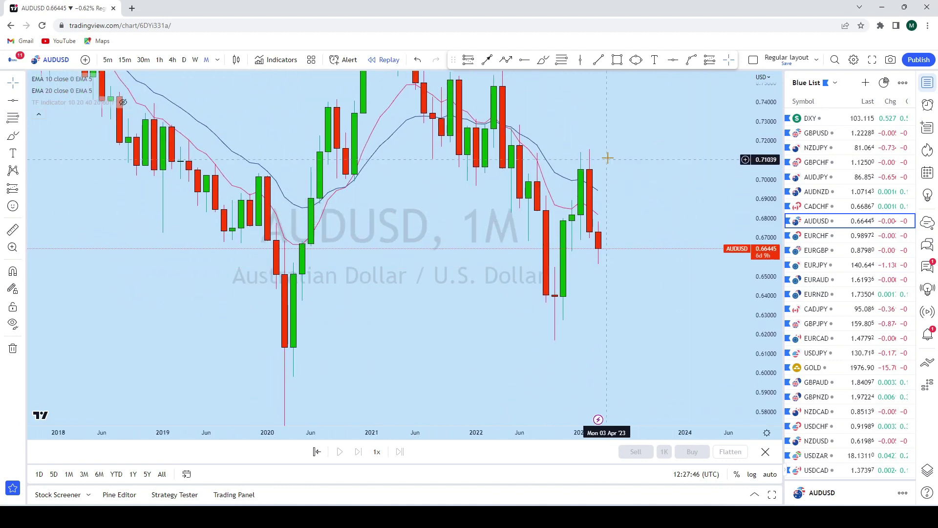
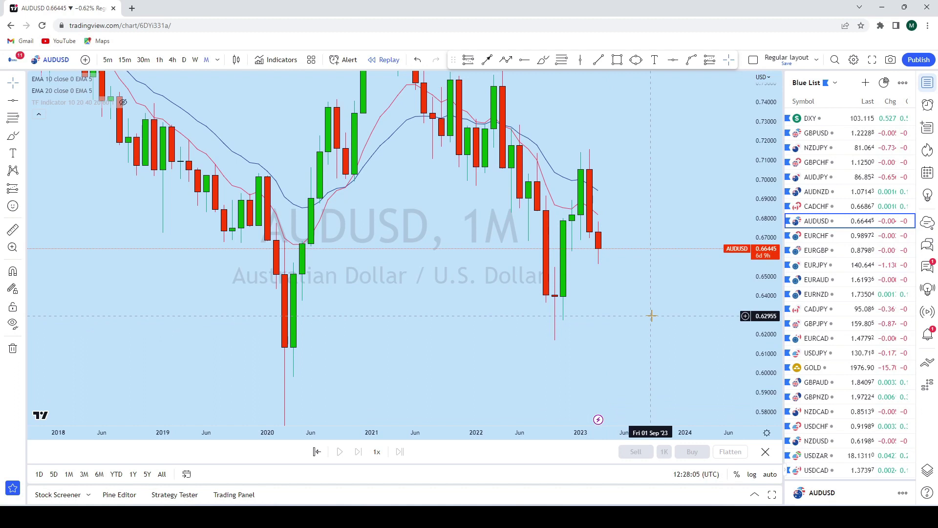
# Sketch a projected dip to about 0.660 and a rise to about 0.687 beside the latest monthly candle with the Brush, and undo it.
pyautogui.click(543, 59)
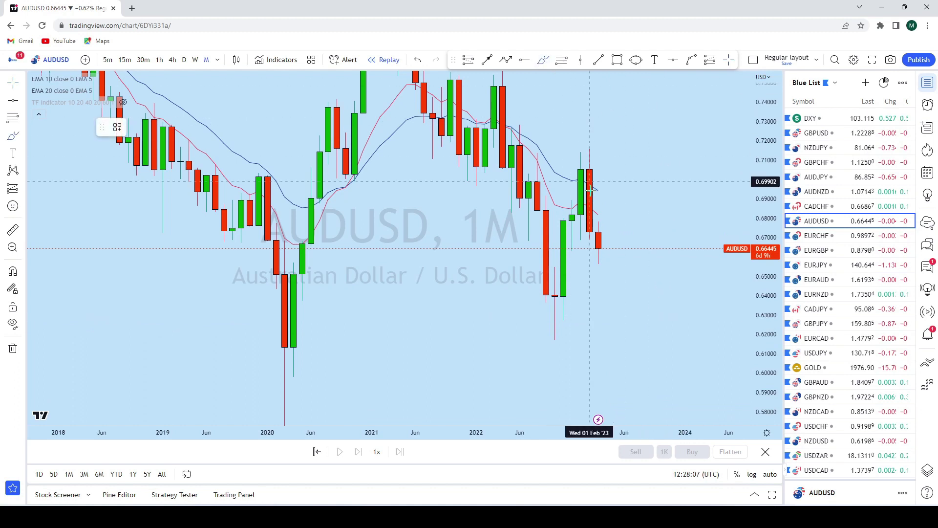
pyautogui.moveTo(598, 241)
pyautogui.mouseDown()
pyautogui.moveTo(614, 255)
pyautogui.moveTo(620, 205)
pyautogui.moveTo(606, 206)
pyautogui.mouseUp()
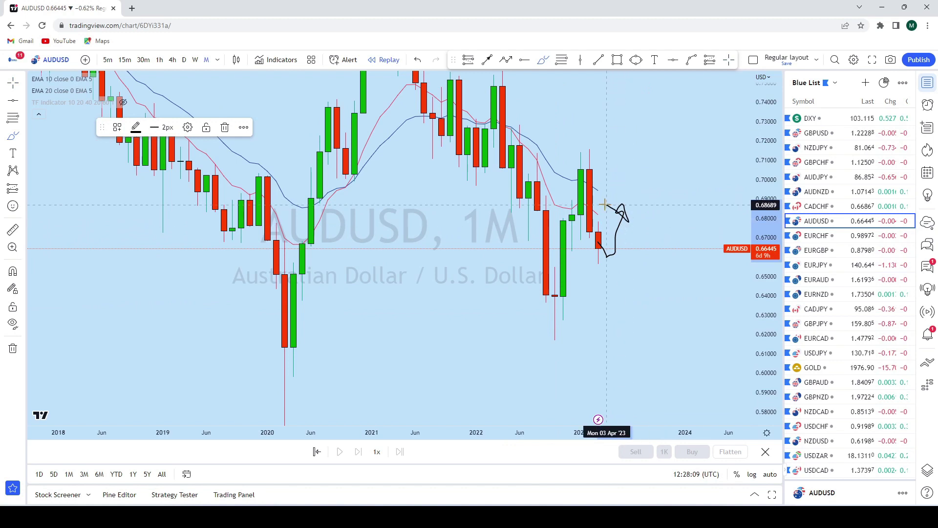
pyautogui.click(421, 61)
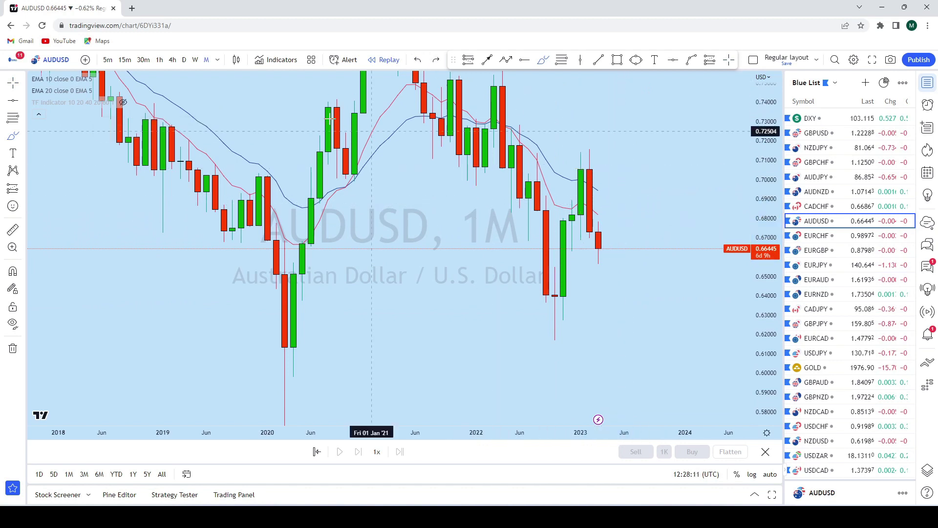
# Switch the AUDUSD chart to the weekly timeframe and enlarge the latest candles.
pyautogui.click(195, 59)
pyautogui.scroll(-3, 698, 275)
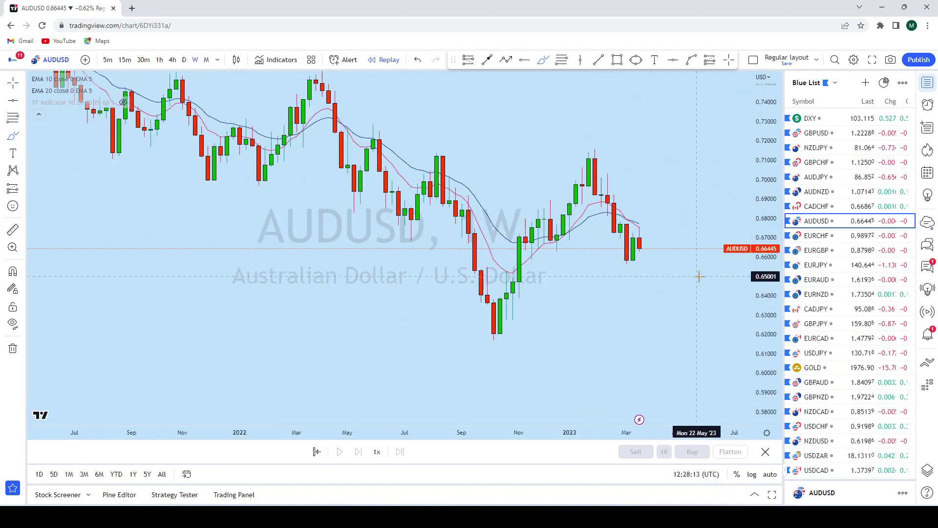
pyautogui.scroll(3, 694, 210)
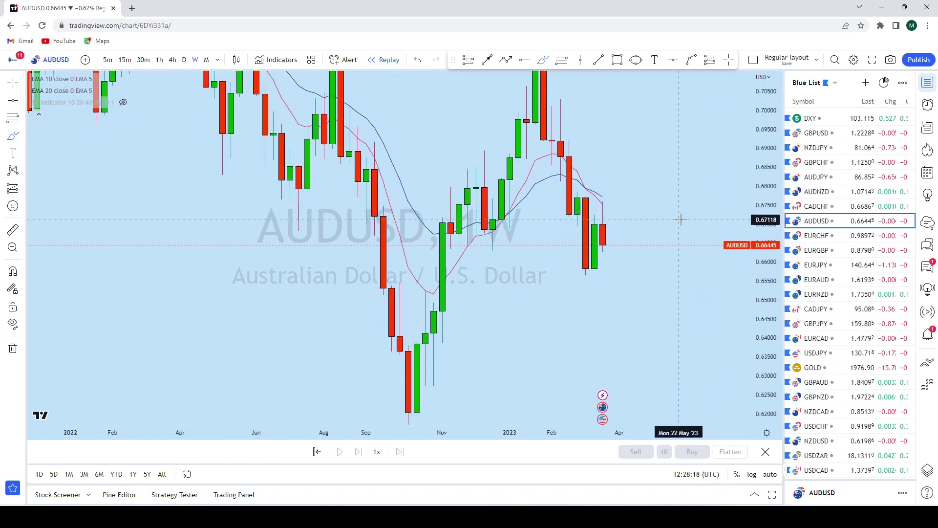
# Trace the latest weekly low with the Brush and continue it into a projected rise to about 0.684, and undo the strokes.
pyautogui.click(543, 60)
pyautogui.moveTo(584, 200)
pyautogui.mouseDown()
pyautogui.moveTo(585, 272)
pyautogui.moveTo(594, 266)
pyautogui.mouseUp()
pyautogui.moveTo(604, 220); pyautogui.dragTo(619, 172)
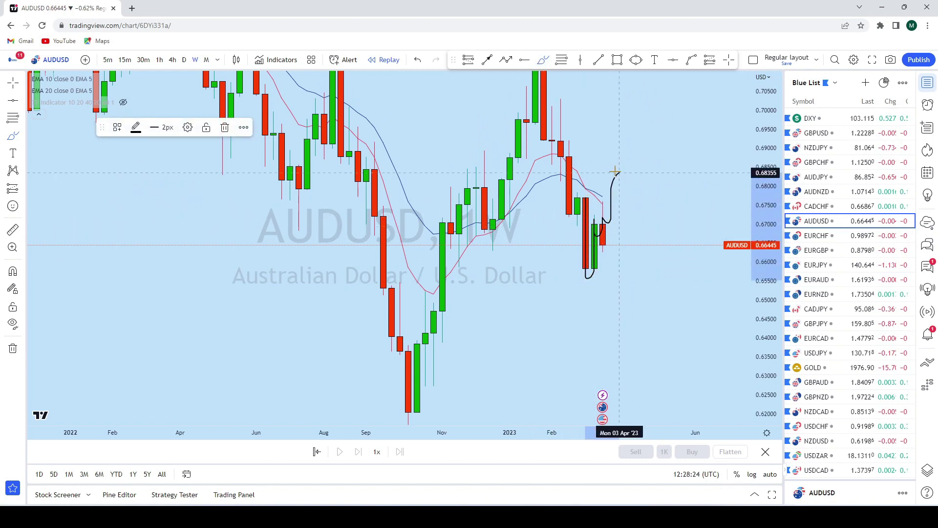
pyautogui.click(421, 62)
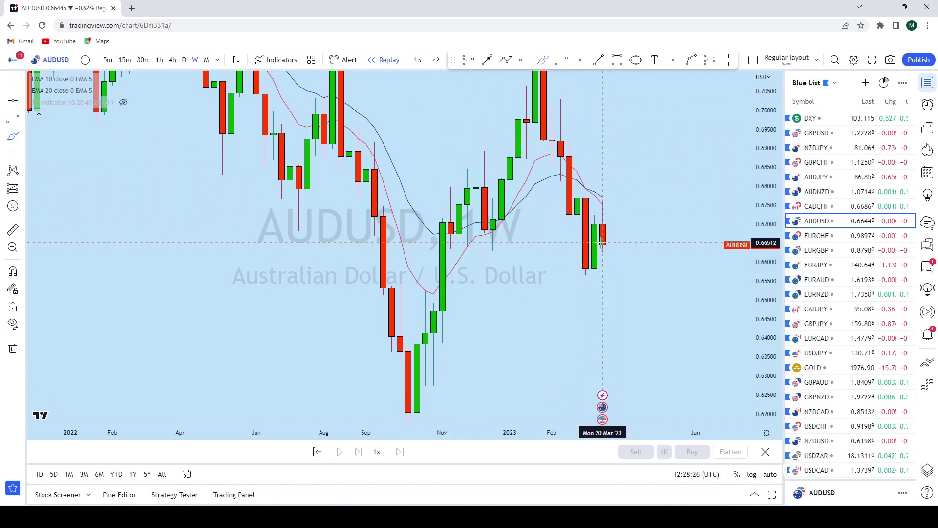
# Sketch a drop to a support line at about 0.658 and a rise from it to about 0.679 with the Brush, undoing the strokes.
pyautogui.scroll(2, 626, 243)
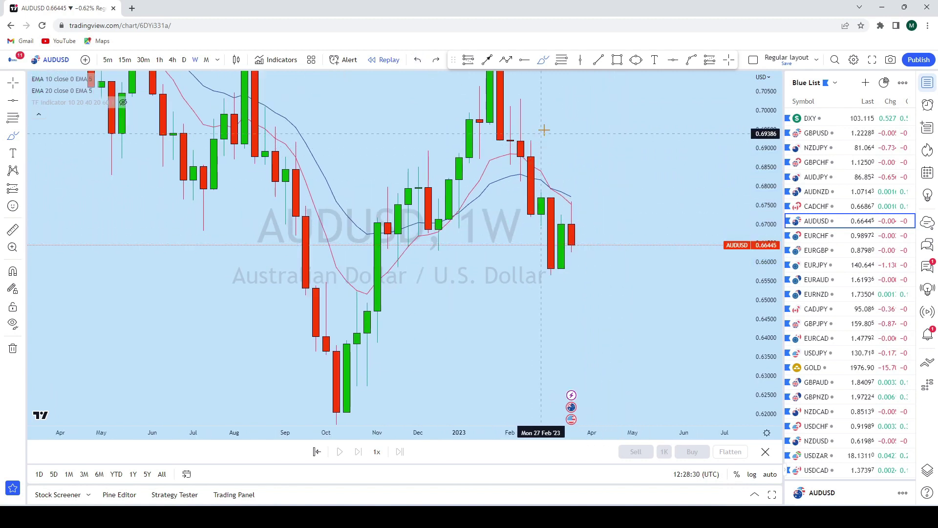
pyautogui.click(544, 62)
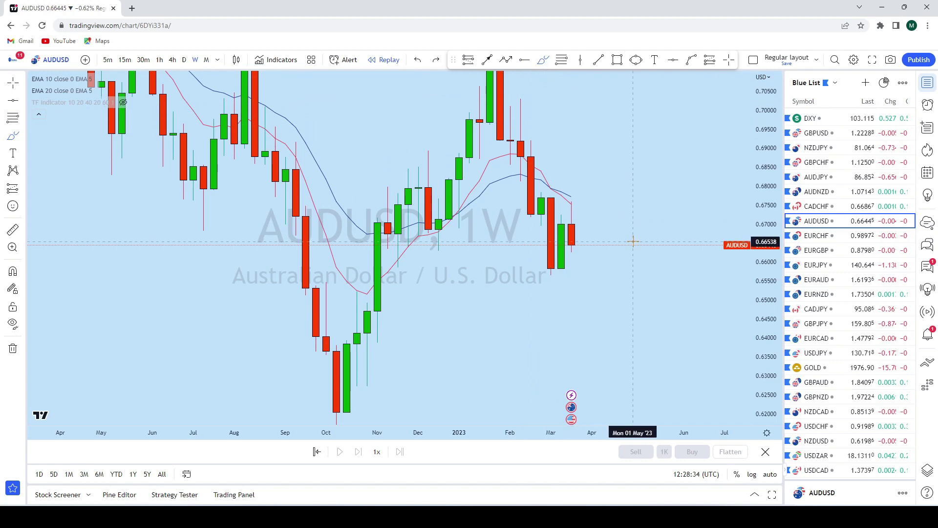
pyautogui.moveTo(571, 241); pyautogui.dragTo(576, 243)
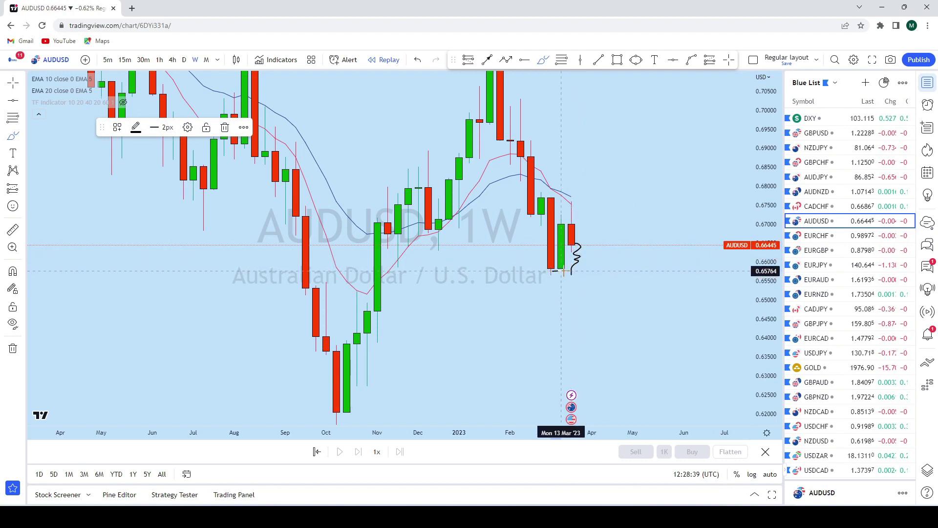
pyautogui.moveTo(563, 272); pyautogui.dragTo(644, 273)
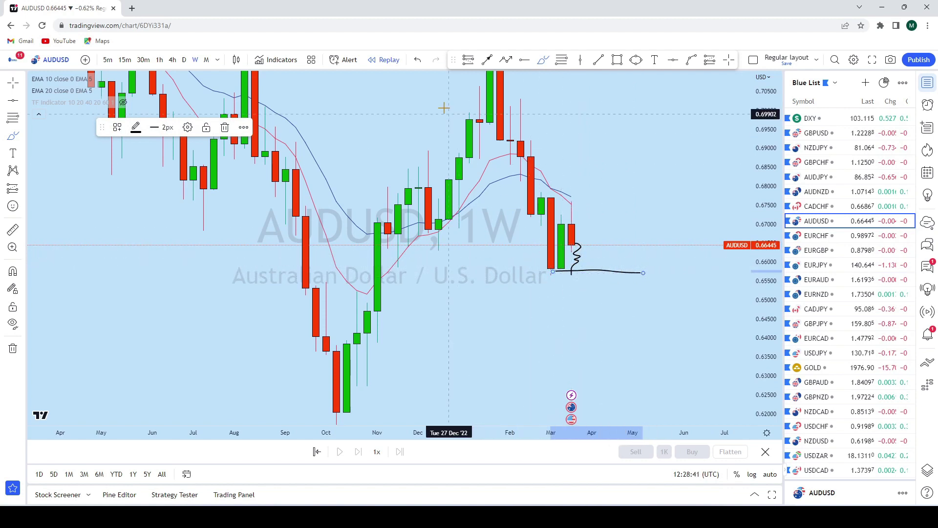
pyautogui.click(418, 61)
pyautogui.moveTo(571, 268)
pyautogui.mouseDown()
pyautogui.moveTo(582, 264)
pyautogui.moveTo(591, 200)
pyautogui.moveTo(573, 189)
pyautogui.mouseUp()
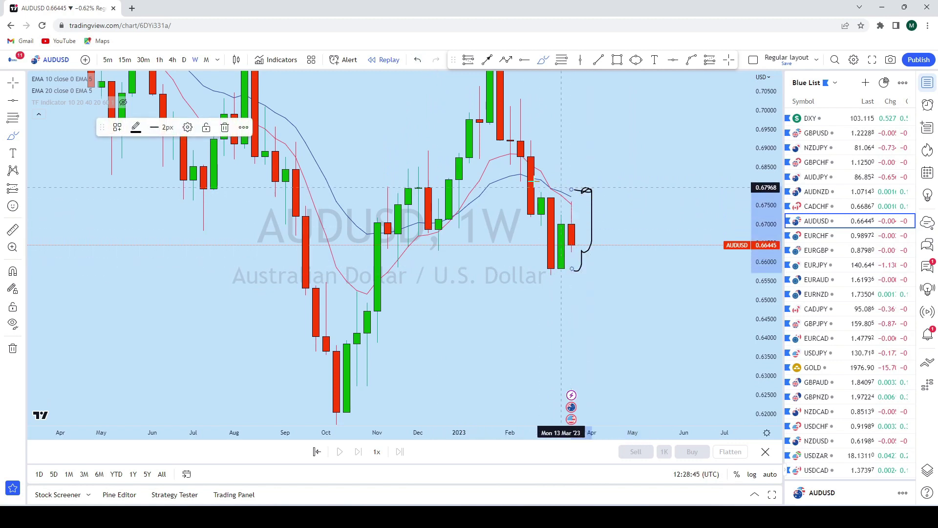
pyautogui.click(418, 59)
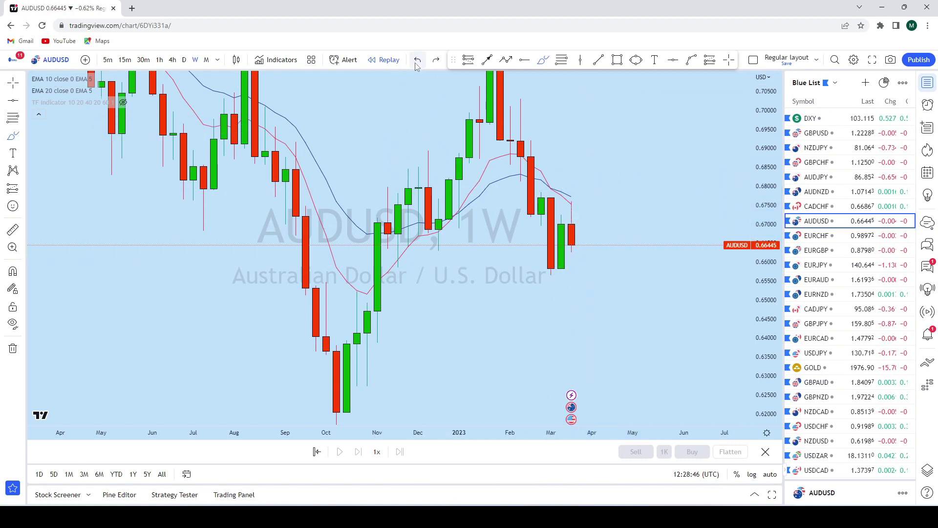
# Switch the AUDUSD chart to the daily timeframe and bring the latest candles into close view.
pyautogui.click(184, 60)
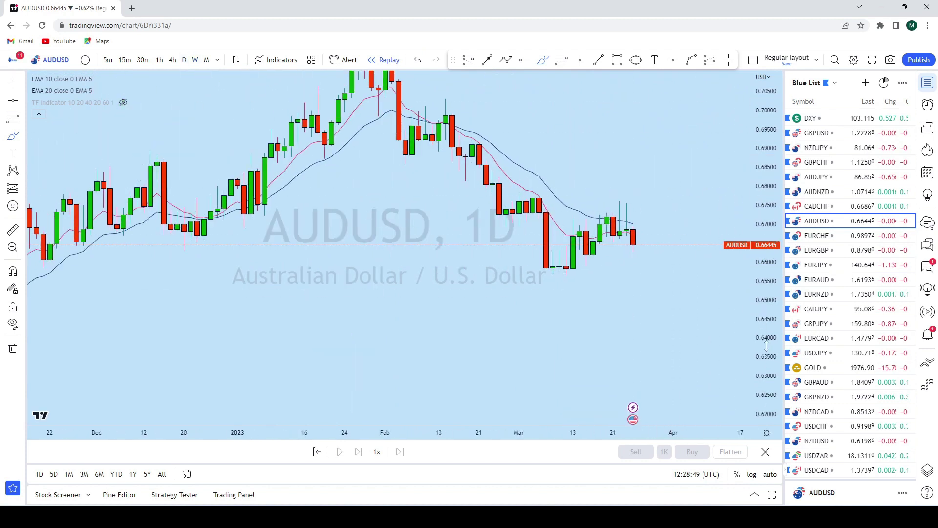
pyautogui.scroll(3, 668, 207)
pyautogui.scroll(-3, 650, 204)
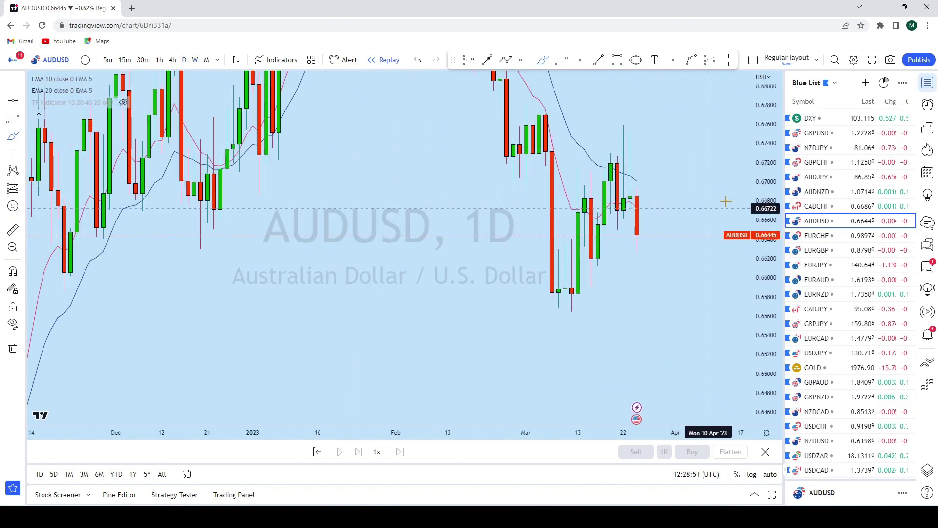
pyautogui.scroll(3, 704, 254)
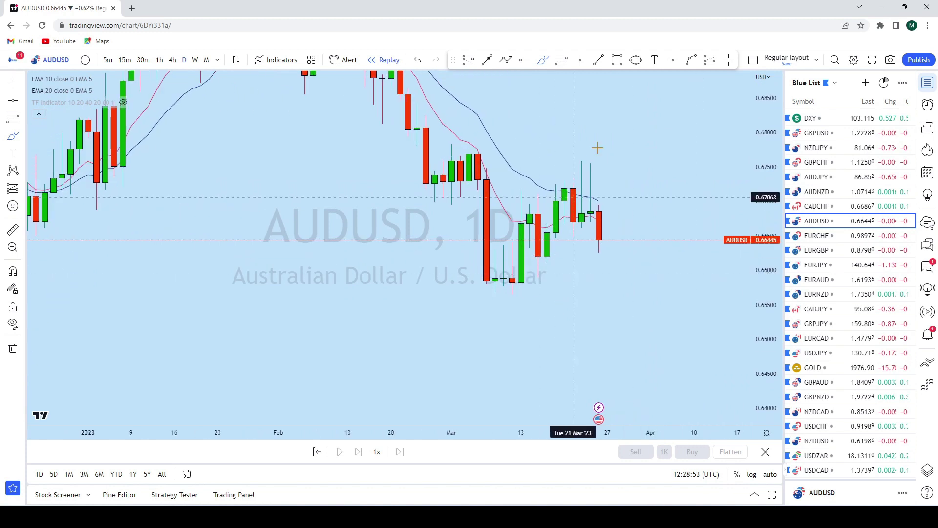
# Draw a rising trend line under the daily lows from about 0.6575 on 13 March to about 0.672, past the latest candle.
pyautogui.click(598, 61)
pyautogui.click(521, 287)
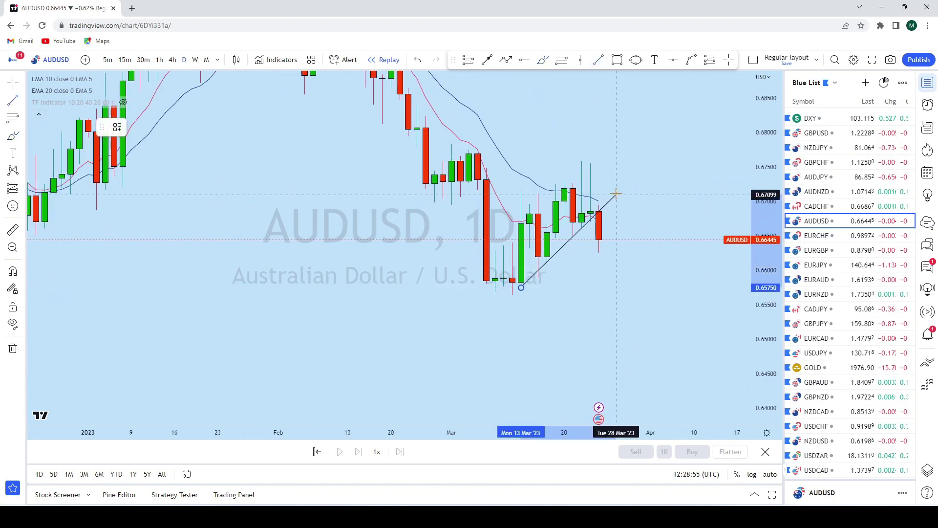
pyautogui.click(622, 186)
# Mark the two latest long upper wicks around 0.676 to 0.678 with Brush strokes, and undo the strokes.
pyautogui.scroll(3, 645, 220)
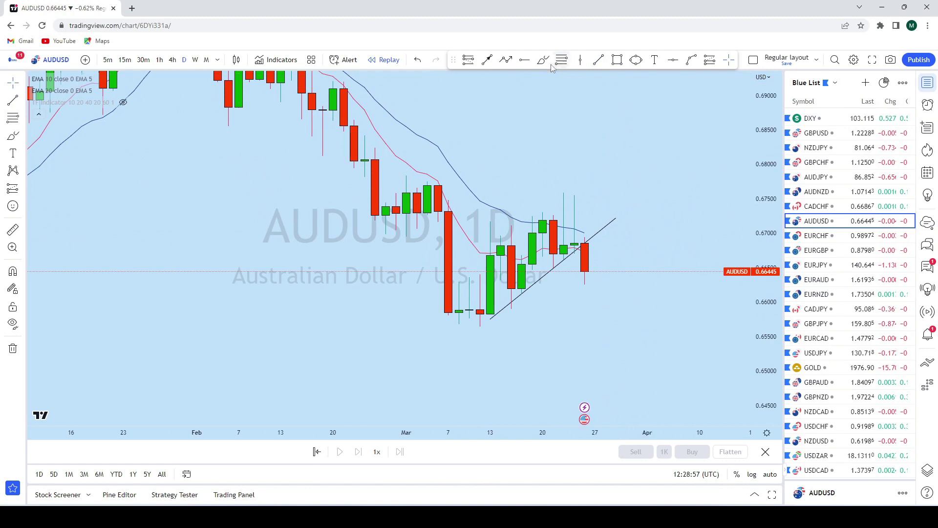
pyautogui.moveTo(581, 182)
pyautogui.mouseDown()
pyautogui.moveTo(554, 182)
pyautogui.moveTo(572, 206)
pyautogui.moveTo(552, 179)
pyautogui.mouseUp()
pyautogui.hotkey('ctrl', 'z')
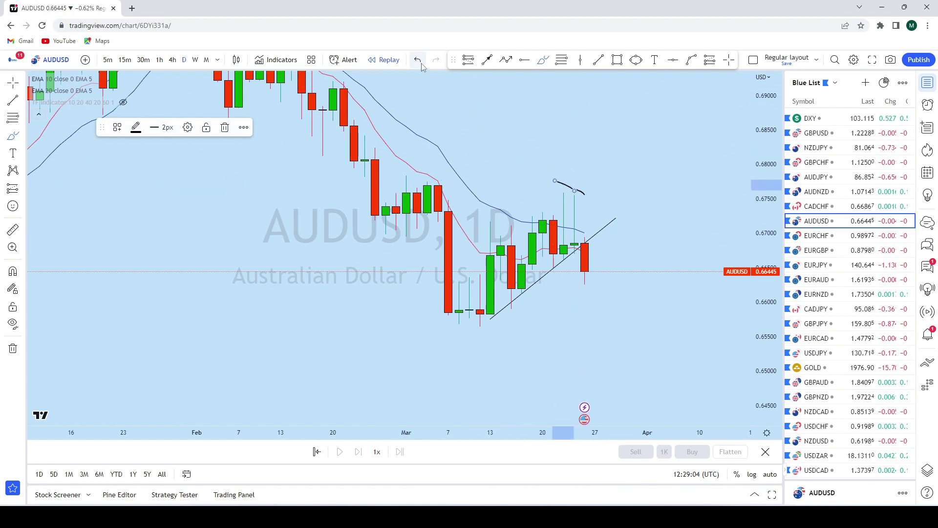
pyautogui.click(417, 60)
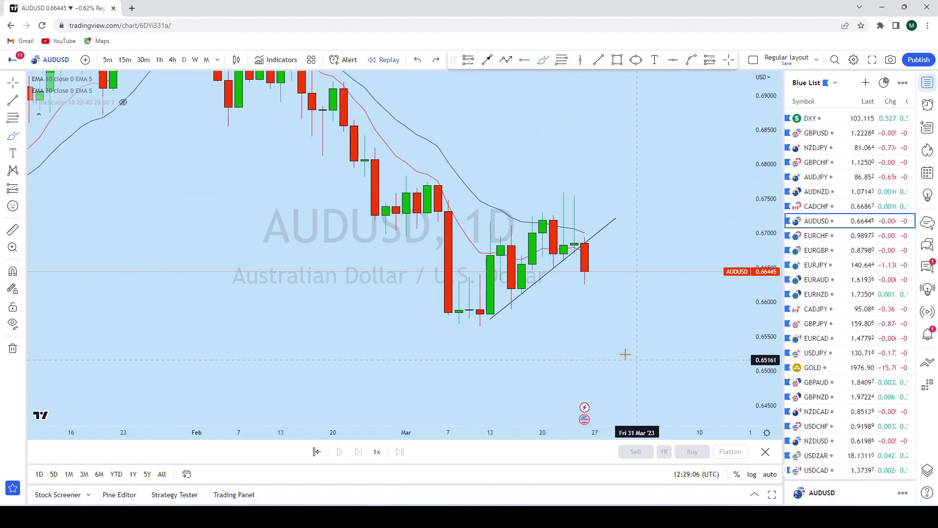
# Switch the AUDUSD chart to the 4-hour timeframe and enlarge the candles around the trend line.
pyautogui.click(172, 59)
pyautogui.scroll(-5, 538, 140)
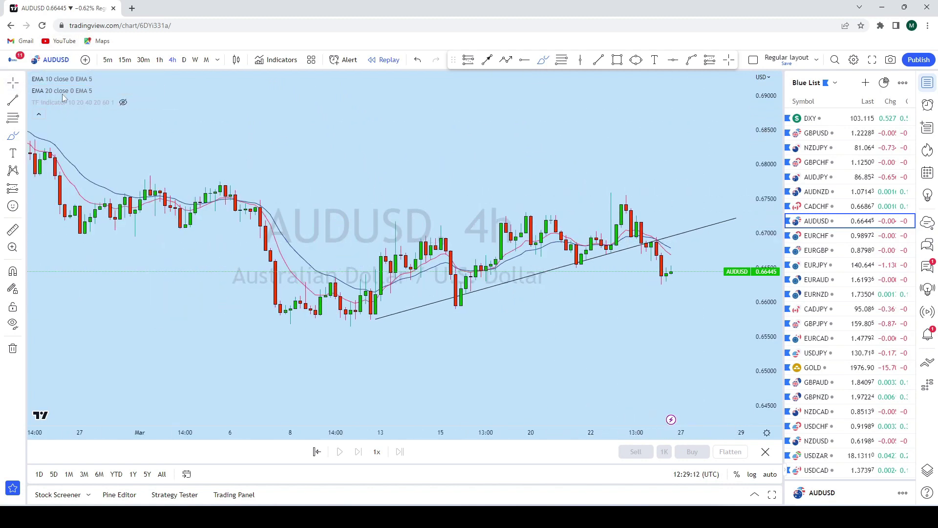
pyautogui.scroll(2, 592, 142)
pyautogui.scroll(2, 718, 215)
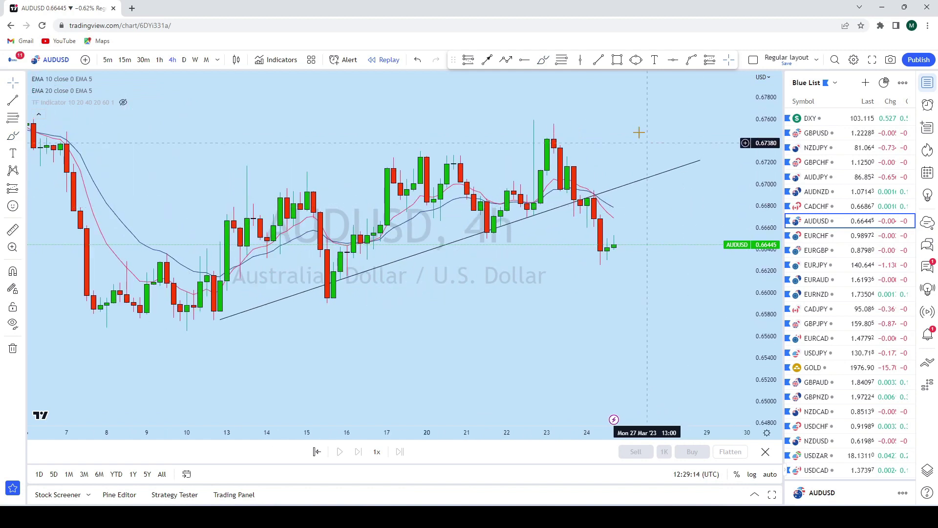
# Trace the recent 4-hour swing highs and lows around the trend line with the Brush, and undo the strokes.
pyautogui.click(542, 59)
pyautogui.moveTo(494, 239)
pyautogui.mouseDown()
pyautogui.moveTo(542, 196)
pyautogui.moveTo(540, 223)
pyautogui.mouseUp()
pyautogui.moveTo(547, 157)
pyautogui.mouseDown()
pyautogui.moveTo(572, 210)
pyautogui.moveTo(593, 192)
pyautogui.moveTo(603, 261)
pyautogui.mouseUp()
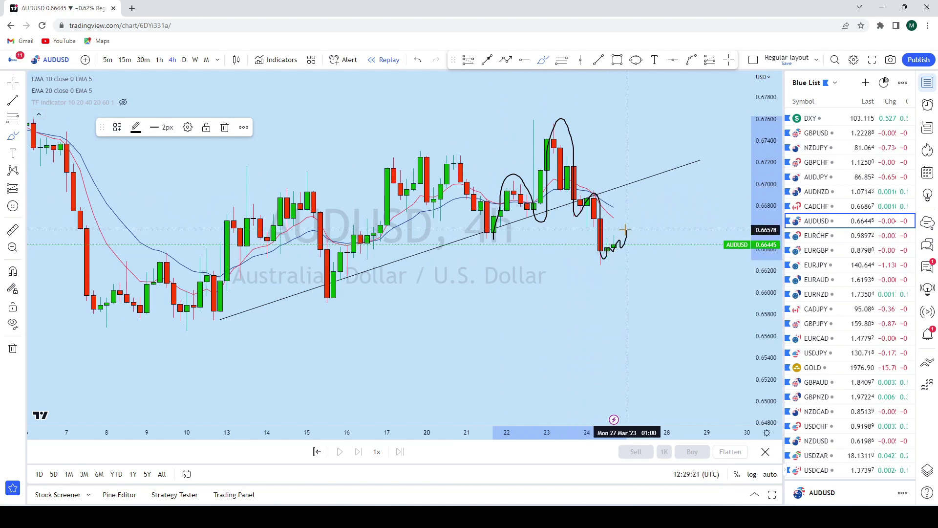
pyautogui.hotkey('ctrl', 'z')
pyautogui.hotkey('ctrl', 'z')
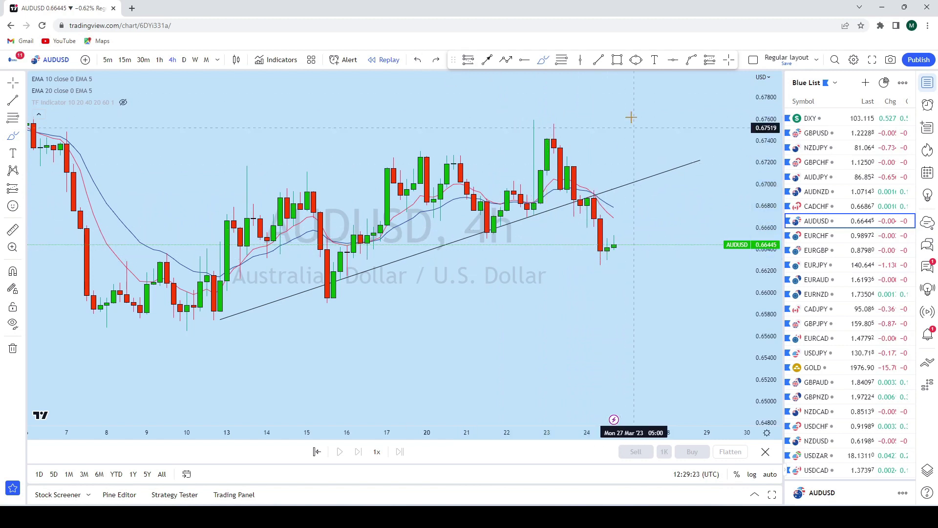
# Sketch a projected fall to a support line at about 0.658 and a rise to about 0.677 with the Brush, and undo the strokes.
pyautogui.moveTo(593, 187)
pyautogui.mouseDown()
pyautogui.moveTo(607, 259)
pyautogui.moveTo(620, 241)
pyautogui.moveTo(633, 286)
pyautogui.mouseUp()
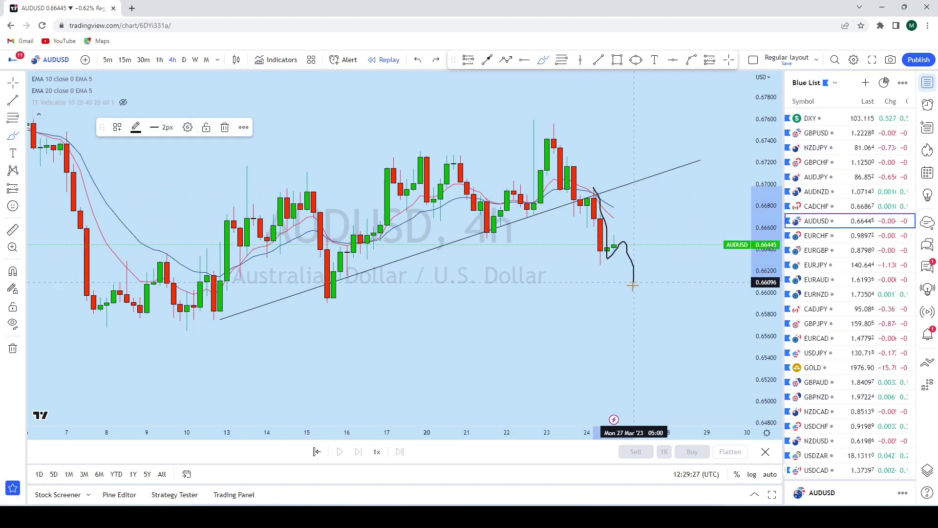
pyautogui.moveTo(334, 298)
pyautogui.mouseDown()
pyautogui.moveTo(727, 308)
pyautogui.moveTo(631, 310)
pyautogui.moveTo(654, 288)
pyautogui.moveTo(681, 114)
pyautogui.moveTo(667, 116)
pyautogui.mouseUp()
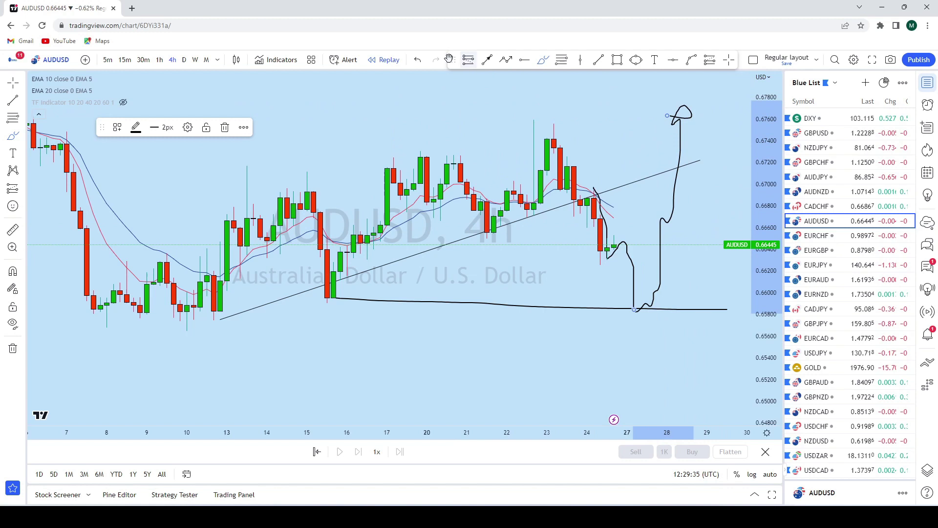
pyautogui.click(419, 59)
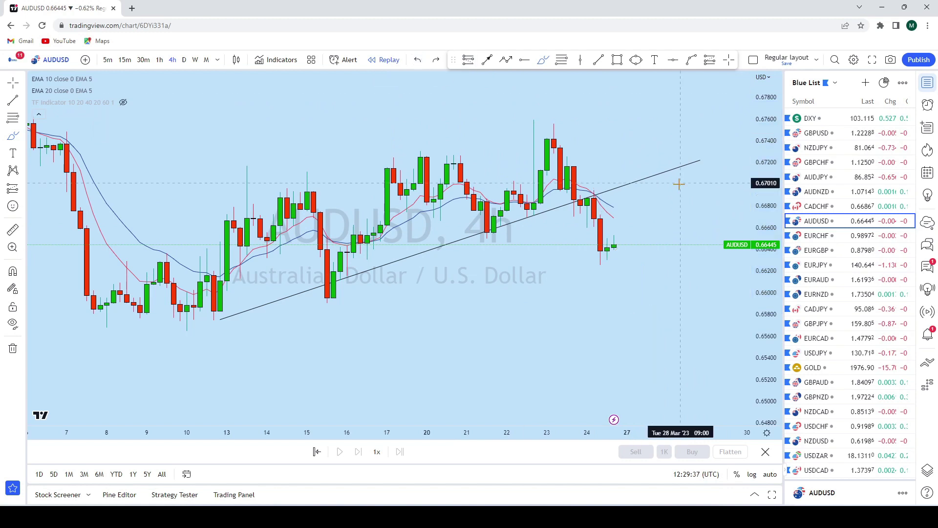
# Draw an ellipse from about 0.6646 to 0.6666 just above and beside the latest 4-hour candle.
pyautogui.scroll(3, 680, 181)
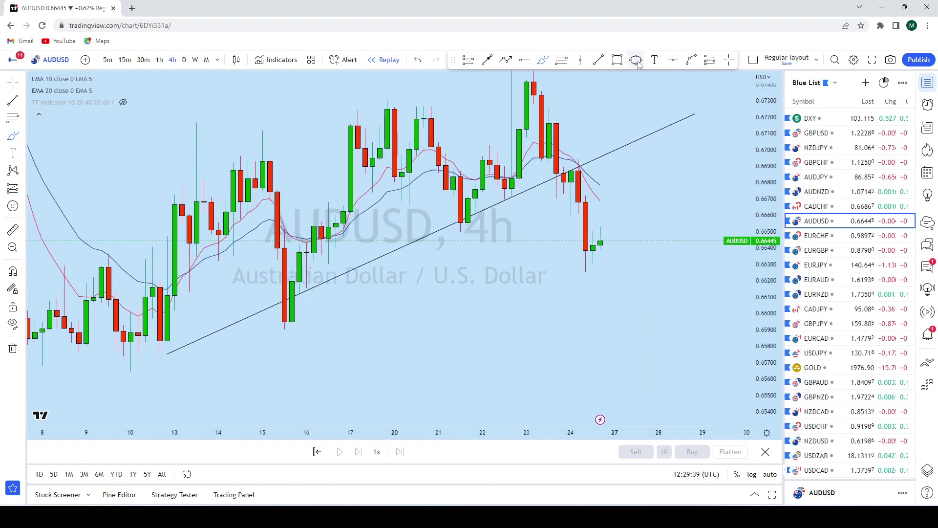
pyautogui.click(638, 62)
pyautogui.click(622, 237)
pyautogui.click(623, 205)
pyautogui.click(644, 203)
pyautogui.moveTo(674, 195); pyautogui.dragTo(631, 160)
# Draw an arrow from the ellipse at about 0.6664 down to about 0.6578.
pyautogui.click(487, 60)
pyautogui.moveTo(579, 173); pyautogui.dragTo(608, 312)
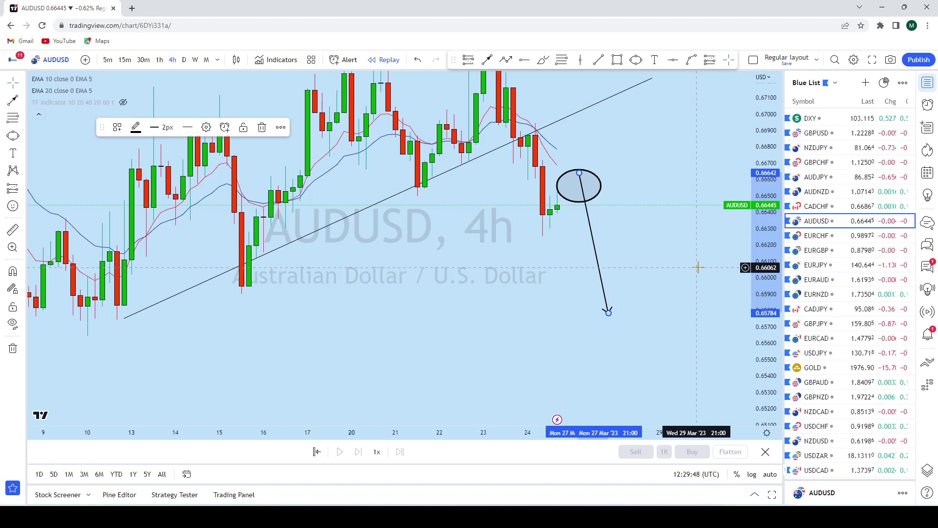
pyautogui.scroll(-2, 698, 267)
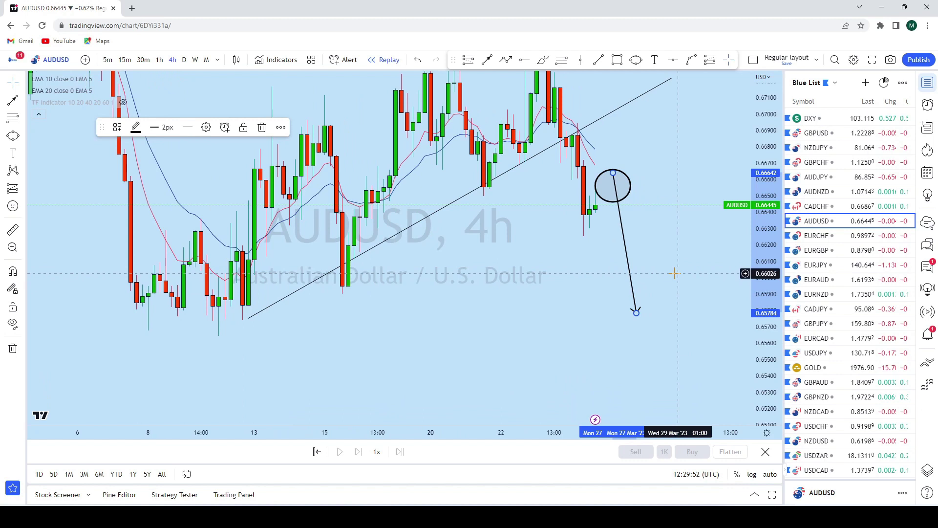
pyautogui.scroll(1, 674, 272)
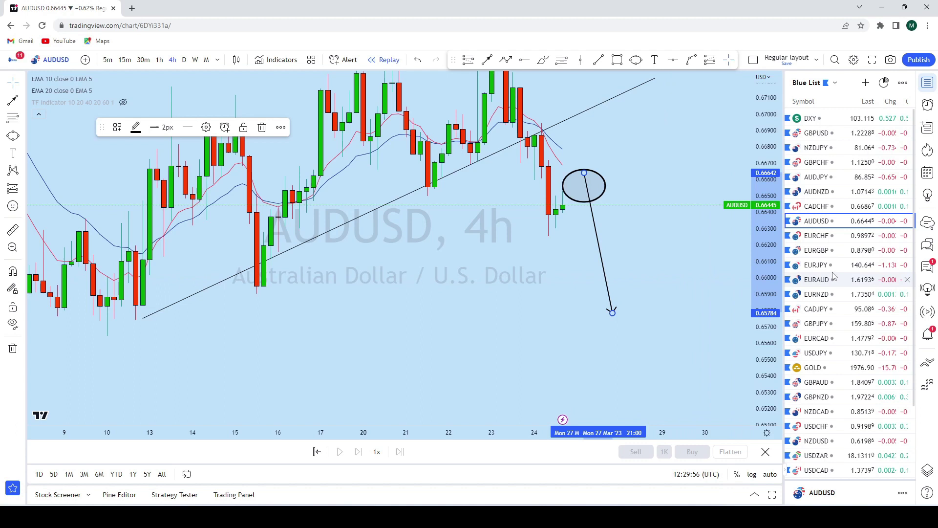
# Open the EURCHF chart on the monthly timeframe and bring the latest candles into view.
pyautogui.click(840, 239)
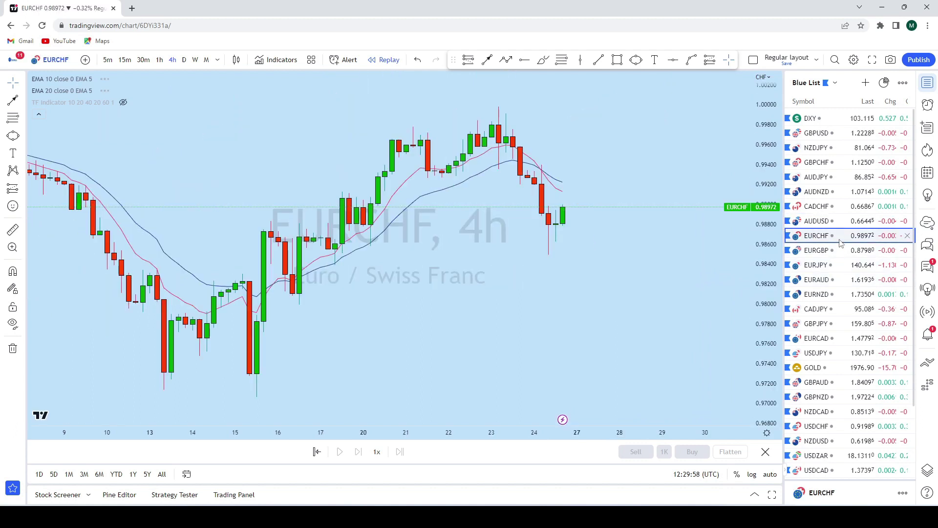
pyautogui.click(206, 60)
pyautogui.moveTo(762, 190); pyautogui.dragTo(760, 259)
pyautogui.scroll(-4, 694, 272)
pyautogui.scroll(2, 696, 276)
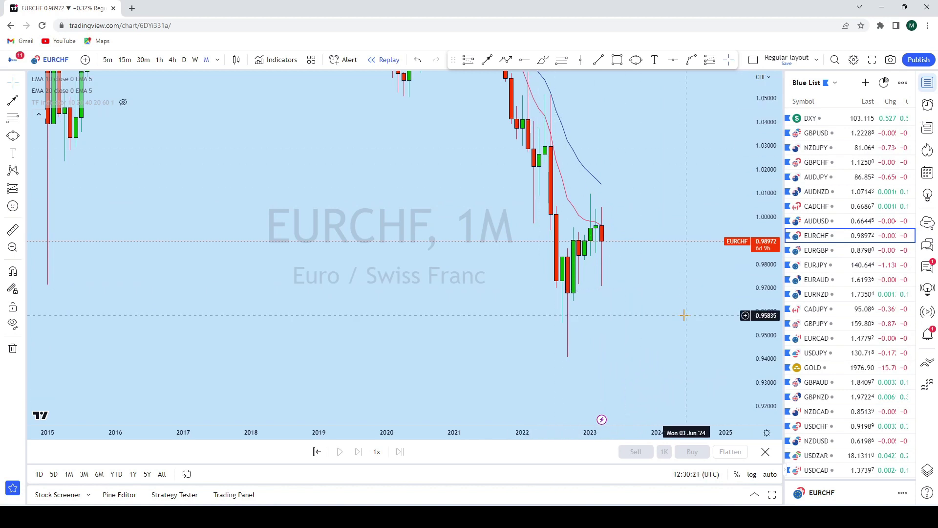
# Switch the EURCHF chart to the weekly timeframe and enlarge the latest candles.
pyautogui.click(195, 60)
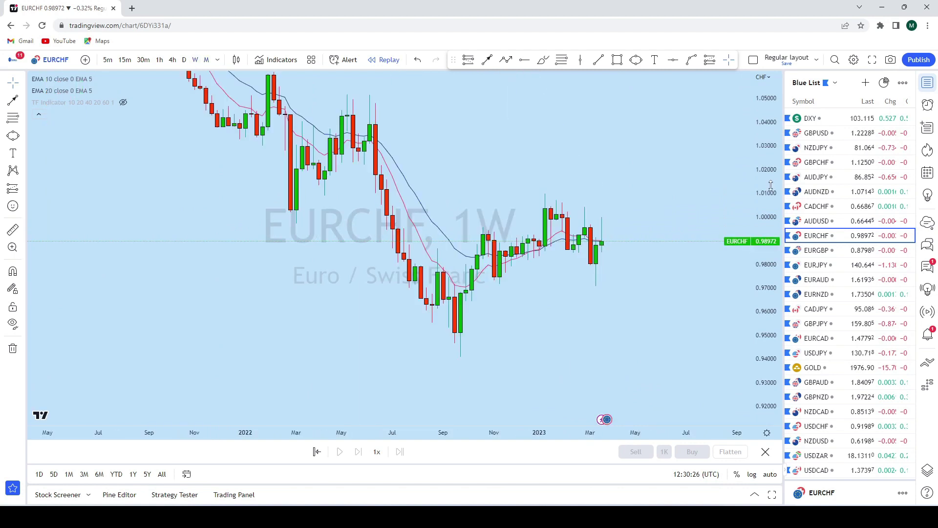
pyautogui.scroll(3, 733, 146)
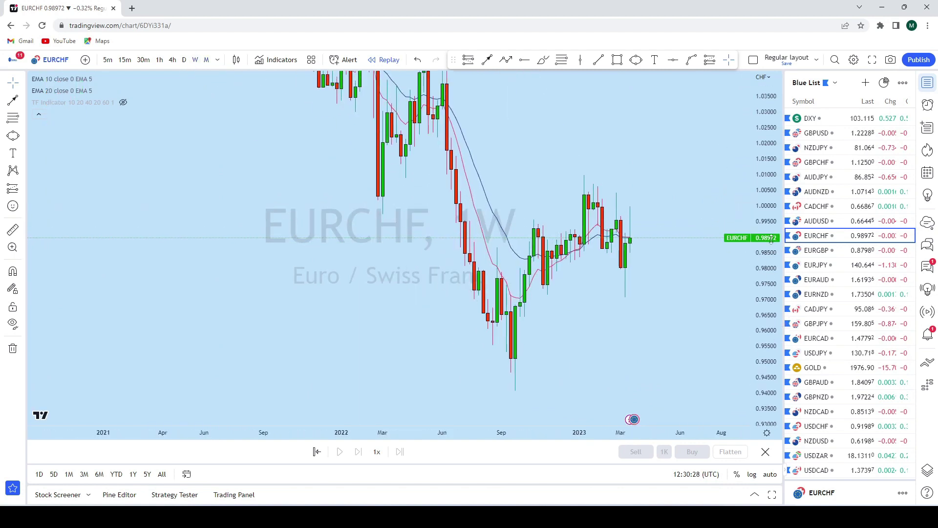
# Draw a descending trend line across the 2023 weekly highs from about 1.0063 in early January down to about 0.9766.
pyautogui.click(598, 59)
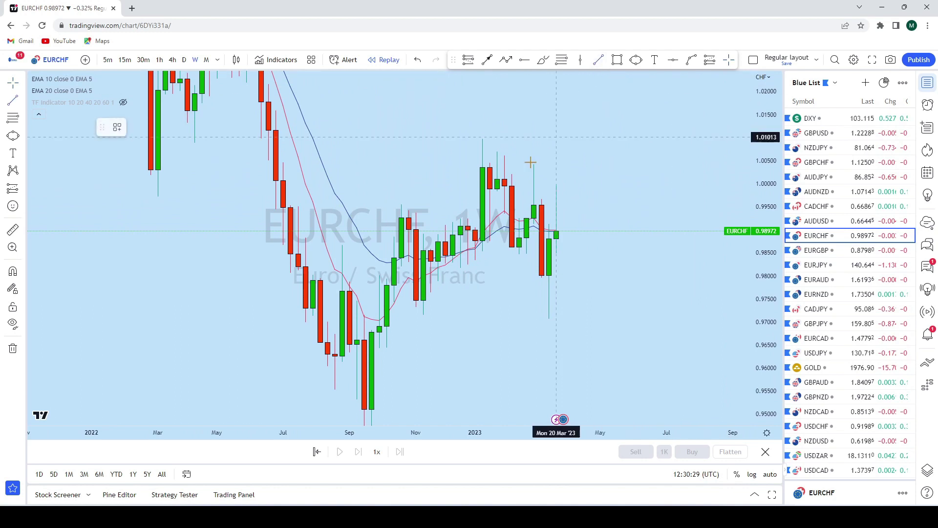
pyautogui.click(475, 155)
pyautogui.click(655, 291)
pyautogui.moveTo(634, 202); pyautogui.dragTo(662, 209)
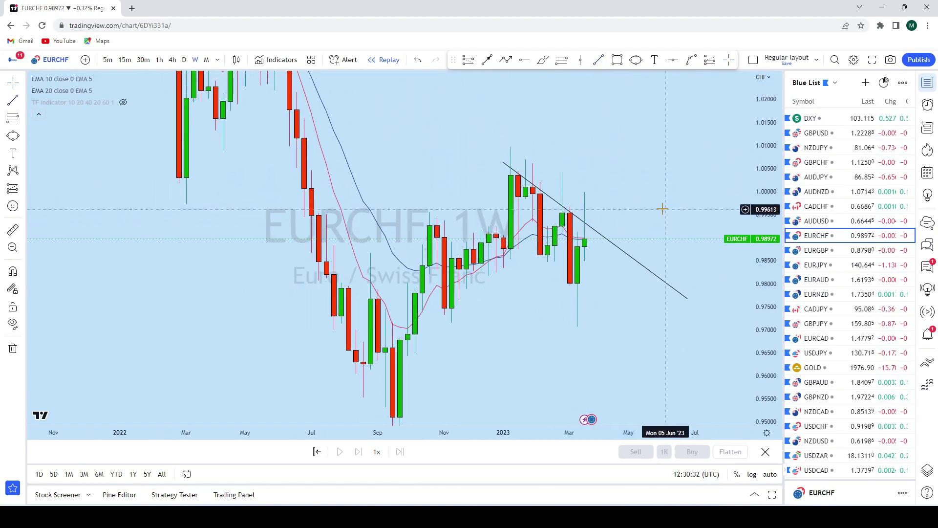
# Brush temporary marks on the trend line's touch points and a vertical stroke over the latest weekly candle, undoing them.
pyautogui.click(542, 60)
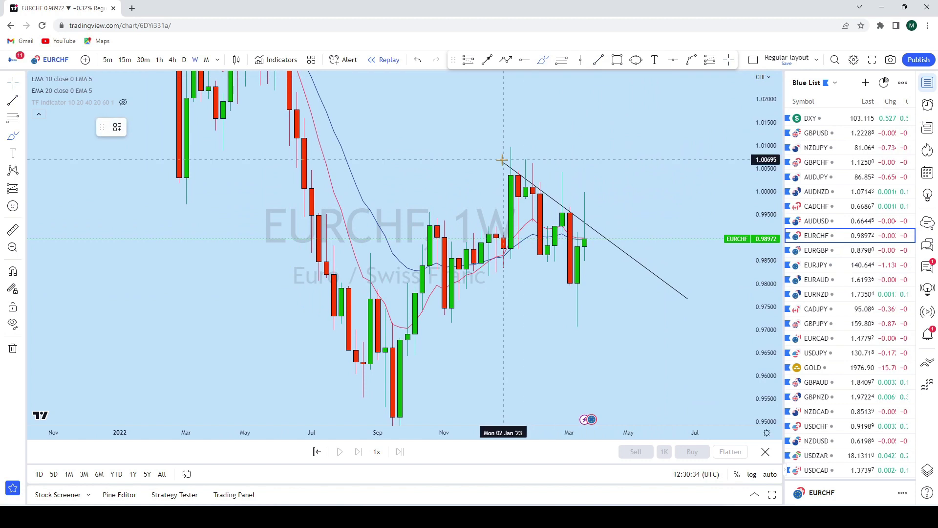
pyautogui.moveTo(509, 166); pyautogui.dragTo(515, 167)
pyautogui.moveTo(555, 198)
pyautogui.mouseDown()
pyautogui.moveTo(540, 205)
pyautogui.moveTo(548, 198)
pyautogui.moveTo(569, 212)
pyautogui.mouseUp()
pyautogui.click(418, 59)
pyautogui.click(418, 60)
pyautogui.click(418, 59)
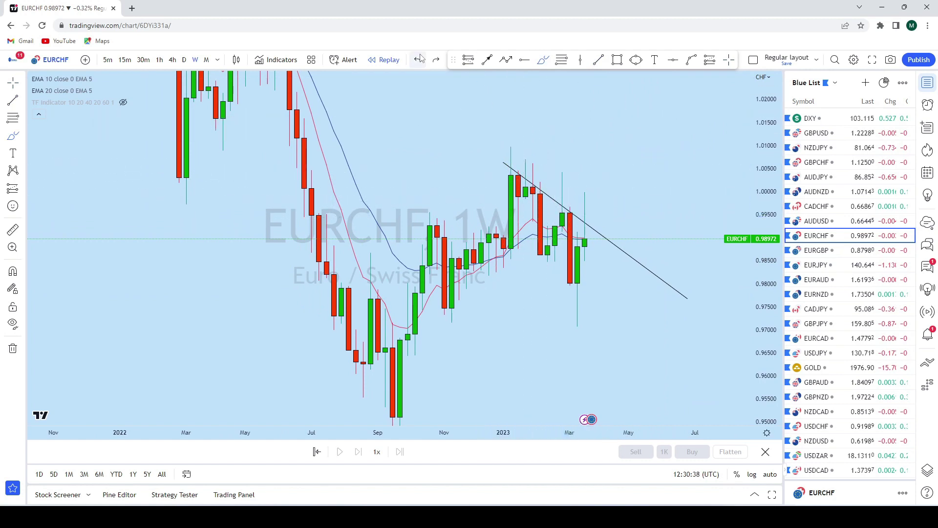
pyautogui.moveTo(585, 194); pyautogui.dragTo(584, 226)
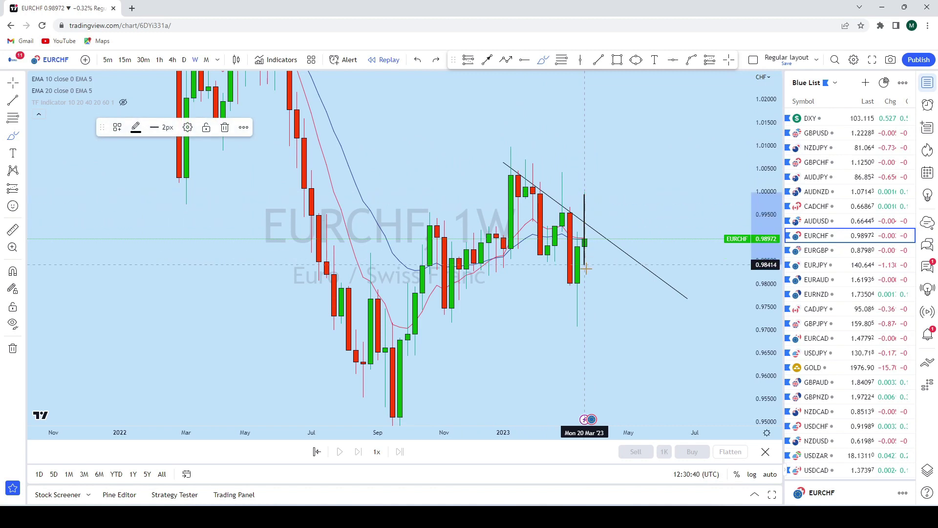
pyautogui.click(418, 59)
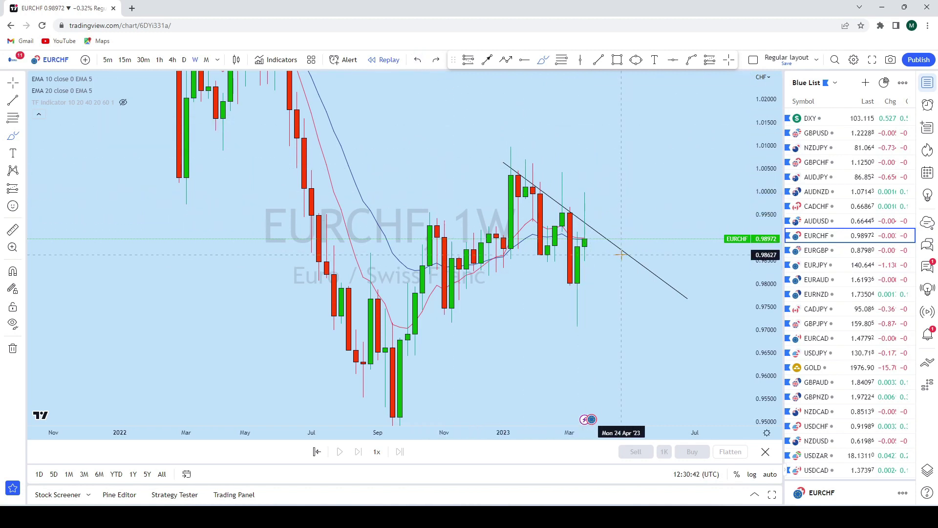
# Sketch a freehand projected drop from the latest weekly candle to about 0.960 and undo it.
pyautogui.click(585, 241)
pyautogui.moveTo(602, 238)
pyautogui.mouseDown()
pyautogui.moveTo(615, 365)
pyautogui.moveTo(635, 374)
pyautogui.mouseUp()
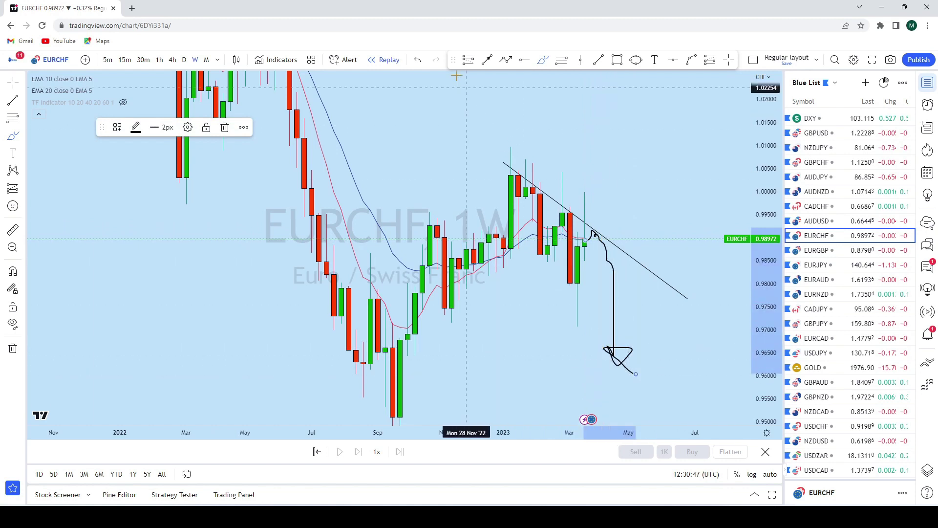
pyautogui.click(418, 59)
# Switch the EURCHF chart to the daily timeframe and enlarge the latest candles.
pyautogui.click(184, 59)
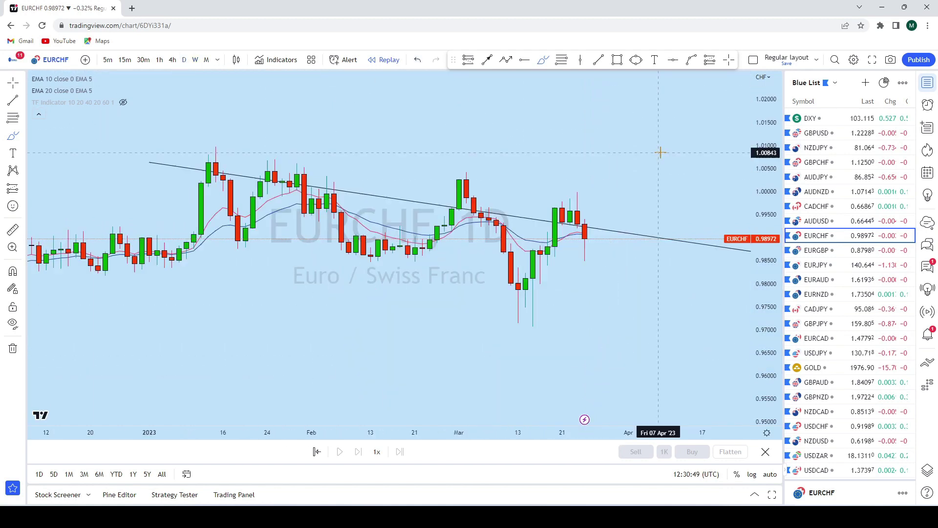
pyautogui.scroll(-1, 688, 182)
pyautogui.scroll(2, 694, 200)
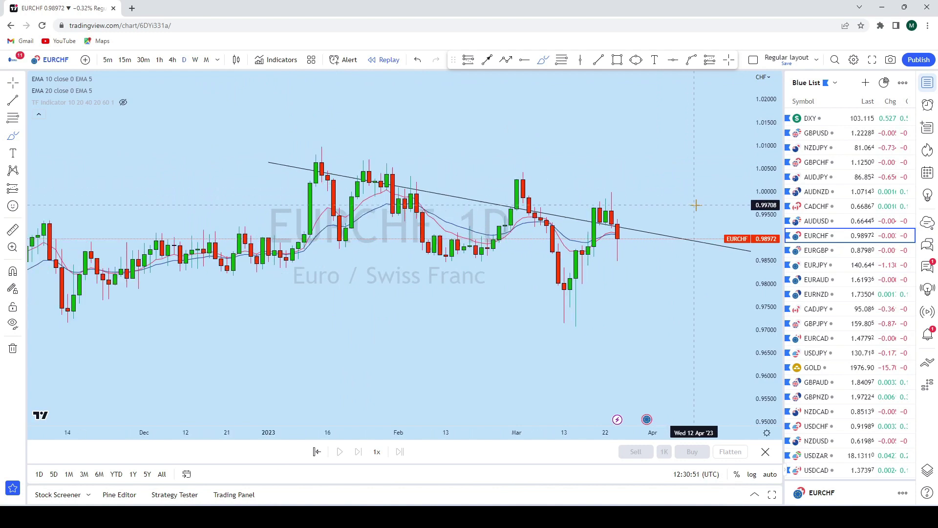
pyautogui.moveTo(766, 300); pyautogui.dragTo(762, 149)
pyautogui.scroll(2, 659, 153)
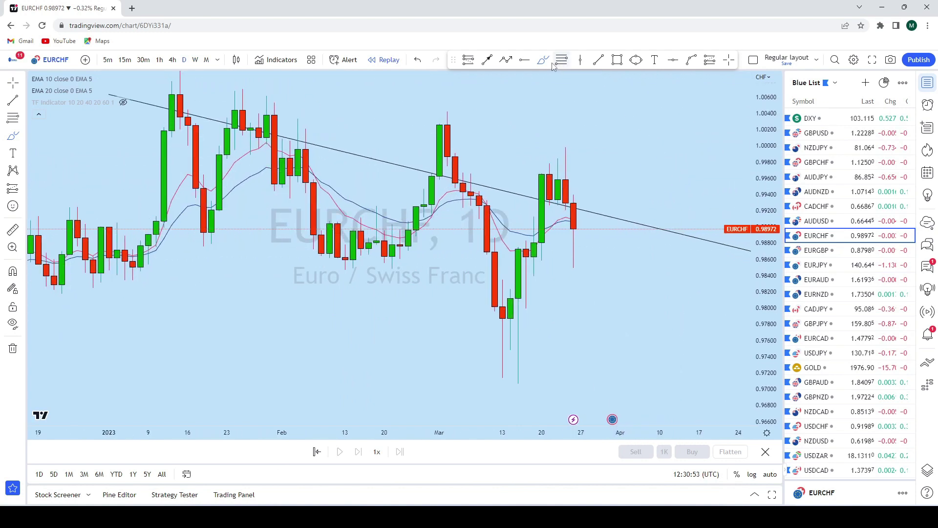
# Brush strokes over the daily candles from 20 March and circle the recent wick high near 1.0000, undoing the marks.
pyautogui.moveTo(542, 244); pyautogui.dragTo(544, 159)
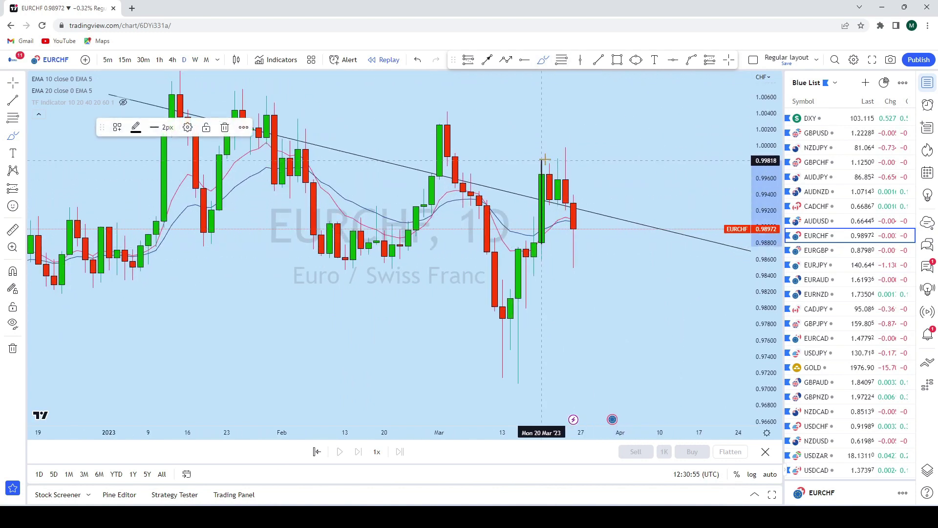
pyautogui.moveTo(559, 194)
pyautogui.mouseDown()
pyautogui.moveTo(565, 176)
pyautogui.moveTo(581, 300)
pyautogui.mouseUp()
pyautogui.click(418, 59)
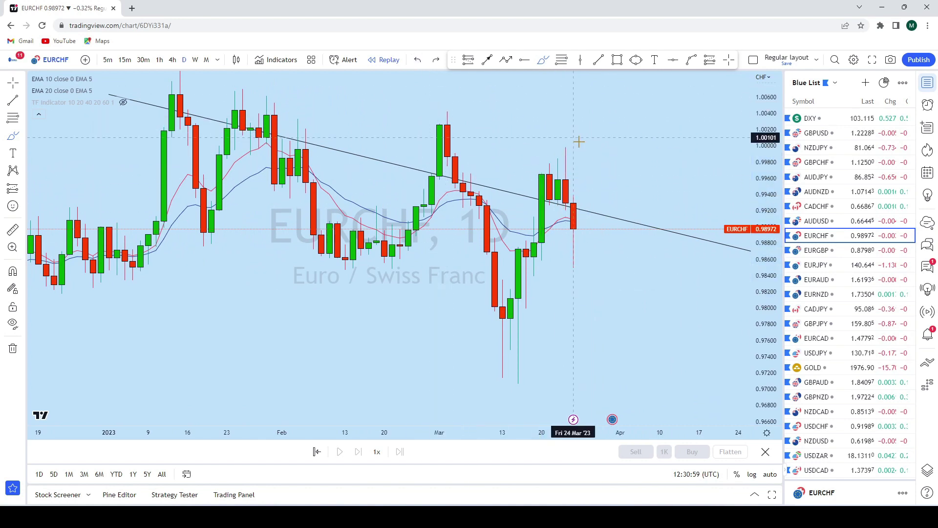
pyautogui.scroll(1, 591, 159)
pyautogui.moveTo(561, 147)
pyautogui.mouseDown()
pyautogui.moveTo(538, 142)
pyautogui.moveTo(549, 142)
pyautogui.moveTo(547, 221)
pyautogui.mouseUp()
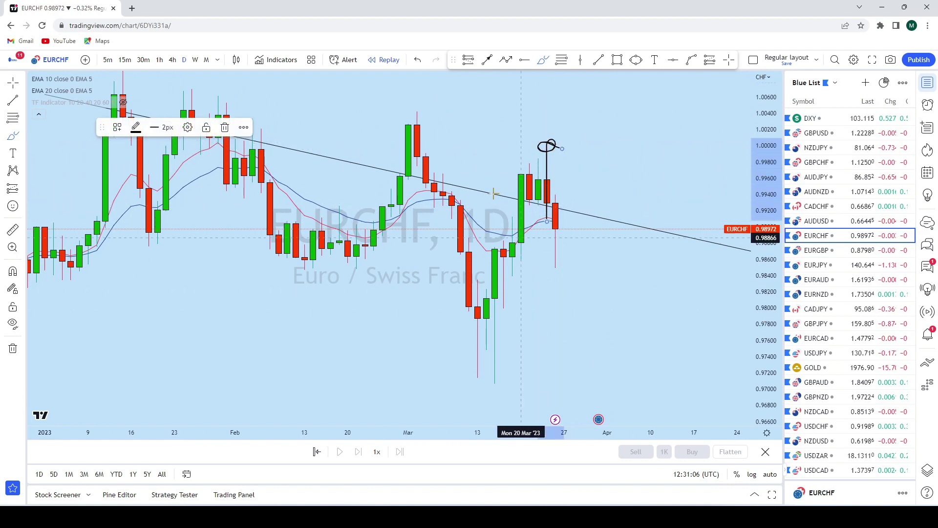
pyautogui.click(418, 59)
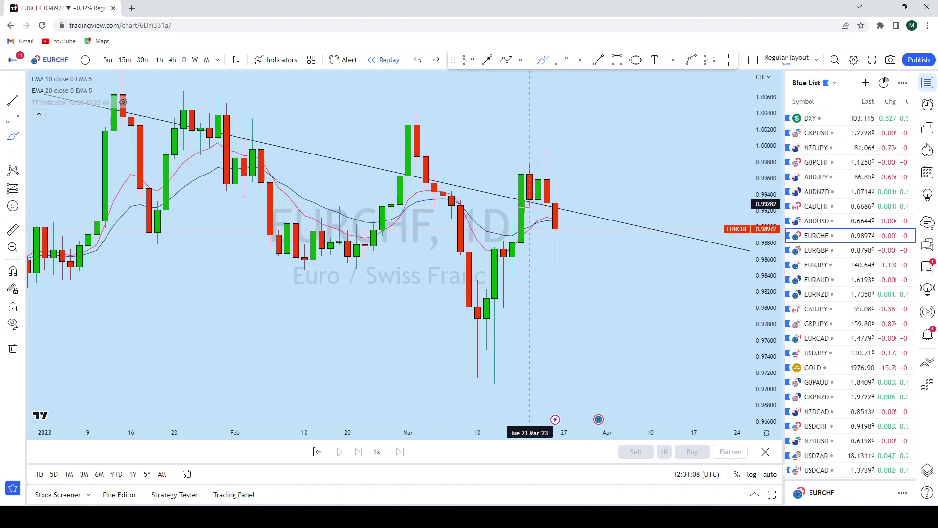
# Sketch a freehand break-and-retest pattern falling to about 0.969 beside the latest daily candles and undo it.
pyautogui.moveTo(608, 298)
pyautogui.mouseDown()
pyautogui.moveTo(639, 267)
pyautogui.moveTo(650, 343)
pyautogui.moveTo(668, 283)
pyautogui.mouseUp()
pyautogui.moveTo(610, 284)
pyautogui.mouseDown()
pyautogui.moveTo(702, 282)
pyautogui.moveTo(695, 346)
pyautogui.moveTo(720, 397)
pyautogui.mouseUp()
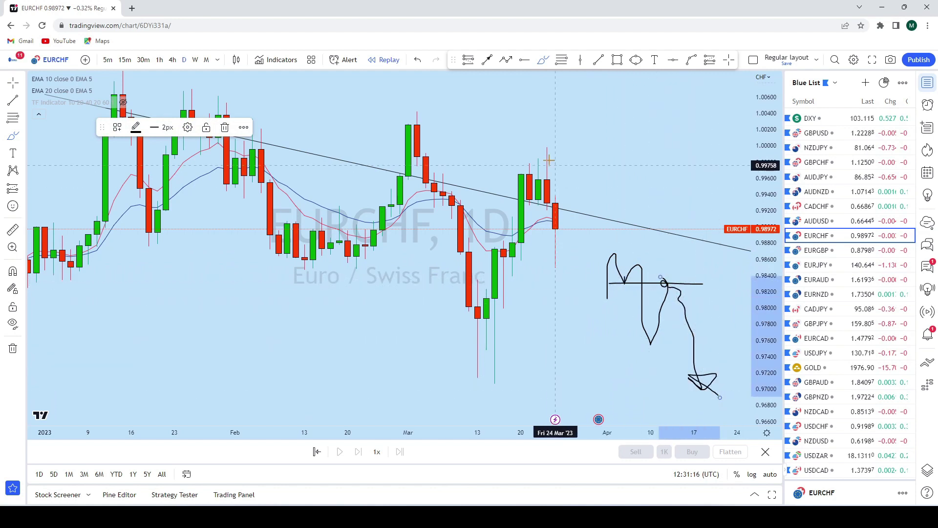
pyautogui.click(417, 61)
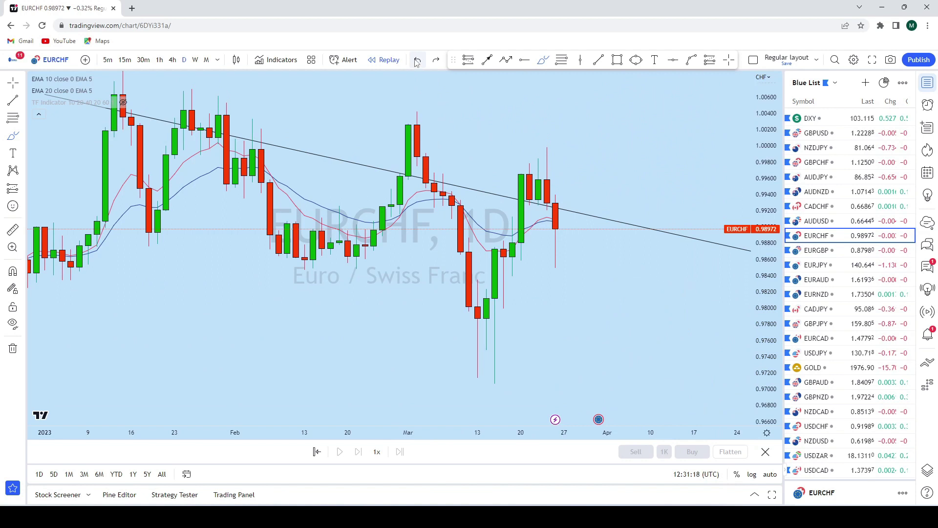
# Switch the EURCHF chart to the 4-hour timeframe and enlarge the latest candles around the trend line.
pyautogui.click(172, 61)
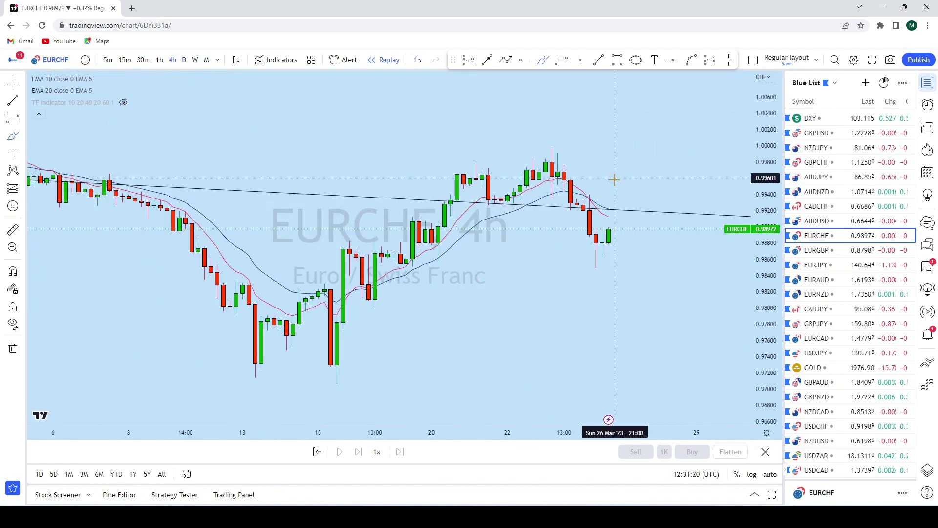
pyautogui.scroll(-2, 650, 174)
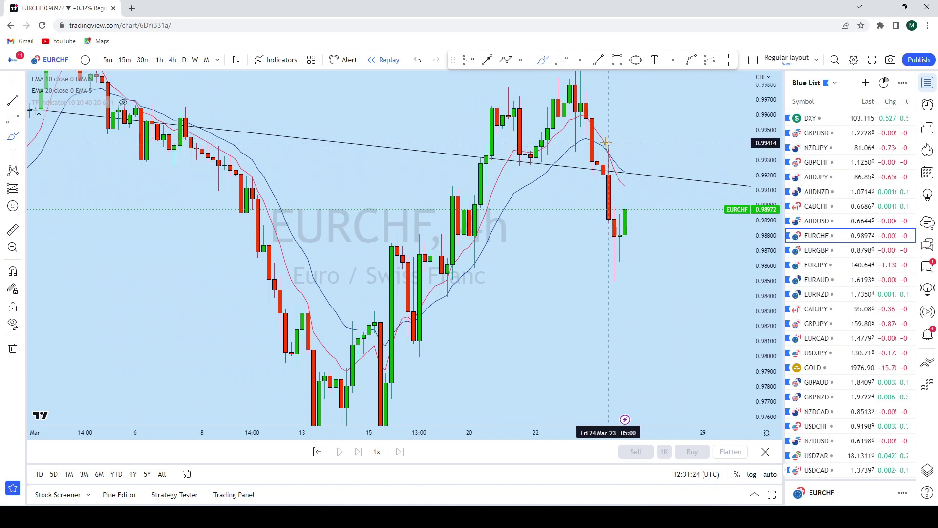
# Brush a vertical stroke over the large bearish 4-hour candle below the trend line and undo it.
pyautogui.moveTo(607, 145); pyautogui.dragTo(609, 148)
pyautogui.moveTo(608, 216); pyautogui.dragTo(609, 229)
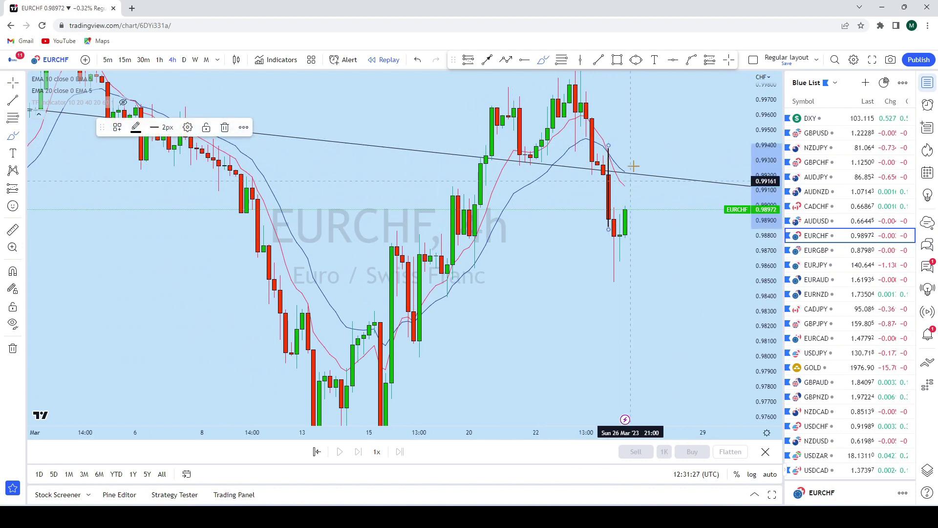
pyautogui.click(418, 60)
# Sketch a pullback from the latest 4-hour candle to the trend line, circle the line's touch points, and undo the marks.
pyautogui.scroll(2, 603, 184)
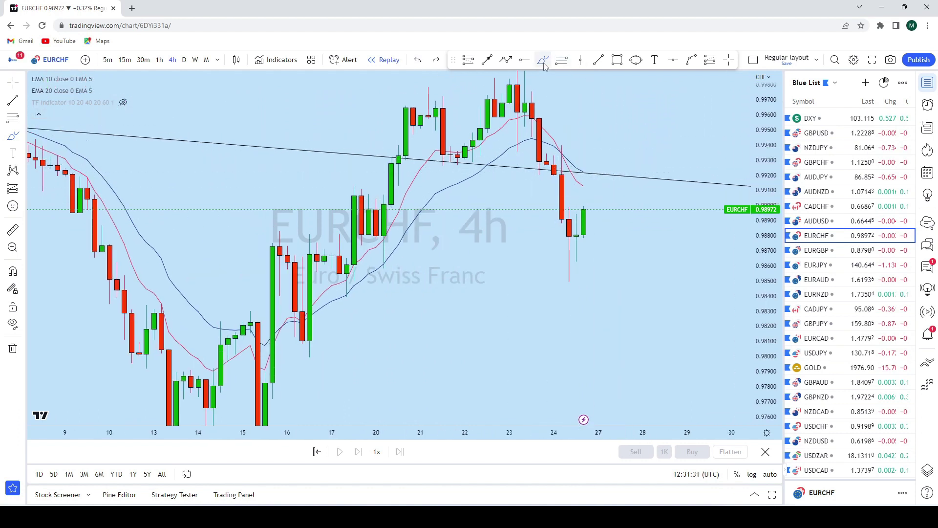
pyautogui.click(592, 202)
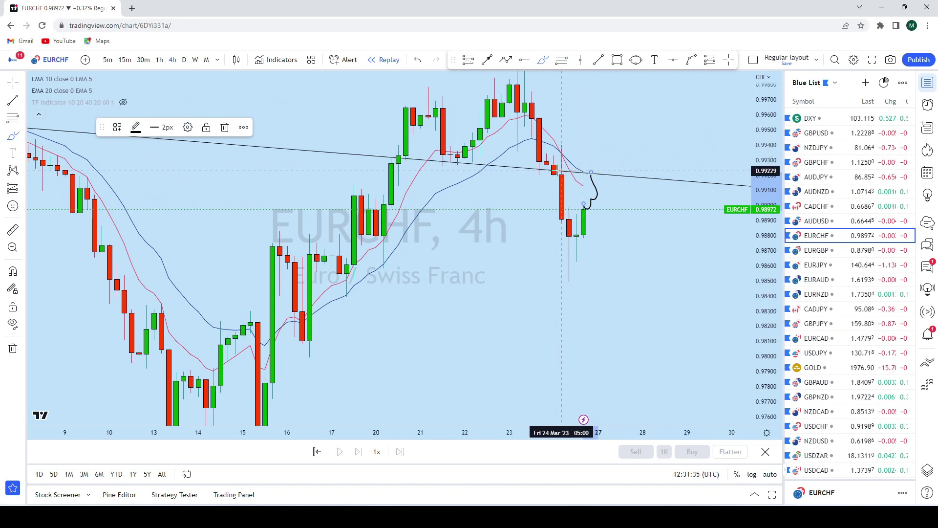
pyautogui.moveTo(456, 164); pyautogui.dragTo(462, 163)
pyautogui.moveTo(529, 168); pyautogui.dragTo(580, 167)
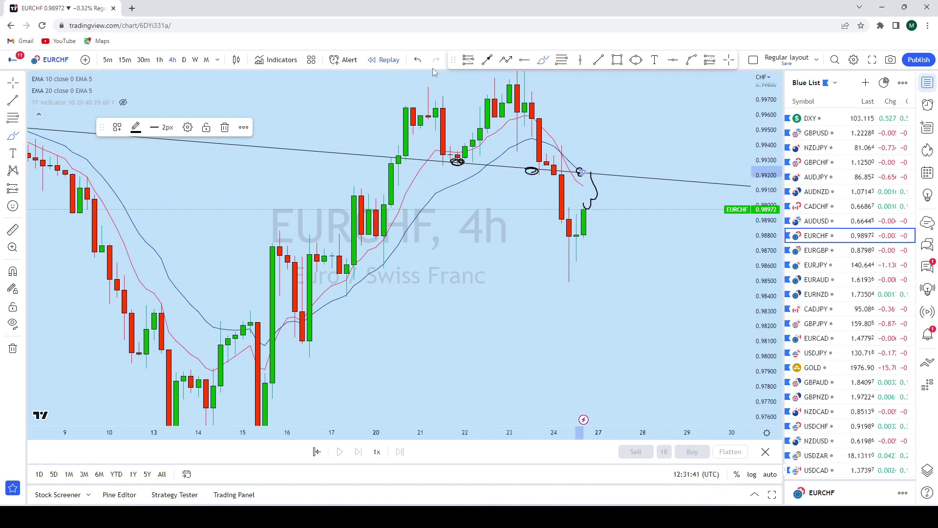
pyautogui.click(419, 60)
pyautogui.click(419, 60)
# Draw an ellipse from about 0.9912 to 0.9929 on the trend line just above and beside the latest 4-hour candle.
pyautogui.click(635, 59)
pyautogui.moveTo(583, 171)
pyautogui.mouseDown()
pyautogui.moveTo(619, 167)
pyautogui.moveTo(620, 186)
pyautogui.mouseUp()
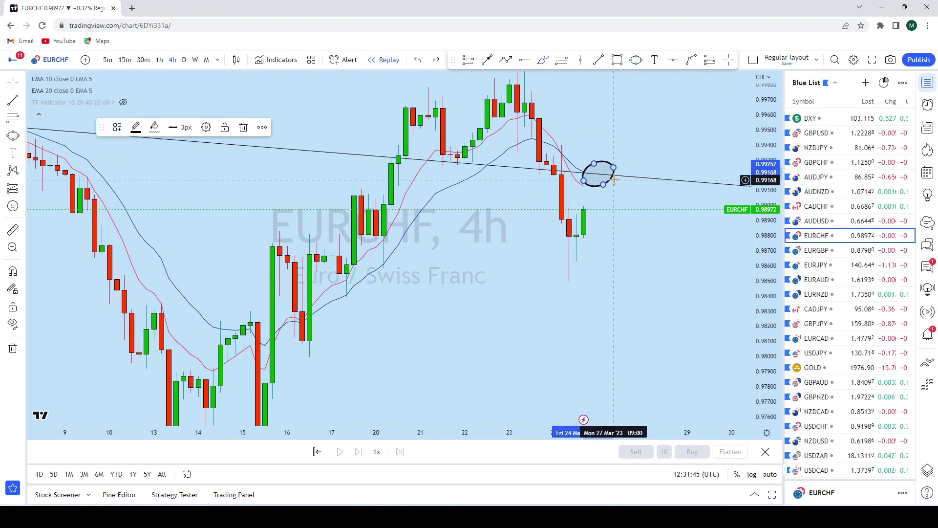
# Draw an arrow from the ellipse at about 0.9923 down to about 0.9816.
pyautogui.scroll(-3, 620, 161)
pyautogui.click(488, 59)
pyautogui.click(533, 157)
pyautogui.moveTo(582, 284); pyautogui.dragTo(588, 318)
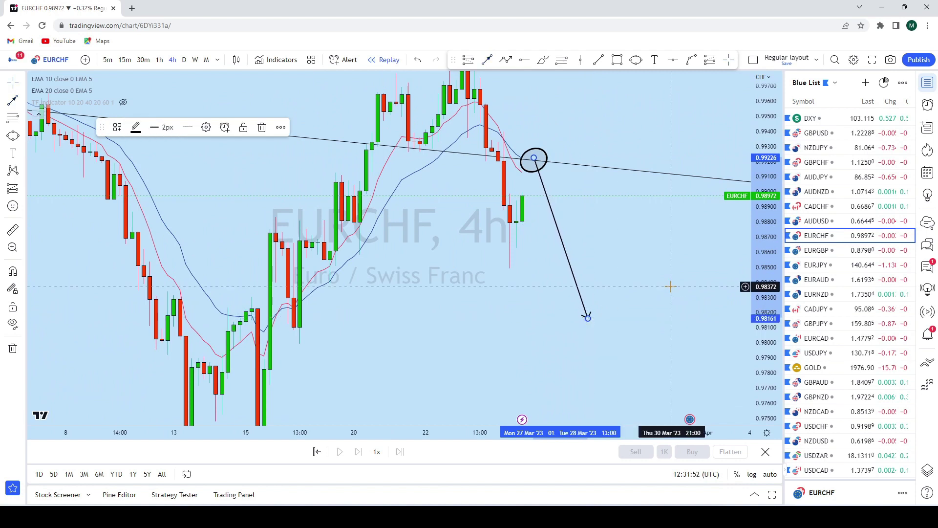
# Open the EURGBP chart on the monthly timeframe and bring the latest candles into view.
pyautogui.press('space')
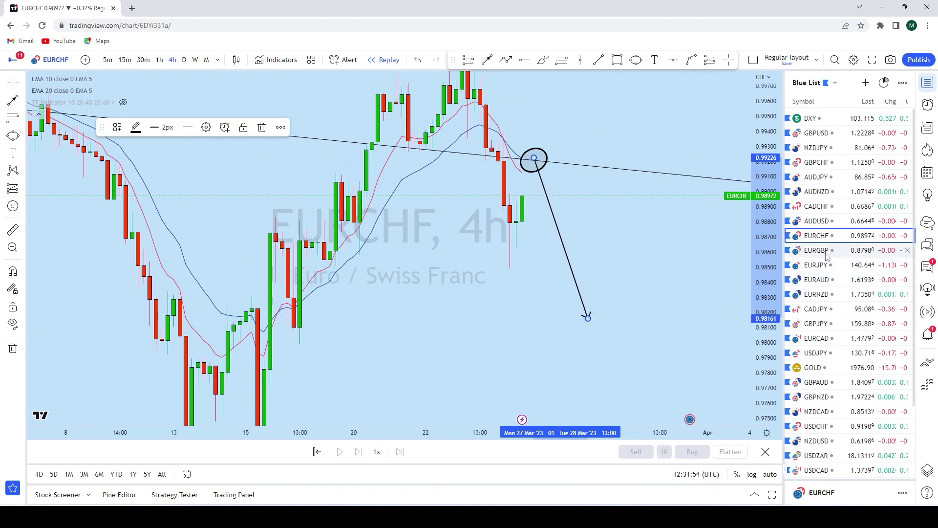
pyautogui.click(206, 60)
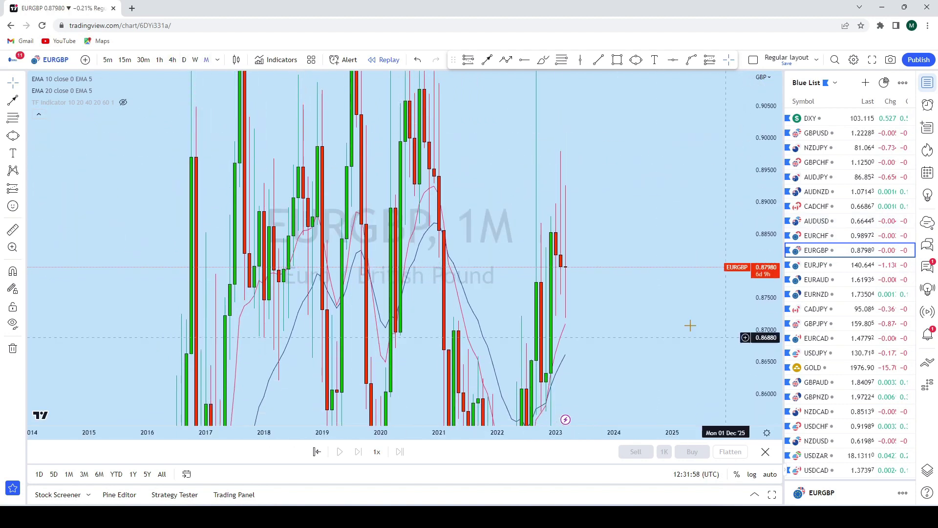
pyautogui.click(24, 84)
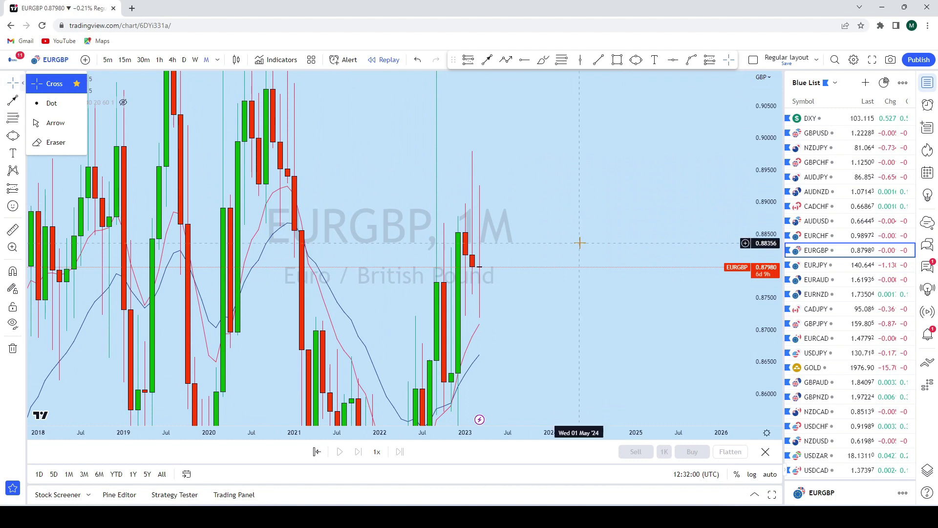
pyautogui.scroll(2, 581, 240)
pyautogui.moveTo(567, 227); pyautogui.dragTo(638, 165)
pyautogui.moveTo(758, 177); pyautogui.dragTo(759, 210)
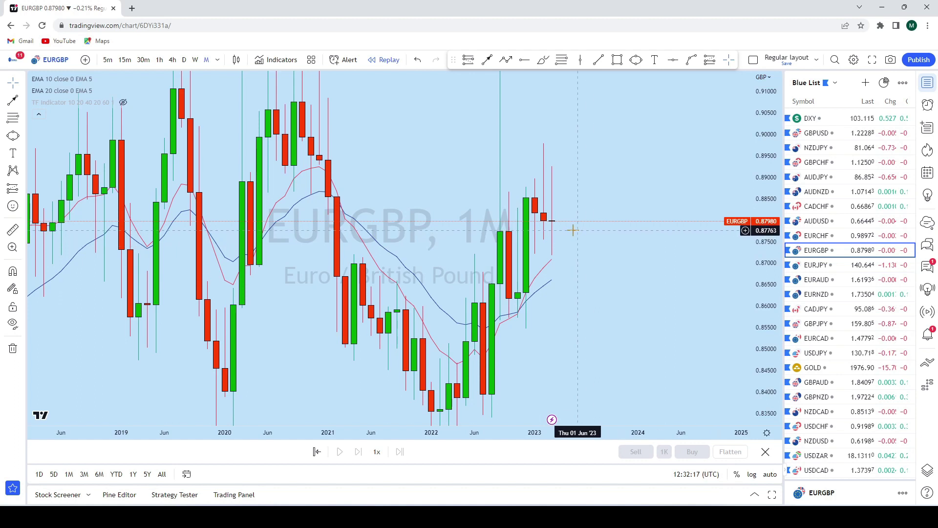
# Switch the EURGBP chart to the weekly timeframe.
pyautogui.click(195, 59)
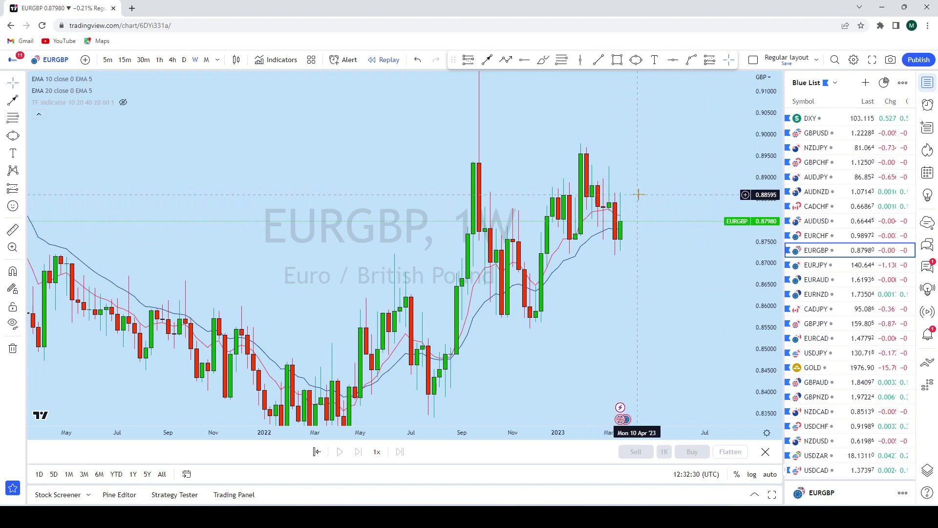
# Circle and trace the early-March upper wick, brush strokes over the latest two weekly candles, and undo the marks.
pyautogui.click(543, 60)
pyautogui.moveTo(614, 163)
pyautogui.mouseDown()
pyautogui.moveTo(605, 162)
pyautogui.moveTo(609, 215)
pyautogui.mouseUp()
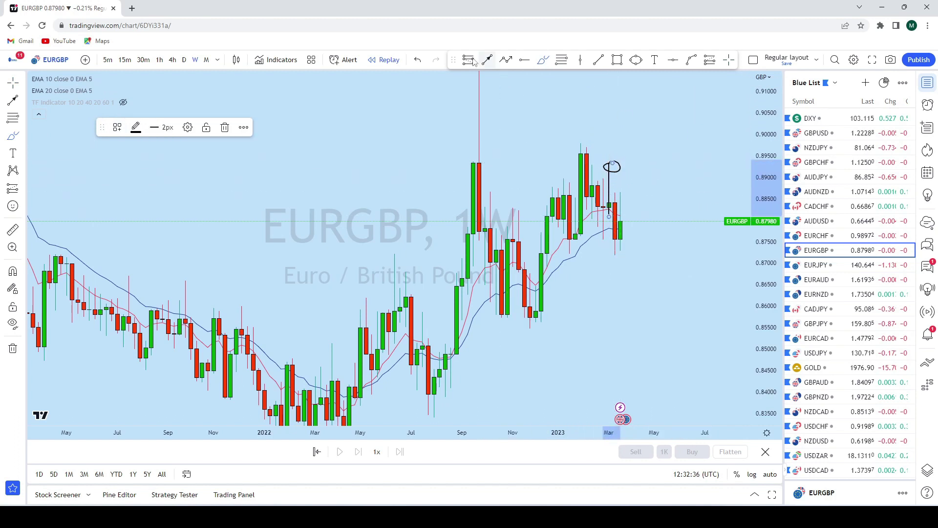
pyautogui.click(419, 60)
pyautogui.moveTo(615, 190); pyautogui.dragTo(619, 258)
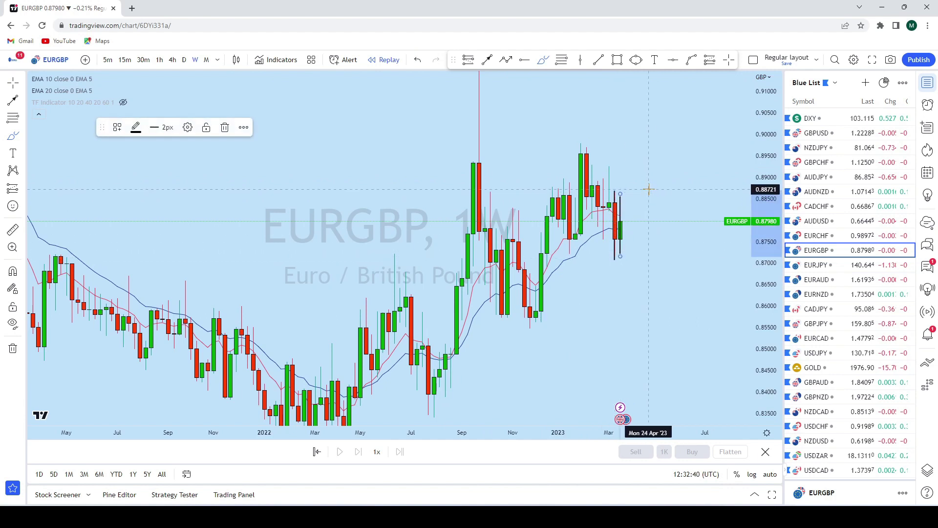
pyautogui.click(418, 60)
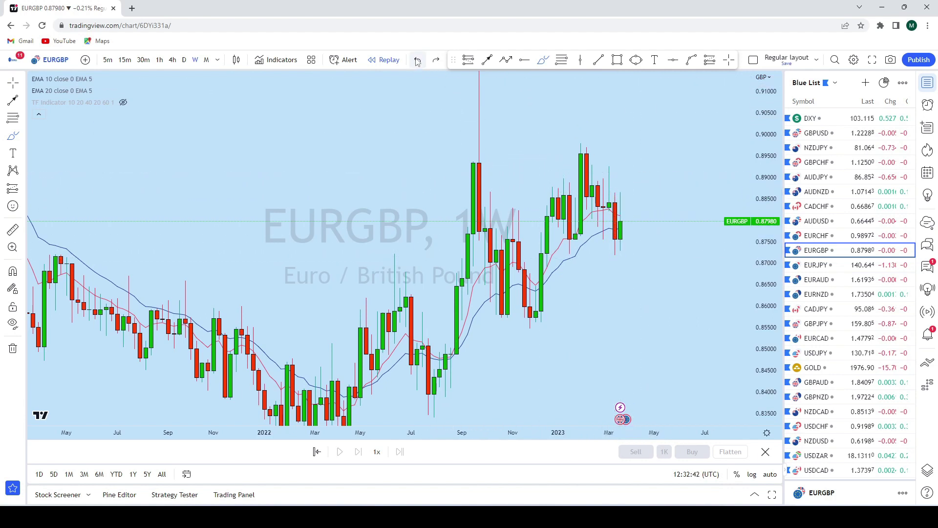
# Sketch a freehand projected drop from the latest weekly EURGBP candle to about 0.862 and undo it.
pyautogui.moveTo(630, 219)
pyautogui.mouseDown()
pyautogui.moveTo(627, 213)
pyautogui.moveTo(648, 293)
pyautogui.moveTo(671, 305)
pyautogui.mouseUp()
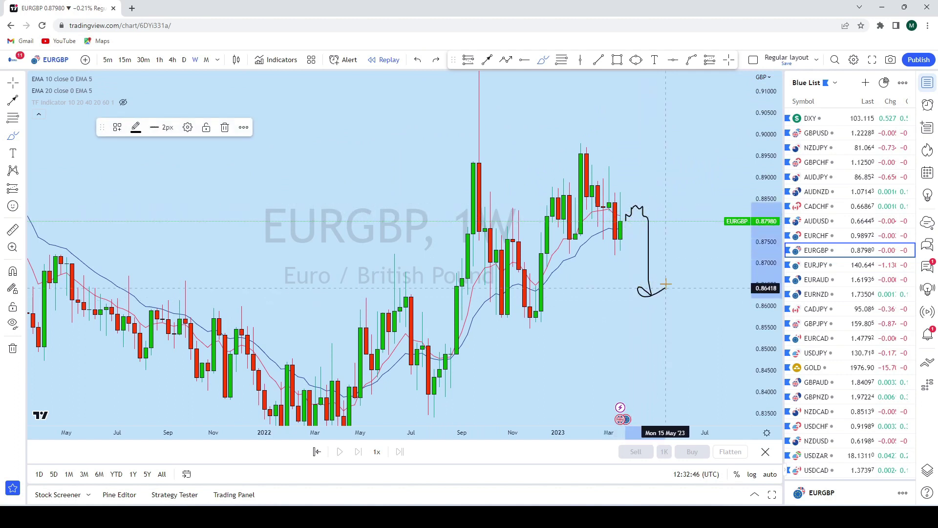
pyautogui.click(418, 61)
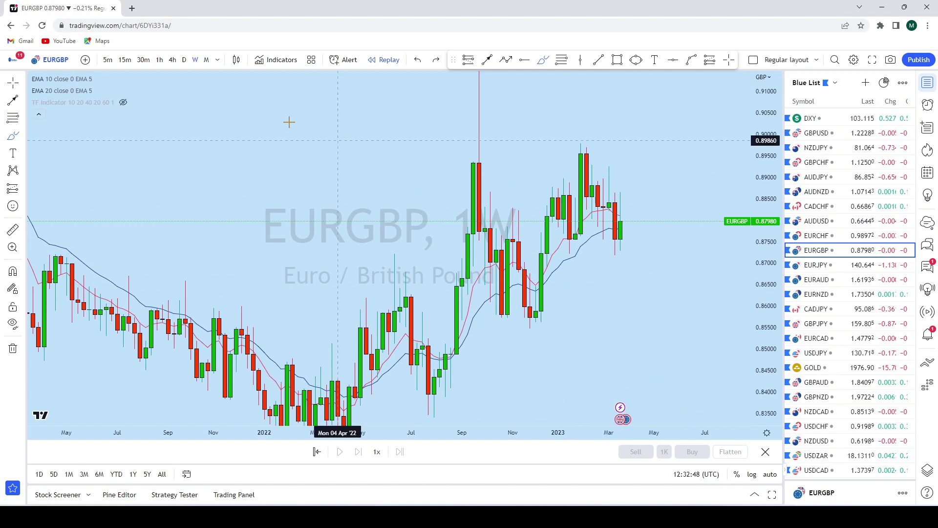
# Switch the EURGBP chart to the daily timeframe.
pyautogui.click(185, 60)
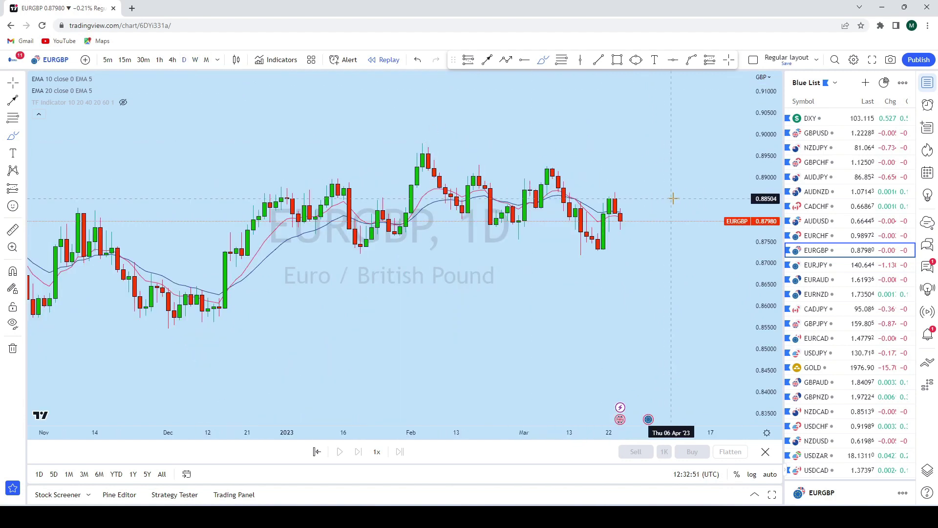
# Draw a descending trend line on the daily EURGBP chart from the 2 February high at about 0.8963 down to about 0.878.
pyautogui.scroll(-6, 690, 200)
pyautogui.scroll(2, 716, 165)
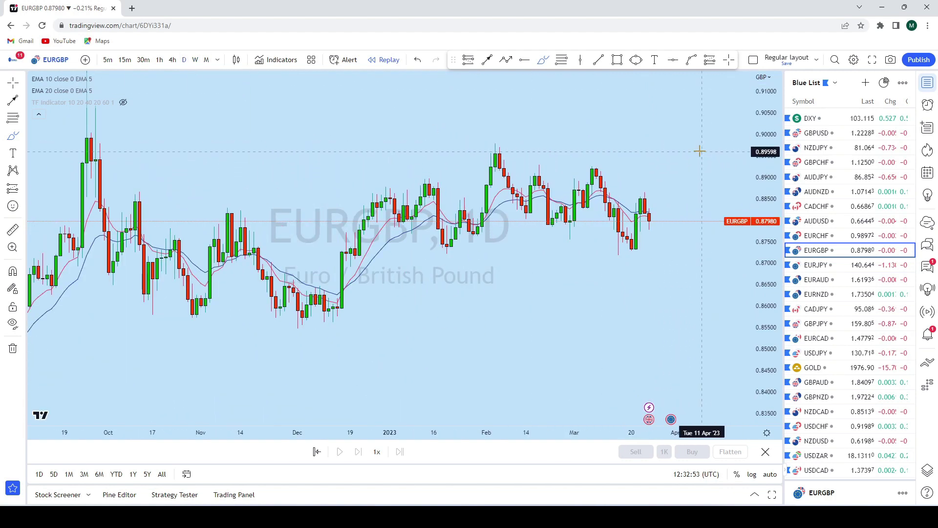
pyautogui.click(600, 61)
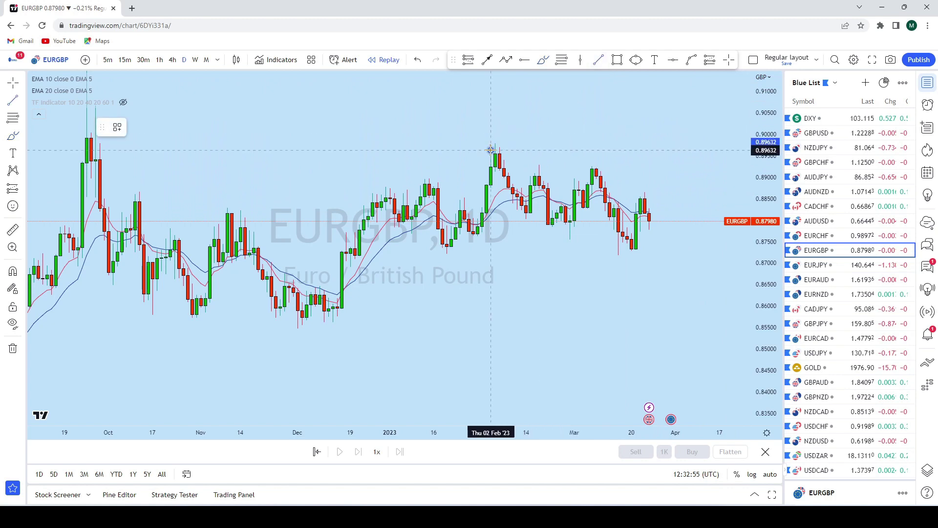
pyautogui.click(491, 150)
pyautogui.click(684, 229)
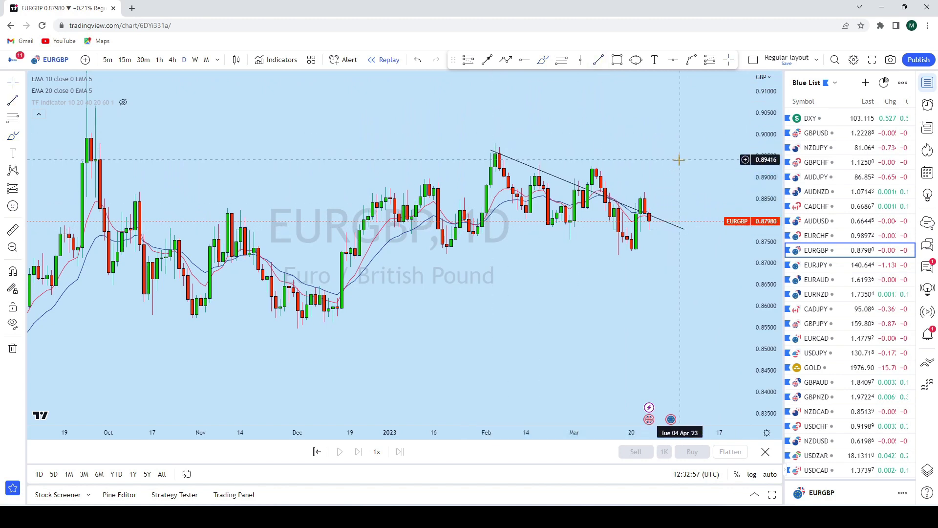
# Circle the early-March daily high, trace the drop to about 0.870 and the rebound to the latest high, and undo the sketch.
pyautogui.moveTo(679, 159); pyautogui.dragTo(659, 184)
pyautogui.click(543, 60)
pyautogui.moveTo(575, 190)
pyautogui.mouseDown()
pyautogui.moveTo(569, 197)
pyautogui.moveTo(584, 193)
pyautogui.moveTo(582, 215)
pyautogui.moveTo(612, 290)
pyautogui.moveTo(630, 216)
pyautogui.mouseUp()
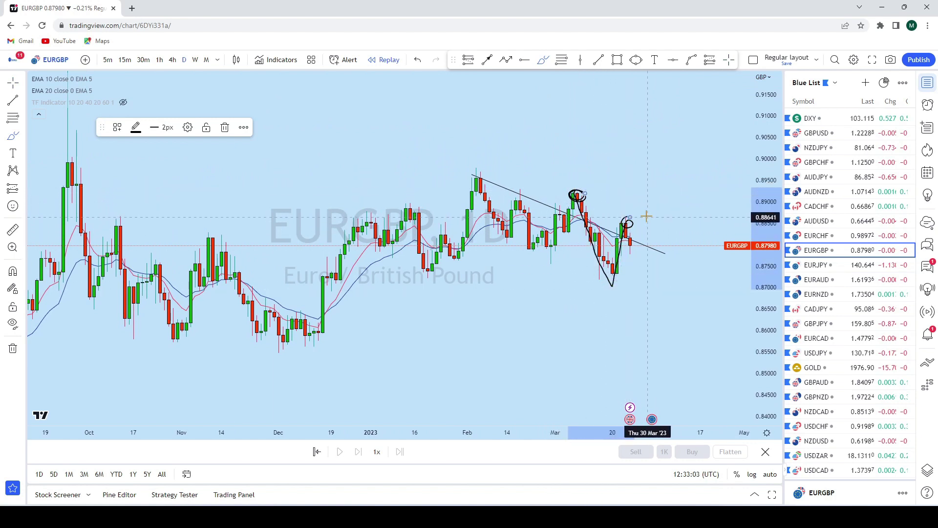
pyautogui.click(418, 60)
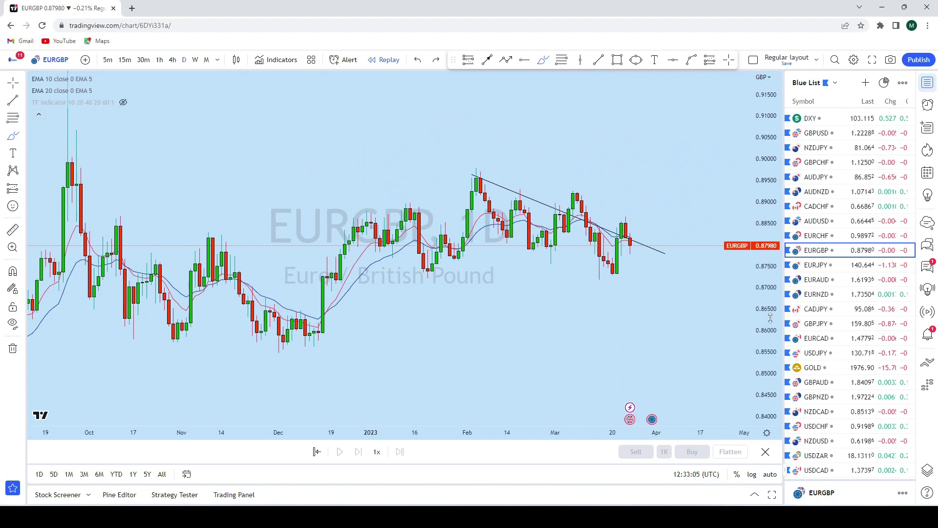
# Sketch a freehand projected drop from the latest daily EURGBP candle to about 0.865 and undo it.
pyautogui.scroll(3, 694, 241)
pyautogui.moveTo(607, 243)
pyautogui.mouseDown()
pyautogui.moveTo(627, 272)
pyautogui.moveTo(634, 343)
pyautogui.mouseUp()
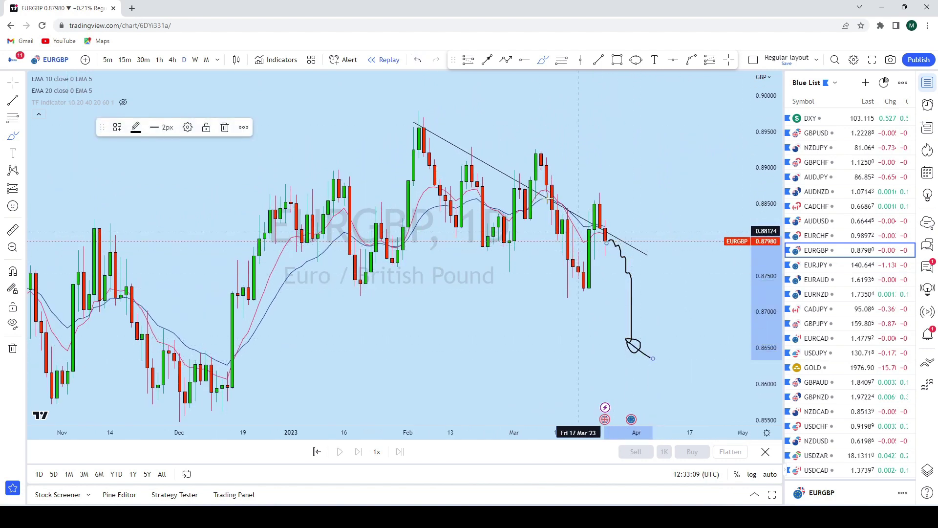
pyautogui.click(417, 60)
# Switch the EURGBP chart to the 4-hour timeframe.
pyautogui.click(173, 61)
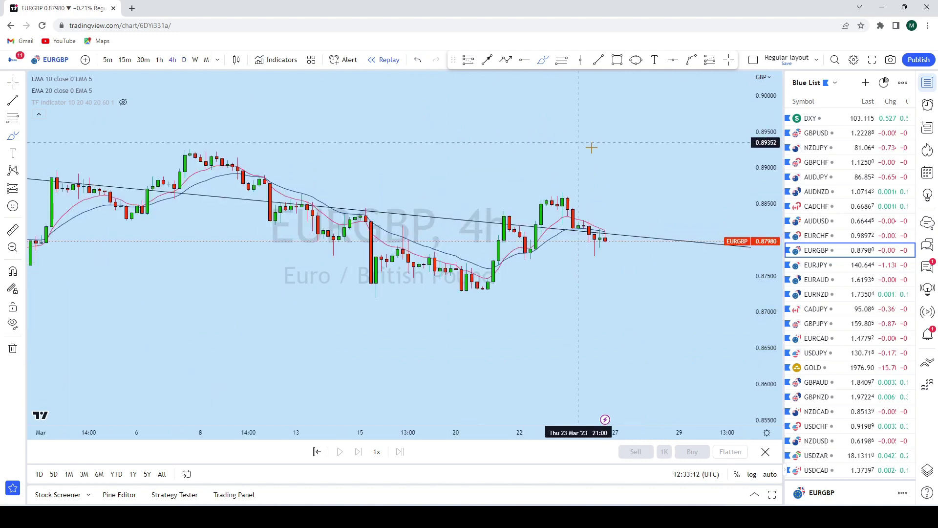
pyautogui.scroll(2, 748, 105)
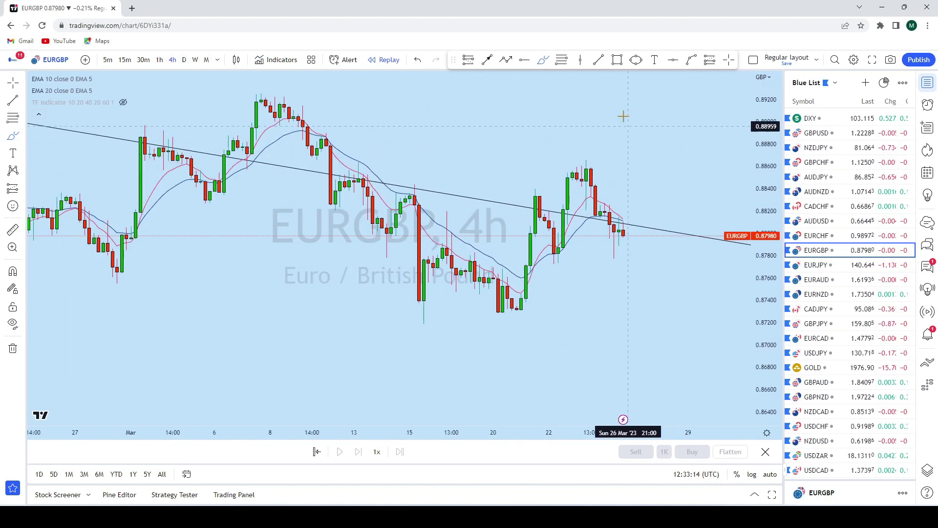
# Trace the latest 4-hour double top, circle the trend line retest, sketch a projected drop to about 0.870, and undo the sketch.
pyautogui.click(544, 63)
pyautogui.moveTo(564, 243)
pyautogui.mouseDown()
pyautogui.moveTo(578, 158)
pyautogui.moveTo(618, 272)
pyautogui.mouseUp()
pyautogui.moveTo(623, 237)
pyautogui.mouseDown()
pyautogui.moveTo(632, 220)
pyautogui.moveTo(656, 341)
pyautogui.moveTo(665, 337)
pyautogui.moveTo(679, 355)
pyautogui.mouseUp()
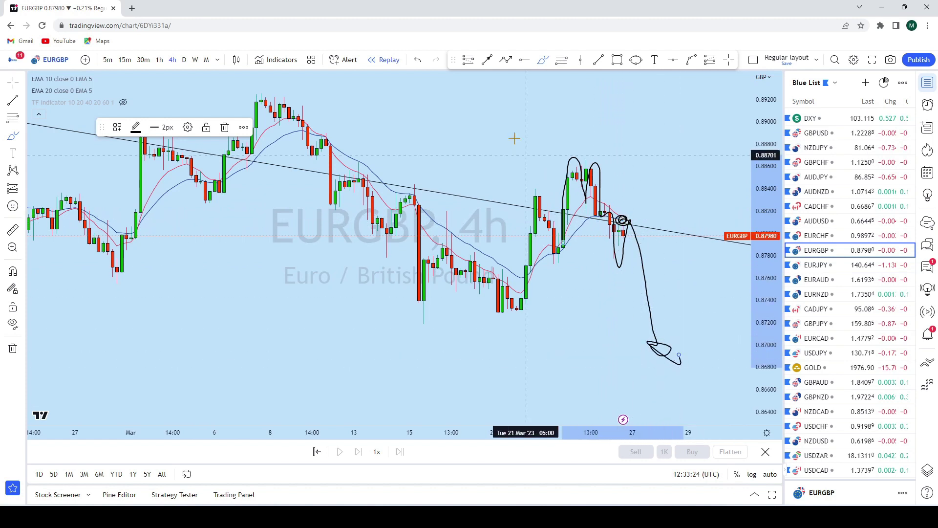
pyautogui.click(417, 60)
# Circle the trend line retest above the latest 4-hour EURGBP candle and draw an arrow from about 0.8818 down to about 0.8724.
pyautogui.click(636, 60)
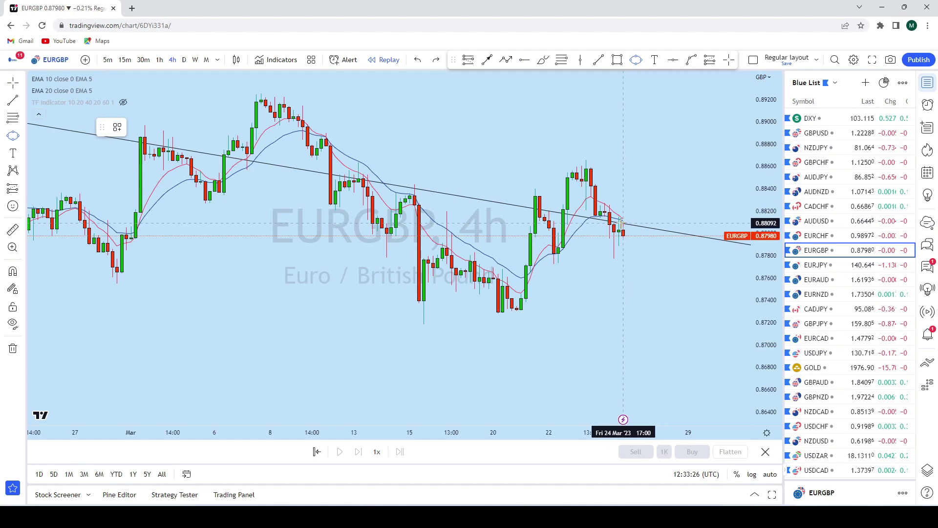
pyautogui.moveTo(617, 205); pyautogui.dragTo(638, 224)
pyautogui.moveTo(615, 126); pyautogui.dragTo(552, 83)
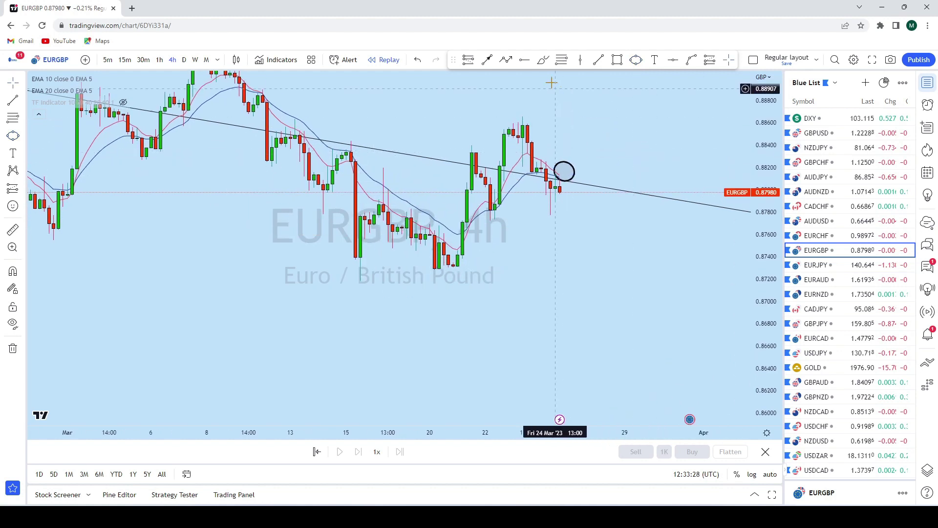
pyautogui.click(488, 59)
pyautogui.click(565, 170)
pyautogui.moveTo(581, 217); pyautogui.dragTo(587, 274)
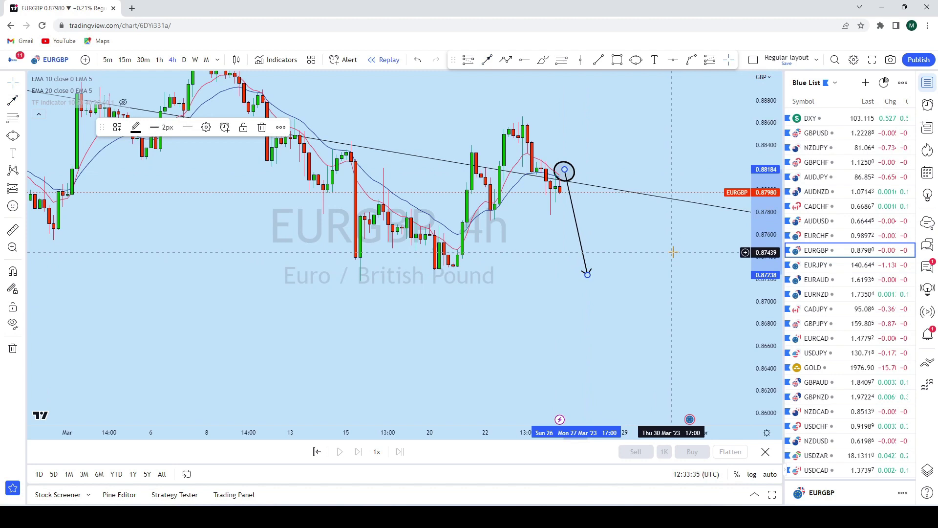
# Open the EURJPY chart on the monthly timeframe and frame the candles from 2019 to the latest month.
pyautogui.click(825, 265)
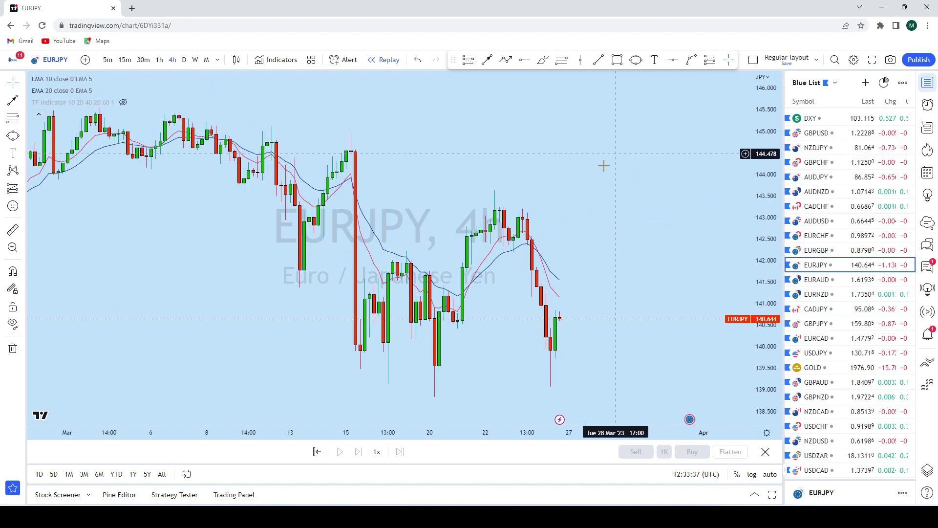
pyautogui.click(207, 60)
pyautogui.moveTo(775, 144); pyautogui.dragTo(774, 357)
pyautogui.moveTo(773, 201); pyautogui.dragTo(773, 317)
pyautogui.scroll(4, 523, 256)
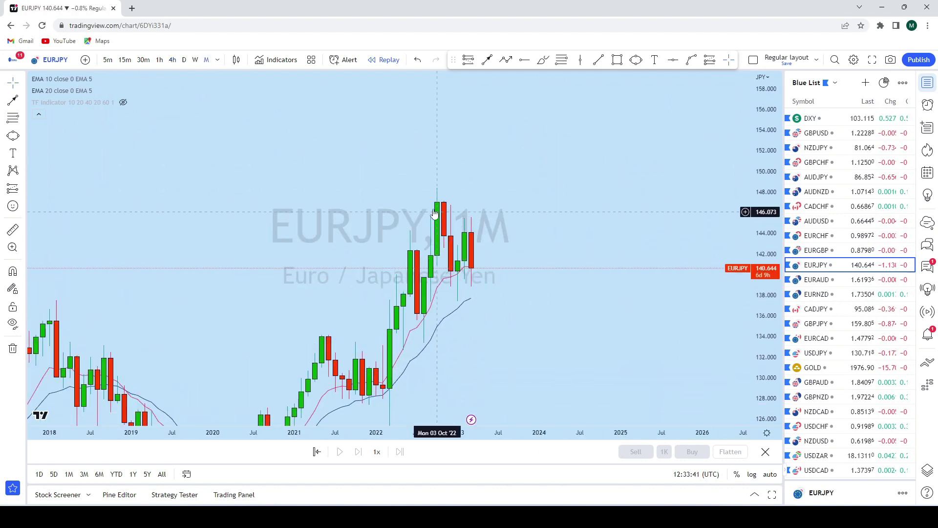
pyautogui.click(14, 83)
pyautogui.moveTo(337, 158); pyautogui.dragTo(506, 145)
pyautogui.scroll(3, 547, 152)
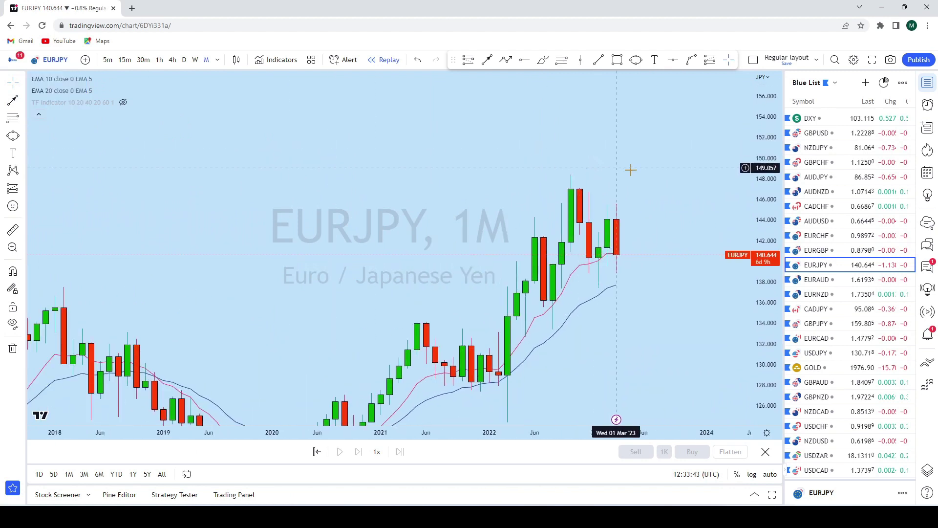
pyautogui.moveTo(666, 177); pyautogui.dragTo(636, 142)
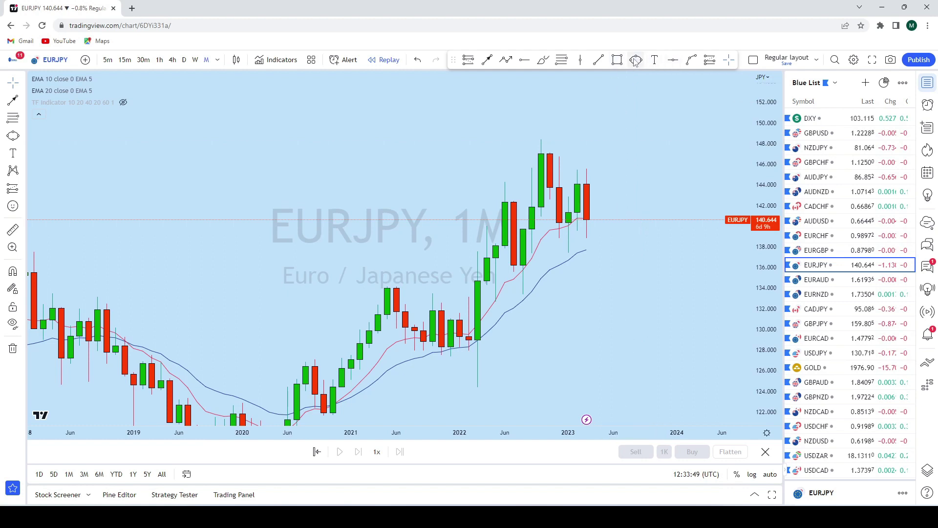
# Circle the latest monthly EURJPY candle's high near 146, trace down to about 136.5, and undo the marks.
pyautogui.click(543, 59)
pyautogui.moveTo(594, 161)
pyautogui.mouseDown()
pyautogui.moveTo(587, 159)
pyautogui.moveTo(577, 262)
pyautogui.mouseUp()
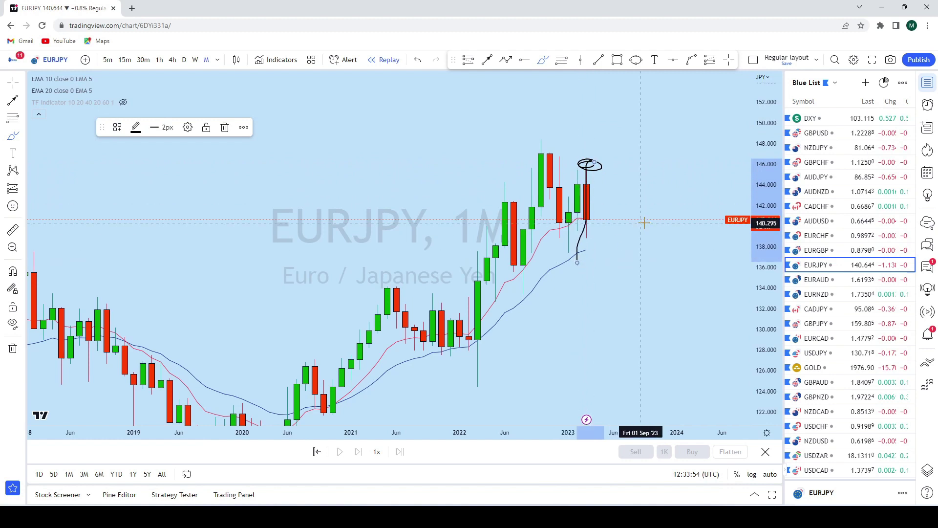
pyautogui.click(420, 60)
# Switch the EURJPY chart to the weekly timeframe.
pyautogui.click(195, 59)
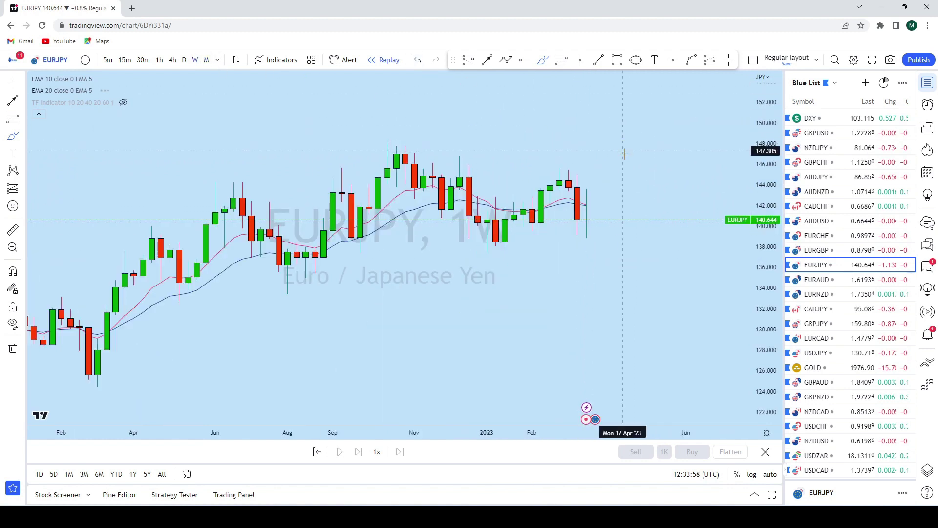
pyautogui.scroll(-3, 670, 190)
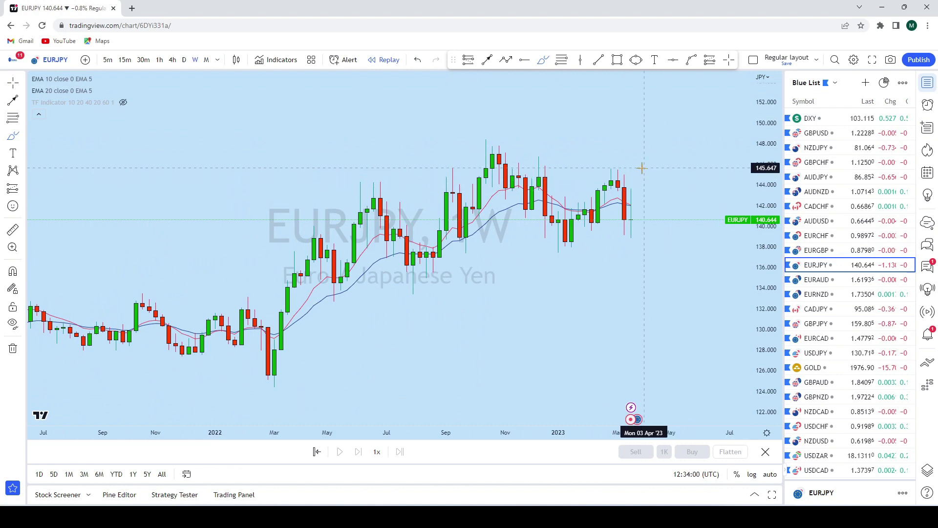
# Brush strokes over the latest weekly EURJPY candles, circle the last candle's upper wick, and undo the marks.
pyautogui.moveTo(620, 170); pyautogui.dragTo(631, 273)
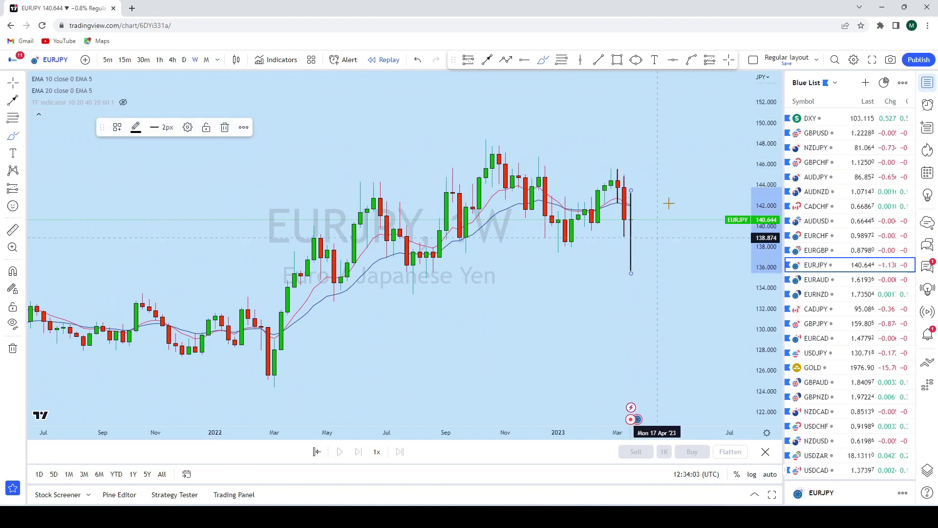
pyautogui.click(418, 61)
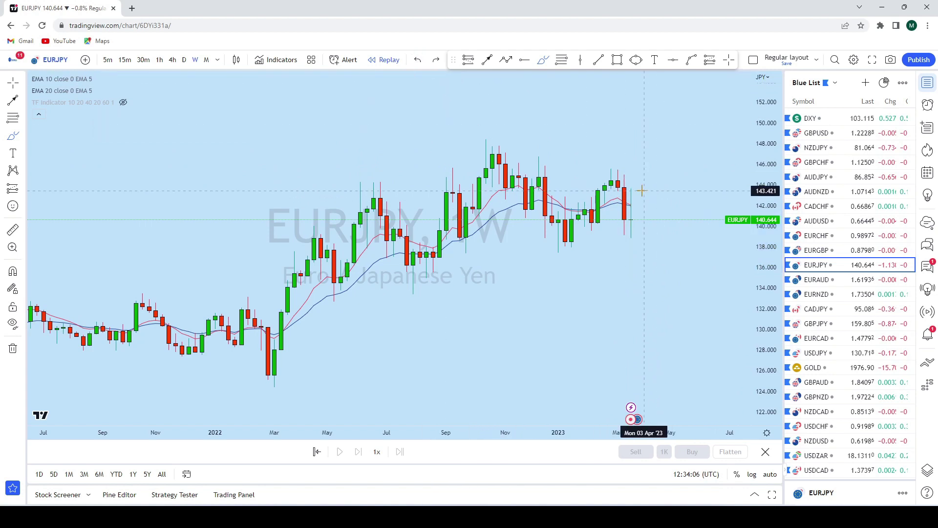
pyautogui.moveTo(641, 189); pyautogui.dragTo(631, 184)
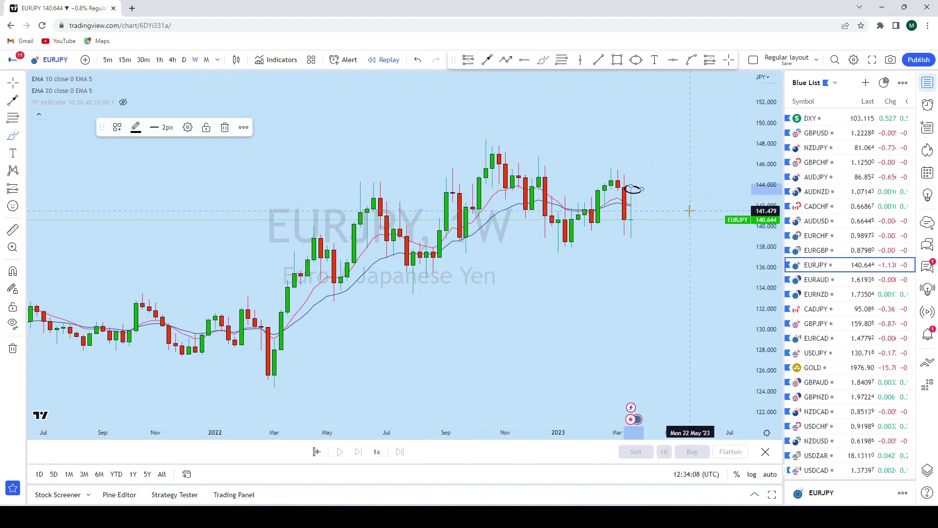
pyautogui.click(418, 59)
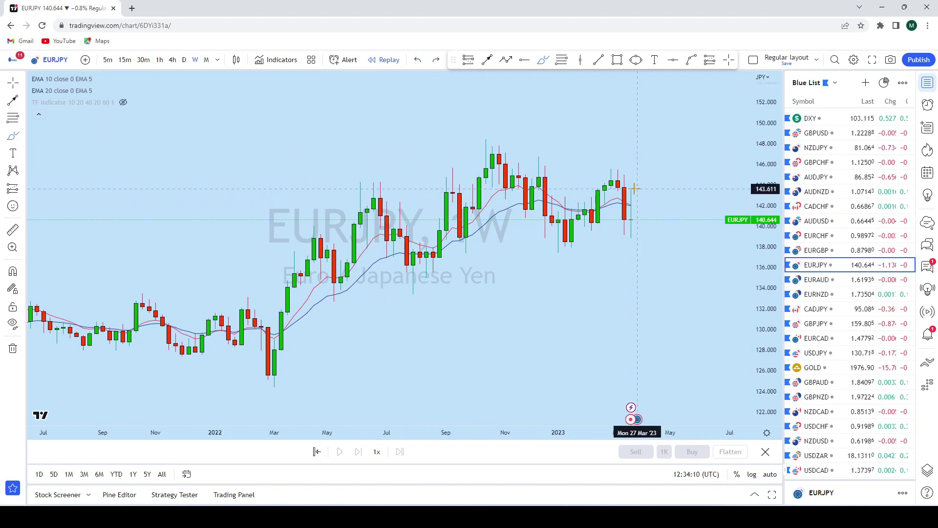
pyautogui.moveTo(631, 190); pyautogui.dragTo(631, 251)
pyautogui.moveTo(624, 187); pyautogui.dragTo(624, 249)
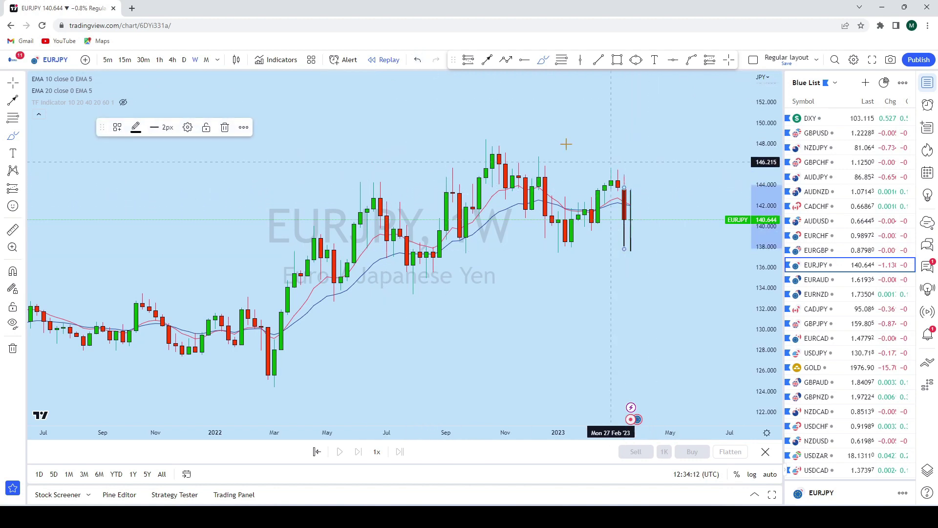
pyautogui.click(413, 63)
pyautogui.click(413, 64)
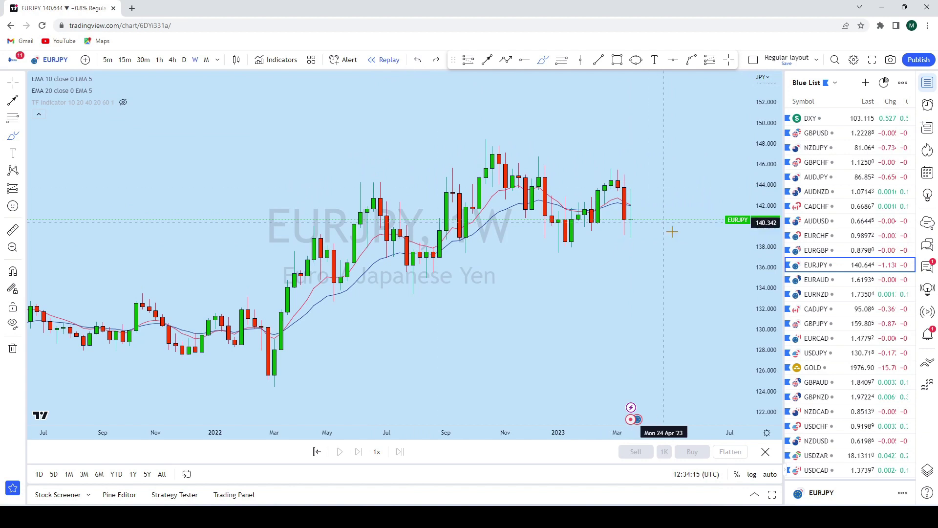
# Switch the EURJPY chart to the daily timeframe.
pyautogui.click(184, 60)
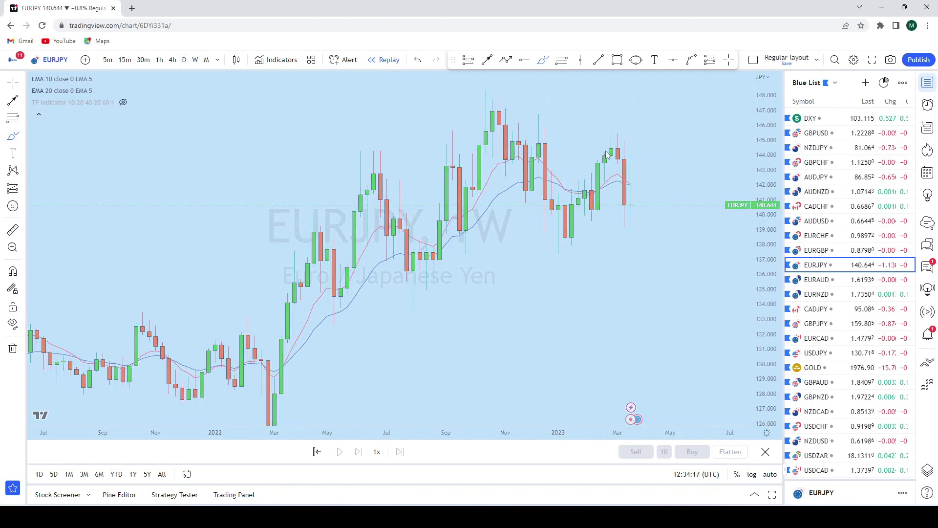
pyautogui.scroll(-2, 709, 186)
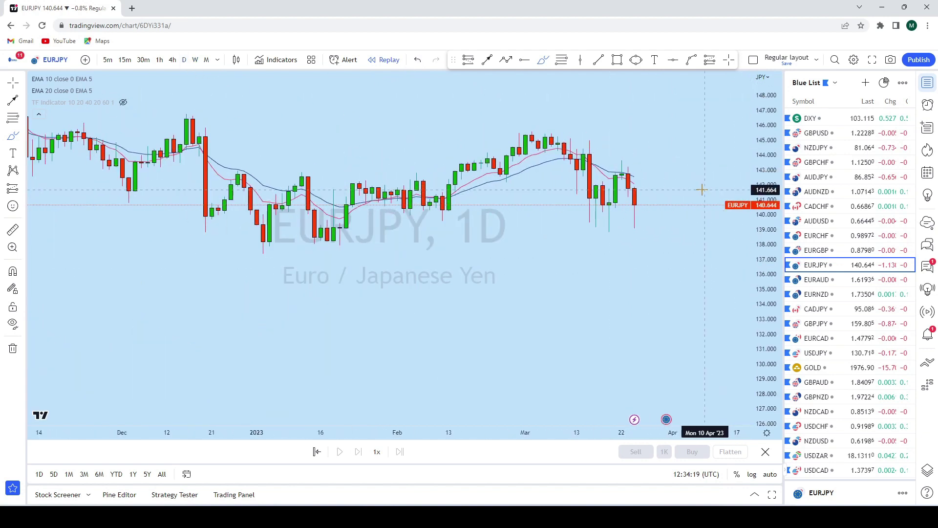
pyautogui.scroll(2, 702, 189)
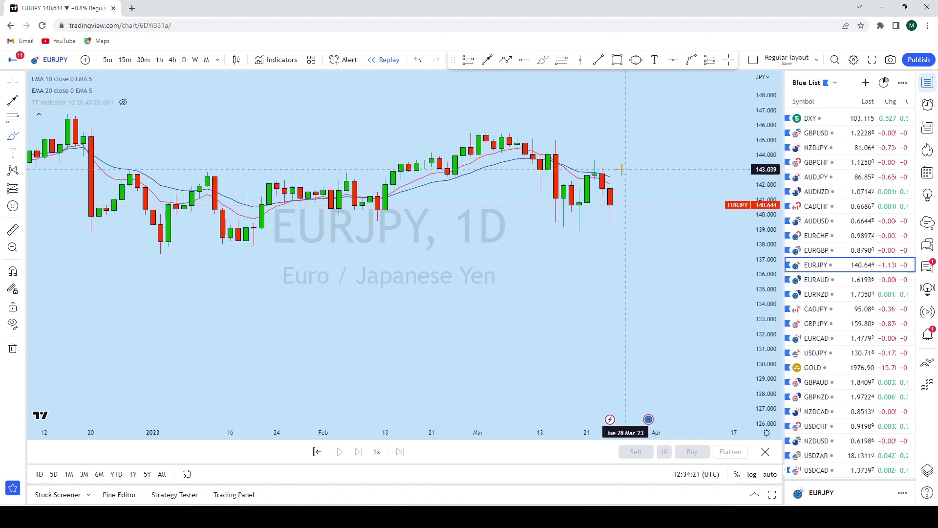
# Trace the mid-March daily EURJPY drop from about 145 and the rebound to about 143.5, and undo the sketch.
pyautogui.moveTo(556, 141)
pyautogui.mouseDown()
pyautogui.moveTo(572, 236)
pyautogui.moveTo(601, 163)
pyautogui.mouseUp()
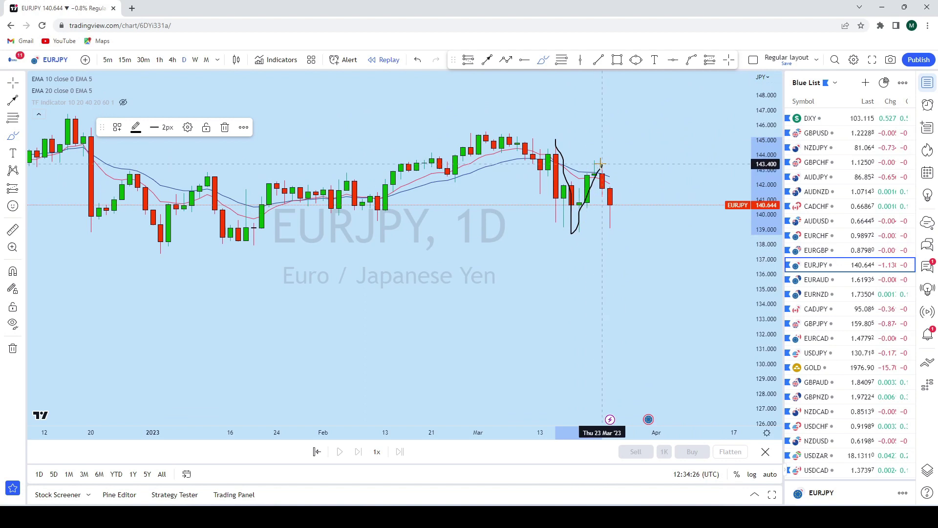
pyautogui.click(417, 60)
# Draw a descending trend line on the daily EURJPY chart from the 7 March high at about 145.56 down to about 140.6.
pyautogui.click(598, 59)
pyautogui.click(509, 132)
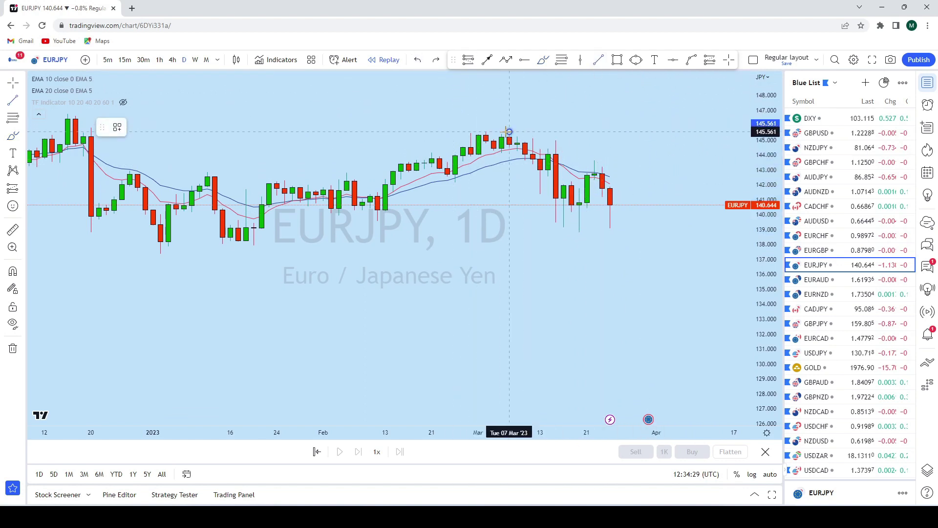
pyautogui.click(672, 205)
# Sketch a freehand projected drop from the latest daily EURJPY candle to about 136.3 and undo it.
pyautogui.moveTo(663, 145); pyautogui.dragTo(680, 196)
pyautogui.moveTo(526, 182); pyautogui.dragTo(480, 165)
pyautogui.moveTo(707, 172); pyautogui.dragTo(681, 141)
pyautogui.moveTo(764, 293); pyautogui.dragTo(761, 117)
pyautogui.scroll(4, 684, 128)
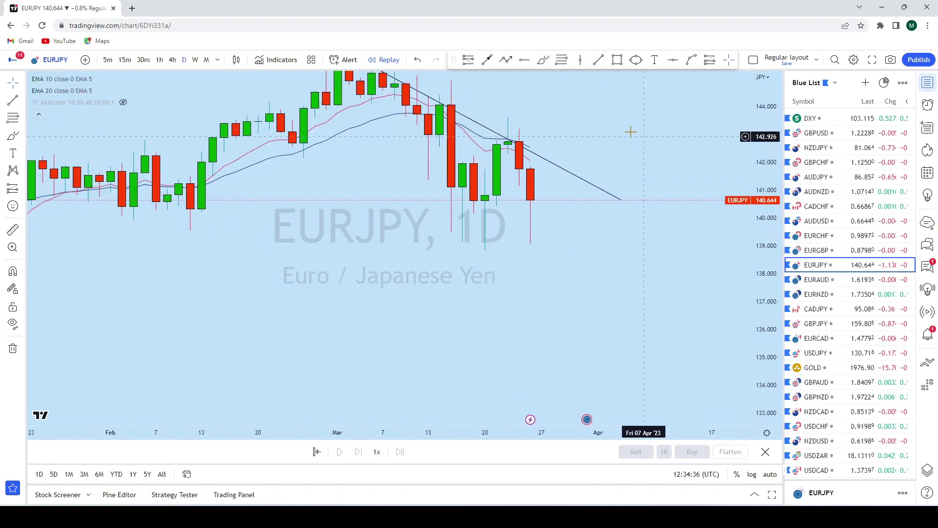
pyautogui.click(543, 59)
pyautogui.moveTo(532, 200)
pyautogui.mouseDown()
pyautogui.moveTo(560, 188)
pyautogui.moveTo(577, 210)
pyautogui.moveTo(578, 313)
pyautogui.moveTo(597, 324)
pyautogui.mouseUp()
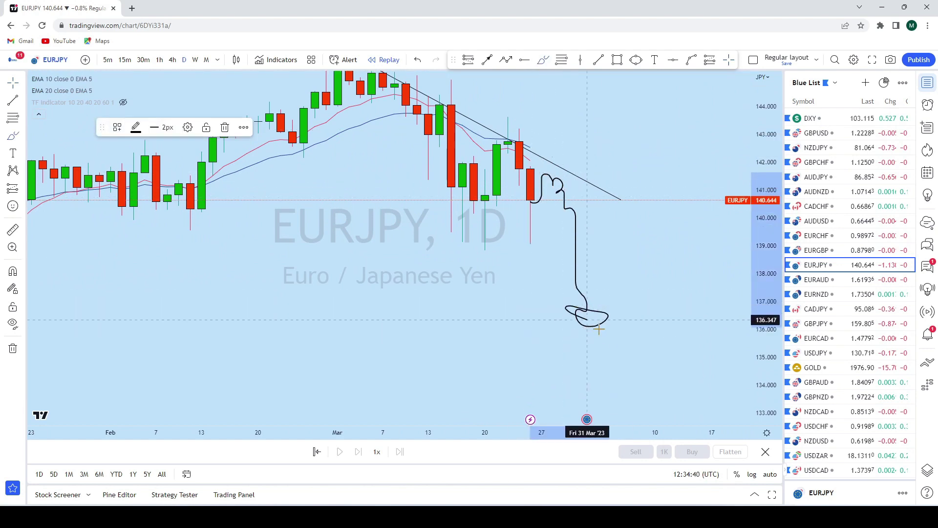
pyautogui.click(417, 59)
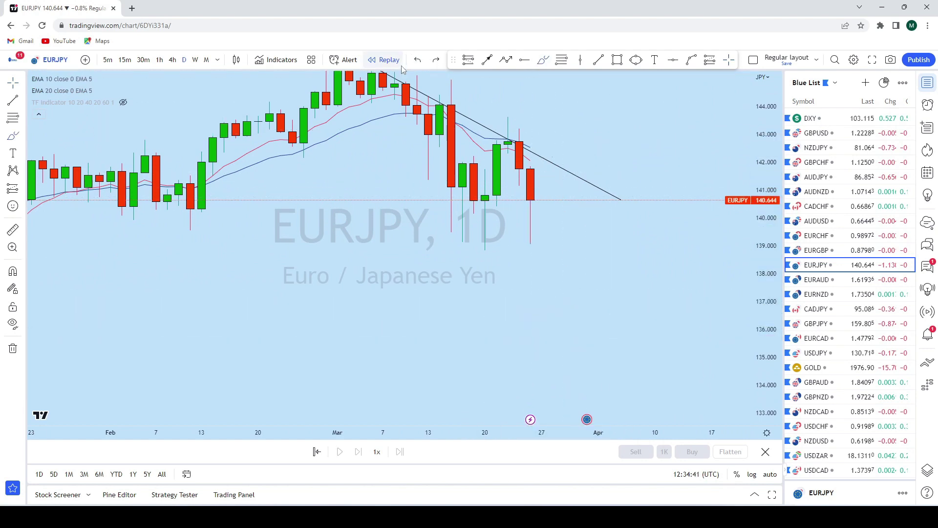
# Switch the EURJPY chart to the 4-hour timeframe and frame the latest candles with the trend line.
pyautogui.click(173, 60)
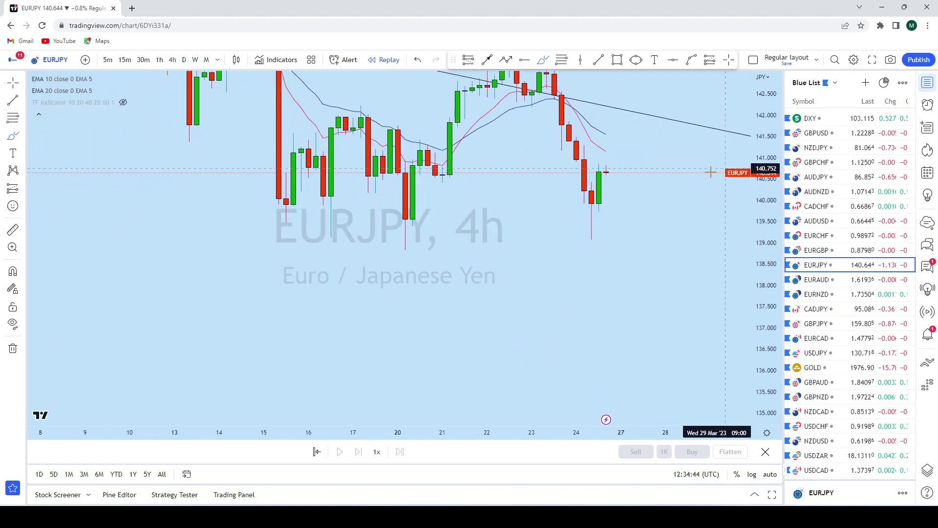
pyautogui.scroll(-3, 711, 172)
pyautogui.moveTo(520, 208); pyautogui.dragTo(477, 280)
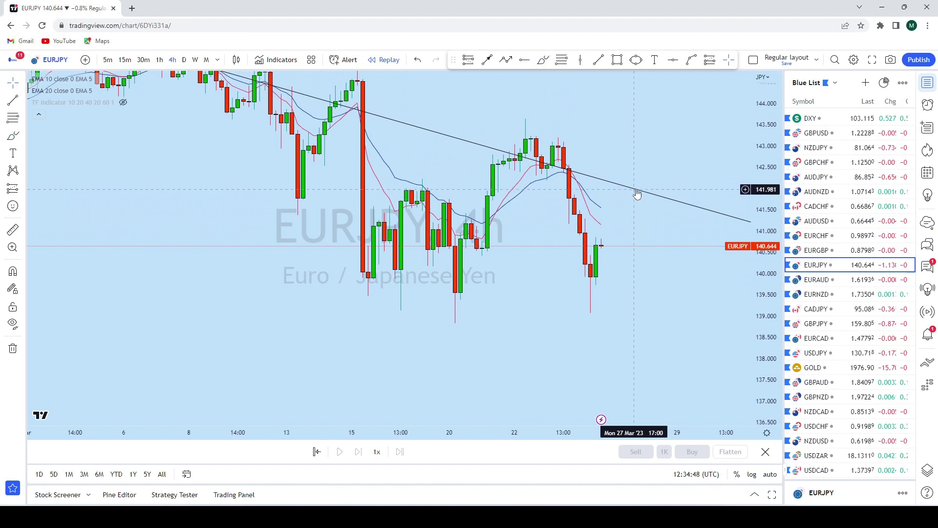
# Trace the latest 4-hour EURJPY swings from the double top near 143.5 down to about 140 and back up, and undo the sketch.
pyautogui.click(543, 60)
pyautogui.moveTo(487, 202)
pyautogui.mouseDown()
pyautogui.moveTo(520, 114)
pyautogui.moveTo(569, 125)
pyautogui.moveTo(596, 270)
pyautogui.mouseUp()
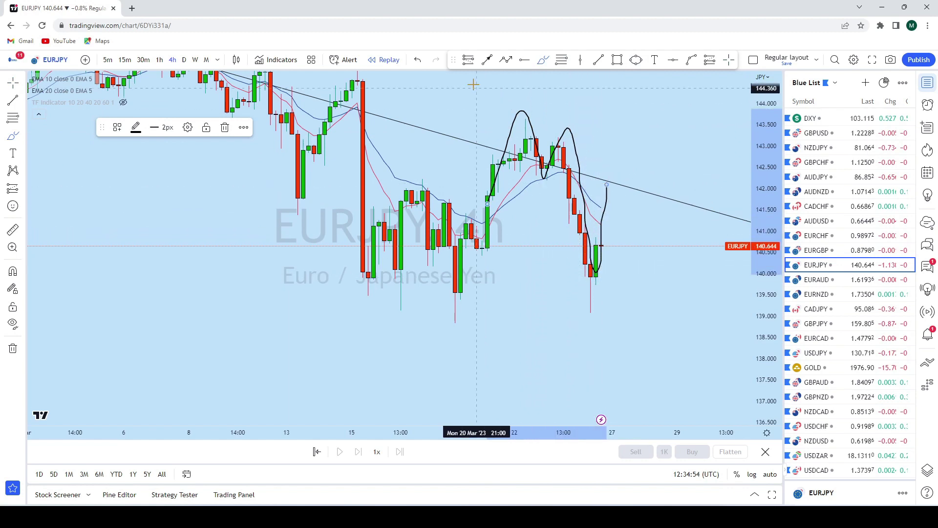
pyautogui.hotkey('ctrl', 'z')
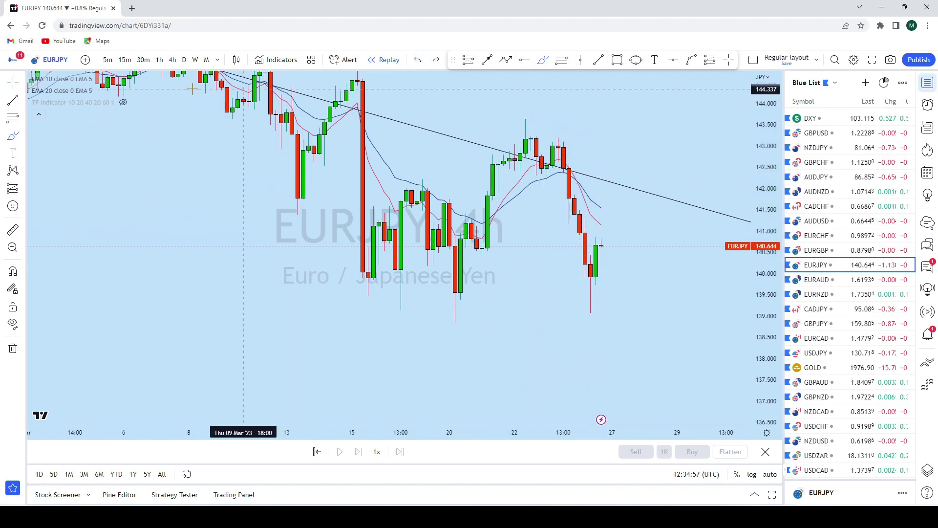
# Shift the descending EURJPY trend line slightly lower and circle its meeting point with the 23 March candles at about 142.1.
pyautogui.moveTo(613, 181); pyautogui.dragTo(618, 200)
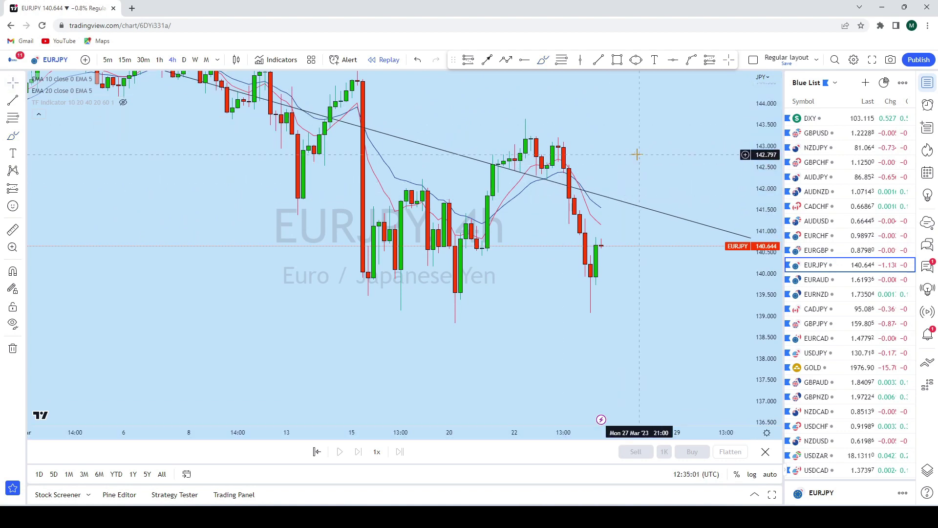
pyautogui.moveTo(638, 154); pyautogui.dragTo(642, 178)
pyautogui.click(544, 59)
pyautogui.moveTo(558, 201); pyautogui.dragTo(549, 202)
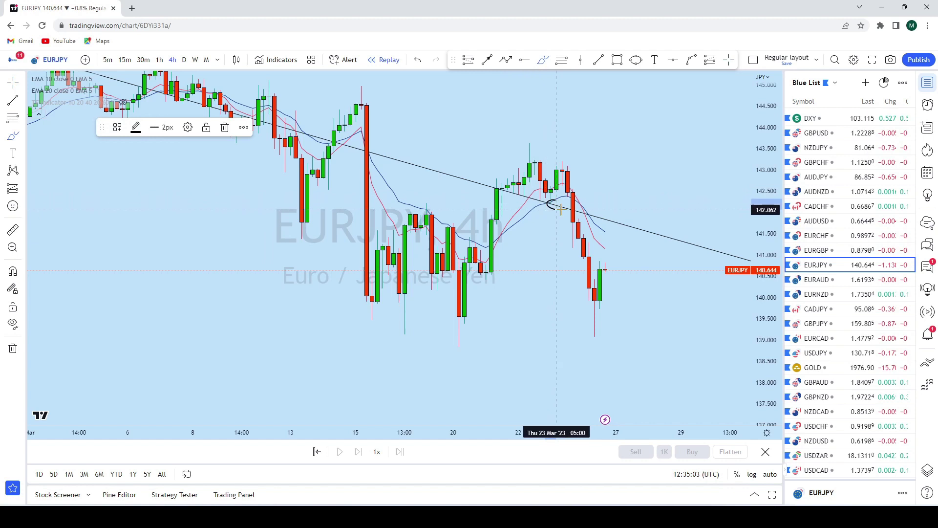
# Sketch a projected EURJPY rise to about 141.6 and fall to about 137.5 from the latest candle, and undo it.
pyautogui.moveTo(605, 269)
pyautogui.mouseDown()
pyautogui.moveTo(616, 235)
pyautogui.moveTo(635, 231)
pyautogui.moveTo(656, 277)
pyautogui.moveTo(672, 397)
pyautogui.moveTo(695, 395)
pyautogui.mouseUp()
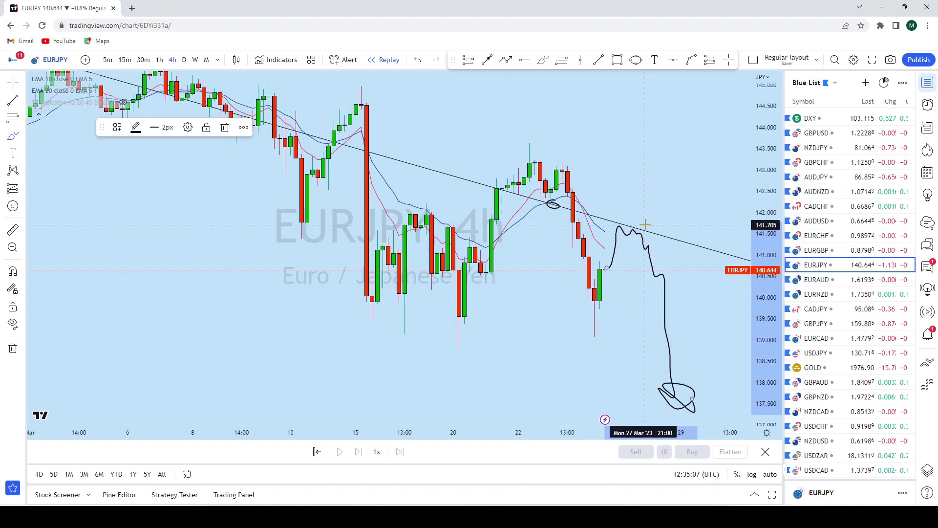
pyautogui.click(418, 60)
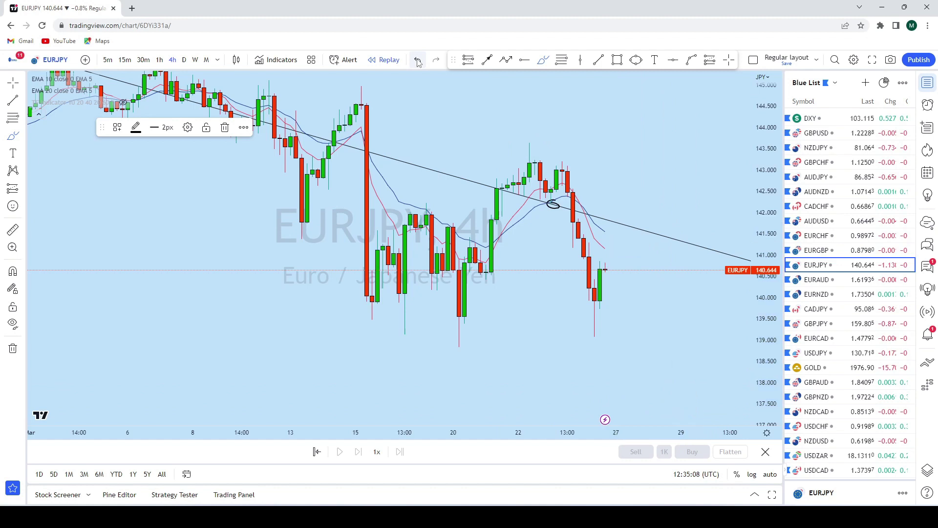
# Draw an ellipse just below the descending EURJPY trend line, spanning about 141.2 to 141.7, beyond the latest candle.
pyautogui.click(635, 61)
pyautogui.click(621, 227)
pyautogui.click(637, 248)
# Draw a downward arrow on the 4-hour EURJPY chart from the ellipse at about 141.69 to about 138.36.
pyautogui.moveTo(710, 205); pyautogui.dragTo(611, 121)
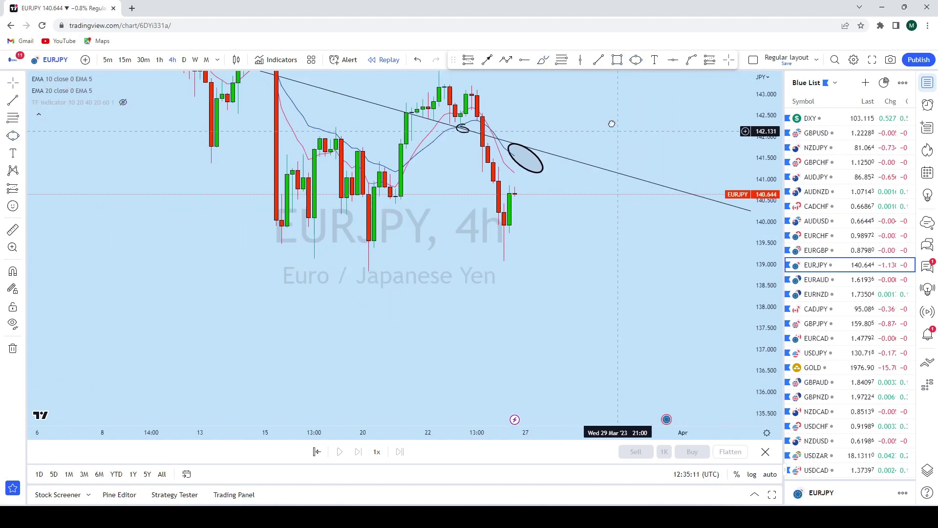
pyautogui.scroll(-4, 612, 122)
pyautogui.moveTo(763, 179); pyautogui.dragTo(764, 185)
pyautogui.scroll(-3, 643, 203)
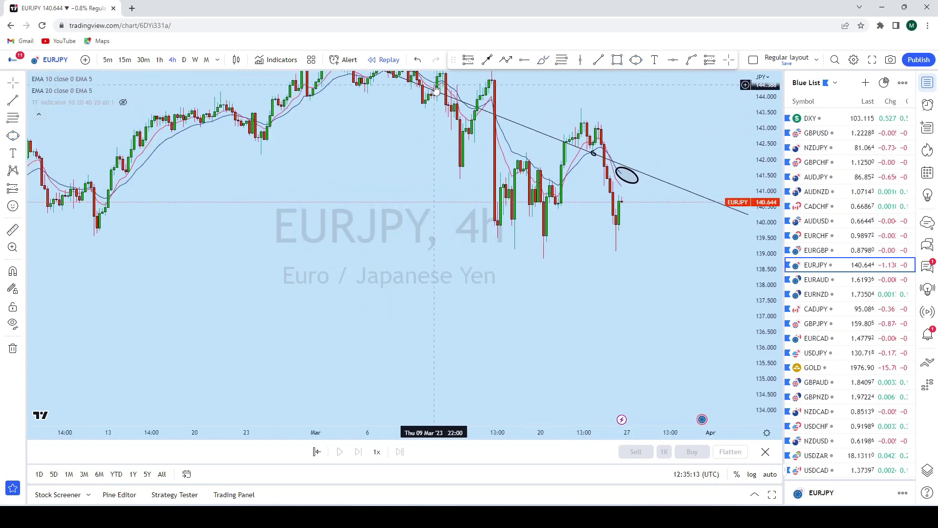
pyautogui.scroll(-2, 632, 176)
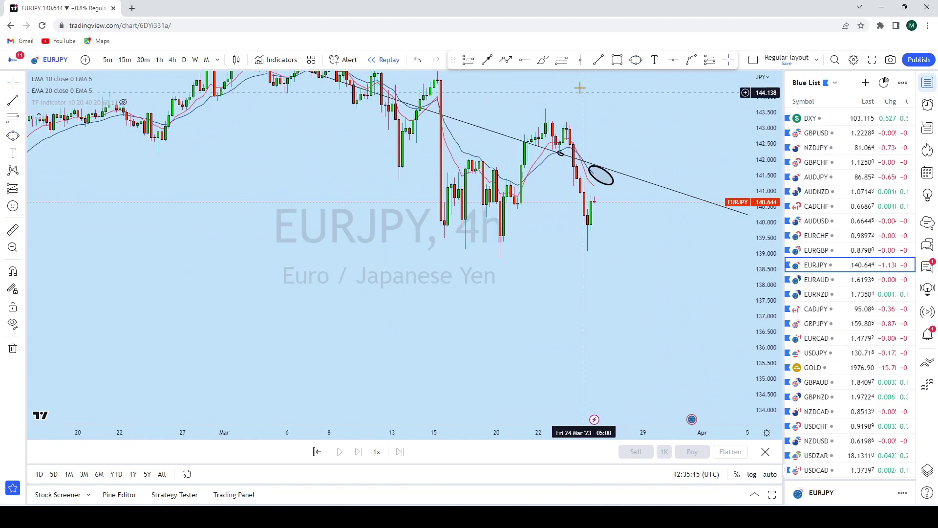
pyautogui.click(487, 60)
pyautogui.moveTo(594, 170); pyautogui.dragTo(629, 272)
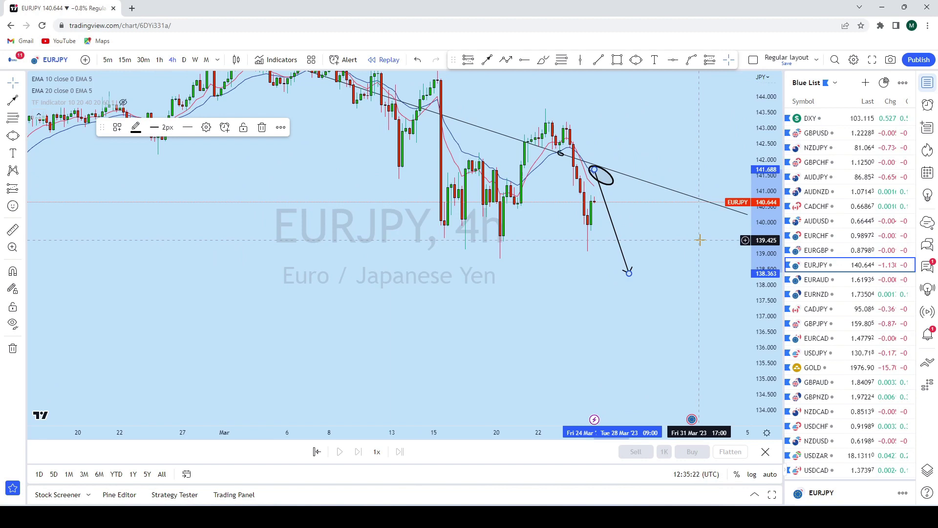
# Open the EURAUD chart from the watchlist, switch it to the monthly timeframe and frame the candles from 2015 onward.
pyautogui.click(817, 279)
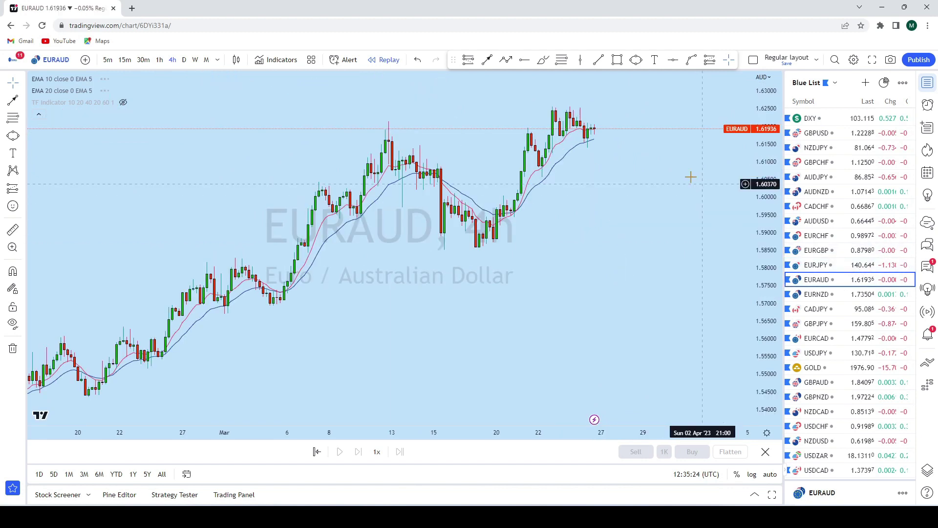
pyautogui.scroll(2, 691, 177)
pyautogui.click(21, 83)
pyautogui.moveTo(601, 220); pyautogui.dragTo(591, 292)
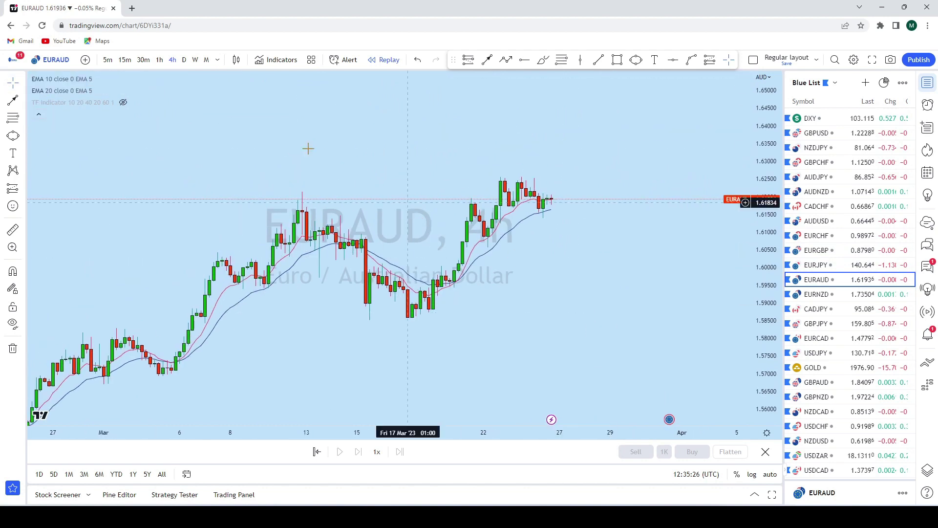
pyautogui.click(206, 59)
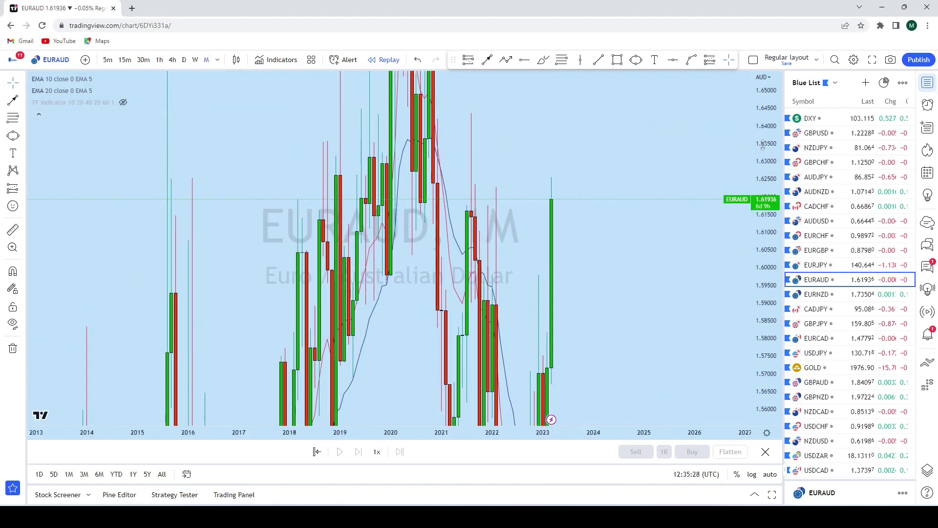
pyautogui.moveTo(763, 145); pyautogui.dragTo(698, 279)
pyautogui.scroll(-3, 656, 195)
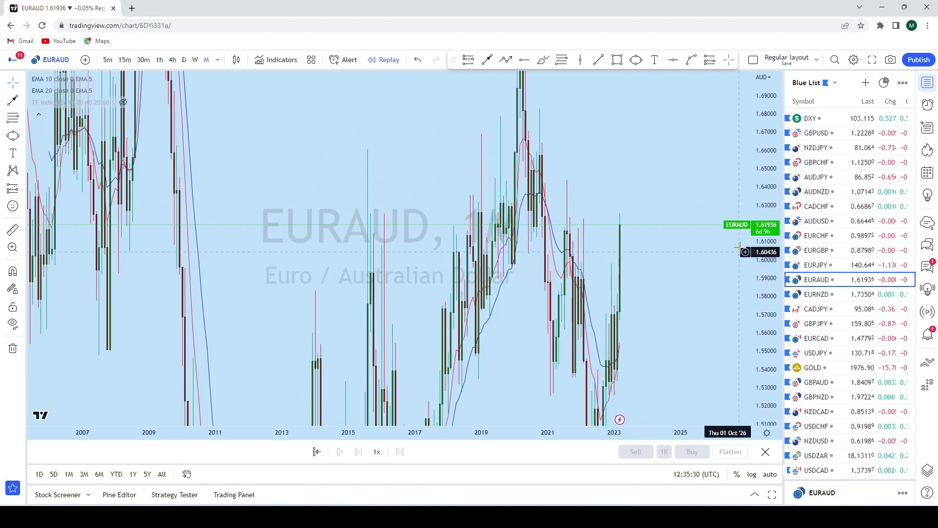
pyautogui.scroll(3, 604, 307)
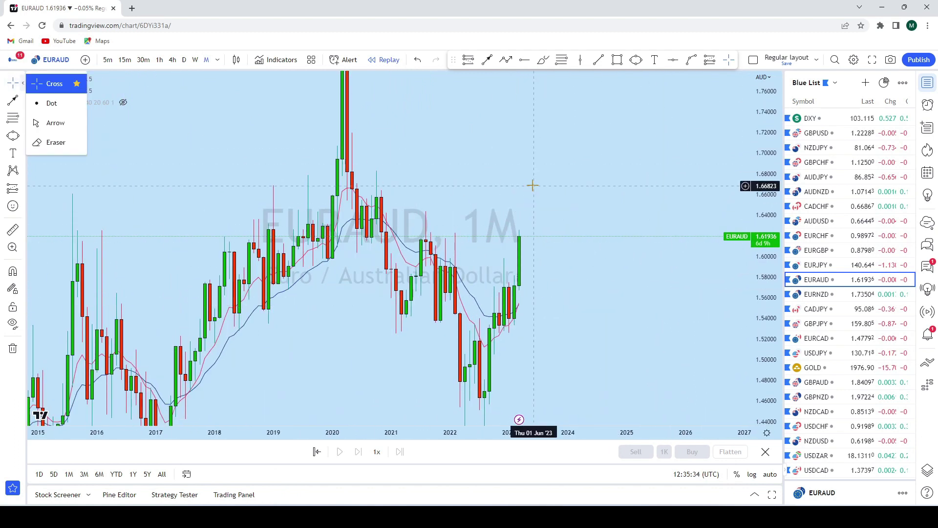
pyautogui.scroll(3, 664, 264)
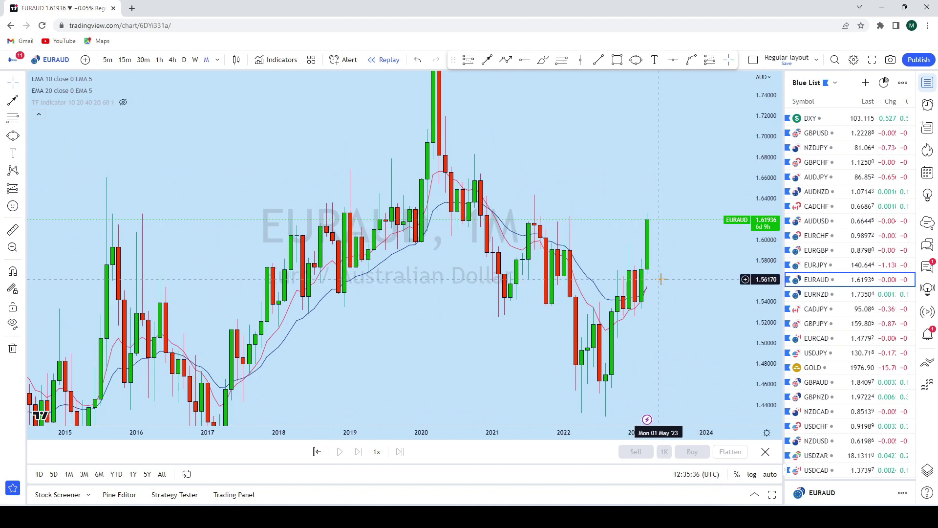
# Draw a horizontal line at about 1.62278 on the monthly EURAUD chart and switch to the weekly timeframe.
pyautogui.click(673, 60)
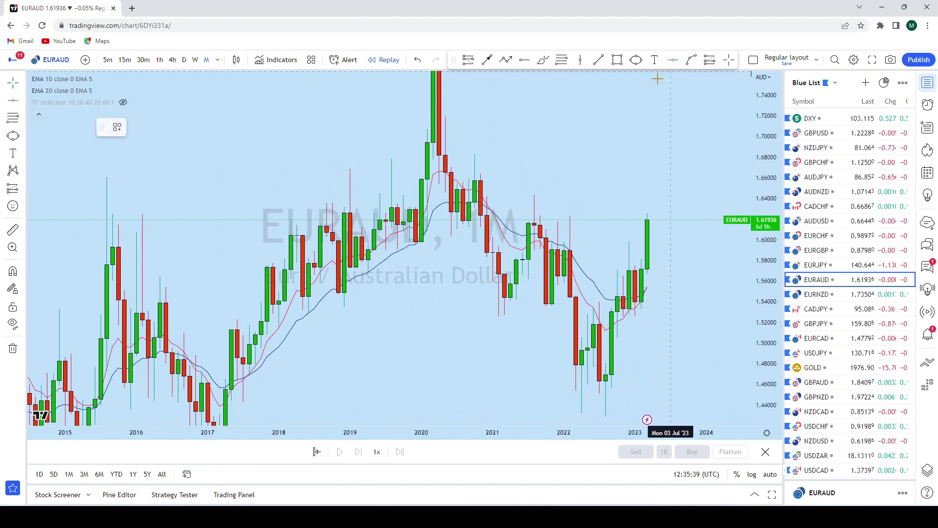
pyautogui.click(438, 215)
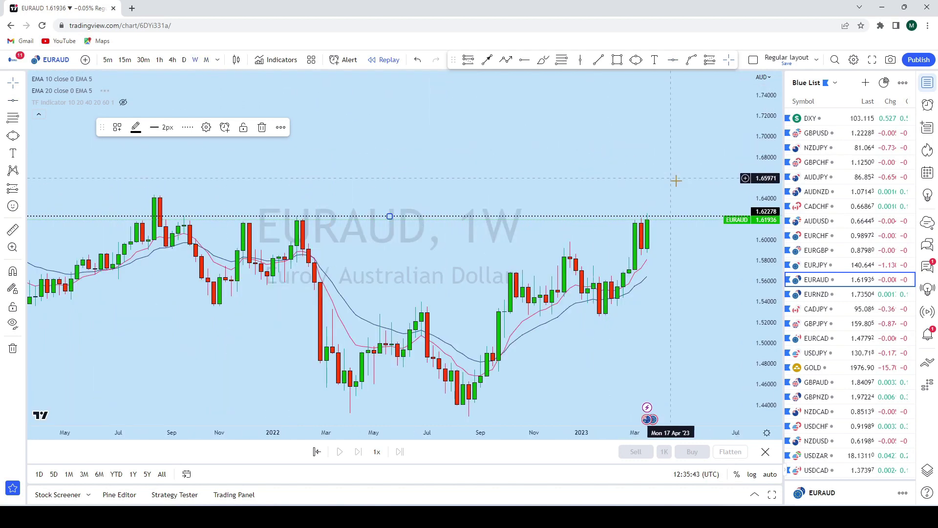
pyautogui.moveTo(777, 317); pyautogui.dragTo(781, 205)
pyautogui.scroll(3, 653, 218)
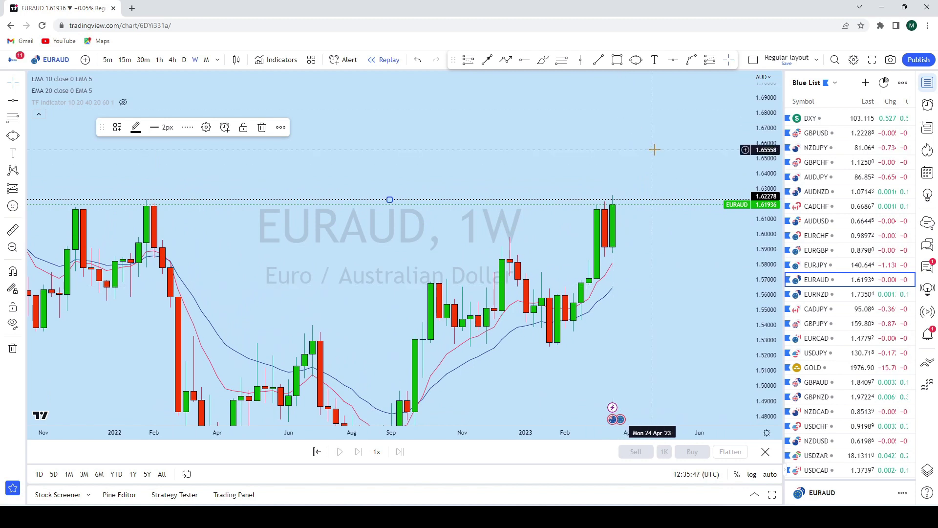
pyautogui.scroll(-2, 658, 153)
# Trace the weekly EURAUD rally from about 1.535, its pullback to about 1.59 and an extension to about 1.665, and undo the sketch.
pyautogui.click(544, 61)
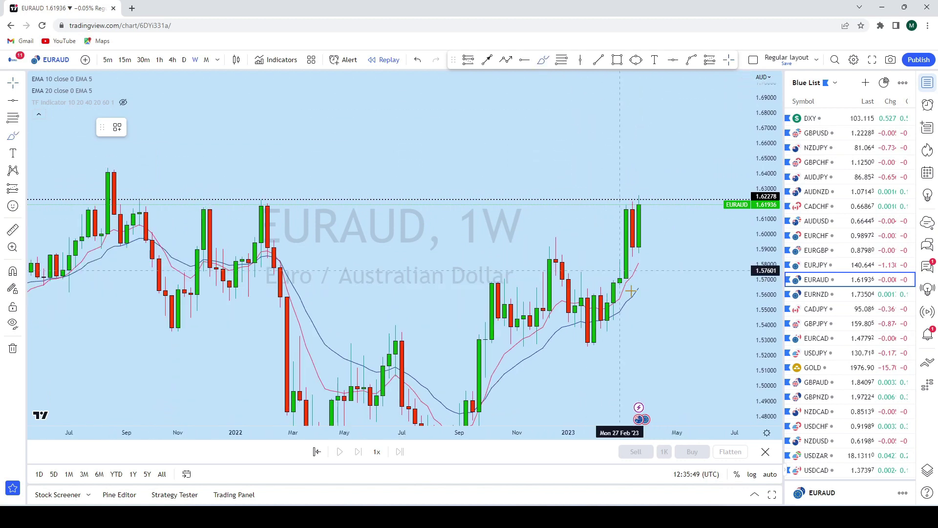
pyautogui.moveTo(614, 332)
pyautogui.mouseDown()
pyautogui.moveTo(605, 328)
pyautogui.moveTo(627, 184)
pyautogui.mouseUp()
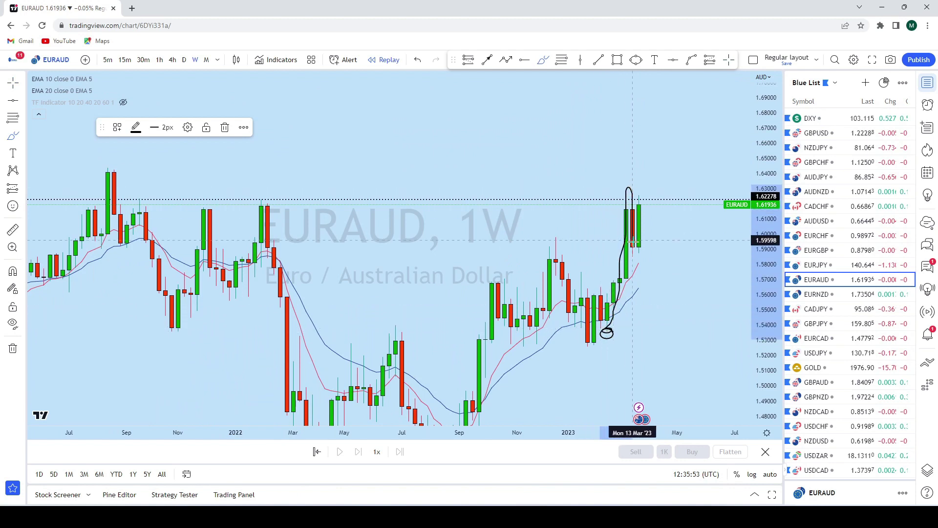
pyautogui.moveTo(633, 241); pyautogui.dragTo(645, 157)
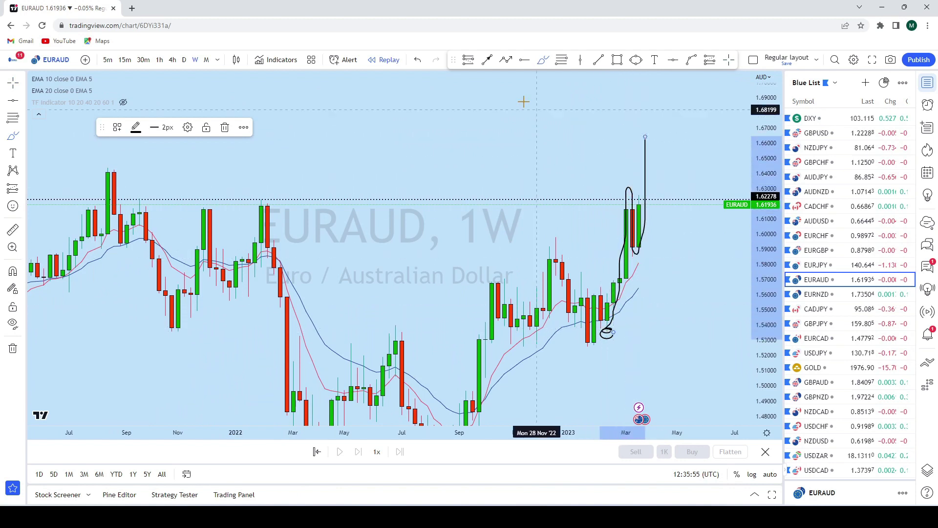
pyautogui.click(417, 60)
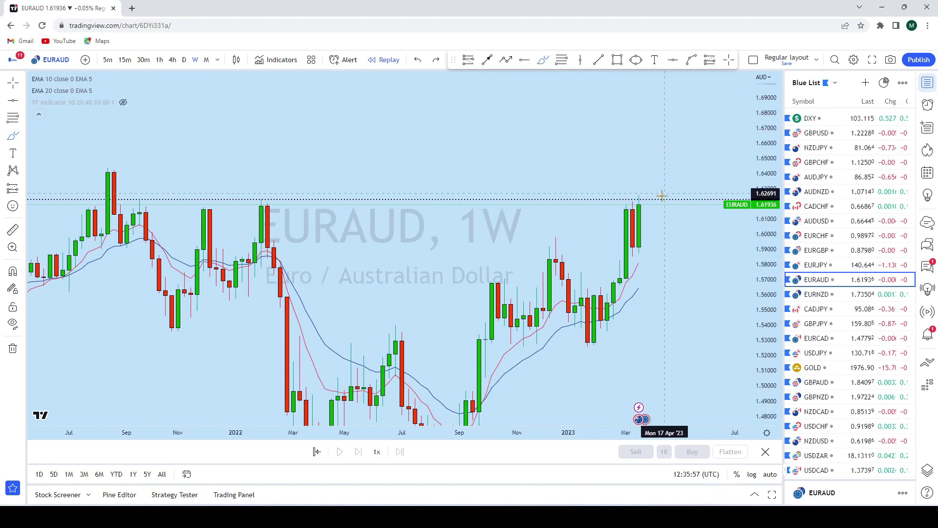
# Sketch projected rises to about 1.67 and a projected drop to about 1.575 from the latest weekly EURAUD candle, undoing each.
pyautogui.moveTo(645, 204); pyautogui.dragTo(683, 123)
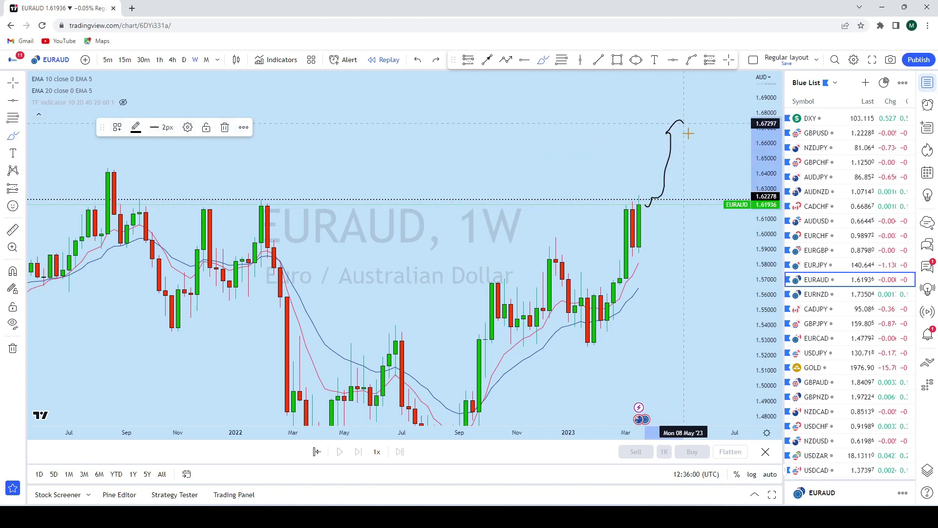
pyautogui.click(417, 59)
pyautogui.moveTo(645, 204)
pyautogui.mouseDown()
pyautogui.moveTo(666, 107)
pyautogui.moveTo(651, 123)
pyautogui.mouseUp()
pyautogui.click(417, 59)
pyautogui.moveTo(646, 204); pyautogui.dragTo(658, 272)
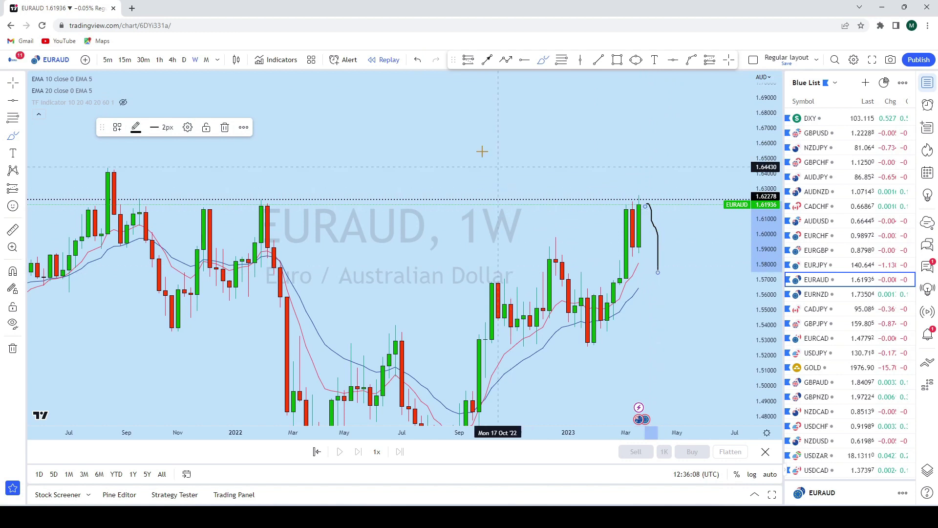
pyautogui.click(417, 59)
# Switch the EURAUD chart to the daily timeframe and enlarge the March candles around the 1.62278 line.
pyautogui.click(183, 59)
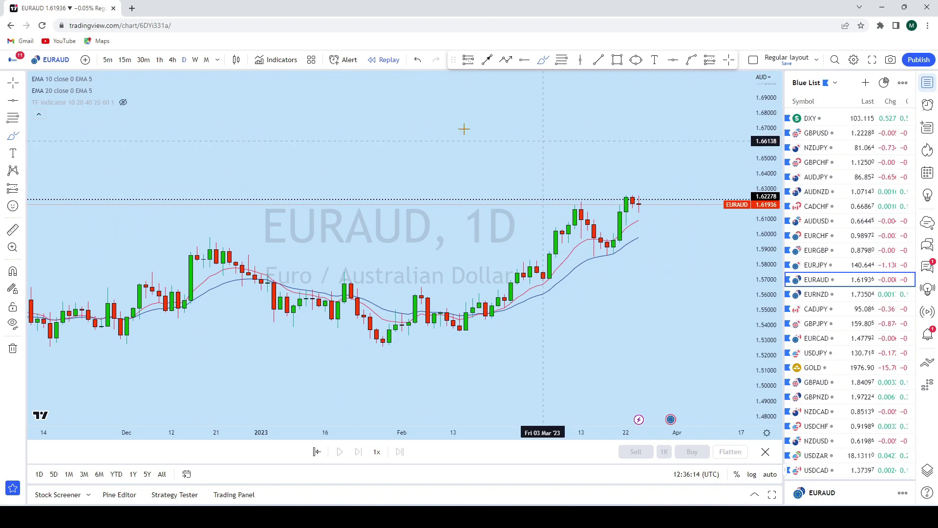
pyautogui.click(13, 84)
pyautogui.moveTo(645, 168); pyautogui.dragTo(574, 207)
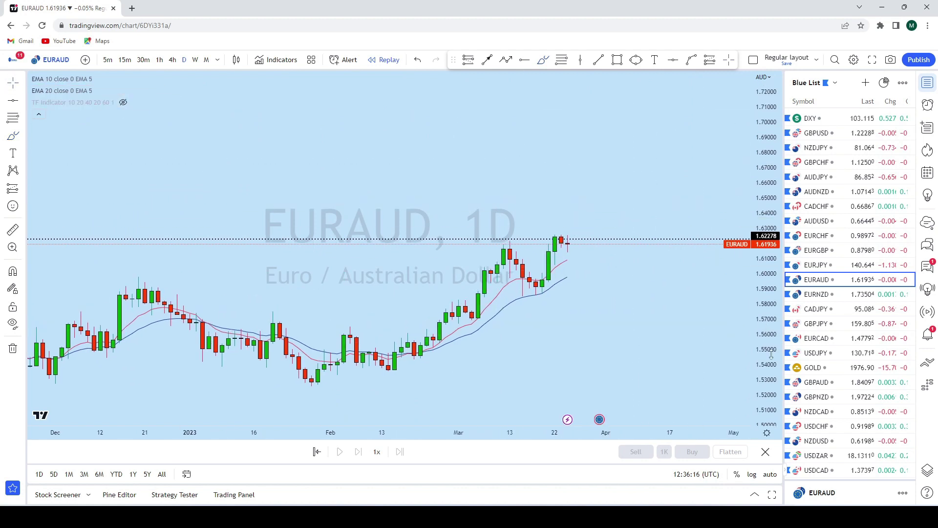
pyautogui.moveTo(765, 374); pyautogui.dragTo(766, 140)
pyautogui.scroll(3, 598, 161)
pyautogui.moveTo(571, 167); pyautogui.dragTo(719, 148)
pyautogui.scroll(-1, 717, 148)
pyautogui.scroll(-1, 703, 157)
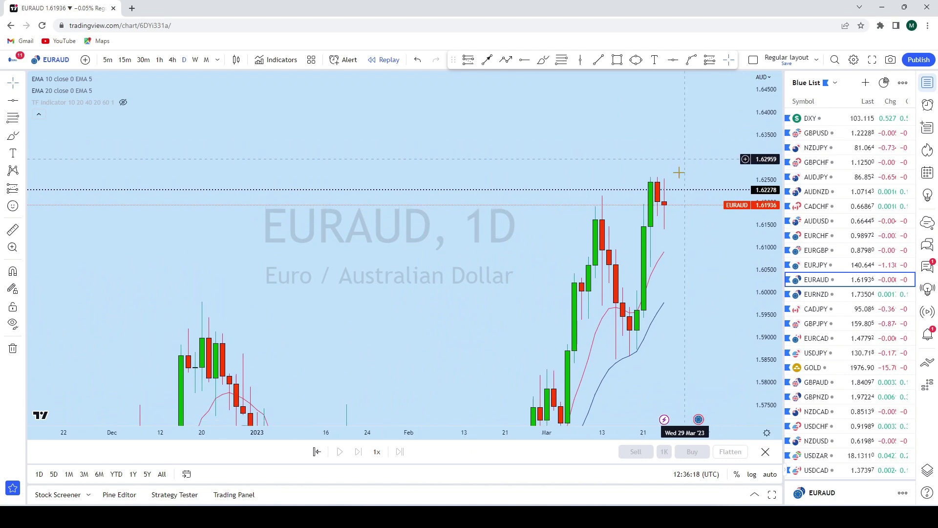
# Draw a second horizontal line at about 1.62536 along the latest daily EURAUD highs.
pyautogui.scroll(2, 647, 213)
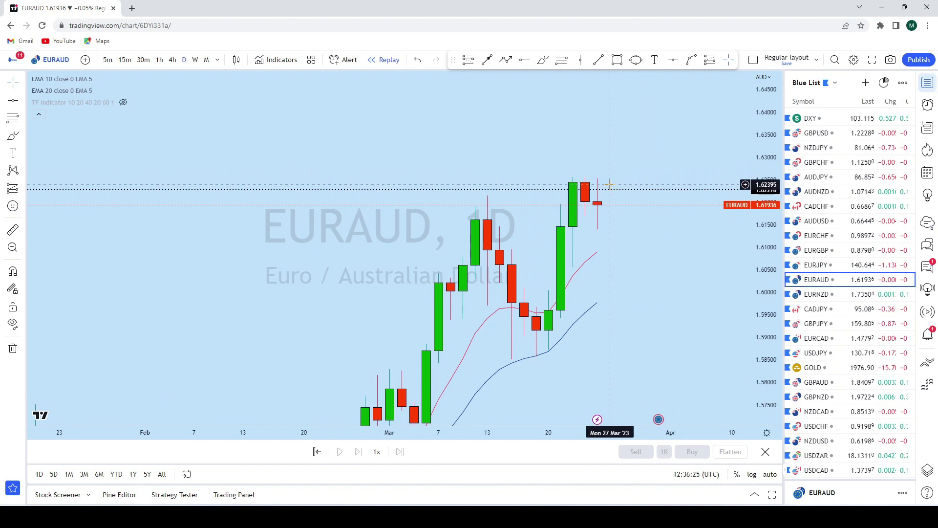
pyautogui.scroll(-3, 665, 276)
pyautogui.scroll(3, 665, 214)
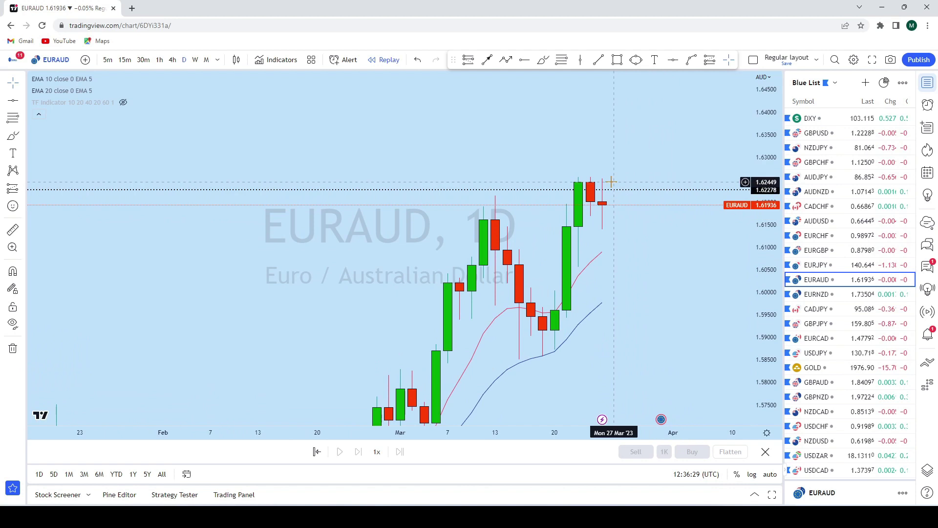
pyautogui.click(674, 61)
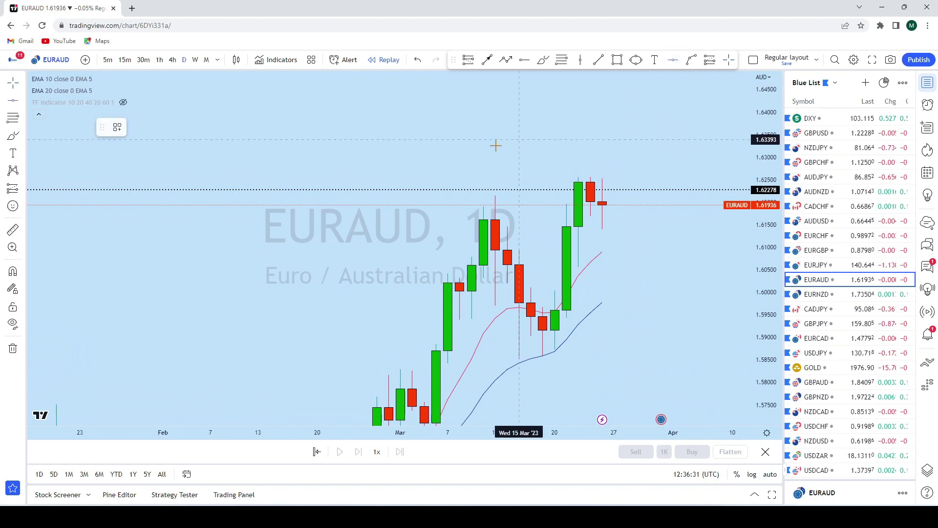
pyautogui.click(436, 177)
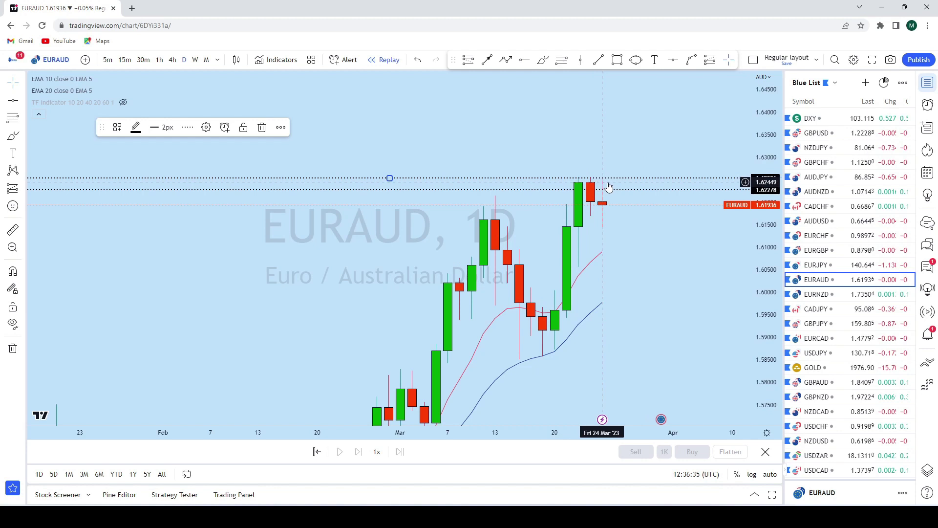
# Switch the EURAUD chart to the 4-hour timeframe and frame the latest candles with both horizontal lines.
pyautogui.click(172, 60)
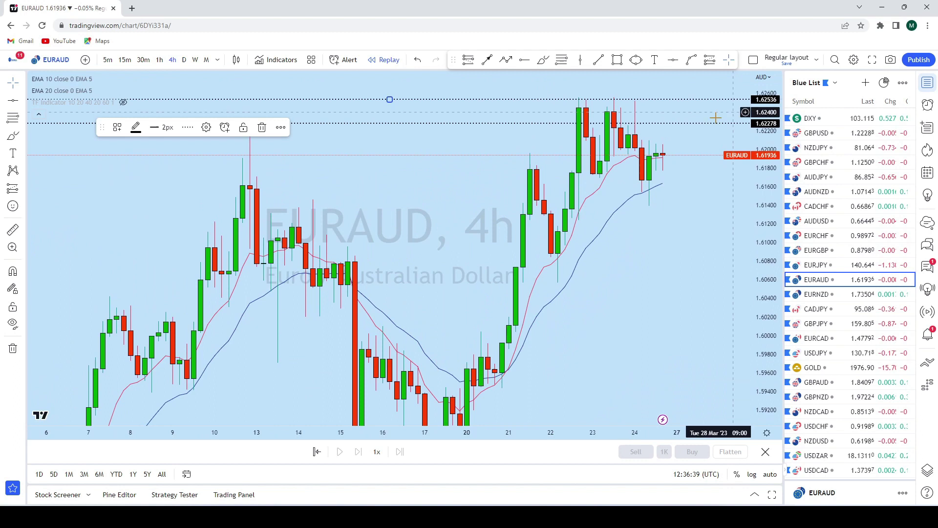
pyautogui.scroll(3, 715, 117)
pyautogui.click(23, 83)
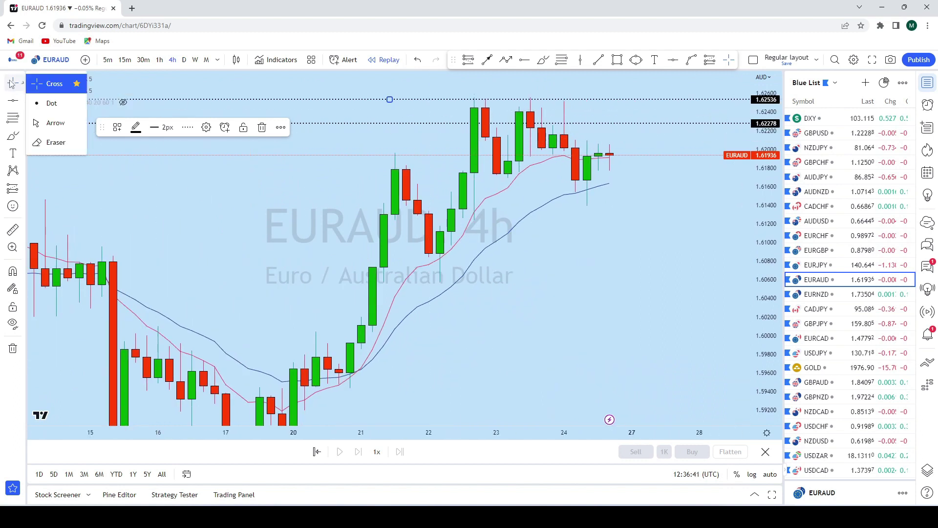
pyautogui.click(649, 224)
pyautogui.scroll(-3, 660, 254)
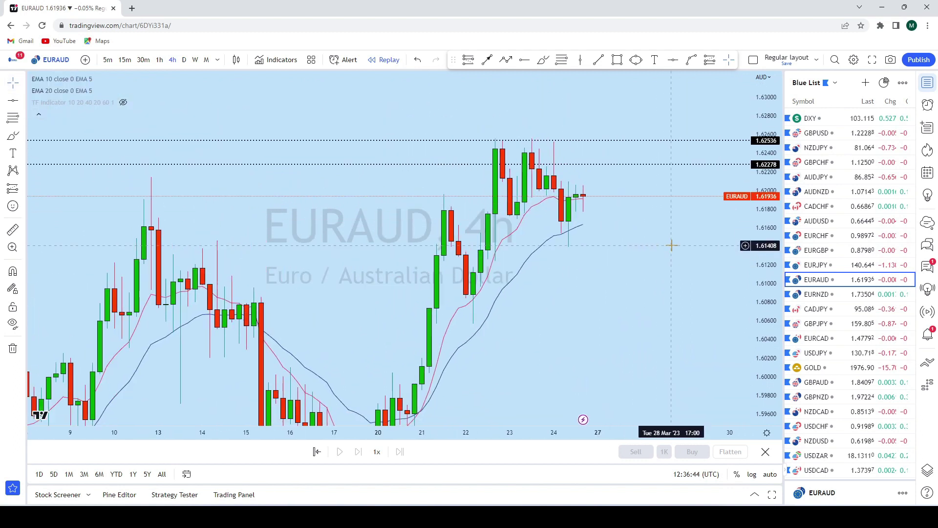
# Circle the latest high at about 1.6251 on the 4-hour EURAUD chart and trace the following dip to about 1.614, undoing the marks.
pyautogui.click(542, 61)
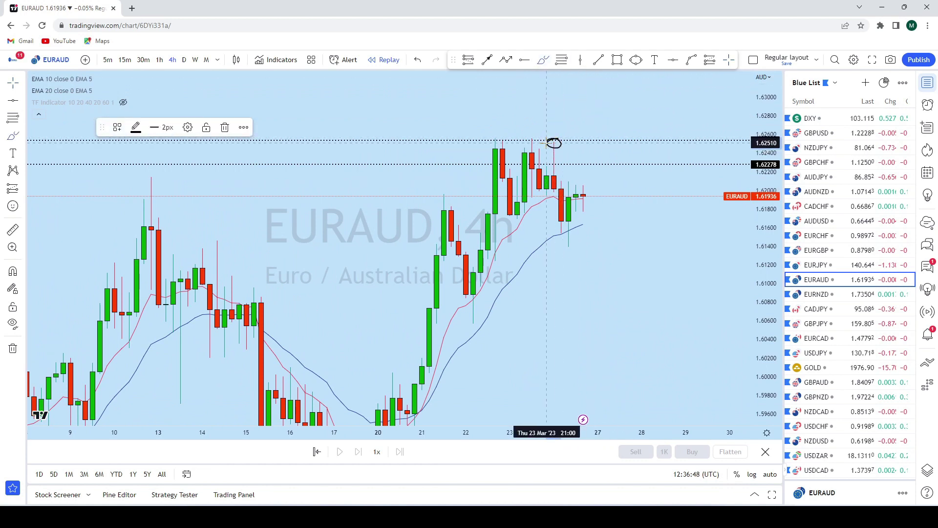
pyautogui.moveTo(553, 142)
pyautogui.mouseDown()
pyautogui.moveTo(556, 236)
pyautogui.moveTo(578, 206)
pyautogui.mouseUp()
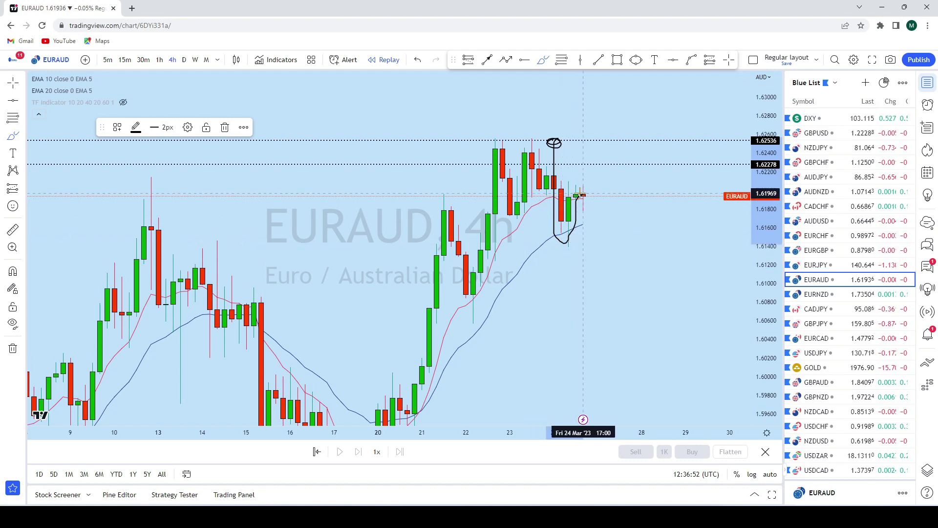
pyautogui.hotkey('ctrl', 'z')
# Sketch a projected decline from the latest 4-hour EURAUD candle to about 1.595, undoing it.
pyautogui.moveTo(581, 194)
pyautogui.mouseDown()
pyautogui.moveTo(590, 209)
pyautogui.moveTo(619, 192)
pyautogui.moveTo(661, 241)
pyautogui.moveTo(671, 343)
pyautogui.mouseUp()
pyautogui.scroll(-5, 694, 313)
pyautogui.moveTo(766, 220); pyautogui.dragTo(765, 329)
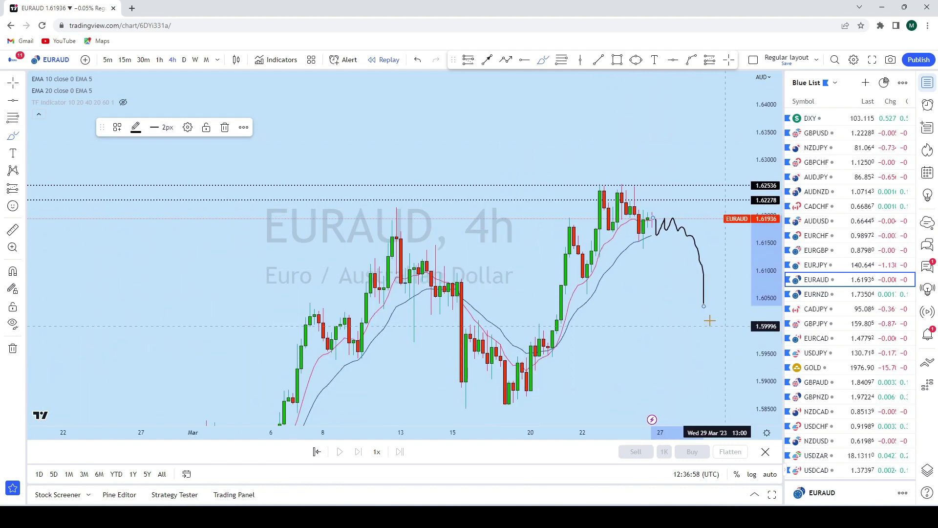
pyautogui.moveTo(704, 307); pyautogui.dragTo(717, 355)
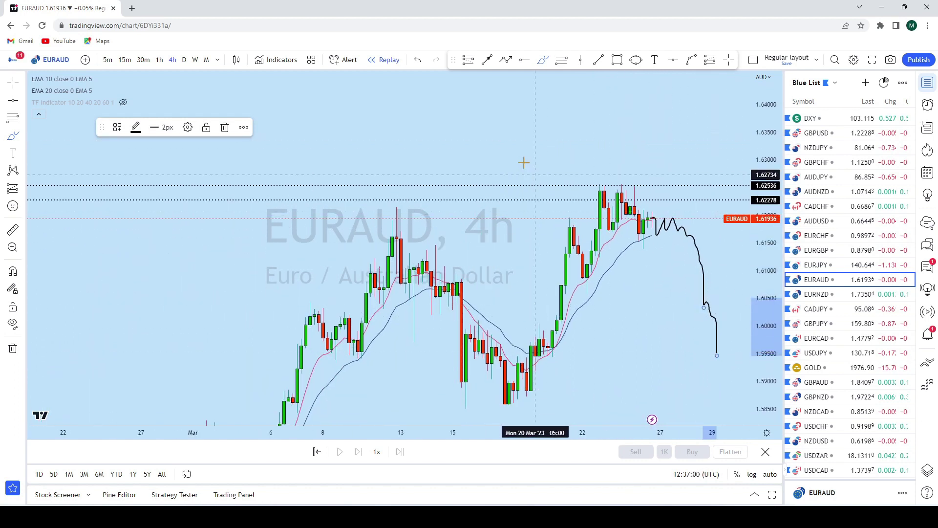
pyautogui.click(417, 59)
pyautogui.click(417, 60)
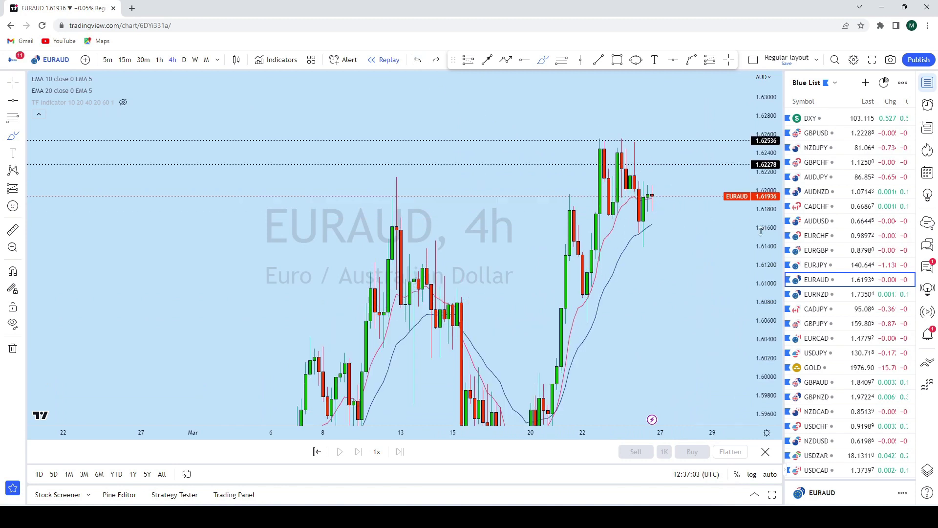
# Trace the 4-hour EURAUD swing from the mid-March low near 1.586 up to about 1.6186, undoing the strokes.
pyautogui.moveTo(761, 231); pyautogui.dragTo(760, 370)
pyautogui.scroll(-4, 655, 363)
pyautogui.moveTo(584, 320); pyautogui.dragTo(599, 360)
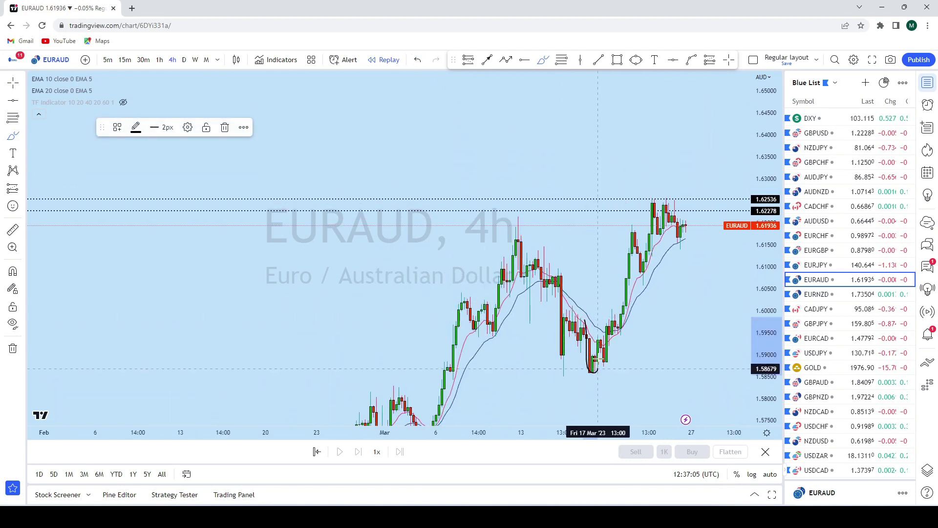
pyautogui.moveTo(611, 323); pyautogui.dragTo(650, 229)
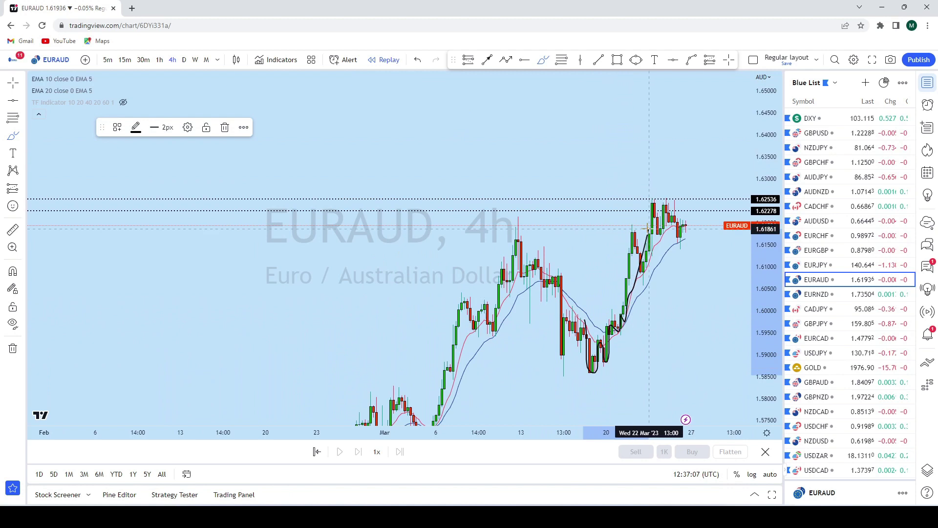
pyautogui.click(416, 60)
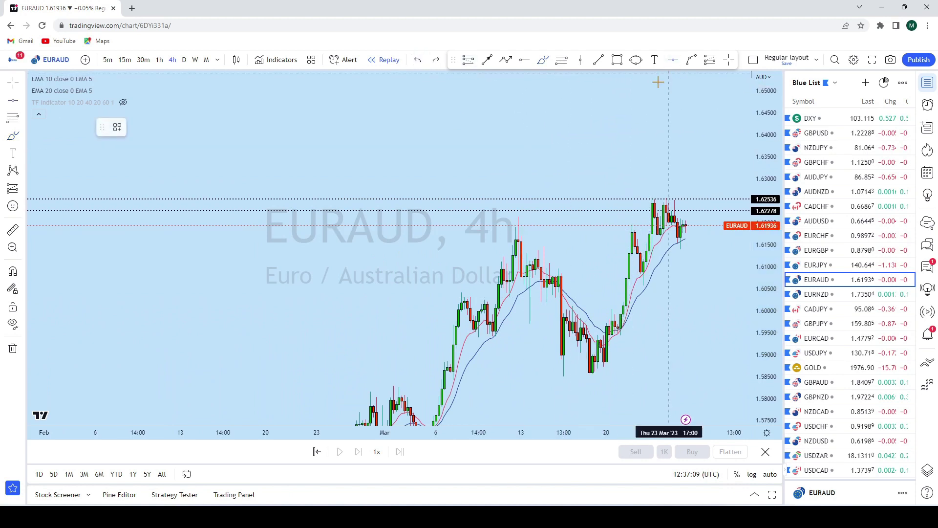
# Draw a horizontal line at about 1.60047 across the mid-March candles of the 4-hour EURAUD chart.
pyautogui.click(433, 308)
pyautogui.moveTo(710, 296); pyautogui.dragTo(671, 242)
pyautogui.scroll(3, 650, 200)
# Circle the mid-March touches of the 1.60047 line and mark its level beyond the latest candle, undoing the marks.
pyautogui.click(542, 61)
pyautogui.moveTo(521, 251)
pyautogui.mouseDown()
pyautogui.moveTo(517, 260)
pyautogui.moveTo(459, 260)
pyautogui.moveTo(468, 252)
pyautogui.mouseUp()
pyautogui.moveTo(614, 254); pyautogui.dragTo(632, 258)
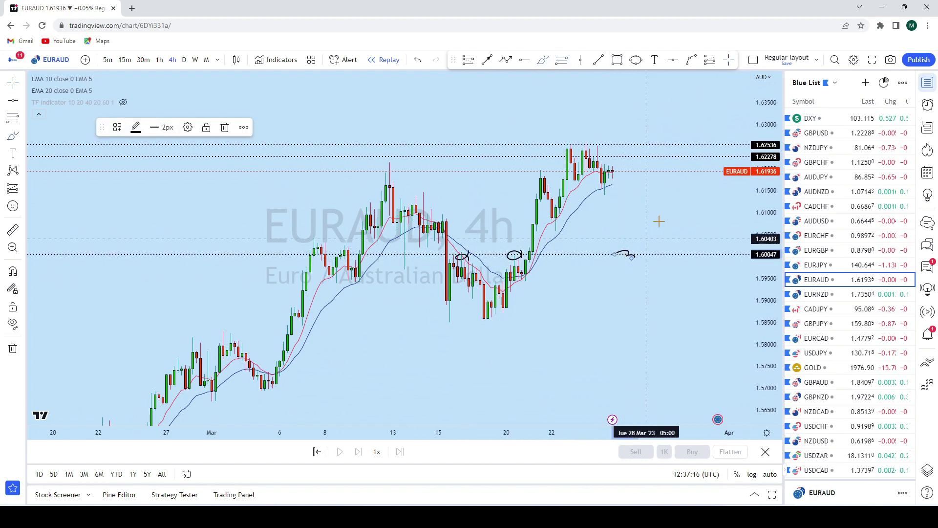
pyautogui.click(418, 59)
pyautogui.click(417, 59)
# Place a tilted ellipse just after the latest 4-hour EURAUD candle, around the 1.62278 line.
pyautogui.click(636, 60)
pyautogui.click(620, 169)
pyautogui.click(637, 155)
pyautogui.click(649, 168)
pyautogui.moveTo(685, 123); pyautogui.dragTo(665, 116)
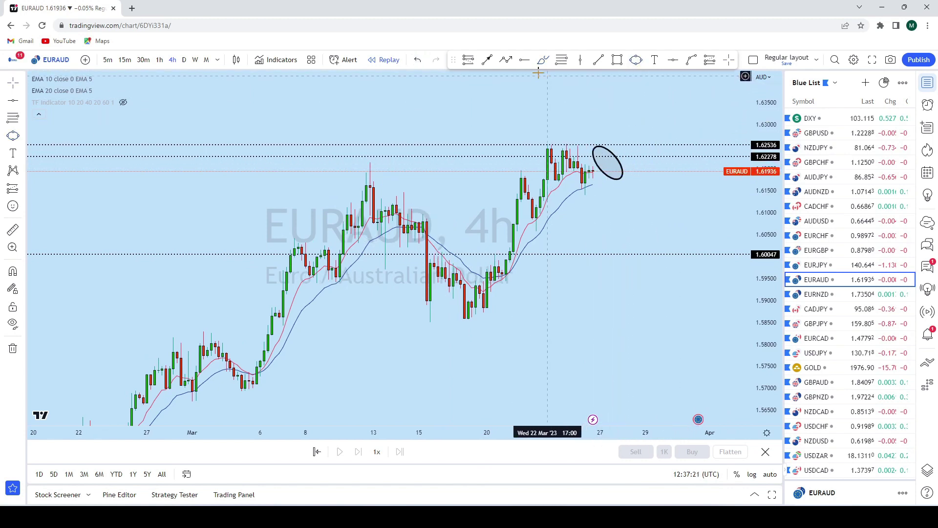
# Draw an arrow from the ellipse at about 1.62261 down to about 1.60014 at the lower horizontal line.
pyautogui.click(608, 157)
pyautogui.click(631, 255)
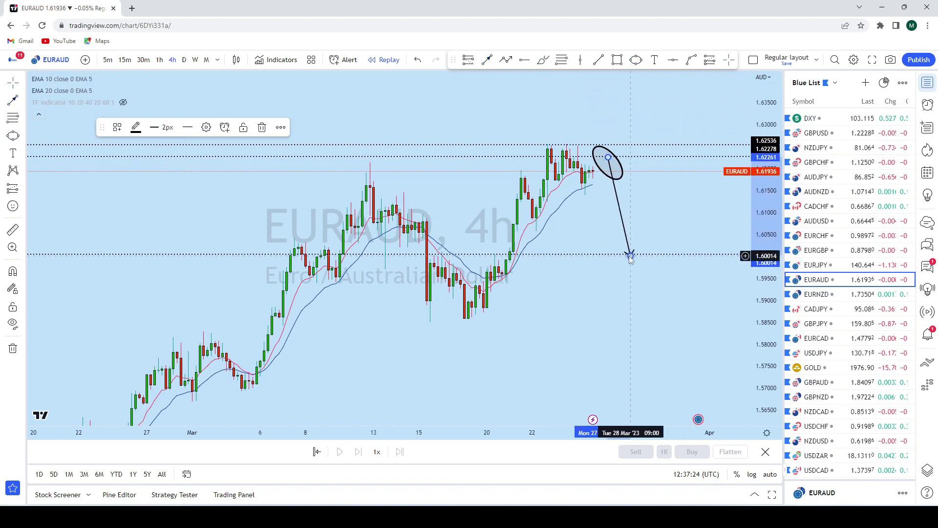
pyautogui.moveTo(727, 212); pyautogui.dragTo(676, 256)
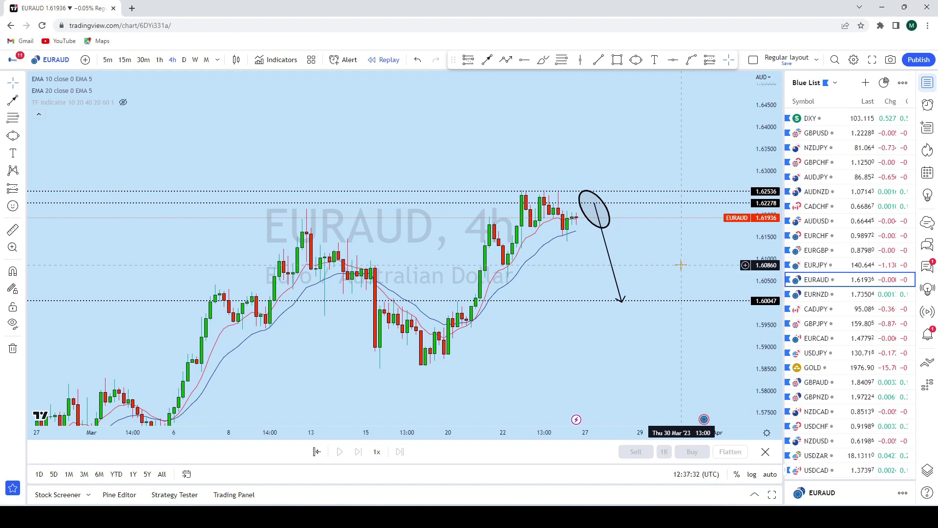
# Open the EURNZD chart from the watchlist on the monthly timeframe and widen the view of its history.
pyautogui.scroll(-3, 860, 220)
pyautogui.click(864, 202)
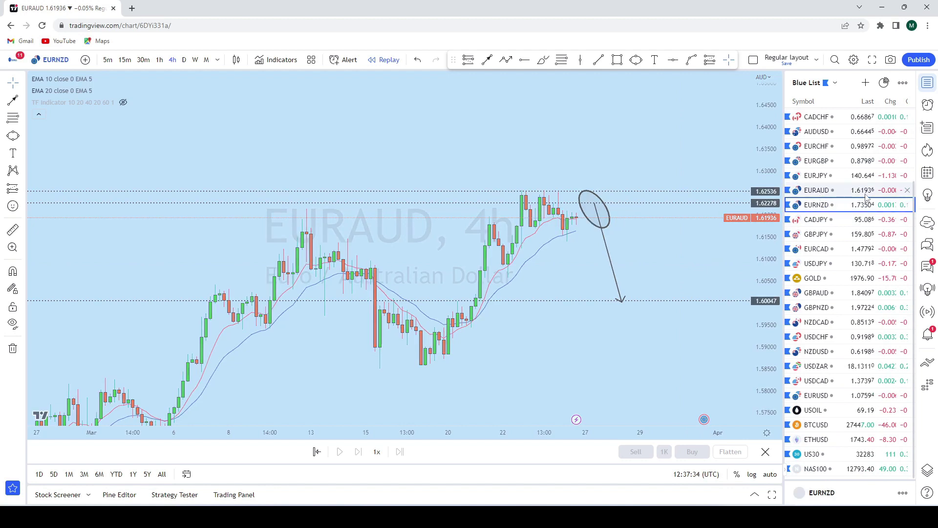
pyautogui.click(207, 59)
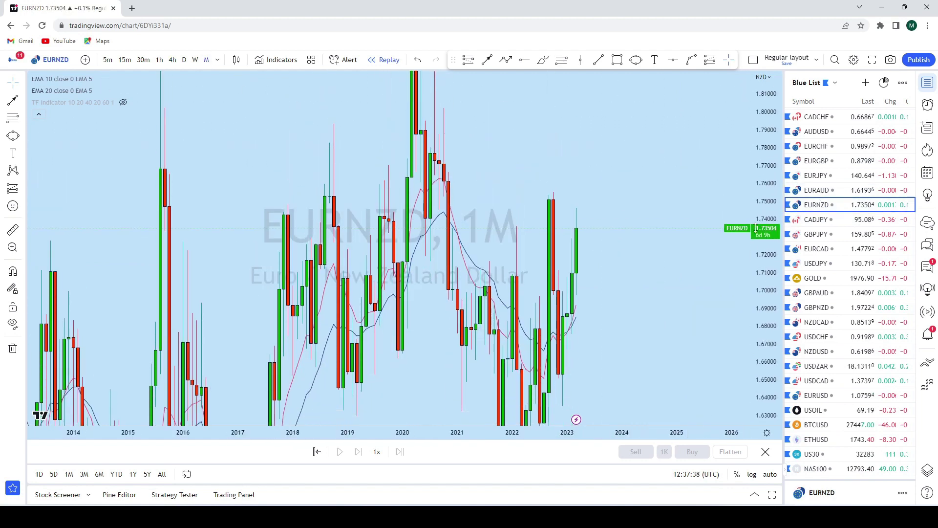
pyautogui.scroll(-3, 679, 295)
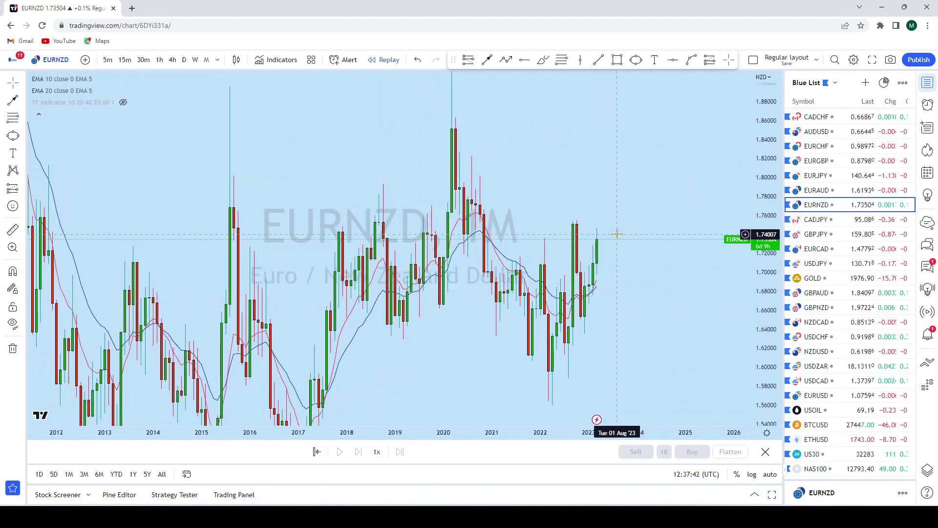
# Switch the EURNZD chart to the weekly timeframe and enlarge the latest candles.
pyautogui.click(195, 59)
pyautogui.scroll(2, 670, 227)
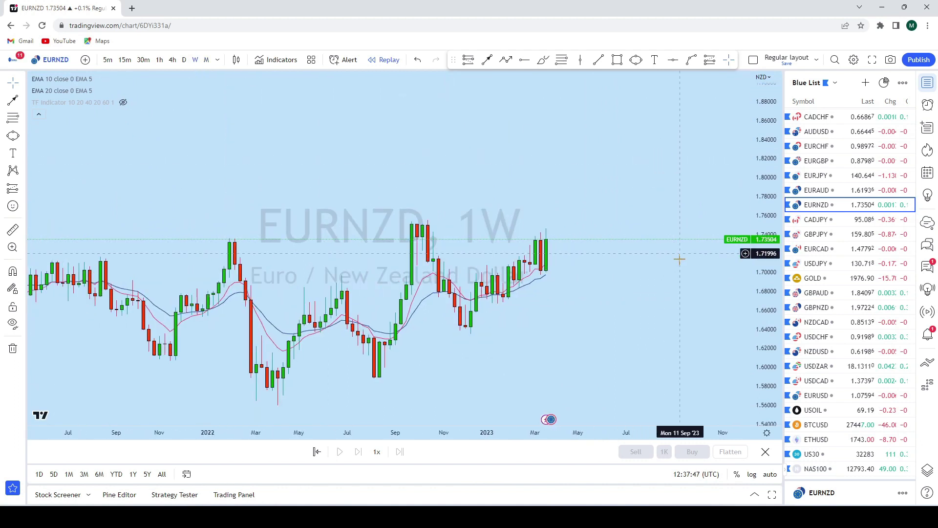
pyautogui.moveTo(769, 331); pyautogui.dragTo(764, 151)
pyautogui.scroll(-4, 712, 263)
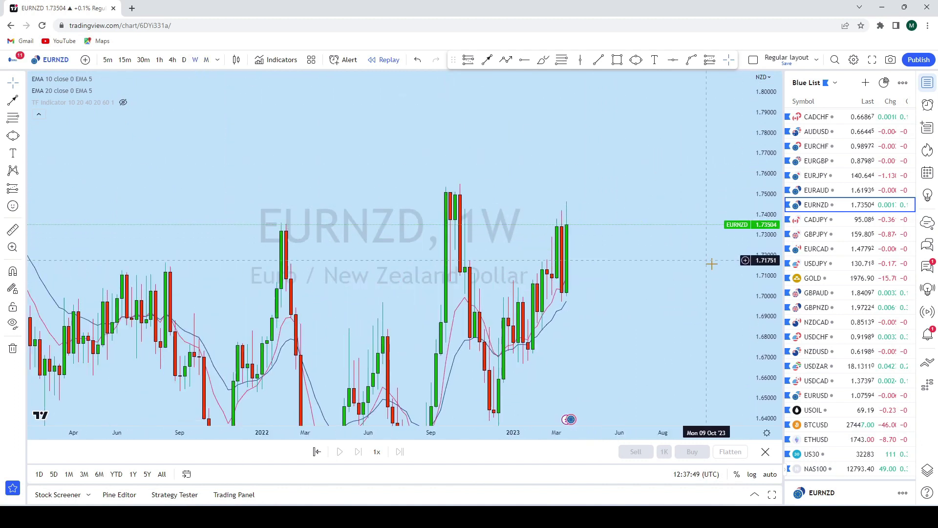
pyautogui.scroll(2, 621, 307)
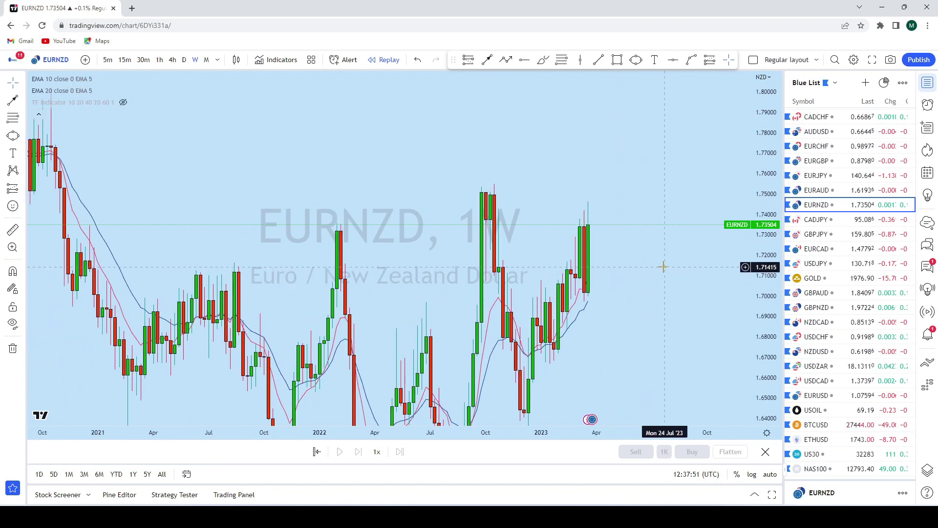
pyautogui.click(23, 83)
pyautogui.scroll(2, 553, 210)
pyautogui.moveTo(553, 210)
pyautogui.mouseDown()
pyautogui.moveTo(660, 178)
pyautogui.moveTo(651, 199)
pyautogui.mouseUp()
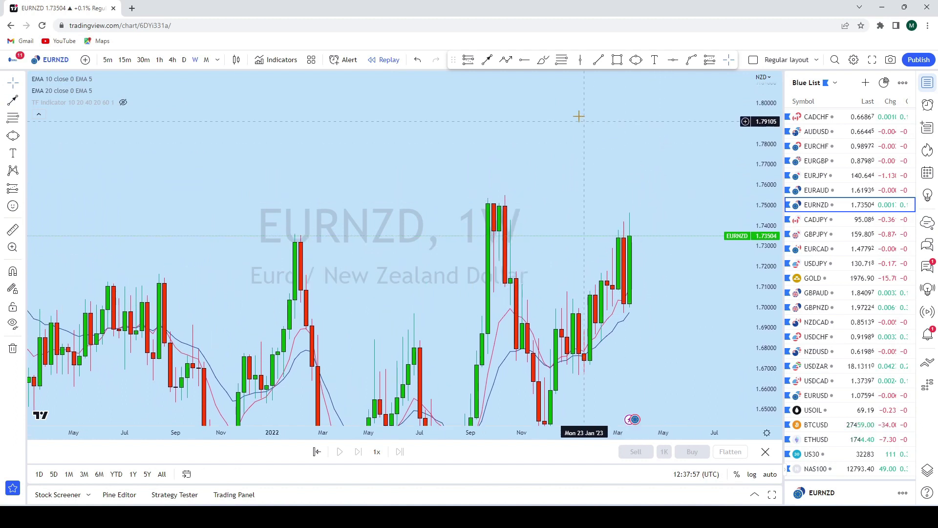
# Sketch a projected rise to about 1.787 and a projected drop to about 1.687 from the latest weekly EURNZD candle, undoing each.
pyautogui.click(543, 61)
pyautogui.moveTo(636, 231)
pyautogui.mouseDown()
pyautogui.moveTo(663, 105)
pyautogui.moveTo(640, 128)
pyautogui.mouseUp()
pyautogui.click(418, 59)
pyautogui.moveTo(629, 236); pyautogui.dragTo(650, 224)
pyautogui.moveTo(652, 256); pyautogui.dragTo(657, 332)
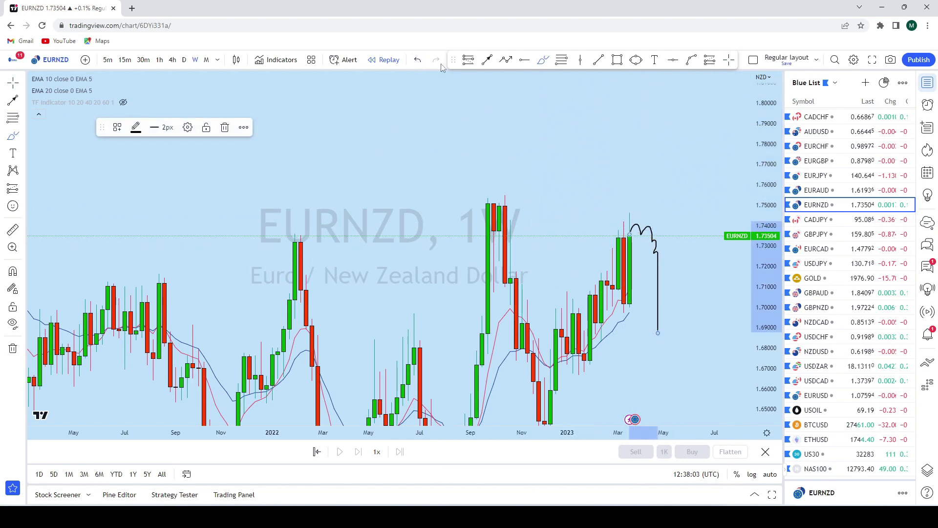
pyautogui.hotkey('ctrl', 'z')
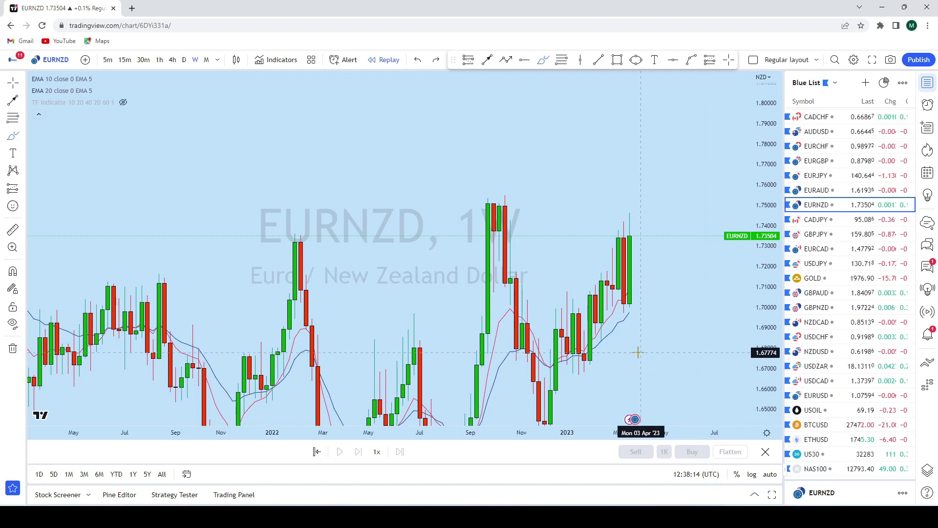
# Switch the EURNZD chart to the daily timeframe and frame the February and March candles.
pyautogui.click(184, 60)
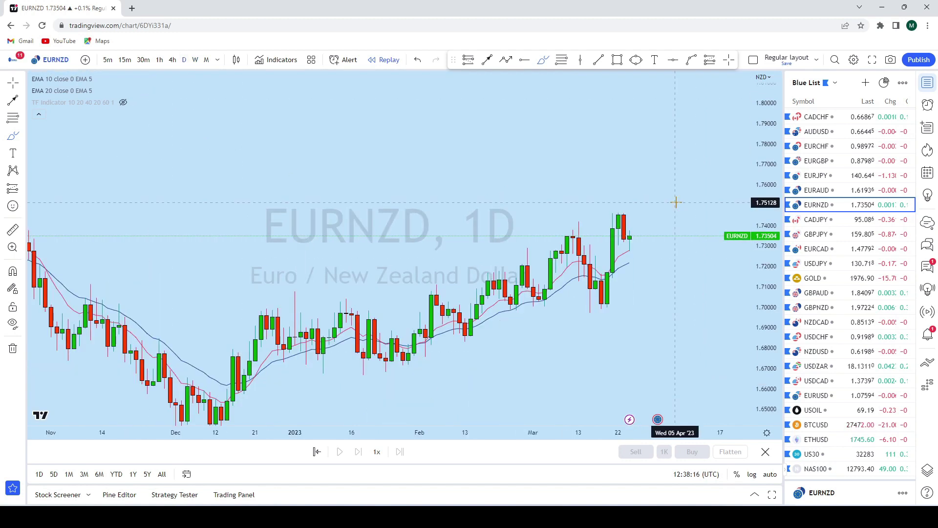
pyautogui.moveTo(764, 310); pyautogui.dragTo(624, 151)
pyautogui.scroll(2, 630, 131)
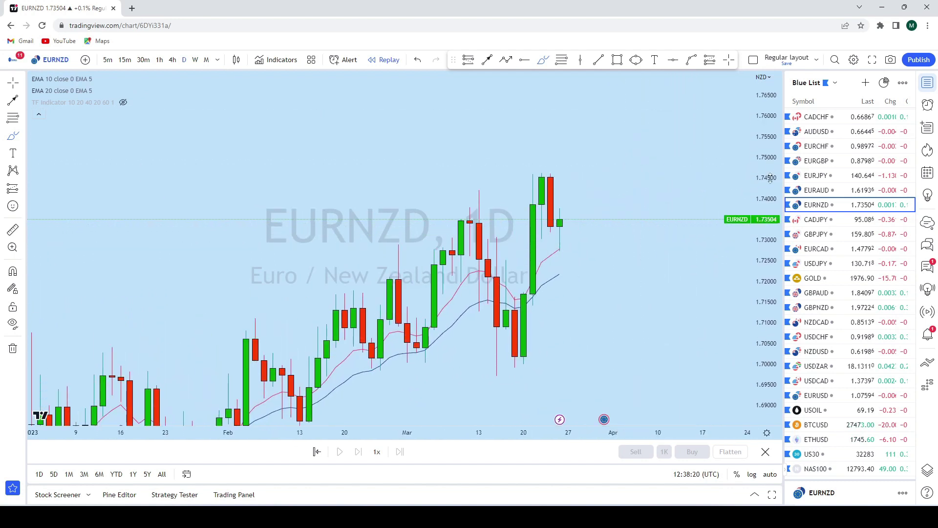
pyautogui.moveTo(770, 178); pyautogui.dragTo(723, 274)
pyautogui.scroll(2, 664, 225)
# Trace the W-shaped March swing on the daily EURNZD chart up to the latest highs, undoing the stroke.
pyautogui.moveTo(422, 203)
pyautogui.mouseDown()
pyautogui.moveTo(434, 333)
pyautogui.moveTo(452, 258)
pyautogui.mouseUp()
pyautogui.moveTo(467, 309)
pyautogui.mouseDown()
pyautogui.moveTo(477, 338)
pyautogui.moveTo(490, 179)
pyautogui.mouseUp()
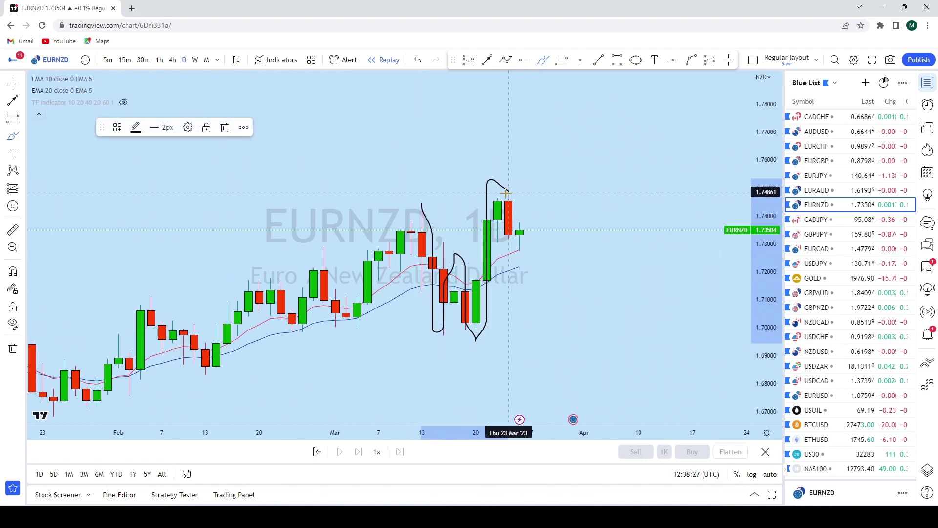
pyautogui.hotkey('ctrl', 'z')
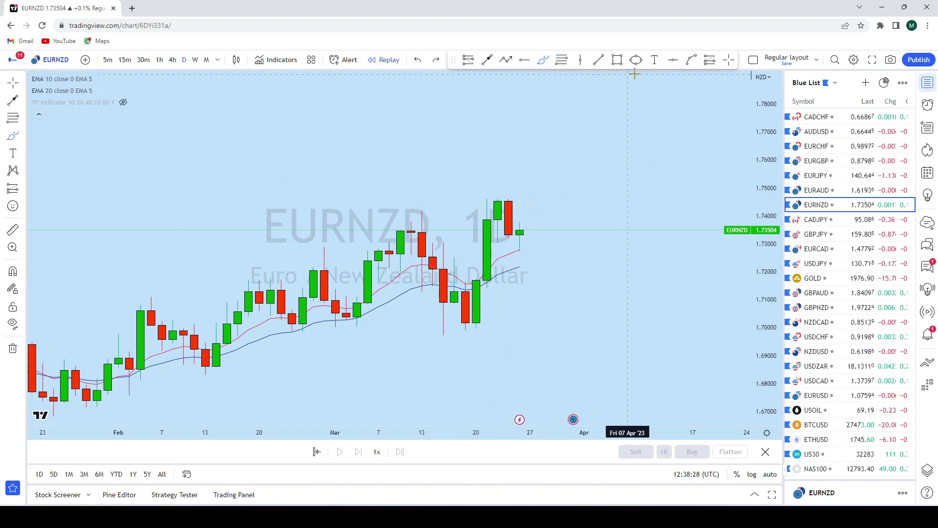
# Draw a horizontal line at about 1.72518 across the March candles of the daily EURNZD chart.
pyautogui.click(672, 60)
pyautogui.click(390, 257)
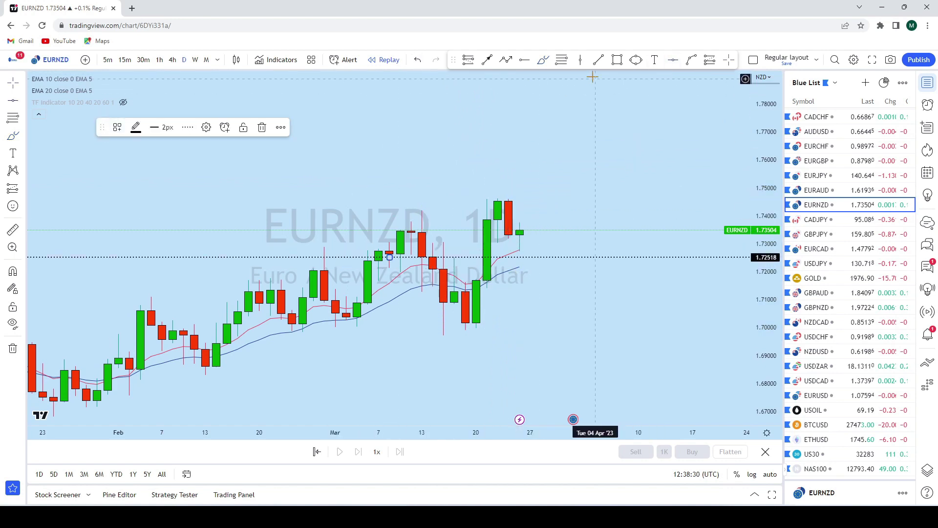
# Circle the price touches along the 1.72518 line on the daily EURNZD chart, undoing the circles.
pyautogui.click(543, 59)
pyautogui.moveTo(464, 254); pyautogui.dragTo(446, 253)
pyautogui.moveTo(325, 252)
pyautogui.mouseDown()
pyautogui.moveTo(324, 263)
pyautogui.moveTo(319, 253)
pyautogui.mouseUp()
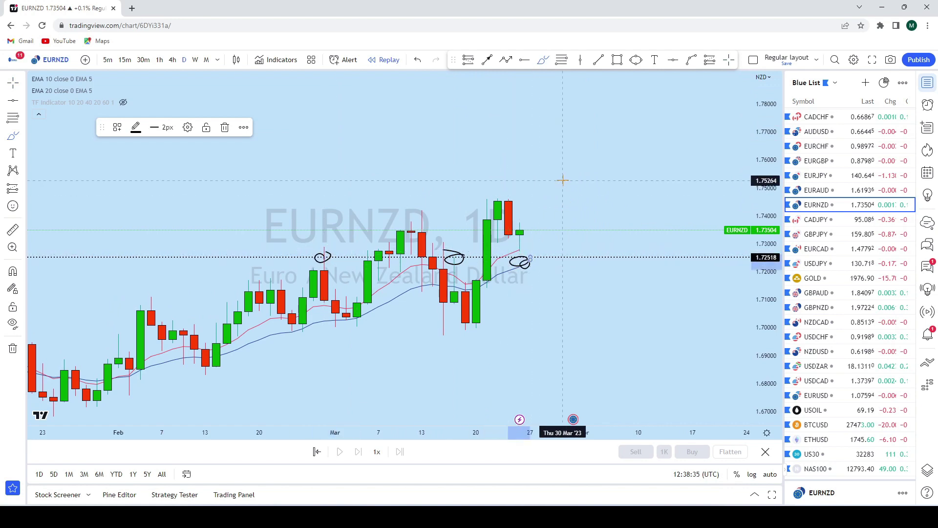
pyautogui.click(418, 60)
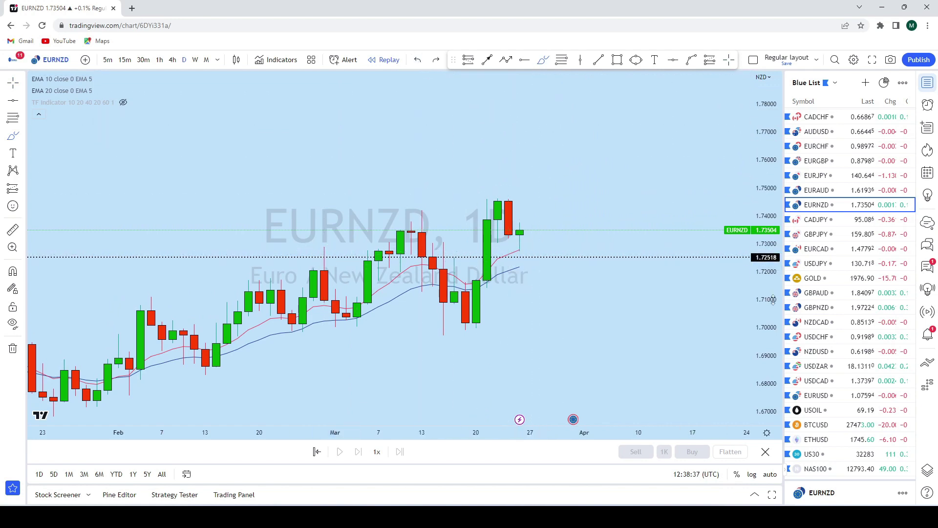
# Sketch a projected daily EURNZD drop to about 1.722 with a circle at its end and a rise to about 1.757, undoing each.
pyautogui.moveTo(773, 299); pyautogui.dragTo(697, 205)
pyautogui.click(544, 60)
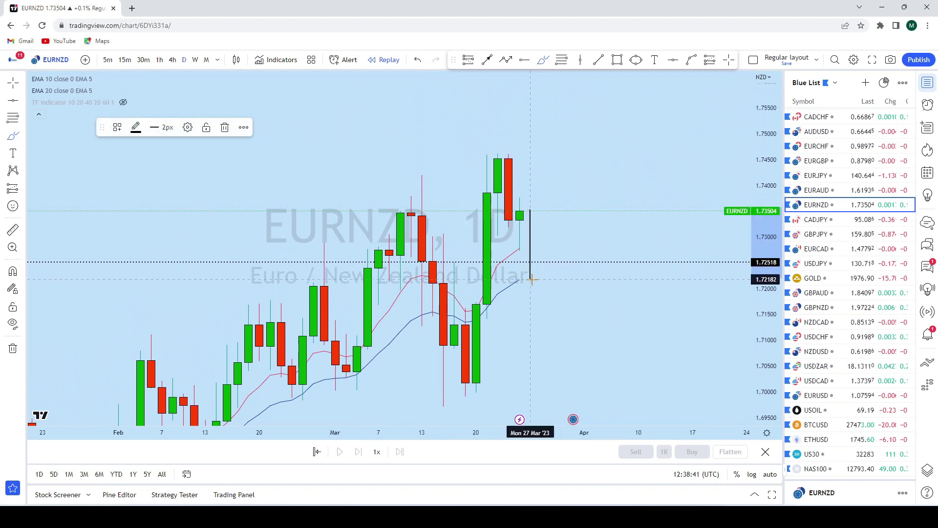
pyautogui.moveTo(522, 275); pyautogui.dragTo(524, 277)
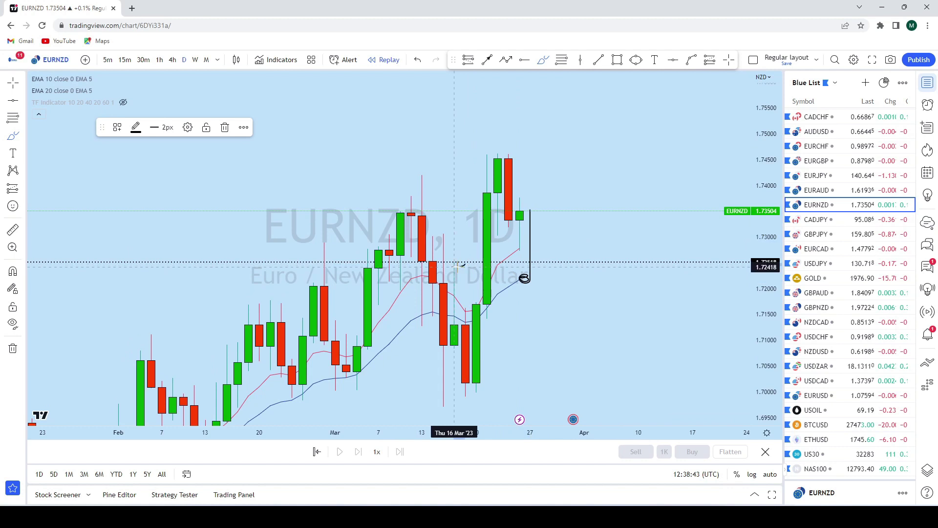
pyautogui.click(421, 62)
pyautogui.click(423, 64)
pyautogui.moveTo(531, 270)
pyautogui.mouseDown()
pyautogui.moveTo(552, 264)
pyautogui.moveTo(617, 80)
pyautogui.moveTo(581, 96)
pyautogui.mouseUp()
pyautogui.click(418, 59)
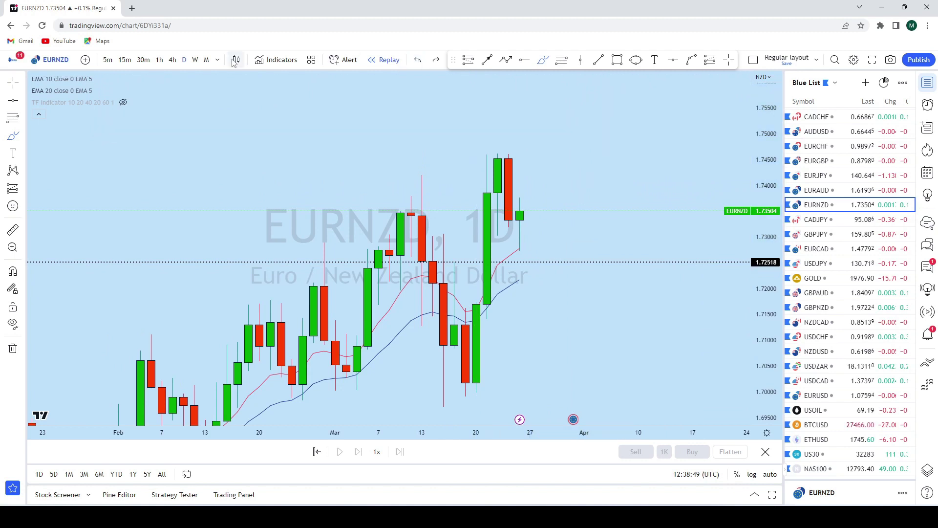
# Switch the EURNZD chart to the 4-hour timeframe and frame the March candles with the 1.72518 line.
pyautogui.click(172, 60)
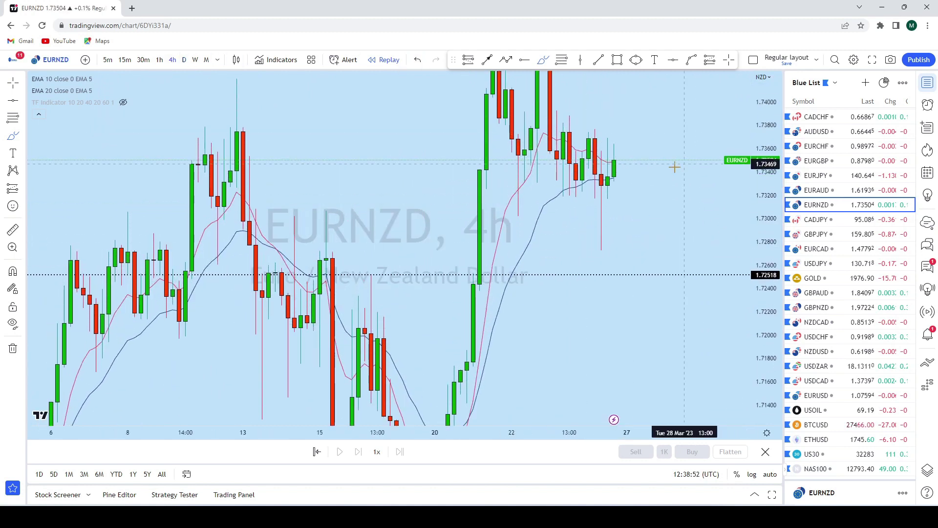
pyautogui.scroll(2, 675, 156)
pyautogui.scroll(-3, 678, 169)
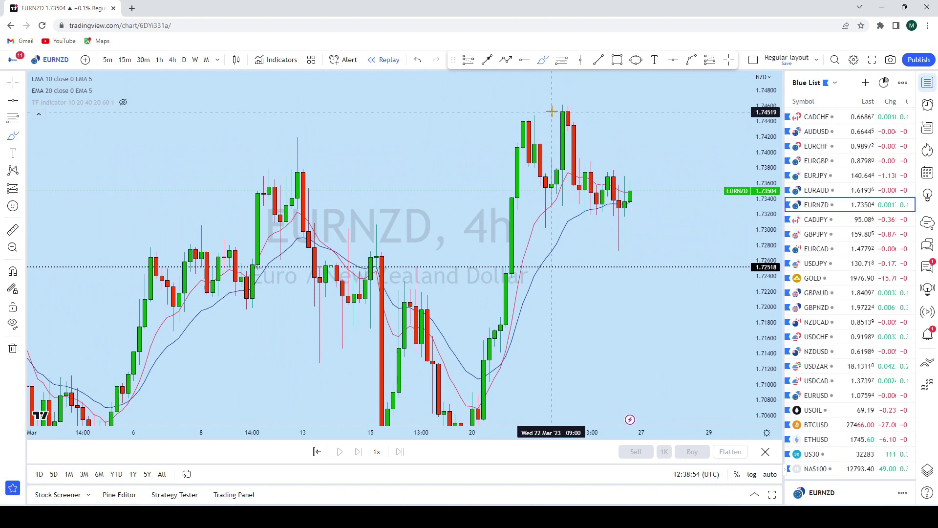
# Trace the latest 4-hour EURNZD decline from the highs near 1.745 to about 1.733, undoing the stroke.
pyautogui.click(543, 59)
pyautogui.moveTo(574, 113)
pyautogui.mouseDown()
pyautogui.moveTo(581, 188)
pyautogui.moveTo(596, 205)
pyautogui.moveTo(613, 179)
pyautogui.moveTo(625, 211)
pyautogui.moveTo(639, 198)
pyautogui.moveTo(647, 210)
pyautogui.mouseUp()
pyautogui.click(417, 60)
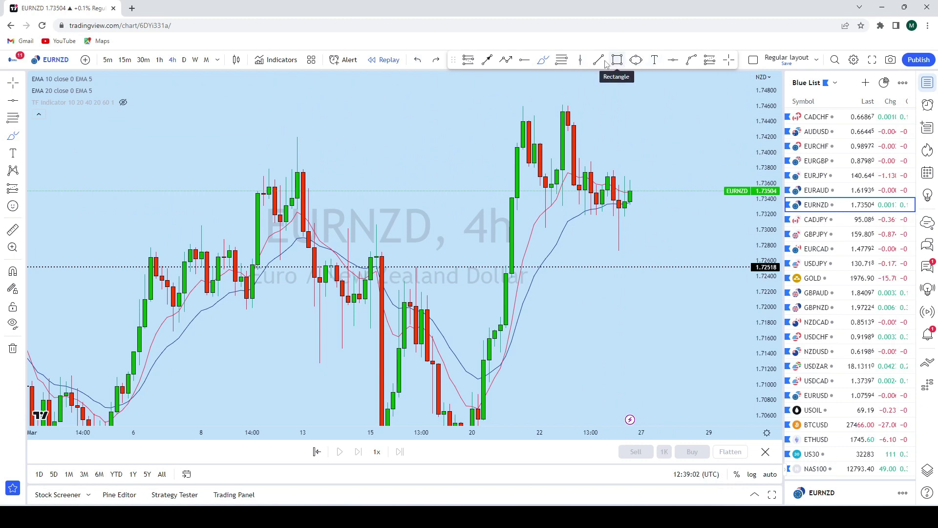
# Draw a projected 4-hour EURNZD path from about 1.735 down to the 1.72518 line, a small double bottom, and up to about 1.747.
pyautogui.click(507, 60)
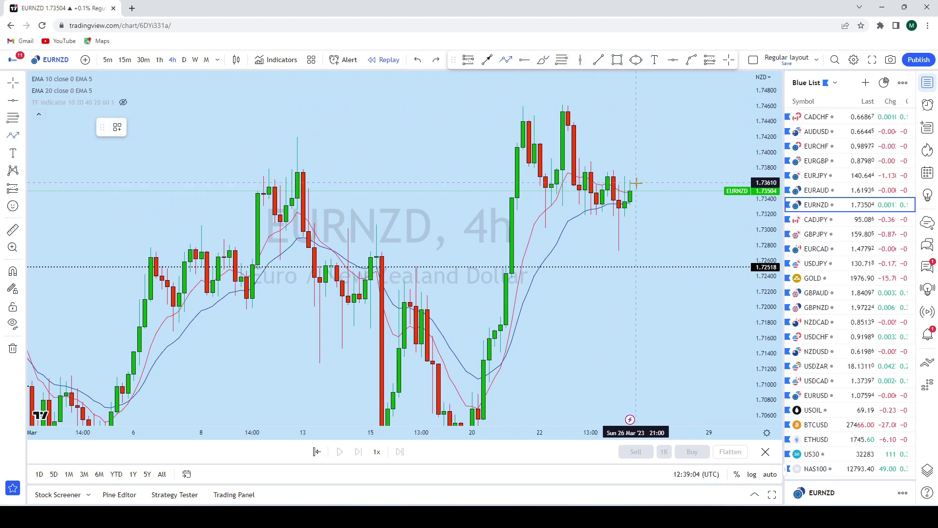
pyautogui.moveTo(636, 190); pyautogui.dragTo(645, 229)
pyautogui.click(653, 266)
pyautogui.click(664, 258)
pyautogui.click(670, 270)
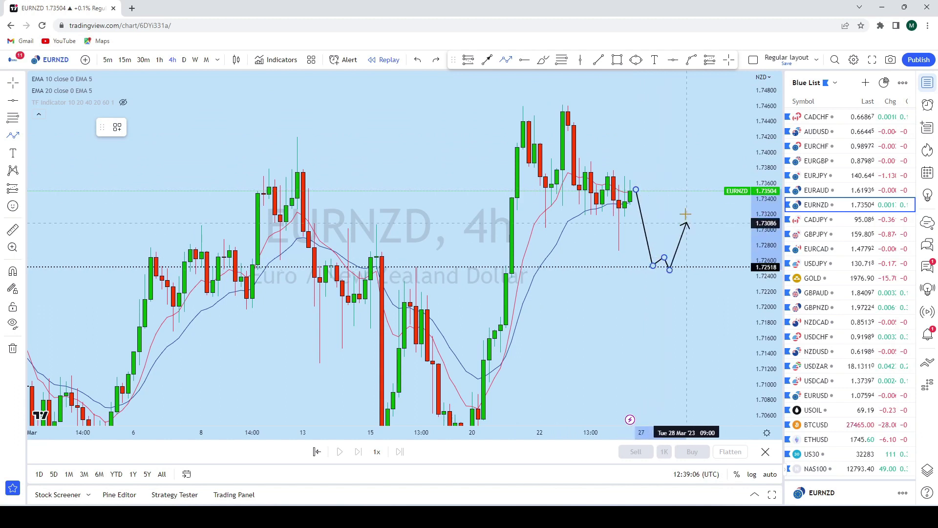
pyautogui.doubleClick(726, 96)
# Add an ellipse around the projected double bottom on the 1.72518 line of the EURNZD chart.
pyautogui.moveTo(639, 286); pyautogui.dragTo(580, 306)
pyautogui.click(636, 60)
pyautogui.click(588, 292)
pyautogui.click(621, 285)
pyautogui.click(626, 294)
pyautogui.moveTo(670, 239); pyautogui.dragTo(641, 258)
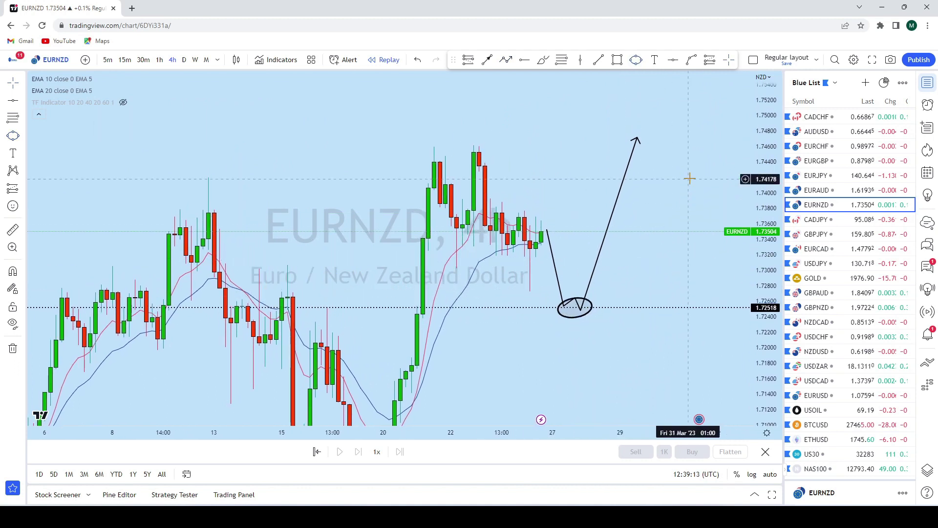
pyautogui.moveTo(682, 189); pyautogui.dragTo(655, 211)
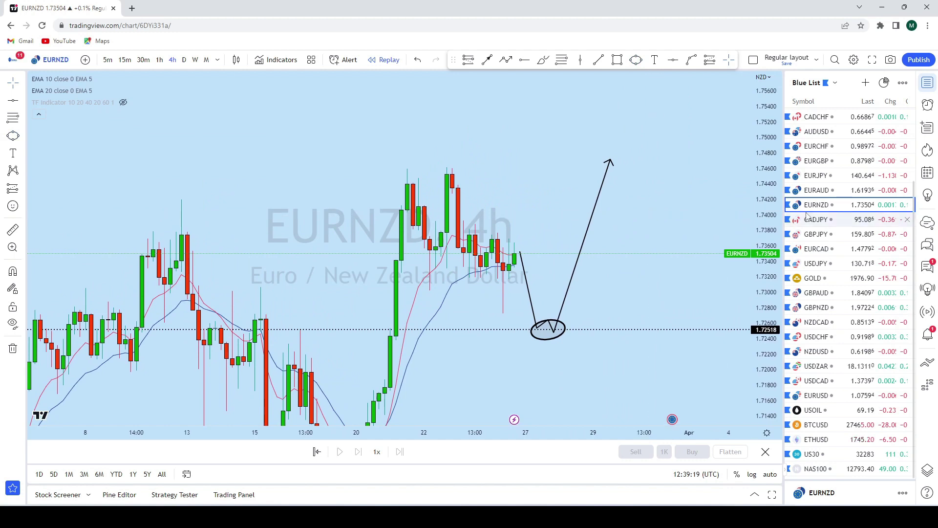
# Open the CADJPY chart and remove its existing channel drawings.
pyautogui.click(824, 221)
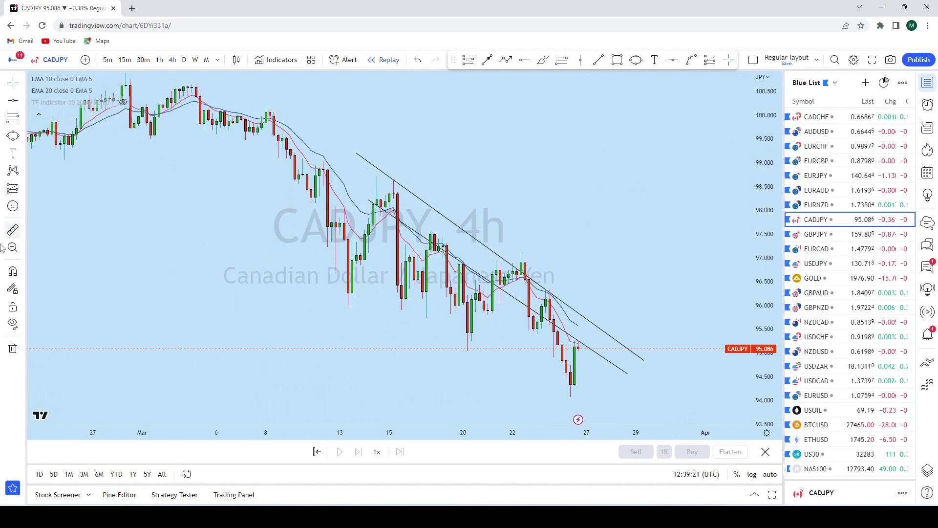
pyautogui.click(13, 348)
pyautogui.click(53, 346)
pyautogui.click(22, 83)
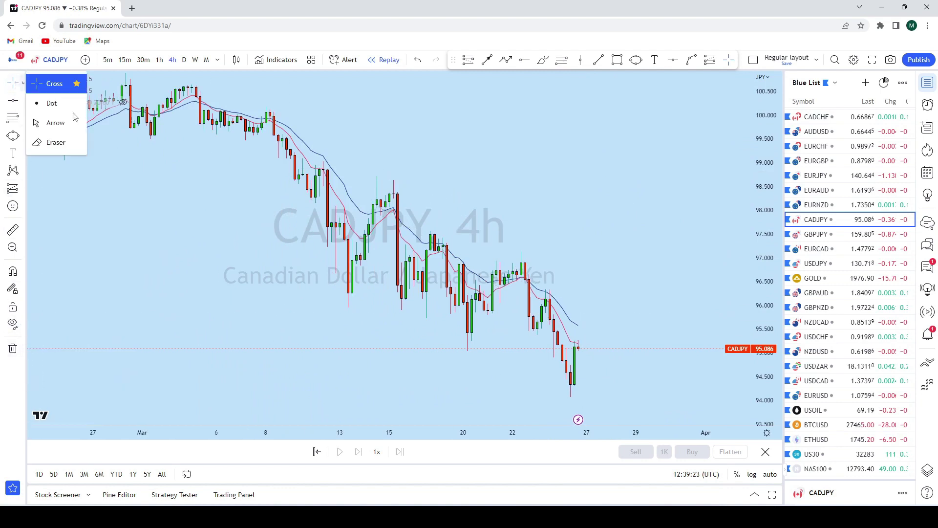
pyautogui.scroll(3, 528, 232)
pyautogui.scroll(-5, 528, 232)
# Switch the CADJPY chart to the monthly timeframe and frame the candles from 2017 to 2023.
pyautogui.click(206, 60)
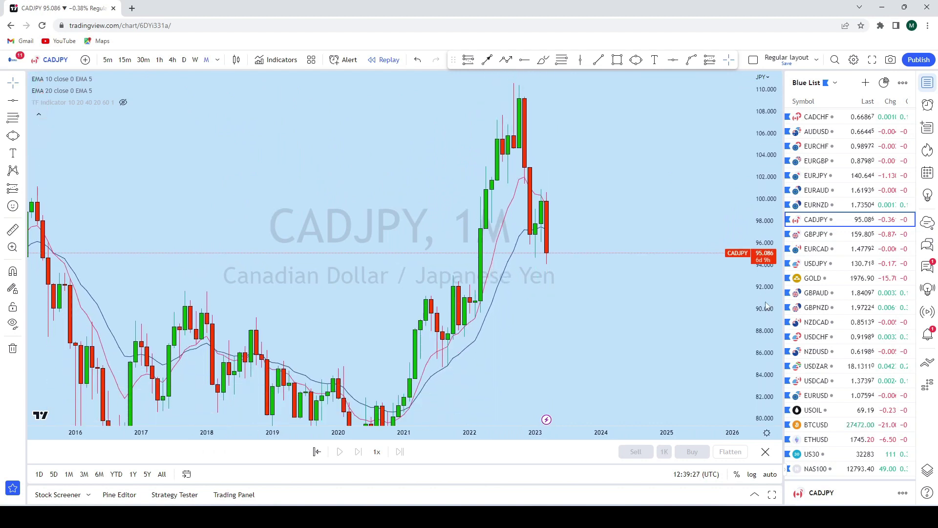
pyautogui.scroll(3, 434, 233)
pyautogui.click(23, 84)
pyautogui.click(593, 175)
pyautogui.scroll(3, 593, 174)
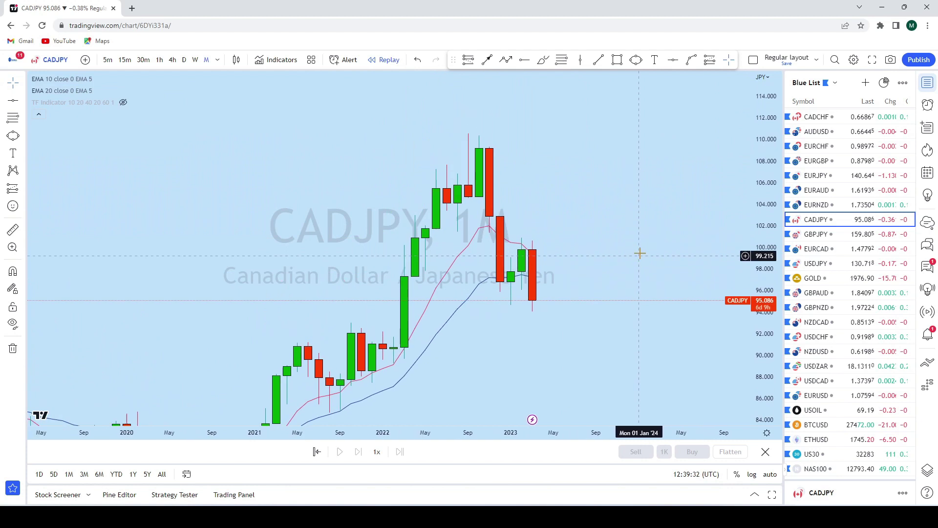
pyautogui.scroll(-5, 529, 148)
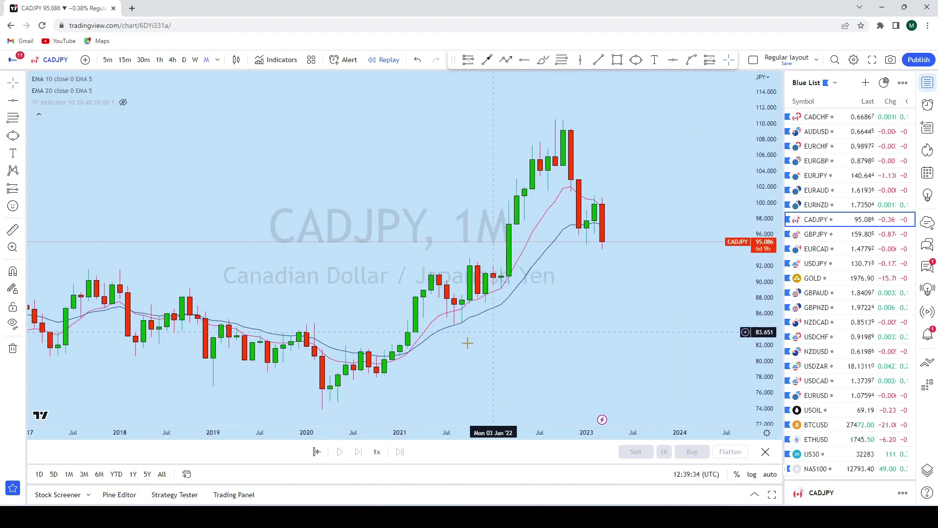
# Trace the monthly CADJPY rally from about 79 to 110 and the following drop and rebound to about 100, undoing the strokes.
pyautogui.click(542, 60)
pyautogui.moveTo(384, 372)
pyautogui.mouseDown()
pyautogui.moveTo(440, 260)
pyautogui.moveTo(460, 315)
pyautogui.moveTo(484, 247)
pyautogui.mouseUp()
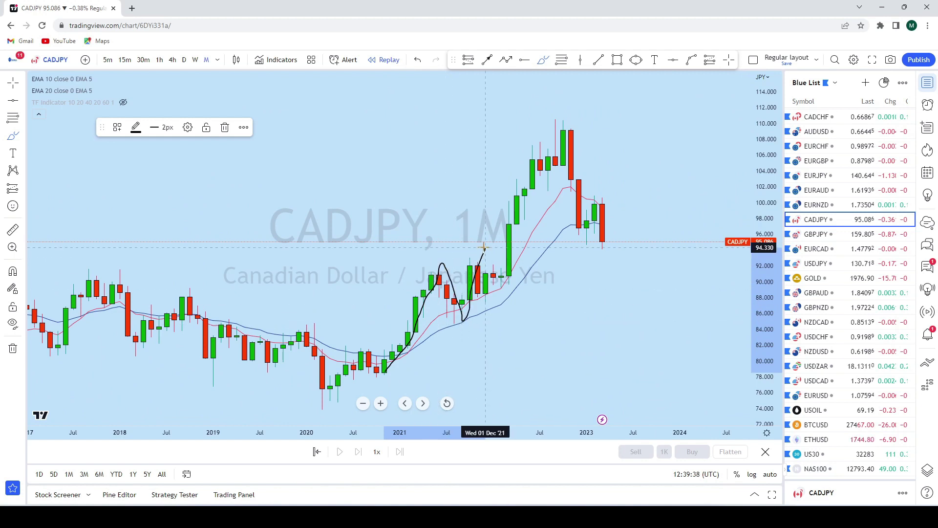
pyautogui.moveTo(501, 278)
pyautogui.mouseDown()
pyautogui.moveTo(532, 156)
pyautogui.moveTo(543, 181)
pyautogui.moveTo(559, 122)
pyautogui.mouseUp()
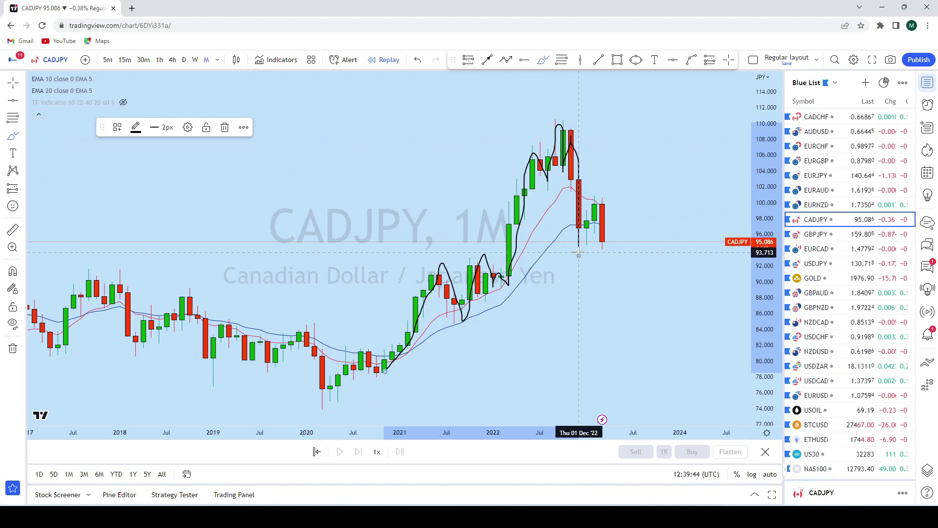
pyautogui.click(417, 60)
pyautogui.moveTo(571, 135)
pyautogui.mouseDown()
pyautogui.moveTo(580, 220)
pyautogui.moveTo(598, 201)
pyautogui.mouseUp()
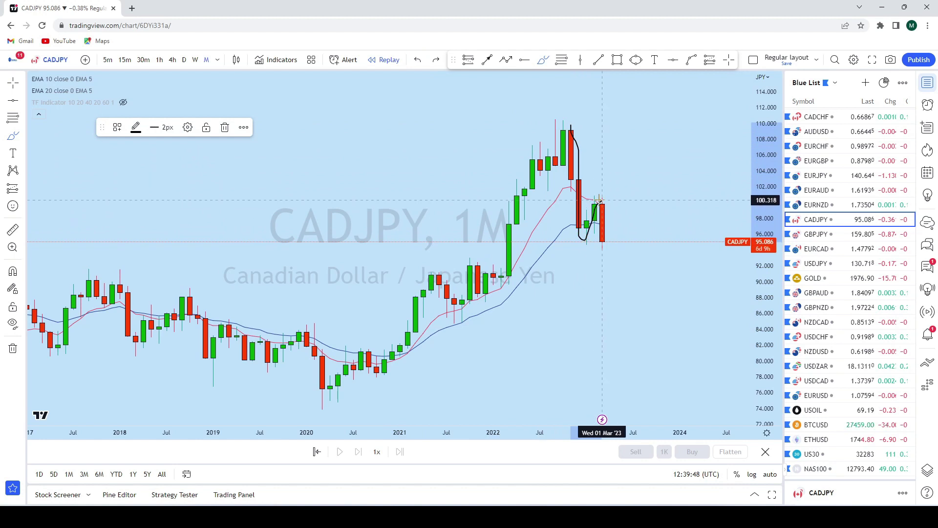
pyautogui.click(418, 60)
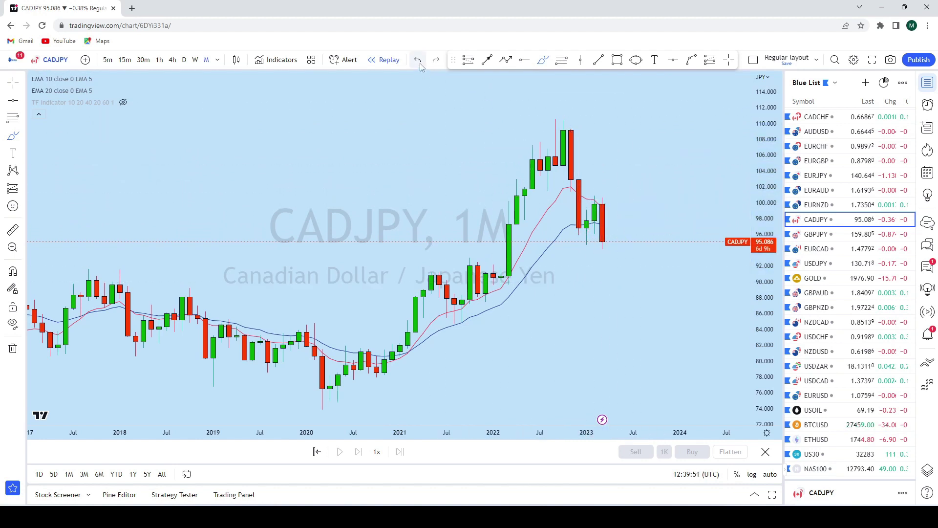
# Mark the March 2023 candle's decline on the monthly CADJPY chart twice, undoing each stroke.
pyautogui.moveTo(602, 195); pyautogui.dragTo(602, 284)
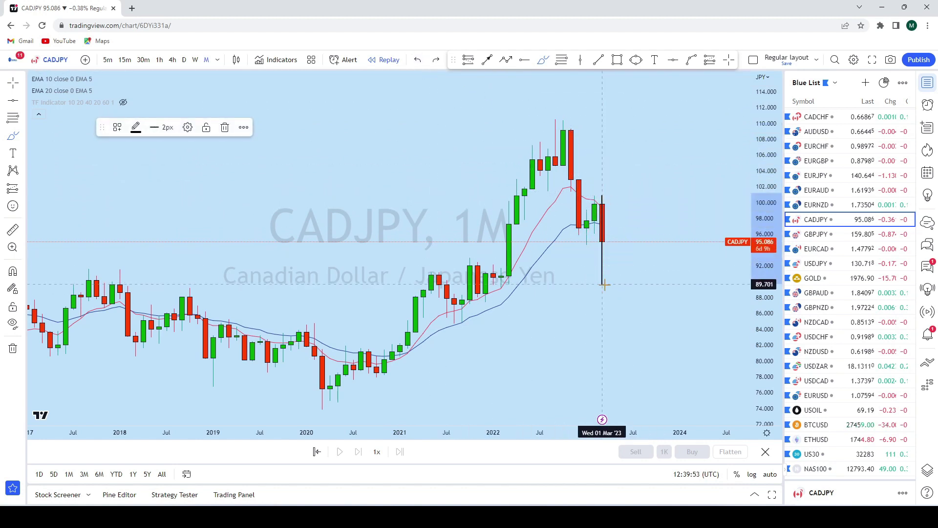
pyautogui.click(418, 60)
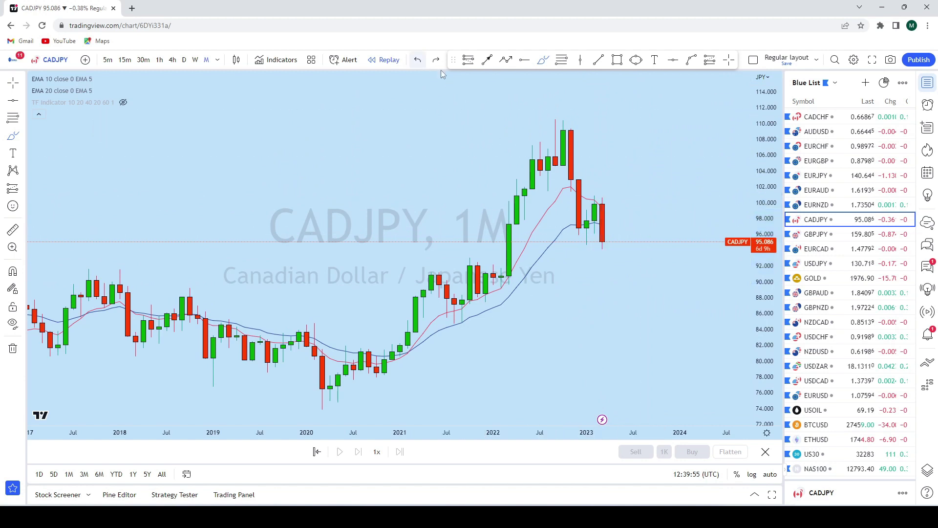
pyautogui.moveTo(602, 199); pyautogui.dragTo(602, 254)
pyautogui.click(417, 60)
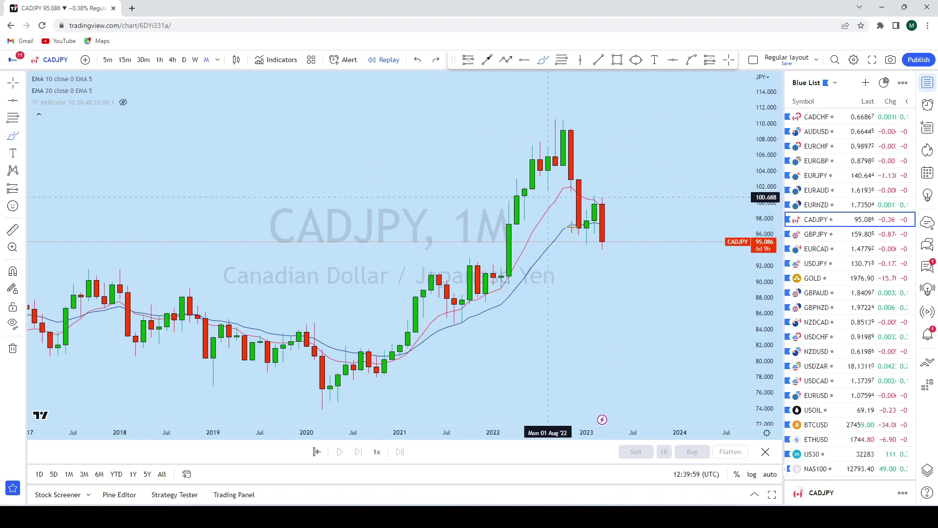
# Place a horizontal line at 92.972 along the late-2021 high on the monthly CADJPY chart.
pyautogui.click(674, 60)
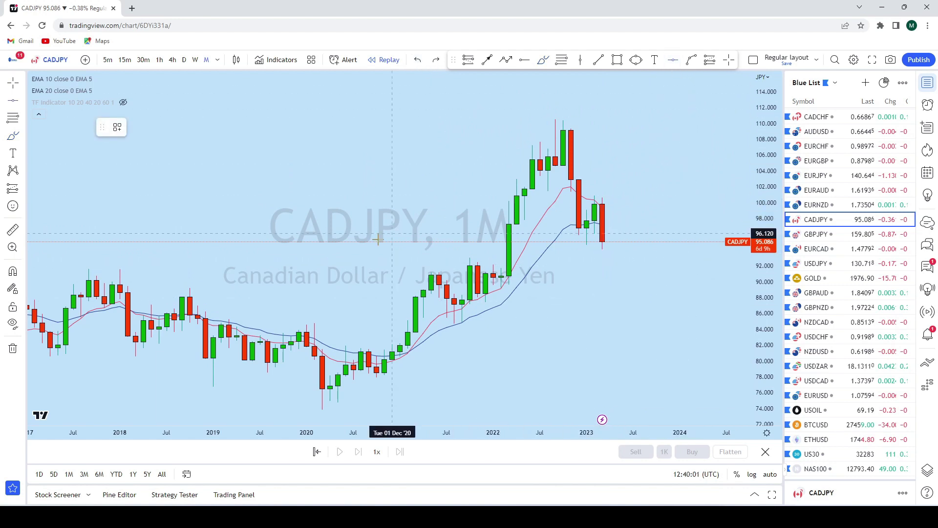
pyautogui.click(354, 258)
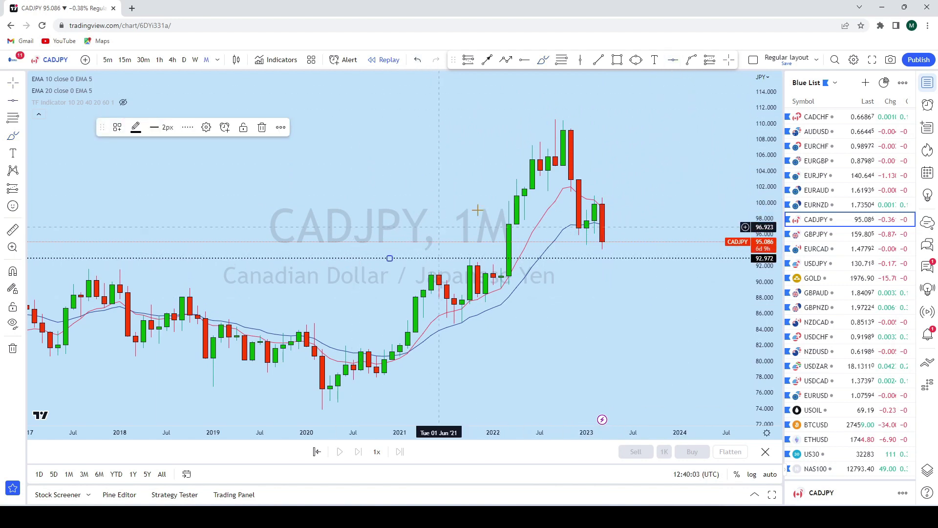
# Circle the late-2021 high on the 92.972 line and sketch a projected drop below it and rise to about 108, undoing the strokes.
pyautogui.click(547, 60)
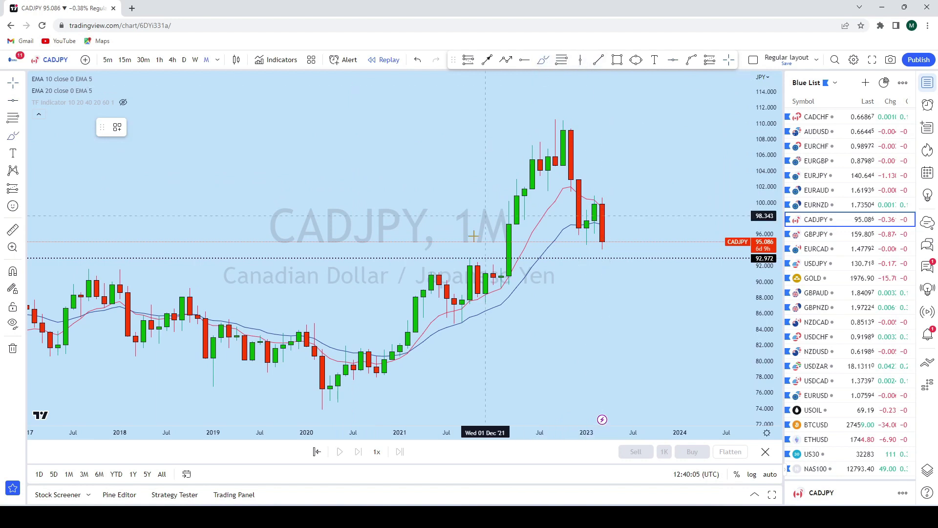
pyautogui.moveTo(466, 264); pyautogui.dragTo(470, 263)
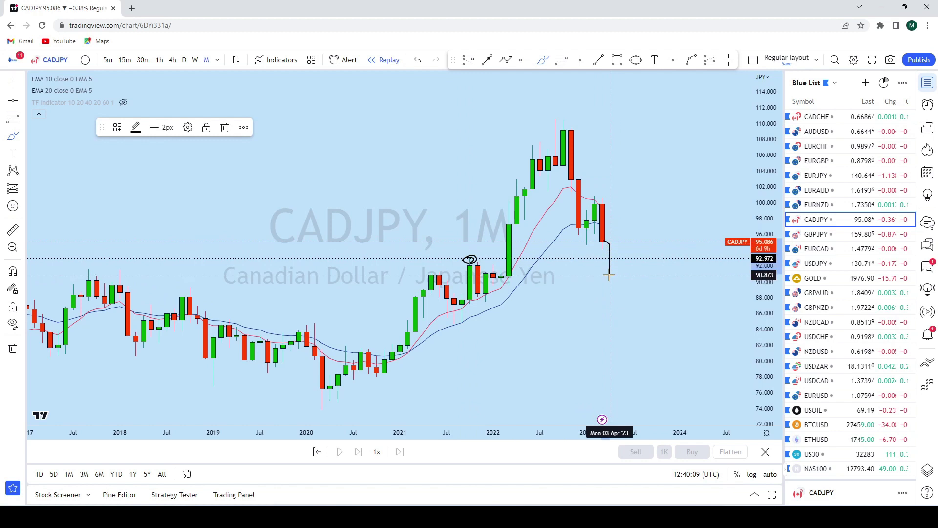
pyautogui.moveTo(622, 282); pyautogui.dragTo(625, 322)
pyautogui.click(418, 61)
pyautogui.click(418, 61)
pyautogui.moveTo(611, 265)
pyautogui.mouseDown()
pyautogui.moveTo(630, 284)
pyautogui.moveTo(696, 136)
pyautogui.mouseUp()
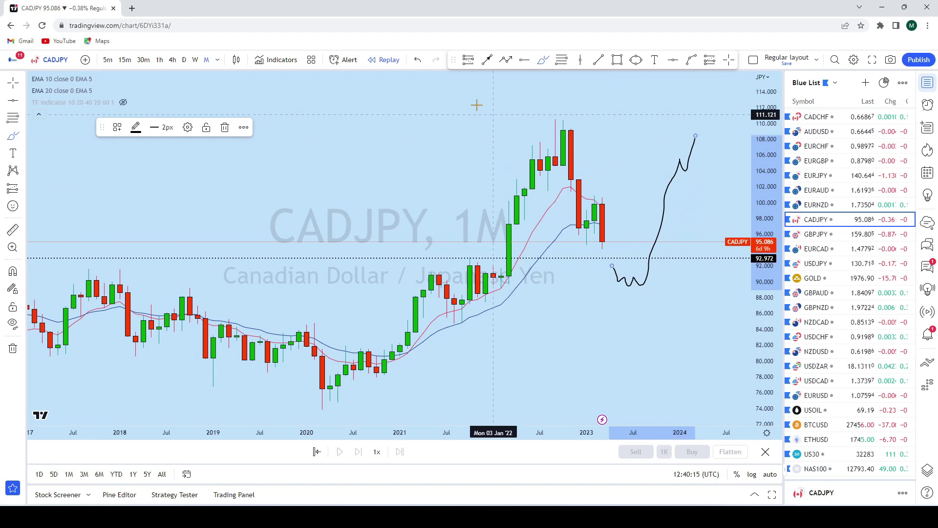
pyautogui.click(418, 60)
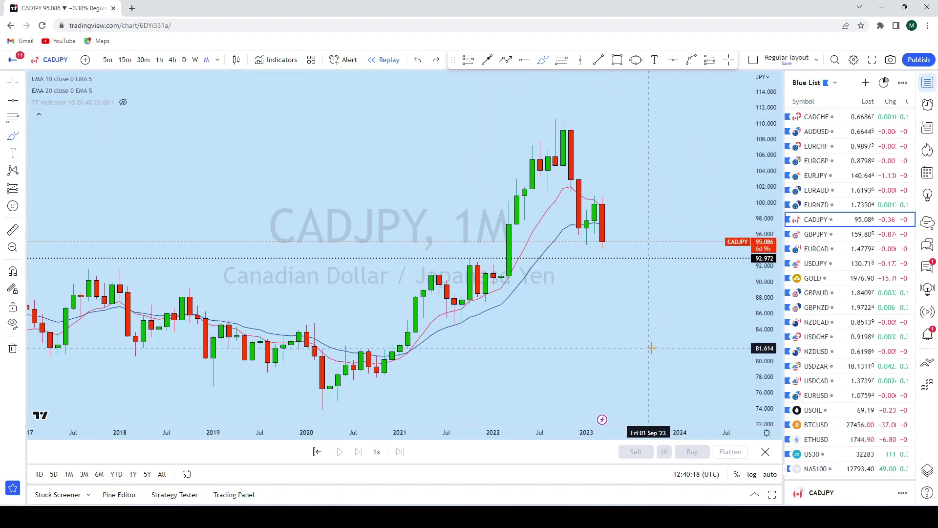
# Switch the CADJPY chart to the weekly timeframe and trace the decline from the circled high near 101 to about 94, undoing the strokes.
pyautogui.click(194, 59)
pyautogui.moveTo(758, 332); pyautogui.dragTo(739, 66)
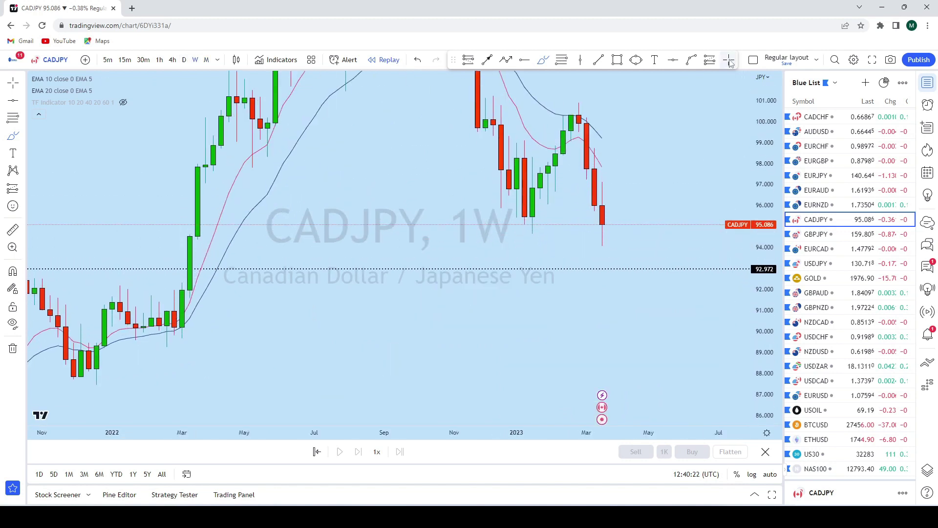
pyautogui.scroll(3, 606, 138)
pyautogui.moveTo(533, 105)
pyautogui.mouseDown()
pyautogui.moveTo(511, 104)
pyautogui.moveTo(532, 100)
pyautogui.moveTo(563, 244)
pyautogui.mouseUp()
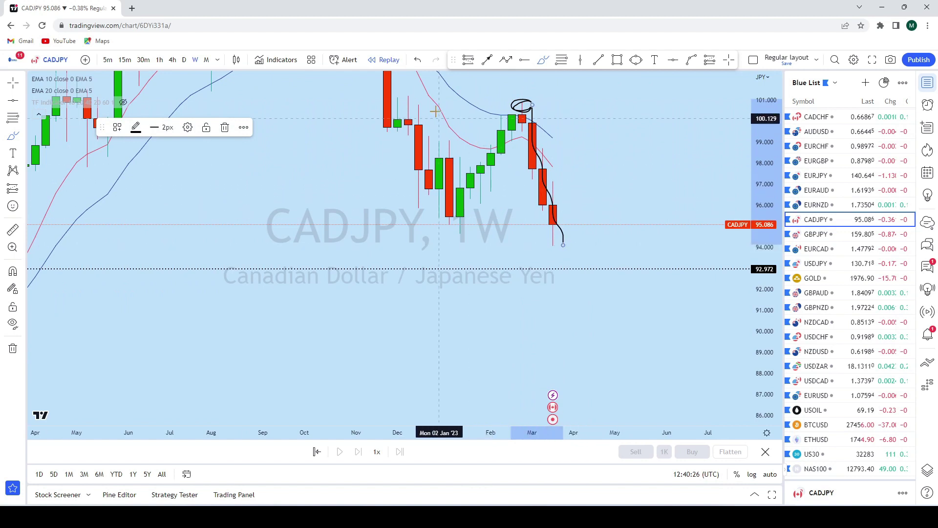
pyautogui.click(418, 59)
pyautogui.scroll(-3, 652, 234)
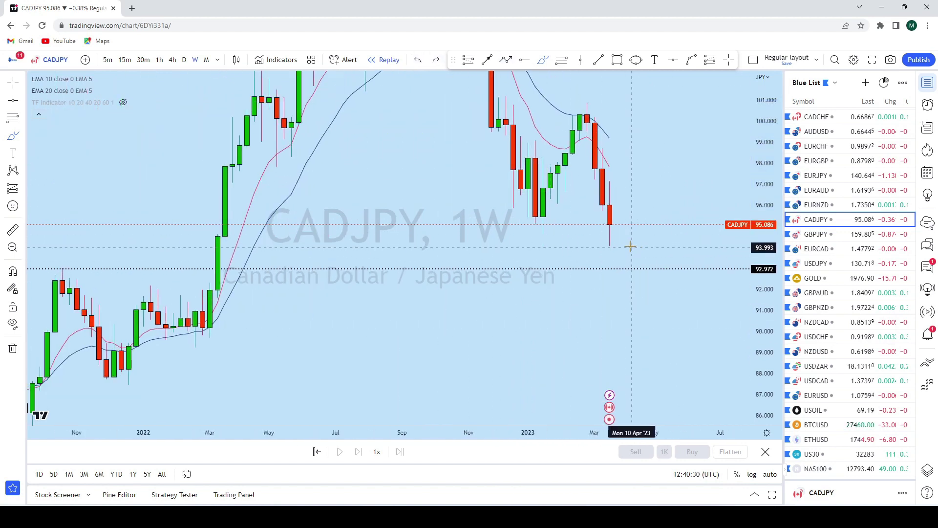
pyautogui.scroll(-2, 650, 229)
pyautogui.moveTo(769, 180); pyautogui.dragTo(767, 300)
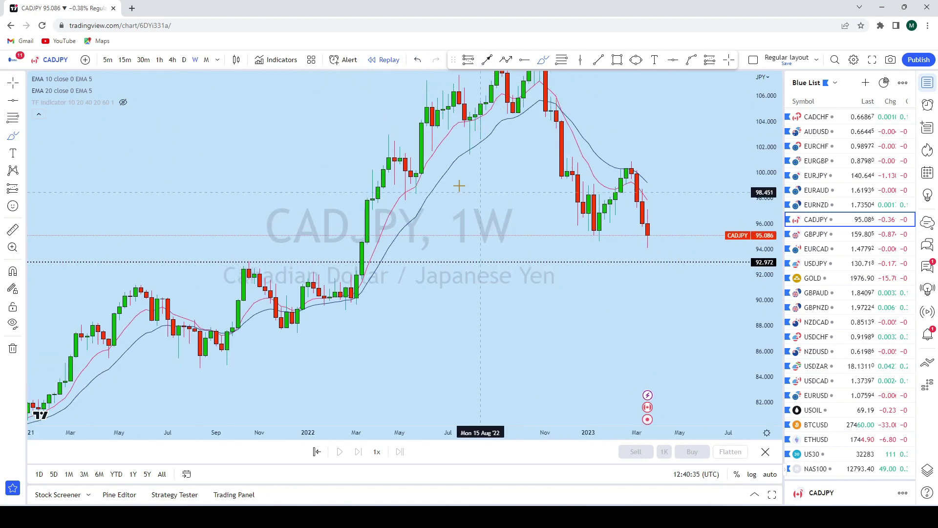
pyautogui.scroll(-2, 391, 147)
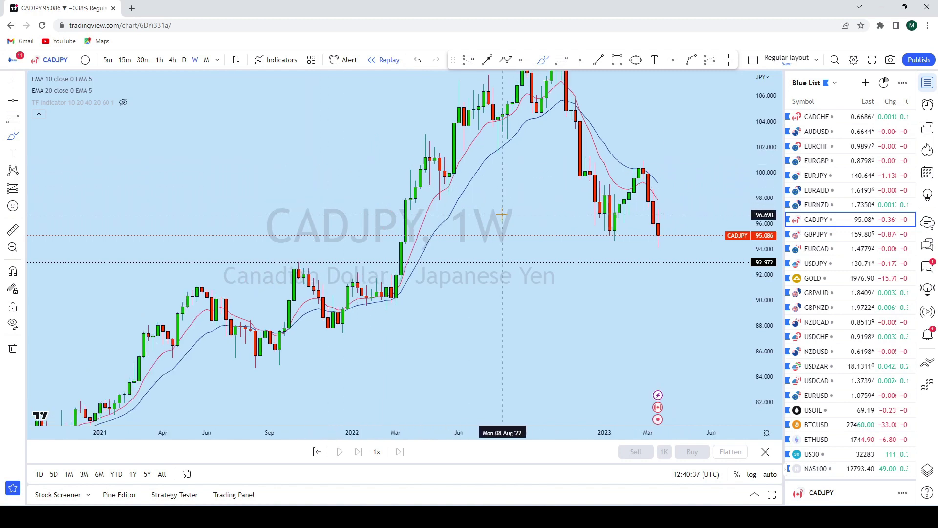
# Switch the CADJPY chart to the daily timeframe and sketch a stroke beneath the February–March candles, undoing it.
pyautogui.click(184, 59)
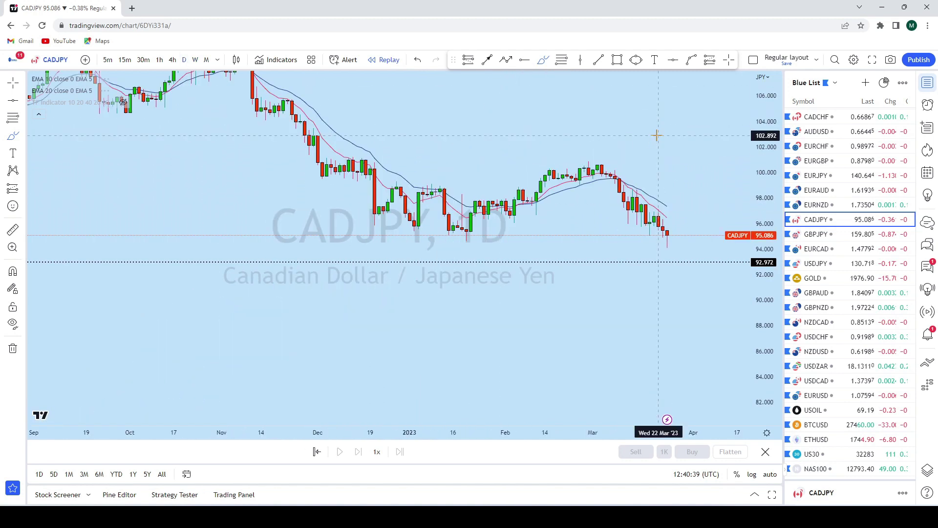
pyautogui.moveTo(772, 255); pyautogui.dragTo(768, 139)
pyautogui.scroll(4, 669, 164)
pyautogui.scroll(-3, 670, 171)
pyautogui.moveTo(766, 181); pyautogui.dragTo(768, 274)
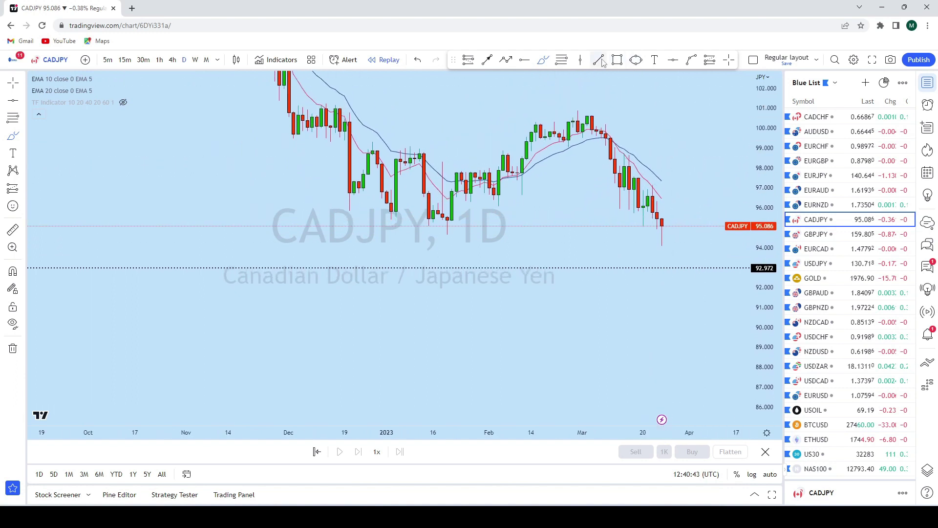
pyautogui.moveTo(564, 157)
pyautogui.mouseDown()
pyautogui.moveTo(569, 114)
pyautogui.moveTo(624, 213)
pyautogui.mouseUp()
pyautogui.click(417, 59)
# Draw a descending trend line along the highs of the daily CADJPY March decline, down to about 94.7.
pyautogui.scroll(2, 632, 117)
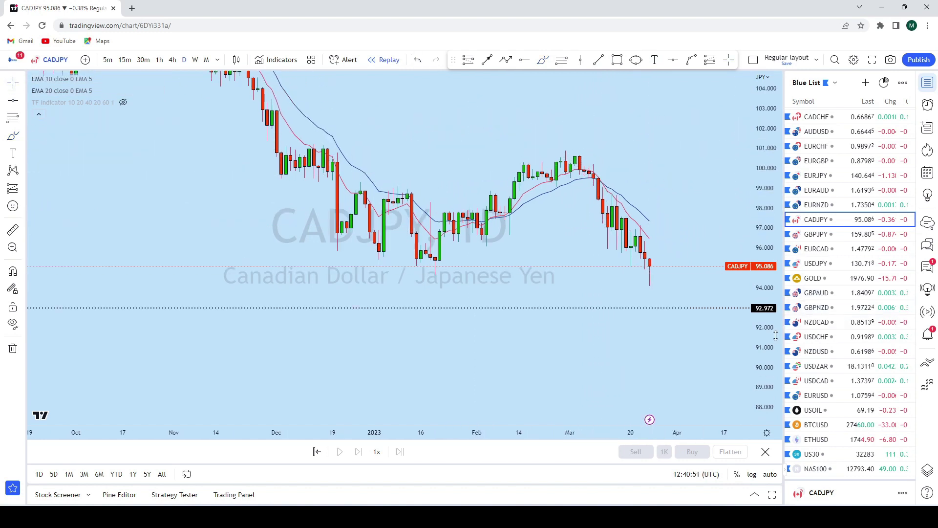
pyautogui.scroll(3, 693, 218)
pyautogui.scroll(1, 635, 142)
pyautogui.click(599, 59)
pyautogui.click(541, 138)
pyautogui.click(644, 290)
pyautogui.moveTo(687, 233); pyautogui.dragTo(690, 200)
# Draw a descending trend line along the lows of the daily CADJPY March decline, from about 97.4 to the 92.972 line.
pyautogui.click(599, 60)
pyautogui.click(510, 162)
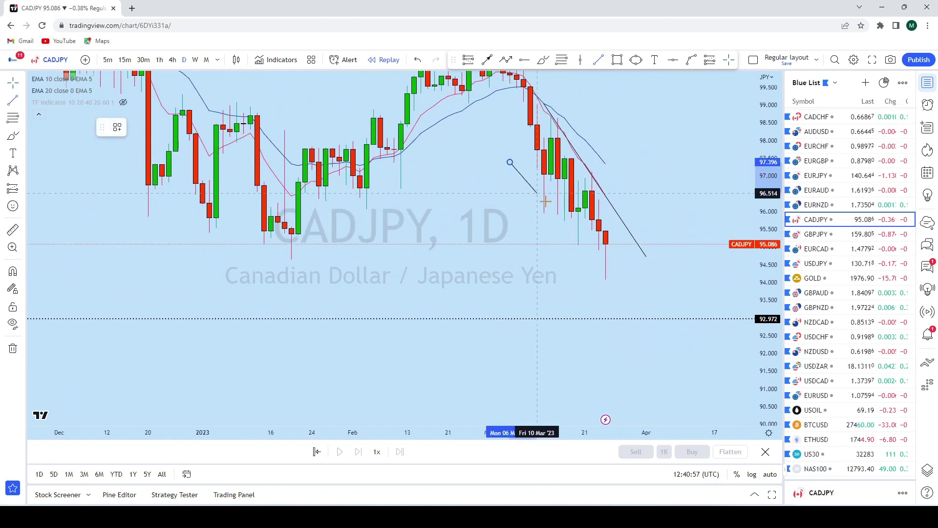
pyautogui.click(639, 318)
# Move the lower end of the upper CADJPY trend line to about 94.3 in early April.
pyautogui.scroll(2, 639, 204)
pyautogui.moveTo(640, 204); pyautogui.dragTo(663, 199)
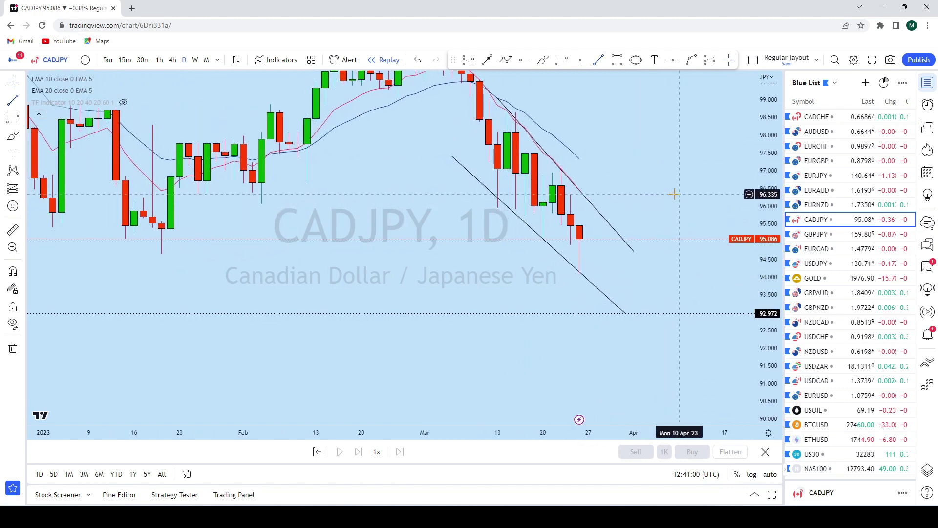
pyautogui.scroll(2, 674, 196)
pyautogui.moveTo(611, 251); pyautogui.dragTo(627, 265)
pyautogui.scroll(2, 646, 205)
pyautogui.moveTo(646, 198); pyautogui.dragTo(678, 175)
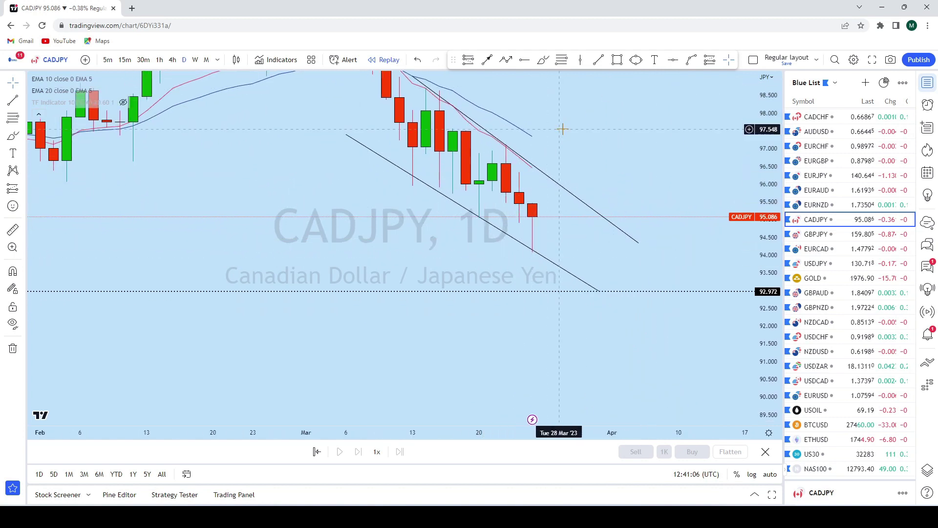
# Sketch a projected daily CADJPY rise to a circled retest of the upper trend line near 96.2 and a drop to about 92.
pyautogui.click(541, 62)
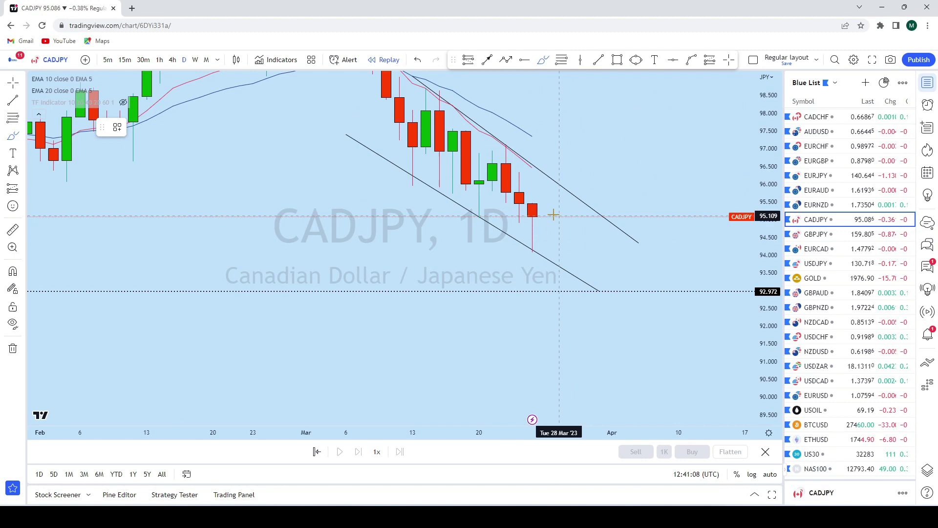
pyautogui.moveTo(532, 210); pyautogui.dragTo(583, 332)
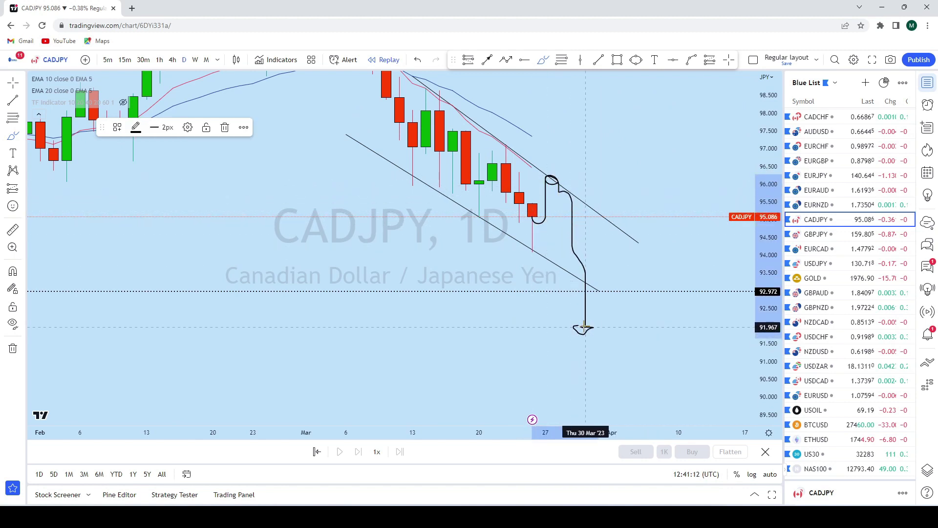
# Undo the projected path on the daily CADJPY chart and switch the chart to the 4-hour timeframe.
pyautogui.click(418, 60)
pyautogui.click(172, 61)
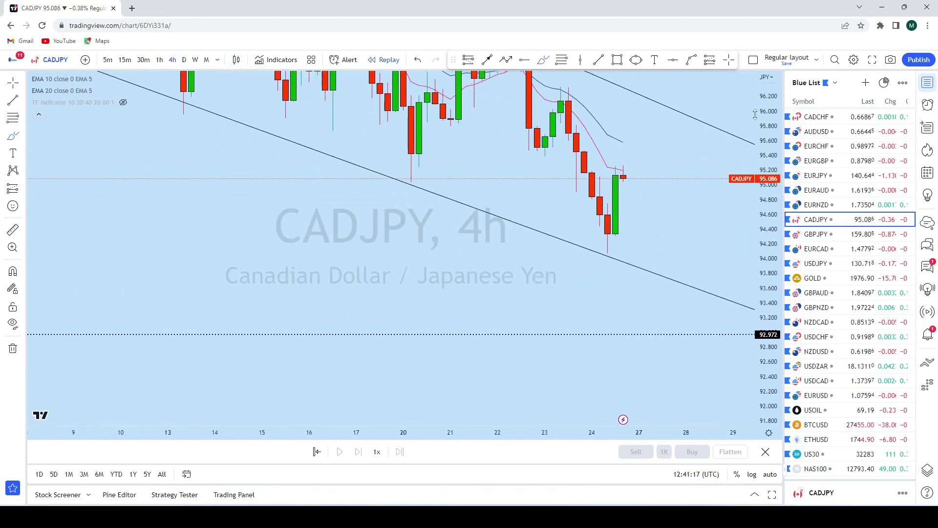
pyautogui.moveTo(755, 115); pyautogui.dragTo(755, 109)
pyautogui.scroll(3, 580, 160)
pyautogui.scroll(-3, 293, 102)
pyautogui.click(13, 83)
pyautogui.moveTo(708, 191); pyautogui.dragTo(666, 274)
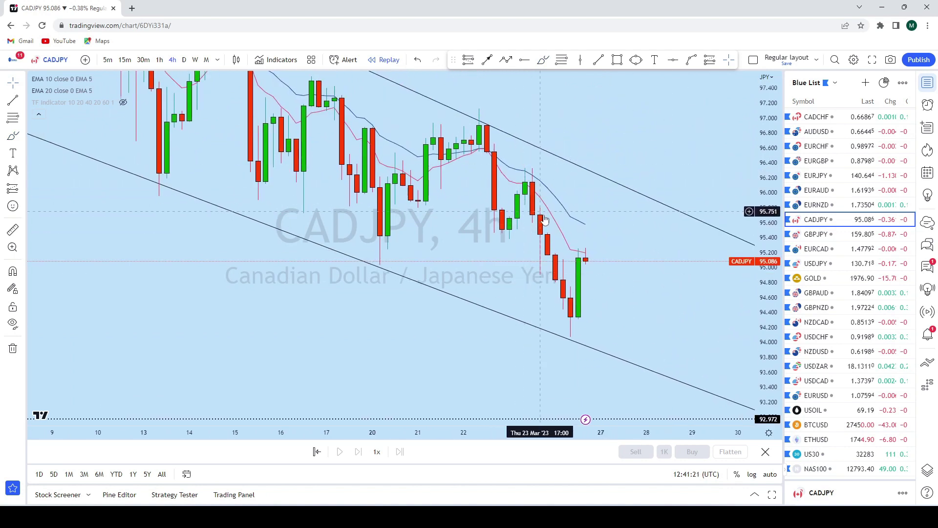
pyautogui.scroll(2, 586, 297)
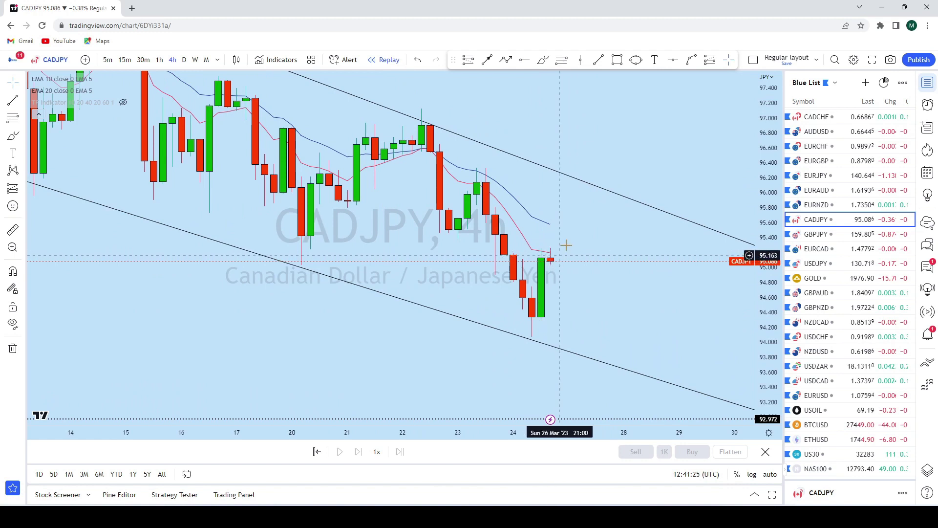
# Sketch a projected 4-hour CADJPY rise to the upper trend line near 96.3 with a zigzag along it, and undo the sketch.
pyautogui.click(543, 60)
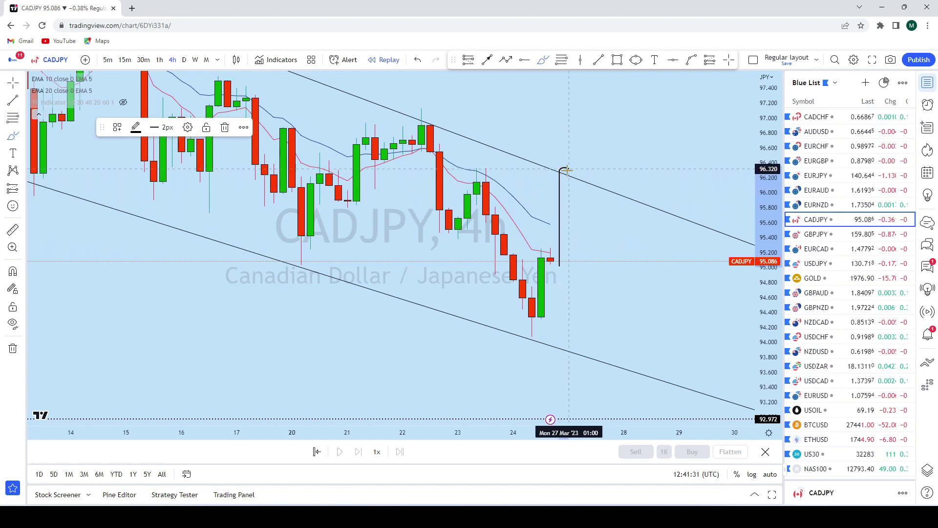
pyautogui.moveTo(588, 185); pyautogui.dragTo(596, 191)
pyautogui.moveTo(459, 170); pyautogui.dragTo(615, 180)
pyautogui.click(419, 59)
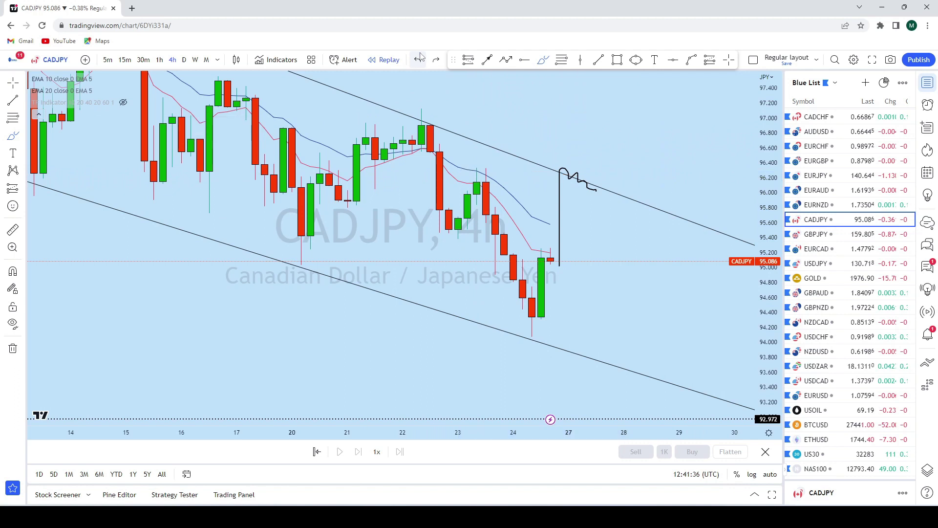
# Draw an ellipse on the 4-hour CADJPY upper trend line at about 96.2, just ahead of the latest candle.
pyautogui.click(637, 63)
pyautogui.click(560, 192)
pyautogui.click(568, 164)
pyautogui.click(583, 182)
# Draw an arrow from the ellipse at about 96.29 down to the lower CADJPY trend line at about 93.57 on 28 March.
pyautogui.moveTo(704, 162); pyautogui.dragTo(608, 137)
pyautogui.click(487, 60)
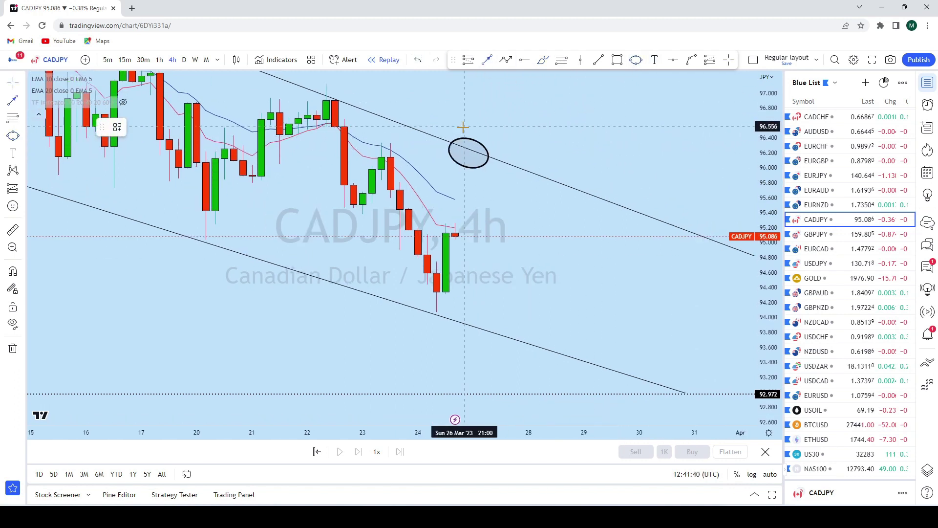
pyautogui.click(464, 146)
pyautogui.click(546, 348)
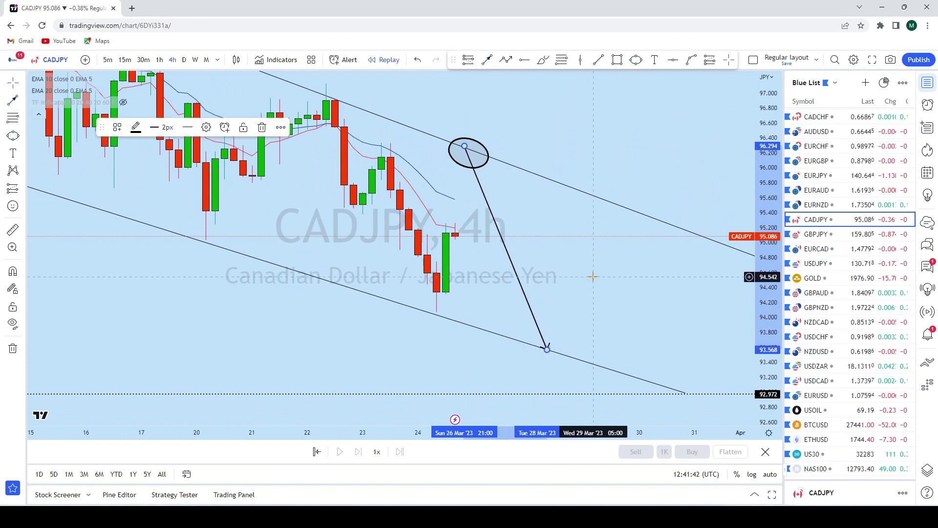
pyautogui.moveTo(598, 283); pyautogui.dragTo(648, 321)
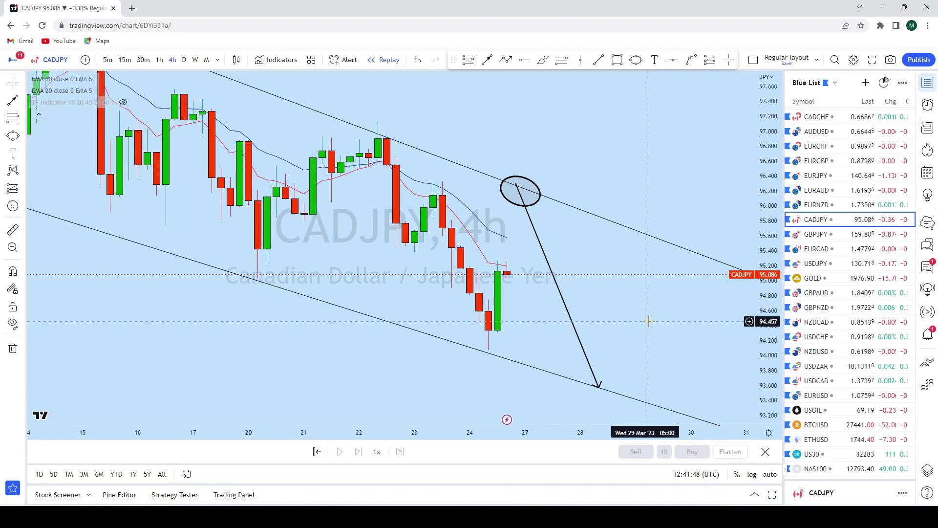
# Open the GBPJPY chart on the monthly timeframe and remove its existing drawings.
pyautogui.press('Down')
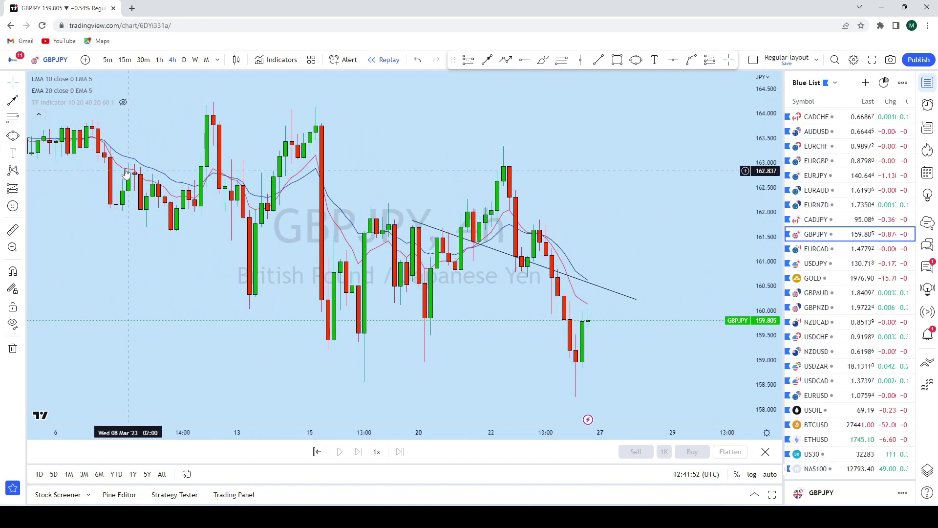
pyautogui.click(23, 83)
pyautogui.moveTo(637, 200); pyautogui.dragTo(519, 125)
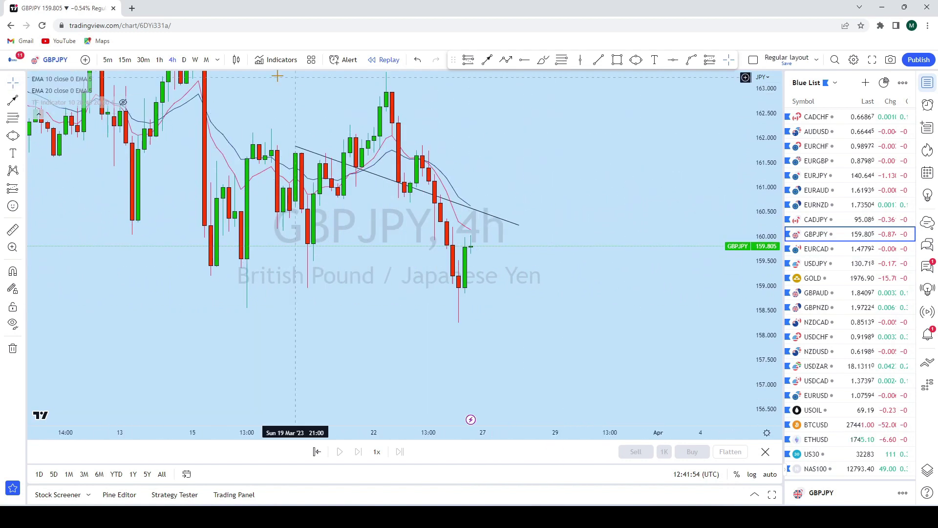
pyautogui.click(206, 59)
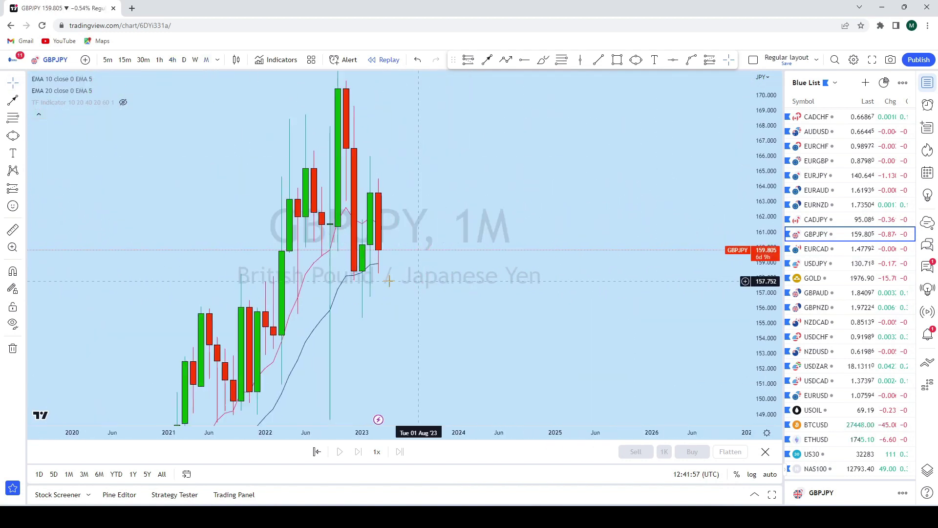
pyautogui.click(23, 349)
pyautogui.click(62, 351)
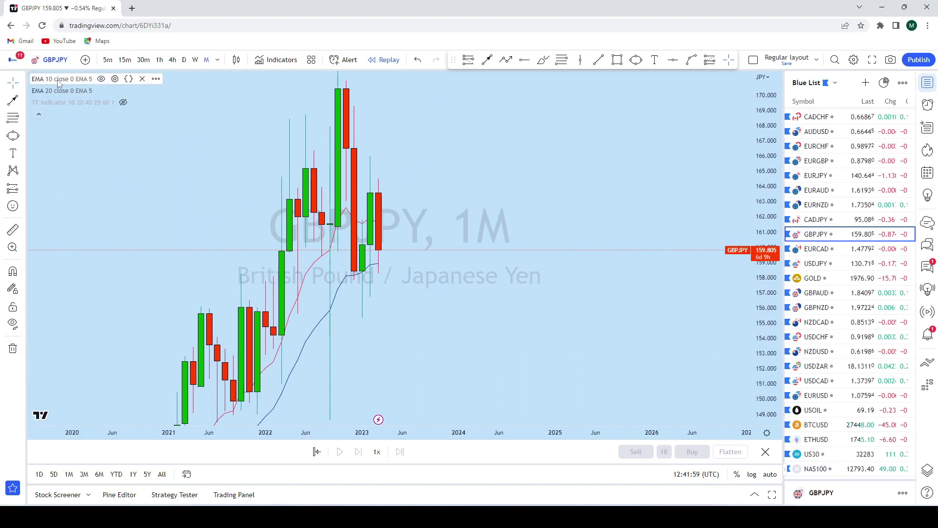
# Sketch a rounded arc over the monthly GBPJPY highs, peaking at about 168.6 in 2022 and falling to about 154 in late 2023.
pyautogui.click(23, 84)
pyautogui.moveTo(459, 164); pyautogui.dragTo(648, 173)
pyautogui.scroll(3, 657, 171)
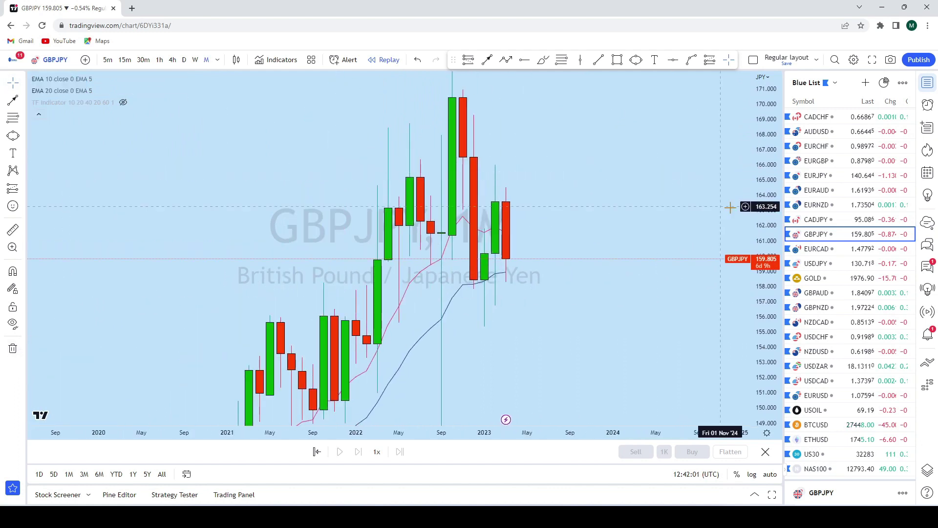
pyautogui.scroll(-5, 582, 220)
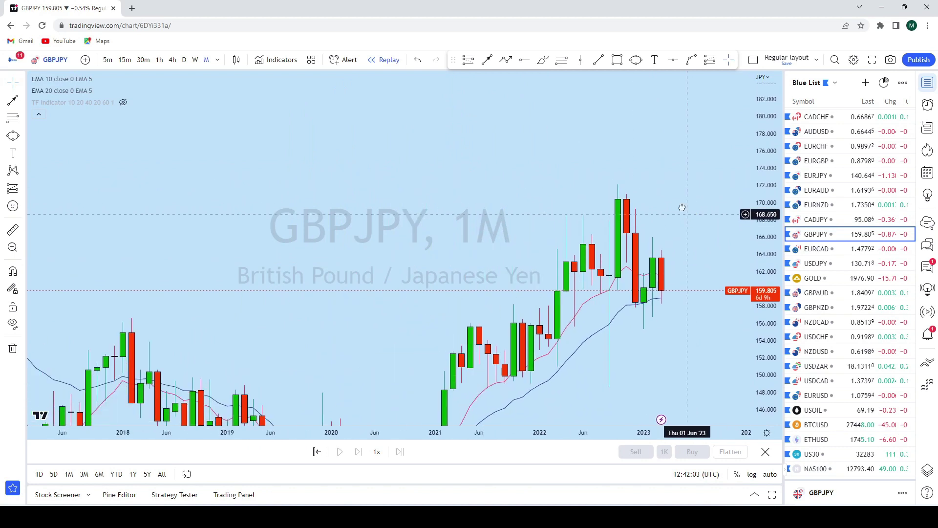
pyautogui.click(543, 59)
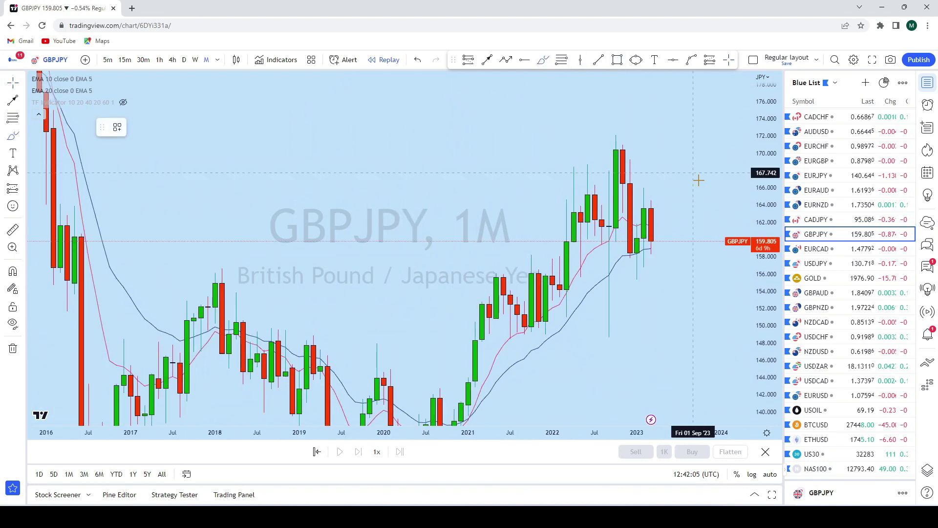
pyautogui.moveTo(531, 195); pyautogui.dragTo(536, 187)
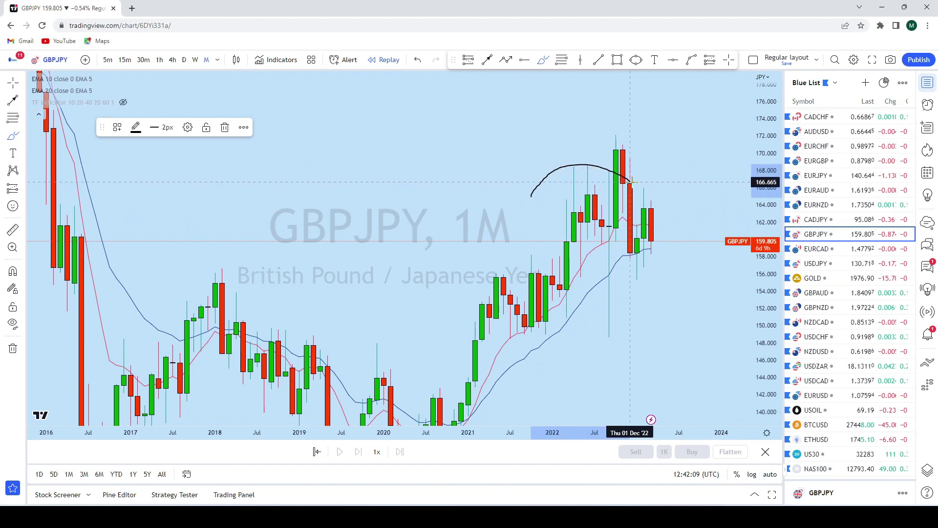
pyautogui.moveTo(653, 201); pyautogui.dragTo(714, 291)
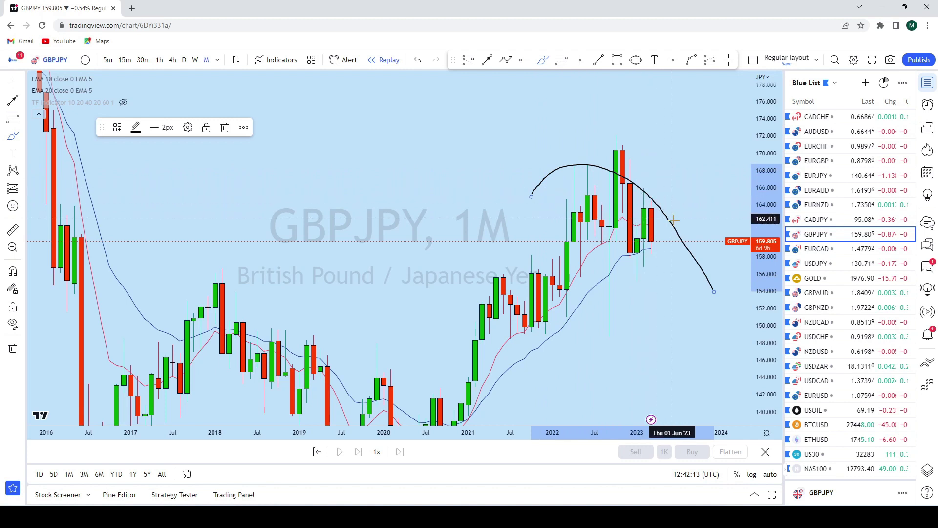
# Circle and underline-mark the late-2022 GBPJPY peak above the arc near 172, and undo these marks.
pyautogui.moveTo(637, 138)
pyautogui.mouseDown()
pyautogui.moveTo(611, 142)
pyautogui.moveTo(636, 158)
pyautogui.mouseUp()
pyautogui.moveTo(560, 166)
pyautogui.mouseDown()
pyautogui.moveTo(578, 156)
pyautogui.moveTo(562, 159)
pyautogui.mouseUp()
pyautogui.moveTo(655, 180); pyautogui.dragTo(657, 181)
pyautogui.click(421, 59)
pyautogui.click(421, 59)
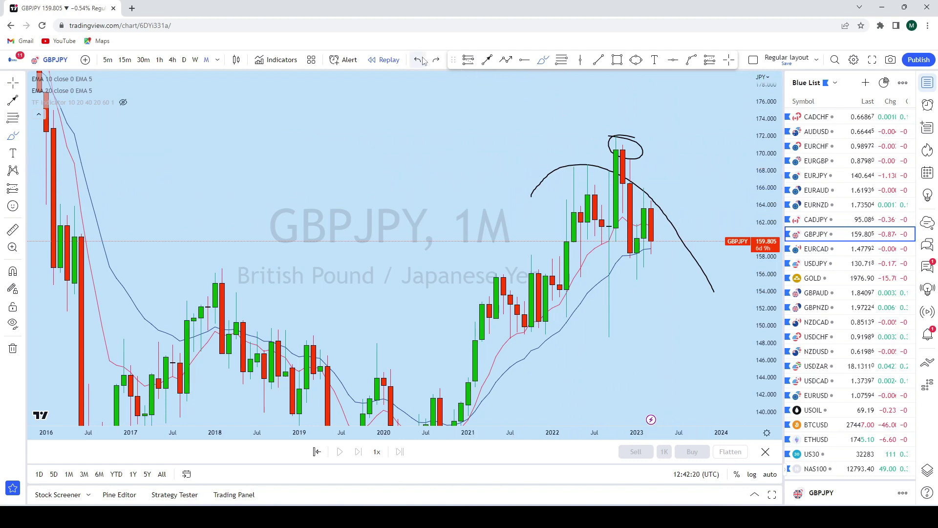
# Switch the GBPJPY chart to the weekly timeframe and frame the whole arc with the recent candles.
pyautogui.scroll(3, 486, 96)
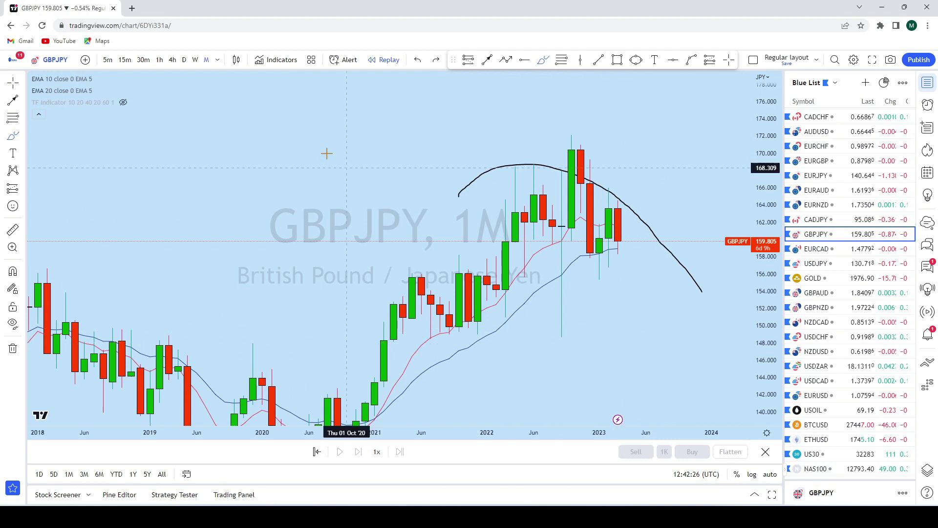
pyautogui.click(195, 59)
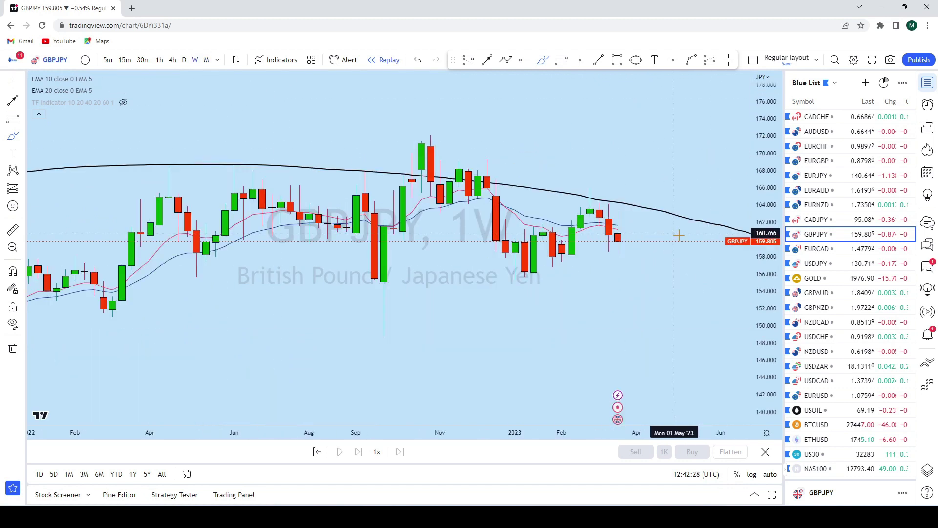
pyautogui.scroll(-2, 662, 239)
pyautogui.scroll(3, 671, 230)
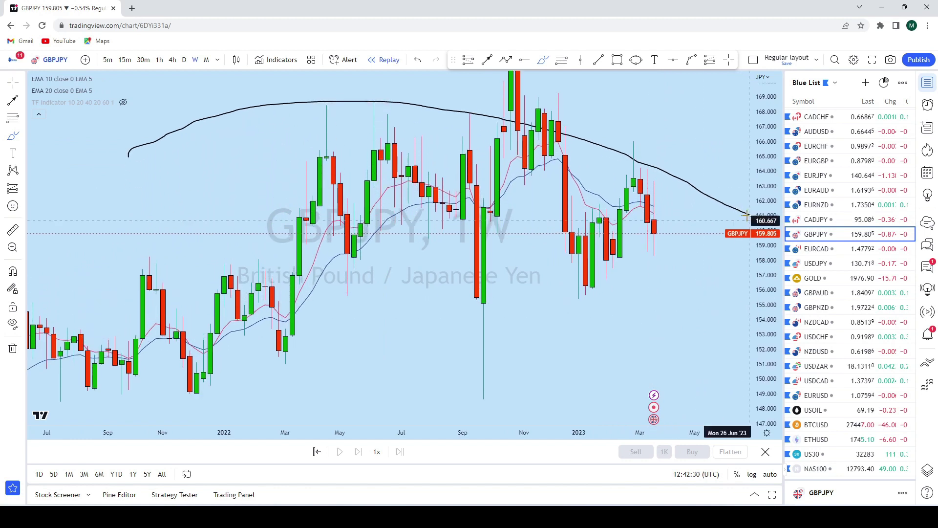
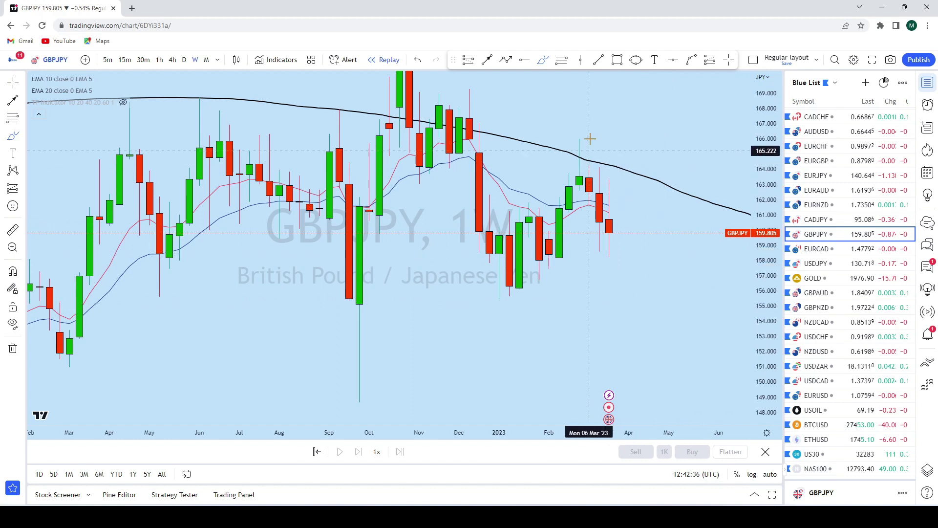
# Brush a small curl over the early-March weekly highs beneath the arc near 164.5, undoing the extra strokes and the projected drop to about 154.
pyautogui.click(544, 60)
pyautogui.moveTo(582, 169)
pyautogui.mouseDown()
pyautogui.moveTo(608, 164)
pyautogui.moveTo(638, 203)
pyautogui.mouseUp()
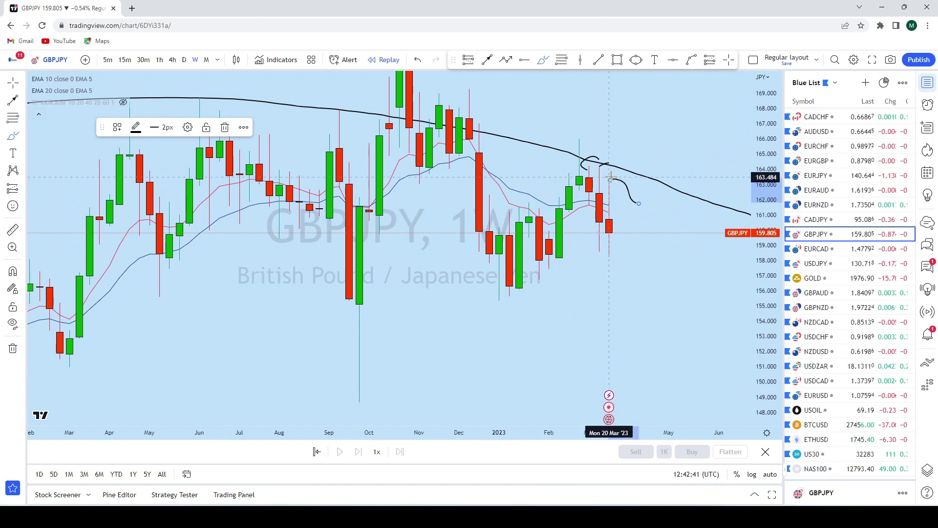
pyautogui.hotkey('ctrl', 'z')
pyautogui.hotkey('ctrl', 'z')
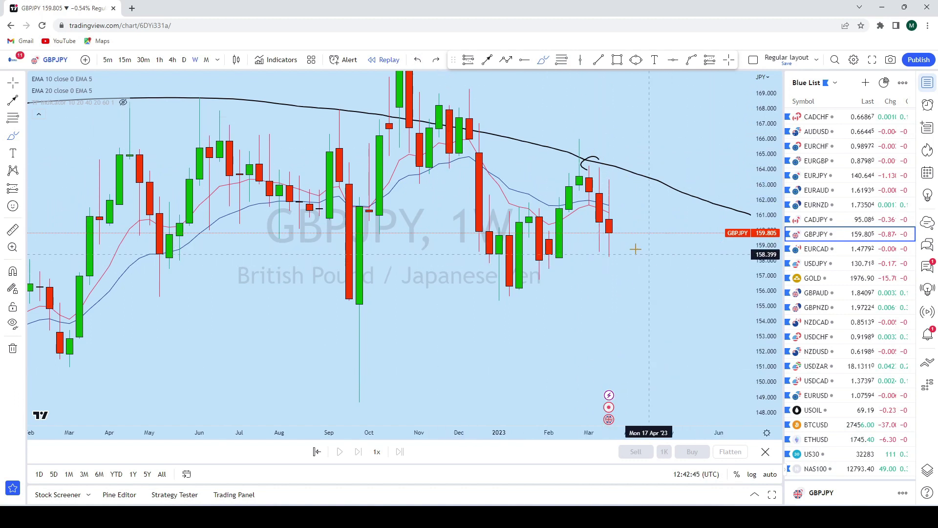
pyautogui.moveTo(610, 237)
pyautogui.mouseDown()
pyautogui.moveTo(618, 233)
pyautogui.moveTo(628, 321)
pyautogui.mouseUp()
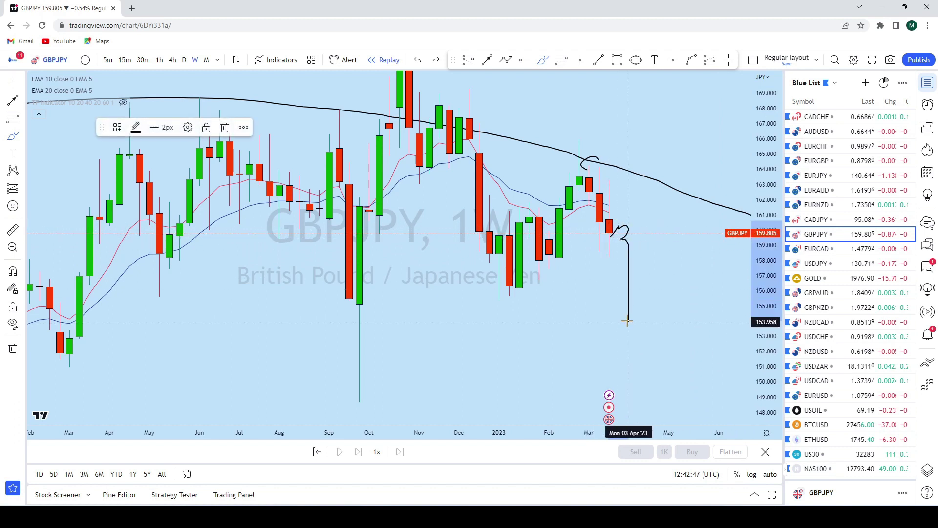
pyautogui.click(417, 59)
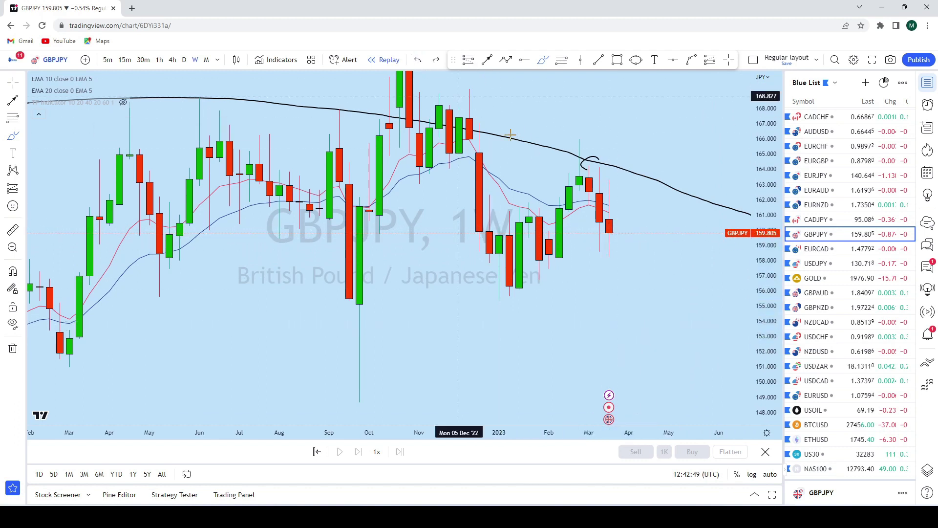
# Place a dotted horizontal line at about 158.14 across the weekly GBPJPY chart.
pyautogui.click(674, 61)
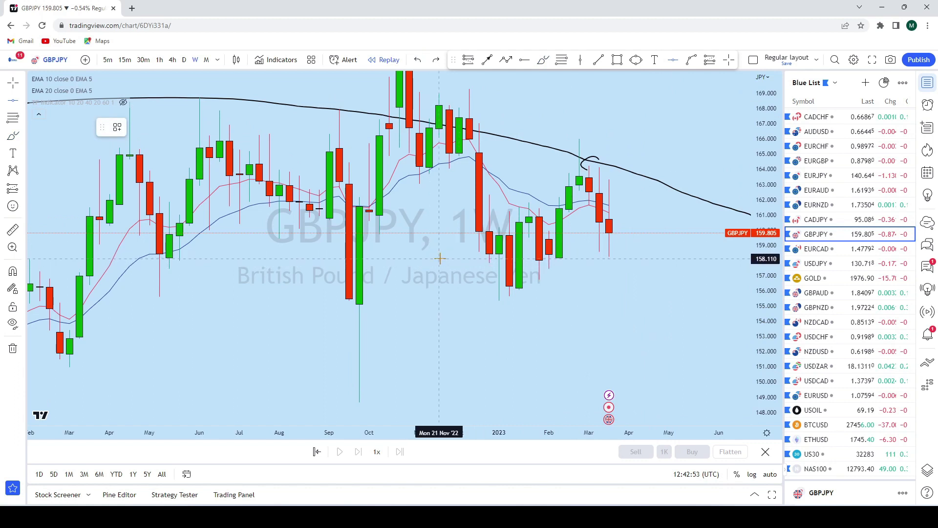
pyautogui.click(440, 258)
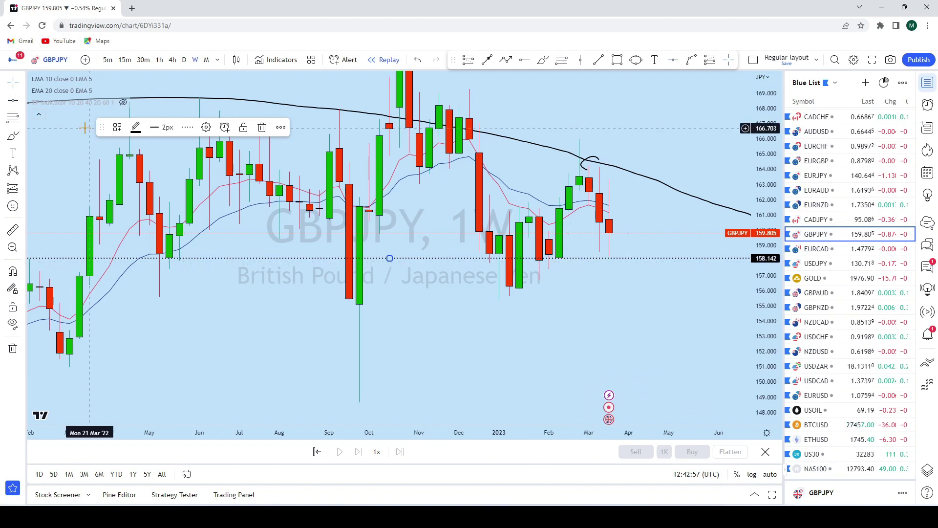
# Switch the GBPJPY chart to the daily timeframe and frame the recent candles together with the horizontal line.
pyautogui.click(184, 60)
pyautogui.scroll(3, 707, 111)
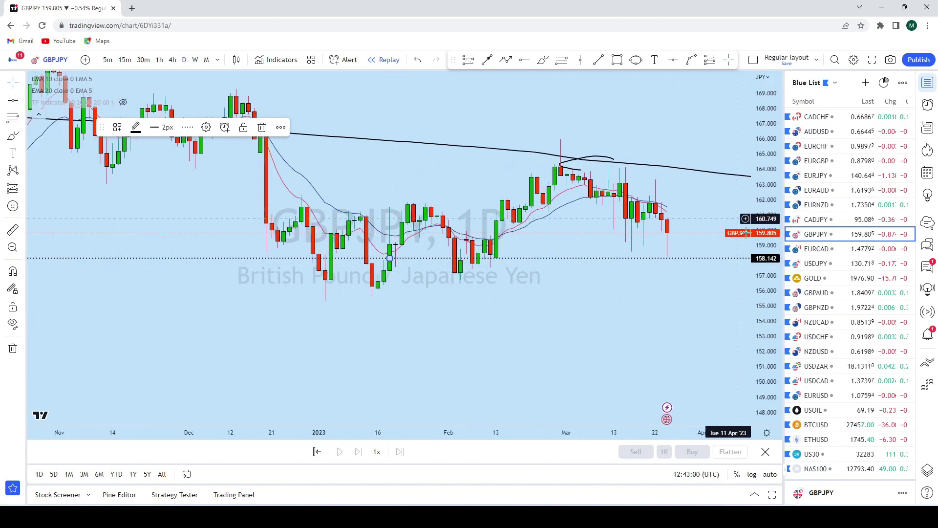
pyautogui.scroll(3, 707, 111)
pyautogui.scroll(-5, 707, 111)
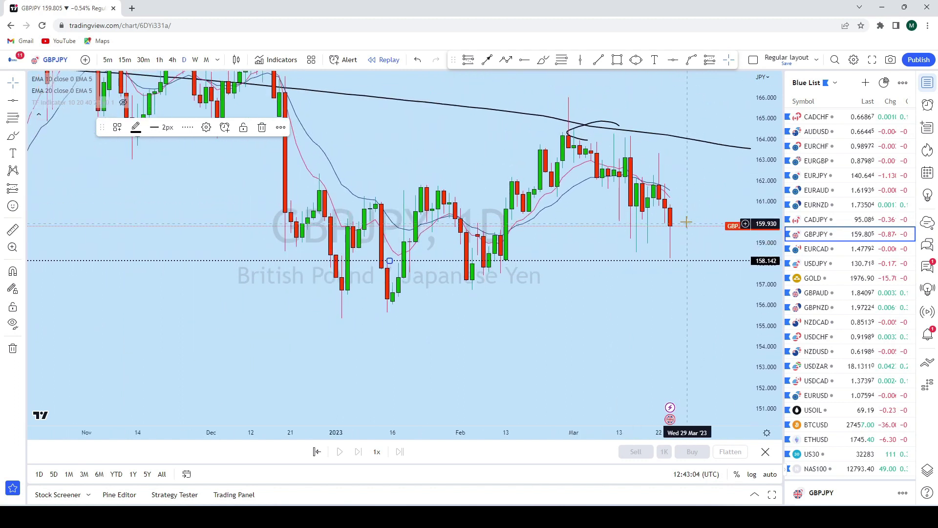
pyautogui.scroll(2, 683, 221)
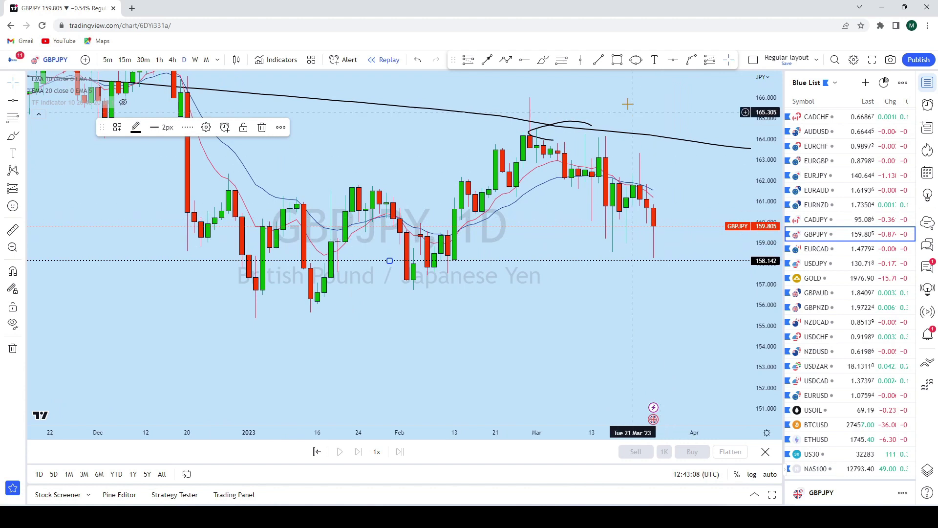
# Sketch a projected daily fall from the current price through the horizontal line to about 156.3, and undo it.
pyautogui.click(543, 60)
pyautogui.moveTo(655, 226)
pyautogui.mouseDown()
pyautogui.moveTo(661, 202)
pyautogui.moveTo(684, 279)
pyautogui.moveTo(702, 300)
pyautogui.mouseUp()
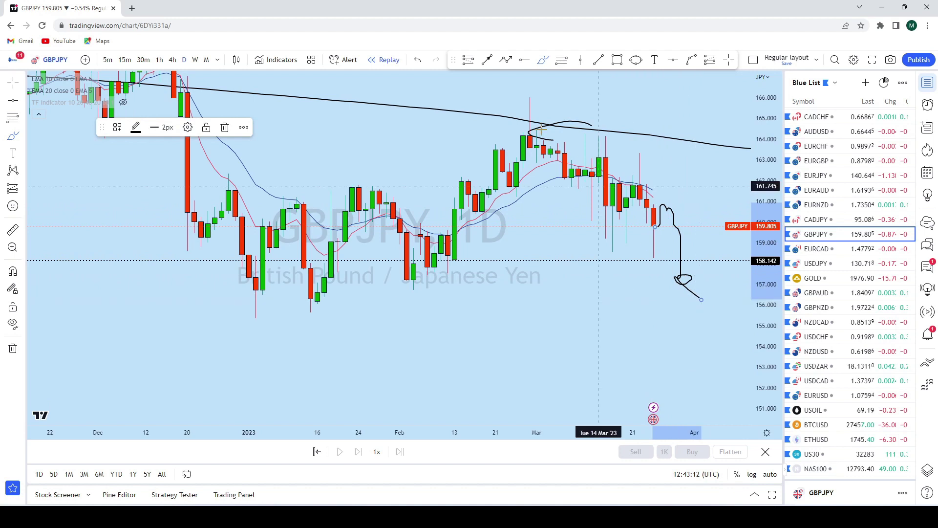
pyautogui.click(418, 60)
# Switch the GBPJPY chart to the 4-hour timeframe and frame the March candles between the arc and the horizontal line.
pyautogui.click(172, 59)
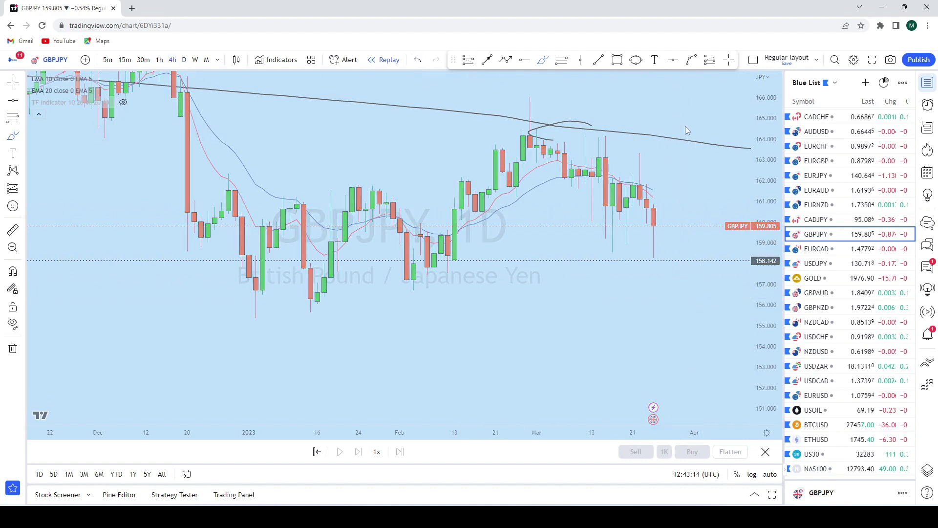
pyautogui.moveTo(768, 112); pyautogui.dragTo(769, 91)
pyautogui.scroll(-5, 655, 201)
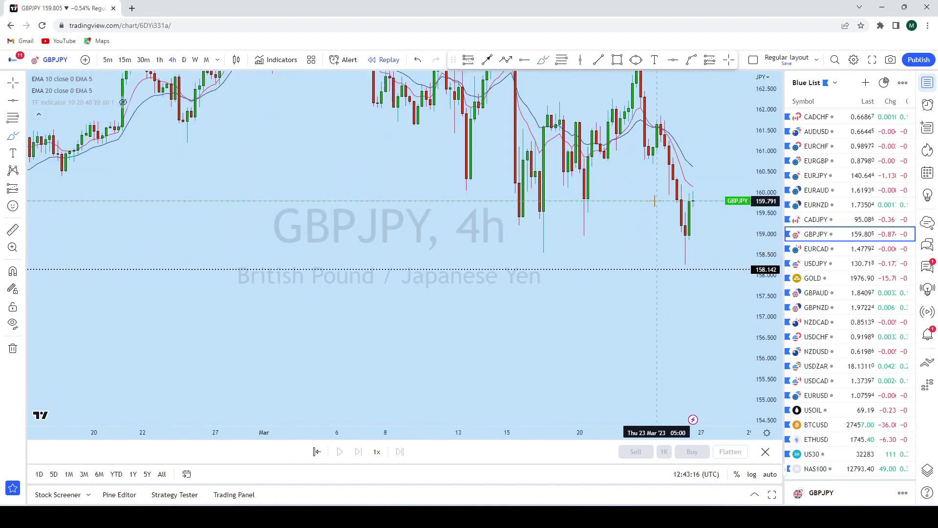
pyautogui.scroll(5, 711, 167)
pyautogui.click(13, 83)
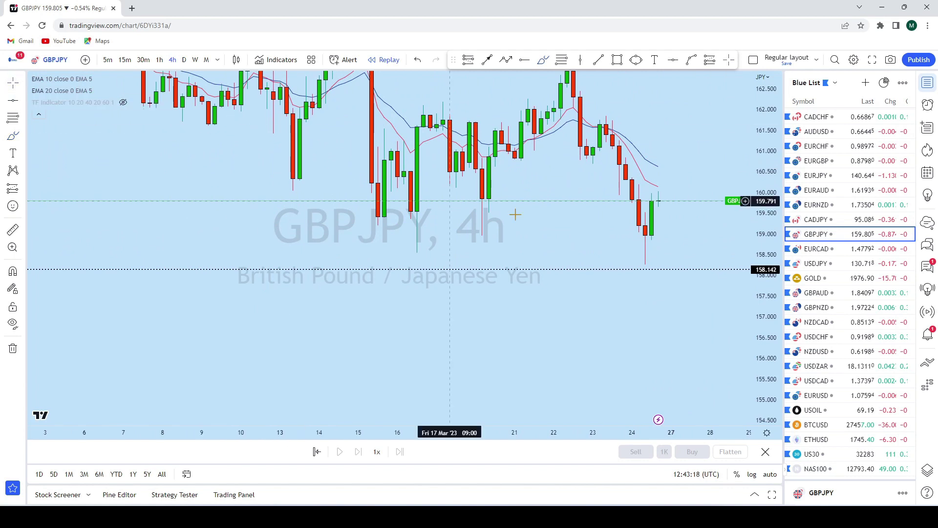
pyautogui.moveTo(580, 192); pyautogui.dragTo(511, 295)
pyautogui.scroll(-2, 512, 295)
pyautogui.moveTo(674, 206); pyautogui.dragTo(659, 227)
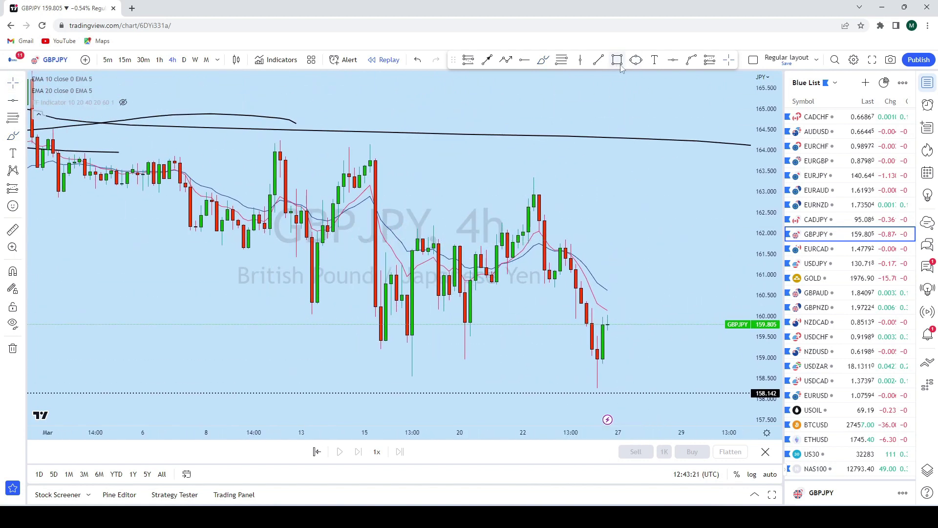
# Try a brush sketch over the latest 4-hour candles around 160.5 to 161, and undo it.
pyautogui.click(542, 60)
pyautogui.moveTo(496, 292)
pyautogui.mouseDown()
pyautogui.moveTo(509, 226)
pyautogui.moveTo(534, 186)
pyautogui.moveTo(547, 210)
pyautogui.moveTo(577, 228)
pyautogui.moveTo(597, 386)
pyautogui.moveTo(623, 282)
pyautogui.mouseUp()
pyautogui.hotkey('ctrl', 'z')
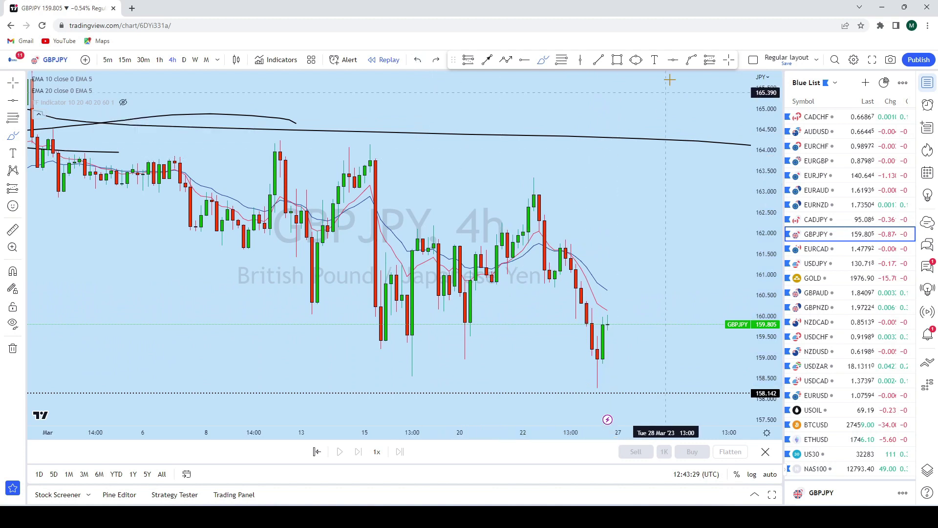
# Draw a descending trend line from about 162.3 on 17 March to about 159.5 on 29 March, across the 4-hour candles.
pyautogui.click(428, 231)
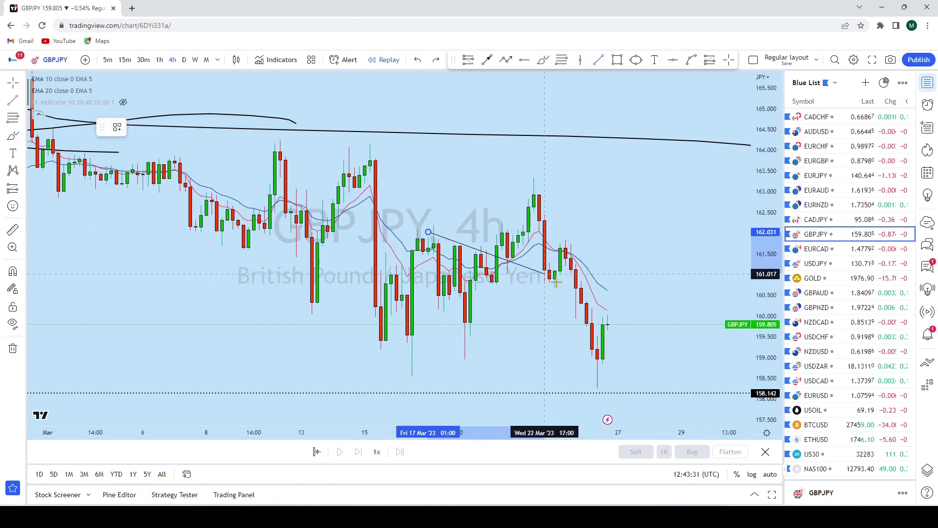
pyautogui.click(686, 336)
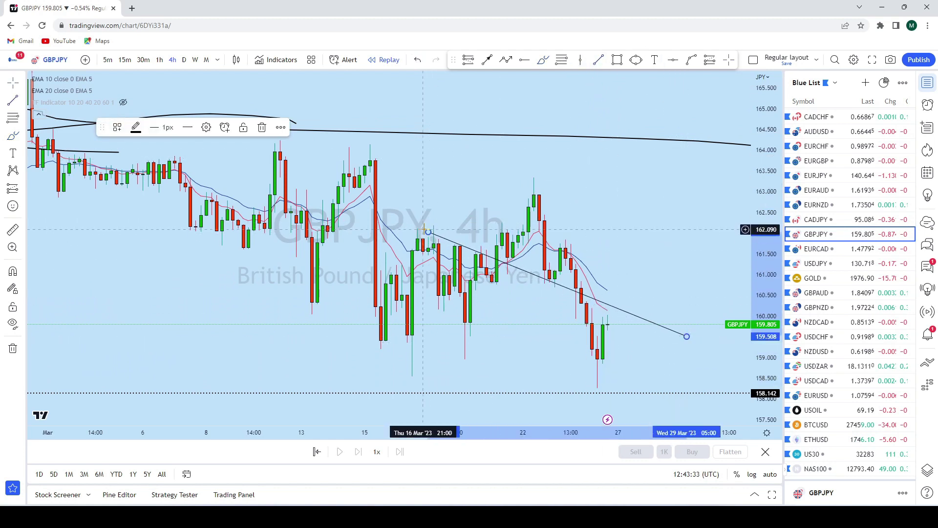
pyautogui.moveTo(428, 232); pyautogui.dragTo(429, 221)
# Circle the 21 March candles touching the trend line near 161.4, and undo the further brush marks along the line.
pyautogui.moveTo(625, 226); pyautogui.dragTo(628, 170)
pyautogui.scroll(1, 614, 132)
pyautogui.click(489, 200)
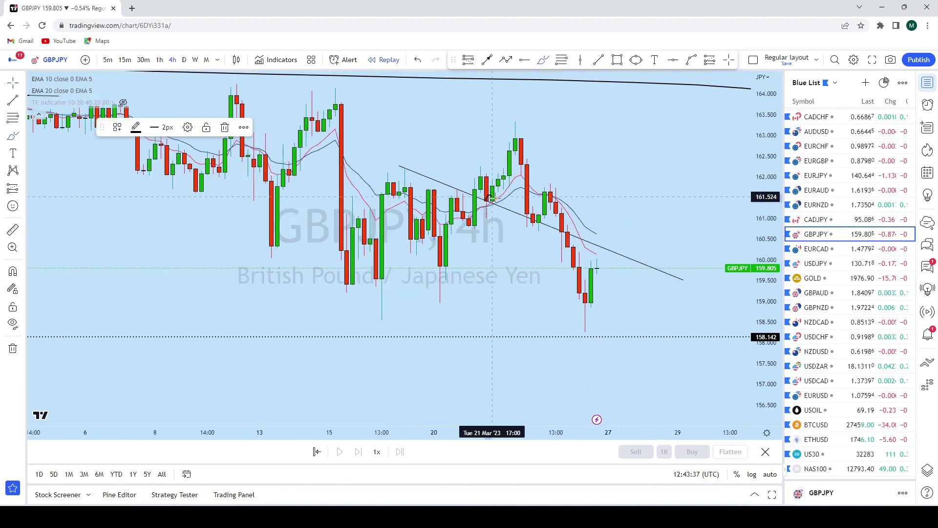
pyautogui.moveTo(538, 228)
pyautogui.mouseDown()
pyautogui.moveTo(545, 219)
pyautogui.moveTo(551, 227)
pyautogui.mouseUp()
pyautogui.moveTo(596, 258); pyautogui.dragTo(631, 227)
pyautogui.click(418, 59)
pyautogui.click(418, 60)
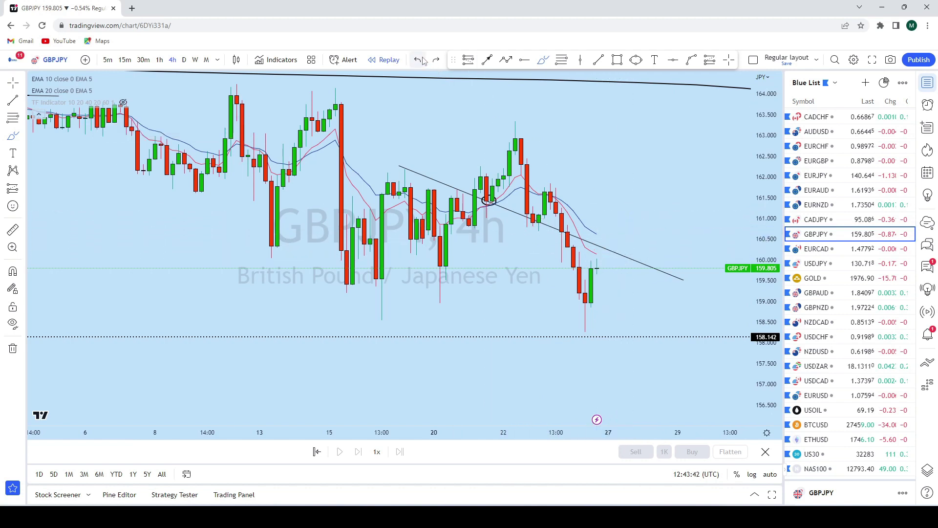
# Draw an ellipse near 160.6 just above the trend line, and an arrow from it down to the horizontal line at about 158.12.
pyautogui.click(636, 60)
pyautogui.moveTo(596, 241)
pyautogui.mouseDown()
pyautogui.moveTo(617, 230)
pyautogui.moveTo(531, 203)
pyautogui.mouseUp()
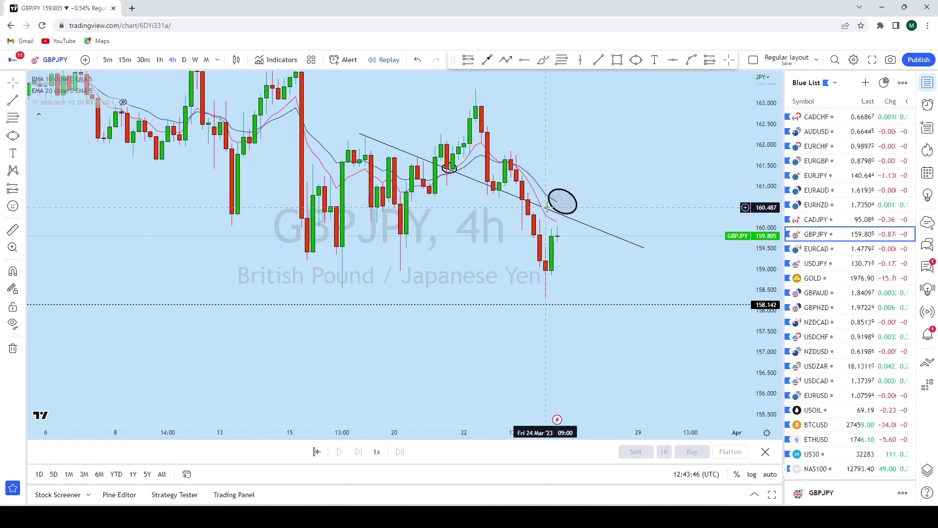
pyautogui.click(488, 59)
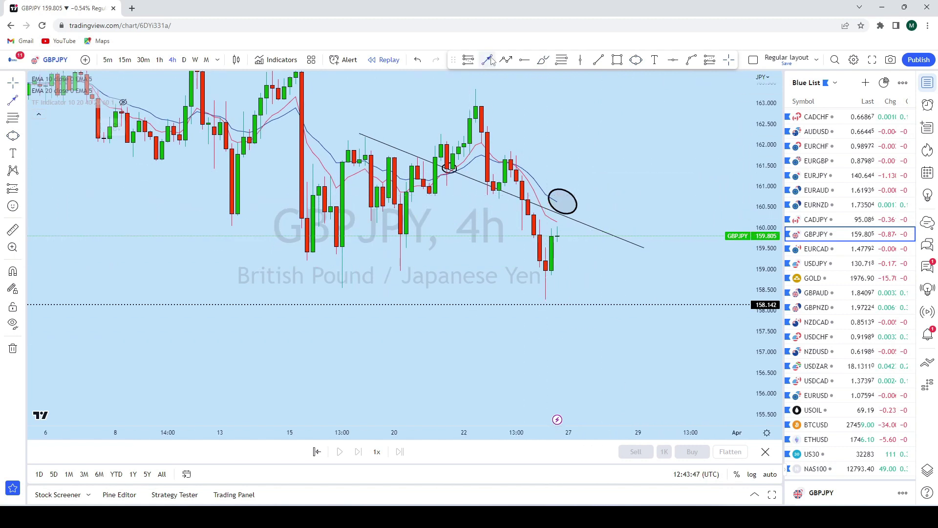
pyautogui.click(568, 199)
pyautogui.click(597, 304)
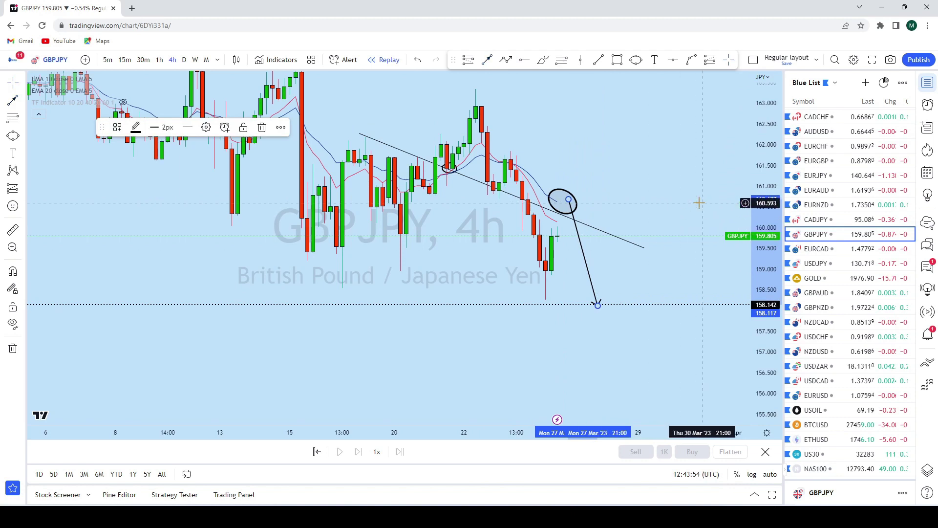
# Open the EURCAD chart on the monthly timeframe and rescale it to show the candles since about 2011.
pyautogui.press('Down')
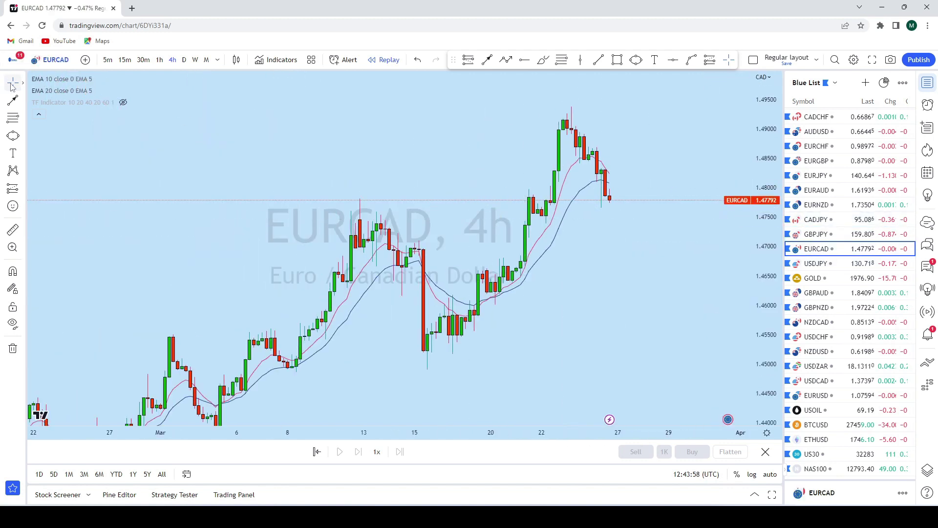
pyautogui.click(206, 59)
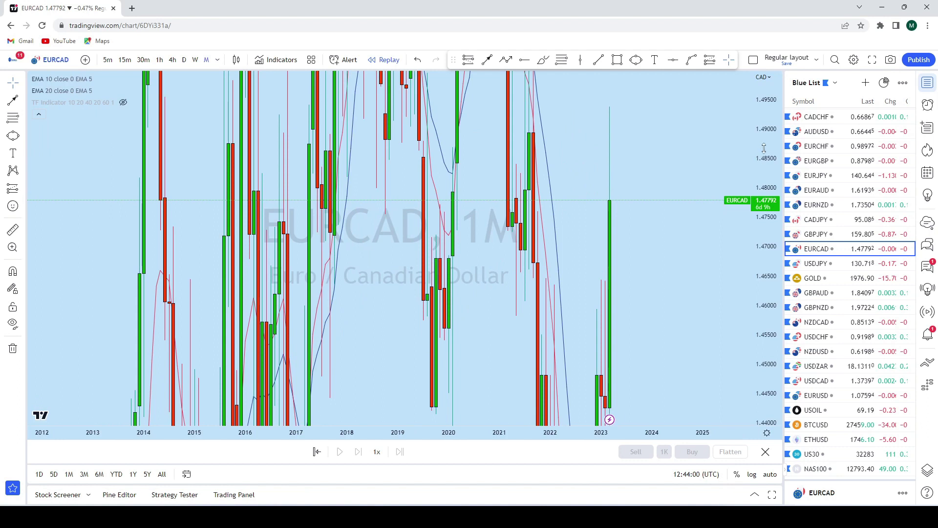
pyautogui.moveTo(764, 148); pyautogui.dragTo(767, 353)
pyautogui.moveTo(775, 160); pyautogui.dragTo(772, 289)
pyautogui.scroll(5, 643, 298)
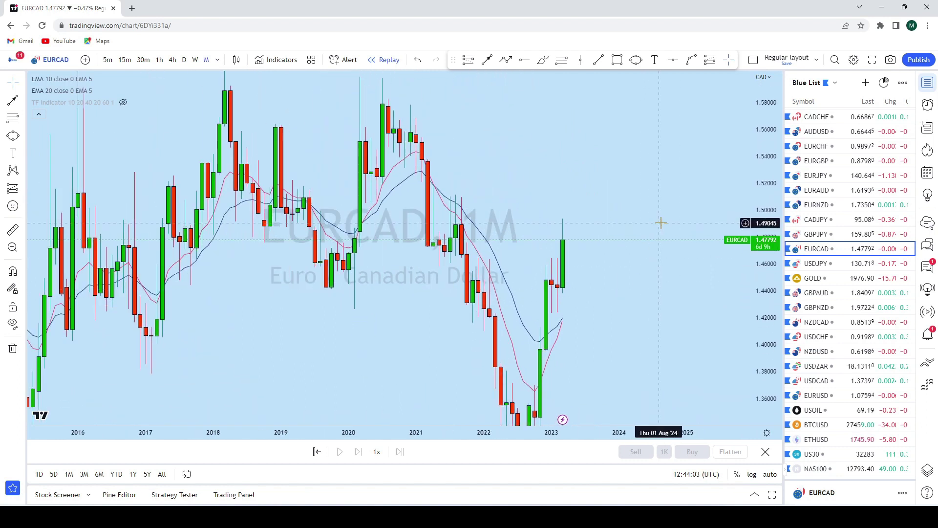
pyautogui.scroll(-4, 663, 223)
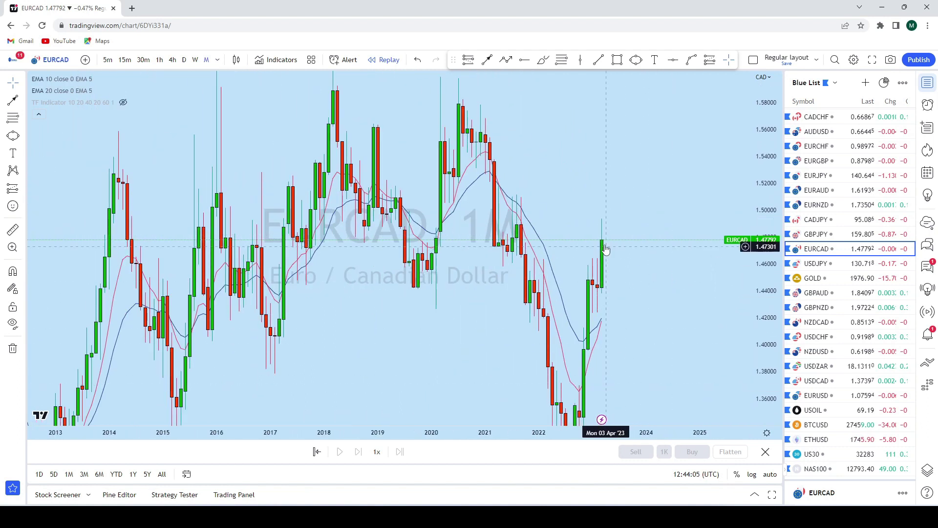
pyautogui.scroll(-3, 631, 149)
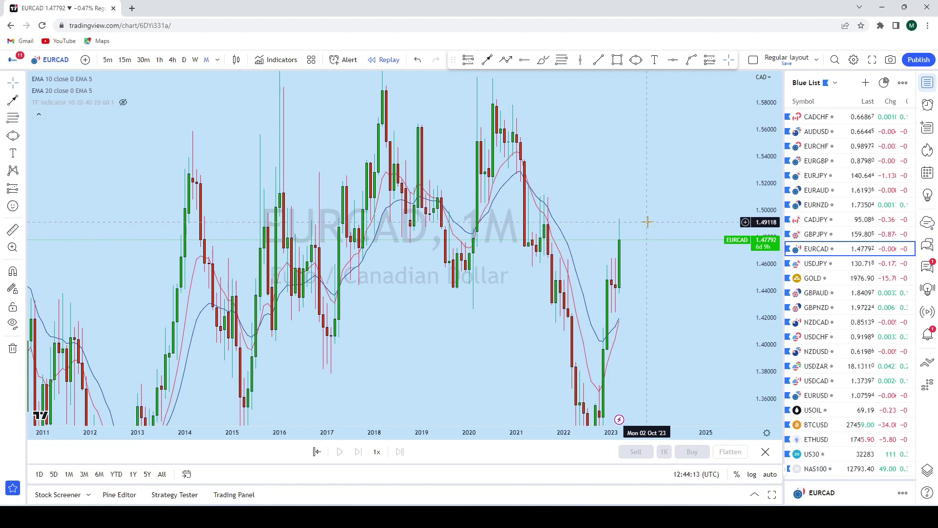
# Switch the EURCAD chart to the weekly timeframe and frame the candles from 2022 onward.
pyautogui.click(195, 59)
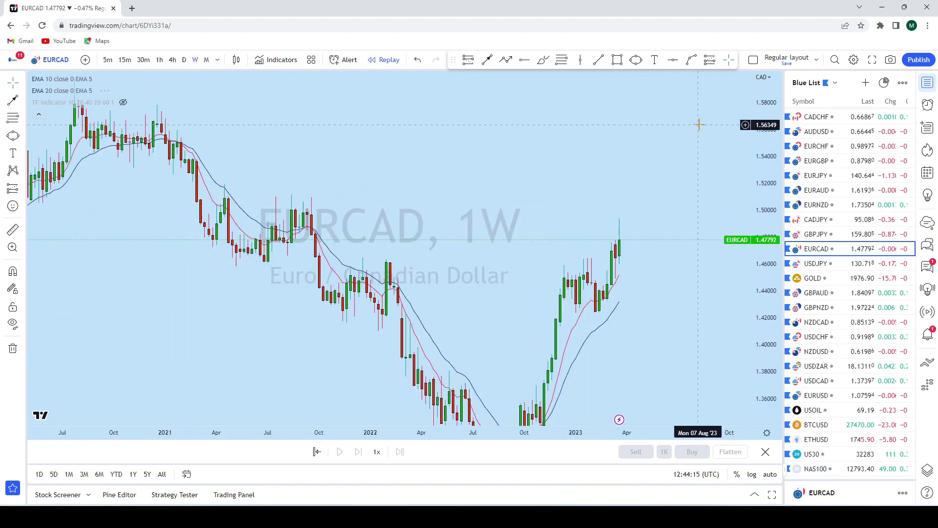
pyautogui.scroll(2, 699, 125)
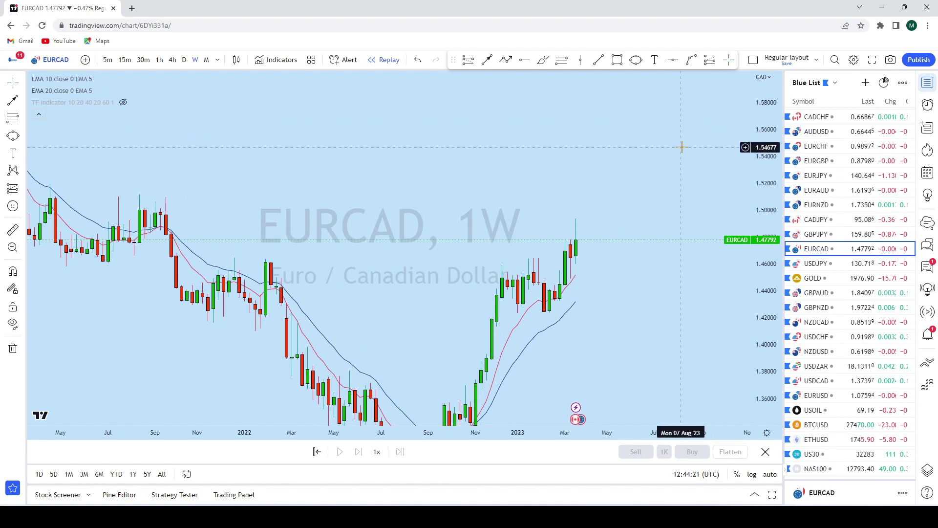
pyautogui.scroll(1, 684, 161)
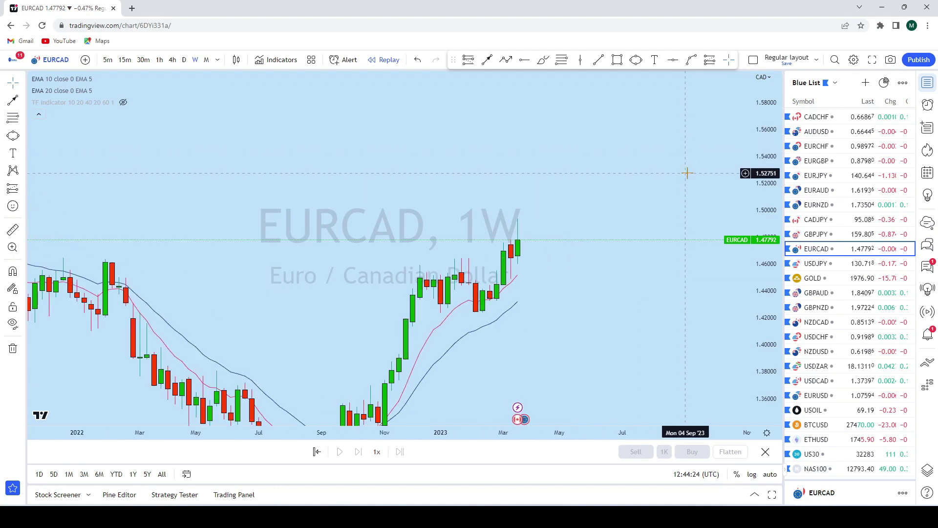
# Sketch a mark beneath the March EURCAD candles and a projected rise to about 1.54, and undo both.
pyautogui.click(546, 63)
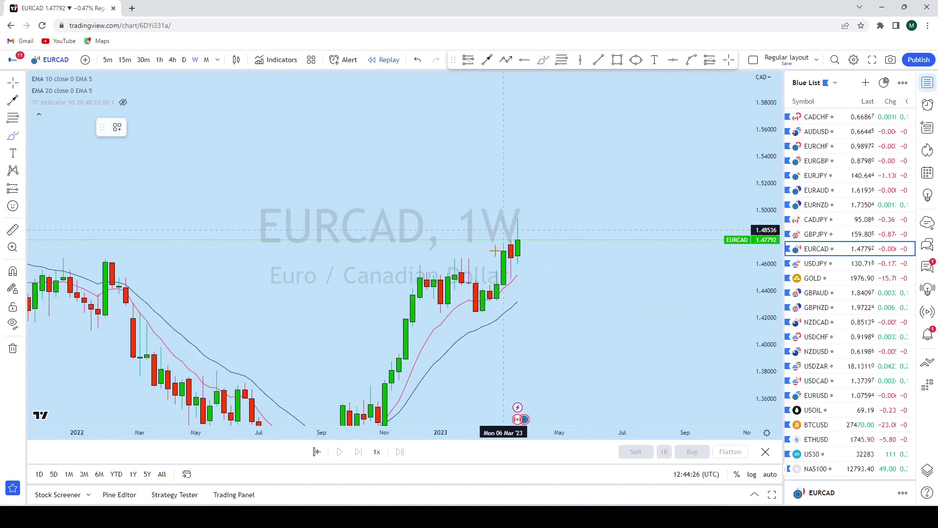
pyautogui.moveTo(497, 289); pyautogui.dragTo(511, 276)
pyautogui.moveTo(525, 238); pyautogui.dragTo(547, 157)
pyautogui.click(418, 60)
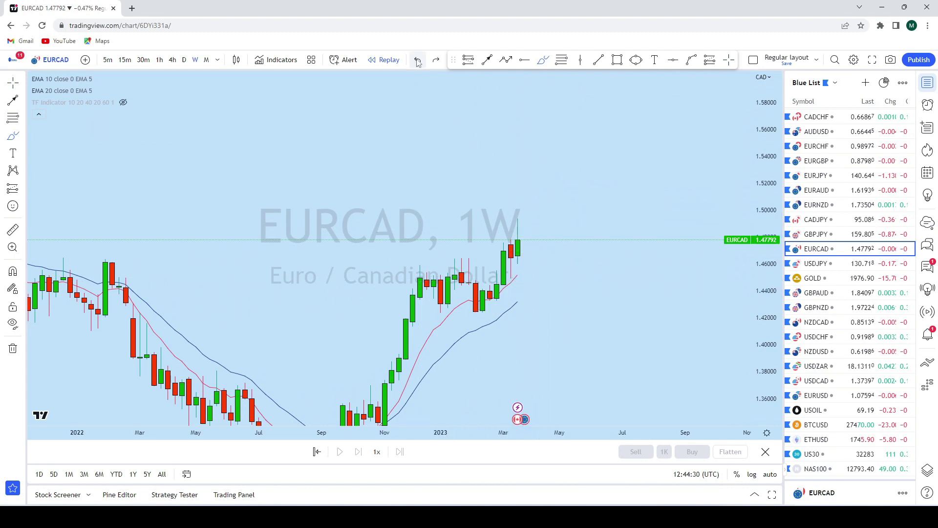
# Circle the upper wick and the body of the latest weekly EURCAD candle, and undo both circles.
pyautogui.moveTo(526, 216)
pyautogui.mouseDown()
pyautogui.moveTo(503, 231)
pyautogui.moveTo(510, 209)
pyautogui.mouseUp()
pyautogui.moveTo(531, 248); pyautogui.dragTo(518, 239)
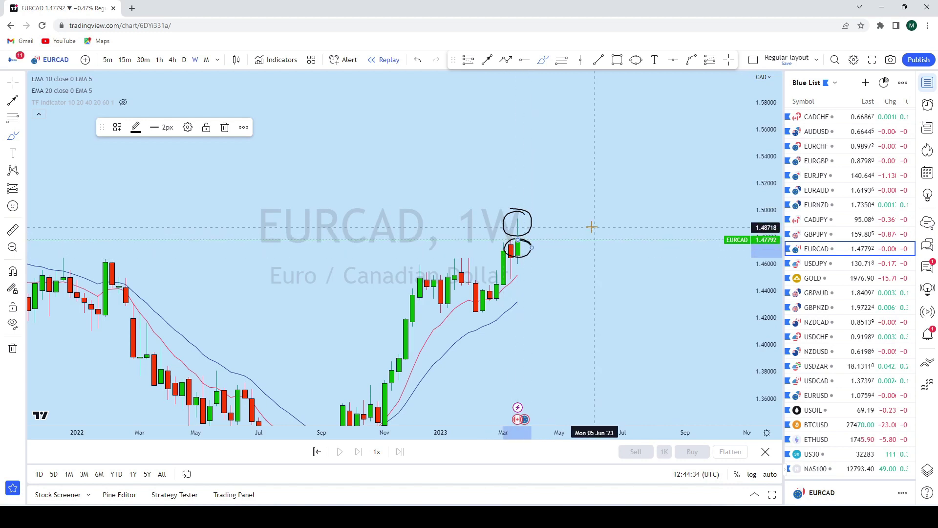
pyautogui.scroll(-2, 591, 227)
pyautogui.click(423, 62)
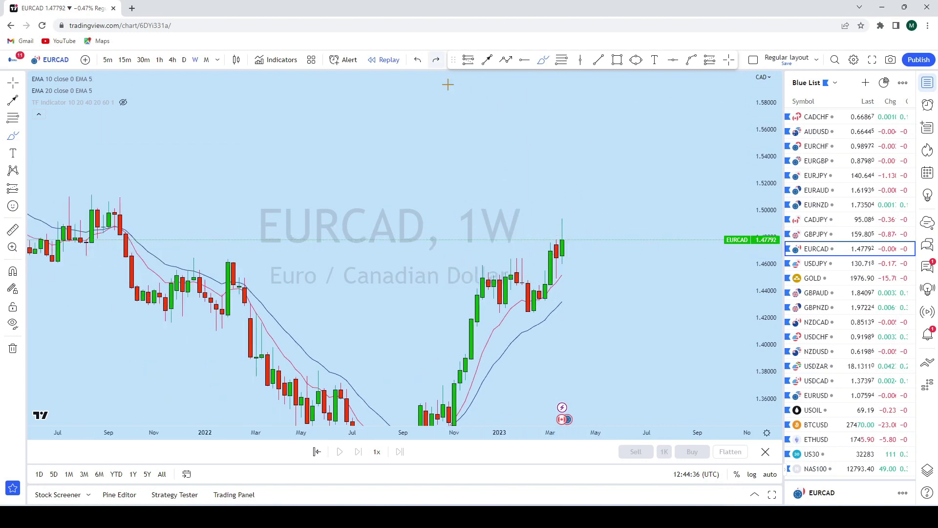
pyautogui.scroll(3, 650, 195)
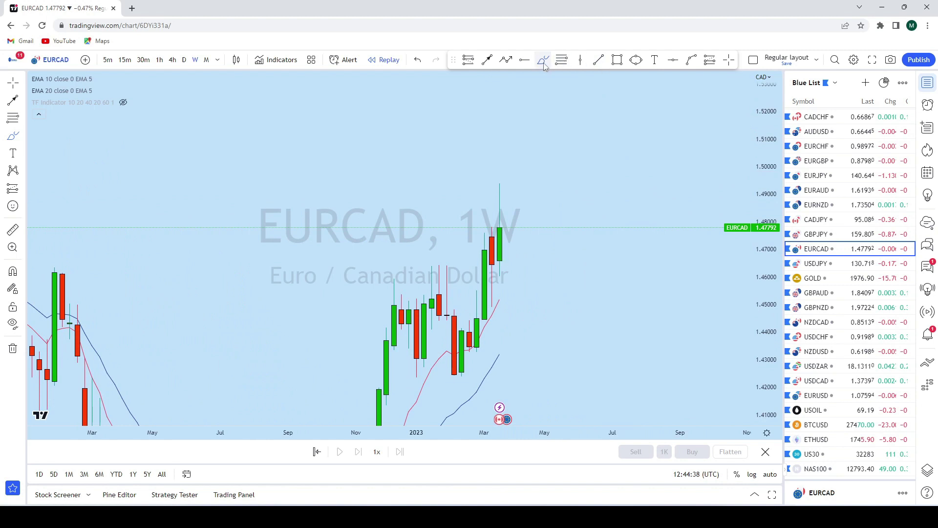
# Sketch a projected rise from the latest weekly EURCAD candle to about 1.505, and undo it.
pyautogui.moveTo(507, 230)
pyautogui.mouseDown()
pyautogui.moveTo(540, 143)
pyautogui.moveTo(561, 151)
pyautogui.moveTo(514, 152)
pyautogui.mouseUp()
pyautogui.click(417, 59)
pyautogui.hscroll(-3, 670, 235)
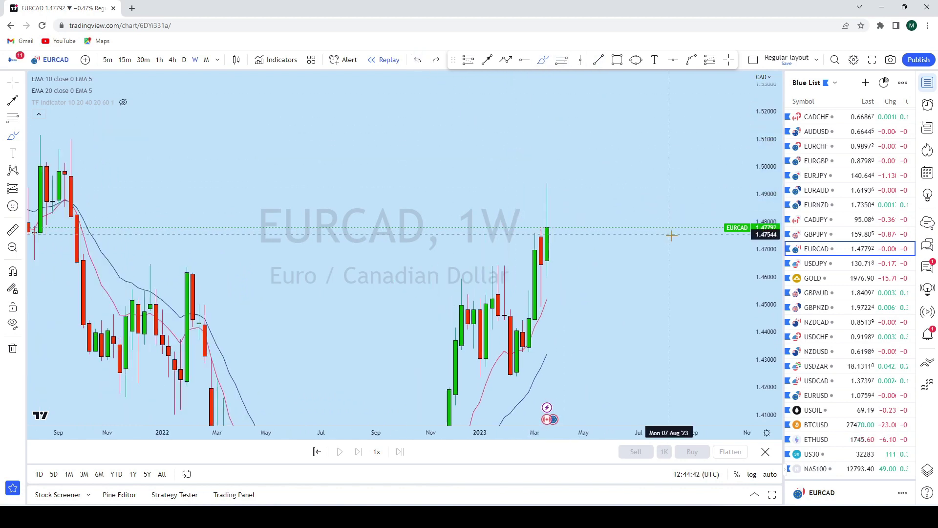
# Switch EURCAD to the daily timeframe, trace the latest March rally up to about 1.496, and undo the tracing.
pyautogui.click(184, 60)
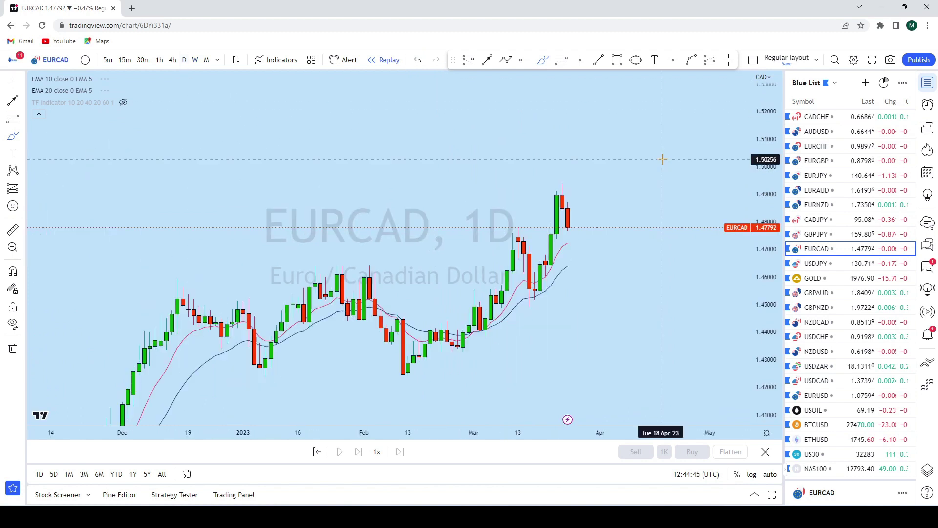
pyautogui.scroll(-2, 675, 183)
pyautogui.scroll(2, 691, 241)
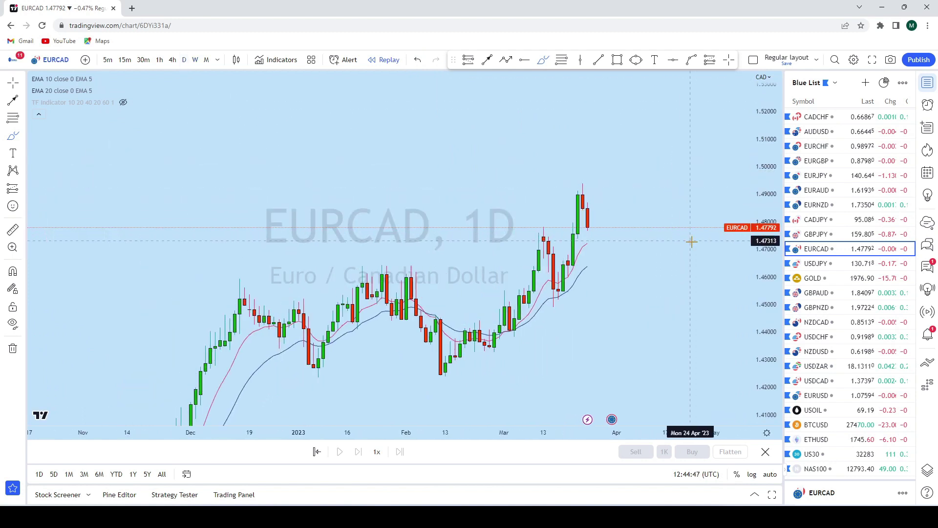
pyautogui.moveTo(555, 268); pyautogui.dragTo(559, 238)
pyautogui.moveTo(561, 198); pyautogui.dragTo(566, 177)
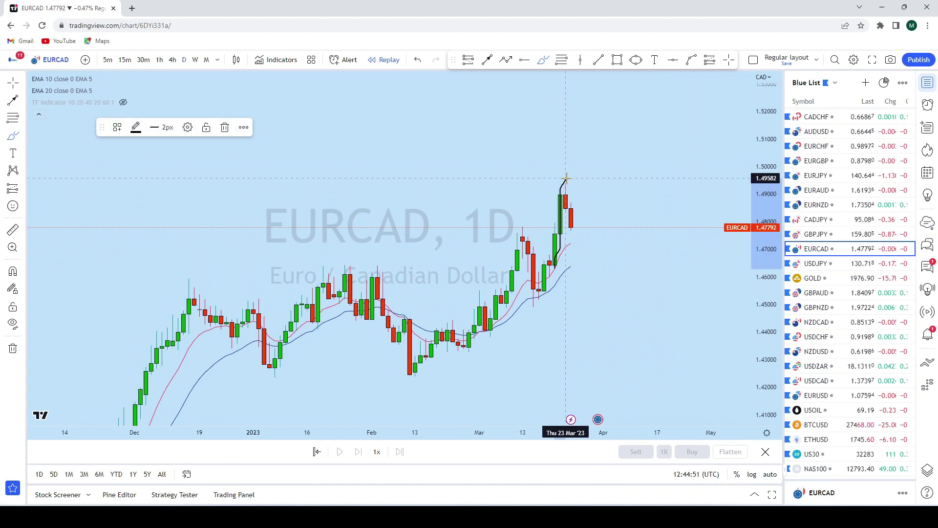
pyautogui.click(418, 60)
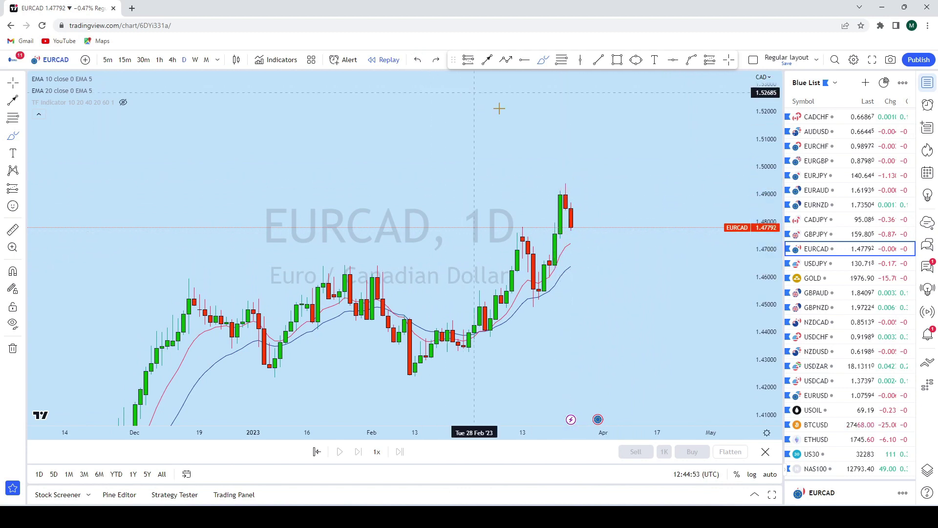
# Sketch a projected daily pullback to about 1.464 followed by a rise to about 1.51, and undo both strokes.
pyautogui.scroll(2, 669, 259)
pyautogui.scroll(2, 622, 272)
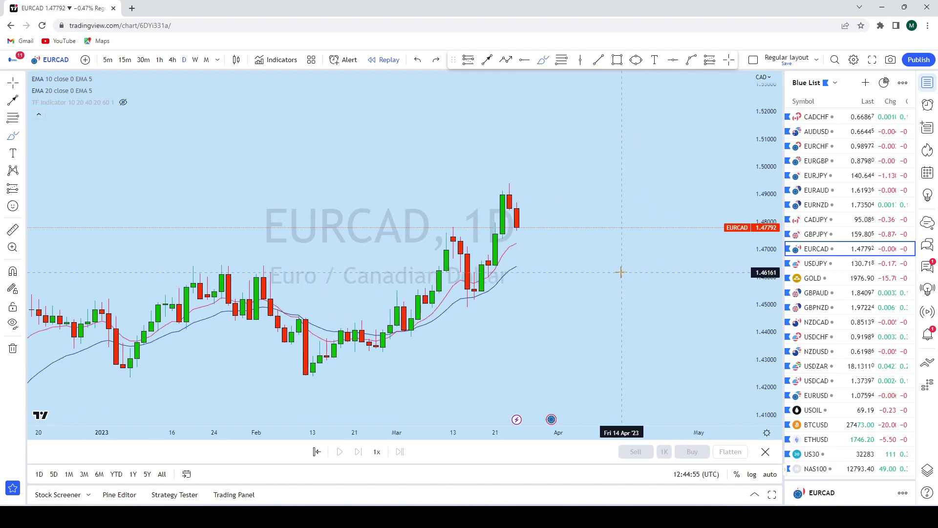
pyautogui.moveTo(516, 229); pyautogui.dragTo(521, 241)
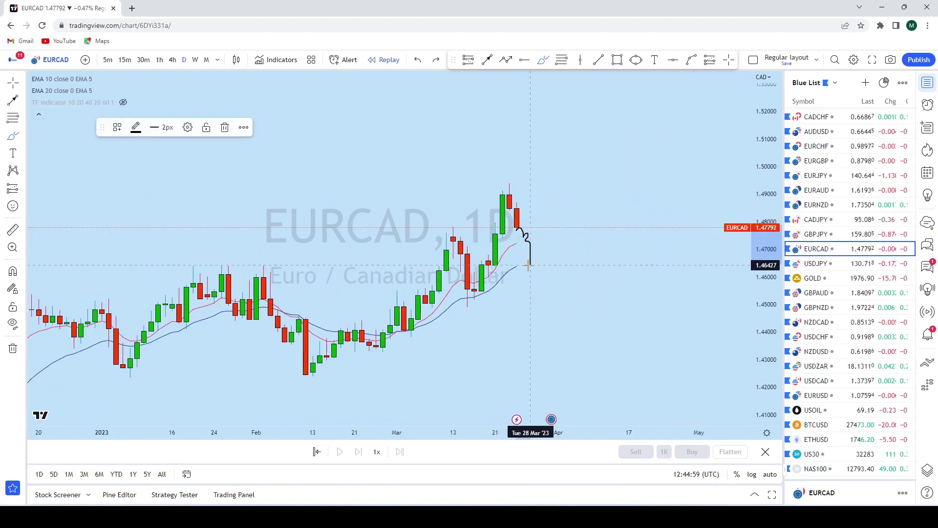
pyautogui.moveTo(546, 263)
pyautogui.mouseDown()
pyautogui.moveTo(596, 110)
pyautogui.moveTo(558, 132)
pyautogui.mouseUp()
pyautogui.click(419, 64)
pyautogui.click(420, 66)
# Switch EURCAD to the 4-hour timeframe and rescale the chart to examine the March rally and the latest pullback.
pyautogui.scroll(-2, 409, 135)
pyautogui.click(173, 61)
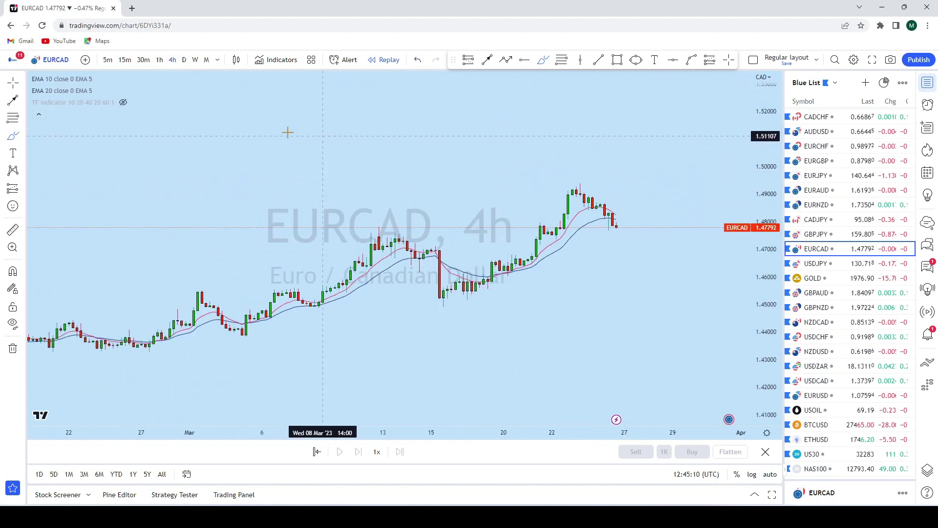
pyautogui.scroll(-2, 687, 174)
pyautogui.moveTo(688, 174); pyautogui.dragTo(662, 189)
pyautogui.moveTo(765, 313); pyautogui.dragTo(765, 180)
pyautogui.scroll(4, 599, 225)
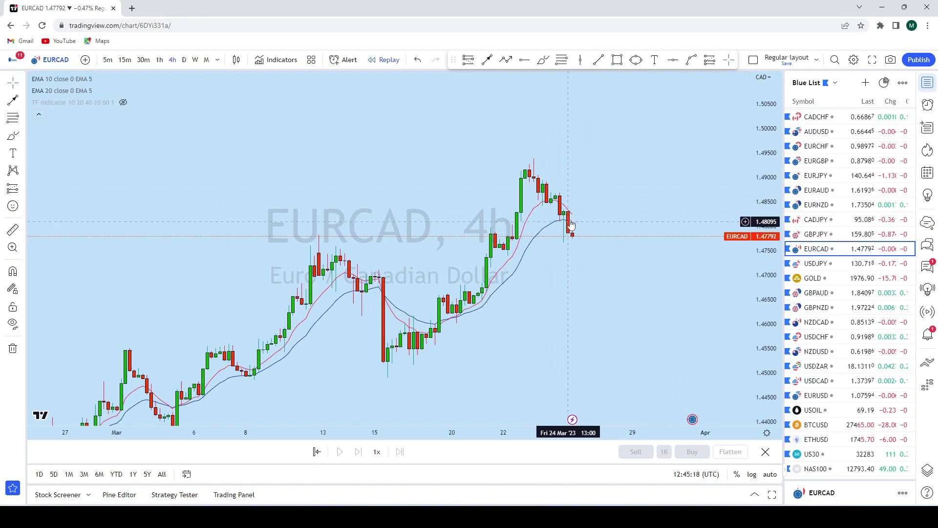
pyautogui.scroll(-1, 636, 249)
pyautogui.scroll(-1, 611, 229)
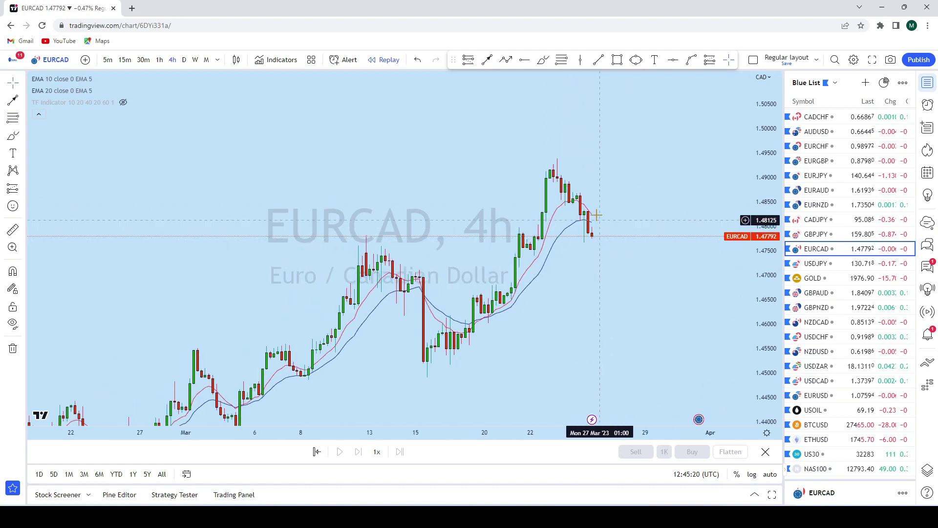
pyautogui.scroll(-3, 631, 246)
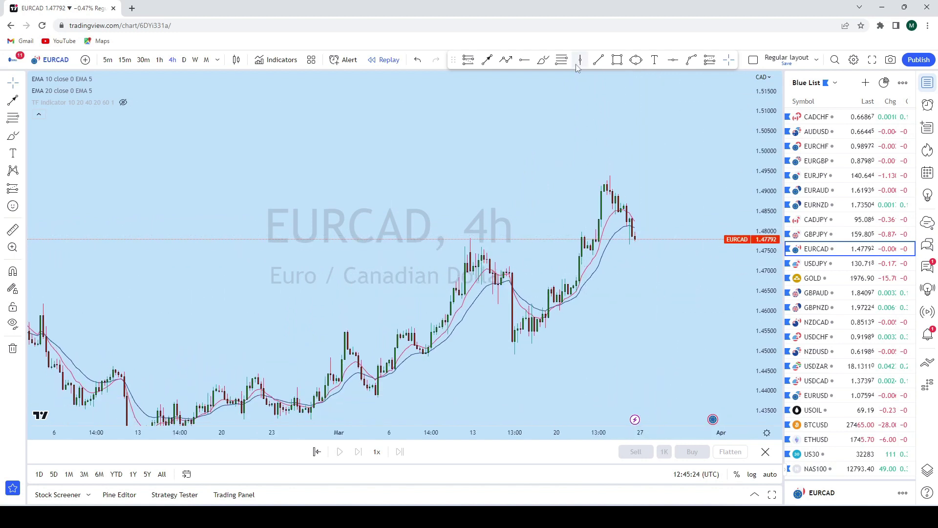
# Sketch two alternative projected drops from the latest 4-hour candle, to about 1.465 and about 1.463, undoing each.
pyautogui.click(543, 61)
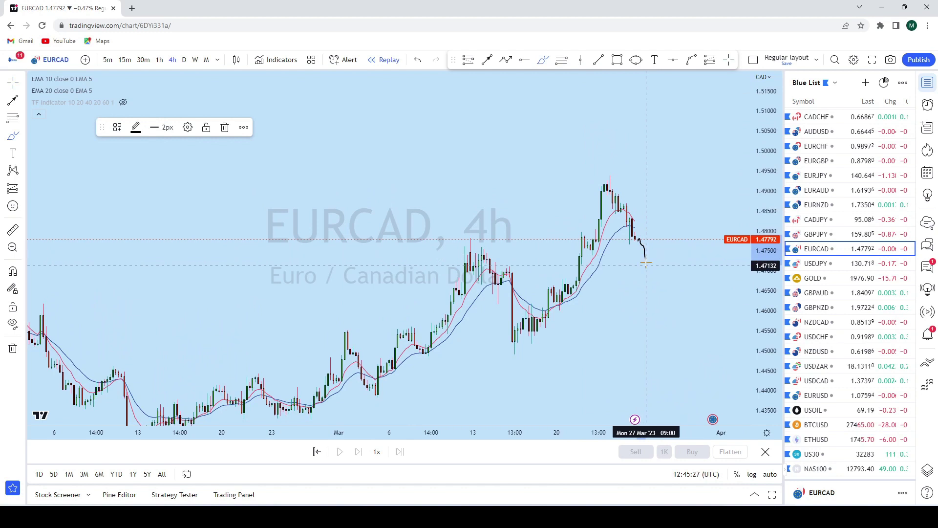
pyautogui.moveTo(646, 263); pyautogui.dragTo(654, 293)
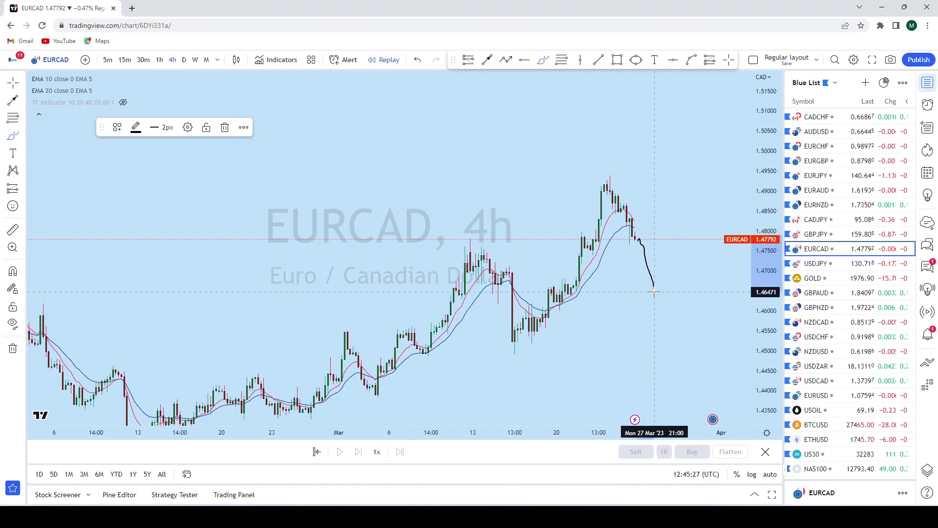
pyautogui.click(417, 60)
pyautogui.moveTo(635, 236); pyautogui.dragTo(651, 300)
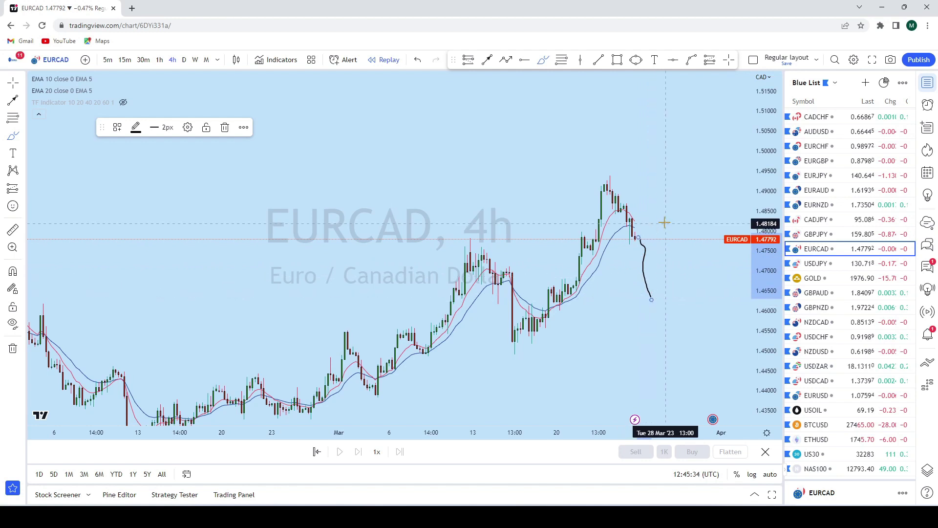
pyautogui.click(419, 61)
# Review the weekly EURCAD chart, return to daily, and draw a thin rectangle at about 1.465 from mid-January to late April.
pyautogui.click(195, 59)
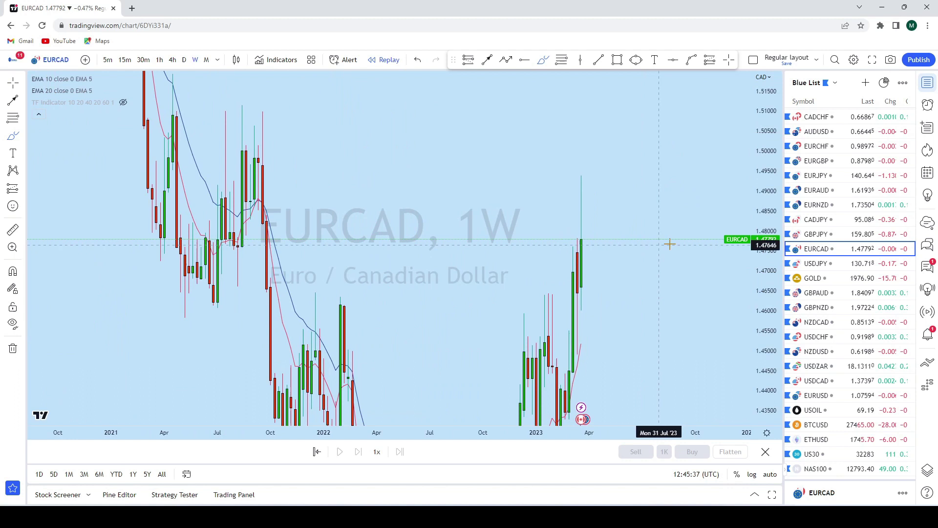
pyautogui.scroll(3, 603, 303)
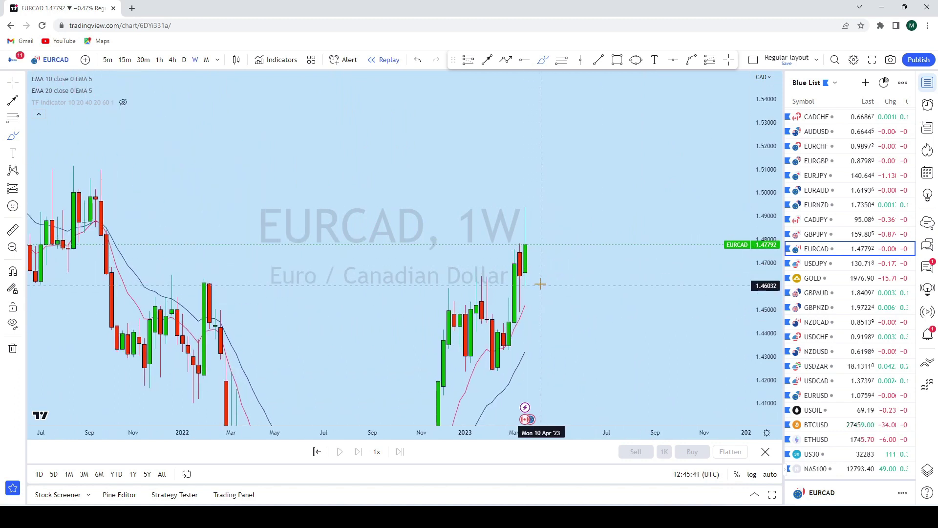
pyautogui.click(184, 60)
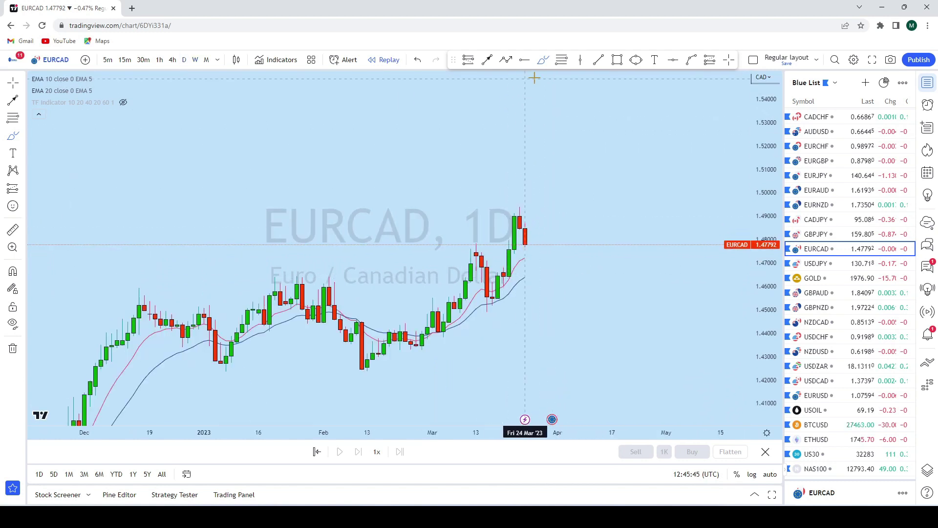
pyautogui.click(617, 60)
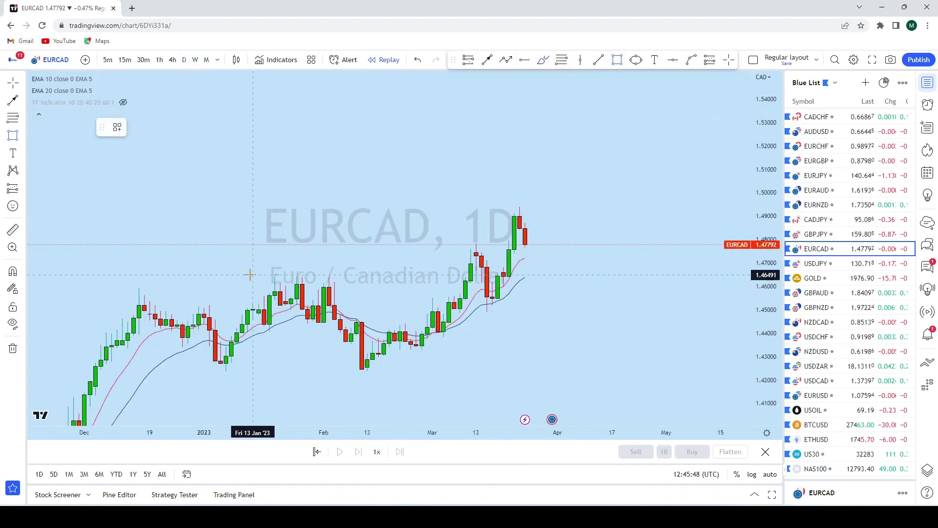
pyautogui.moveTo(248, 277); pyautogui.dragTo(661, 275)
pyautogui.click(635, 212)
# On the 4-hour chart, draw an ellipse just above the 1.465 zone and an arrow rising from it to about 1.496.
pyautogui.click(171, 60)
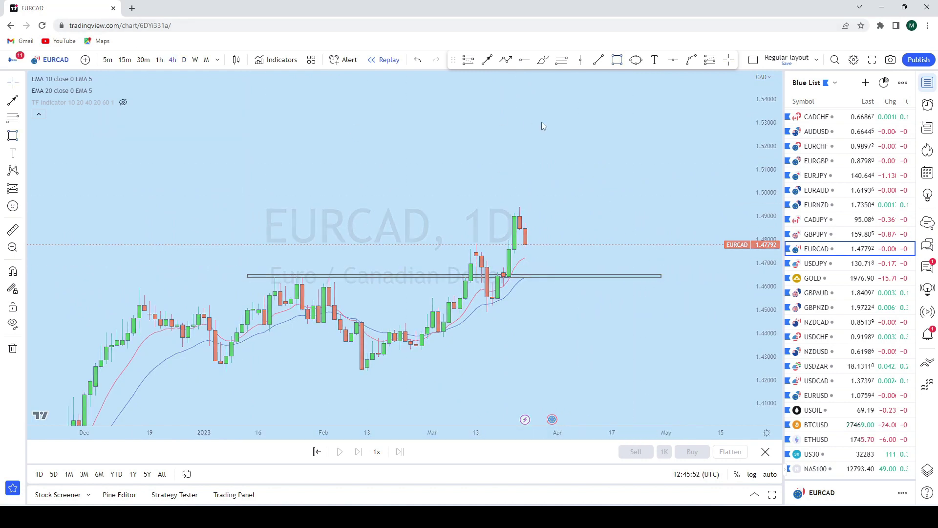
pyautogui.scroll(-3, 641, 218)
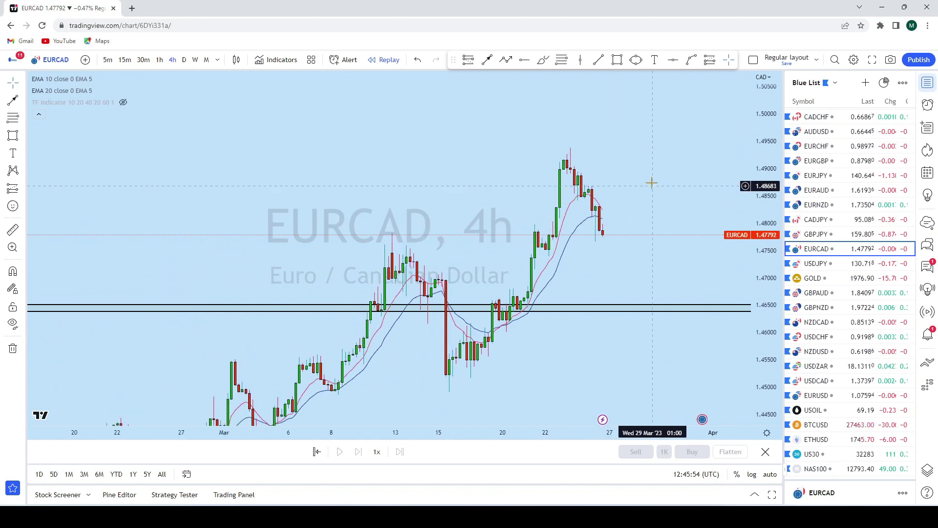
pyautogui.click(636, 60)
pyautogui.click(605, 298)
pyautogui.click(640, 282)
pyautogui.moveTo(723, 201); pyautogui.dragTo(672, 249)
pyautogui.click(487, 59)
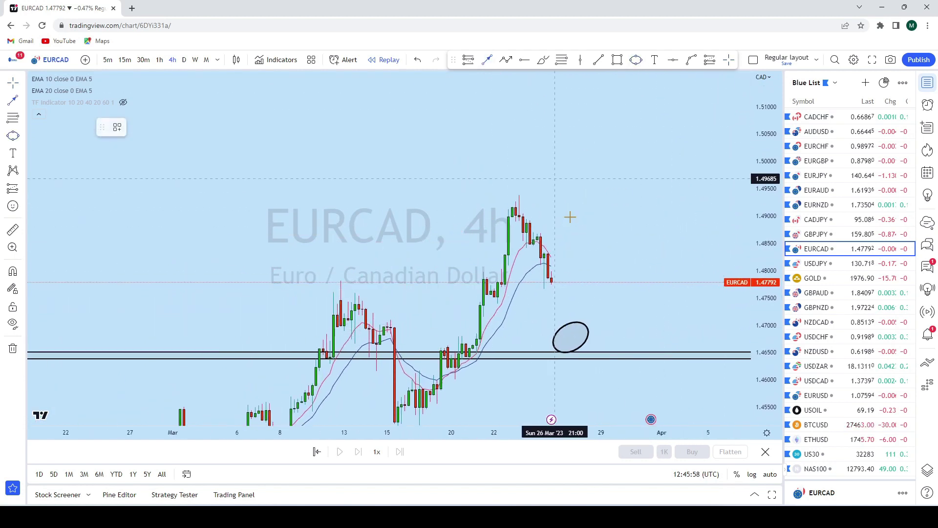
pyautogui.moveTo(568, 344); pyautogui.dragTo(662, 184)
# Open the USDJPY chart on the monthly timeframe and rescale it to show the candles since about 2014.
pyautogui.click(831, 264)
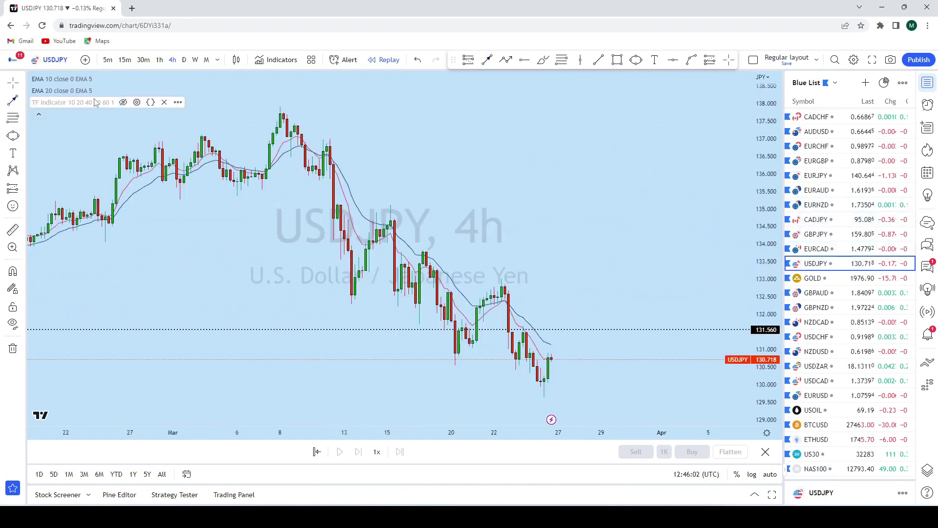
pyautogui.click(22, 85)
pyautogui.moveTo(643, 268); pyautogui.dragTo(606, 172)
pyautogui.click(217, 59)
pyautogui.click(235, 330)
pyautogui.scroll(-1, 714, 228)
pyautogui.moveTo(767, 165); pyautogui.dragTo(771, 399)
pyautogui.moveTo(756, 210); pyautogui.dragTo(756, 279)
pyautogui.scroll(5, 635, 282)
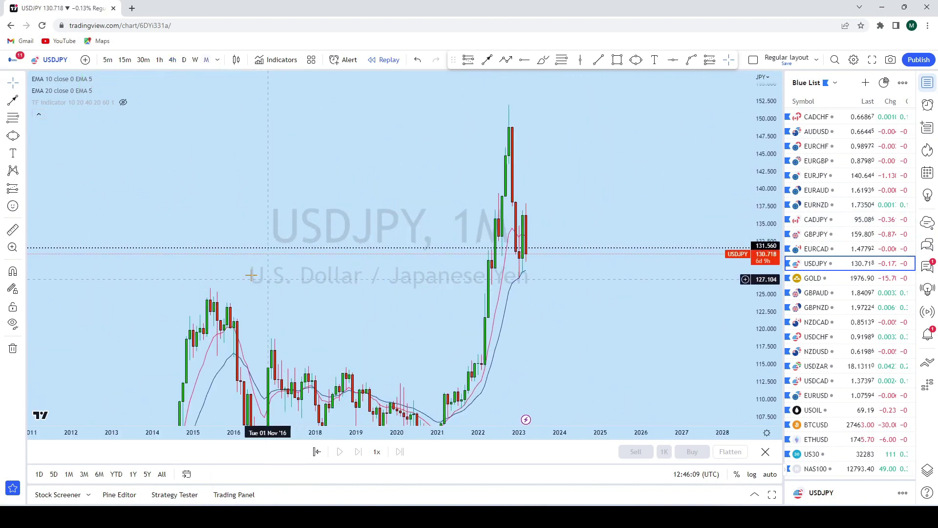
# Remove the existing horizontal line drawing from the USDJPY chart and return to the plain cursor.
pyautogui.click(13, 347)
pyautogui.click(49, 344)
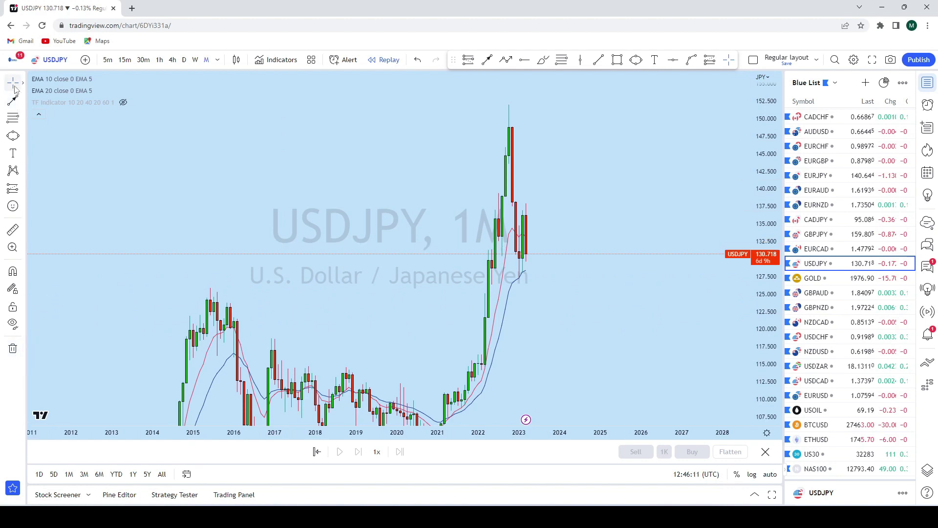
pyautogui.click(15, 89)
# Sketch a downward path on monthly USDJPY from the 2022 high to about 120, and undo it.
pyautogui.scroll(4, 589, 225)
pyautogui.moveTo(514, 195); pyautogui.dragTo(682, 190)
pyautogui.scroll(4, 683, 190)
pyautogui.moveTo(580, 203); pyautogui.dragTo(638, 205)
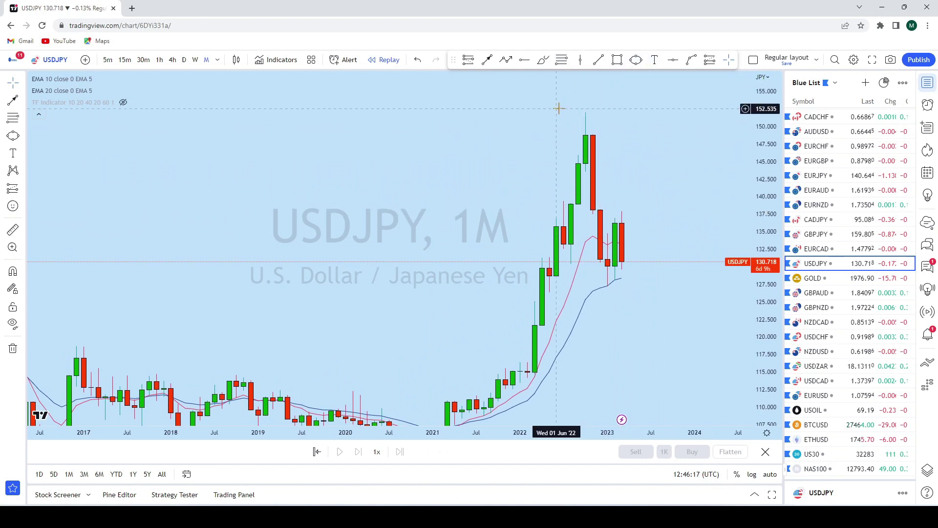
pyautogui.click(543, 60)
pyautogui.moveTo(586, 104)
pyautogui.mouseDown()
pyautogui.moveTo(598, 127)
pyautogui.moveTo(607, 278)
pyautogui.moveTo(613, 244)
pyautogui.moveTo(635, 240)
pyautogui.moveTo(644, 336)
pyautogui.mouseUp()
pyautogui.click(418, 63)
# Draw a Fibonacci retracement from the 2022 high down to 127.174, circle the latest highs at the 0.382 level, and undo both.
pyautogui.click(538, 62)
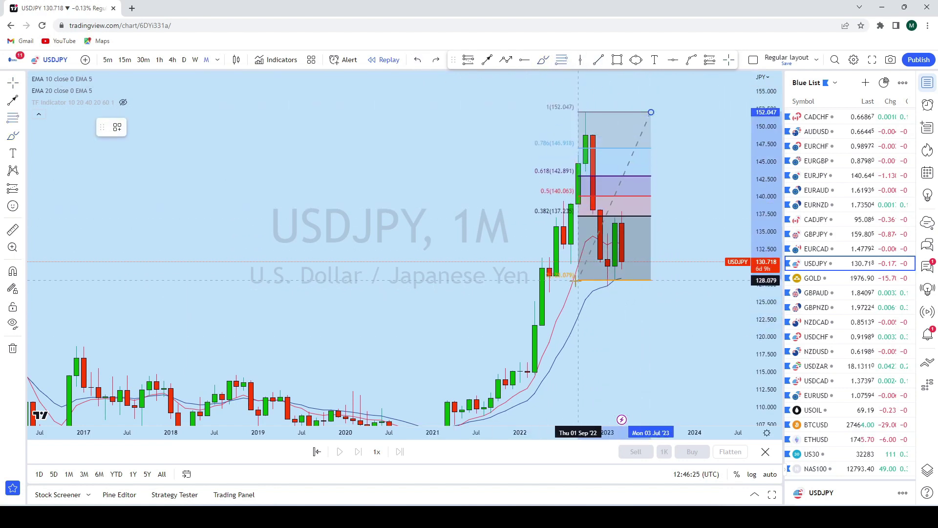
pyautogui.click(571, 287)
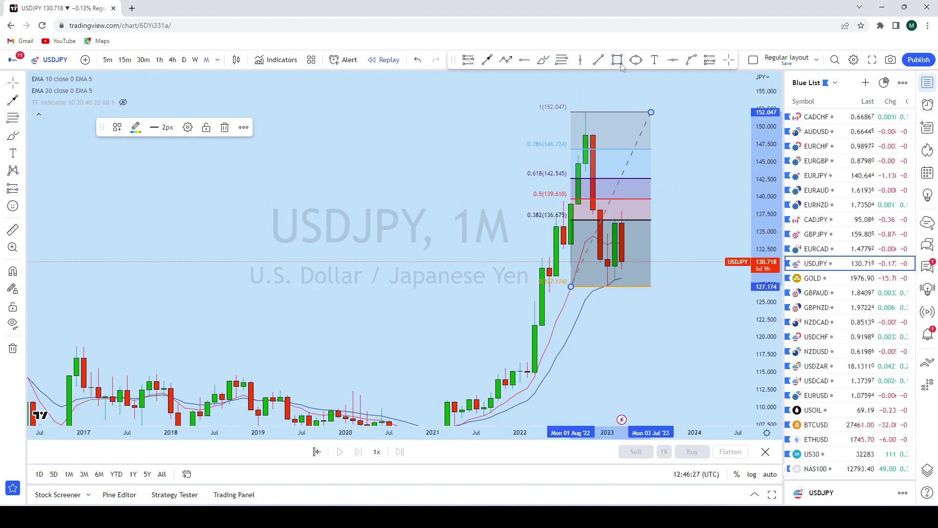
pyautogui.click(541, 63)
pyautogui.moveTo(635, 221)
pyautogui.mouseDown()
pyautogui.moveTo(615, 217)
pyautogui.moveTo(637, 217)
pyautogui.mouseUp()
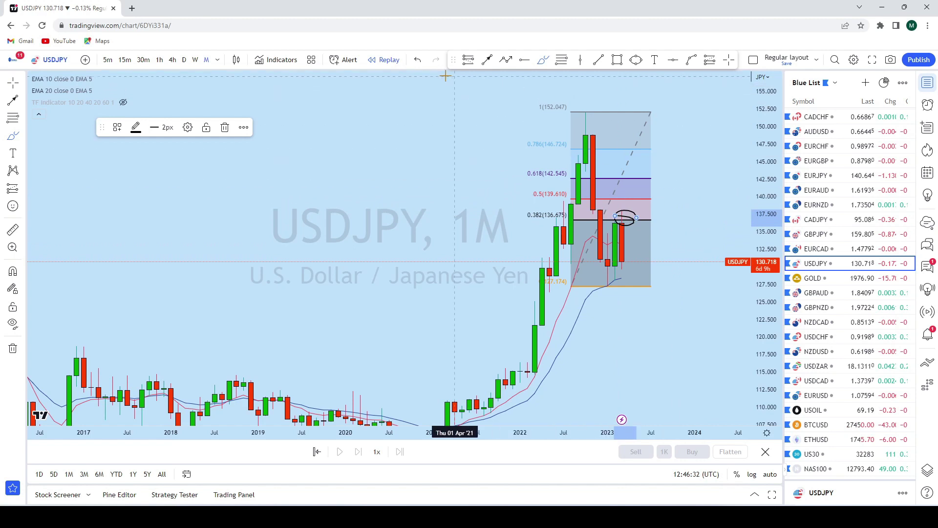
pyautogui.click(424, 67)
pyautogui.click(424, 68)
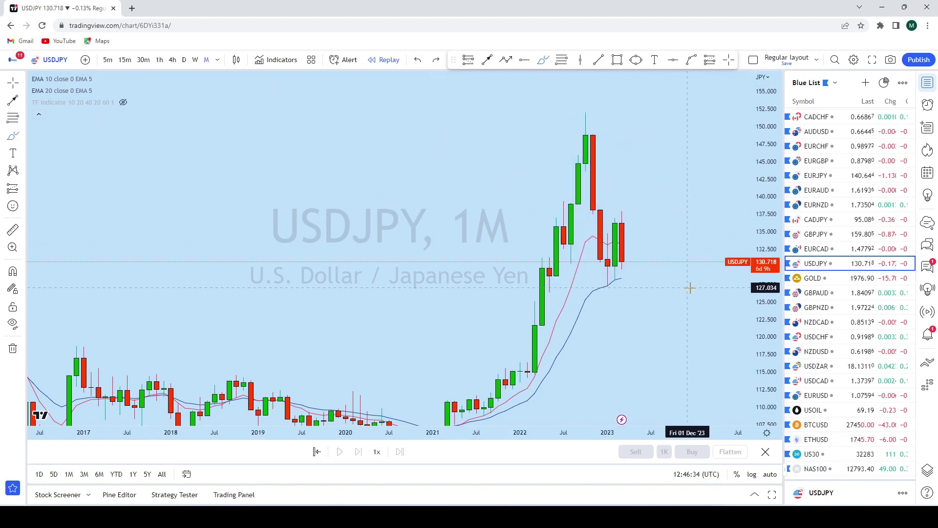
# Draw a horizontal line on monthly USDJPY at about 130.03, along the bottom of the early-2023 candle bodies.
pyautogui.scroll(2, 755, 227)
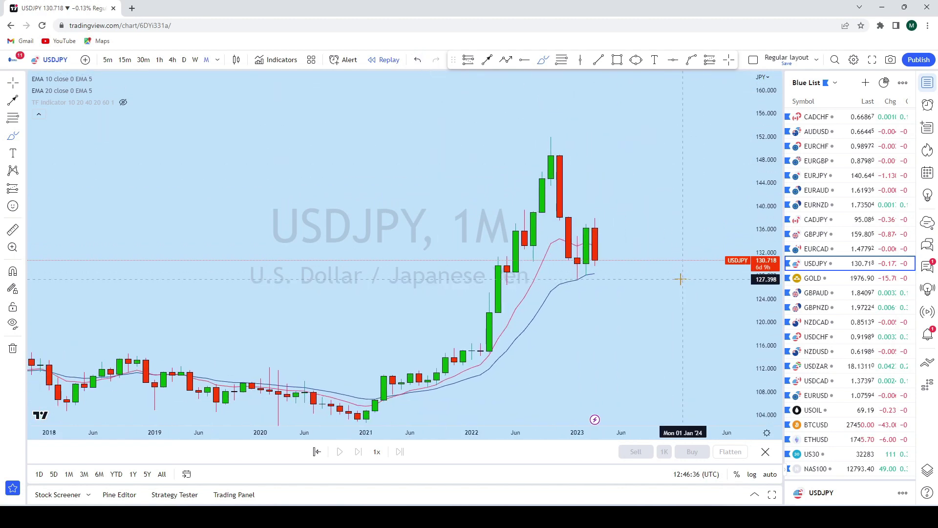
pyautogui.moveTo(766, 356); pyautogui.dragTo(763, 265)
pyautogui.scroll(3, 707, 263)
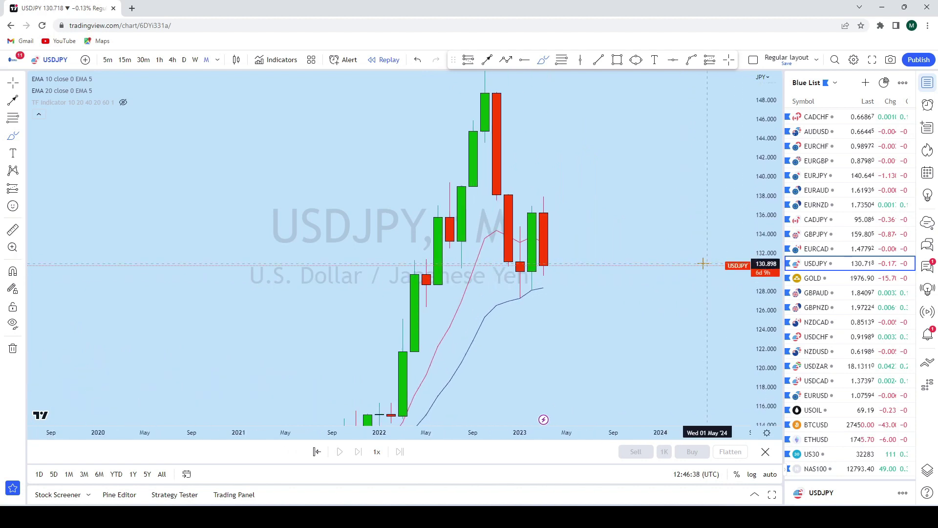
pyautogui.click(674, 60)
pyautogui.click(326, 272)
pyautogui.moveTo(602, 192); pyautogui.dragTo(629, 152)
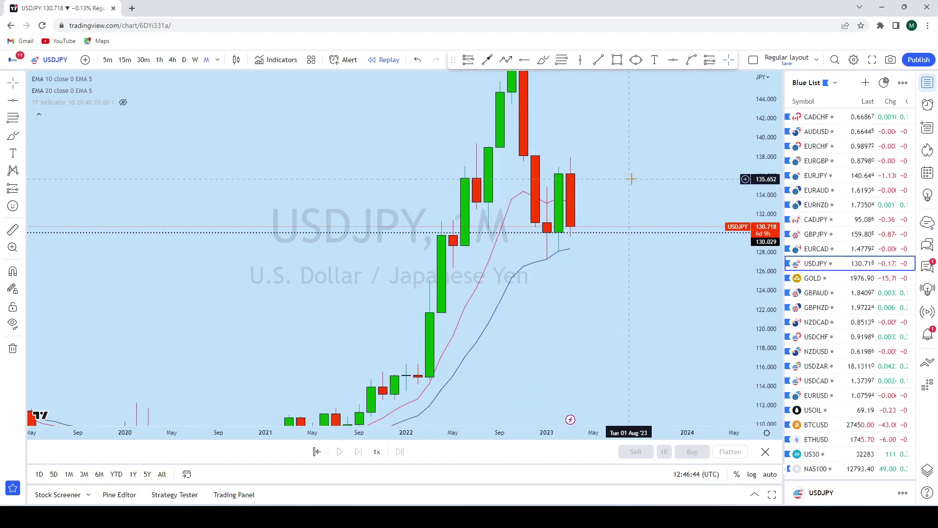
# Sketch arcs beneath the lower wicks of the last three monthly USDJPY candles, and undo them.
pyautogui.click(544, 63)
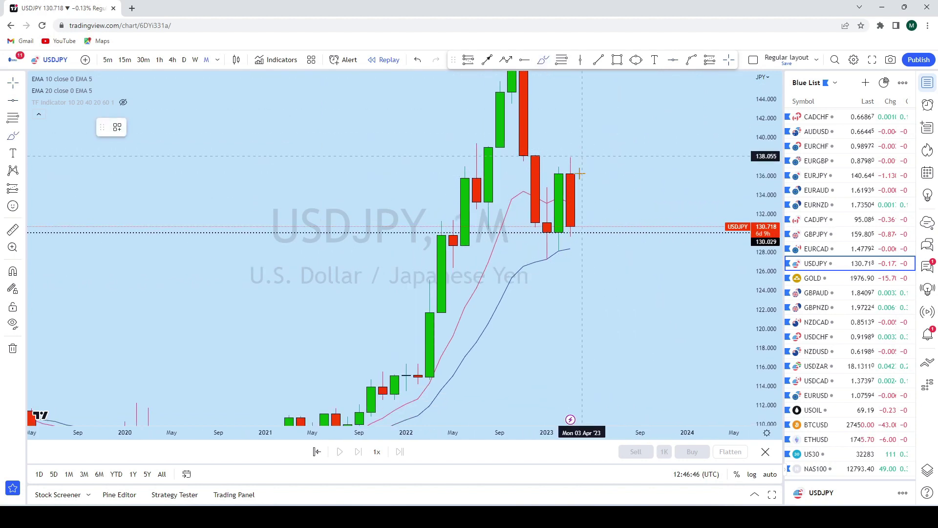
pyautogui.moveTo(524, 266)
pyautogui.mouseDown()
pyautogui.moveTo(560, 266)
pyautogui.moveTo(605, 234)
pyautogui.mouseUp()
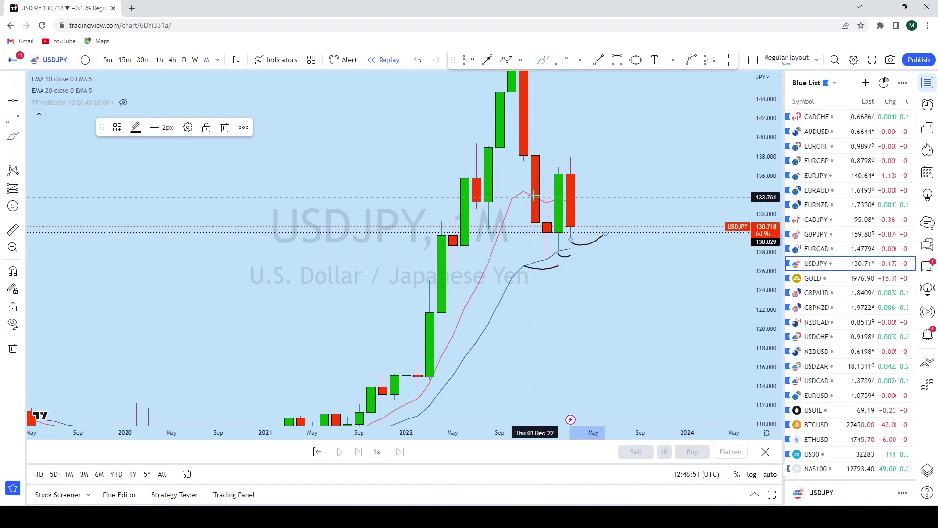
pyautogui.click(418, 60)
pyautogui.click(418, 61)
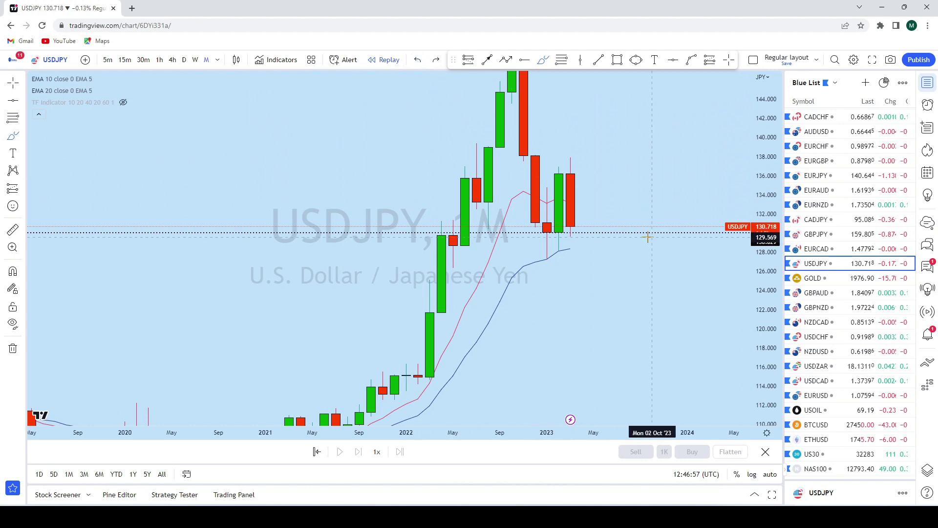
# Switch USDJPY to the weekly timeframe and examine the latest candles near the 130.029 level.
pyautogui.click(196, 61)
pyautogui.scroll(-5, 691, 293)
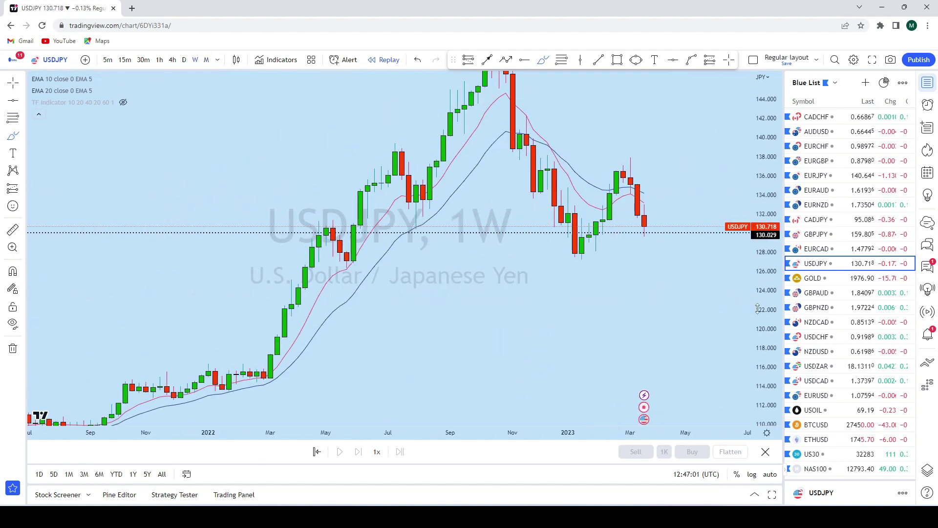
pyautogui.moveTo(763, 334); pyautogui.dragTo(755, 166)
pyautogui.scroll(2, 662, 204)
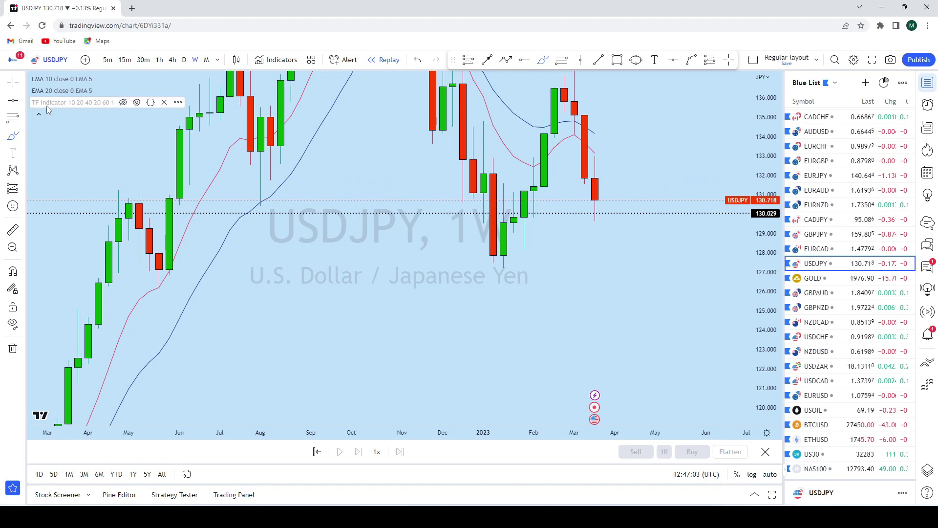
pyautogui.moveTo(666, 138); pyautogui.dragTo(657, 200)
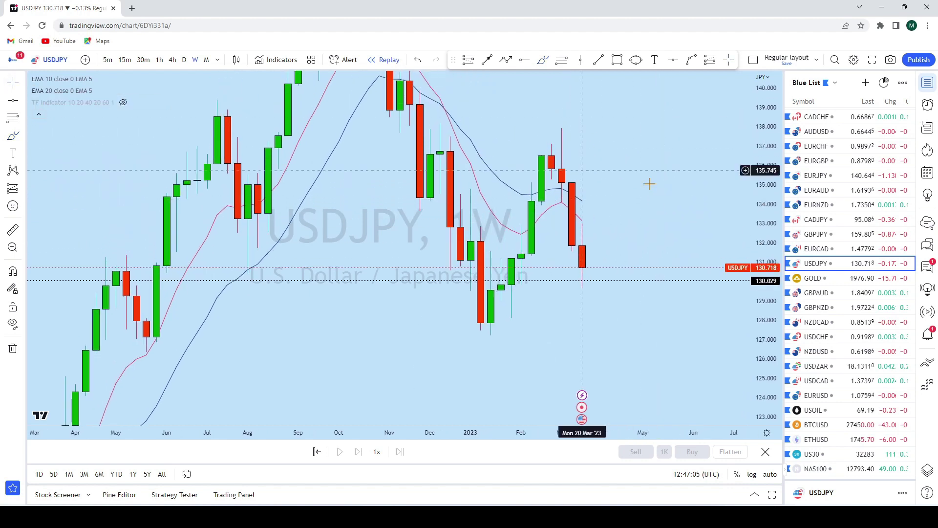
# Sketch downward strokes along the last two weekly USDJPY candles, and undo them.
pyautogui.click(542, 60)
pyautogui.moveTo(579, 130)
pyautogui.mouseDown()
pyautogui.moveTo(555, 133)
pyautogui.moveTo(561, 230)
pyautogui.mouseUp()
pyautogui.click(421, 59)
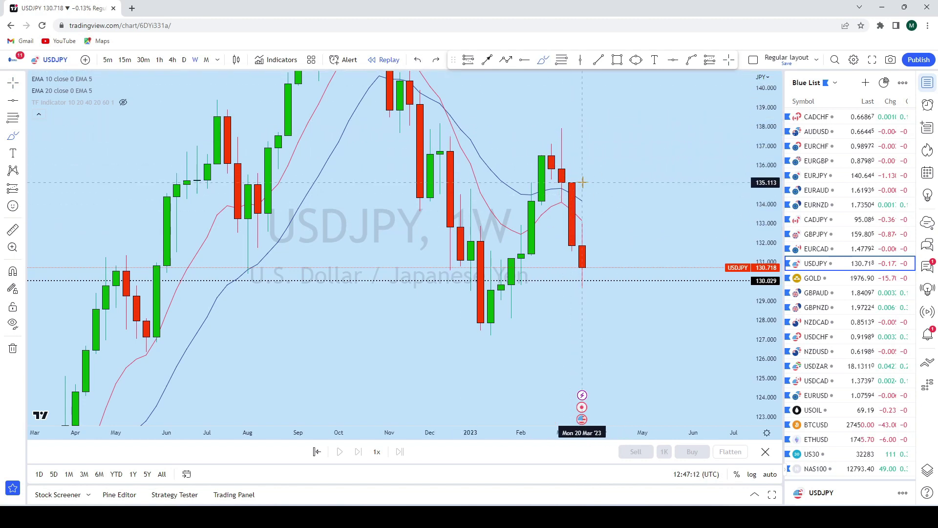
pyautogui.moveTo(574, 183); pyautogui.dragTo(571, 273)
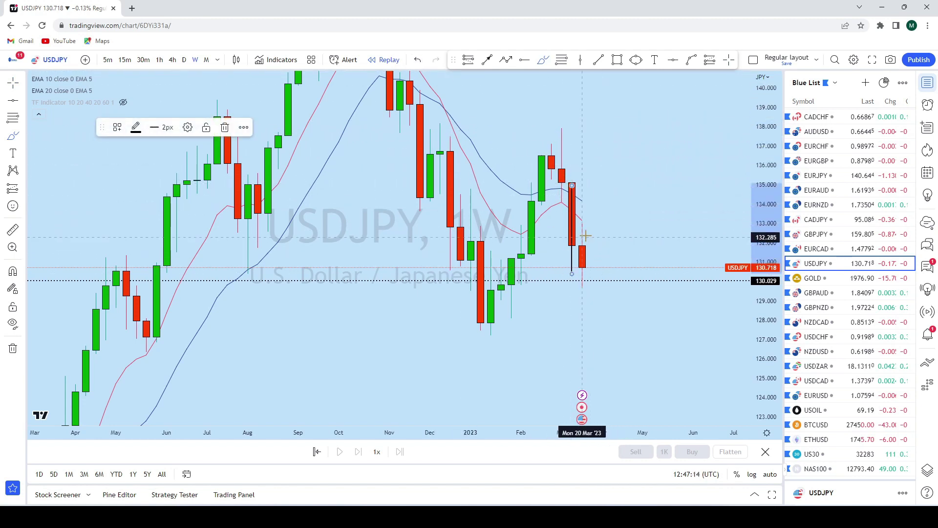
pyautogui.moveTo(583, 226); pyautogui.dragTo(584, 259)
pyautogui.click(418, 60)
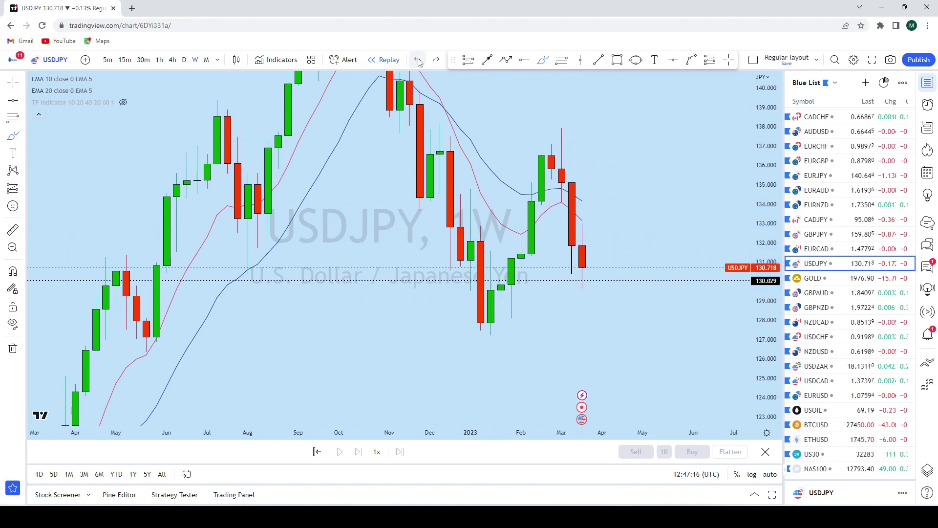
pyautogui.click(419, 62)
# Sketch a roughly horizontal stroke and a short vertical stroke beside the latest weekly USDJPY candle, and undo both.
pyautogui.scroll(2, 646, 205)
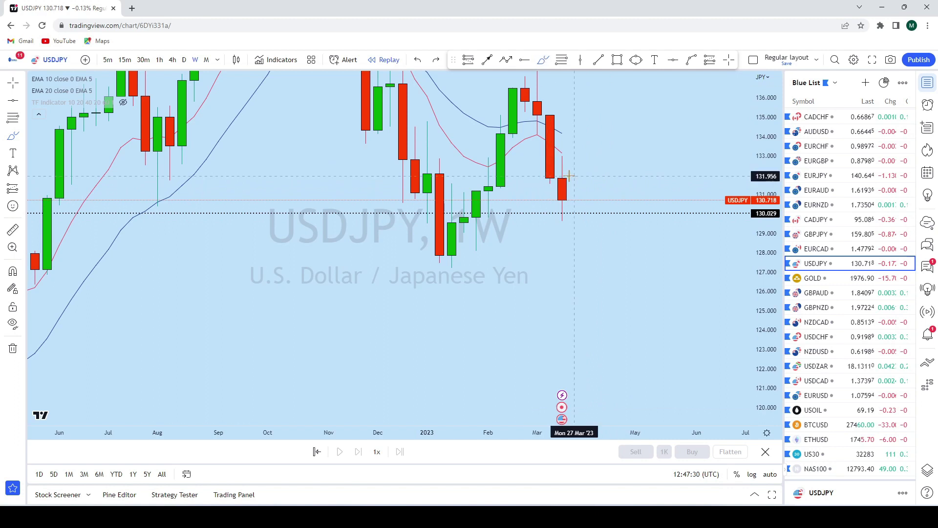
pyautogui.moveTo(571, 199)
pyautogui.mouseDown()
pyautogui.moveTo(586, 188)
pyautogui.moveTo(648, 203)
pyautogui.mouseUp()
pyautogui.click(417, 60)
pyautogui.moveTo(575, 165); pyautogui.dragTo(572, 199)
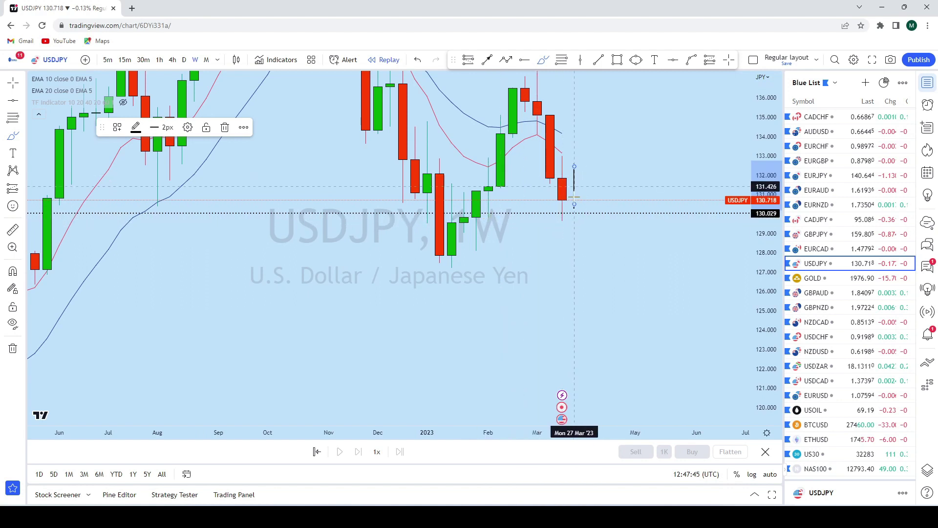
pyautogui.click(418, 60)
# Switch USDJPY to the daily timeframe and draw a horizontal line at about 129.78, just below the 130.029 line.
pyautogui.click(184, 60)
pyautogui.scroll(-2, 575, 128)
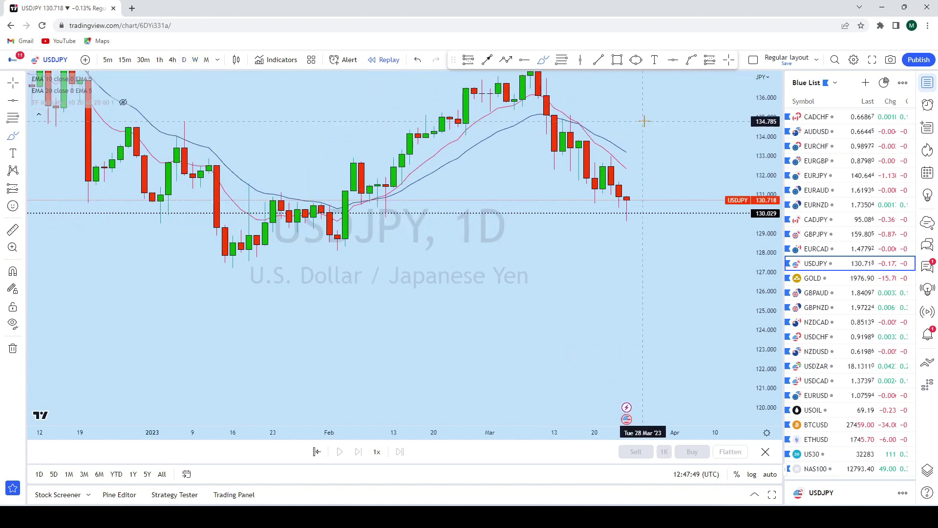
pyautogui.click(17, 83)
pyautogui.moveTo(660, 148); pyautogui.dragTo(637, 195)
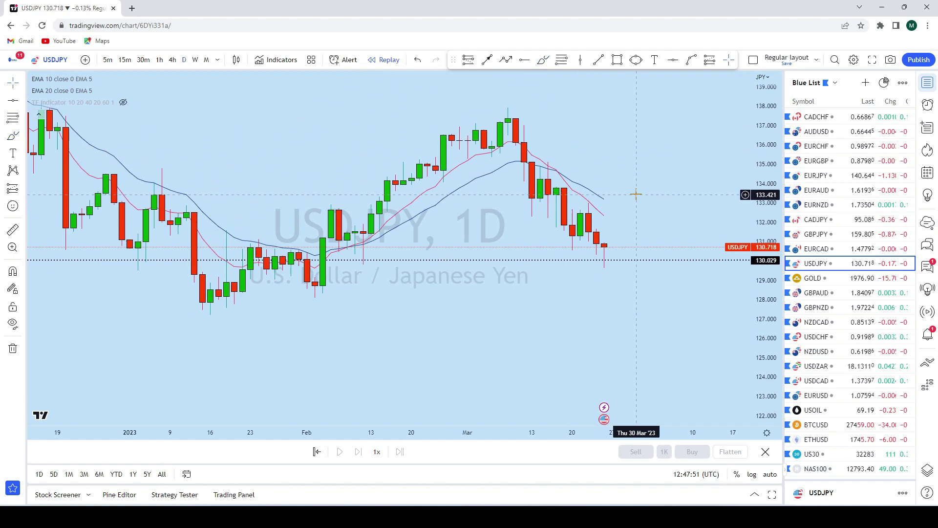
pyautogui.scroll(-2, 650, 342)
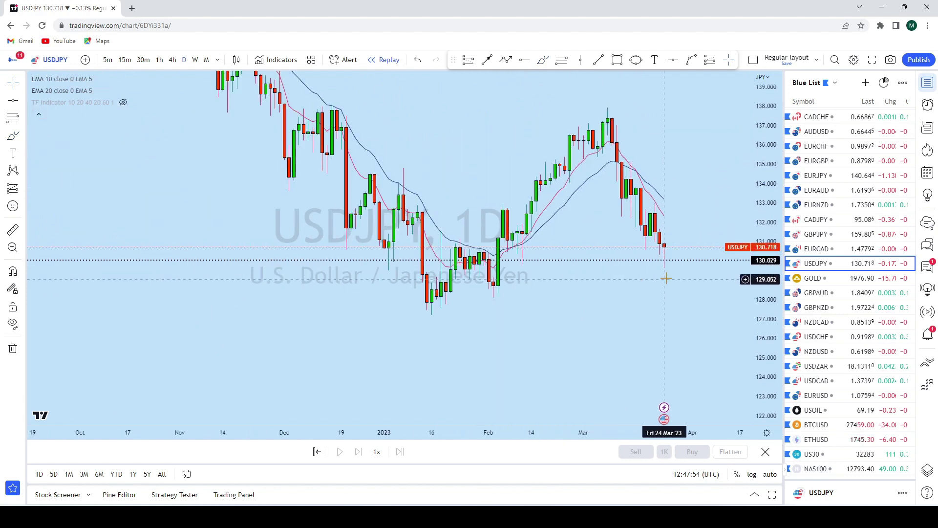
pyautogui.click(673, 60)
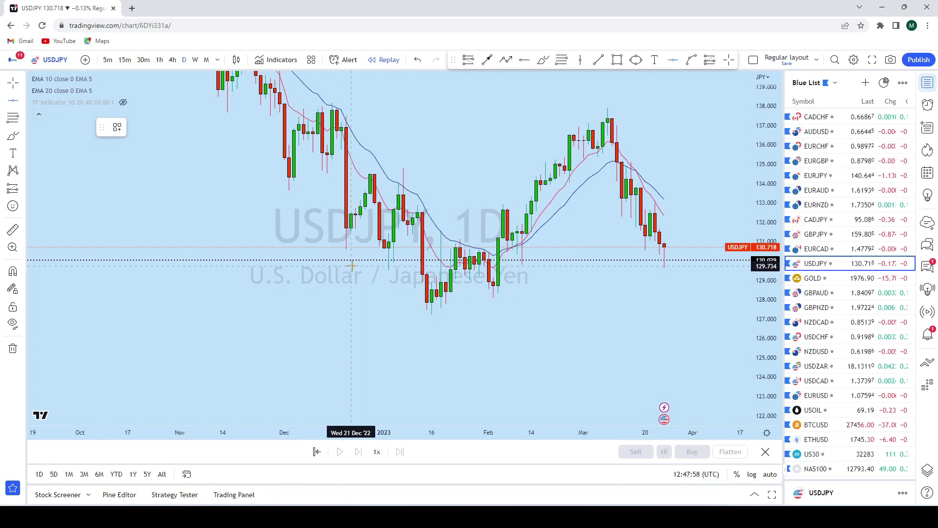
pyautogui.click(390, 263)
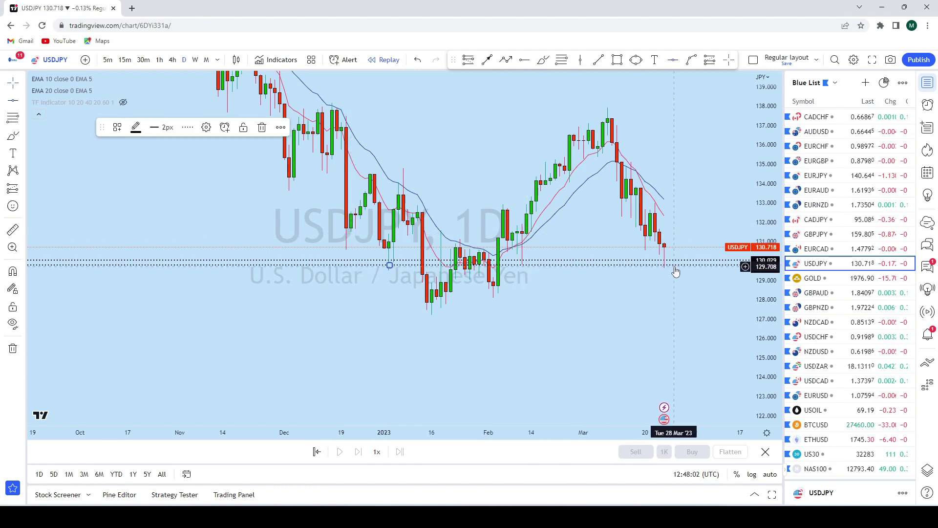
pyautogui.scroll(5, 665, 272)
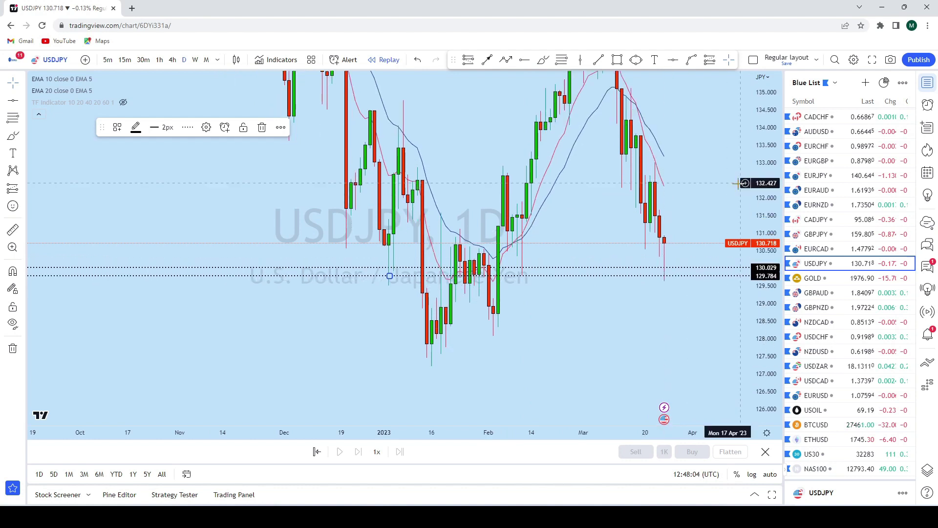
# Sketch a rising zigzag path from the latest daily USDJPY candle to about 132.7, and undo it.
pyautogui.click(543, 60)
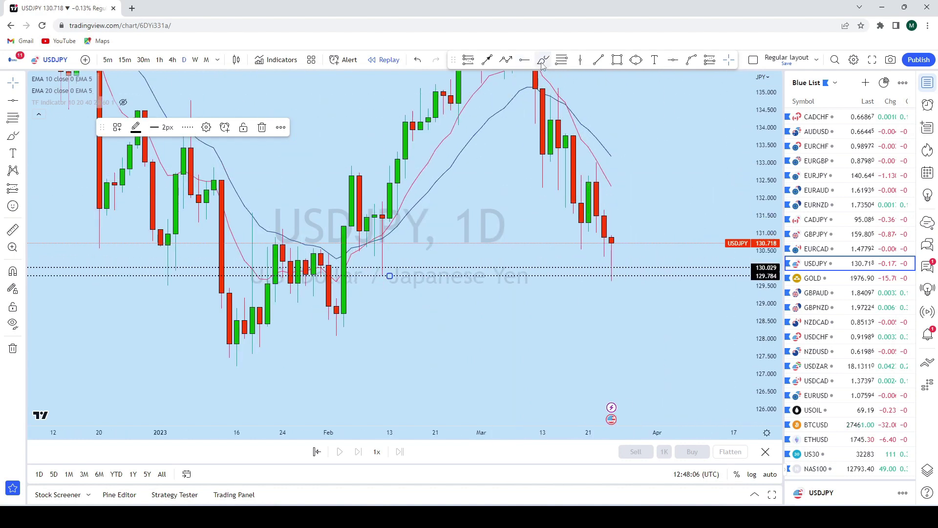
pyautogui.moveTo(611, 243)
pyautogui.mouseDown()
pyautogui.moveTo(617, 261)
pyautogui.moveTo(650, 207)
pyautogui.moveTo(659, 225)
pyautogui.moveTo(676, 166)
pyautogui.mouseUp()
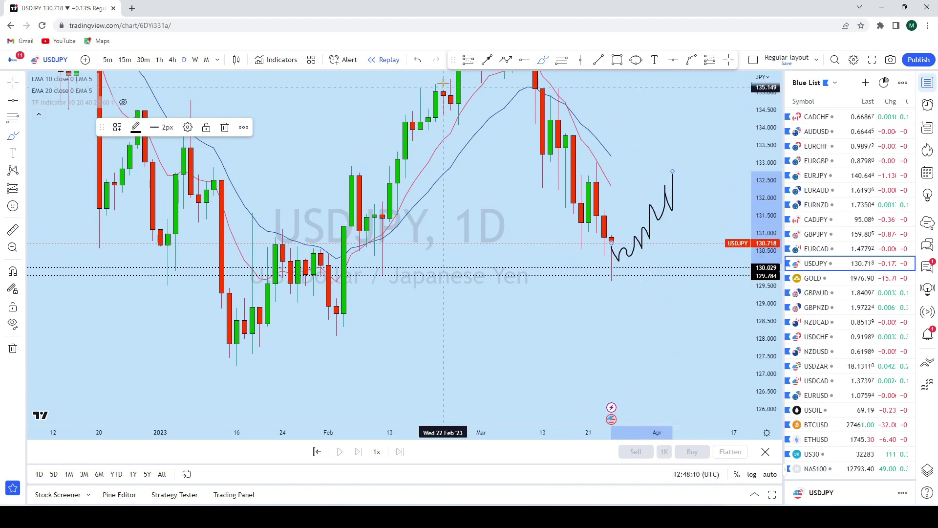
pyautogui.click(417, 59)
# Switch USDJPY to the 4-hour timeframe, circle the latest low around the 129.784 line, and undo the circle.
pyautogui.click(172, 59)
pyautogui.moveTo(768, 352); pyautogui.dragTo(765, 245)
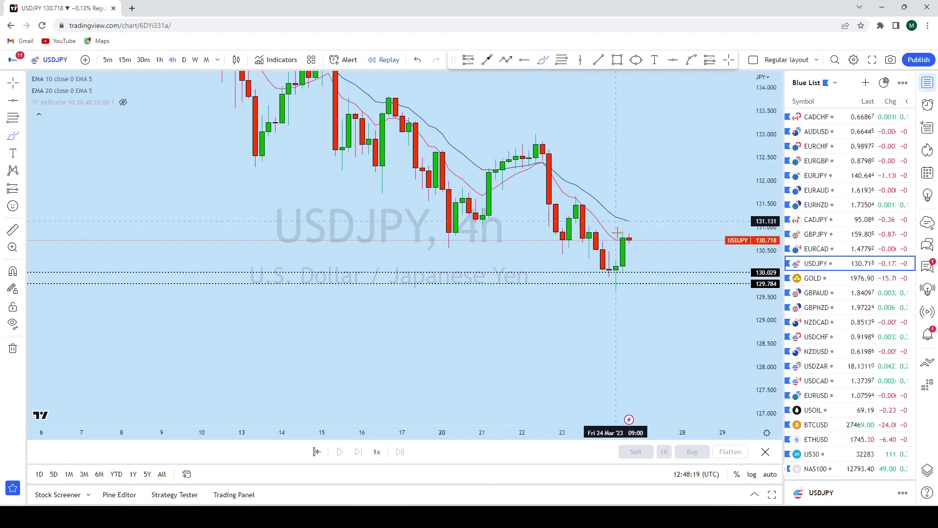
pyautogui.moveTo(619, 288)
pyautogui.mouseDown()
pyautogui.moveTo(609, 289)
pyautogui.moveTo(618, 262)
pyautogui.moveTo(623, 278)
pyautogui.mouseUp()
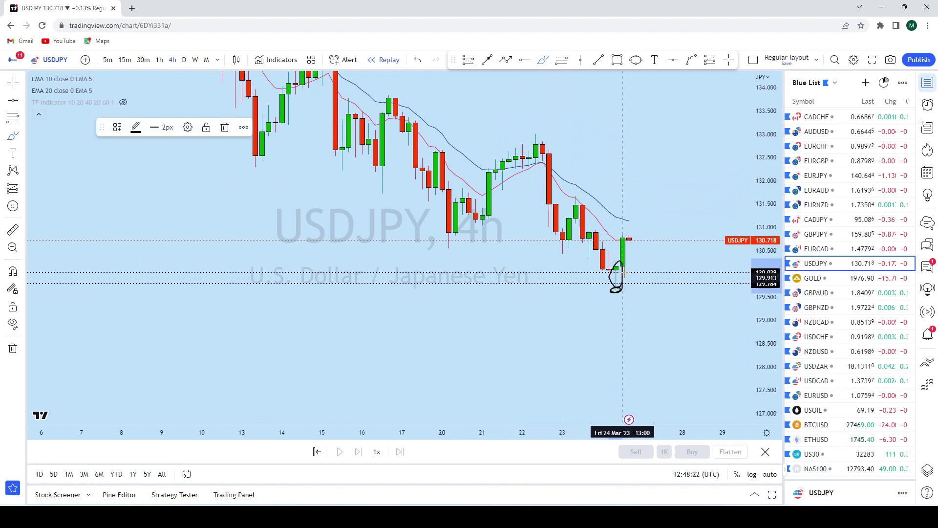
pyautogui.click(418, 60)
# Sketch a projected candle beside the latest 4-hour USDJPY candle, spanning about 130.4 to 131.1.
pyautogui.scroll(-3, 697, 297)
pyautogui.scroll(-3, 697, 297)
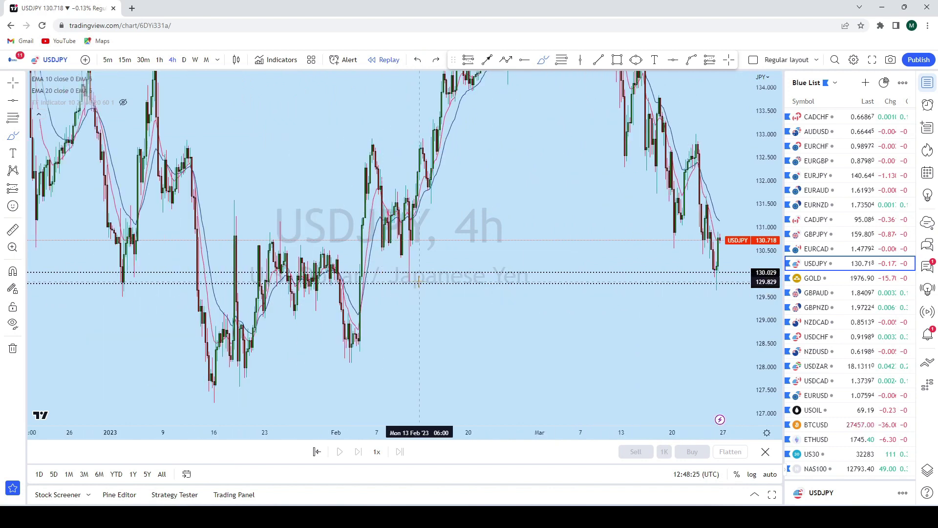
pyautogui.scroll(5, 717, 264)
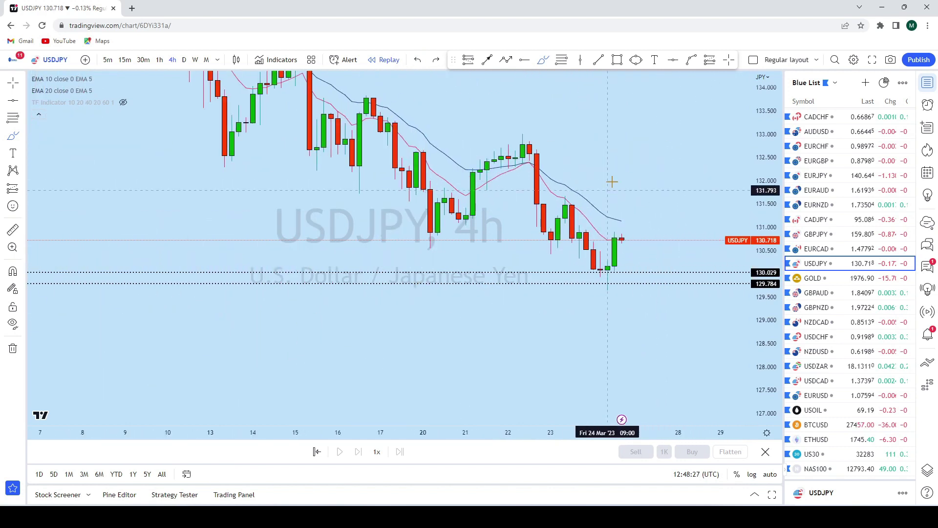
pyautogui.moveTo(629, 222)
pyautogui.mouseDown()
pyautogui.moveTo(628, 254)
pyautogui.moveTo(635, 232)
pyautogui.mouseUp()
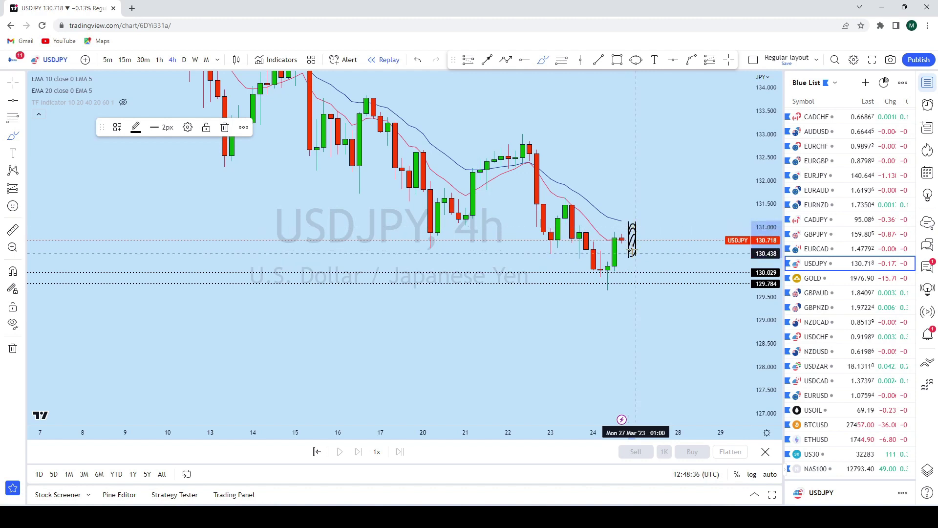
# Sketch arcs under the recent 4-hour lows, a rising path and a line along the 133 high, and undo them.
pyautogui.moveTo(559, 285); pyautogui.dragTo(614, 282)
pyautogui.moveTo(544, 255)
pyautogui.mouseDown()
pyautogui.moveTo(586, 266)
pyautogui.moveTo(643, 248)
pyautogui.moveTo(672, 135)
pyautogui.mouseUp()
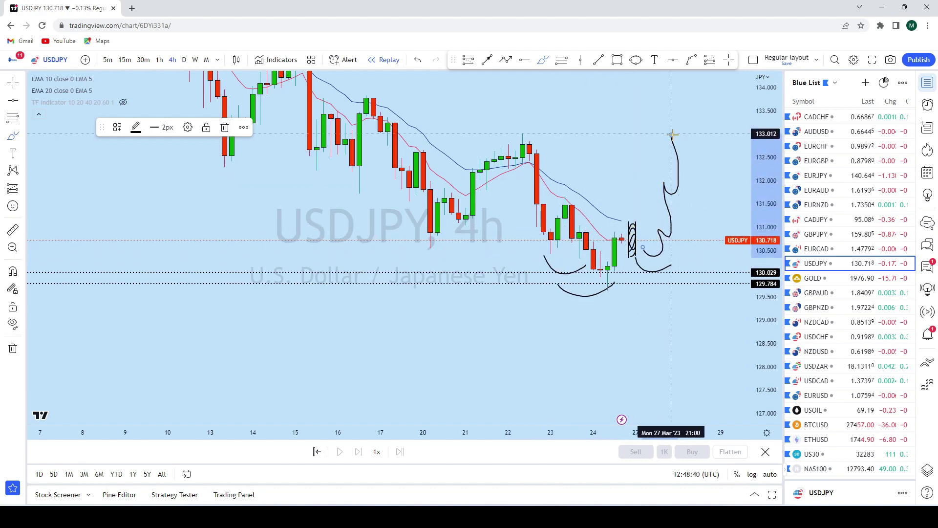
pyautogui.scroll(-5, 672, 135)
pyautogui.moveTo(577, 157); pyautogui.dragTo(725, 161)
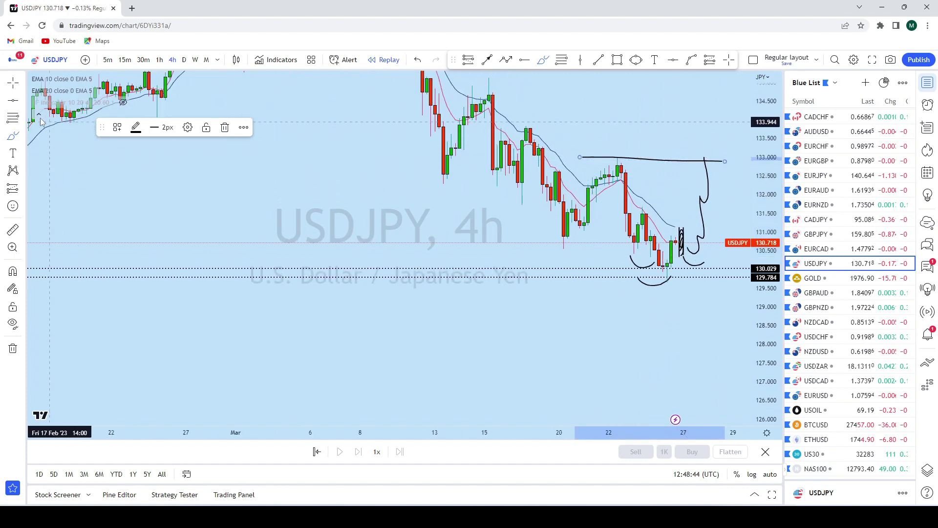
pyautogui.moveTo(678, 134)
pyautogui.mouseDown()
pyautogui.moveTo(570, 127)
pyautogui.moveTo(600, 146)
pyautogui.moveTo(619, 254)
pyautogui.moveTo(632, 201)
pyautogui.moveTo(651, 184)
pyautogui.moveTo(666, 242)
pyautogui.moveTo(666, 199)
pyautogui.mouseUp()
pyautogui.click(414, 62)
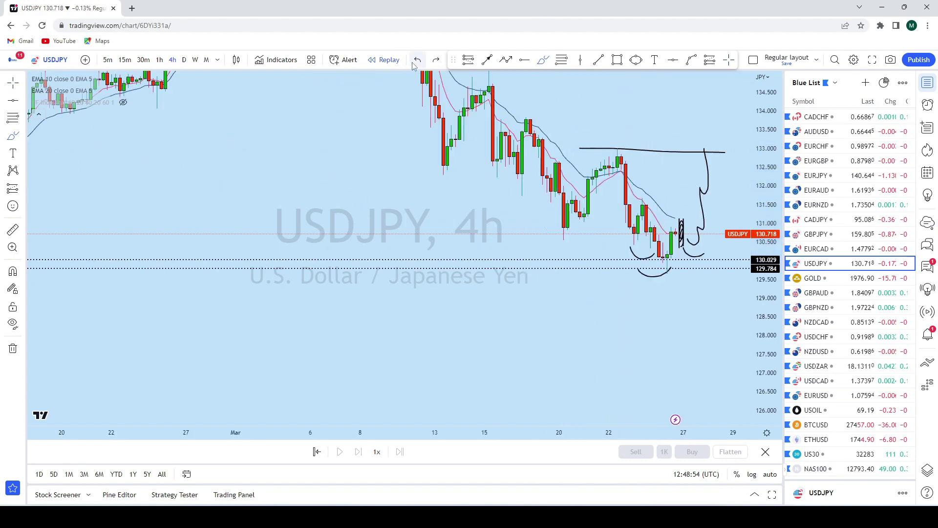
pyautogui.click(413, 63)
pyautogui.click(412, 62)
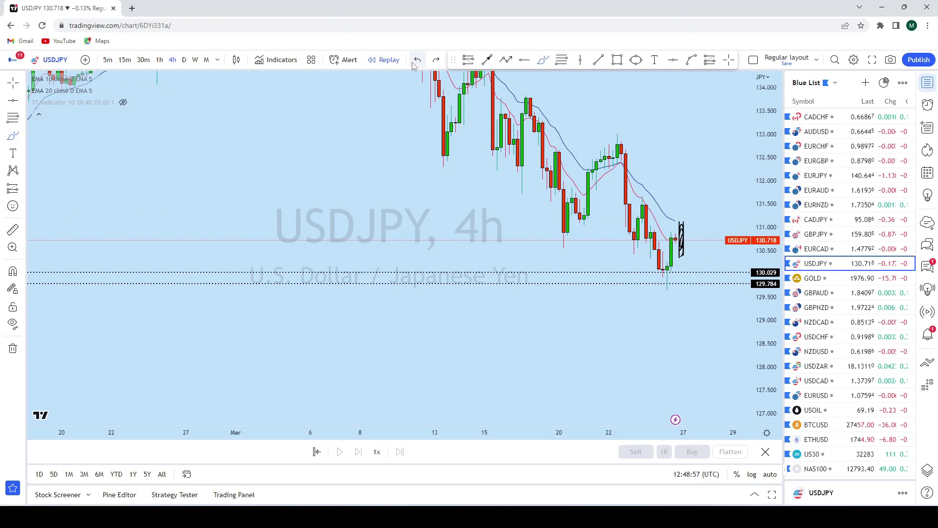
# Draw an ellipse at about 130.4 beside the projected 4-hour candle, and an arrow from it up to about 133.19.
pyautogui.scroll(5, 611, 266)
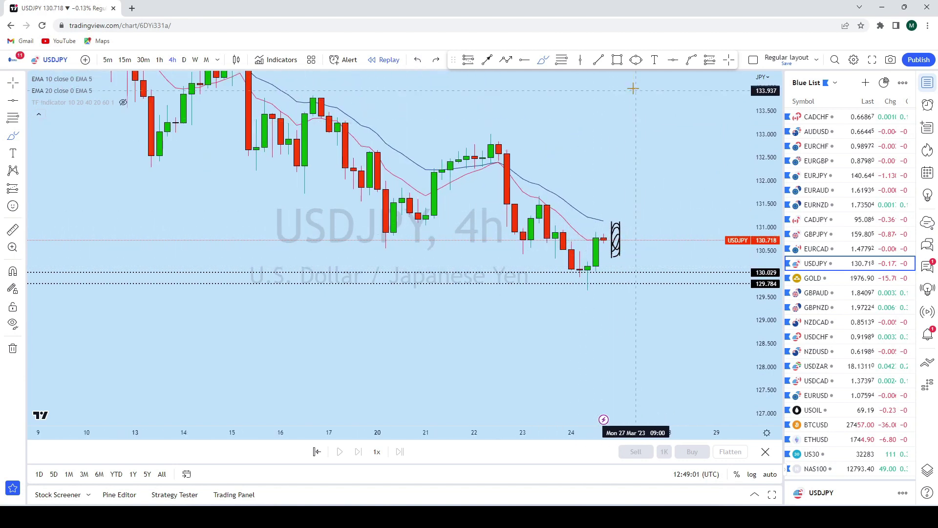
pyautogui.click(636, 59)
pyautogui.moveTo(627, 243); pyautogui.dragTo(561, 301)
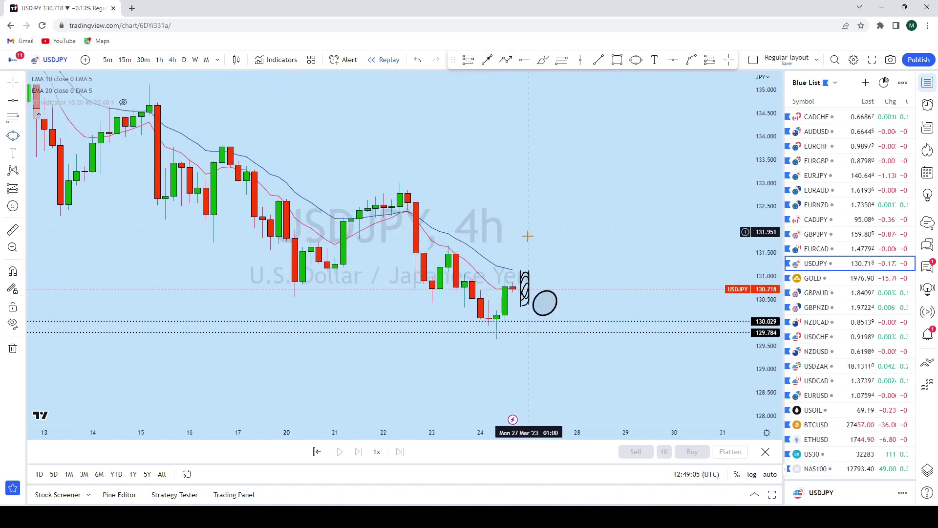
pyautogui.click(487, 60)
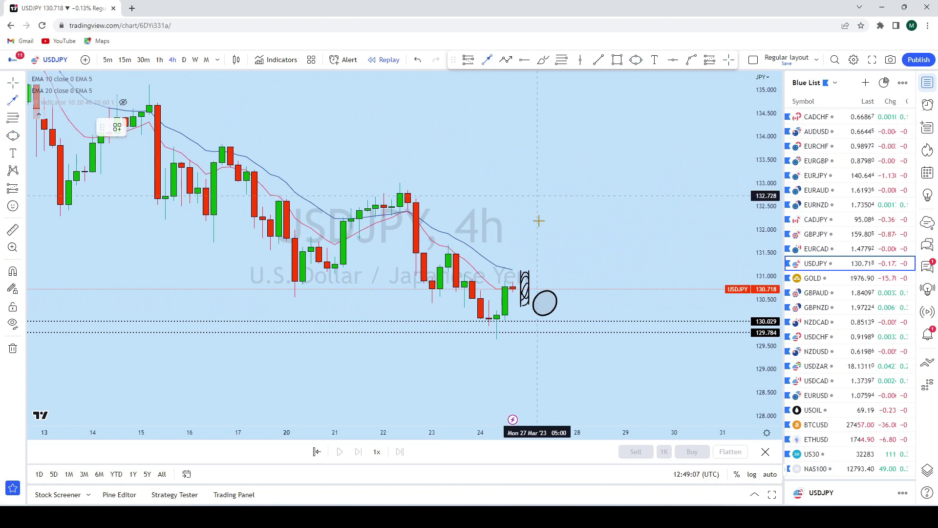
pyautogui.click(545, 304)
pyautogui.click(576, 176)
pyautogui.scroll(-2, 659, 195)
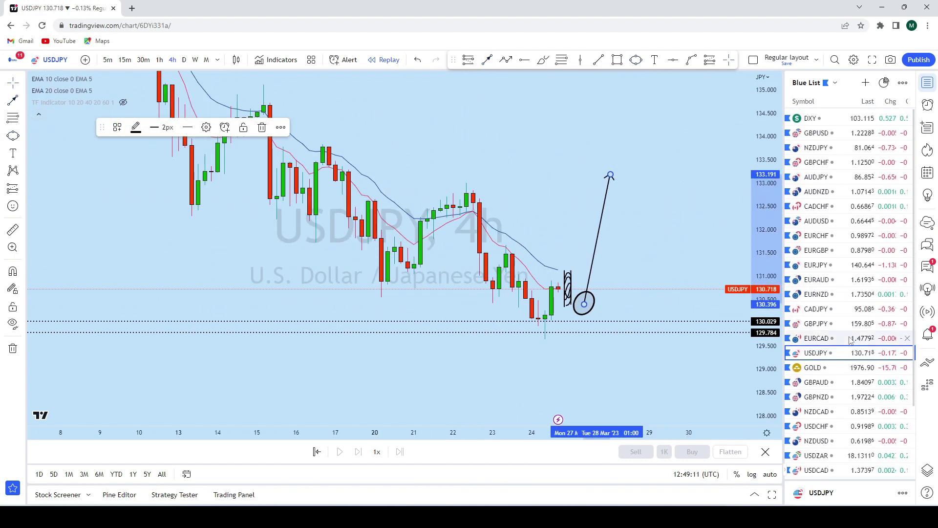
# Open the GOLD chart and switch it to the 15-minute timeframe.
pyautogui.click(825, 278)
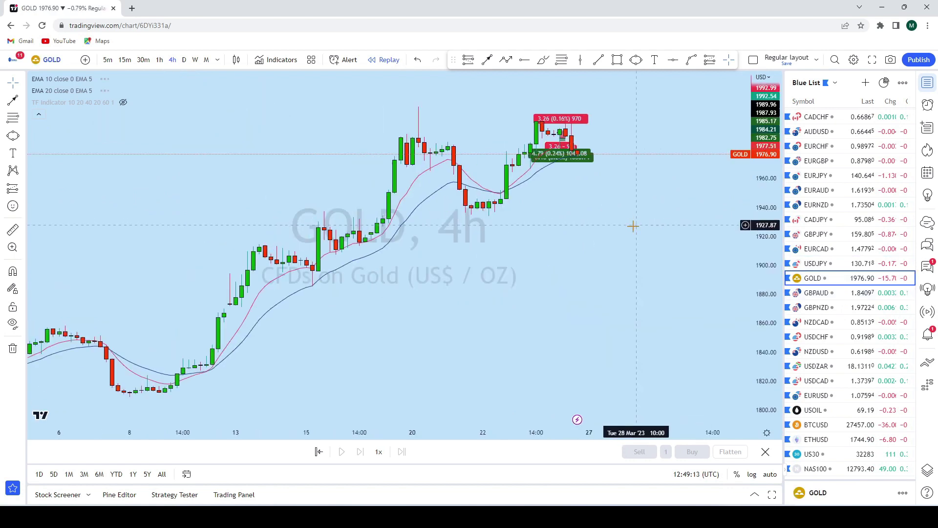
pyautogui.click(20, 82)
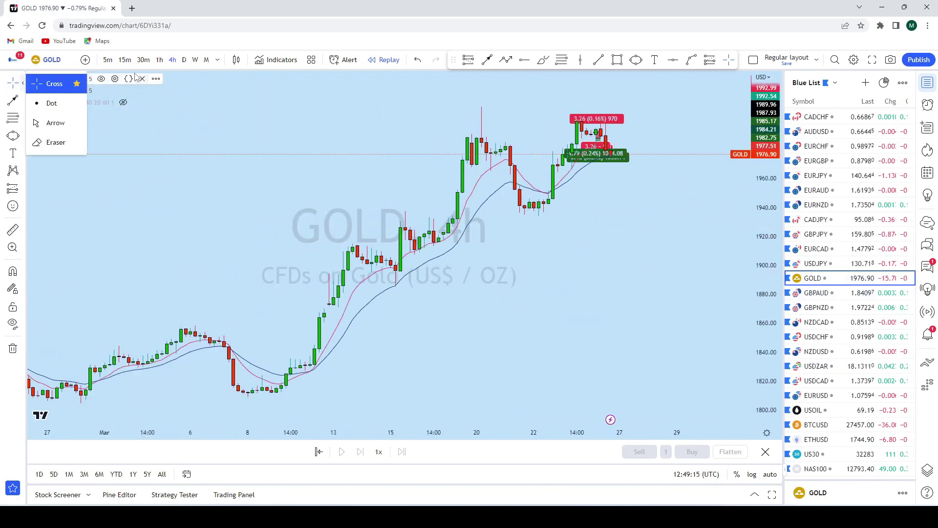
pyautogui.click(51, 140)
pyautogui.click(21, 82)
pyautogui.moveTo(669, 242); pyautogui.dragTo(669, 313)
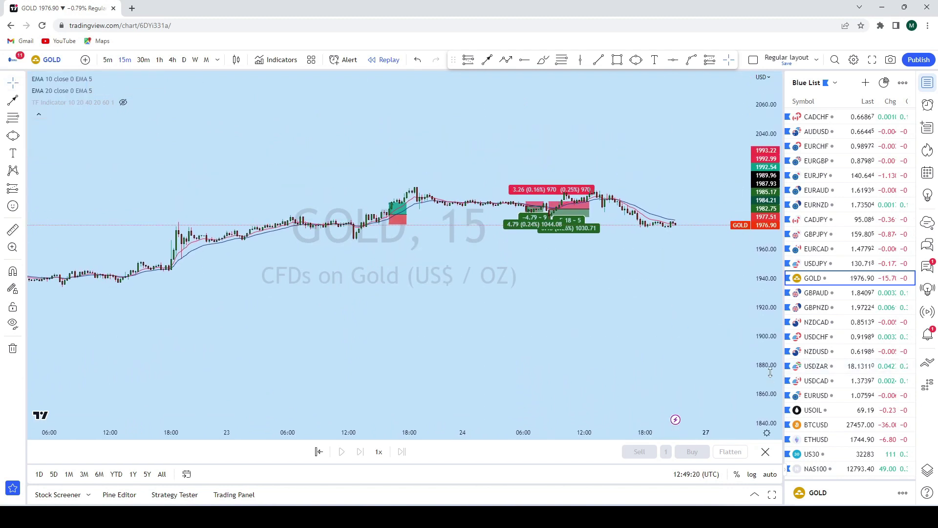
# Examine the long and short position boxes on 15-minute GOLD for 23 and 24 March.
pyautogui.moveTo(771, 375); pyautogui.dragTo(769, 162)
pyautogui.scroll(3, 604, 250)
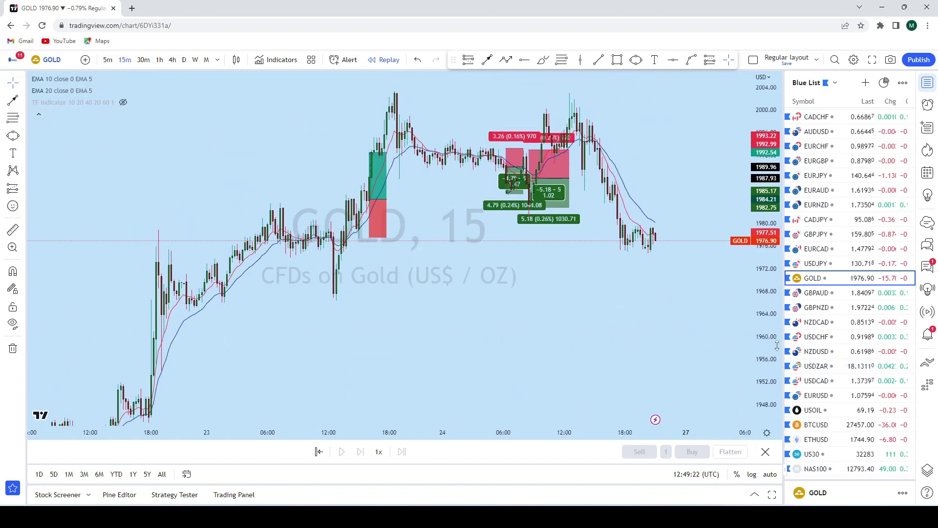
pyautogui.scroll(1, 653, 277)
pyautogui.moveTo(518, 279); pyautogui.dragTo(588, 310)
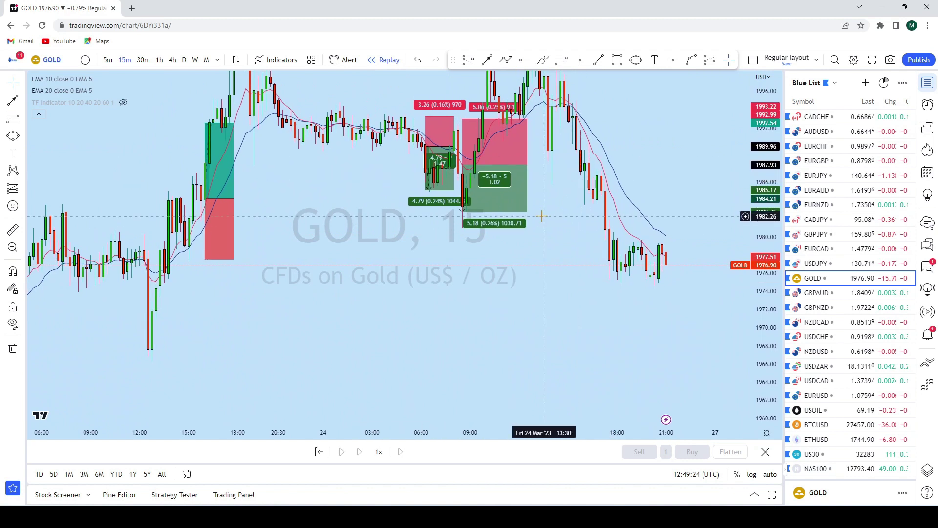
pyautogui.moveTo(457, 285); pyautogui.dragTo(531, 314)
pyautogui.moveTo(766, 353); pyautogui.dragTo(765, 278)
pyautogui.moveTo(534, 297); pyautogui.dragTo(580, 320)
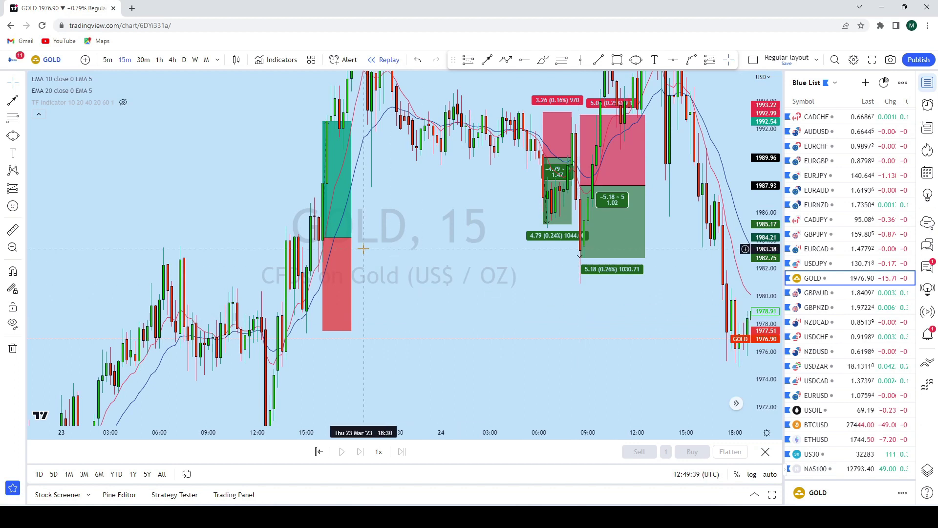
# Switch the GOLD chart to the monthly timeframe and clear the existing position boxes from it.
pyautogui.click(353, 238)
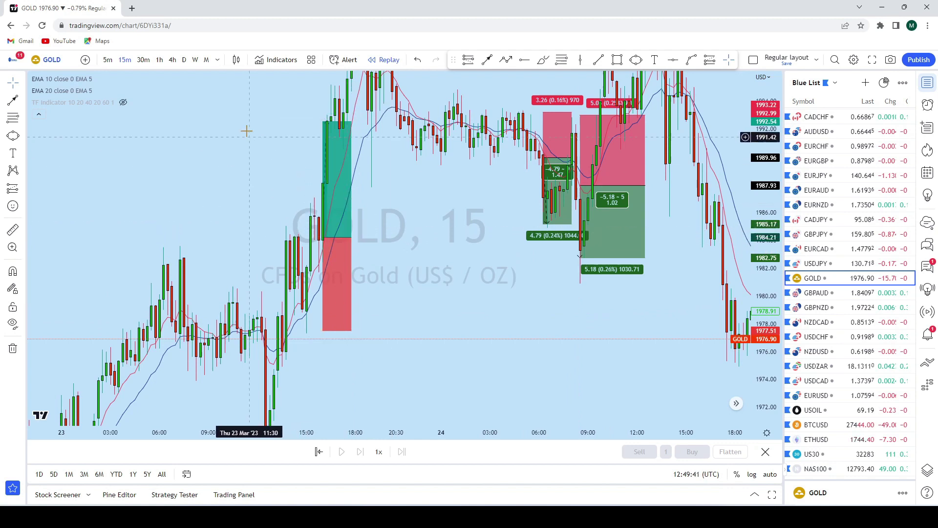
pyautogui.click(207, 66)
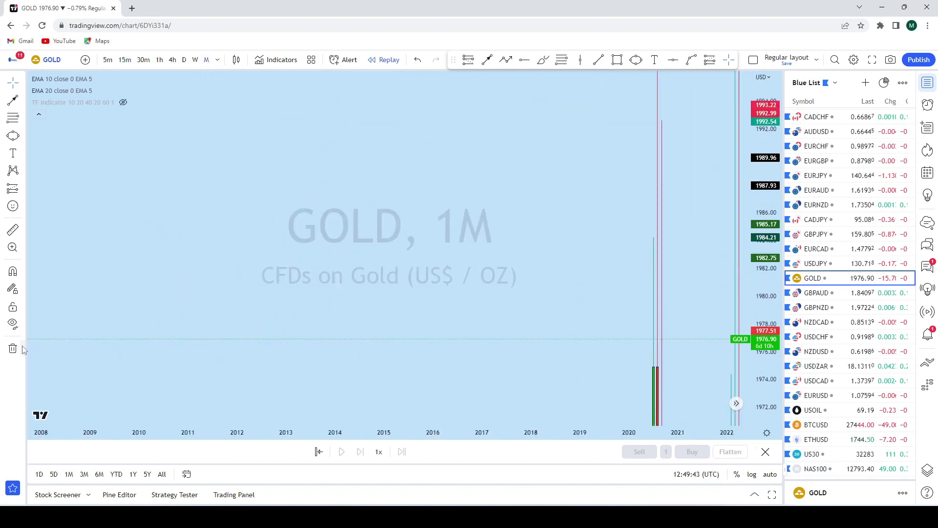
pyautogui.click(20, 87)
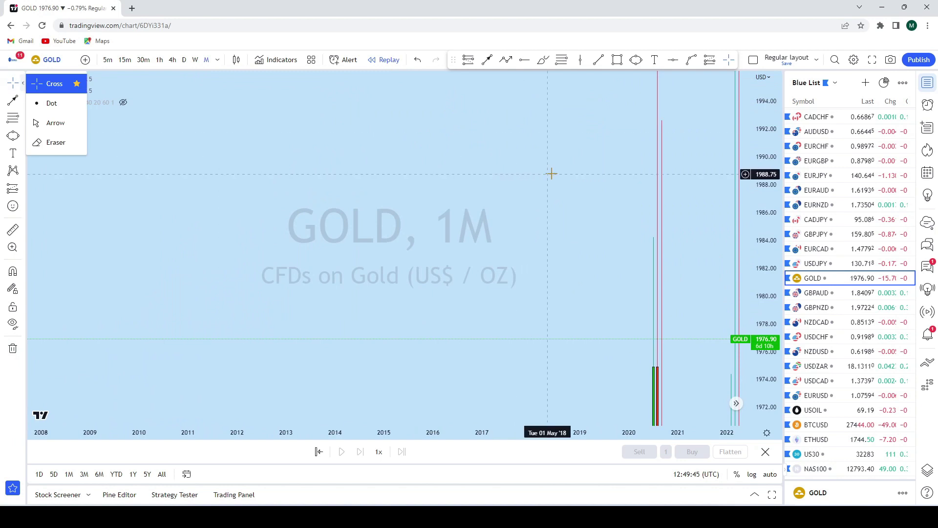
pyautogui.moveTo(588, 180); pyautogui.dragTo(420, 184)
pyautogui.moveTo(771, 167); pyautogui.dragTo(769, 349)
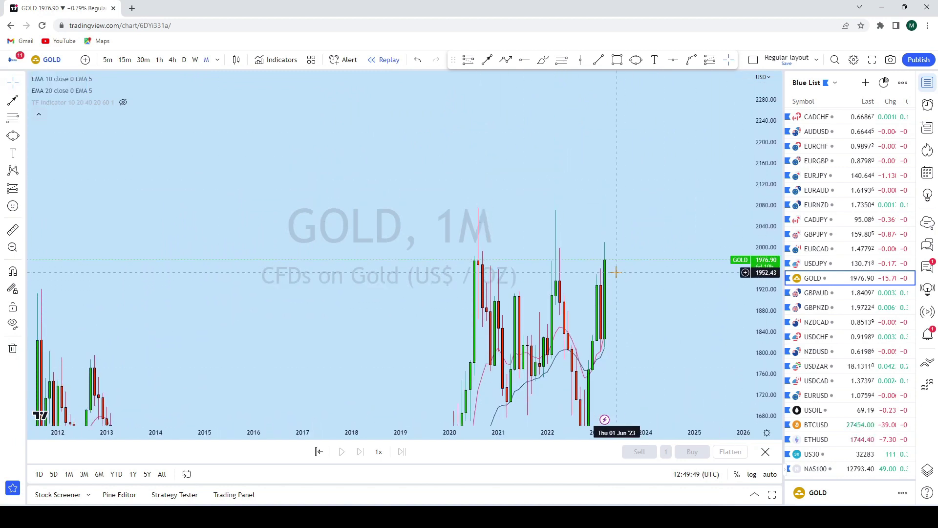
# Draw a dotted horizontal line at about 1997.88 through the upper wicks of the 2020, 2022 and 2023 monthly candles.
pyautogui.click(13, 87)
pyautogui.scroll(3, 404, 184)
pyautogui.moveTo(408, 181); pyautogui.dragTo(543, 116)
pyautogui.scroll(3, 600, 328)
pyautogui.moveTo(602, 329); pyautogui.dragTo(643, 287)
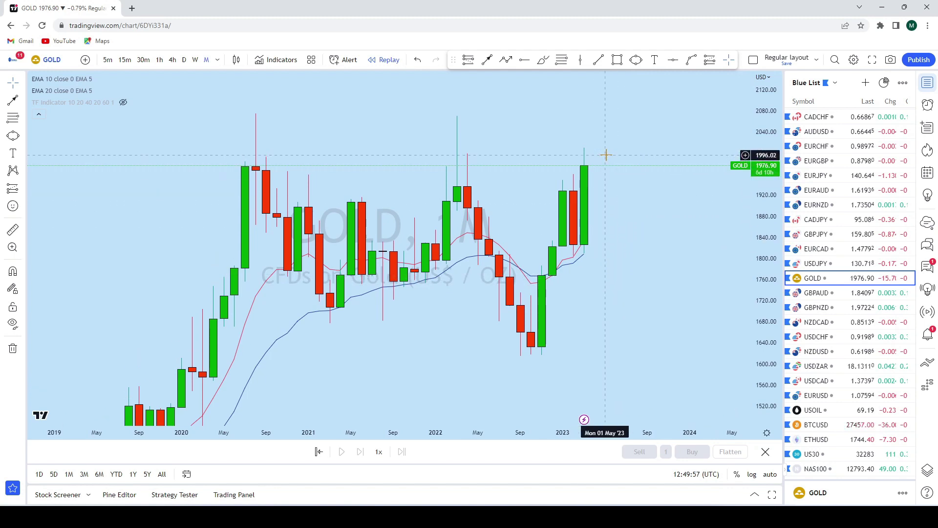
pyautogui.click(674, 60)
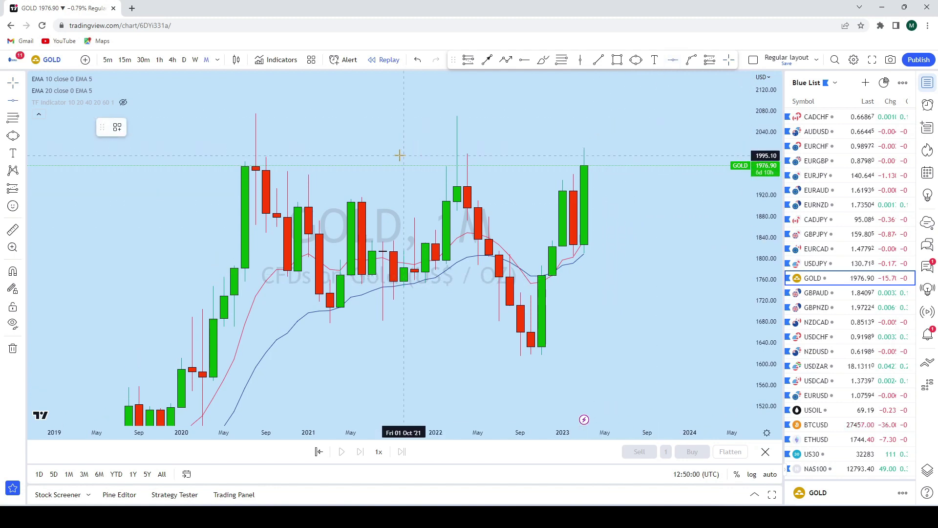
pyautogui.click(400, 154)
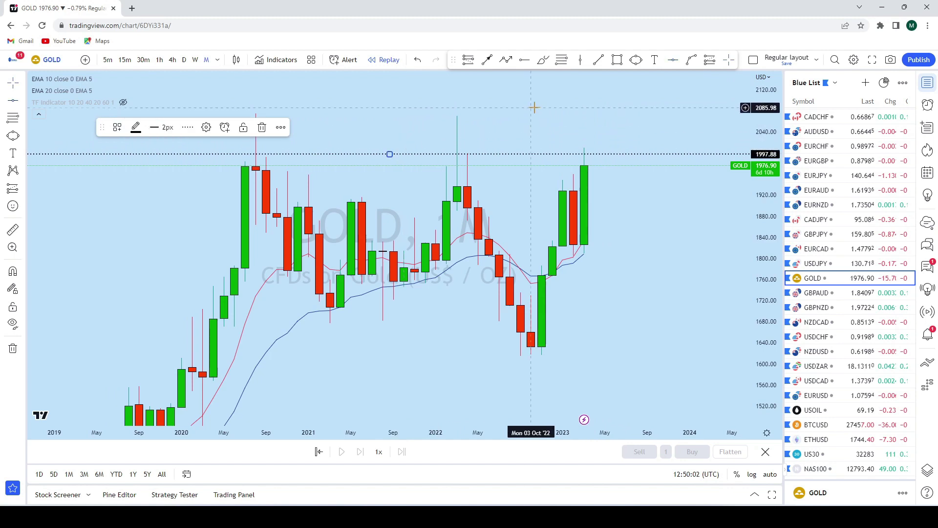
# Place the horizontal line at about 1928.56 on monthly GOLD instead, along the January 2023 candle's close.
pyautogui.moveTo(533, 105); pyautogui.dragTo(591, 126)
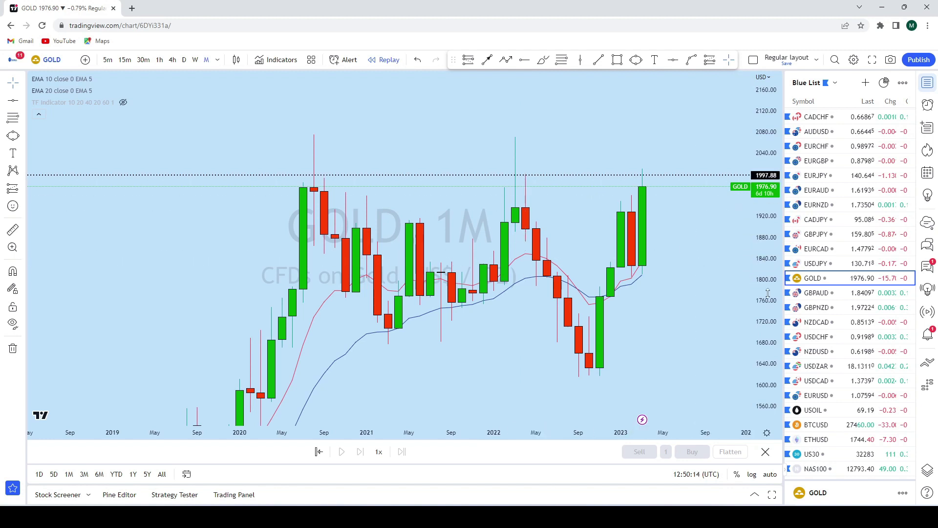
pyautogui.scroll(2, 655, 179)
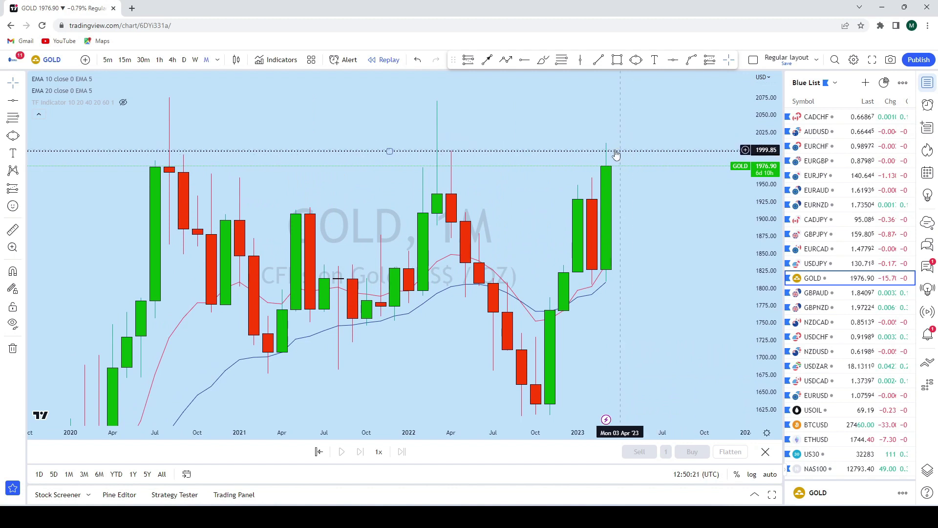
pyautogui.scroll(-1, 686, 244)
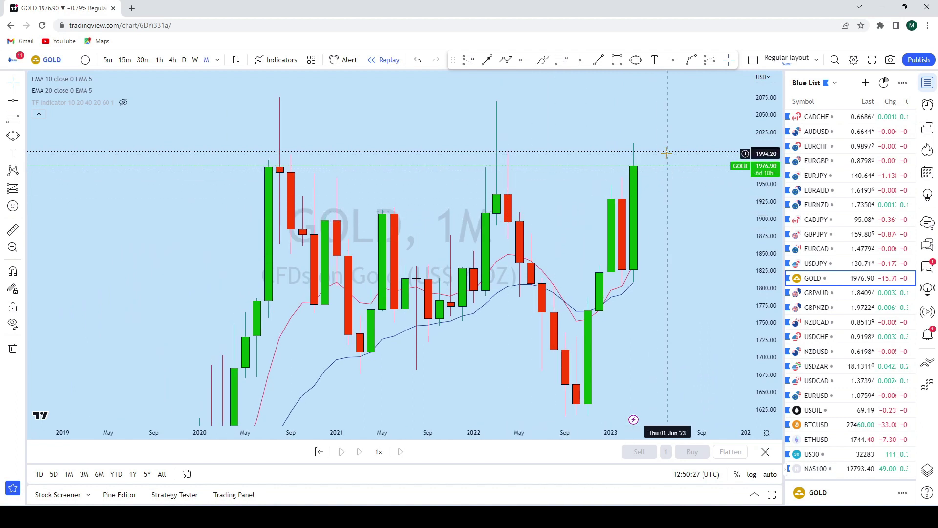
pyautogui.moveTo(667, 153); pyautogui.dragTo(672, 190)
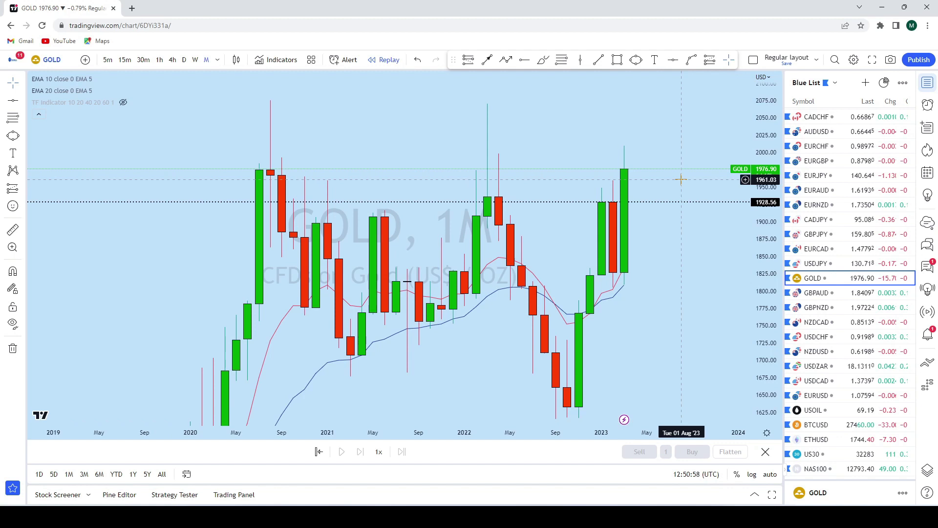
# Switch GOLD to the weekly timeframe and draw a horizontal line at about 1998.44 along the April 2022 high.
pyautogui.click(195, 60)
pyautogui.click(23, 83)
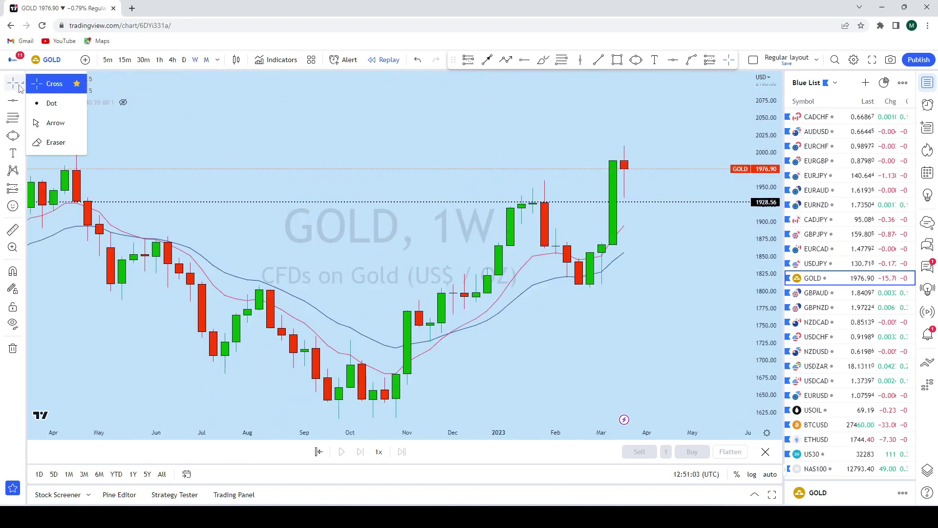
pyautogui.scroll(-3, 664, 147)
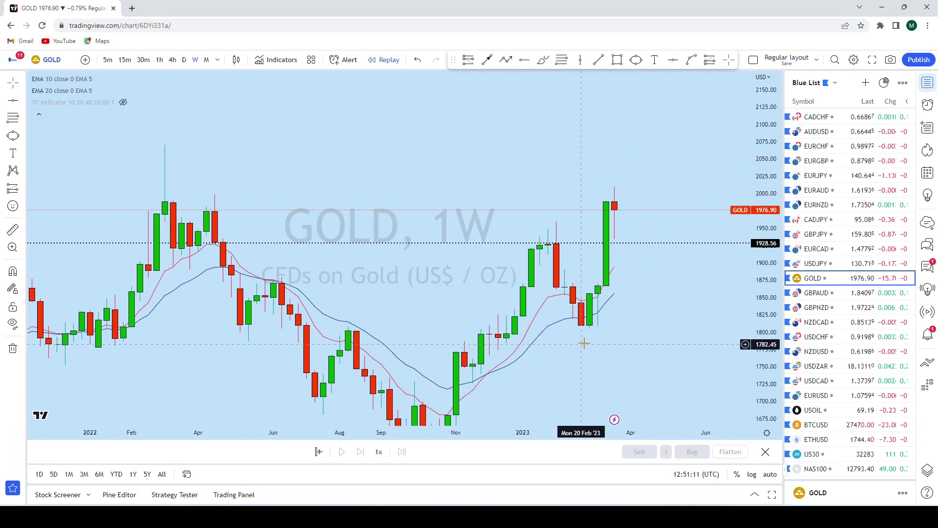
pyautogui.moveTo(647, 179); pyautogui.dragTo(638, 167)
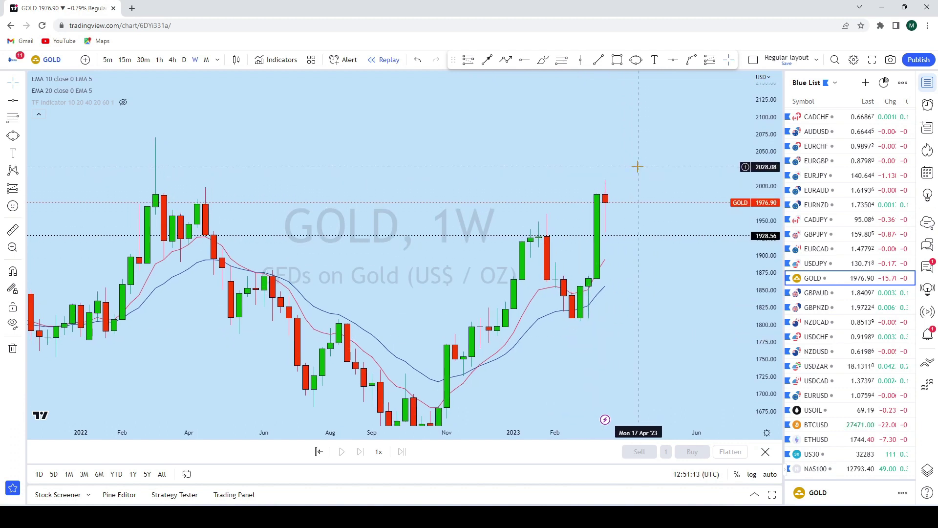
pyautogui.scroll(-2, 636, 168)
pyautogui.scroll(-3, 532, 185)
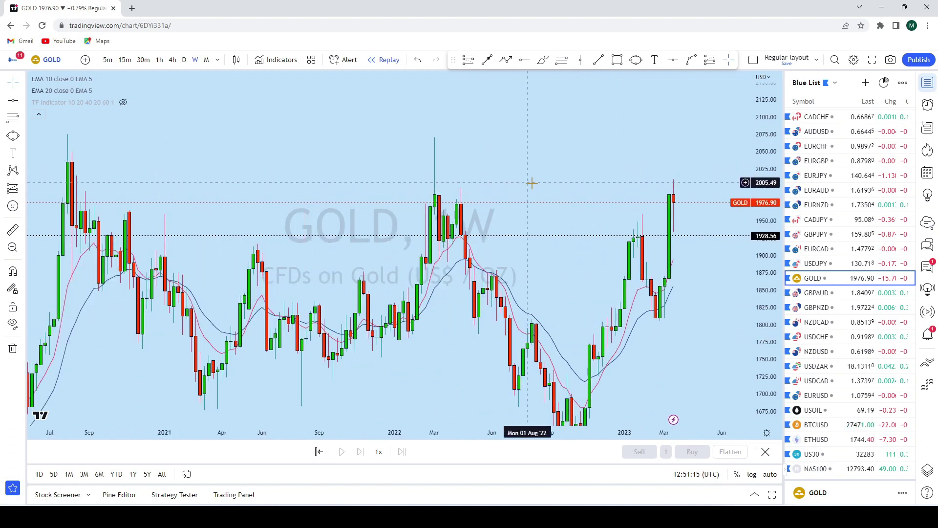
pyautogui.click(674, 61)
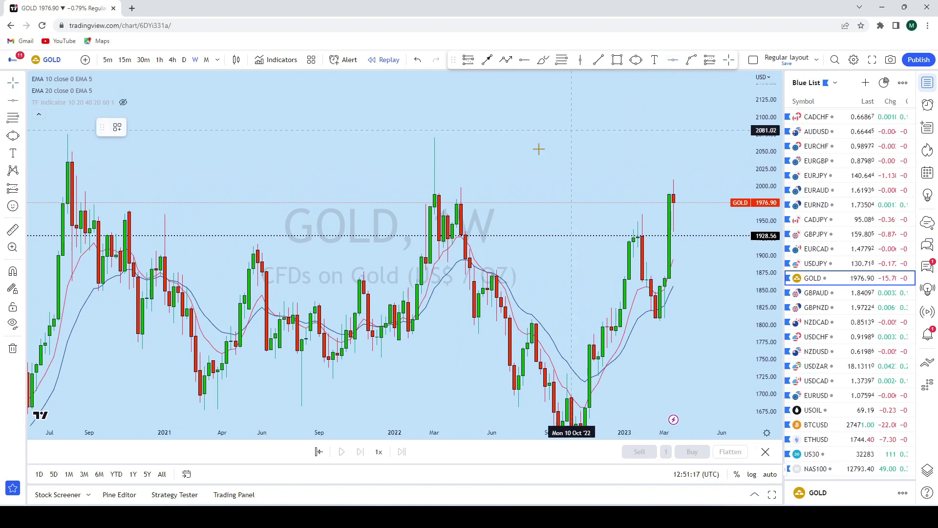
pyautogui.click(431, 187)
pyautogui.moveTo(570, 158); pyautogui.dragTo(566, 163)
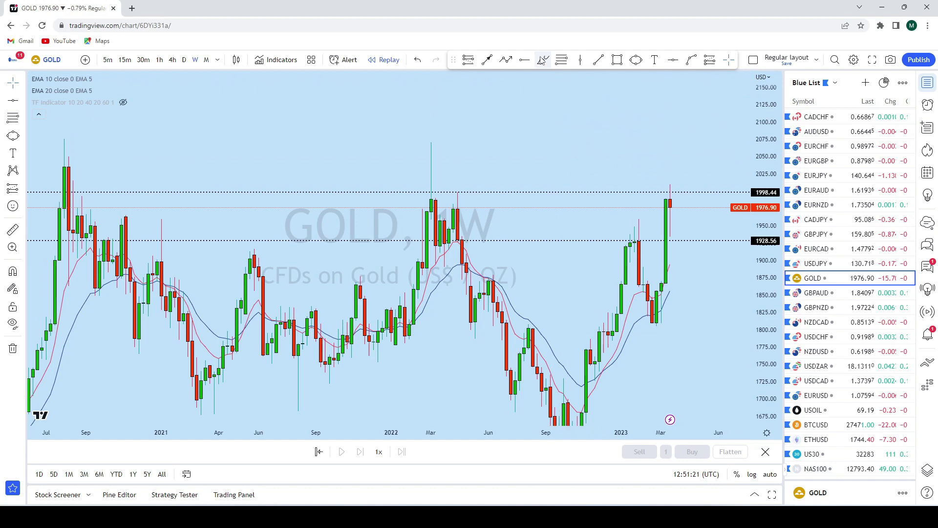
# Sketch the weekly decline from the April 2022 high to the late-2022 low and the rally back above 1998.44, and undo it.
pyautogui.click(457, 190)
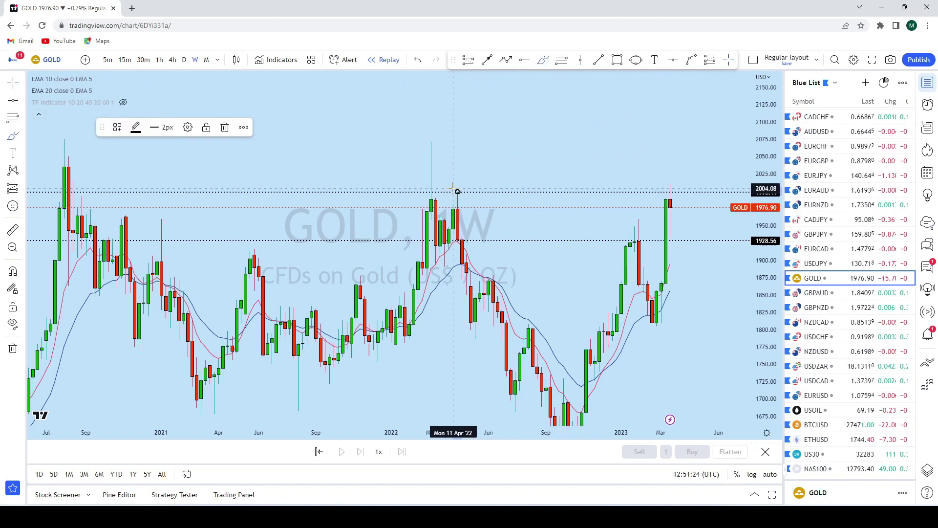
pyautogui.moveTo(501, 336); pyautogui.dragTo(502, 337)
pyautogui.scroll(-6, 599, 283)
pyautogui.moveTo(609, 298); pyautogui.dragTo(652, 407)
pyautogui.moveTo(760, 330); pyautogui.dragTo(760, 344)
pyautogui.scroll(-2, 759, 342)
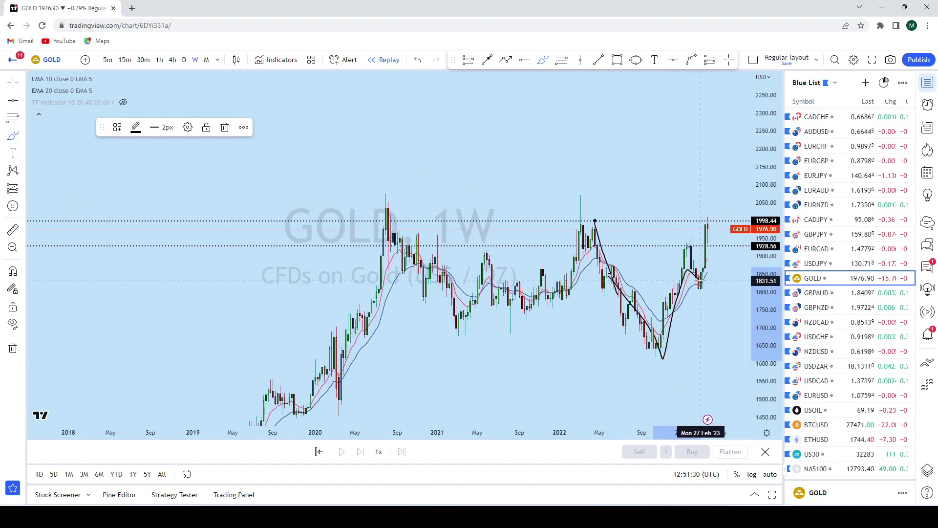
pyautogui.scroll(3, 681, 196)
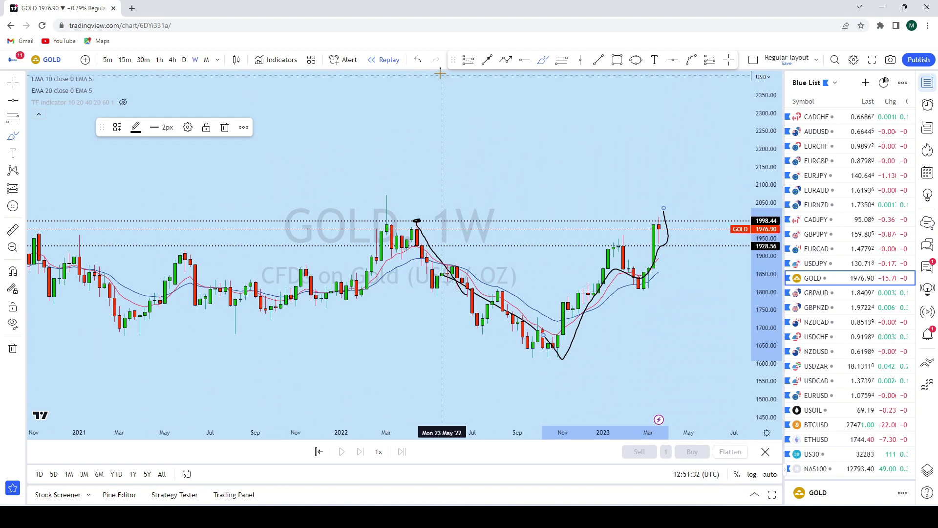
pyautogui.click(418, 60)
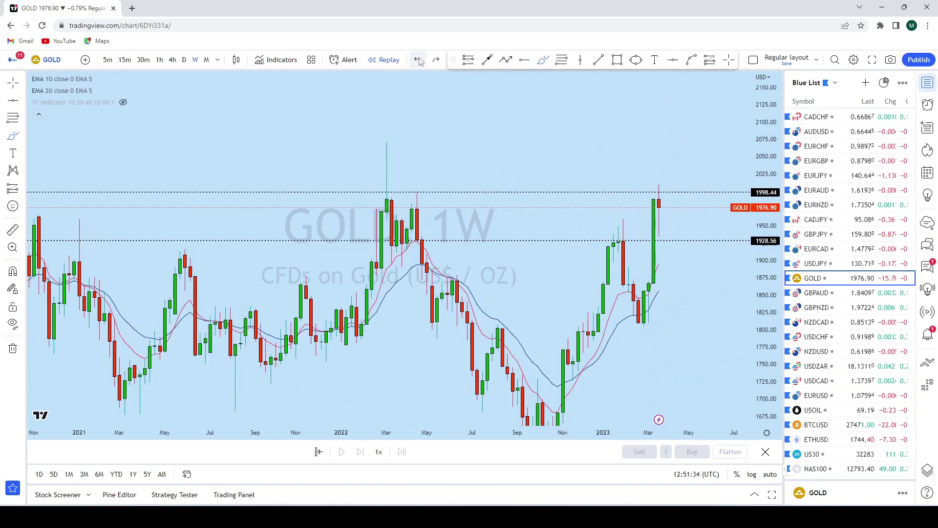
# Circle the April 2022 and March 2023 weekly highs near the 1998.44 line with the brush, and undo both circles.
pyautogui.hscroll(3, 667, 179)
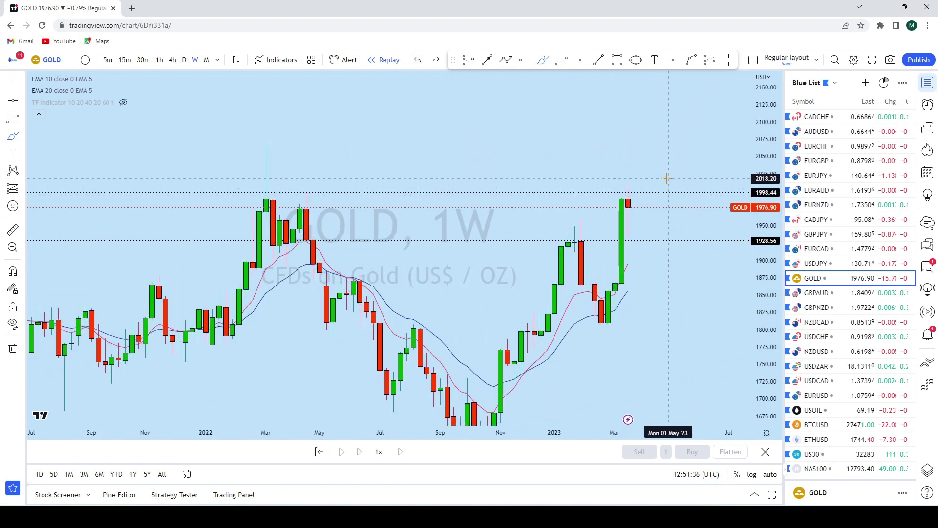
pyautogui.moveTo(346, 172)
pyautogui.mouseDown()
pyautogui.moveTo(294, 173)
pyautogui.moveTo(323, 184)
pyautogui.moveTo(346, 173)
pyautogui.mouseUp()
pyautogui.moveTo(651, 183)
pyautogui.mouseDown()
pyautogui.moveTo(619, 188)
pyautogui.moveTo(653, 182)
pyautogui.mouseUp()
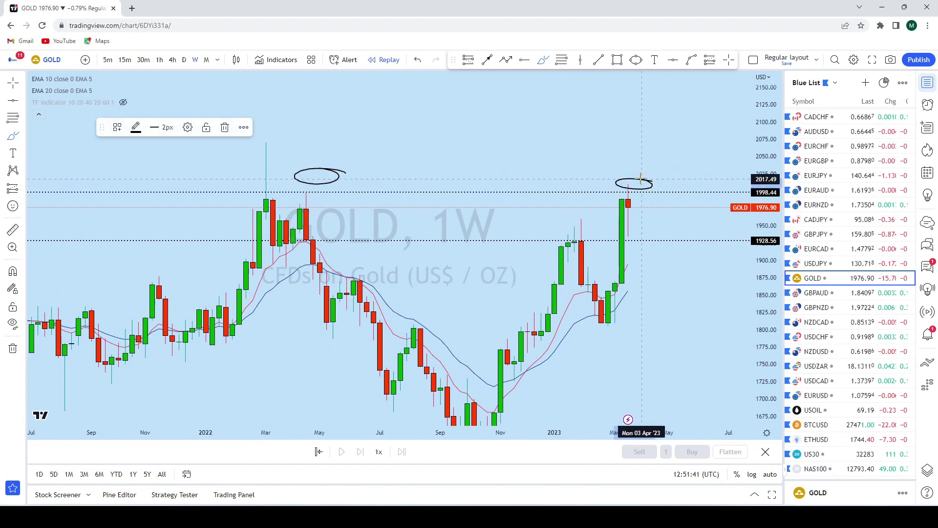
pyautogui.click(418, 60)
pyautogui.click(417, 63)
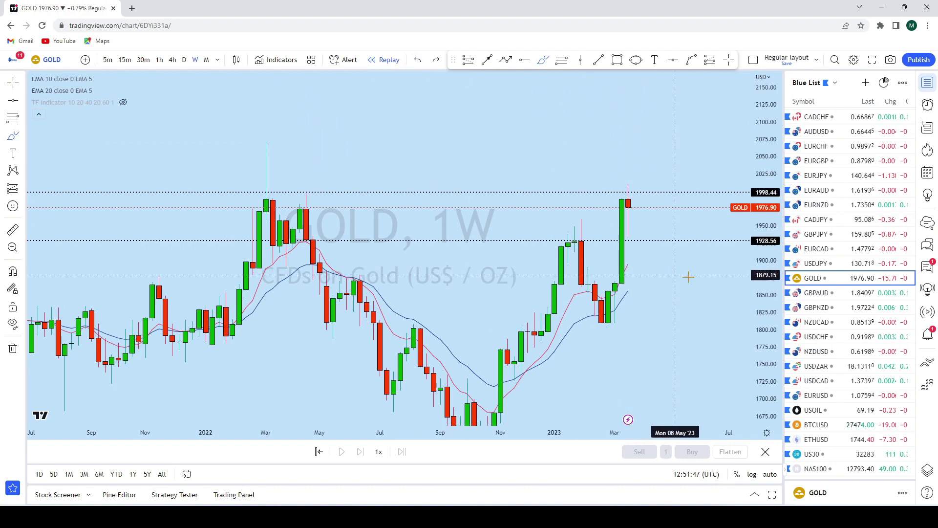
# Draw a Fibonacci retracement on weekly GOLD from the 1804.76 low to the 2010.43 high.
pyautogui.scroll(3, 670, 310)
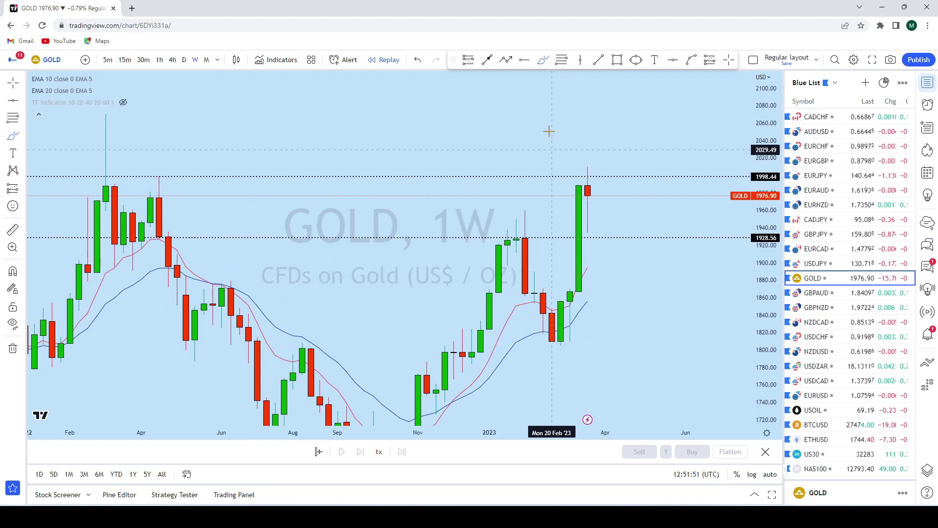
pyautogui.click(623, 346)
pyautogui.click(525, 167)
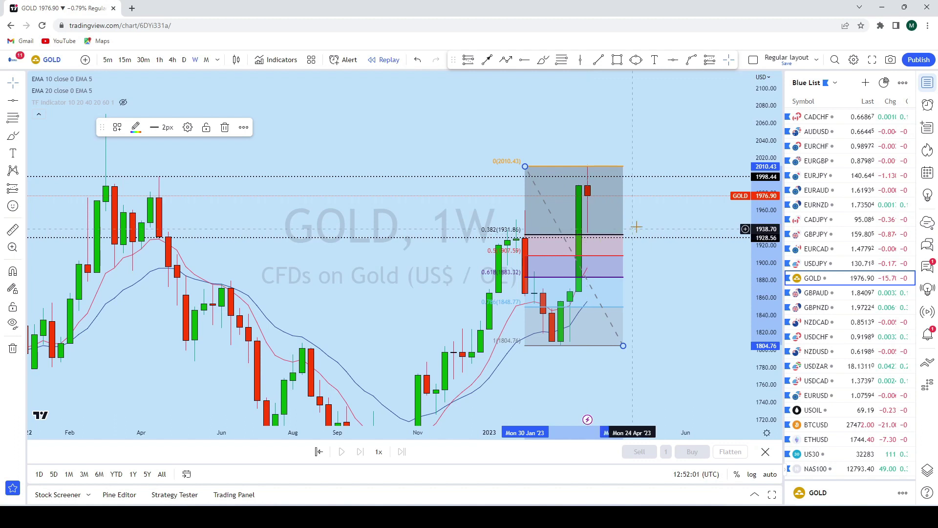
# Mark the 0.5 and 0.618 retracement levels with horizontal lines at 1907.87 and 1883.78, and delete the Fibonacci retracement.
pyautogui.click(570, 163)
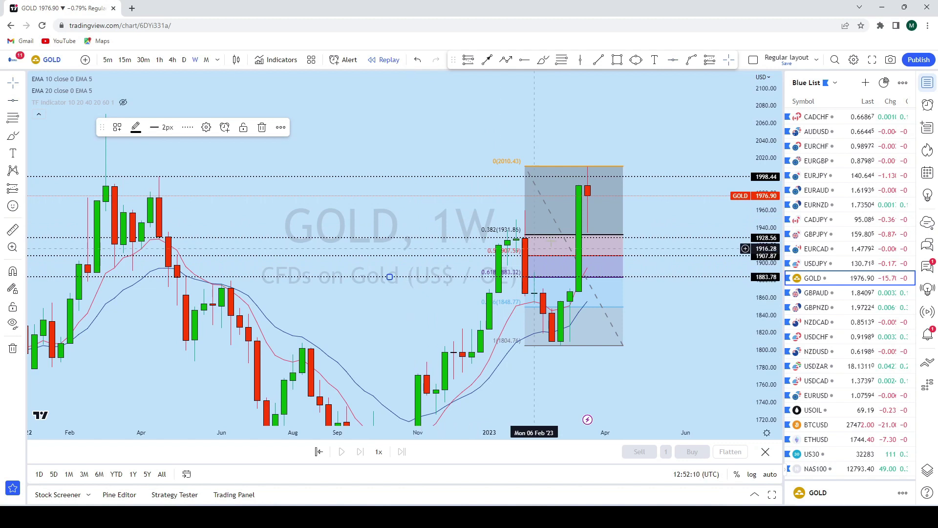
pyautogui.click(623, 196)
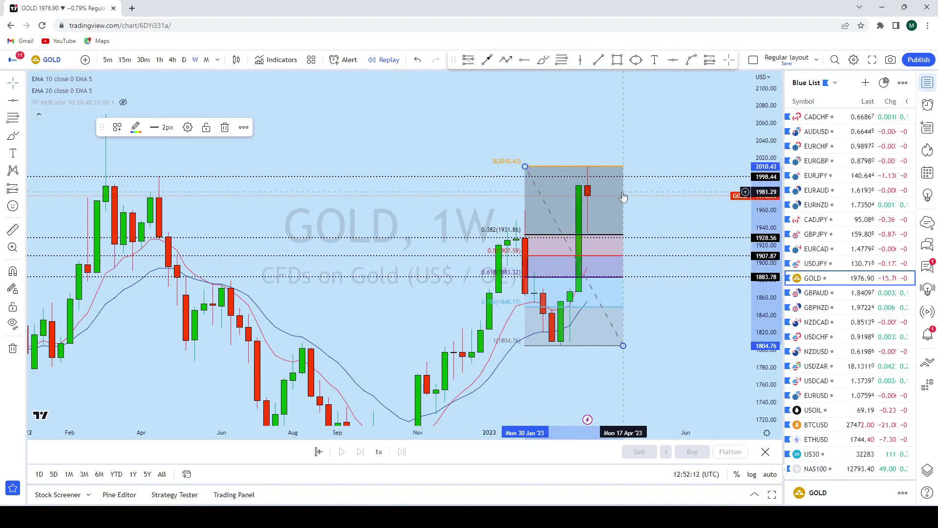
pyautogui.press('Delete')
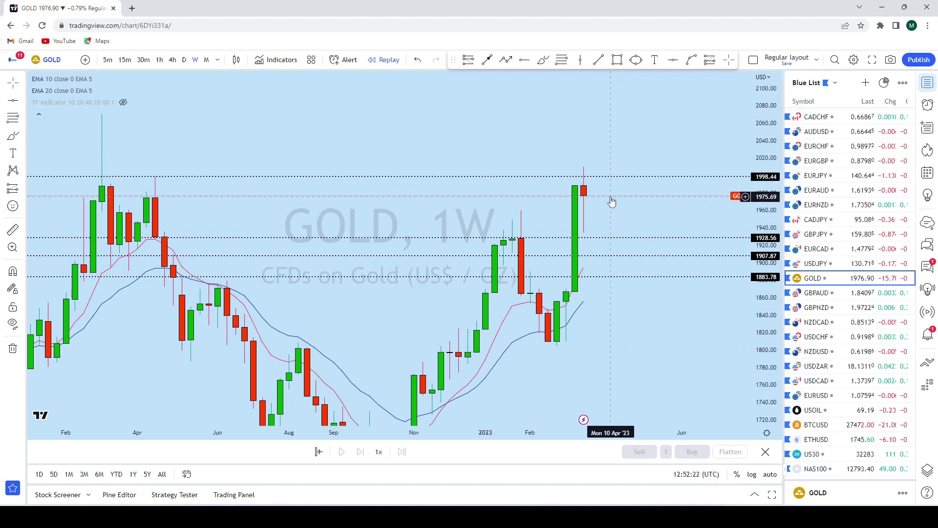
# Switch GOLD to the daily timeframe and examine the latest March 2023 candles around the 1998.44 line.
pyautogui.scroll(-2, 611, 194)
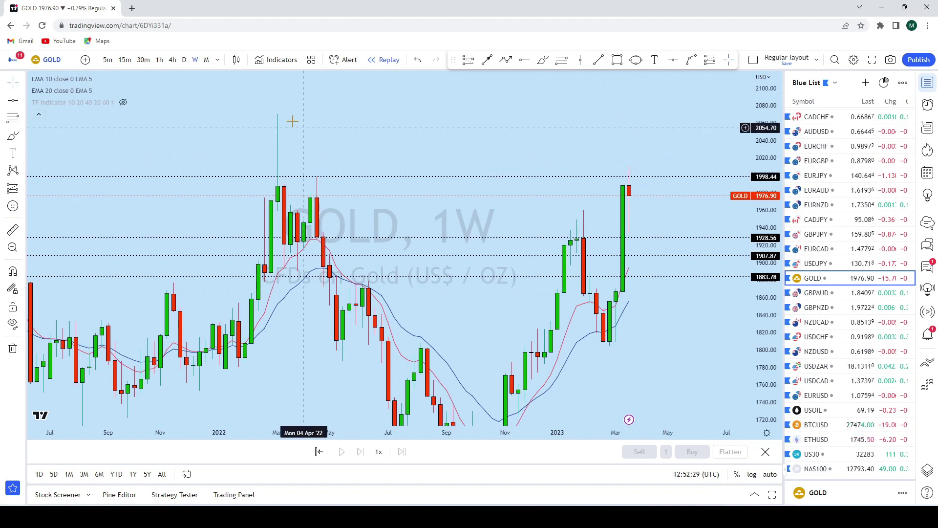
pyautogui.click(184, 59)
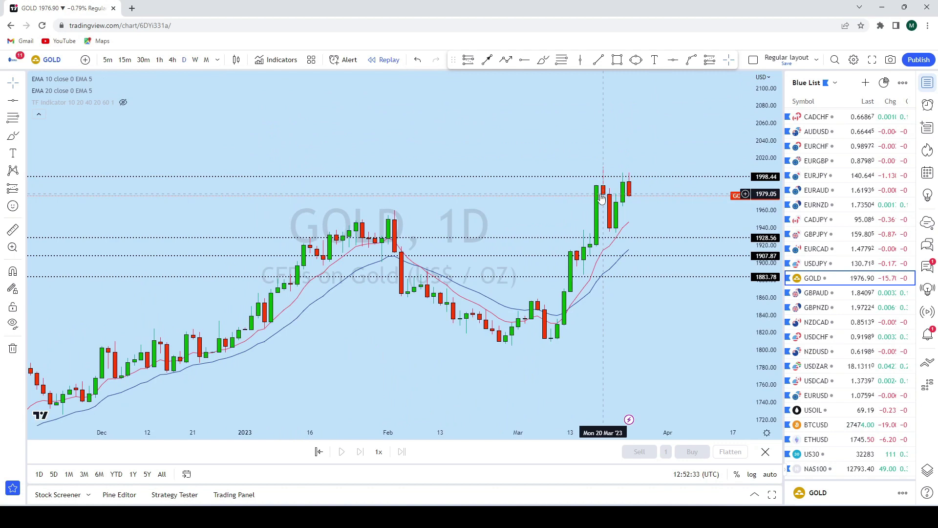
pyautogui.moveTo(624, 116); pyautogui.dragTo(607, 164)
pyautogui.moveTo(769, 322); pyautogui.dragTo(765, 127)
pyautogui.scroll(4, 594, 146)
pyautogui.moveTo(573, 157); pyautogui.dragTo(640, 167)
pyautogui.scroll(2, 636, 171)
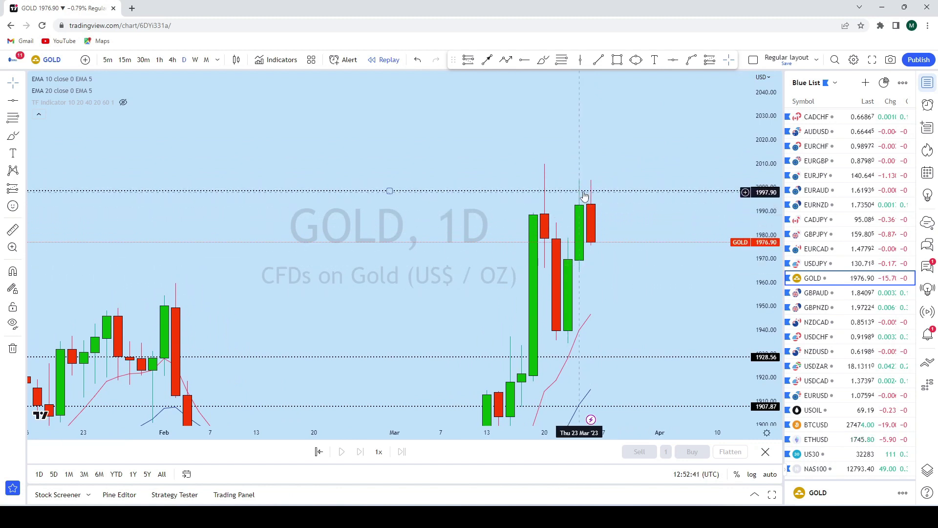
pyautogui.moveTo(587, 173); pyautogui.dragTo(647, 200)
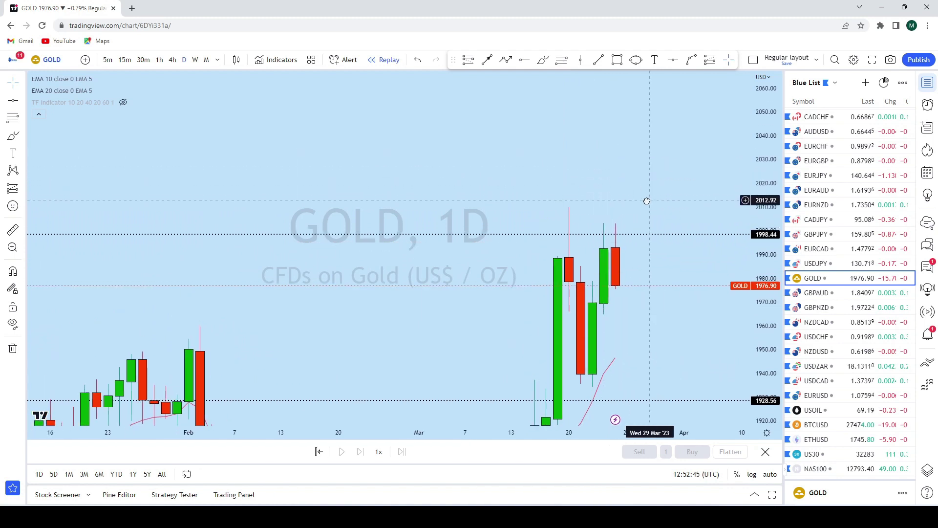
pyautogui.moveTo(766, 282); pyautogui.dragTo(750, 101)
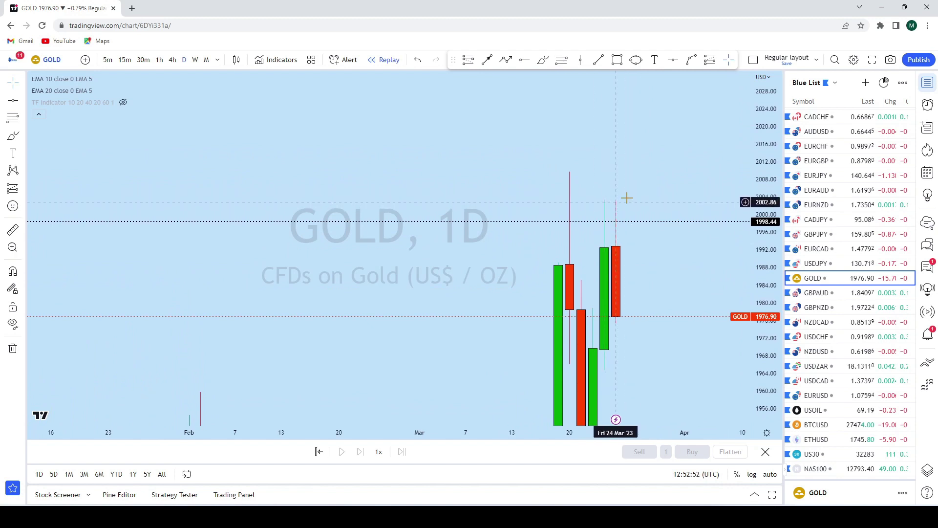
pyautogui.moveTo(624, 199); pyautogui.dragTo(621, 140)
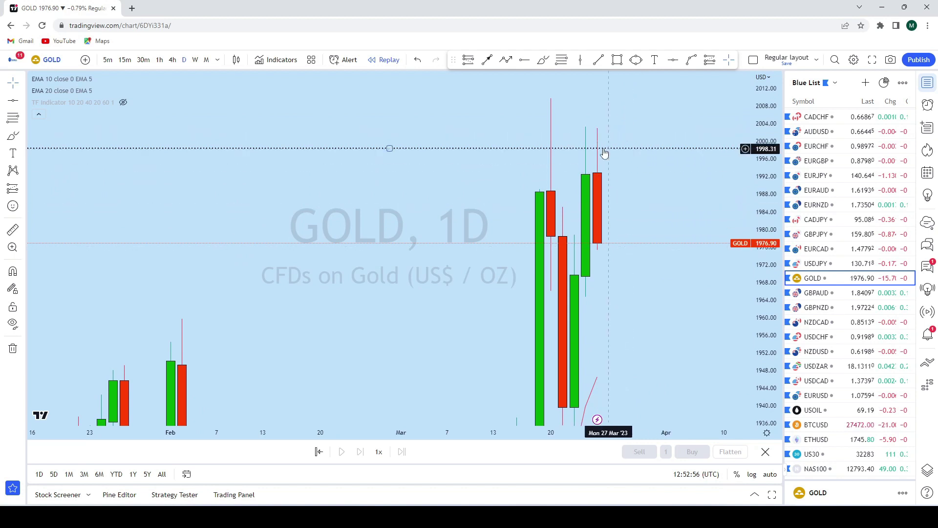
# Switch GOLD to the monthly timeframe and mark the 1928.56 level with a thin rectangle from March 2020 to November 2024.
pyautogui.scroll(-3, 636, 263)
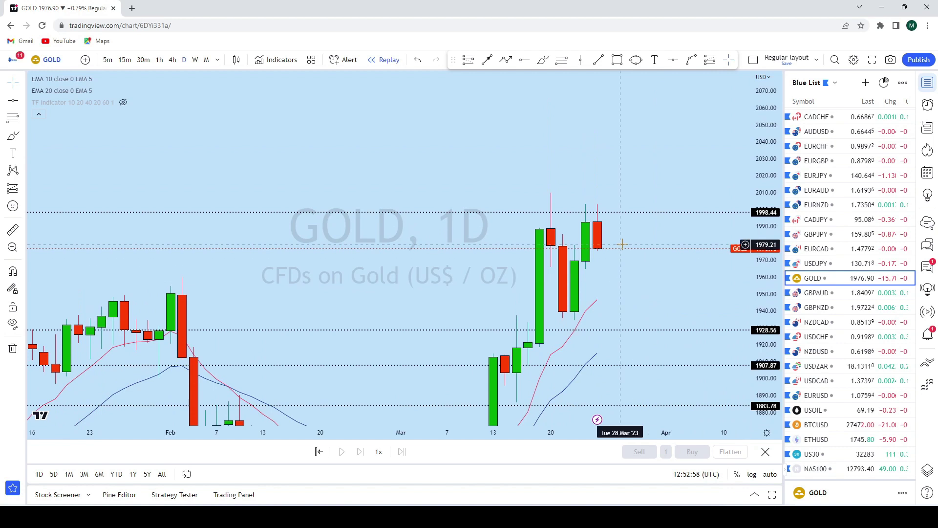
pyautogui.scroll(2, 680, 247)
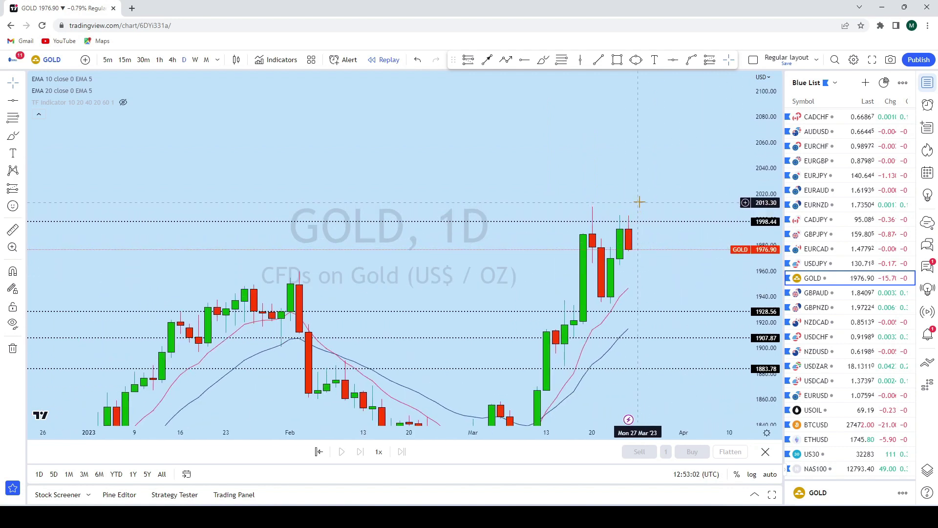
pyautogui.click(15, 87)
pyautogui.moveTo(671, 146); pyautogui.dragTo(595, 120)
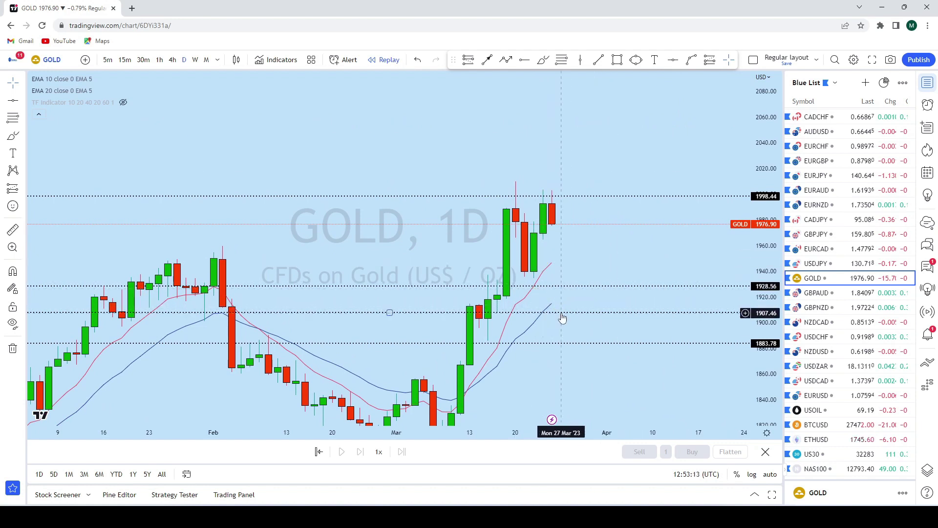
pyautogui.moveTo(589, 258); pyautogui.dragTo(596, 218)
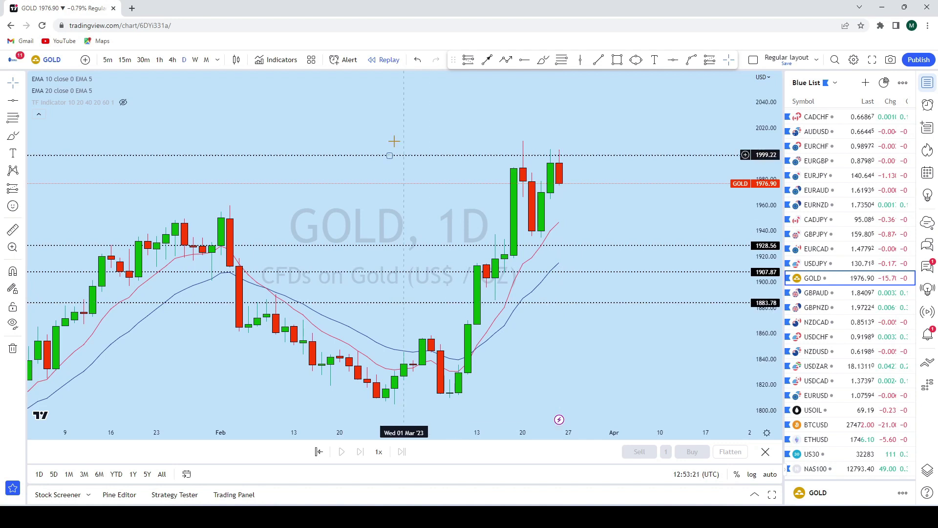
pyautogui.click(206, 59)
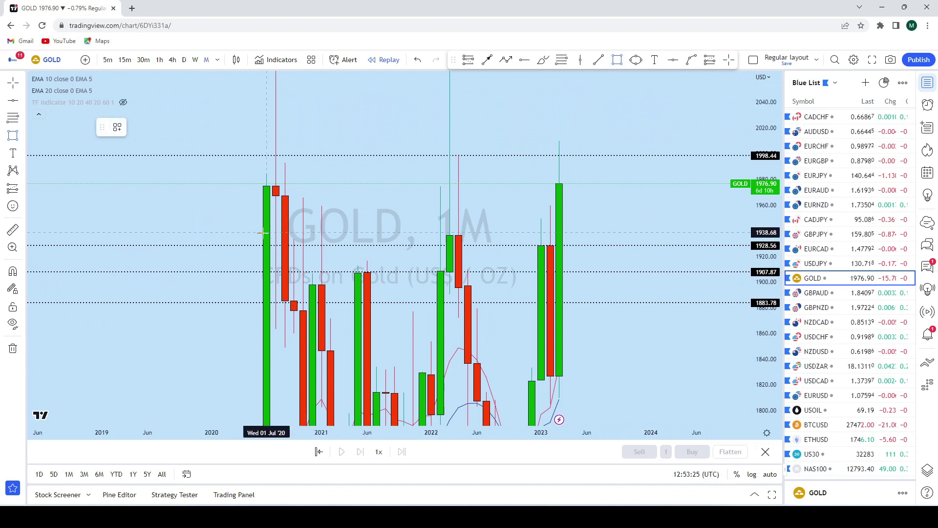
pyautogui.click(227, 246)
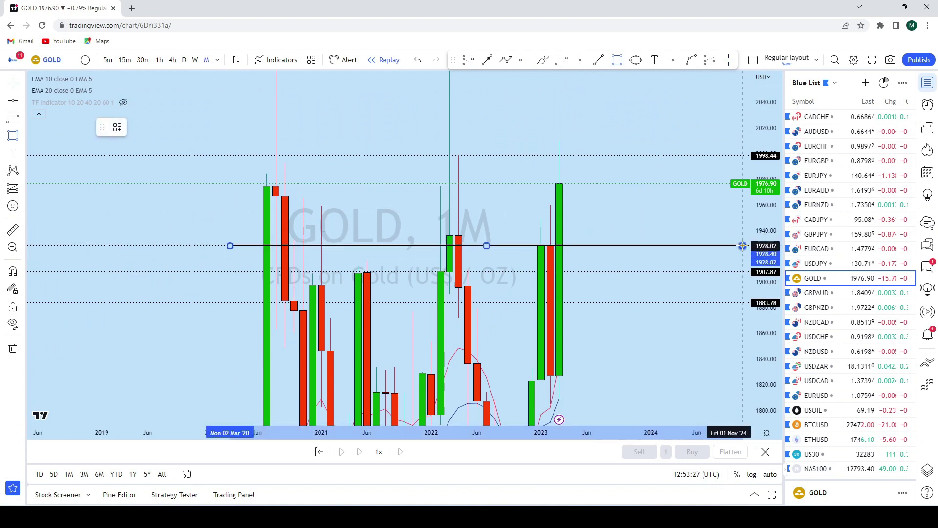
pyautogui.click(744, 246)
pyautogui.click(745, 246)
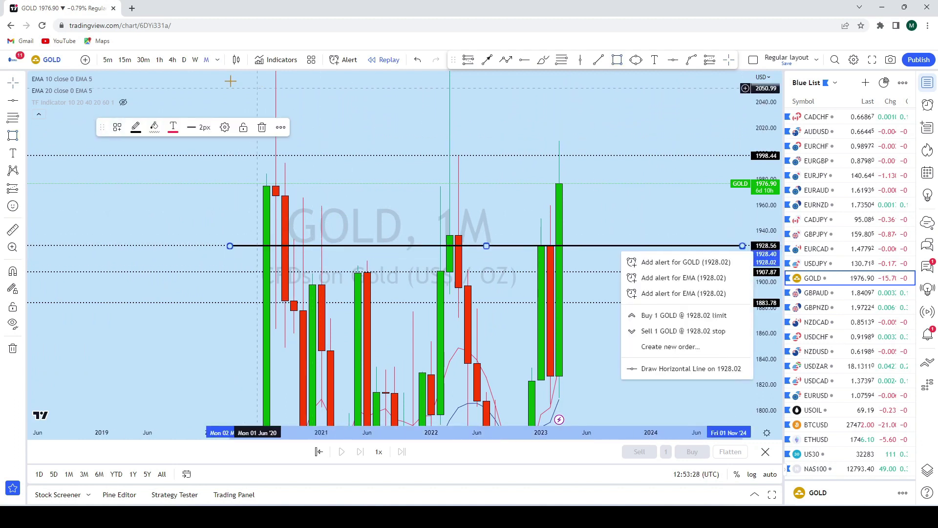
# Return GOLD to the daily timeframe and brush a wavy falling path from the latest candle to the 1883.78 line.
pyautogui.click(183, 59)
pyautogui.scroll(2, 636, 220)
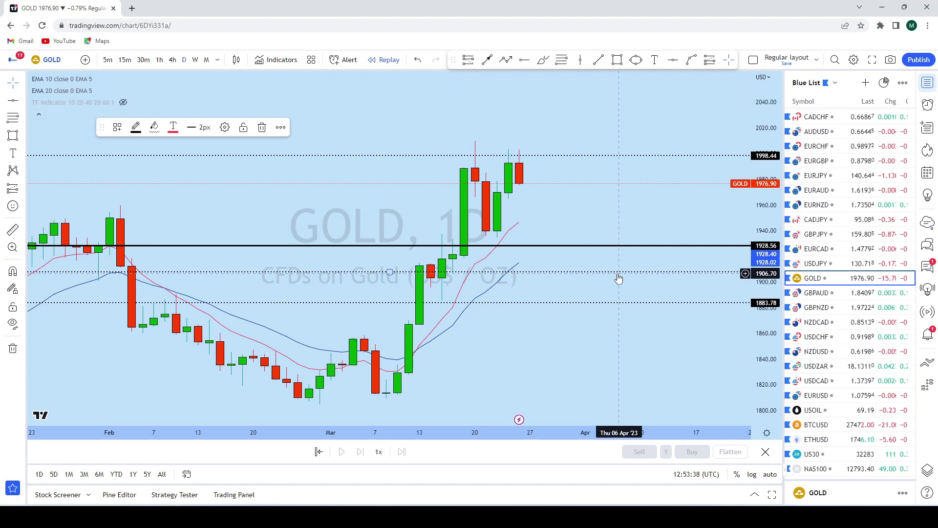
pyautogui.click(542, 68)
pyautogui.moveTo(519, 186)
pyautogui.mouseDown()
pyautogui.moveTo(528, 190)
pyautogui.moveTo(523, 257)
pyautogui.mouseUp()
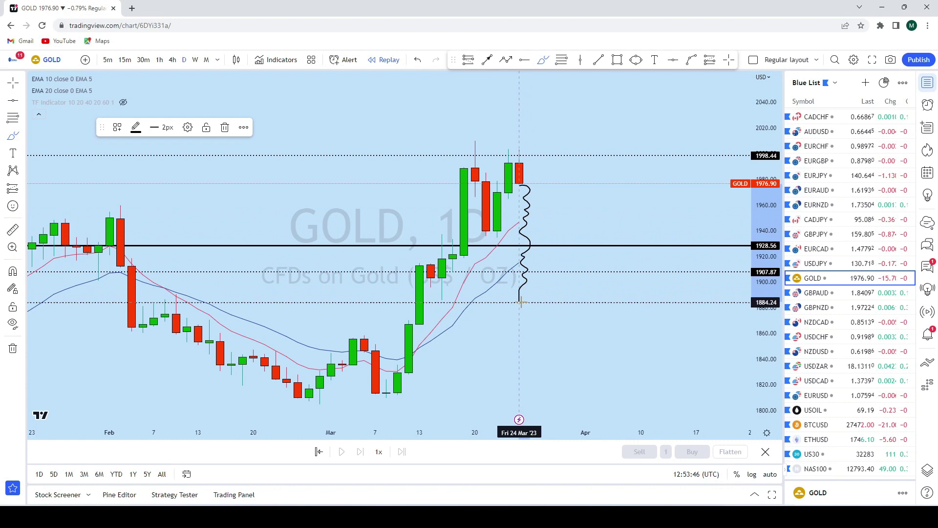
# Circle the mid-March daily low near the 1883.78 line with the brush, and undo the circle.
pyautogui.scroll(-2, 521, 304)
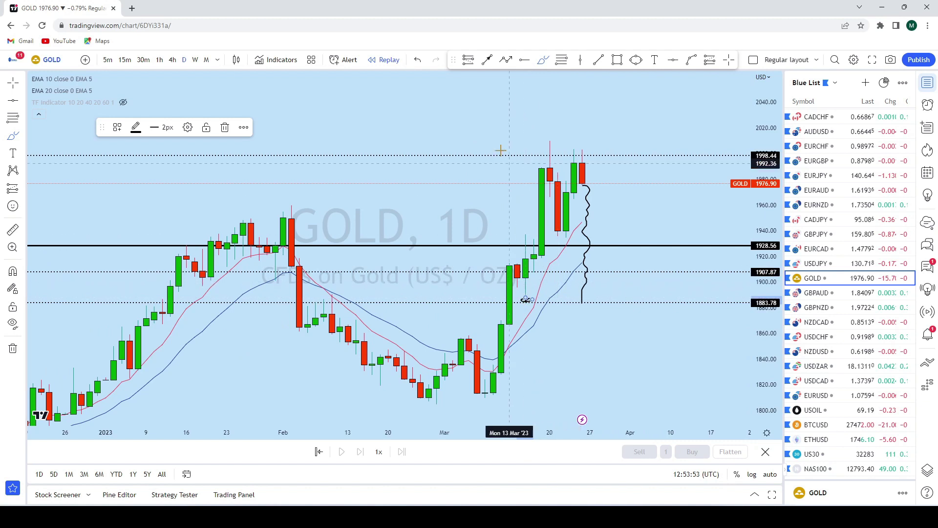
pyautogui.click(418, 61)
pyautogui.click(527, 299)
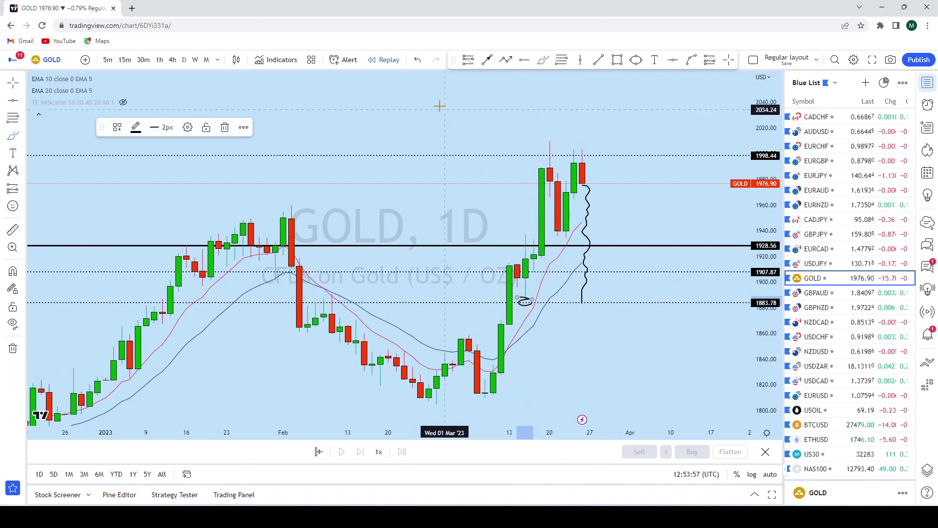
pyautogui.click(418, 60)
# Brush a projected move sideways along the 1883.78 line and up above 1998.44, and undo it.
pyautogui.scroll(2, 592, 278)
pyautogui.moveTo(549, 306); pyautogui.dragTo(575, 305)
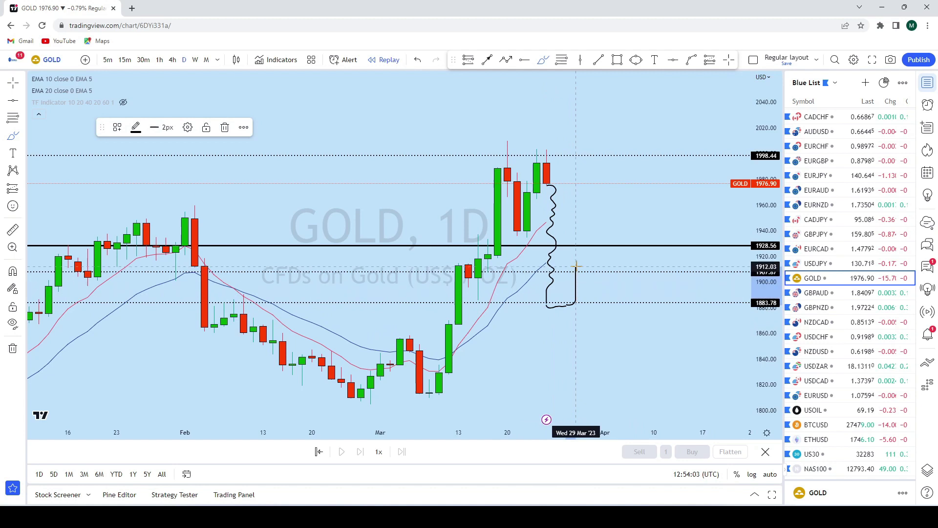
pyautogui.moveTo(578, 246)
pyautogui.mouseDown()
pyautogui.moveTo(615, 238)
pyautogui.moveTo(655, 168)
pyautogui.moveTo(662, 98)
pyautogui.moveTo(614, 90)
pyautogui.mouseUp()
pyautogui.click(418, 59)
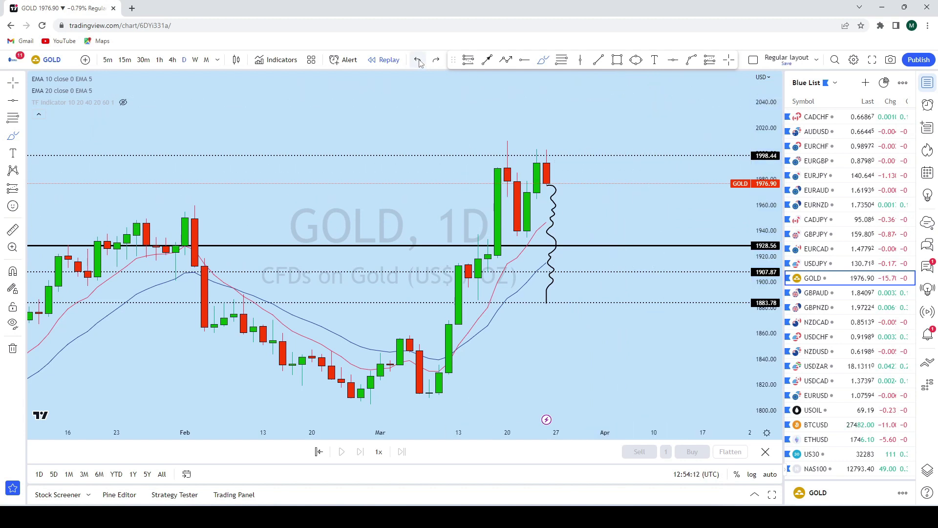
# Brush two projected drops to the 1928.56 line, one continuing into a rally with an arrowhead above 1998.44, and undo both.
pyautogui.moveTo(550, 181); pyautogui.dragTo(550, 195)
pyautogui.moveTo(548, 244); pyautogui.dragTo(576, 245)
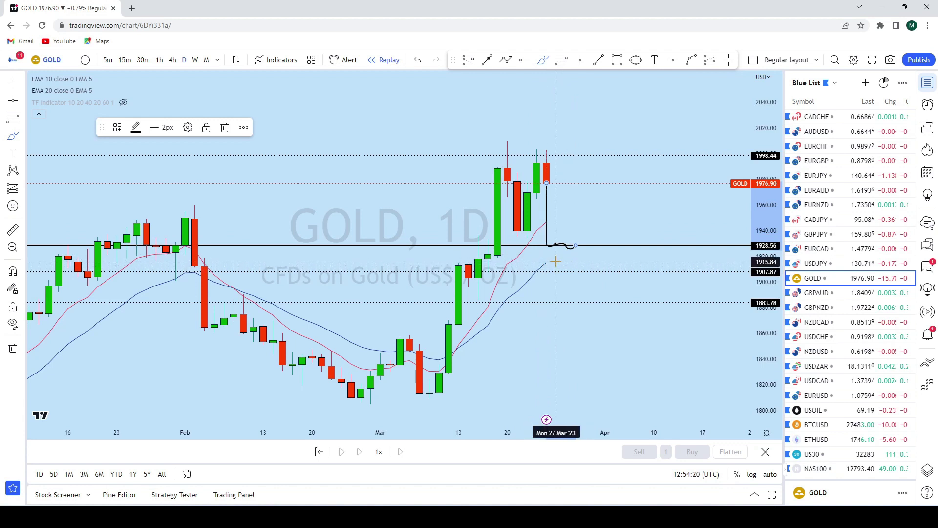
pyautogui.moveTo(554, 262)
pyautogui.mouseDown()
pyautogui.moveTo(546, 261)
pyautogui.moveTo(595, 251)
pyautogui.moveTo(637, 119)
pyautogui.moveTo(650, 125)
pyautogui.moveTo(596, 129)
pyautogui.mouseUp()
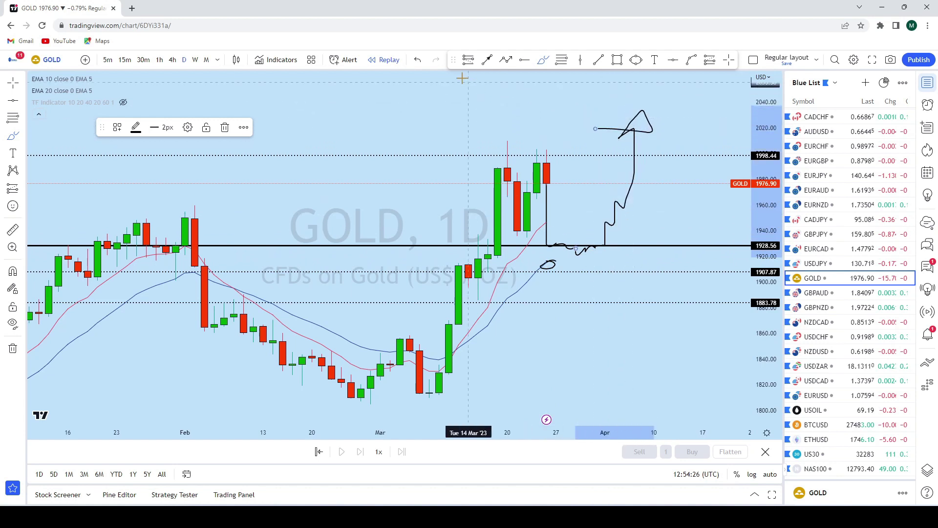
pyautogui.click(422, 60)
pyautogui.click(422, 61)
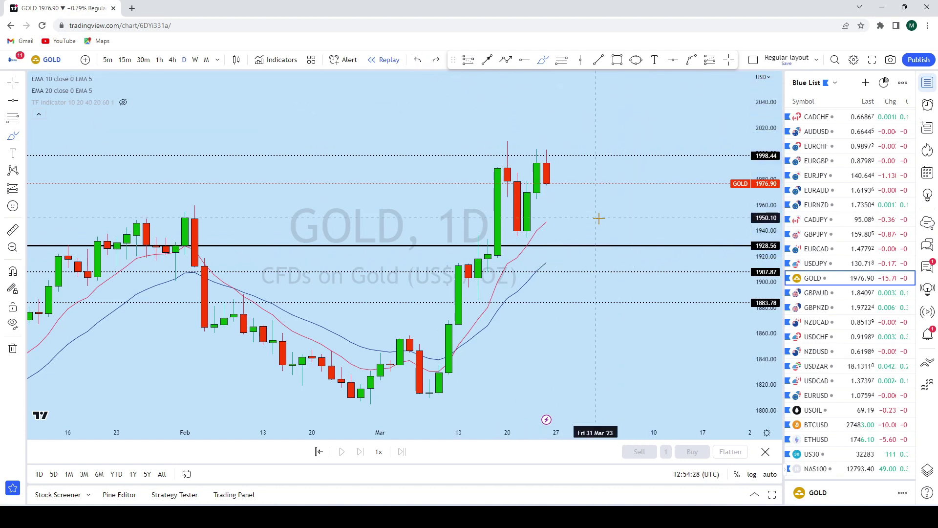
pyautogui.moveTo(550, 155); pyautogui.dragTo(559, 254)
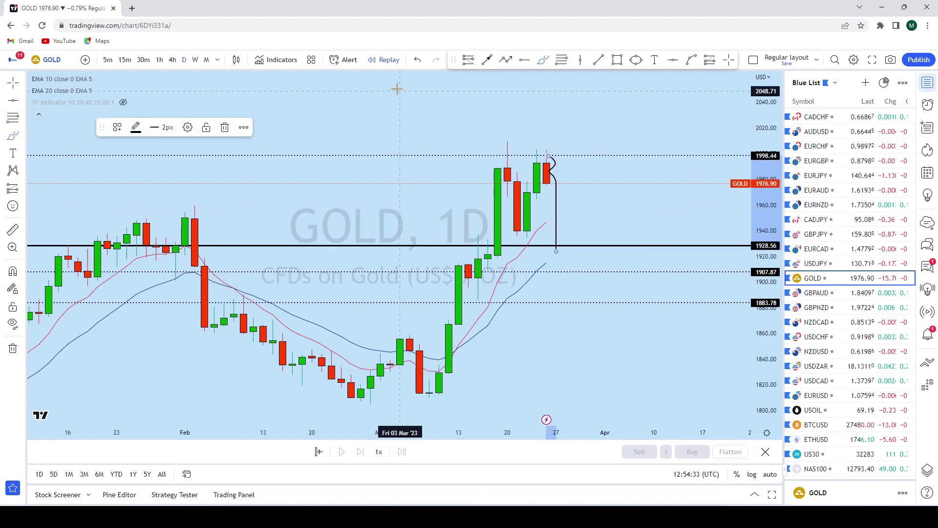
pyautogui.click(417, 59)
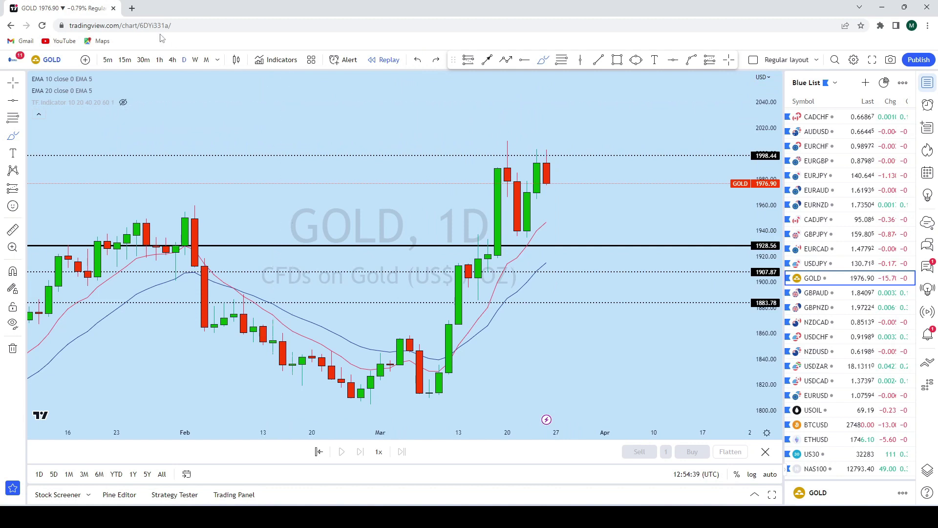
# Switch GOLD to the 4-hour timeframe and examine the 23–24 March candles around the 1998.44 line.
pyautogui.click(172, 59)
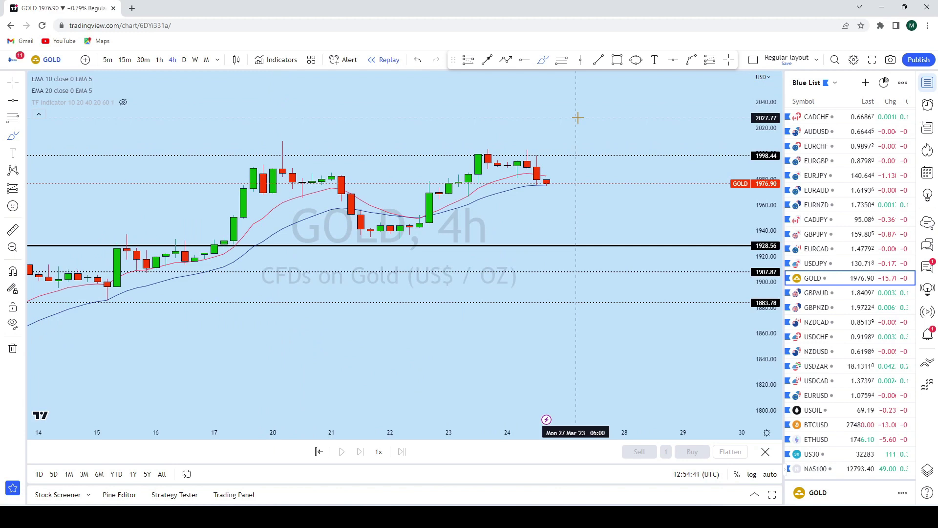
pyautogui.click(13, 89)
pyautogui.moveTo(568, 127); pyautogui.dragTo(581, 194)
pyautogui.moveTo(768, 391); pyautogui.dragTo(768, 115)
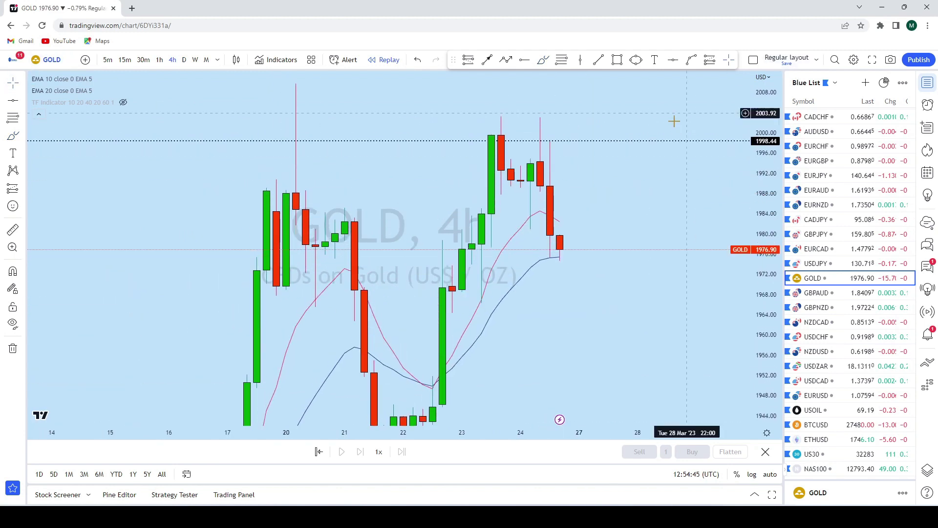
pyautogui.scroll(-2, 678, 224)
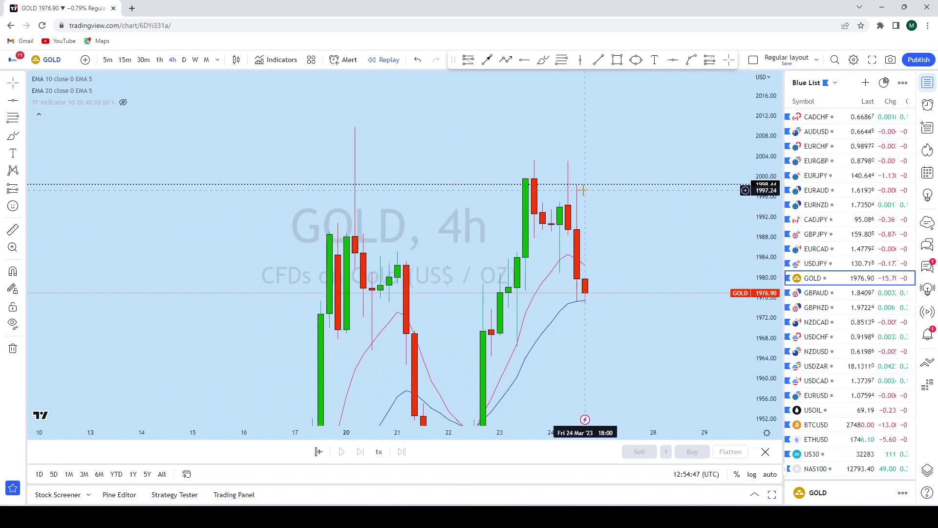
pyautogui.scroll(5, 662, 274)
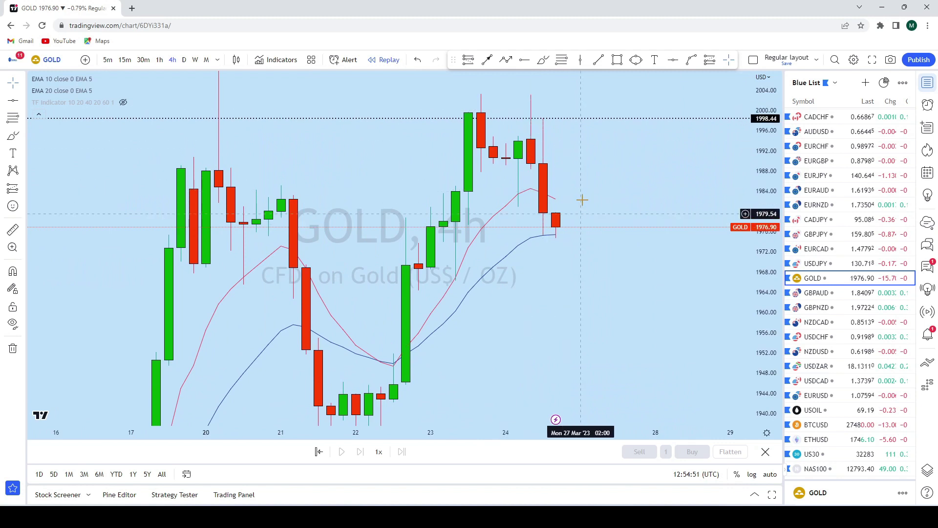
pyautogui.scroll(-2, 601, 161)
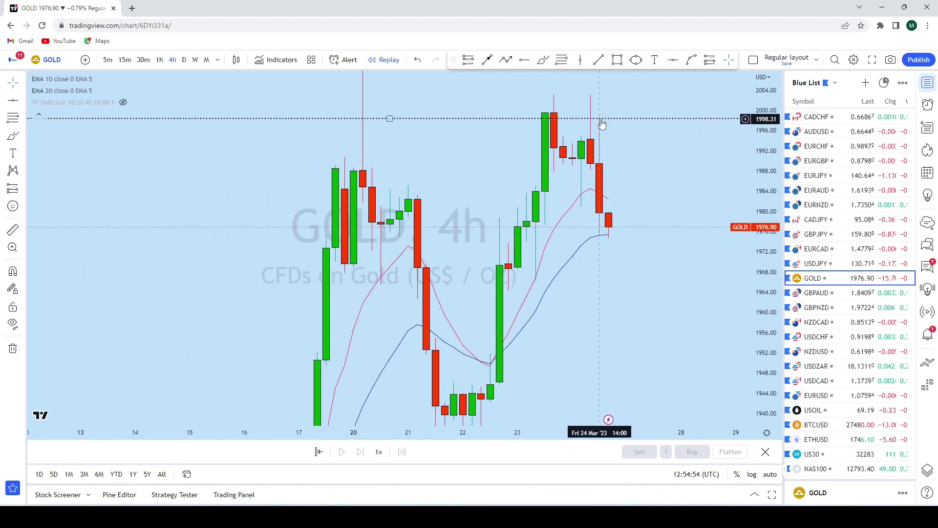
pyautogui.scroll(-5, 635, 196)
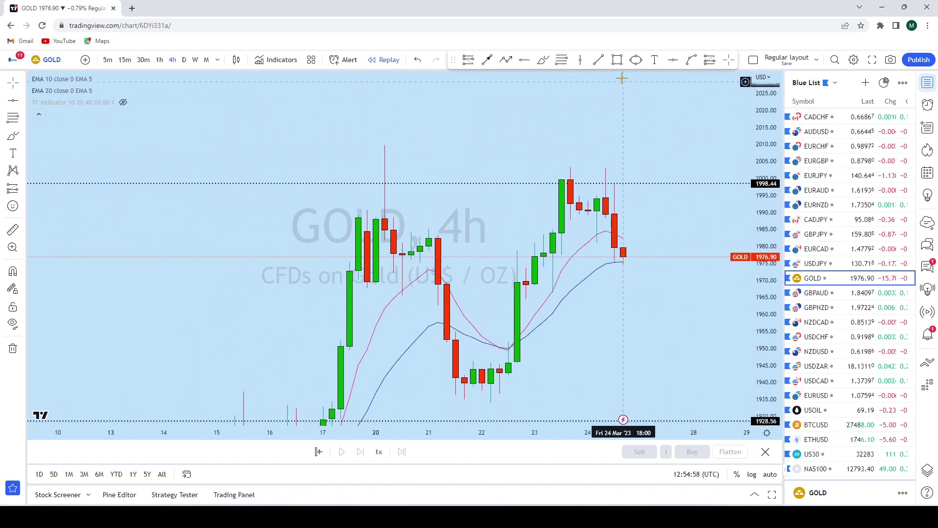
# Try a brush stroke beside the latest 4-hour rise, and undo it.
pyautogui.click(543, 59)
pyautogui.moveTo(552, 297)
pyautogui.mouseDown()
pyautogui.moveTo(557, 191)
pyautogui.moveTo(586, 173)
pyautogui.moveTo(596, 193)
pyautogui.moveTo(614, 193)
pyautogui.moveTo(620, 285)
pyautogui.moveTo(641, 229)
pyautogui.mouseUp()
pyautogui.click(417, 60)
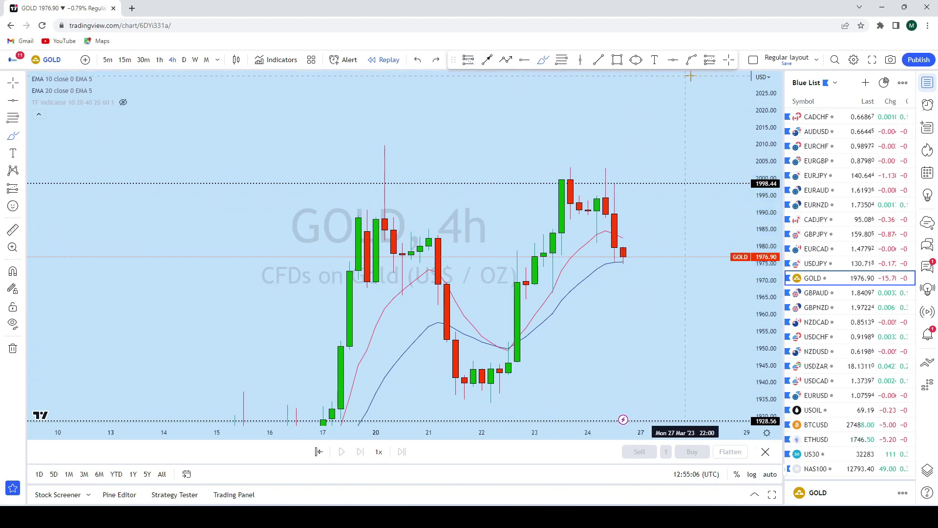
# Add a horizontal line at 1981.04 and circle the 24 March candle's lower wick on it with the brush.
pyautogui.click(389, 242)
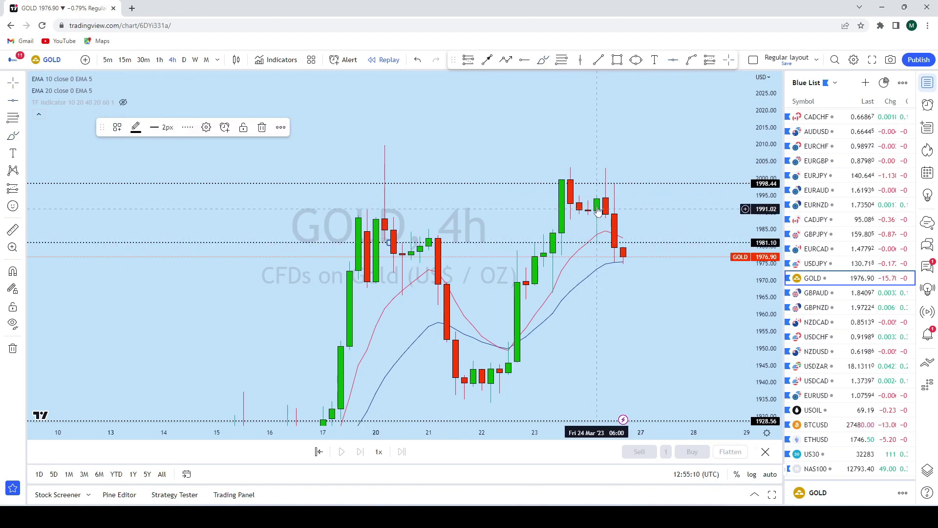
pyautogui.moveTo(595, 248); pyautogui.dragTo(574, 211)
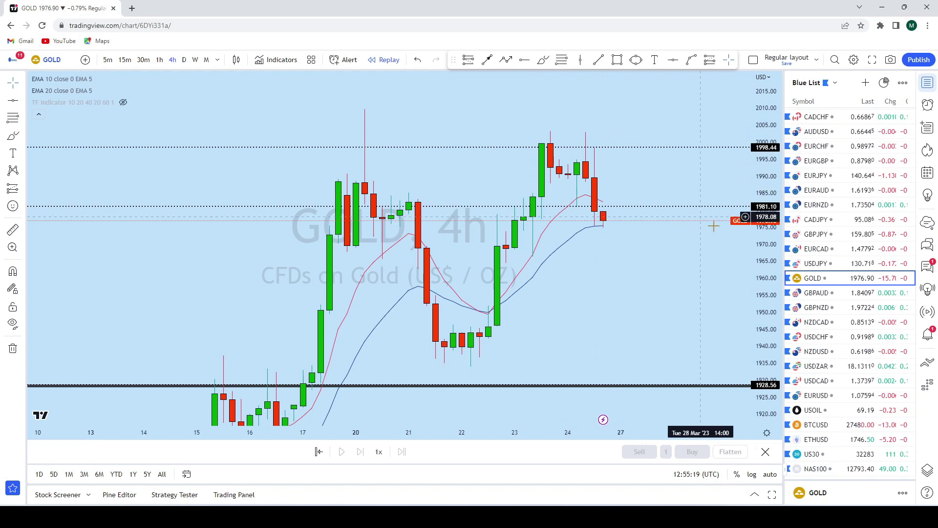
pyautogui.scroll(3, 602, 142)
pyautogui.click(602, 152)
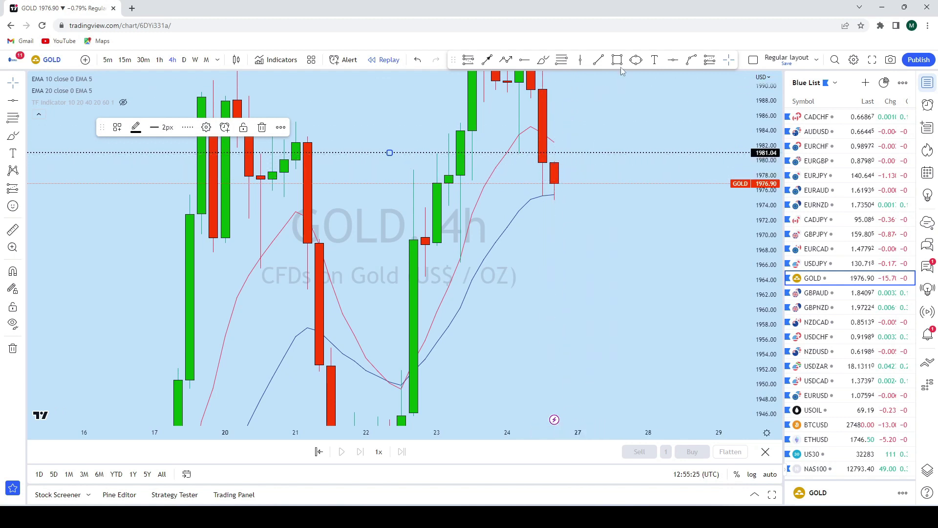
pyautogui.click(544, 59)
pyautogui.moveTo(508, 147); pyautogui.dragTo(518, 153)
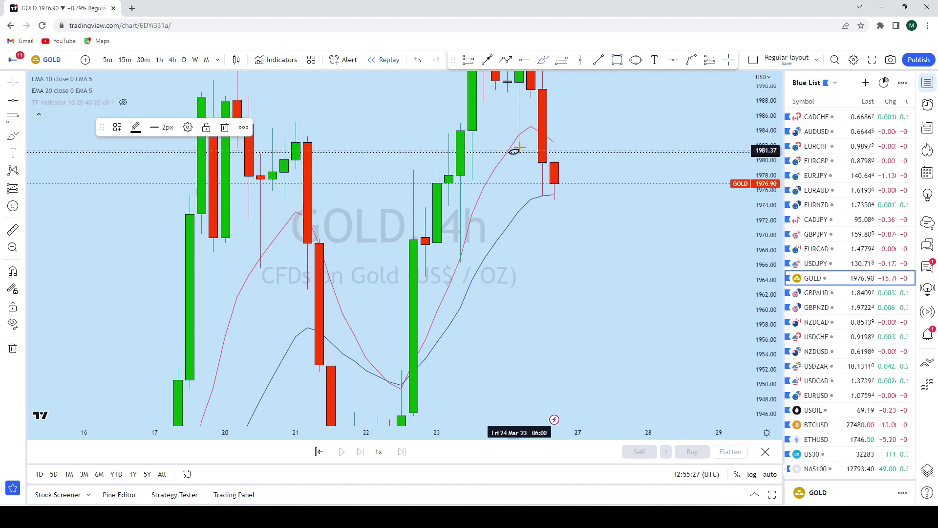
# Brush a wavy falling path from the 1981.04 line to the 1928.56 line, and undo it.
pyautogui.moveTo(578, 152)
pyautogui.mouseDown()
pyautogui.moveTo(592, 178)
pyautogui.moveTo(614, 336)
pyautogui.mouseUp()
pyautogui.scroll(-5, 618, 345)
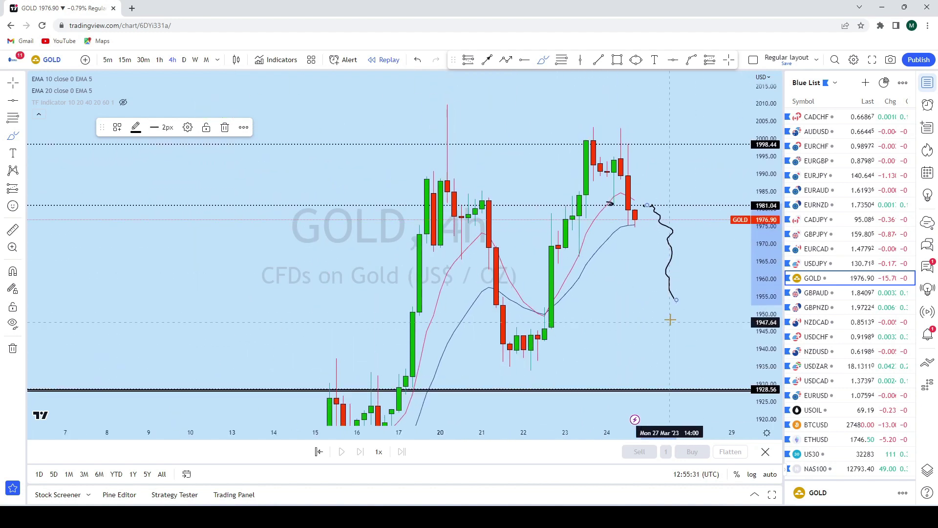
pyautogui.moveTo(678, 301); pyautogui.dragTo(692, 384)
pyautogui.scroll(3, 689, 247)
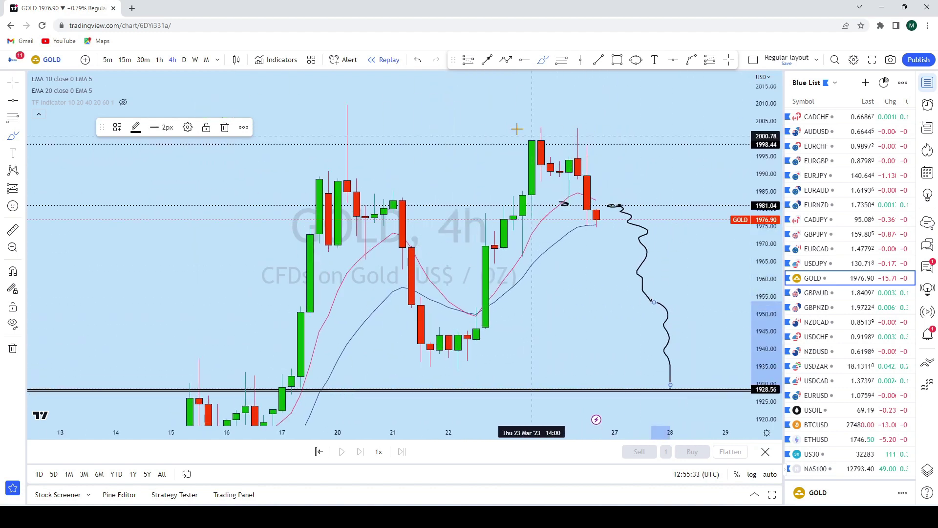
pyautogui.click(418, 62)
# Draw a small ellipse on the 1981.04 line just after the last 4-hour candle.
pyautogui.scroll(3, 587, 126)
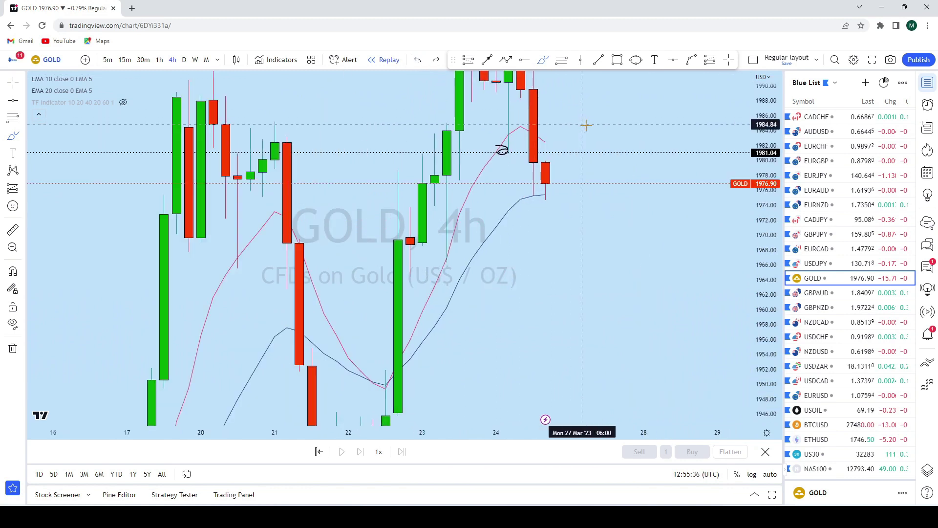
pyautogui.click(635, 60)
pyautogui.moveTo(548, 150); pyautogui.dragTo(578, 150)
# Draw an arrow from the ellipse at 1981.84 down to 1929.00, just above the 1928.56 line.
pyautogui.scroll(-3, 640, 127)
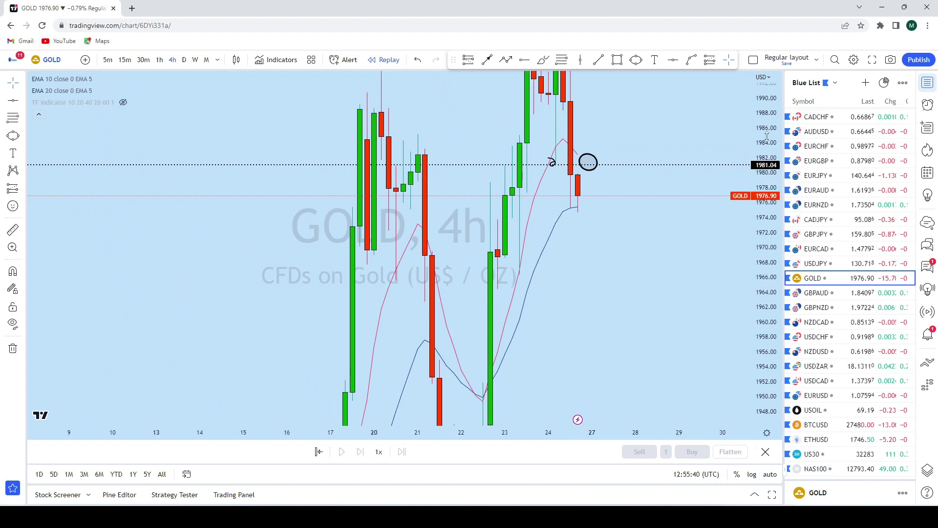
pyautogui.scroll(3, 639, 185)
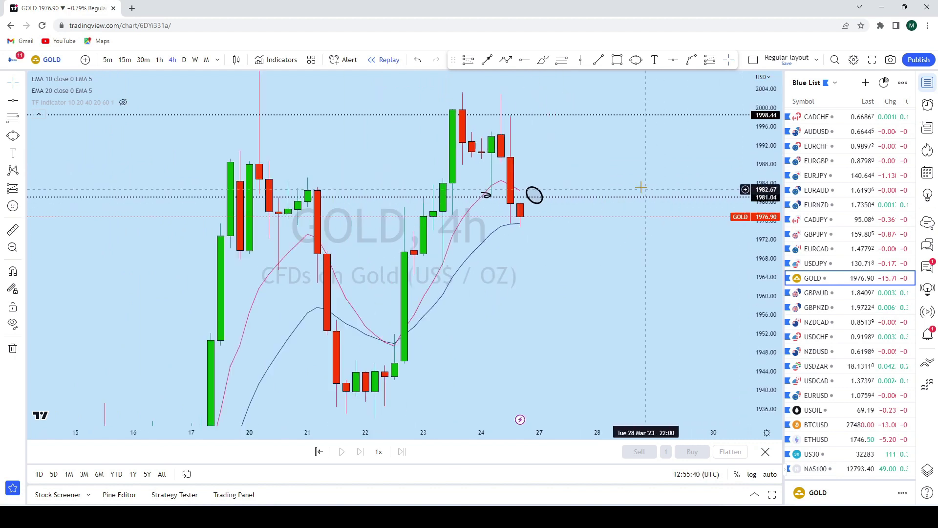
pyautogui.click(493, 61)
pyautogui.moveTo(769, 272); pyautogui.dragTo(769, 328)
pyautogui.click(568, 393)
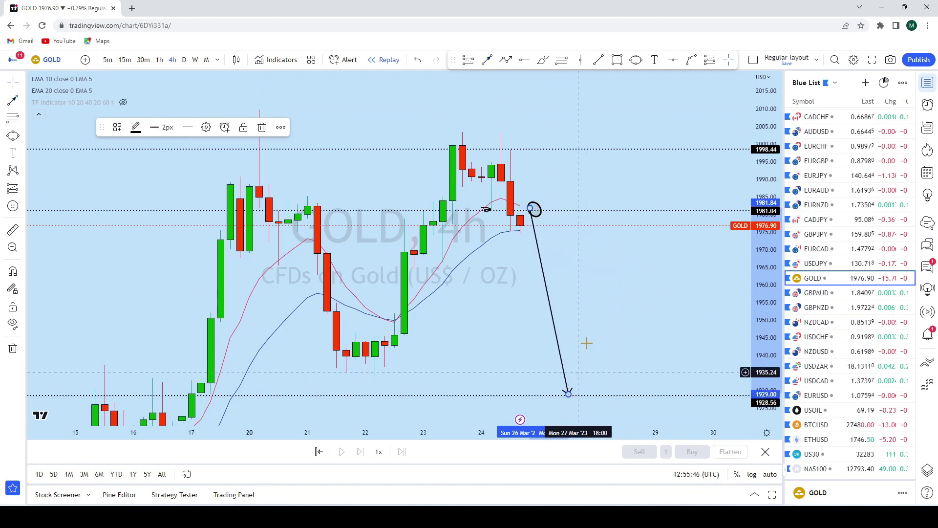
# Show the TF Indicator on the 4-hour gold chart to check its signals, and hide it again.
pyautogui.moveTo(628, 293); pyautogui.dragTo(656, 291)
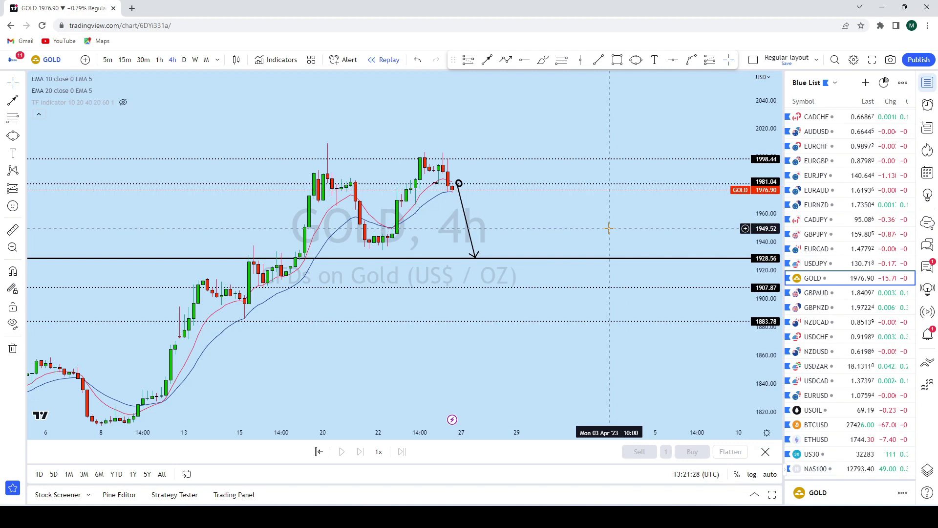
pyautogui.click(122, 102)
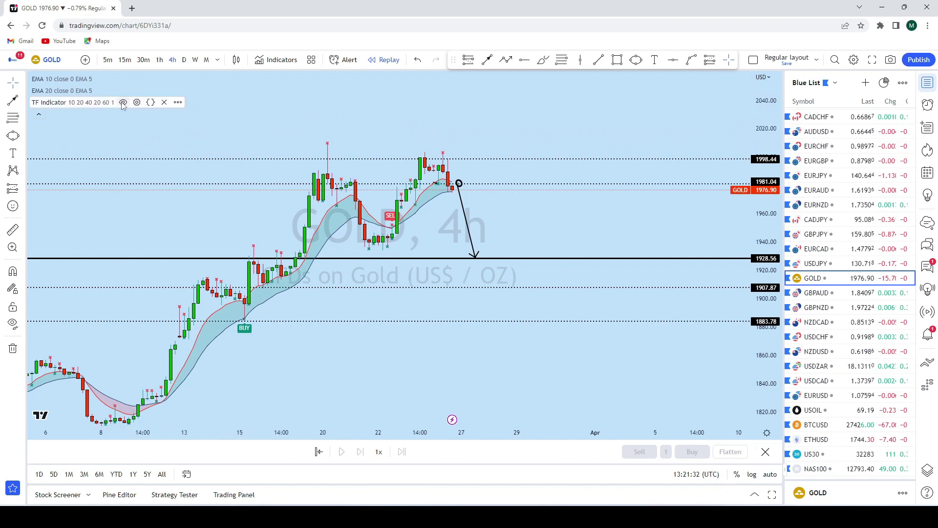
pyautogui.click(123, 102)
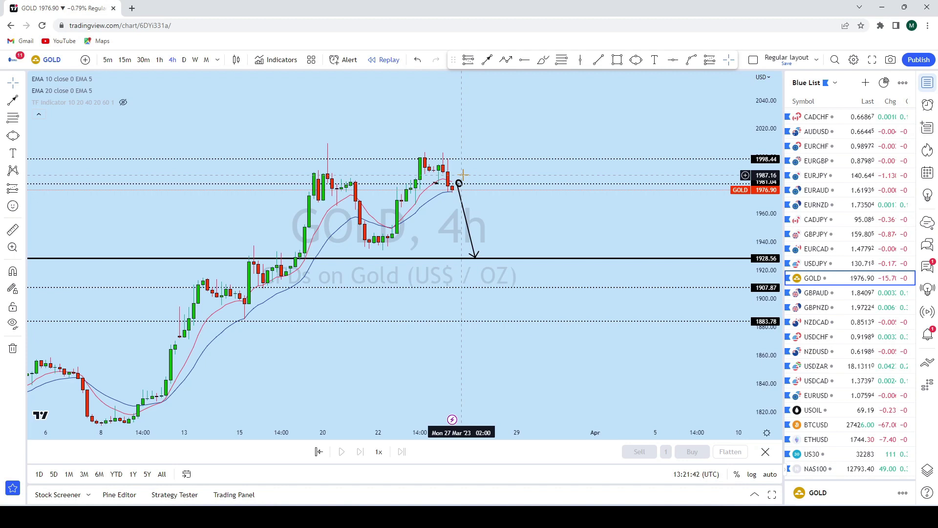
# Open the GBPAUD chart and remove the existing trend lines from it.
pyautogui.press('Down')
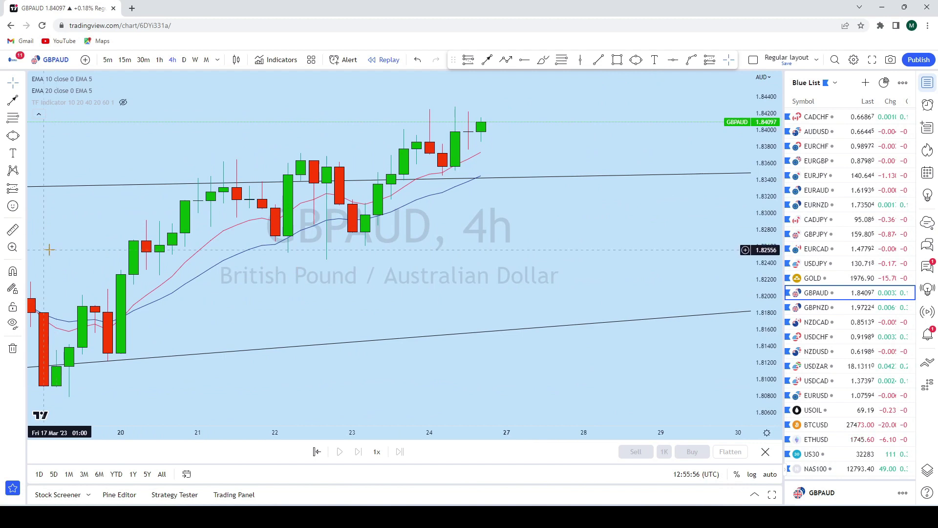
pyautogui.click(12, 348)
pyautogui.click(44, 347)
# Examine GBPAUD's price history on the monthly timeframe and switch to the weekly timeframe.
pyautogui.click(207, 60)
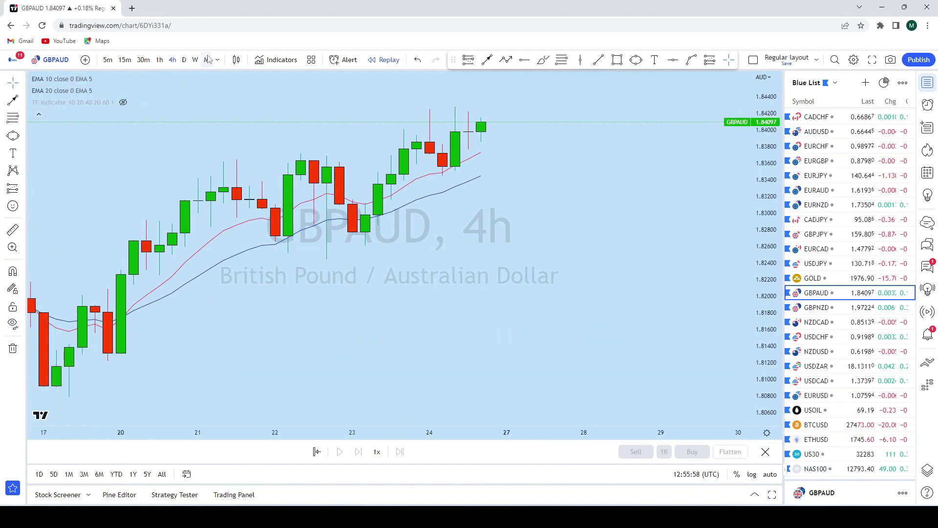
pyautogui.scroll(-5, 603, 234)
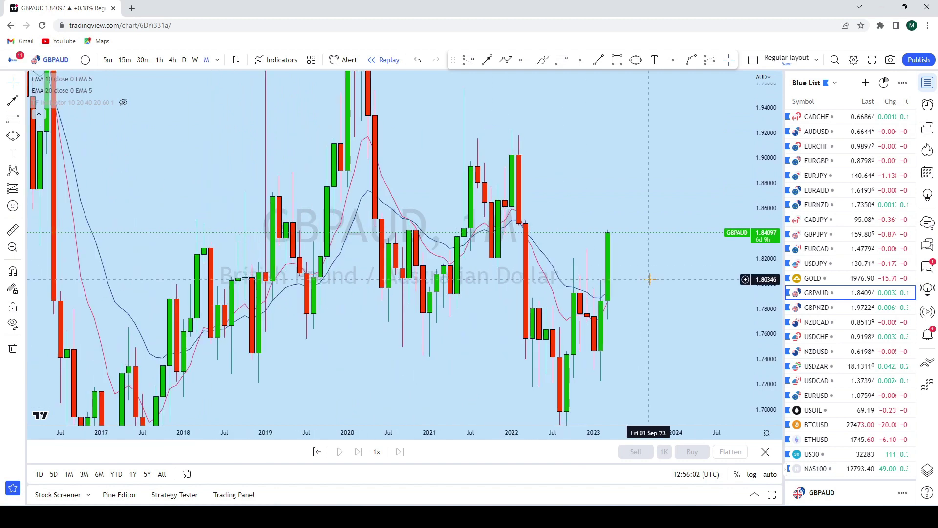
pyautogui.scroll(1, 650, 278)
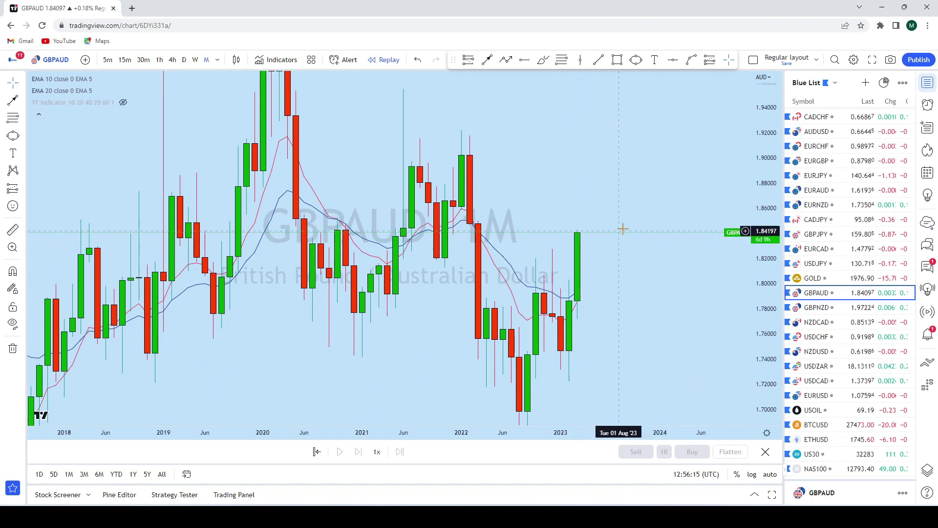
pyautogui.scroll(-2, 635, 198)
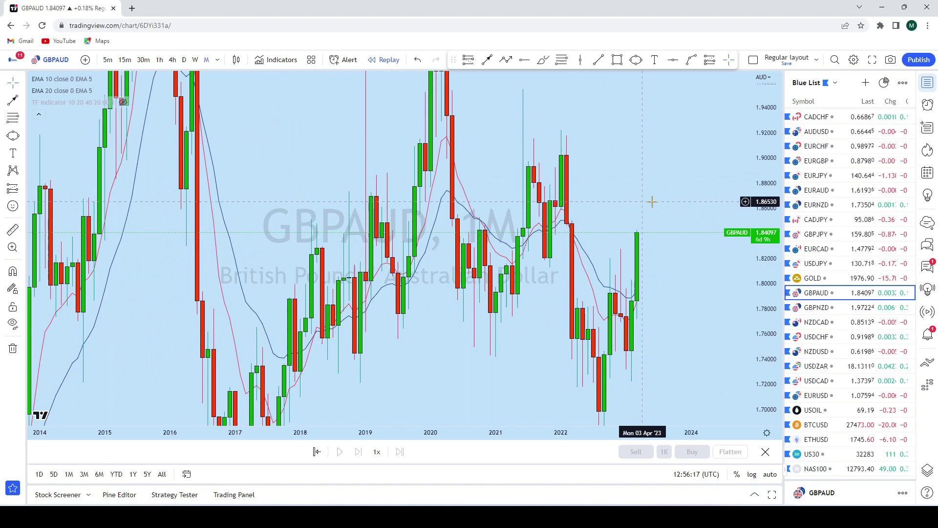
pyautogui.moveTo(756, 171); pyautogui.dragTo(758, 389)
pyautogui.scroll(-4, 685, 360)
pyautogui.scroll(4, 684, 293)
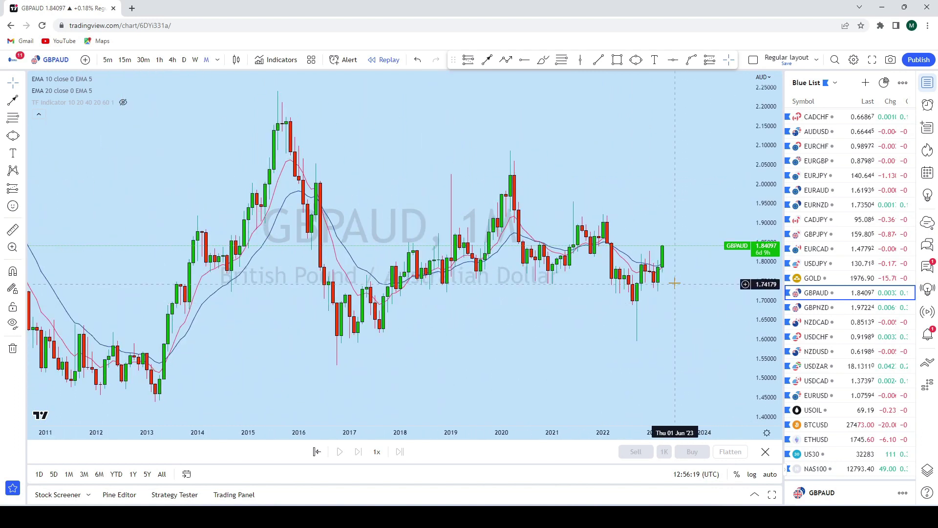
pyautogui.moveTo(764, 344); pyautogui.dragTo(763, 215)
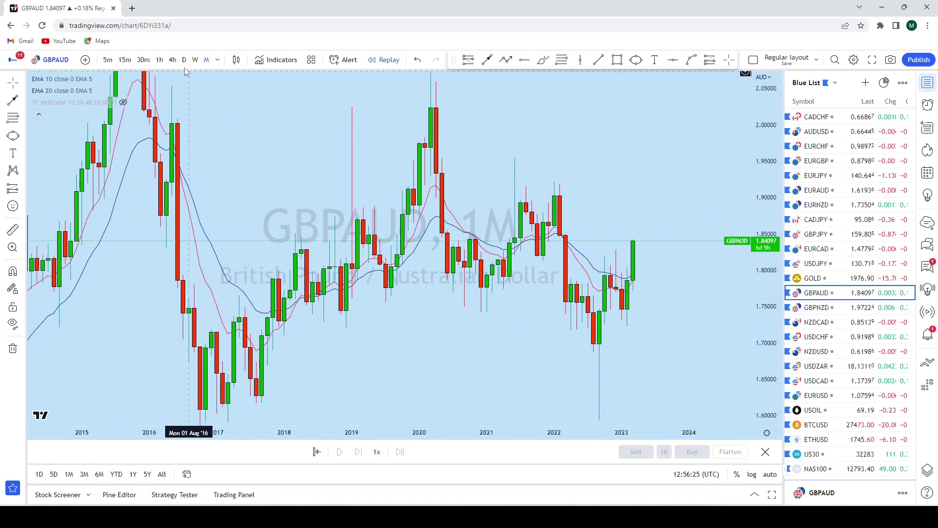
pyautogui.click(196, 61)
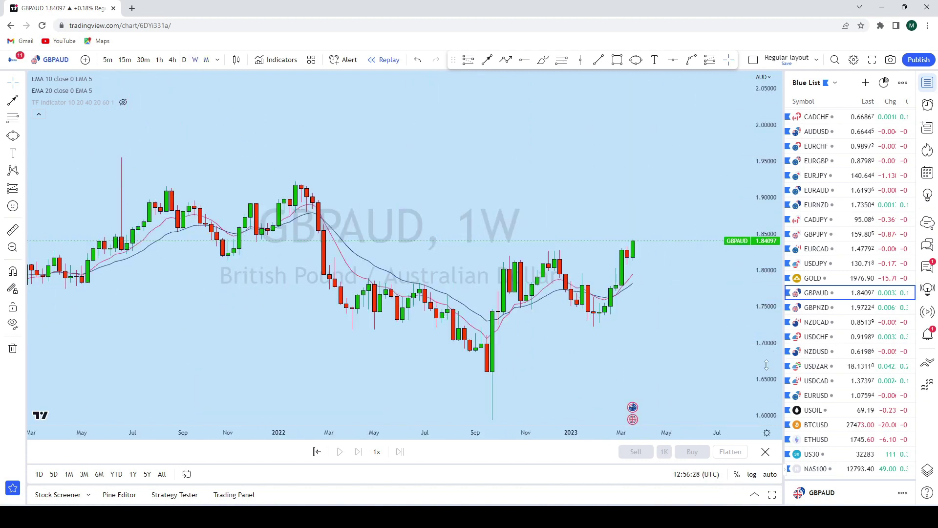
# Brush a rising path from the February 2023 low to about 1.89 on the weekly chart, and undo it.
pyautogui.click(543, 60)
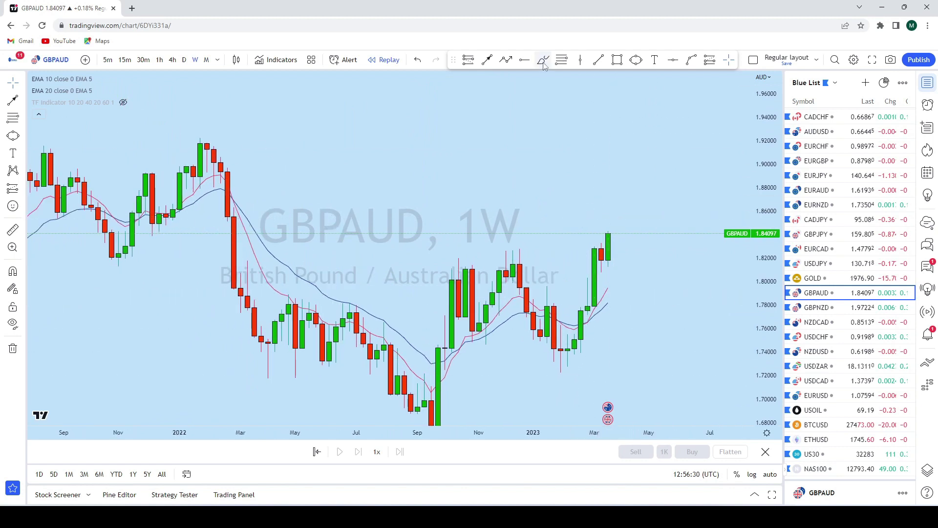
pyautogui.moveTo(580, 362)
pyautogui.mouseDown()
pyautogui.moveTo(566, 359)
pyautogui.moveTo(570, 367)
pyautogui.moveTo(585, 268)
pyautogui.moveTo(592, 242)
pyautogui.moveTo(604, 264)
pyautogui.moveTo(605, 185)
pyautogui.moveTo(621, 174)
pyautogui.mouseUp()
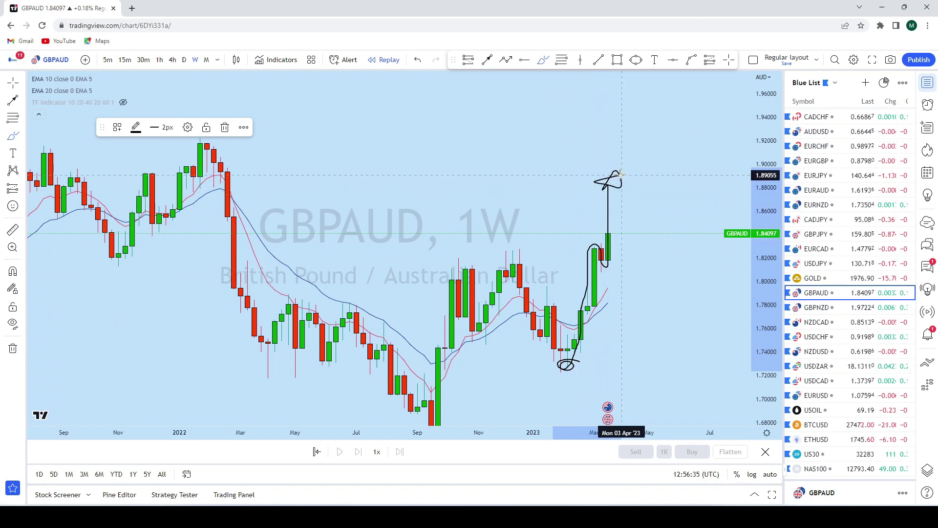
pyautogui.click(418, 60)
pyautogui.scroll(-2, 670, 257)
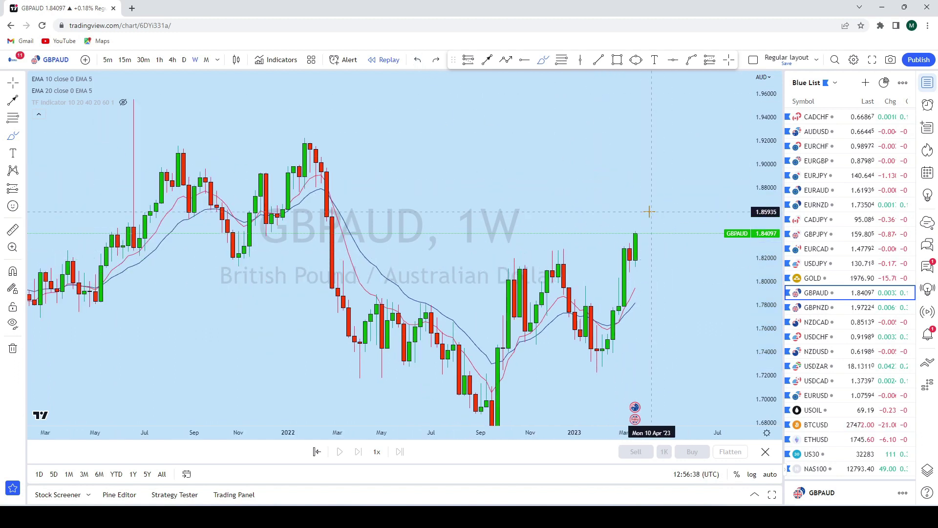
# Draw a trend line along the weekly highs from 1.78571 on 6 June 2022 to 1.84354 on 22 May 2023.
pyautogui.click(599, 60)
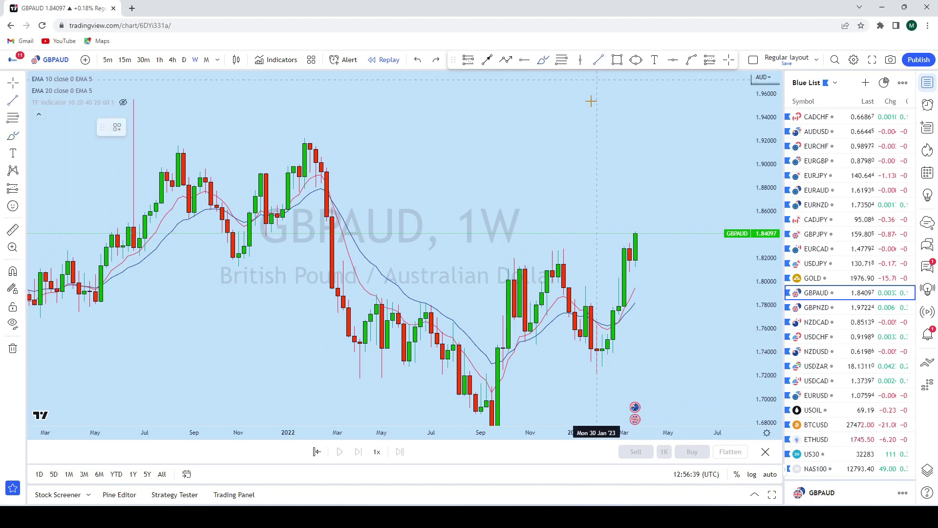
pyautogui.click(415, 302)
pyautogui.click(685, 231)
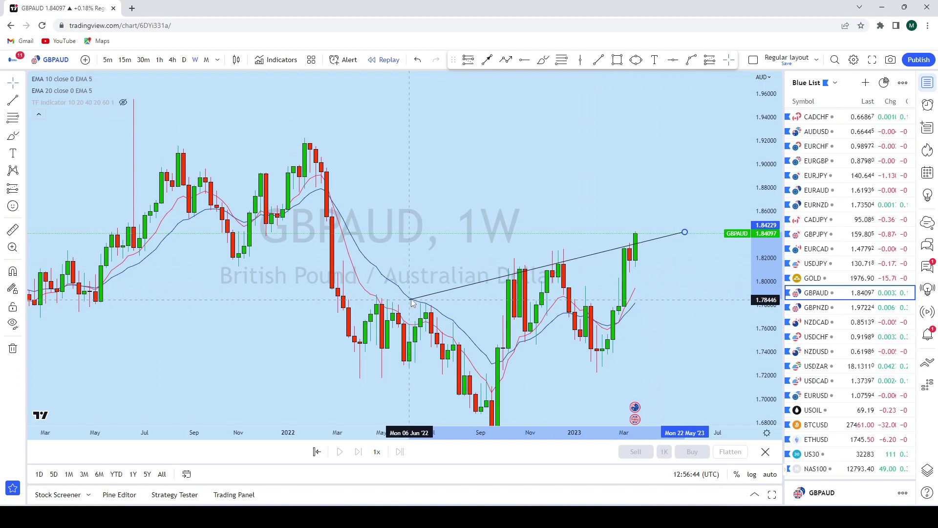
pyautogui.scroll(2, 673, 268)
pyautogui.moveTo(663, 231); pyautogui.dragTo(663, 231)
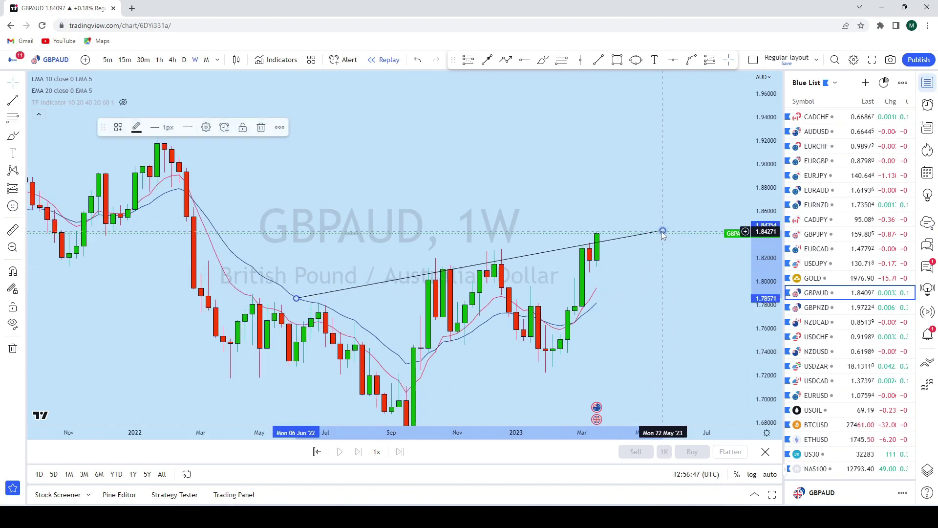
# Brush a stroke from the last weekly candle above the trend line up to about 1.89, and undo it.
pyautogui.click(542, 60)
pyautogui.moveTo(608, 240)
pyautogui.mouseDown()
pyautogui.moveTo(630, 162)
pyautogui.moveTo(598, 172)
pyautogui.mouseUp()
pyautogui.click(418, 60)
# Switch GBPAUD to the daily timeframe and examine the latest candles around the trend line.
pyautogui.click(183, 59)
pyautogui.moveTo(763, 351); pyautogui.dragTo(760, 149)
pyautogui.scroll(3, 662, 191)
pyautogui.scroll(-3, 662, 190)
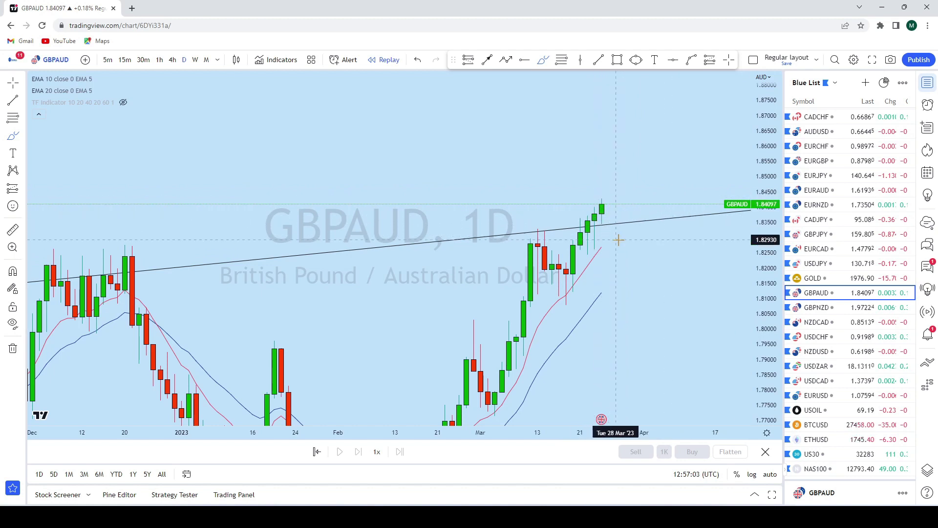
pyautogui.scroll(-2, 639, 234)
pyautogui.scroll(-1, 638, 233)
pyautogui.scroll(2, 668, 228)
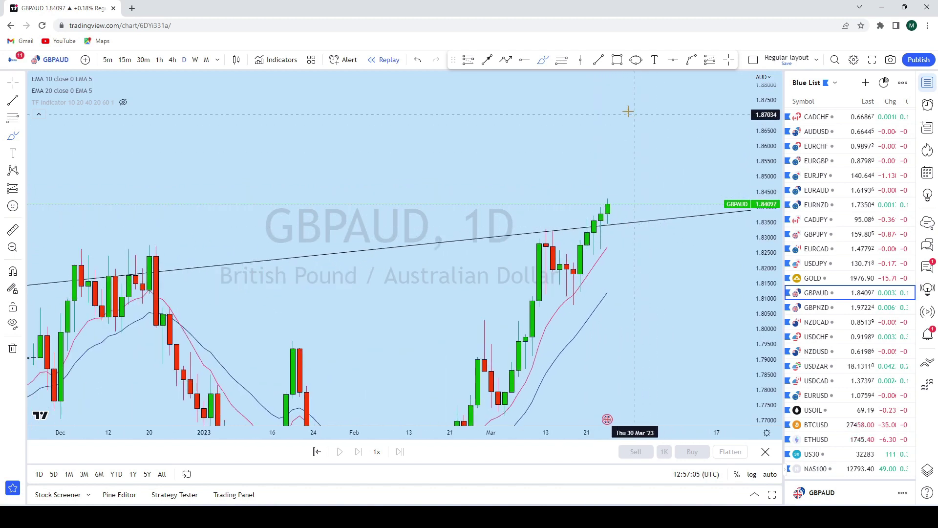
# Brush a path from the last daily candle dipping to about 1.814 and rising to about 1.866, and undo it.
pyautogui.click(544, 60)
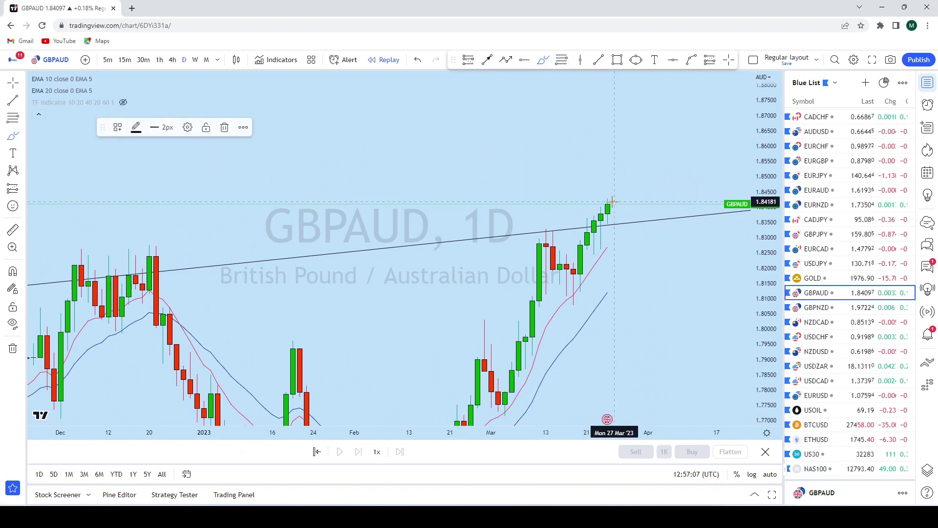
pyautogui.moveTo(615, 229); pyautogui.dragTo(620, 251)
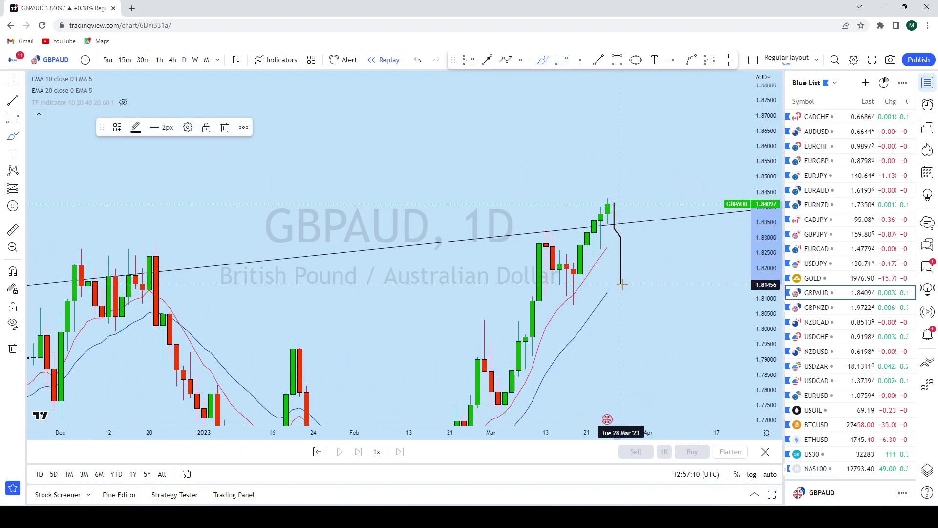
pyautogui.moveTo(633, 282)
pyautogui.mouseDown()
pyautogui.moveTo(653, 262)
pyautogui.moveTo(697, 134)
pyautogui.moveTo(662, 154)
pyautogui.mouseUp()
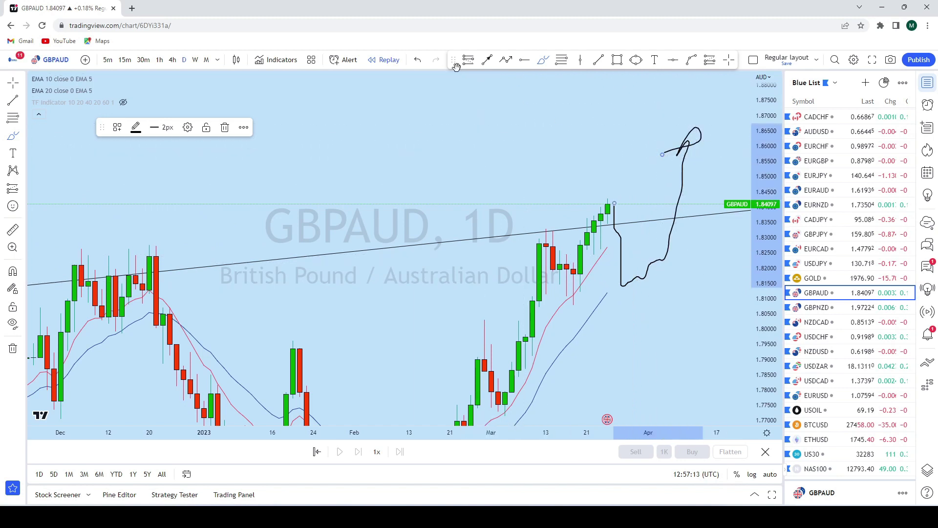
pyautogui.click(418, 59)
# Examine the daily candles along the whole trend line and switch GBPAUD to the 4-hour timeframe.
pyautogui.scroll(-5, 646, 206)
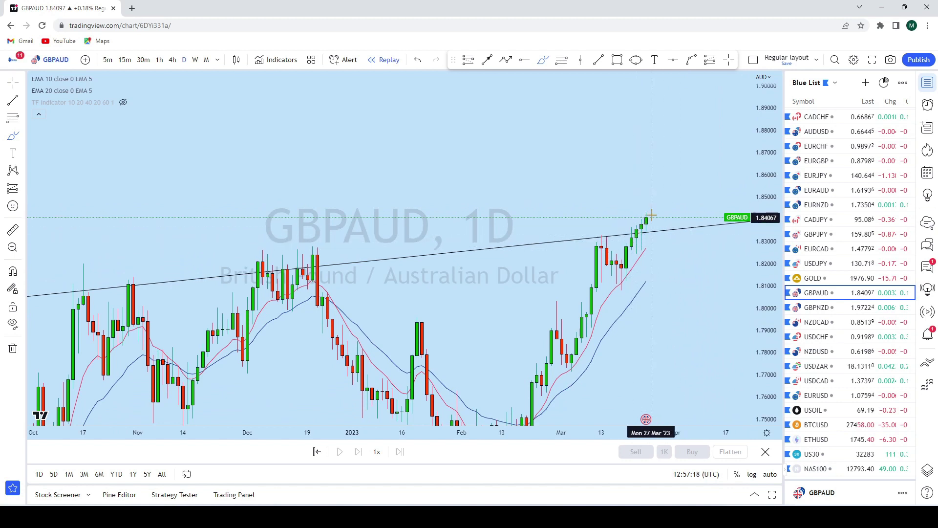
pyautogui.scroll(2, 652, 225)
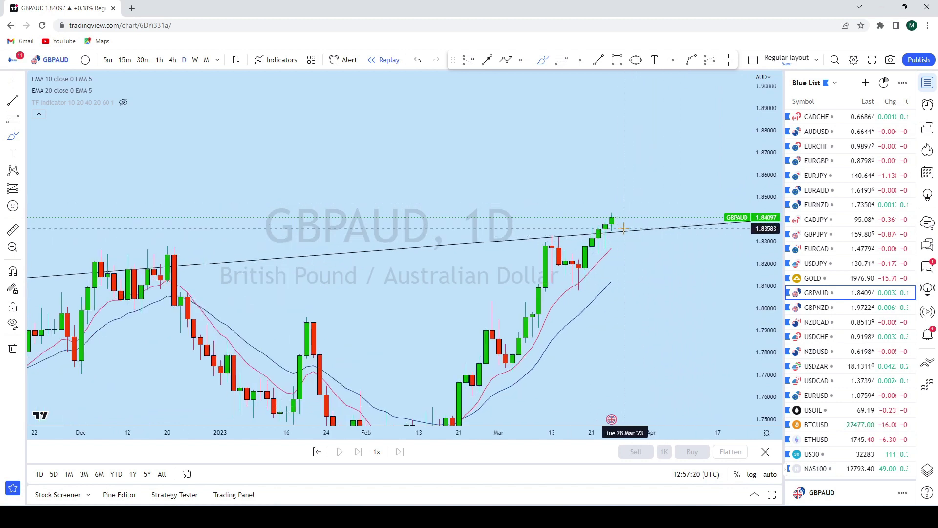
pyautogui.scroll(-4, 635, 210)
pyautogui.scroll(-1, 498, 264)
pyautogui.scroll(-1, 623, 224)
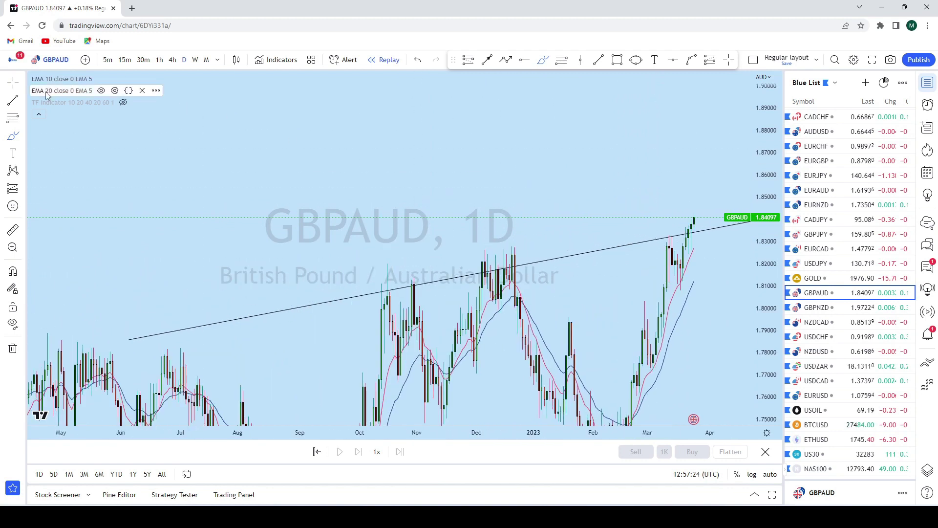
pyautogui.click(172, 59)
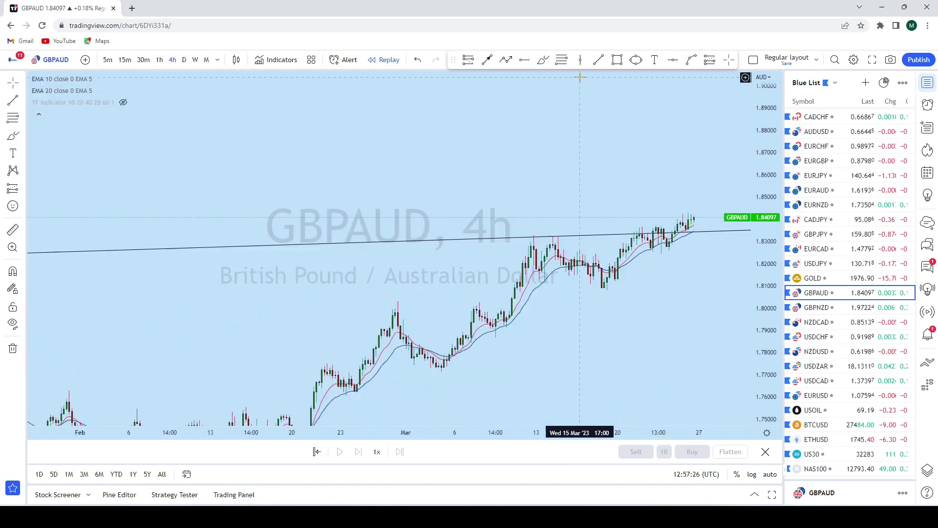
pyautogui.scroll(2, 571, 221)
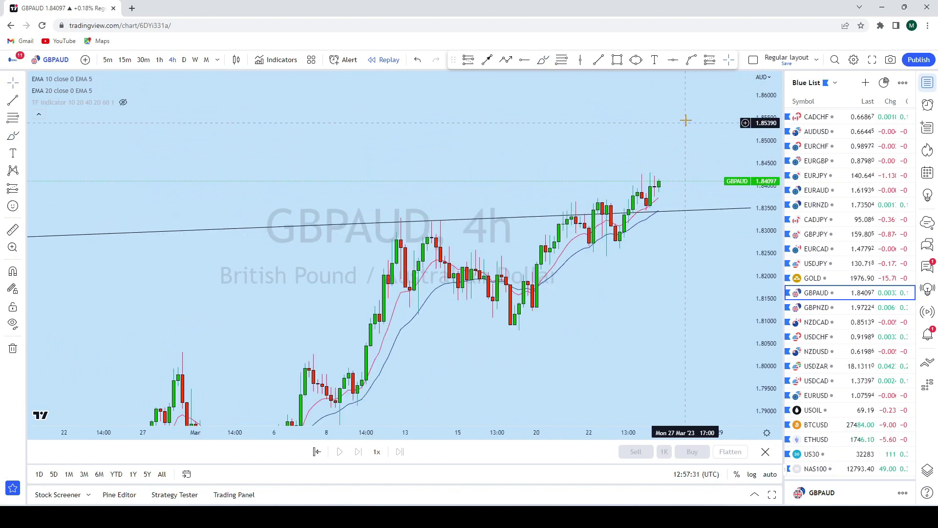
# Brush a path from the last 4-hour candle dipping to about 1.82 and rising to about 1.856, and undo it.
pyautogui.click(543, 60)
pyautogui.moveTo(660, 181)
pyautogui.mouseDown()
pyautogui.moveTo(667, 277)
pyautogui.moveTo(694, 262)
pyautogui.moveTo(722, 122)
pyautogui.moveTo(694, 111)
pyautogui.mouseUp()
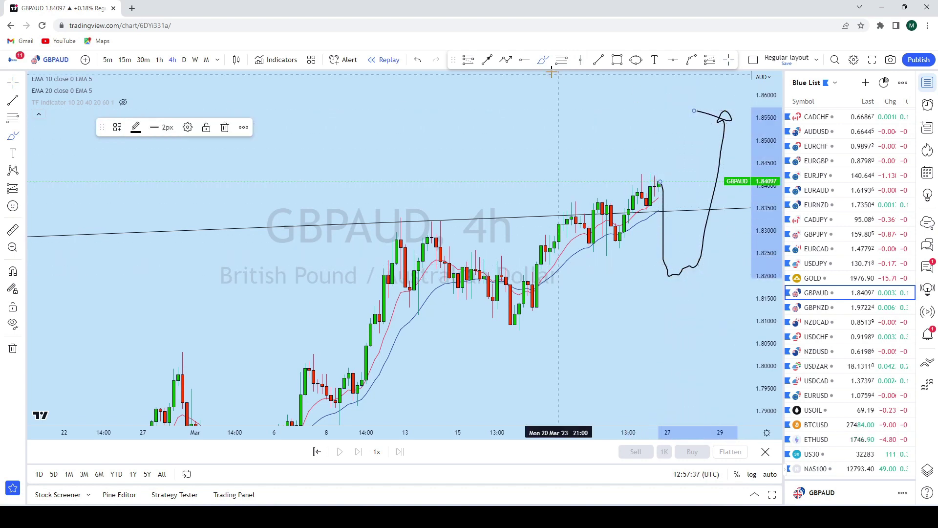
pyautogui.click(417, 59)
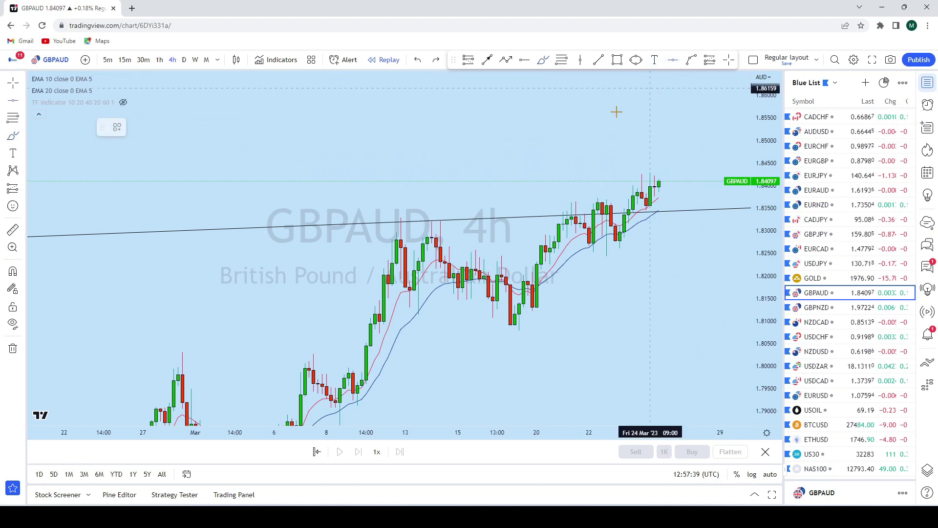
# Add a horizontal line at 1.82022 on the 4-hour GBPAUD chart.
pyautogui.click(337, 274)
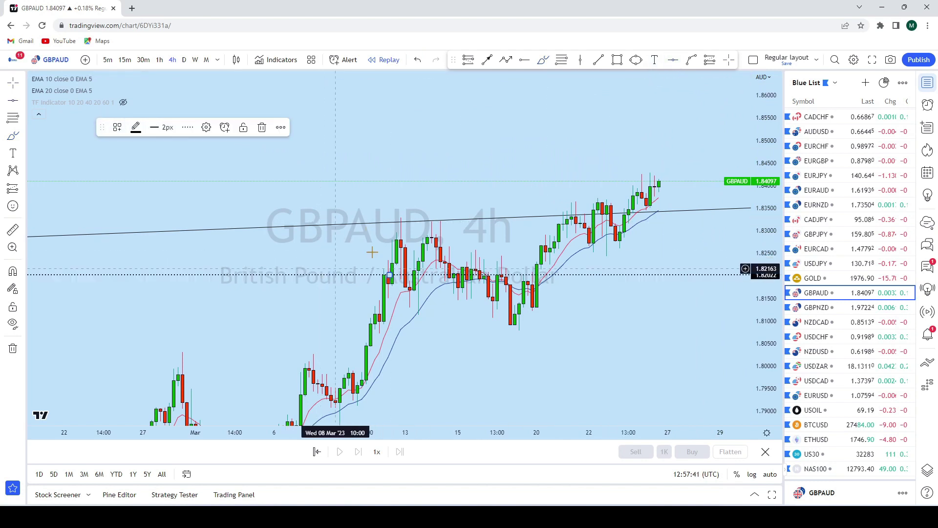
# Brush a circle around the highs near the 1.82022 line and a rising path from it to about 1.86, and undo the strokes.
pyautogui.click(543, 60)
pyautogui.moveTo(514, 268); pyautogui.dragTo(525, 270)
pyautogui.moveTo(708, 270)
pyautogui.mouseDown()
pyautogui.moveTo(701, 268)
pyautogui.moveTo(723, 196)
pyautogui.moveTo(720, 118)
pyautogui.mouseUp()
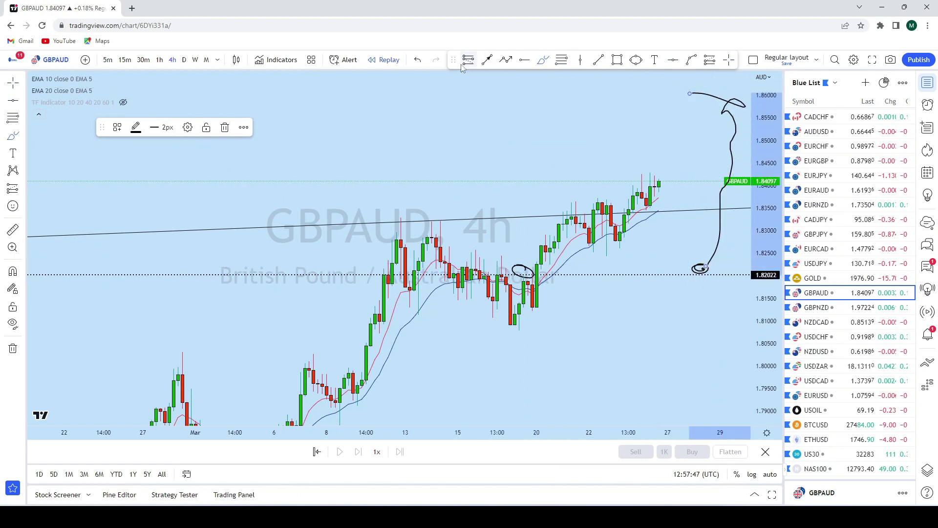
pyautogui.click(418, 59)
# Draw a small ellipse just above the 1.82022 line, a little after the last 4-hour candle.
pyautogui.click(14, 84)
pyautogui.moveTo(624, 143); pyautogui.dragTo(492, 134)
pyautogui.click(636, 60)
pyautogui.click(534, 259)
pyautogui.click(567, 247)
pyautogui.click(574, 257)
pyautogui.moveTo(625, 233); pyautogui.dragTo(567, 297)
# Draw an arrow from the ellipse at 1.82076 up to 1.86820, ending around 3 April 2023.
pyautogui.click(487, 60)
pyautogui.moveTo(488, 327)
pyautogui.mouseDown()
pyautogui.moveTo(589, 146)
pyautogui.moveTo(617, 114)
pyautogui.mouseUp()
pyautogui.scroll(-2, 656, 208)
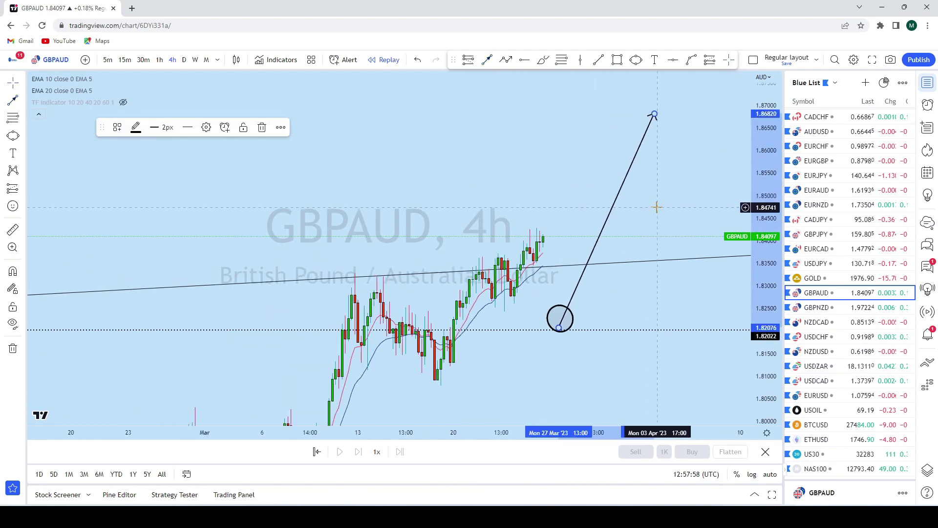
# Open the NZDCAD chart on the monthly timeframe and rescale it to the candles since about 2016.
pyautogui.click(831, 307)
pyautogui.click(838, 322)
pyautogui.click(207, 60)
pyautogui.moveTo(763, 137); pyautogui.dragTo(769, 275)
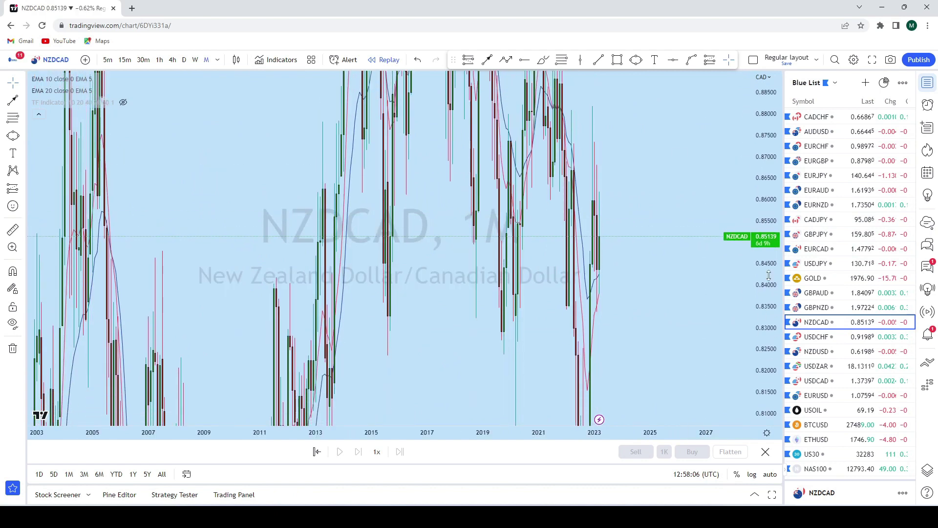
pyautogui.scroll(5, 582, 254)
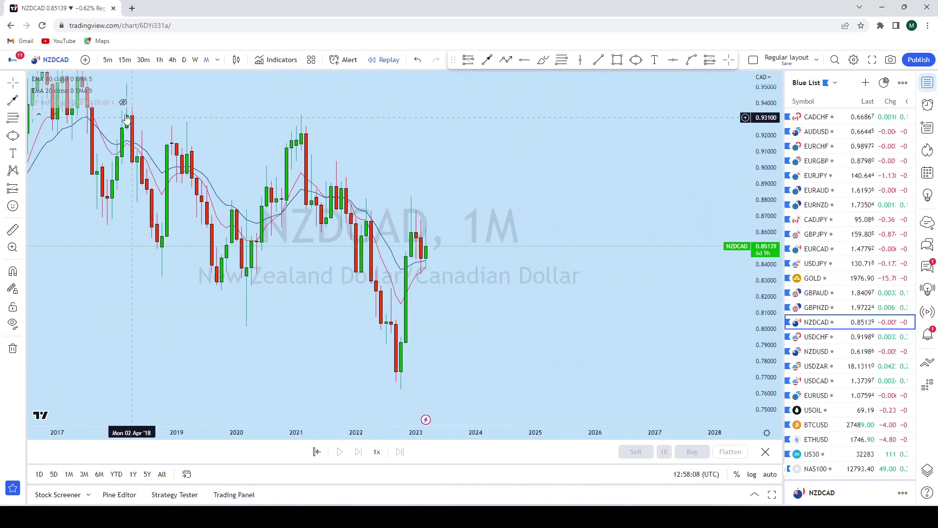
pyautogui.click(12, 87)
pyautogui.moveTo(517, 202); pyautogui.dragTo(719, 178)
pyautogui.scroll(2, 719, 179)
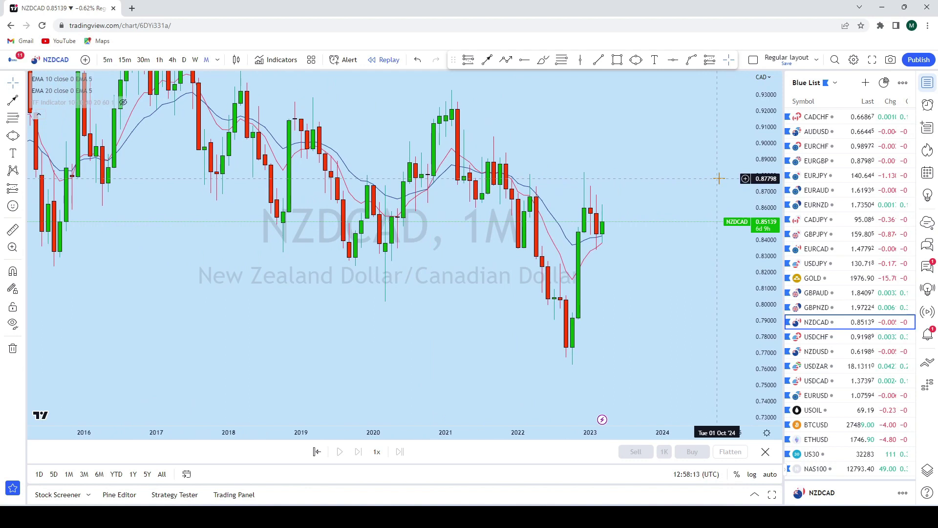
# Draw a descending trend line across the recent NZDCAD monthly highs from 0.89252 in October 2022 to 0.81133 in November 2023.
pyautogui.click(596, 60)
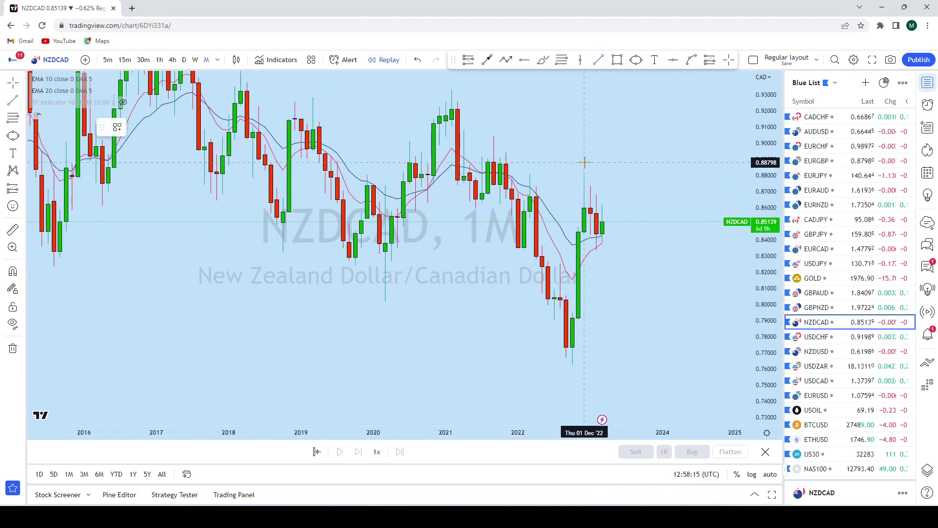
pyautogui.click(579, 161)
pyautogui.click(651, 285)
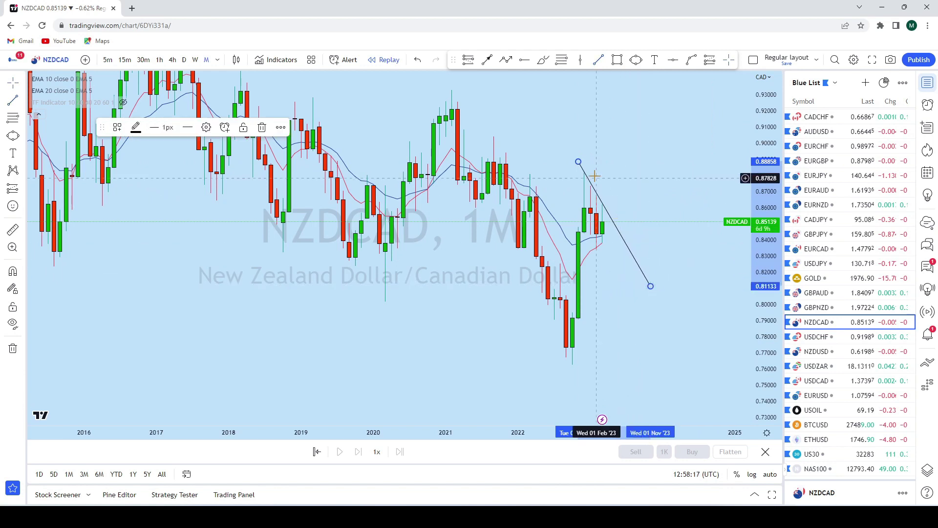
pyautogui.moveTo(578, 162); pyautogui.dragTo(573, 156)
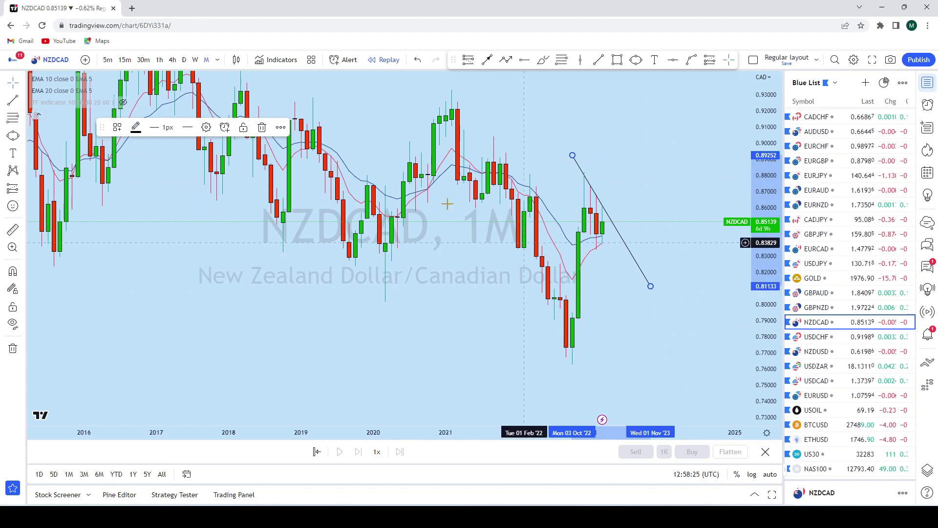
# Switch NZDCAD to the weekly timeframe and rescale the chart to the candles since about mid-2021.
pyautogui.click(195, 59)
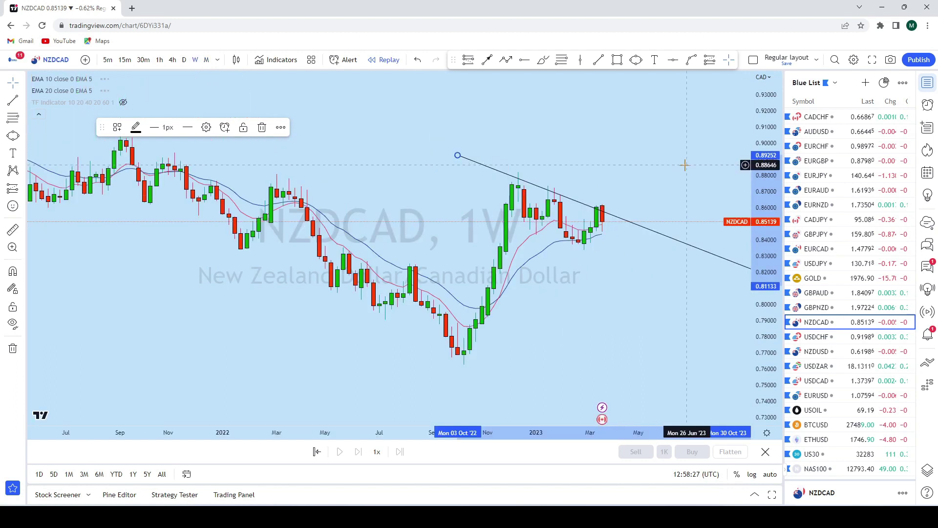
pyautogui.moveTo(773, 282); pyautogui.dragTo(769, 105)
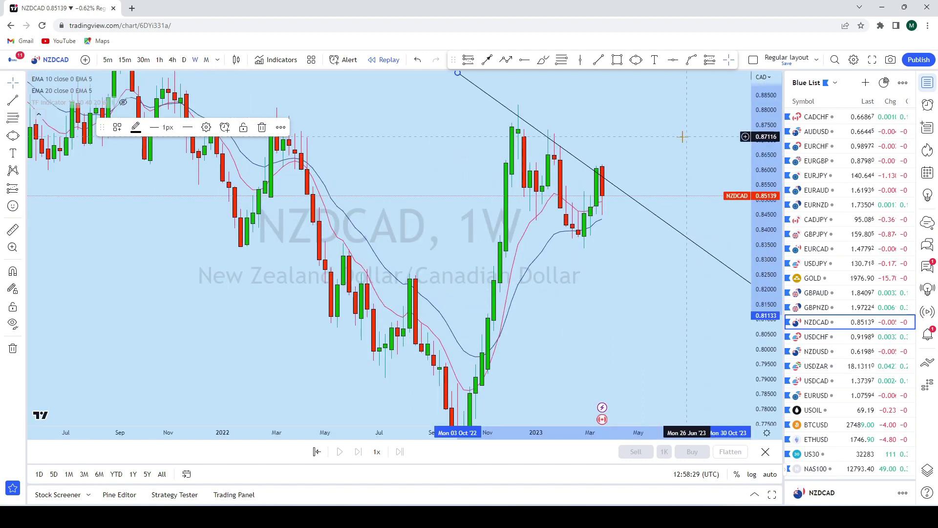
pyautogui.scroll(3, 651, 138)
pyautogui.scroll(-2, 567, 139)
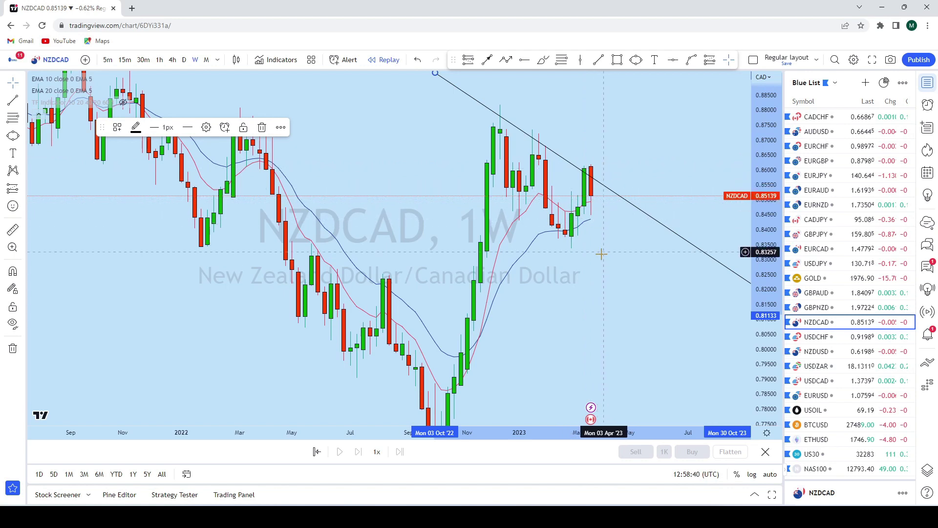
pyautogui.scroll(-2, 643, 206)
pyautogui.scroll(2, 641, 215)
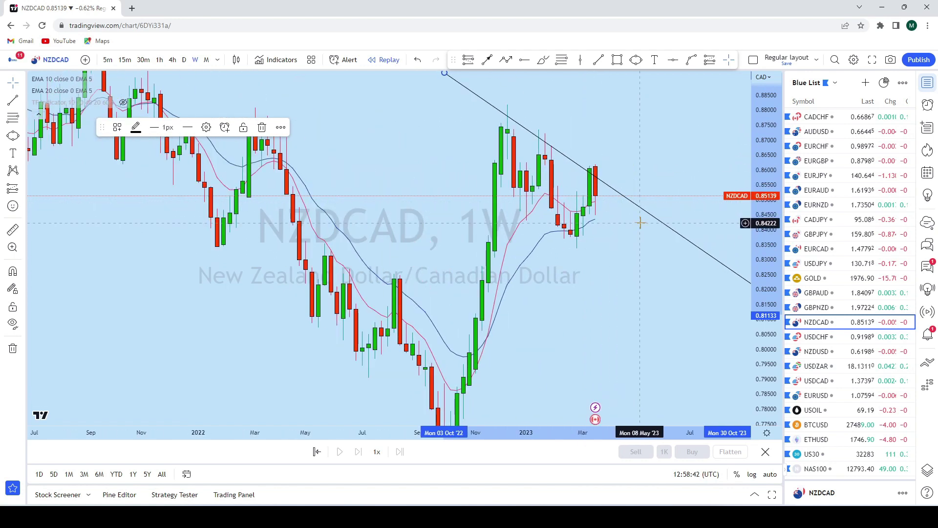
# Brush a falling path from beside the last weekly candle down to about 0.80, and undo it.
pyautogui.click(543, 59)
pyautogui.moveTo(605, 194); pyautogui.dragTo(608, 342)
pyautogui.hotkey('ctrl', 'z')
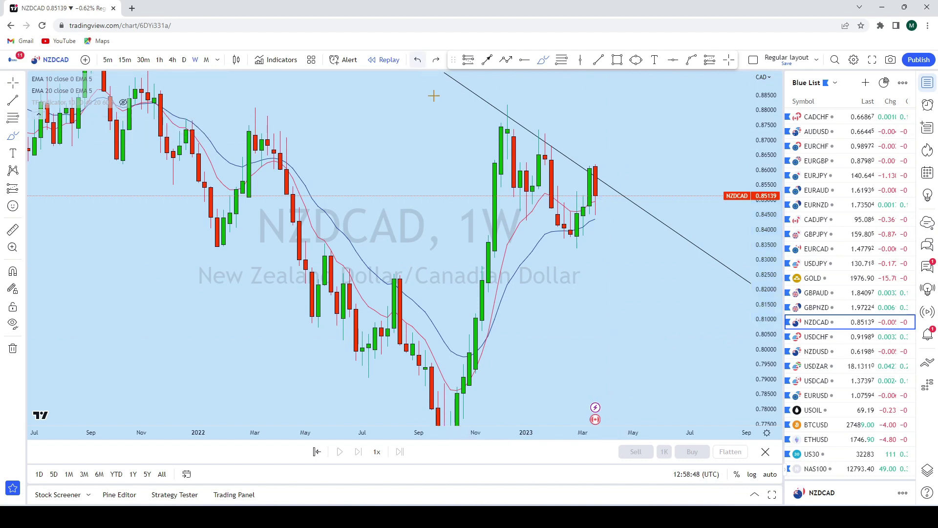
# Switch NZDCAD to the daily timeframe and enlarge the candles since December 2022.
pyautogui.scroll(-3, 635, 230)
pyautogui.scroll(3, 615, 220)
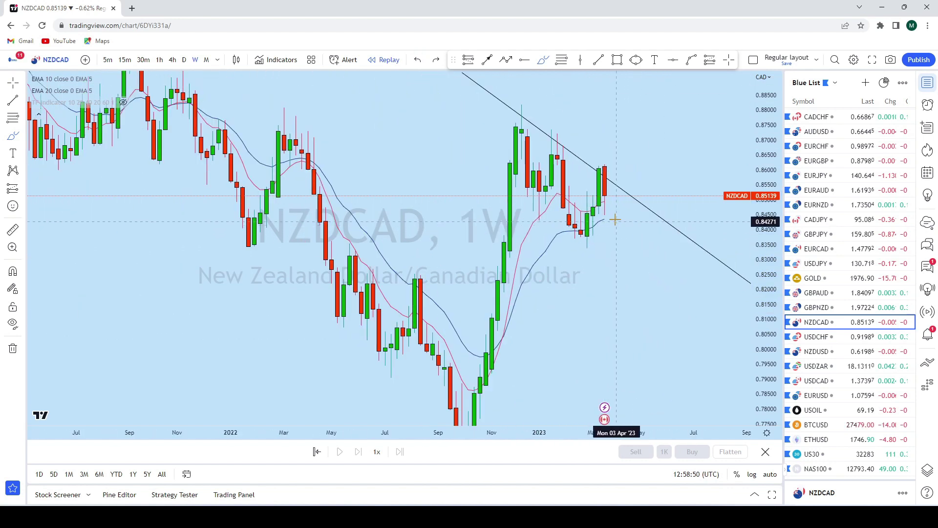
pyautogui.scroll(2, 615, 220)
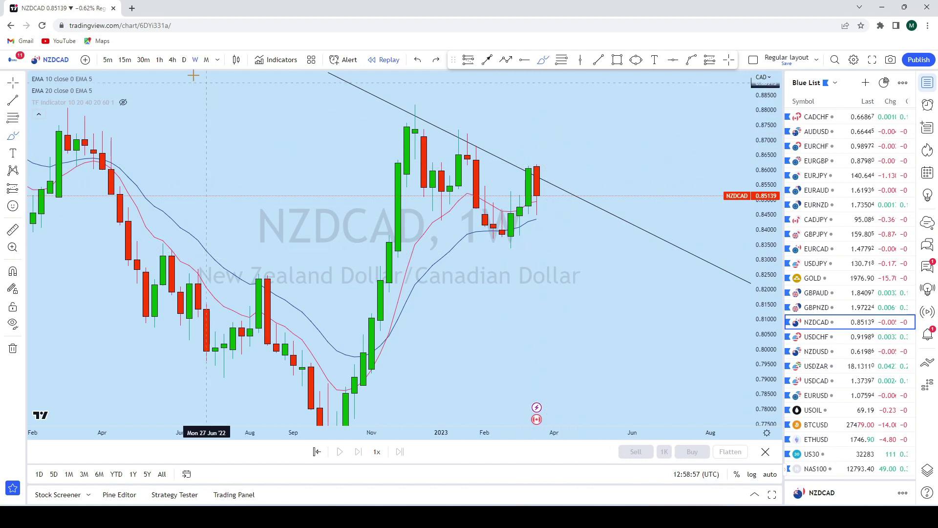
pyautogui.click(184, 60)
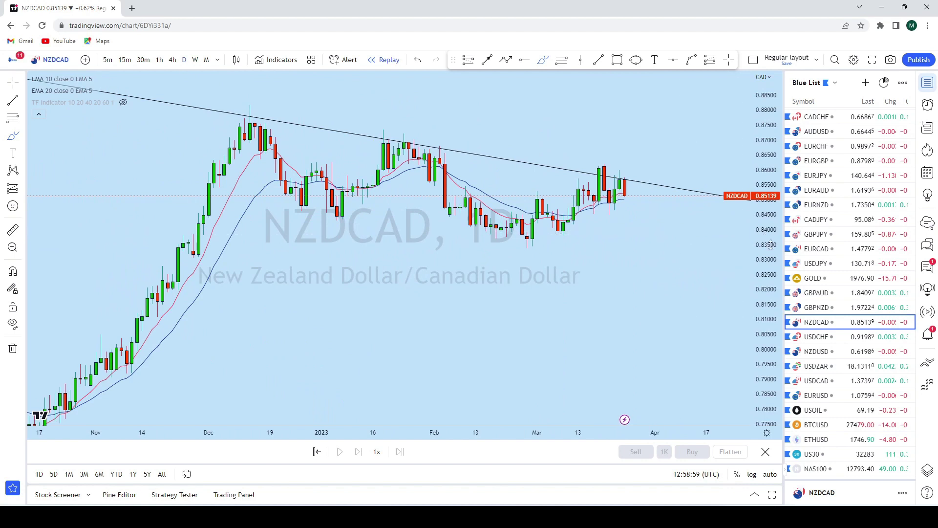
pyautogui.moveTo(767, 247); pyautogui.dragTo(749, 135)
pyautogui.scroll(2, 748, 135)
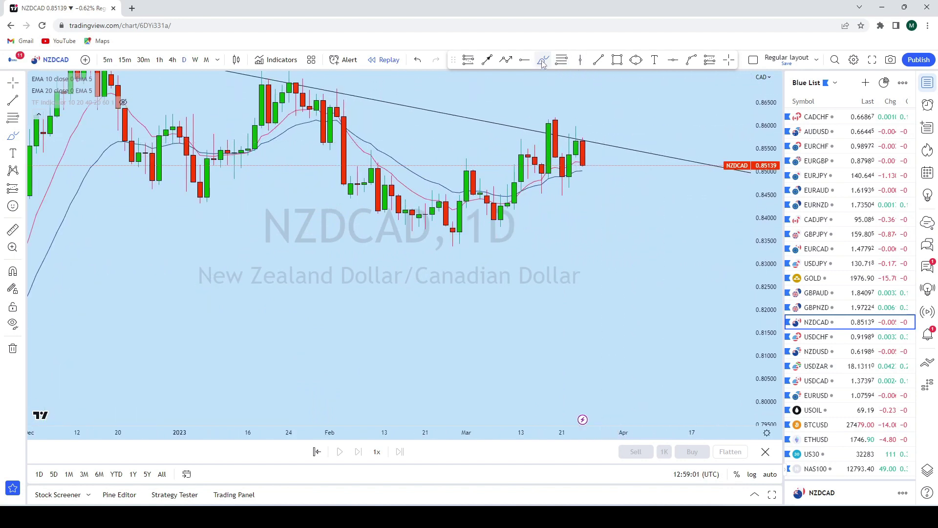
# Brush arcs over the three mid-to-late March highs and a falling path, and undo all but the arc over the latest high.
pyautogui.moveTo(569, 136); pyautogui.dragTo(597, 137)
pyautogui.moveTo(536, 124); pyautogui.dragTo(568, 125)
pyautogui.moveTo(515, 145); pyautogui.dragTo(545, 137)
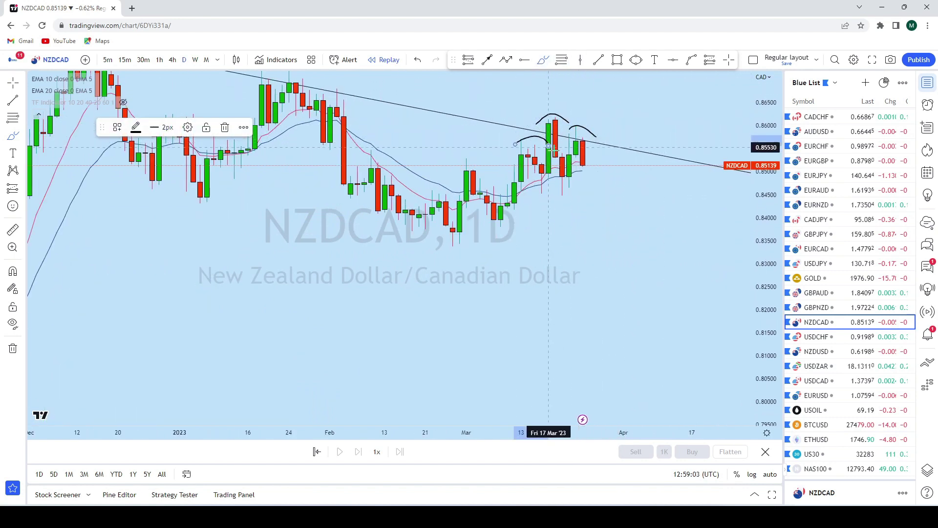
pyautogui.moveTo(592, 163)
pyautogui.mouseDown()
pyautogui.moveTo(607, 191)
pyautogui.moveTo(610, 281)
pyautogui.moveTo(651, 307)
pyautogui.mouseUp()
pyautogui.click(417, 60)
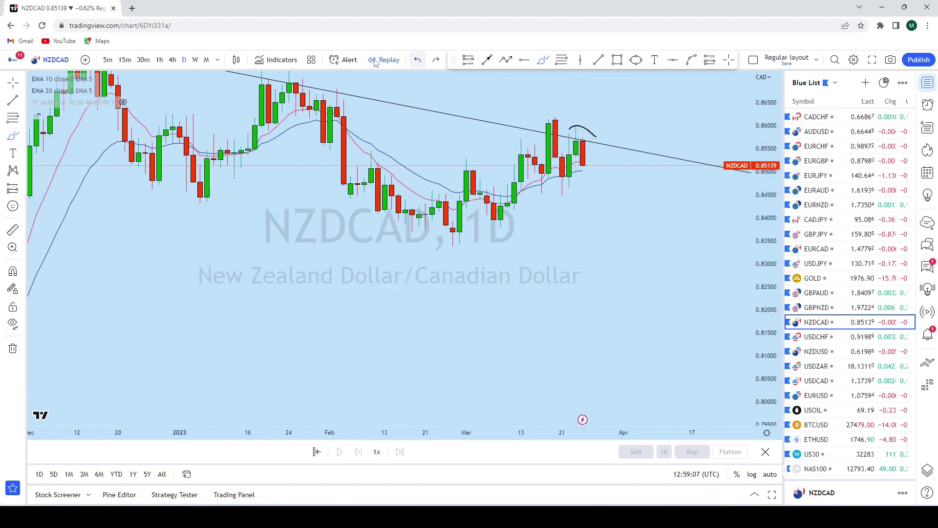
# Switch NZDCAD to the 4-hour timeframe and rescale the chart to the candles since about 8 March.
pyautogui.click(174, 60)
pyautogui.click(10, 83)
pyautogui.moveTo(583, 190); pyautogui.dragTo(575, 263)
pyautogui.moveTo(769, 364); pyautogui.dragTo(767, 108)
pyautogui.scroll(-4, 619, 203)
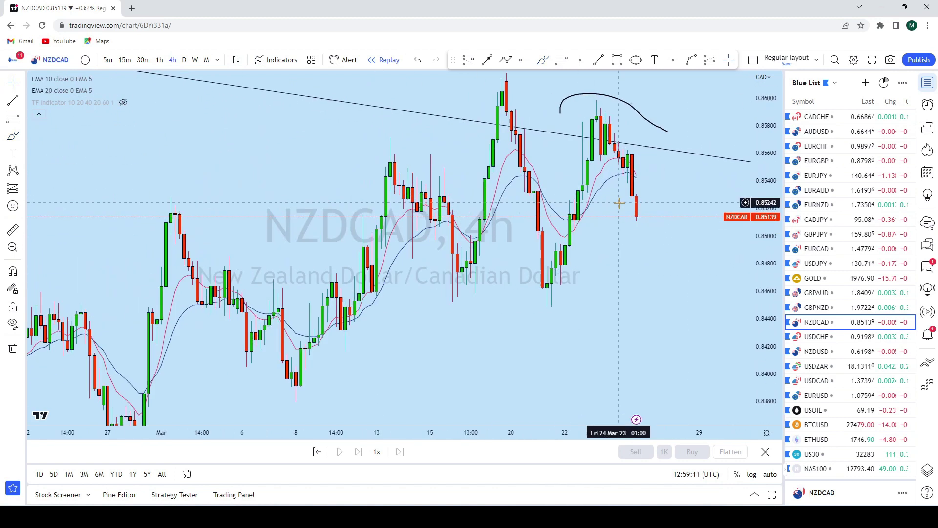
pyautogui.scroll(2, 636, 205)
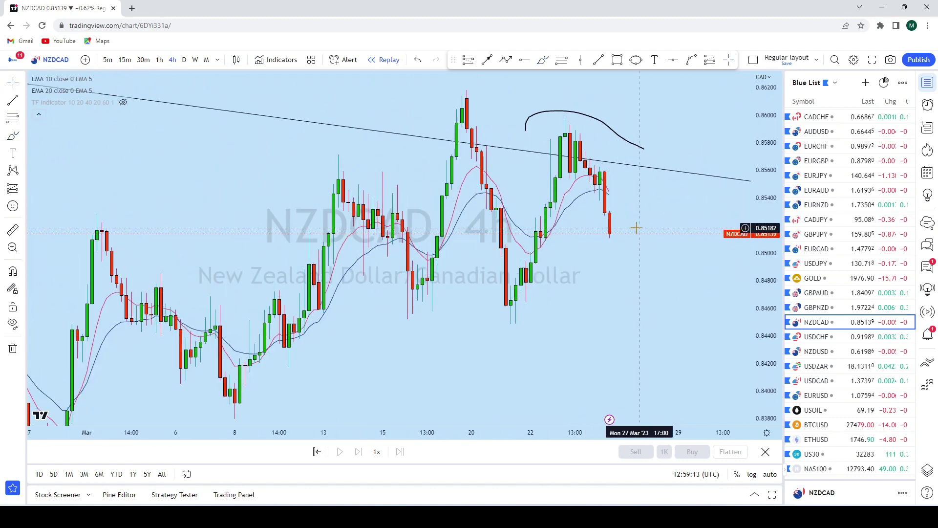
pyautogui.scroll(1, 636, 228)
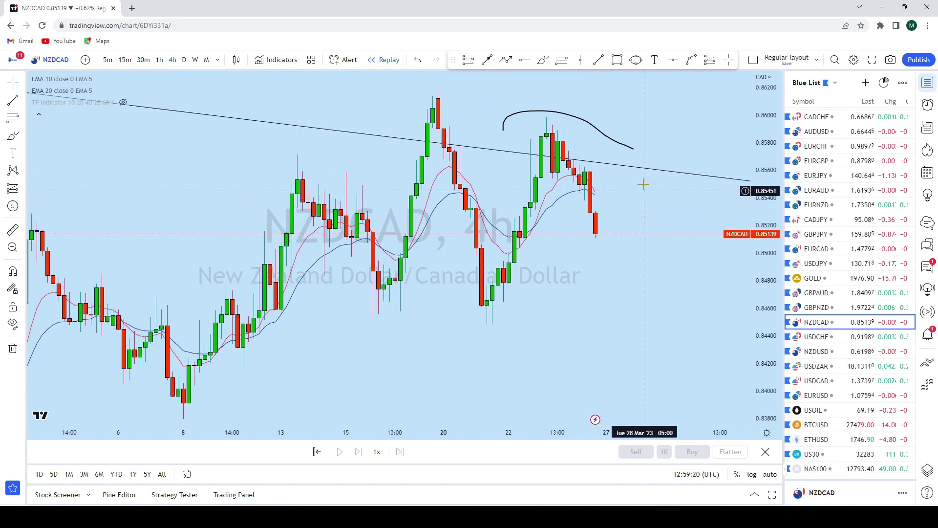
pyautogui.scroll(2, 631, 146)
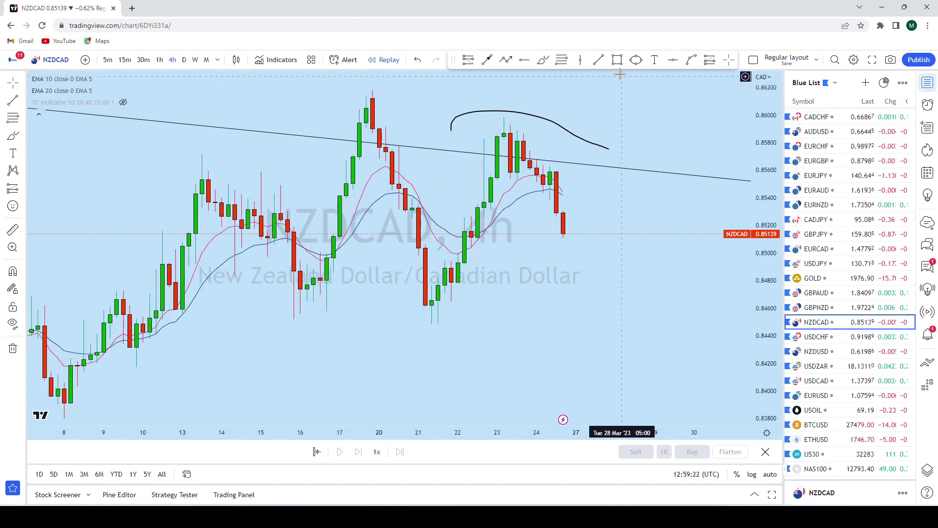
# Brush short vertical and horizontal strokes just after the last 4-hour candle near 0.85, and undo them.
pyautogui.click(542, 60)
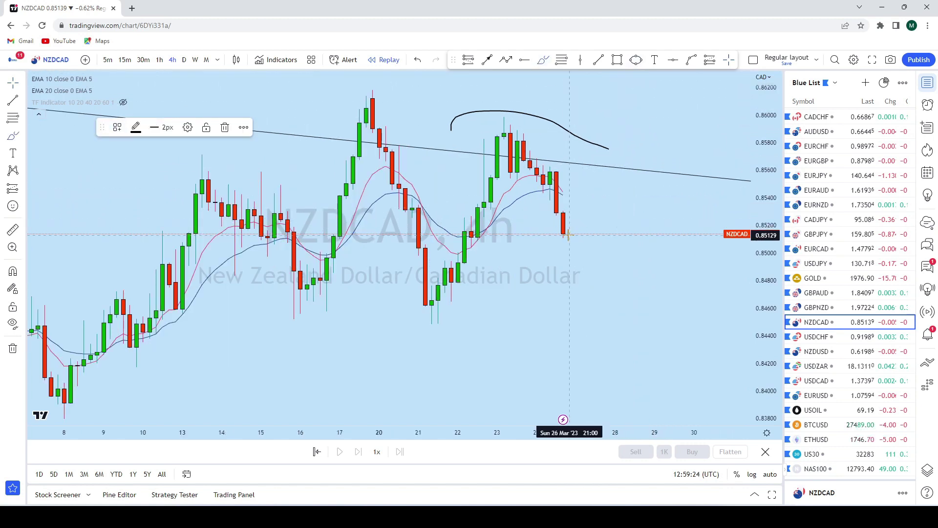
pyautogui.moveTo(577, 228)
pyautogui.mouseDown()
pyautogui.moveTo(589, 208)
pyautogui.moveTo(576, 253)
pyautogui.moveTo(572, 245)
pyautogui.moveTo(583, 246)
pyautogui.mouseUp()
pyautogui.click(418, 59)
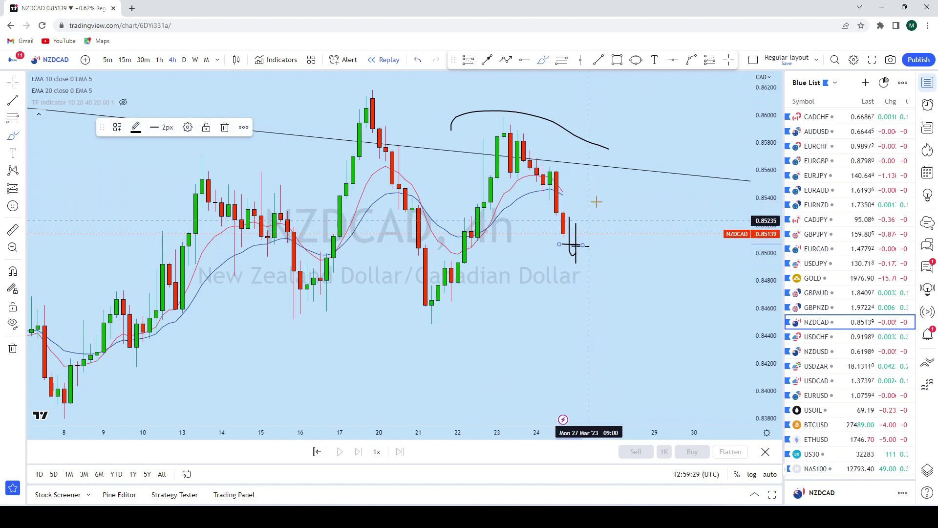
pyautogui.click(418, 59)
# Draw a small tilted ellipse immediately after the last 4-hour candle, between about 0.851 and 0.853.
pyautogui.click(639, 63)
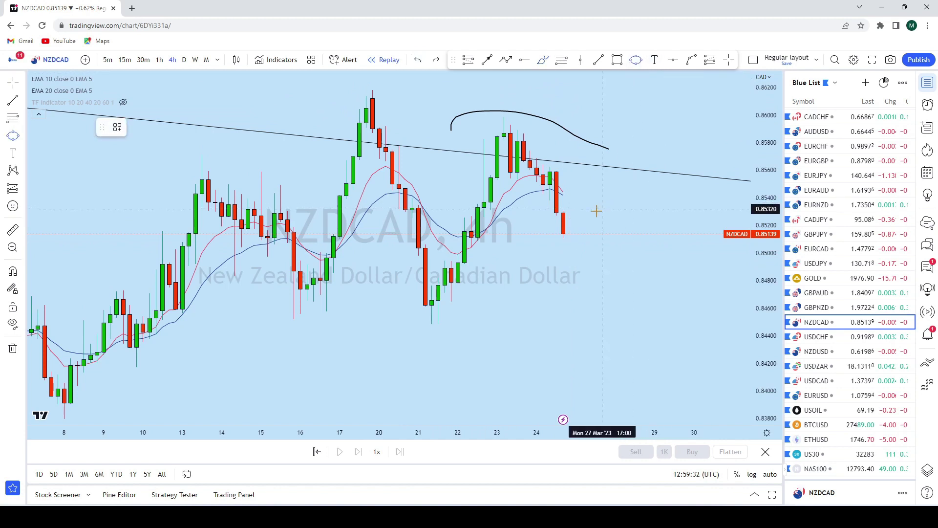
pyautogui.click(567, 231)
pyautogui.click(590, 207)
pyautogui.click(596, 215)
# Draw an arrow from the ellipse at 0.85284 down to 0.84098, ending on 28 March 2023.
pyautogui.moveTo(659, 215); pyautogui.dragTo(596, 163)
pyautogui.scroll(-3, 597, 163)
pyautogui.click(487, 60)
pyautogui.click(599, 162)
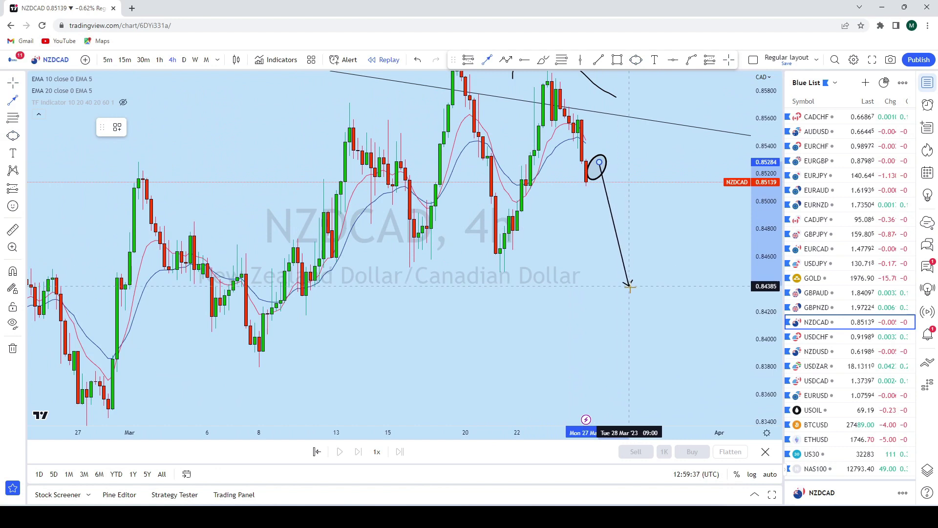
pyautogui.click(629, 325)
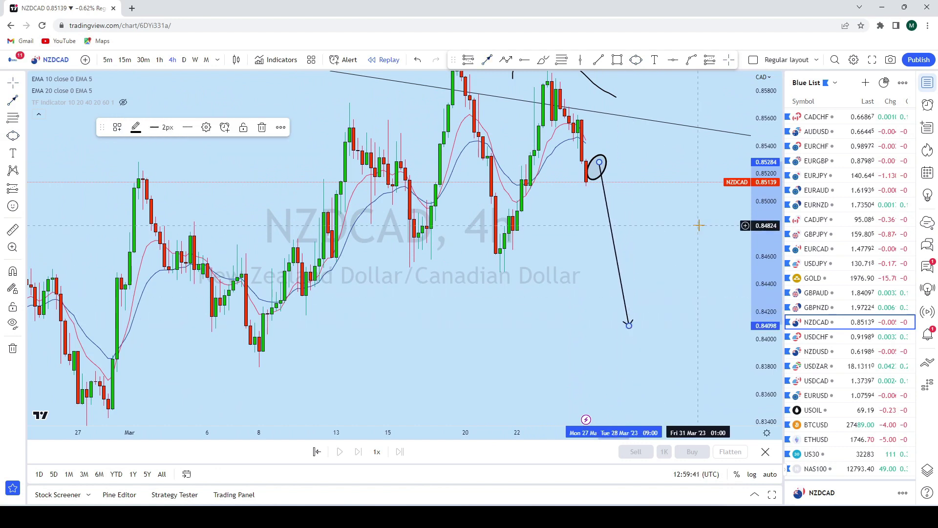
# Open the USDCHF chart on the monthly timeframe and rescale it to the candles since about 2014.
pyautogui.press('Down')
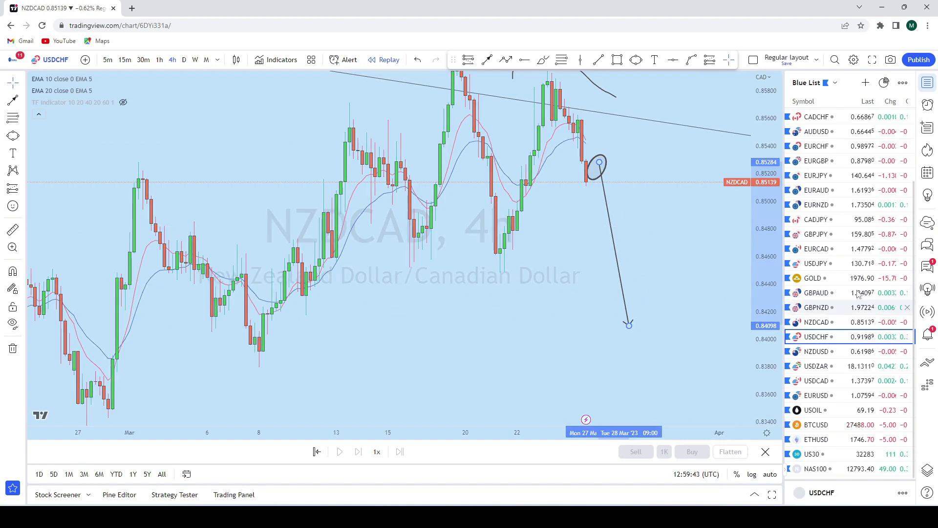
pyautogui.click(14, 84)
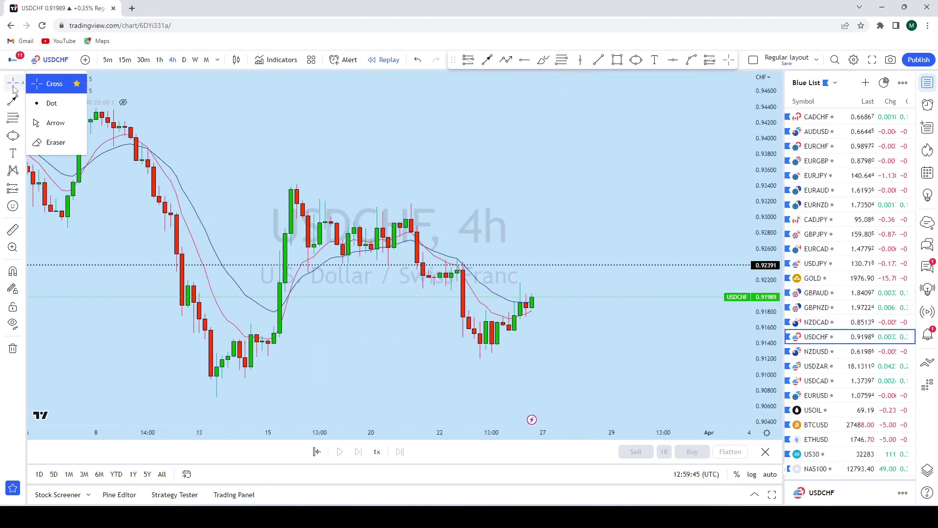
pyautogui.moveTo(481, 169); pyautogui.dragTo(402, 127)
pyautogui.click(206, 60)
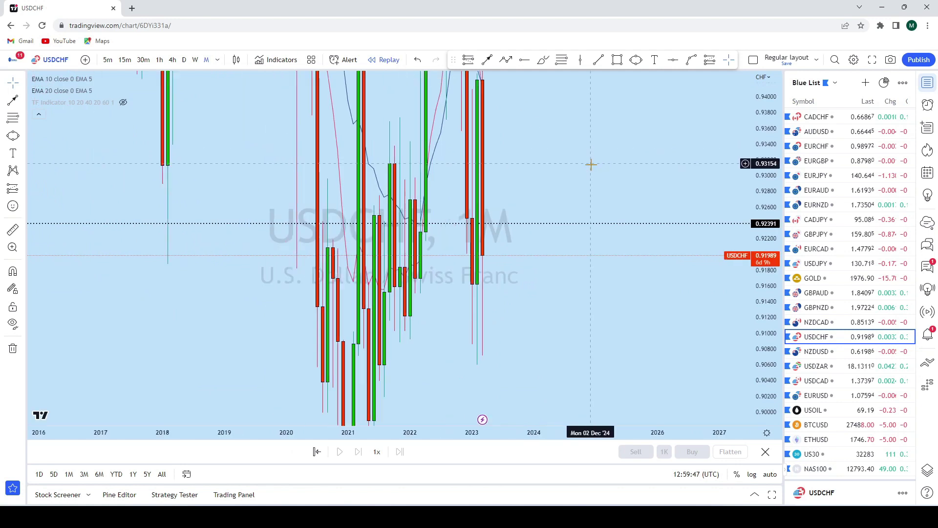
pyautogui.scroll(5, 660, 245)
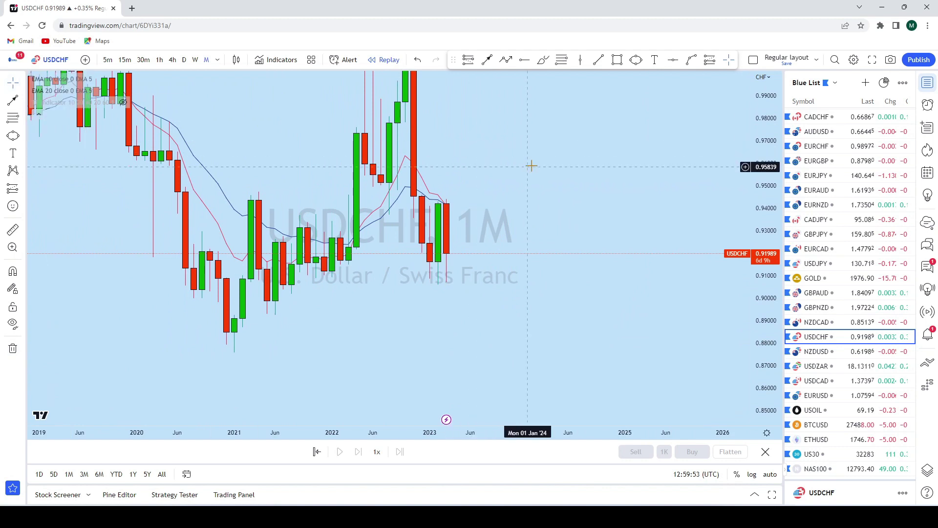
pyautogui.moveTo(529, 163); pyautogui.dragTo(680, 153)
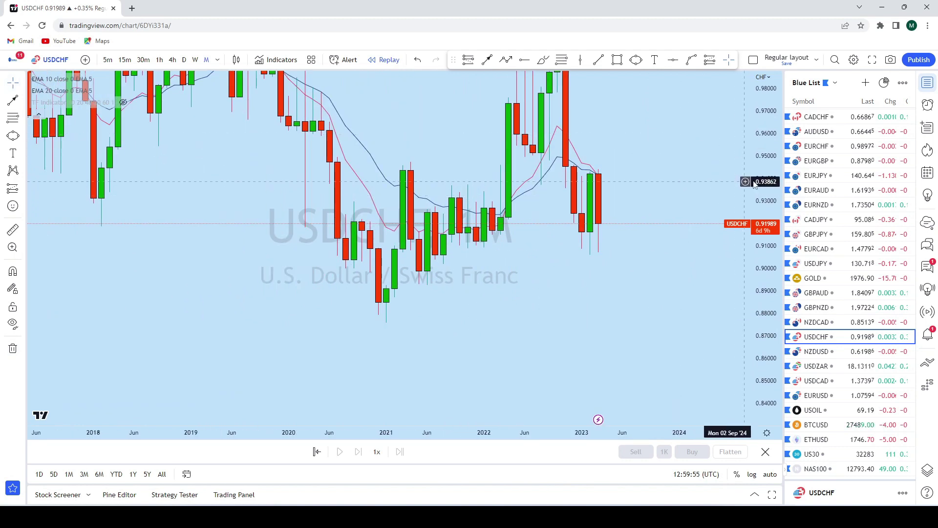
pyautogui.scroll(-5, 694, 186)
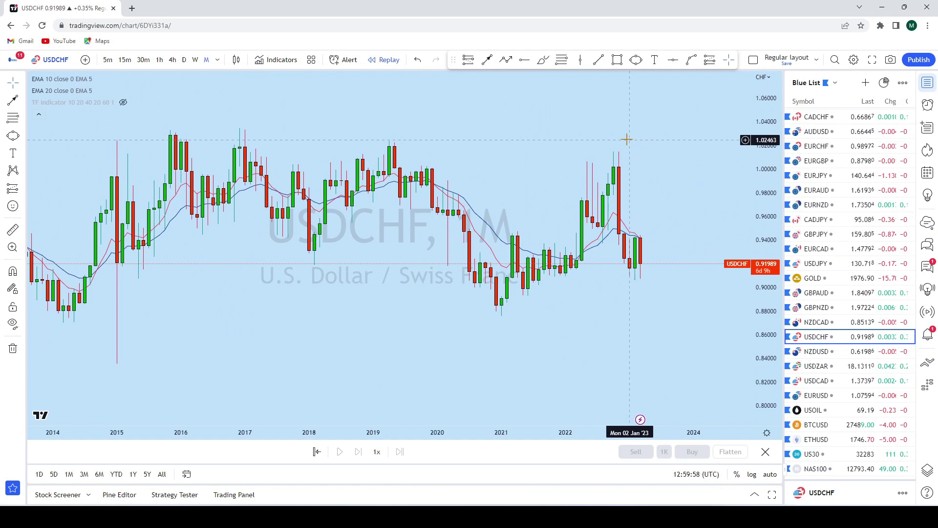
# Brush a falling zigzag path from the late-2022 high near 1.02 down to about 0.82, and undo it.
pyautogui.click(544, 61)
pyautogui.moveTo(619, 164)
pyautogui.mouseDown()
pyautogui.moveTo(629, 254)
pyautogui.moveTo(639, 237)
pyautogui.moveTo(674, 379)
pyautogui.mouseUp()
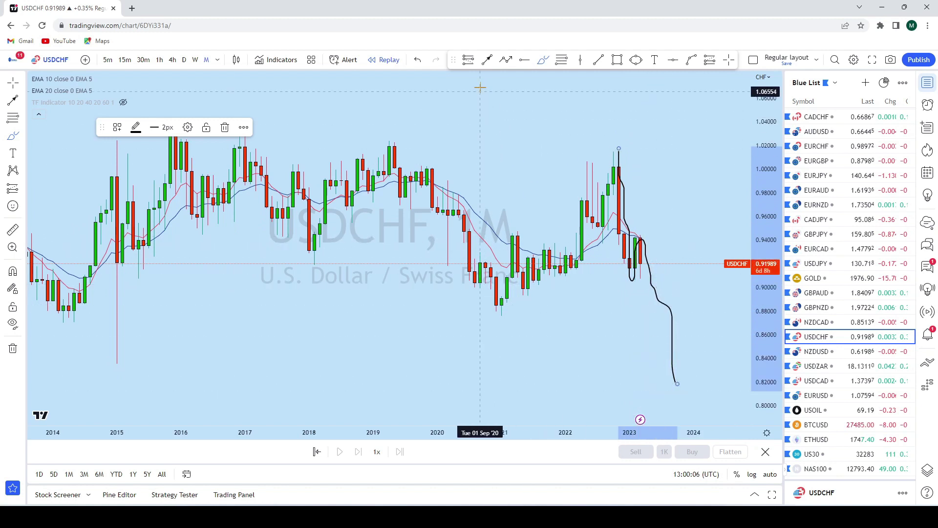
pyautogui.hotkey('ctrl', 'z')
# Switch USDCHF to the weekly timeframe and enlarge the candles since mid-2021.
pyautogui.click(195, 60)
pyautogui.scroll(5, 653, 228)
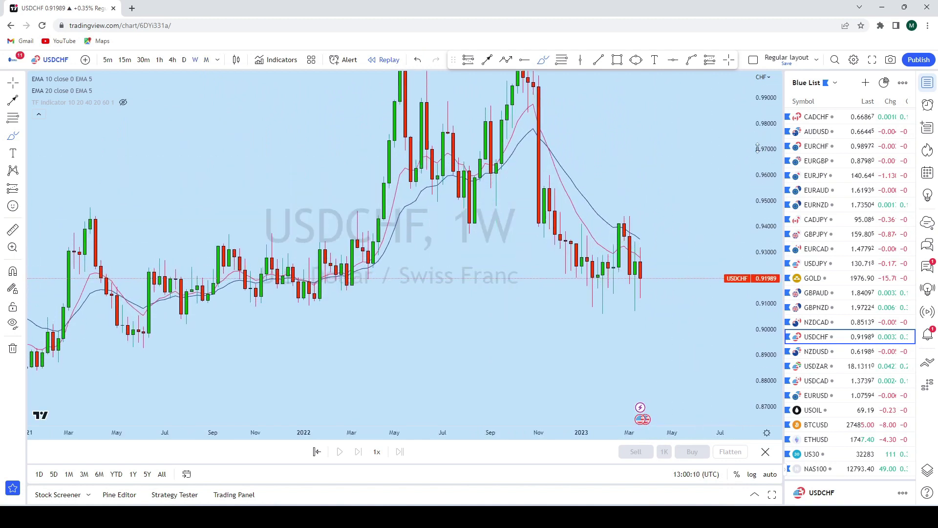
pyautogui.scroll(-2, 645, 237)
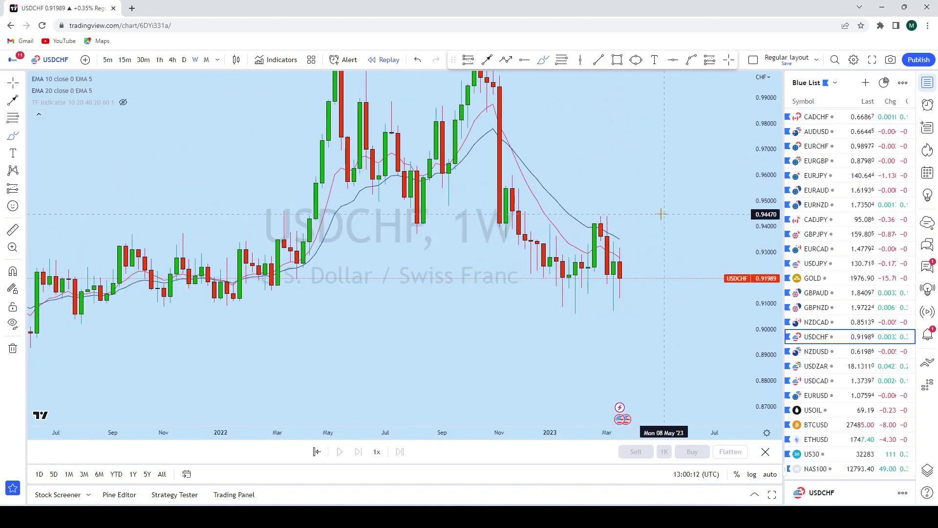
# Brush an arc above and a line beneath the latest weekly candles, plus a falling path to about 0.90, and undo the strokes.
pyautogui.moveTo(616, 245)
pyautogui.mouseDown()
pyautogui.moveTo(632, 256)
pyautogui.moveTo(626, 245)
pyautogui.mouseUp()
pyautogui.moveTo(589, 294); pyautogui.dragTo(632, 295)
pyautogui.click(416, 61)
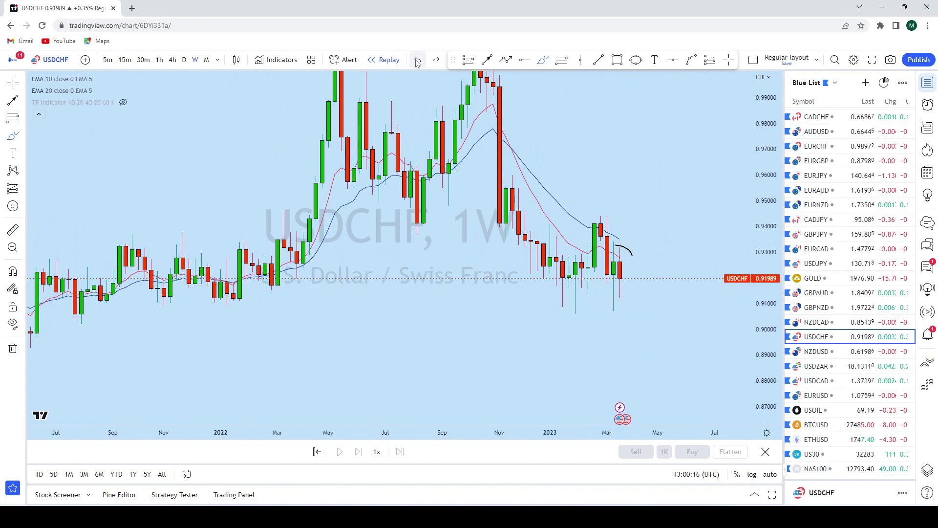
pyautogui.click(419, 62)
pyautogui.moveTo(621, 278)
pyautogui.mouseDown()
pyautogui.moveTo(629, 272)
pyautogui.moveTo(651, 320)
pyautogui.moveTo(671, 329)
pyautogui.mouseUp()
pyautogui.click(419, 61)
# Switch USDCHF to the daily timeframe and rescale the chart to the candles since about November 2022.
pyautogui.click(184, 60)
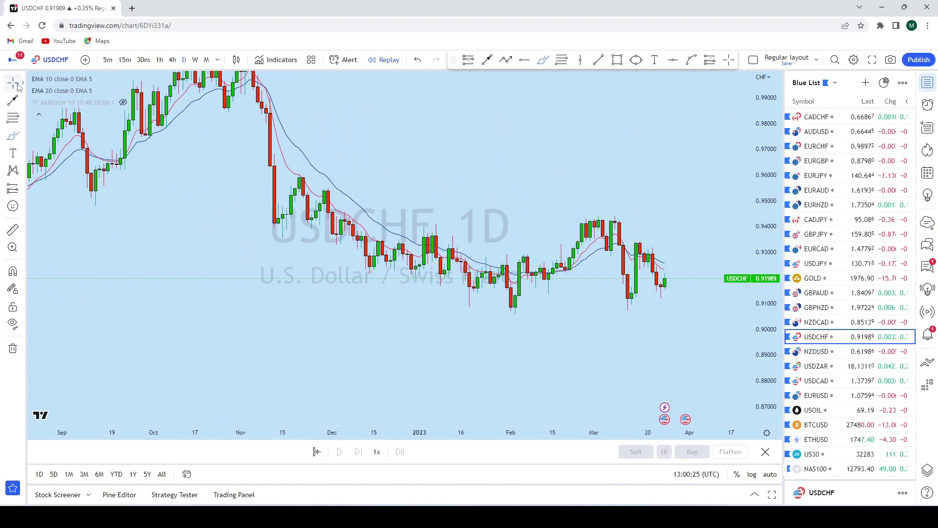
pyautogui.moveTo(636, 164); pyautogui.dragTo(605, 151)
pyautogui.scroll(4, 604, 150)
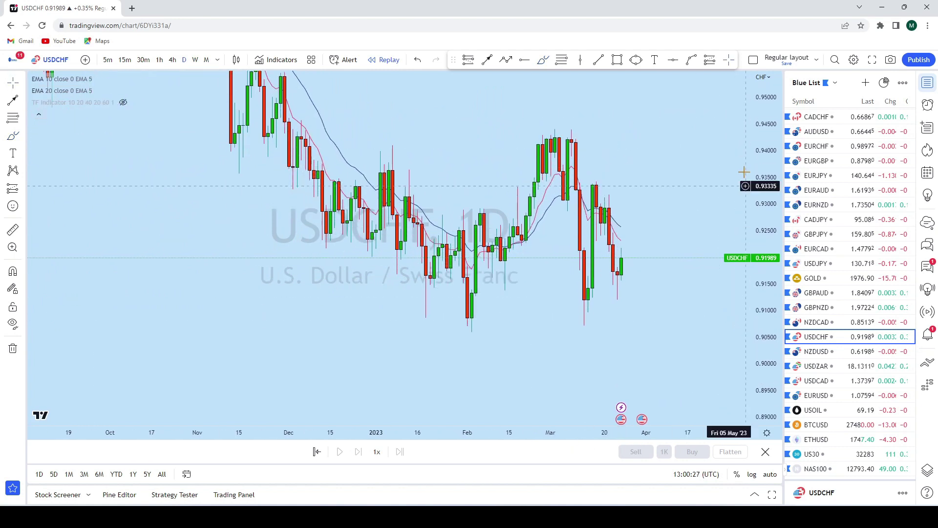
# Brush zigzag strokes over the daily March 2023 swings, from about 0.945 down to 0.91 and through the lower highs, and undo them.
pyautogui.scroll(-3, 607, 132)
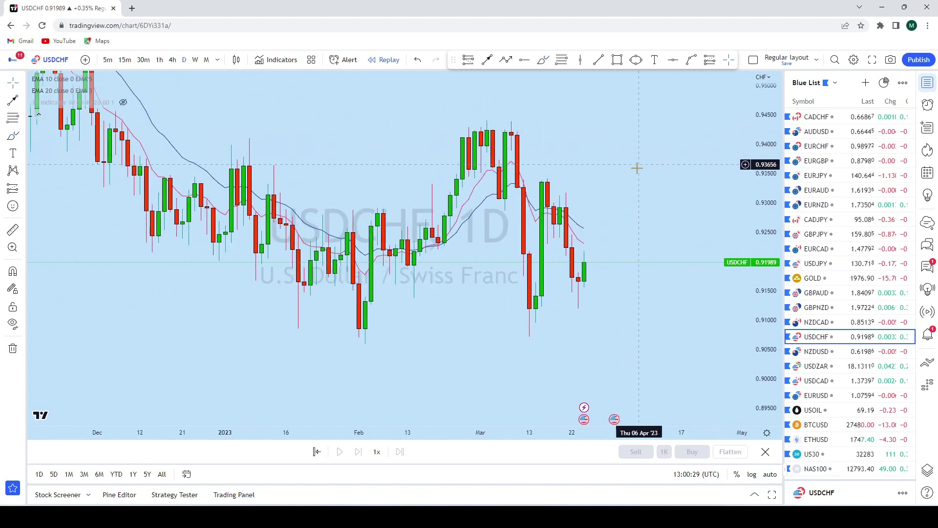
pyautogui.scroll(3, 702, 241)
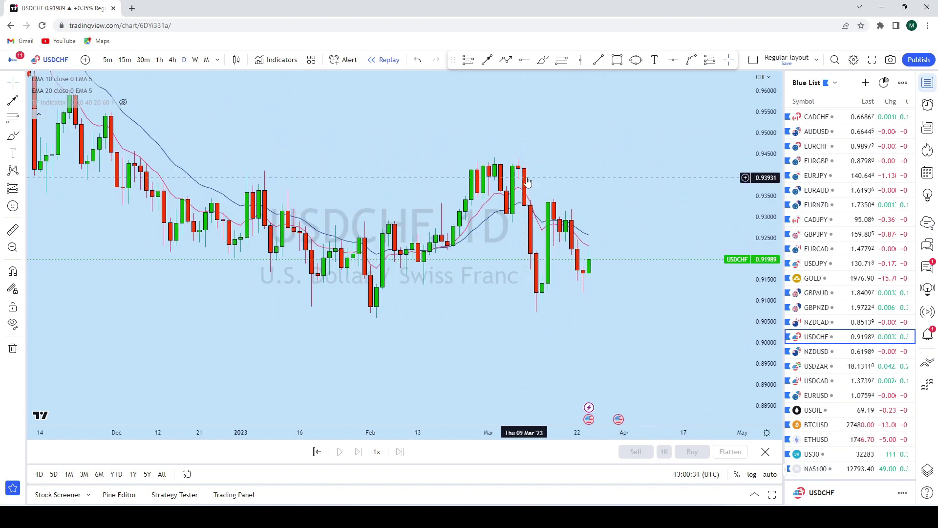
pyautogui.scroll(2, 613, 211)
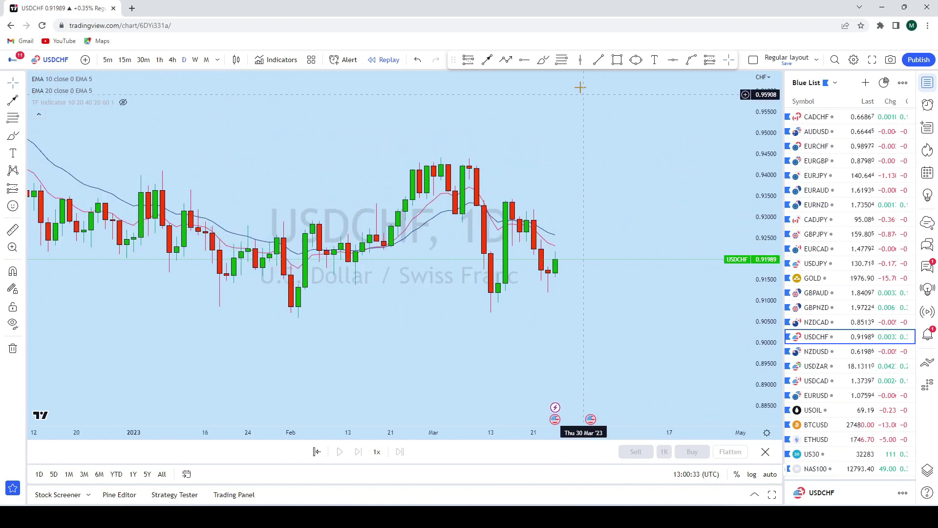
pyautogui.click(543, 61)
pyautogui.moveTo(469, 157); pyautogui.dragTo(499, 303)
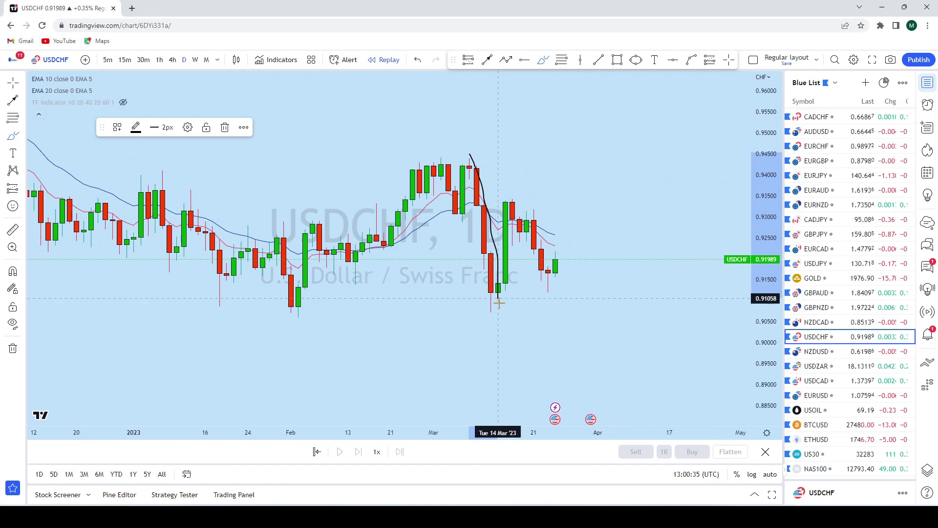
pyautogui.moveTo(498, 234)
pyautogui.mouseDown()
pyautogui.moveTo(502, 193)
pyautogui.moveTo(534, 211)
pyautogui.mouseUp()
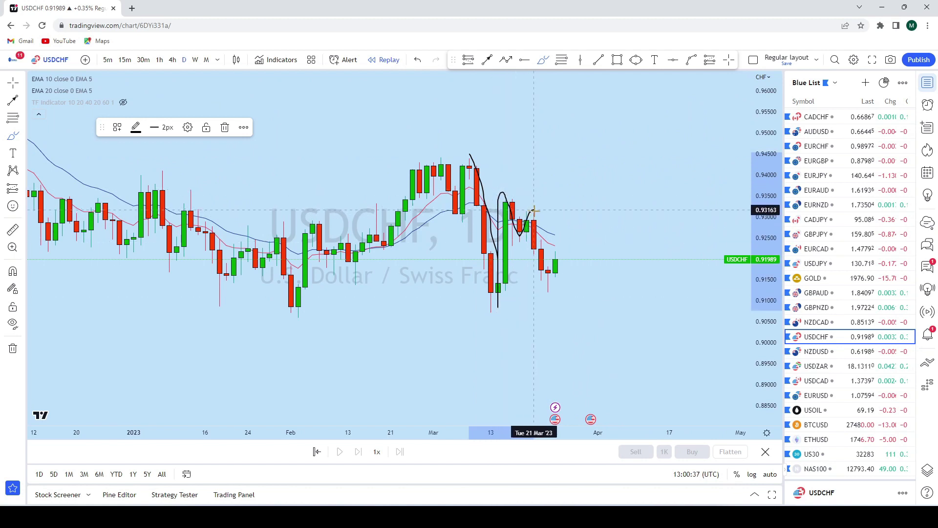
pyautogui.hotkey('ctrl', 'z')
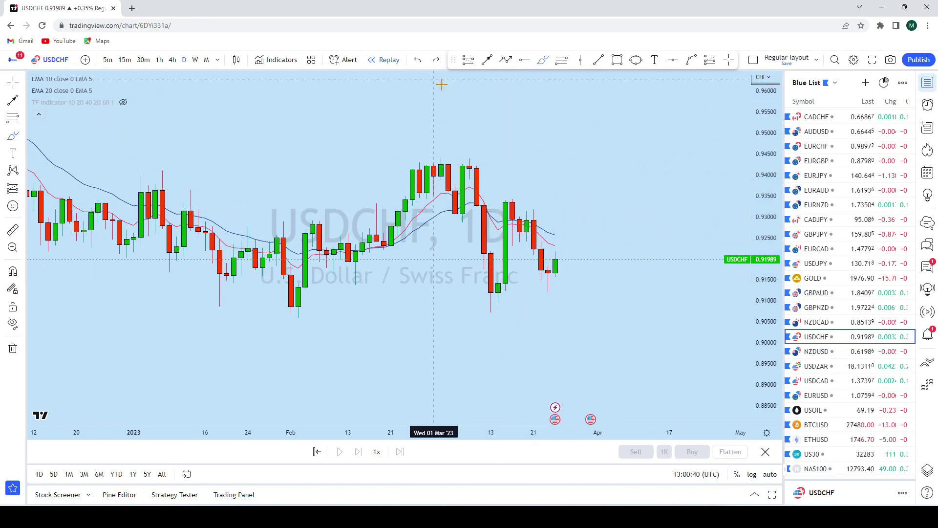
pyautogui.moveTo(506, 223)
pyautogui.mouseDown()
pyautogui.moveTo(506, 243)
pyautogui.moveTo(527, 221)
pyautogui.moveTo(544, 293)
pyautogui.moveTo(555, 239)
pyautogui.mouseUp()
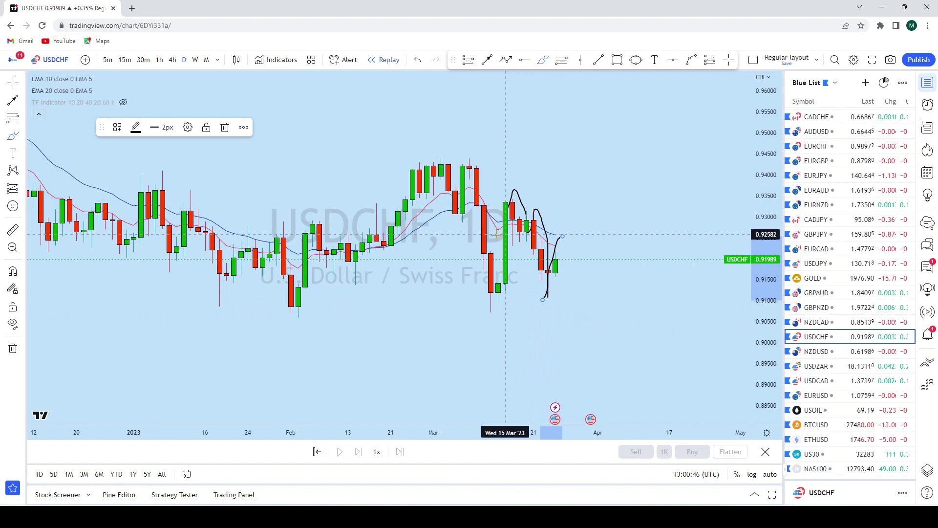
pyautogui.click(418, 60)
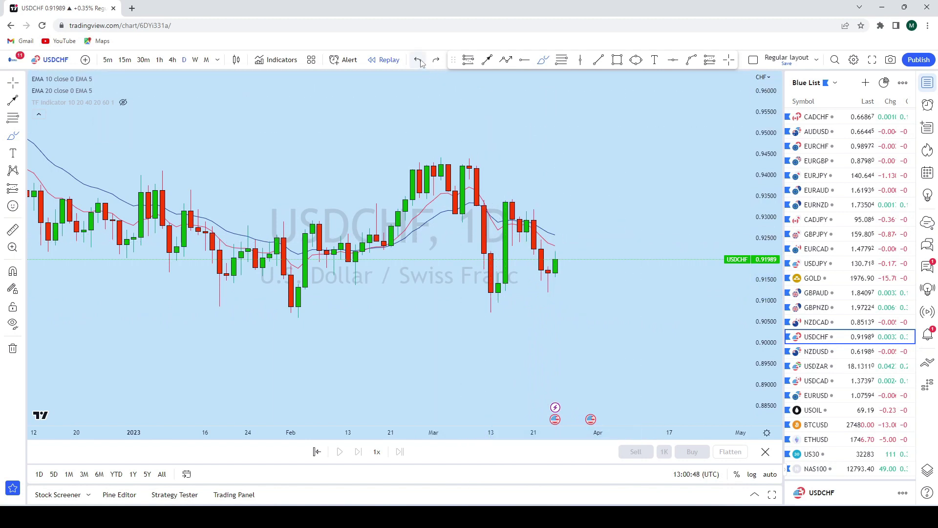
# Place a horizontal line at 0.92419 on the daily USDCHF chart.
pyautogui.click(675, 61)
pyautogui.click(327, 240)
pyautogui.moveTo(608, 159); pyautogui.dragTo(595, 145)
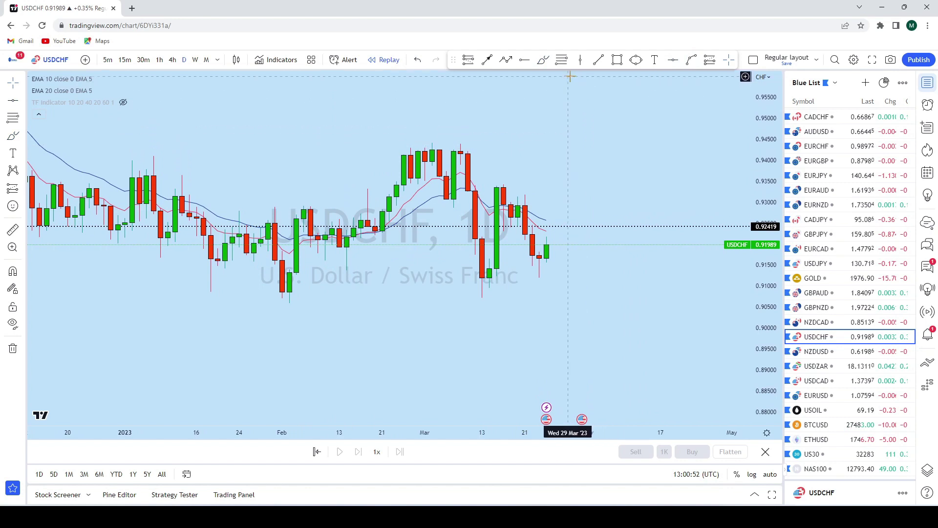
# Brush small circles on the 0.92419 line at the 20 March candles and just beyond the latest candle, and undo them.
pyautogui.click(544, 60)
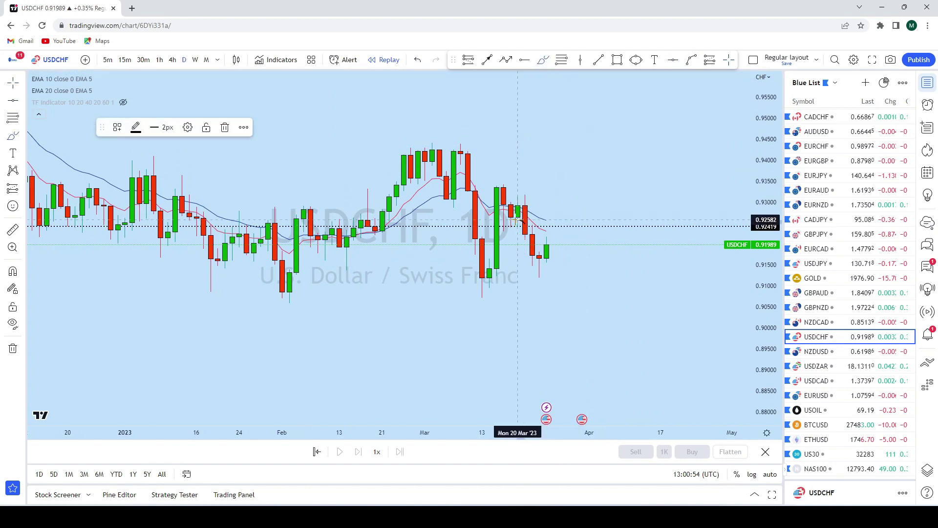
pyautogui.moveTo(555, 228); pyautogui.dragTo(571, 219)
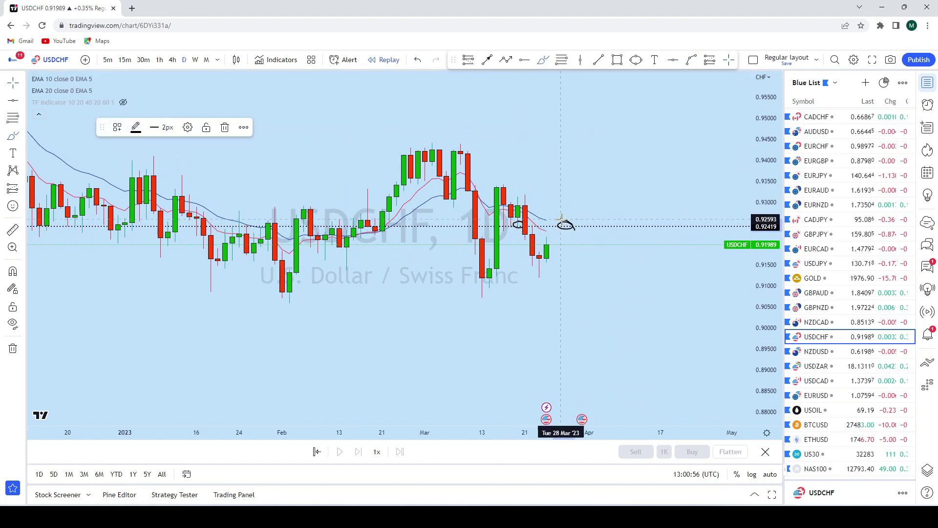
pyautogui.click(419, 60)
pyautogui.scroll(5, 674, 117)
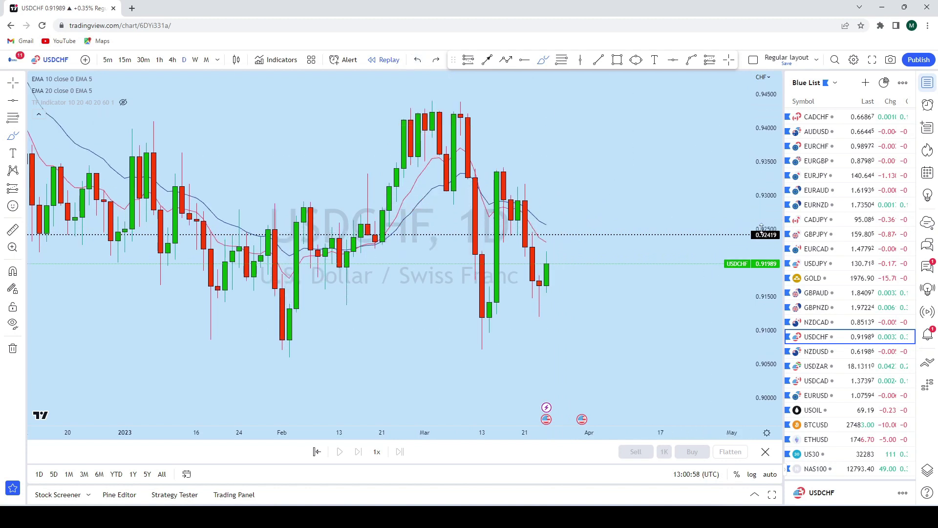
# On the 4-hour timeframe, draw a path from the latest candle to about 0.924, down to about 0.9115 and up to 0.920, and undo it.
pyautogui.click(173, 60)
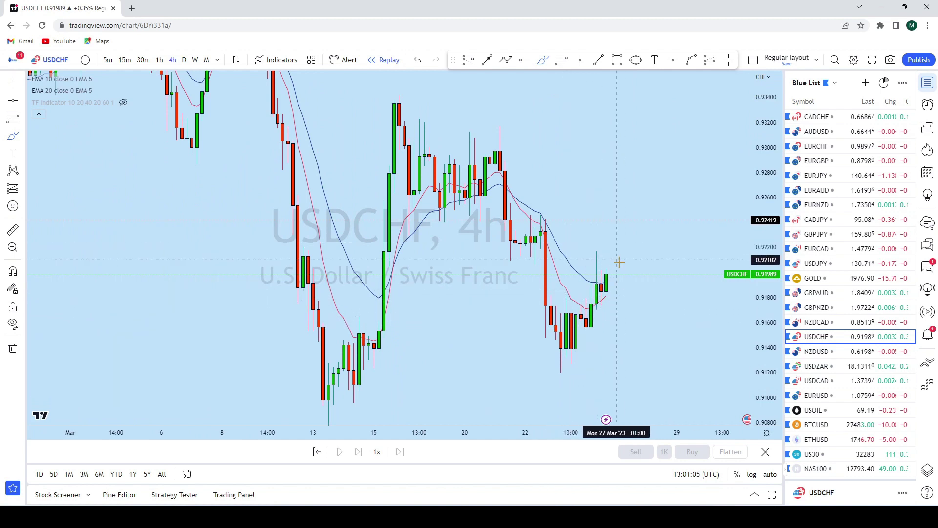
pyautogui.scroll(-1, 603, 283)
pyautogui.scroll(-1, 602, 255)
pyautogui.scroll(2, 634, 258)
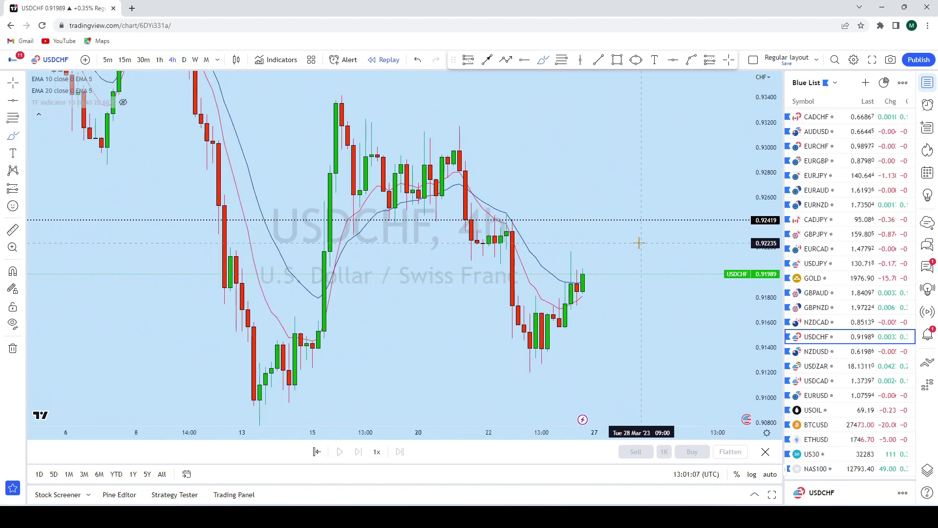
pyautogui.click(506, 60)
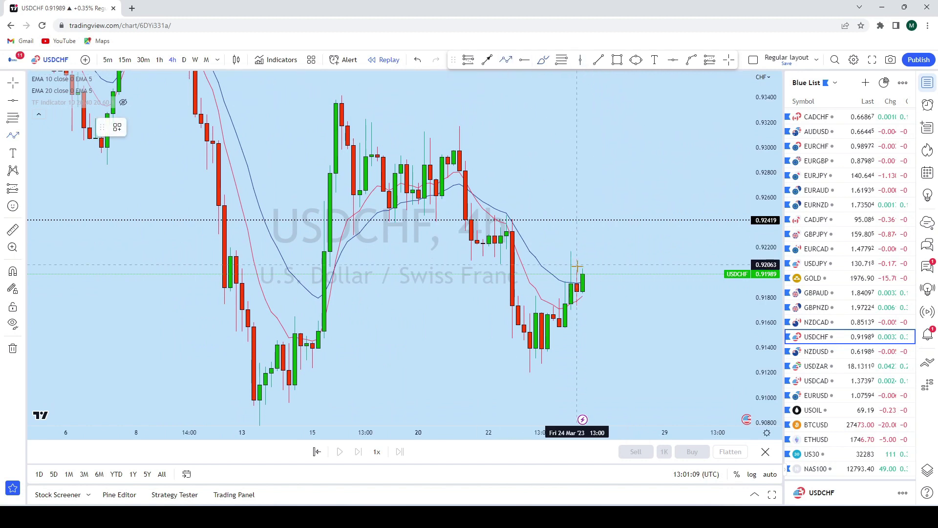
pyautogui.click(582, 278)
pyautogui.click(589, 216)
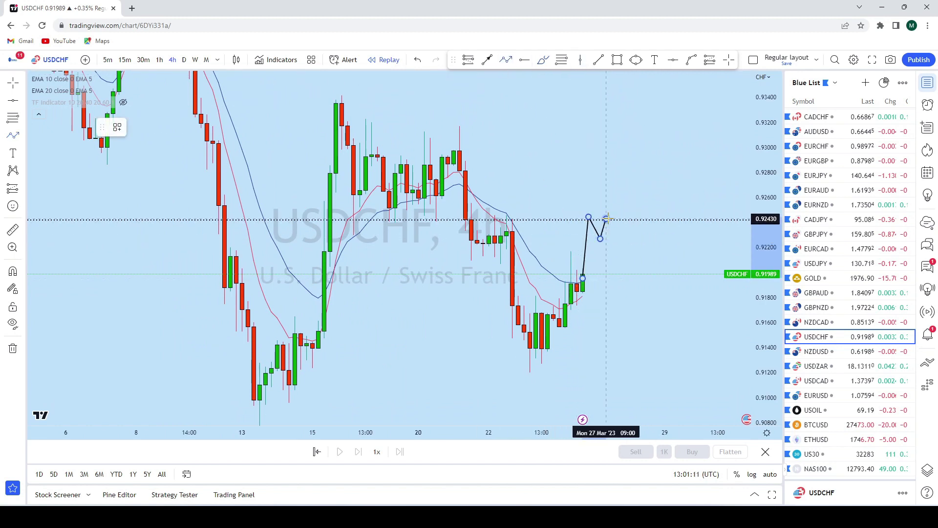
pyautogui.click(606, 219)
pyautogui.click(653, 378)
pyautogui.click(659, 377)
pyautogui.click(677, 273)
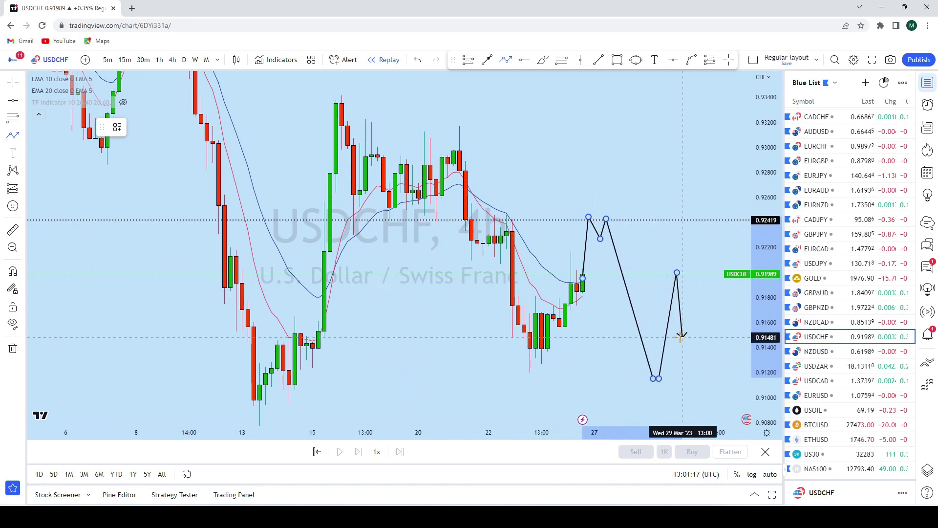
pyautogui.hotkey('ctrl', 'z')
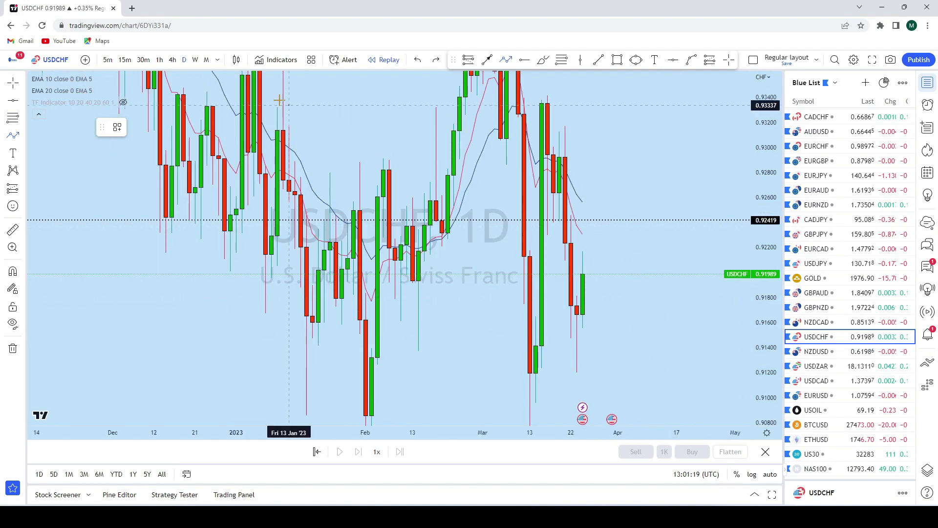
# Draw a 4-hour USDCHF path from the latest candle to a double top at about 0.924, ending at about 0.9105.
pyautogui.click(173, 59)
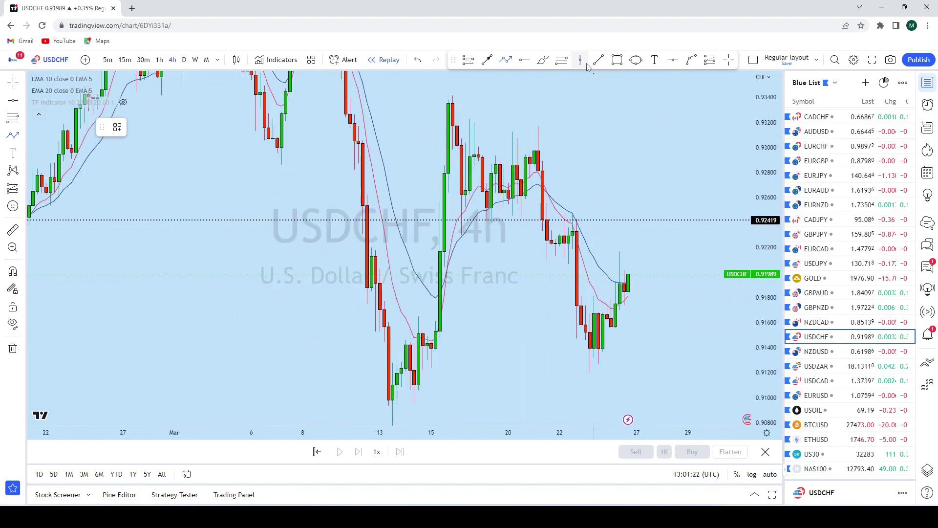
pyautogui.click(624, 274)
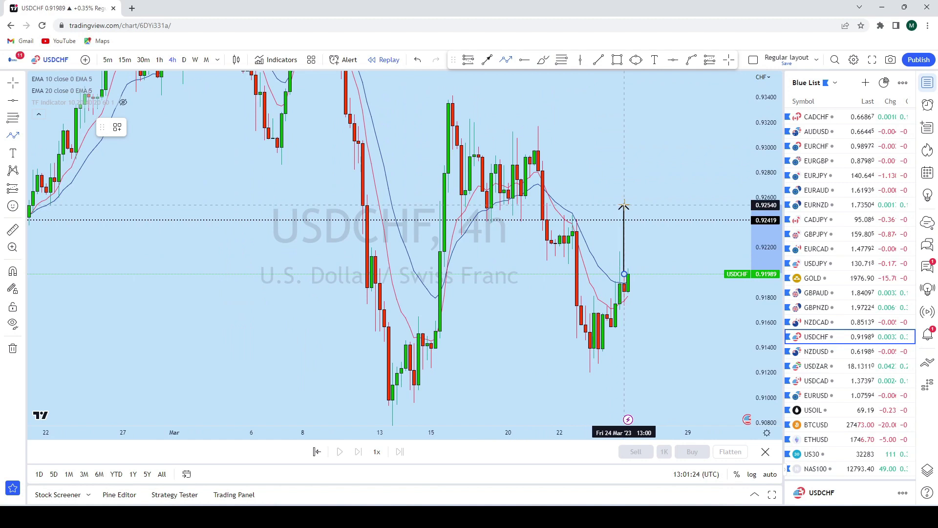
pyautogui.click(641, 218)
pyautogui.click(649, 234)
pyautogui.click(662, 218)
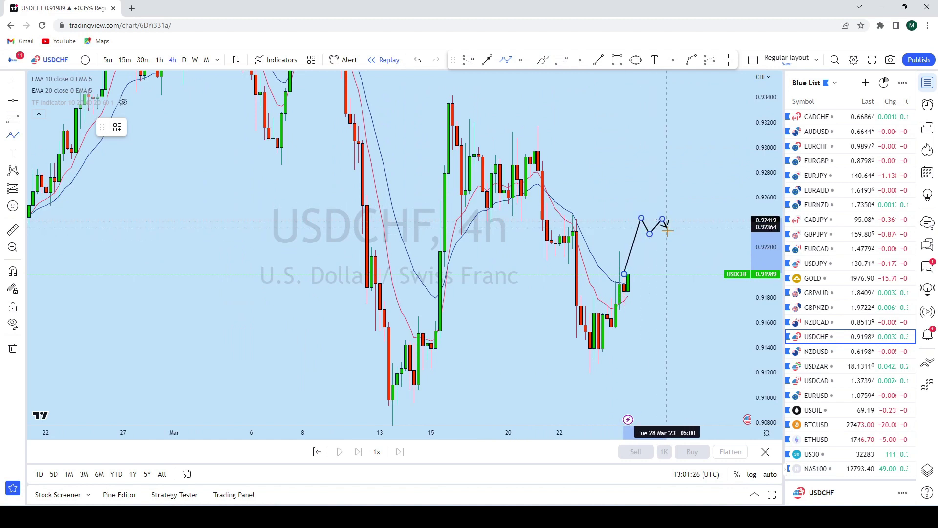
pyautogui.doubleClick(700, 390)
pyautogui.moveTo(710, 316); pyautogui.dragTo(674, 270)
# Draw an ellipse around the path's double top at the 0.92419 line.
pyautogui.click(636, 60)
pyautogui.click(605, 184)
pyautogui.click(617, 161)
pyautogui.click(625, 172)
pyautogui.moveTo(692, 139); pyautogui.dragTo(641, 129)
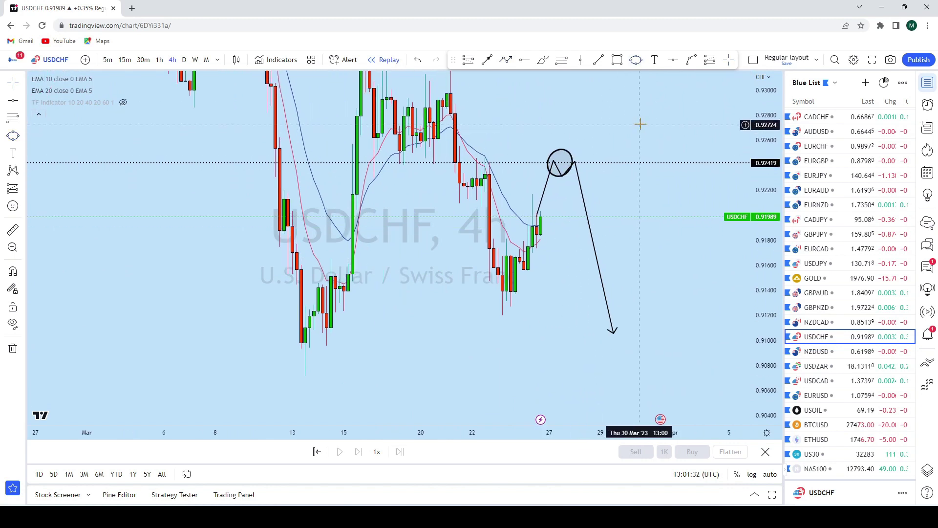
# Open NZDUSD on the monthly timeframe and rescale the chart to the candles since about 2015.
pyautogui.click(817, 351)
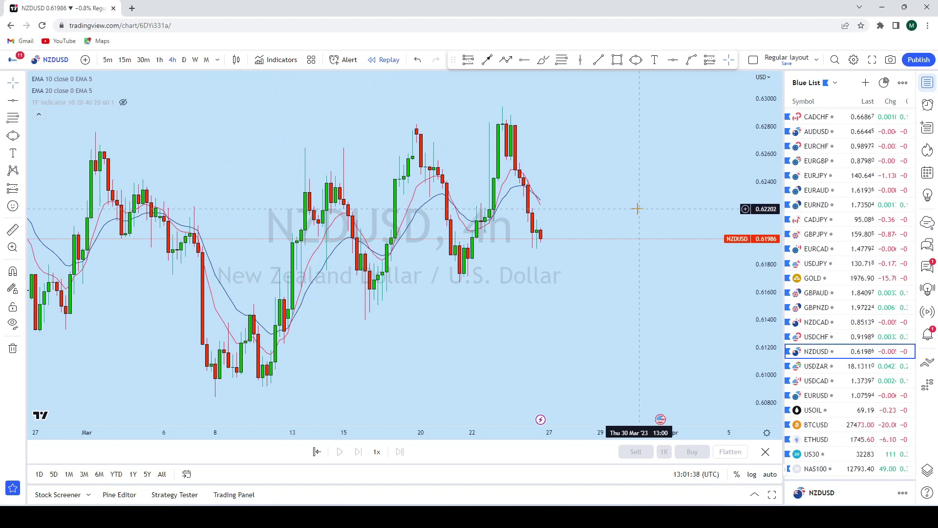
pyautogui.click(207, 59)
pyautogui.moveTo(768, 128); pyautogui.dragTo(765, 367)
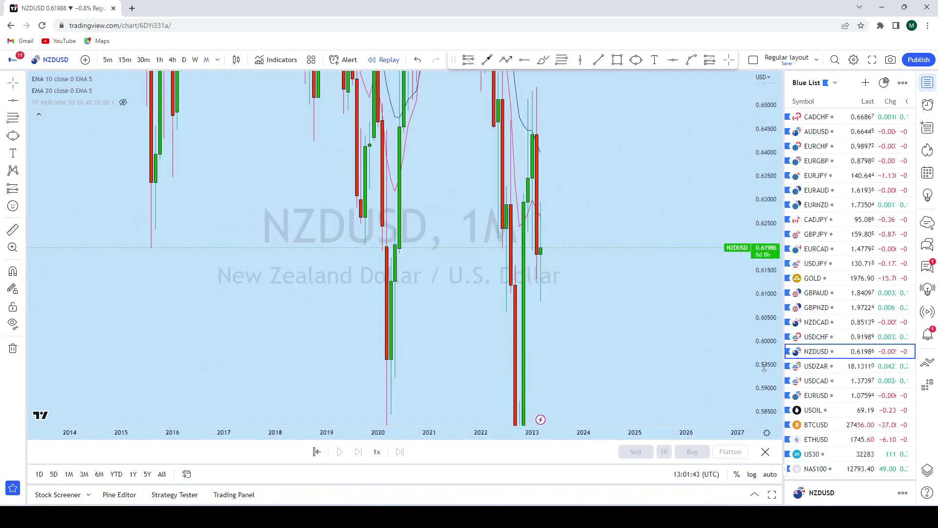
pyautogui.moveTo(759, 167); pyautogui.dragTo(757, 404)
pyautogui.scroll(3, 637, 320)
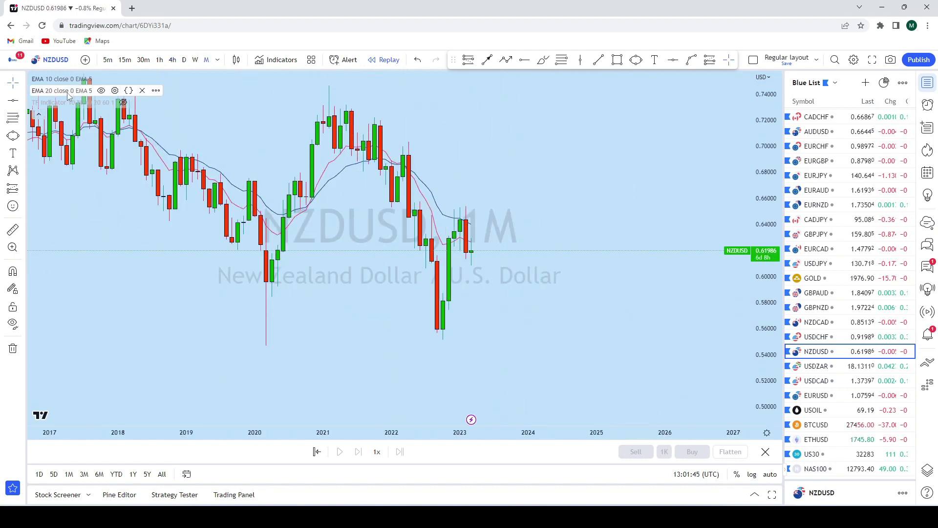
pyautogui.click(9, 83)
pyautogui.moveTo(563, 178); pyautogui.dragTo(638, 187)
pyautogui.moveTo(765, 287); pyautogui.dragTo(764, 161)
pyautogui.moveTo(620, 210); pyautogui.dragTo(666, 203)
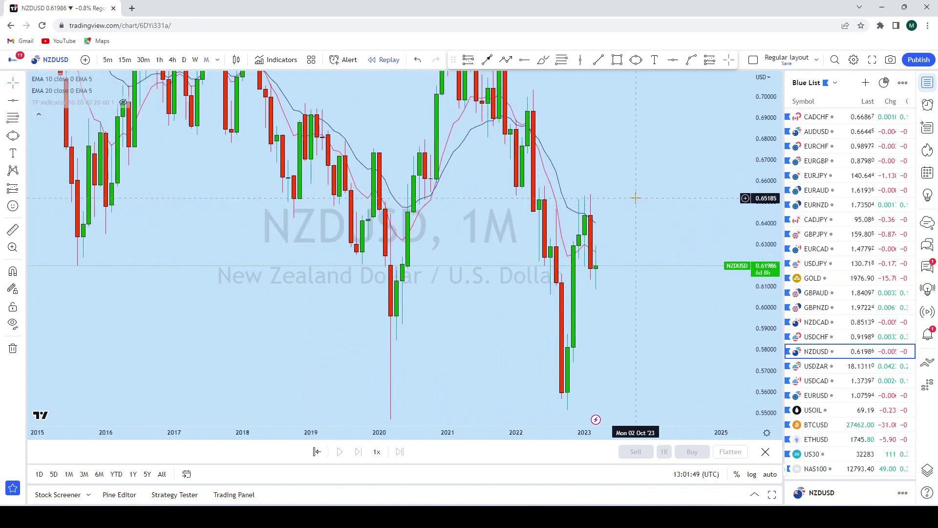
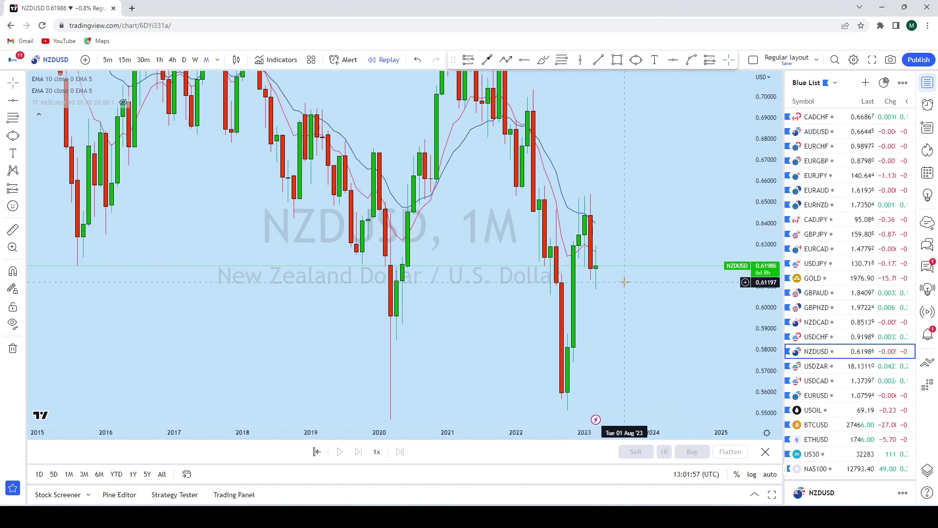
# Switch NZDUSD to the weekly timeframe, brush a curve over the early-2023 peak near 0.654, and undo it.
pyautogui.moveTo(764, 338); pyautogui.dragTo(764, 223)
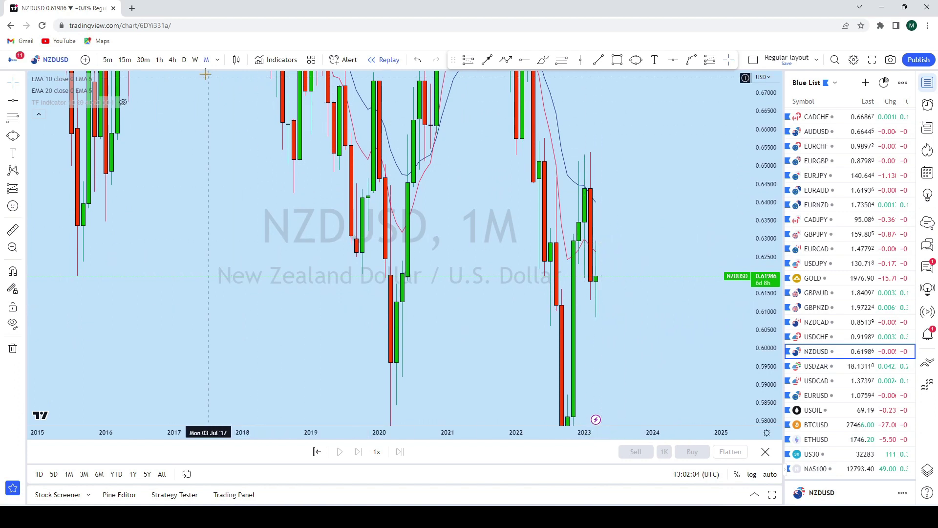
pyautogui.click(195, 61)
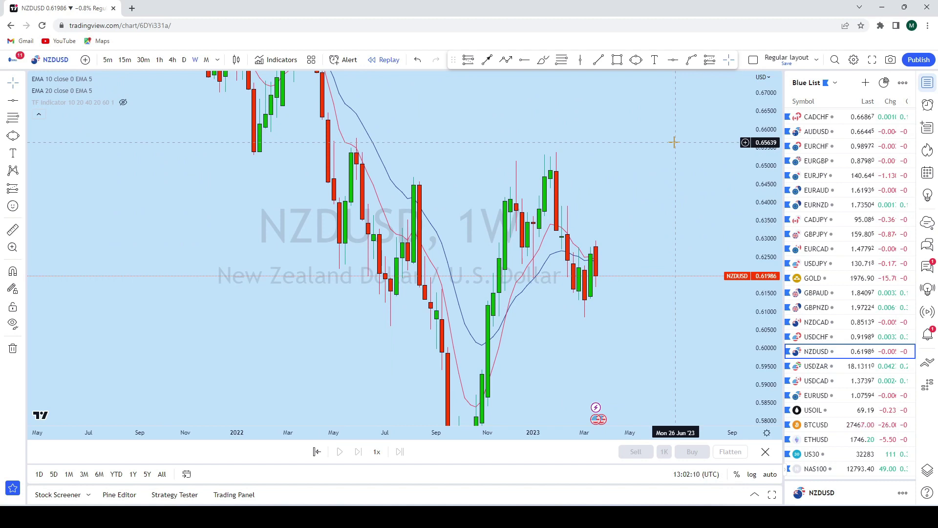
pyautogui.click(542, 59)
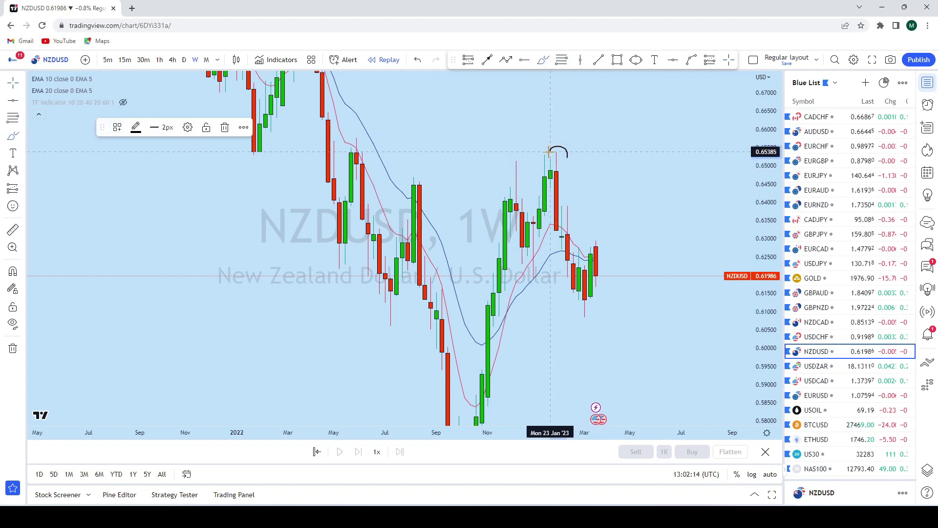
pyautogui.moveTo(561, 145)
pyautogui.mouseDown()
pyautogui.moveTo(556, 235)
pyautogui.moveTo(572, 296)
pyautogui.moveTo(582, 266)
pyautogui.moveTo(597, 271)
pyautogui.moveTo(640, 198)
pyautogui.mouseUp()
pyautogui.click(417, 60)
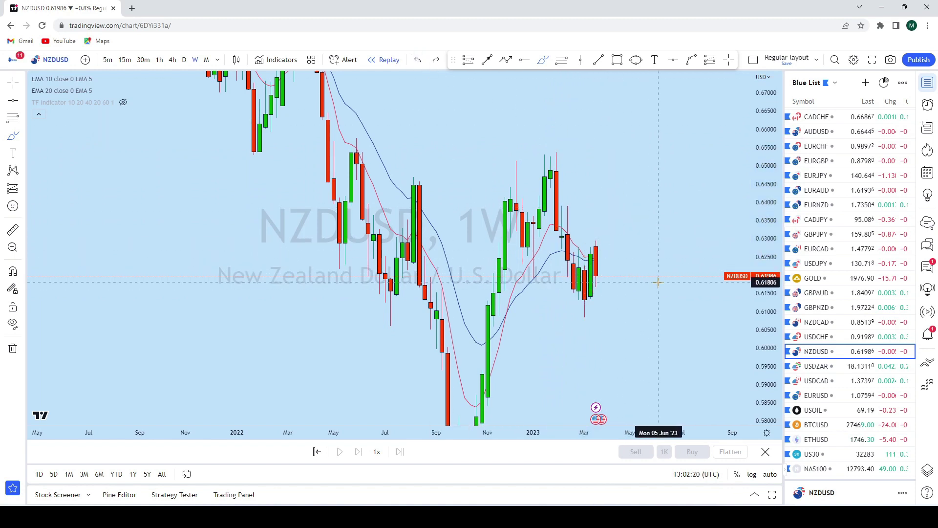
# On the weekly timeframe, draw a path from the latest candle down to about 0.6155 and up to about 0.635, and undo it.
pyautogui.moveTo(757, 292); pyautogui.dragTo(757, 259)
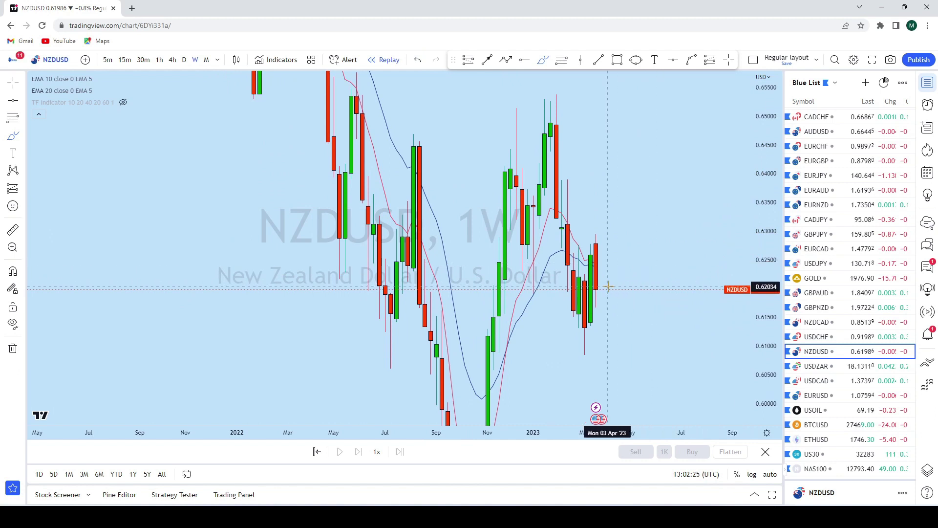
pyautogui.moveTo(597, 290); pyautogui.dragTo(608, 307)
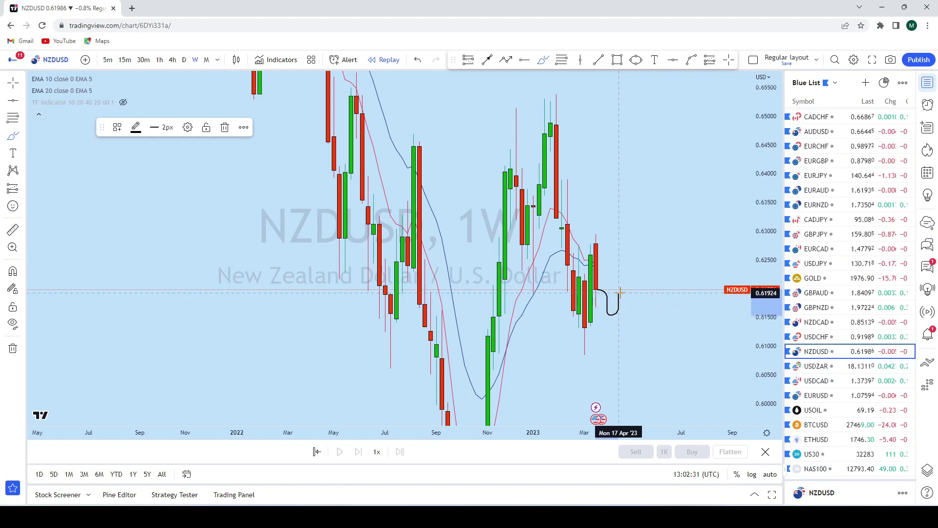
pyautogui.moveTo(624, 281); pyautogui.dragTo(635, 203)
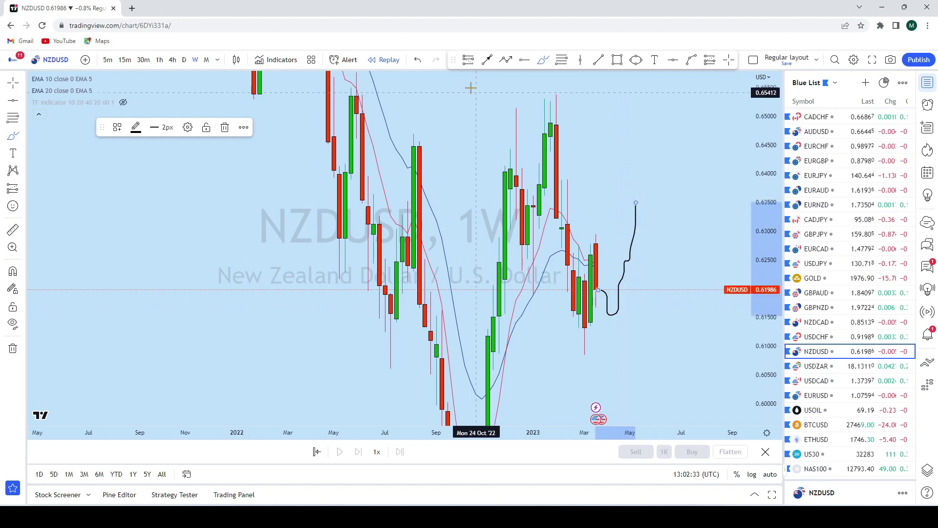
pyautogui.hotkey('ctrl', 'z')
pyautogui.moveTo(607, 247)
pyautogui.mouseDown()
pyautogui.moveTo(607, 309)
pyautogui.moveTo(622, 288)
pyautogui.moveTo(607, 287)
pyautogui.moveTo(636, 288)
pyautogui.mouseUp()
pyautogui.click(419, 60)
# Switch to the daily timeframe, brush a narrowing wave from the mid-March candles to mid-April, and undo it.
pyautogui.click(185, 62)
pyautogui.scroll(-5, 724, 236)
pyautogui.scroll(3, 699, 282)
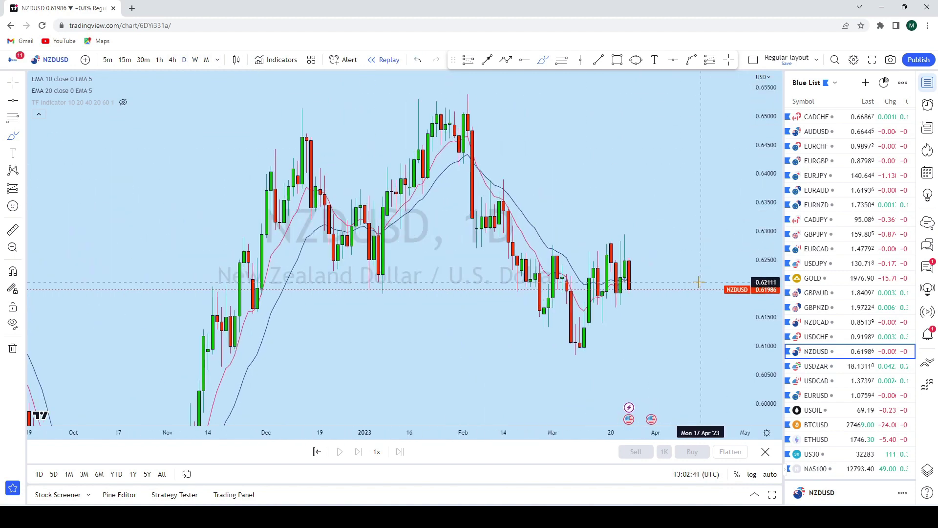
pyautogui.scroll(2, 653, 281)
pyautogui.moveTo(541, 275)
pyautogui.mouseDown()
pyautogui.moveTo(545, 293)
pyautogui.moveTo(574, 254)
pyautogui.moveTo(583, 284)
pyautogui.moveTo(691, 268)
pyautogui.mouseUp()
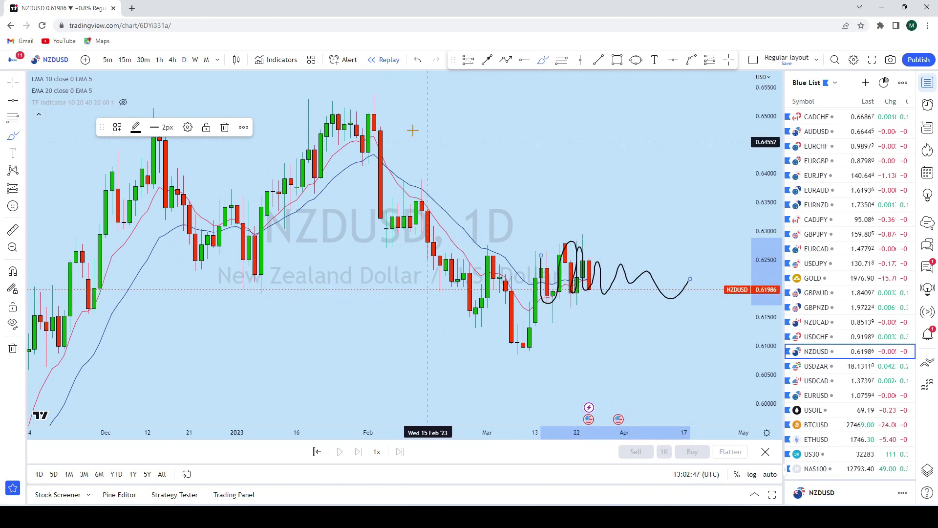
pyautogui.click(417, 60)
# On the 4-hour timeframe, draw a trend line under the rising March lows from about 0.615 to about 0.618.
pyautogui.click(173, 59)
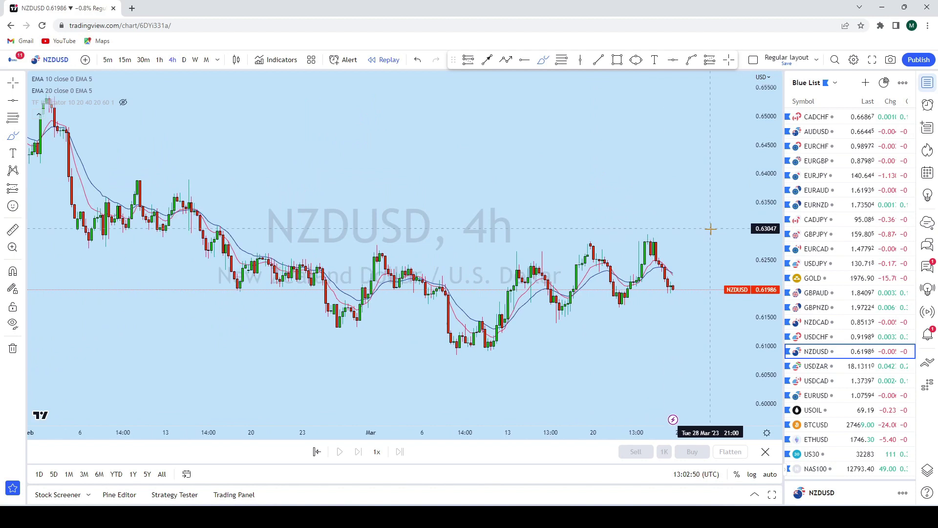
pyautogui.scroll(-2, 713, 277)
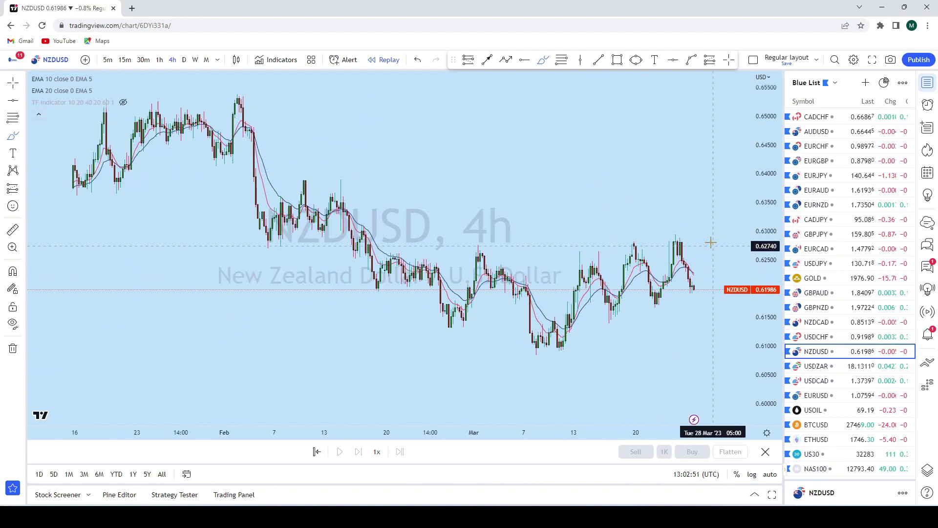
pyautogui.click(601, 64)
pyautogui.click(553, 319)
pyautogui.click(704, 296)
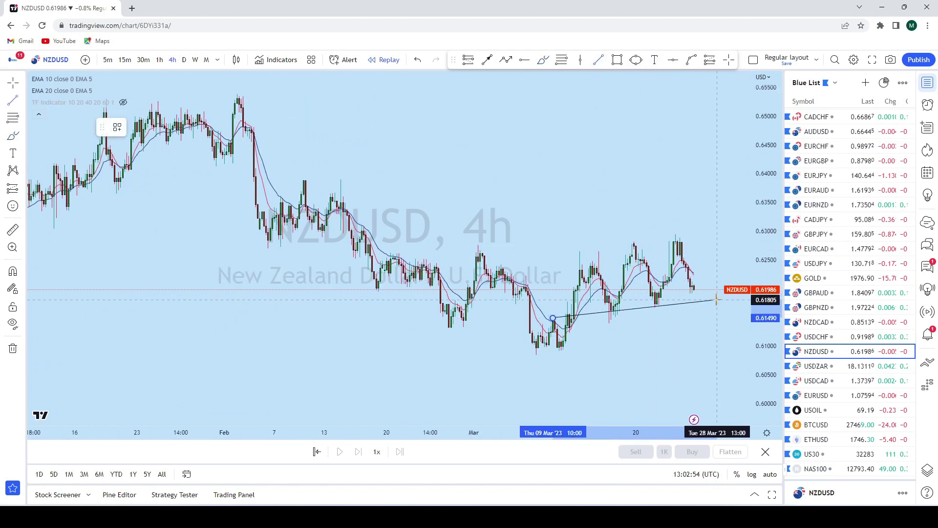
# Draw a second trend line across the rising March highs and adjust its ends to run from about 0.625 to about 0.630.
pyautogui.click(599, 60)
pyautogui.click(510, 263)
pyautogui.click(688, 223)
pyautogui.moveTo(688, 223); pyautogui.dragTo(700, 232)
pyautogui.moveTo(510, 264); pyautogui.dragTo(507, 256)
pyautogui.scroll(3, 661, 244)
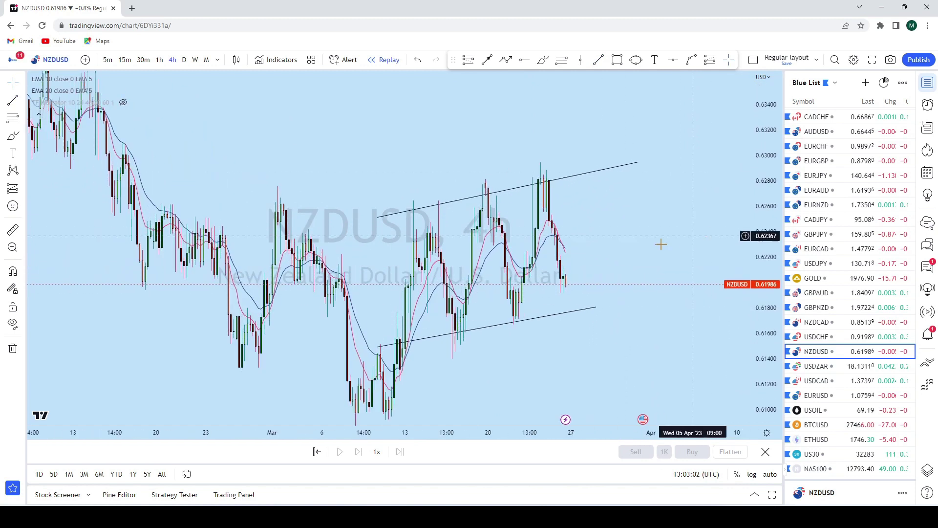
pyautogui.moveTo(661, 244); pyautogui.dragTo(693, 237)
pyautogui.moveTo(669, 154); pyautogui.dragTo(677, 149)
pyautogui.moveTo(693, 195); pyautogui.dragTo(662, 141)
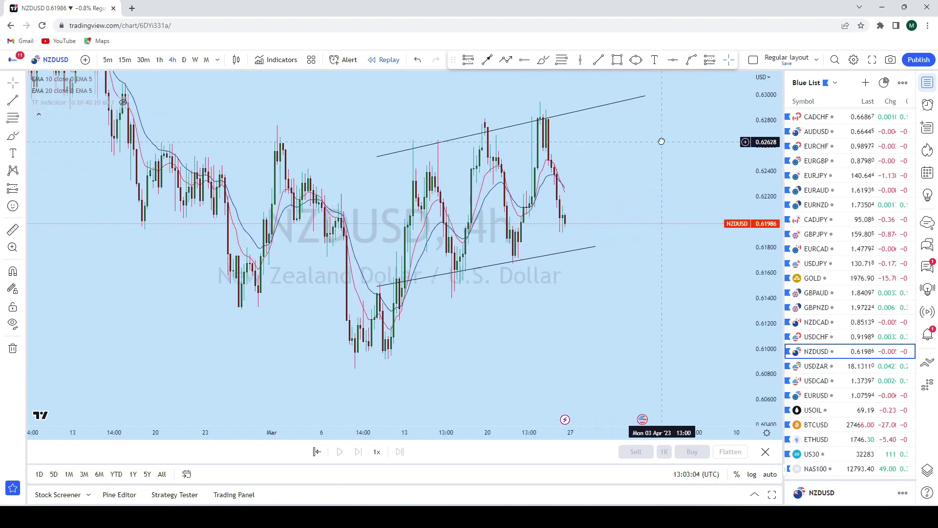
# Draw a path from the latest 4-hour candle down to the lower trend line and up to about 0.629, and undo it.
pyautogui.click(543, 61)
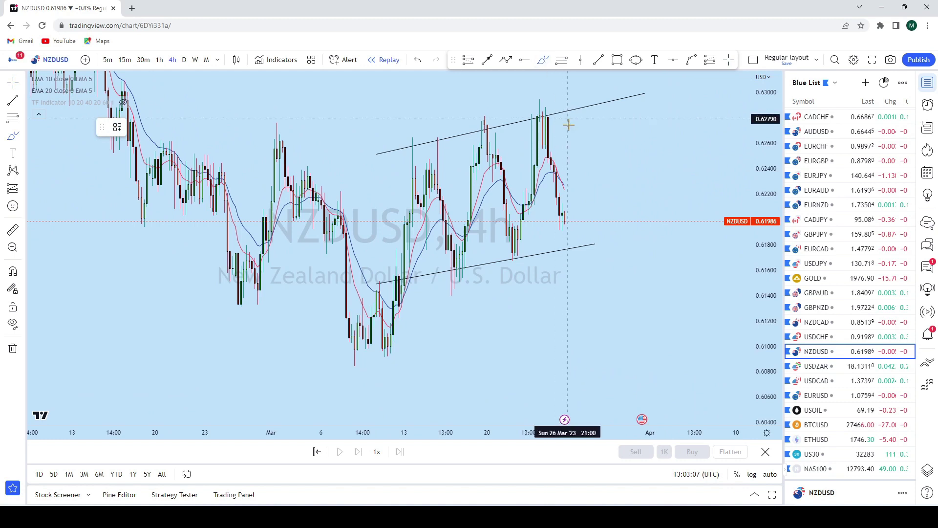
pyautogui.moveTo(570, 222)
pyautogui.mouseDown()
pyautogui.moveTo(568, 247)
pyautogui.moveTo(593, 248)
pyautogui.moveTo(634, 102)
pyautogui.mouseUp()
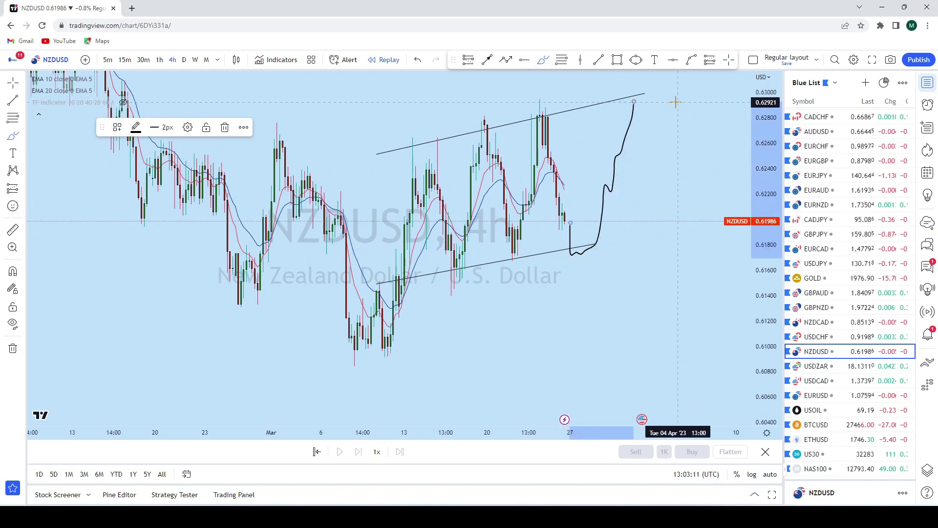
pyautogui.hotkey('ctrl', 'z')
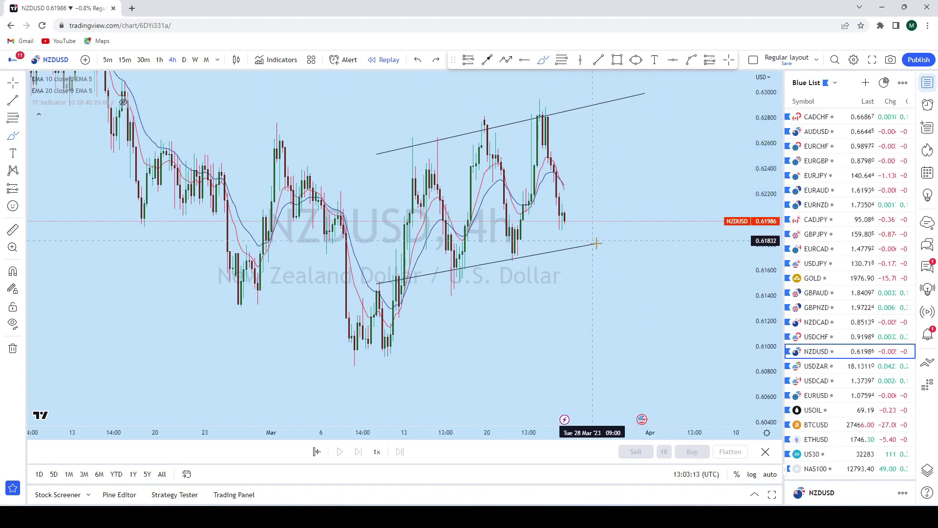
# Draw an ellipse around the lower trend line near its end, at about 0.618, just ahead of the latest candle.
pyautogui.click(636, 60)
pyautogui.click(573, 252)
pyautogui.click(587, 240)
pyautogui.click(606, 251)
pyautogui.moveTo(647, 234); pyautogui.dragTo(643, 253)
pyautogui.moveTo(769, 201); pyautogui.dragTo(770, 266)
# Draw an arrow from the ellipse at about 0.618 up to the upper trend line at about 0.6297.
pyautogui.click(487, 61)
pyautogui.moveTo(572, 254)
pyautogui.mouseDown()
pyautogui.moveTo(608, 148)
pyautogui.moveTo(623, 148)
pyautogui.mouseUp()
pyautogui.scroll(2, 680, 249)
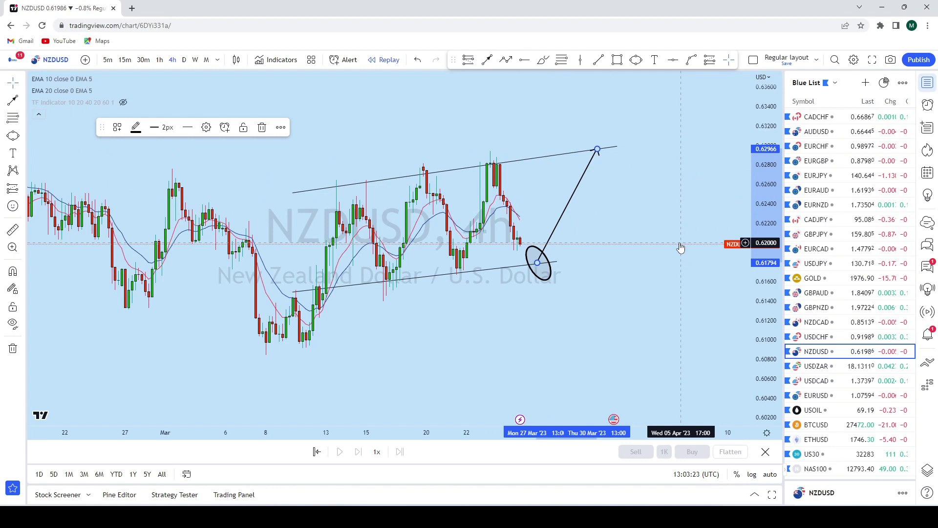
# Open USDZAR on the monthly timeframe and frame the candles since about 2014.
pyautogui.click(821, 366)
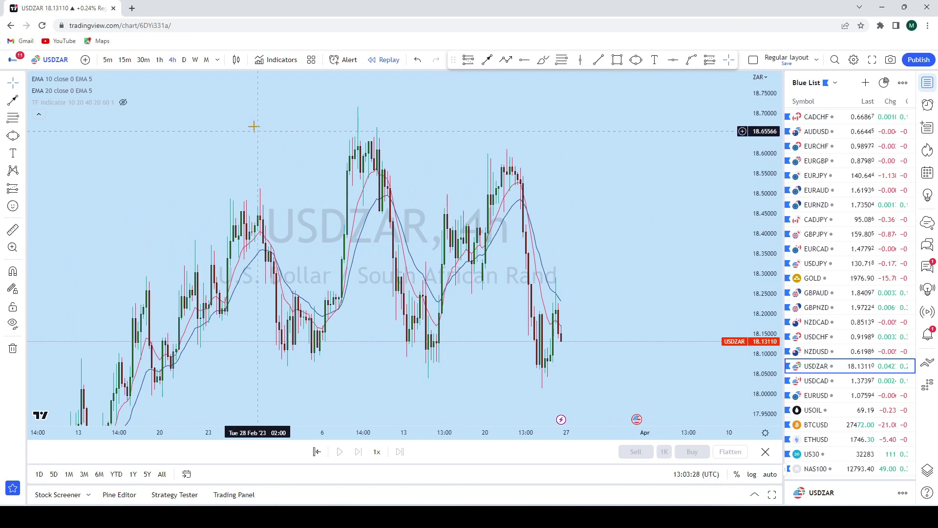
pyautogui.click(207, 60)
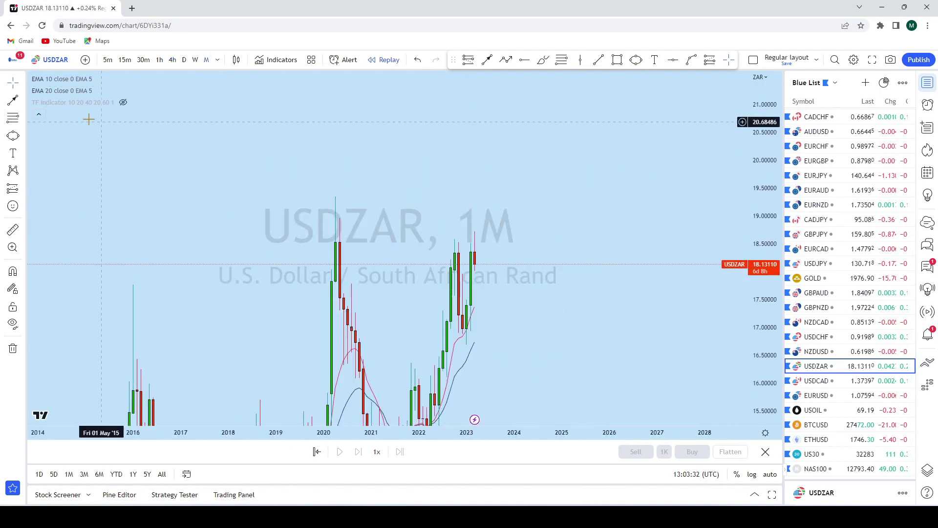
pyautogui.click(22, 83)
pyautogui.scroll(3, 509, 237)
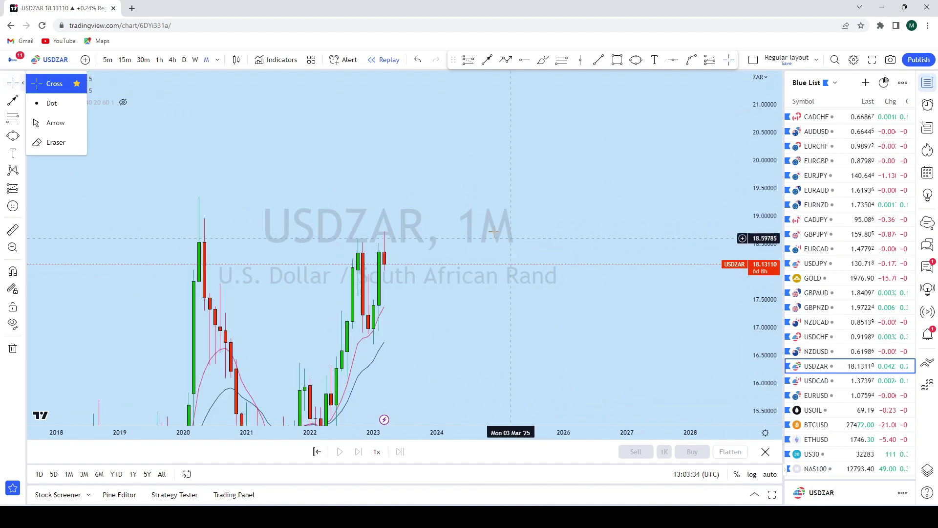
pyautogui.moveTo(491, 219); pyautogui.dragTo(655, 173)
pyautogui.scroll(2, 655, 173)
pyautogui.scroll(-3, 593, 168)
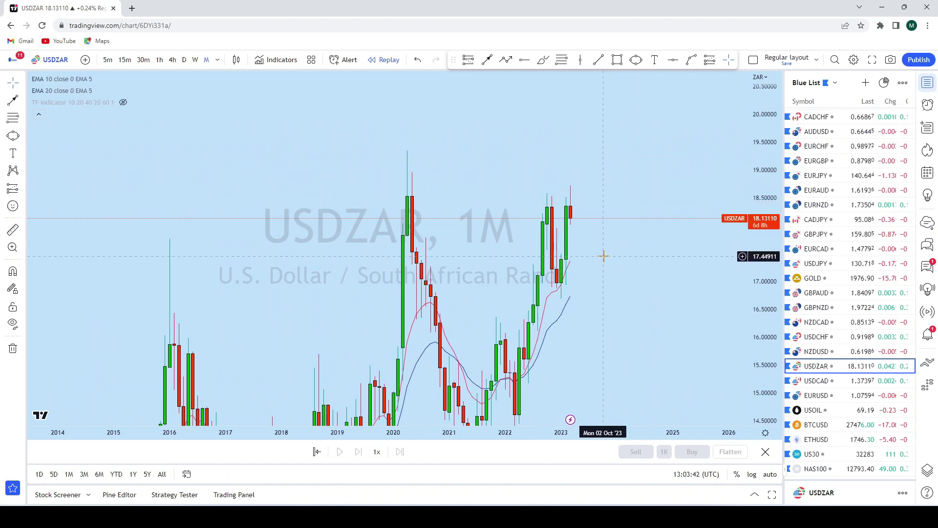
# Examine the USDZAR weekly timeframe, rescaled to the candles around the late-2022 and early-2023 highs.
pyautogui.click(195, 60)
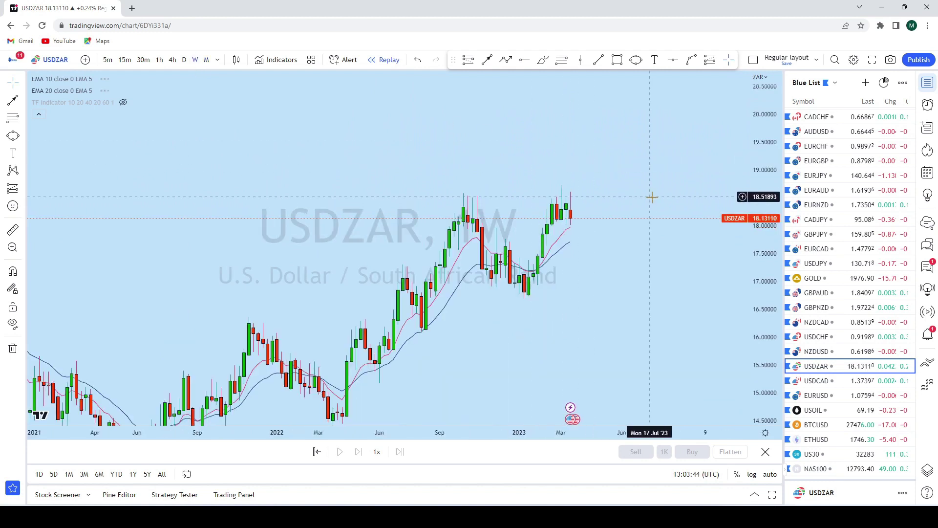
pyautogui.moveTo(767, 297); pyautogui.dragTo(757, 137)
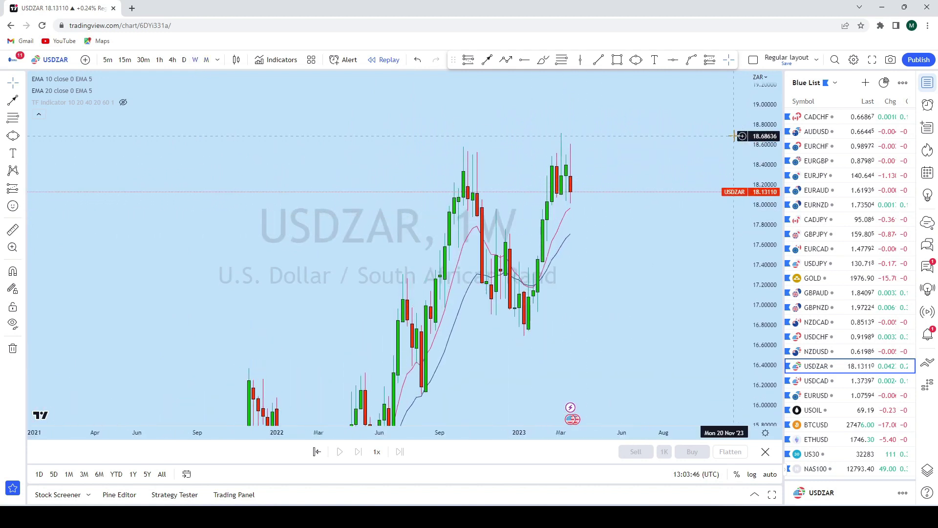
pyautogui.scroll(2, 524, 168)
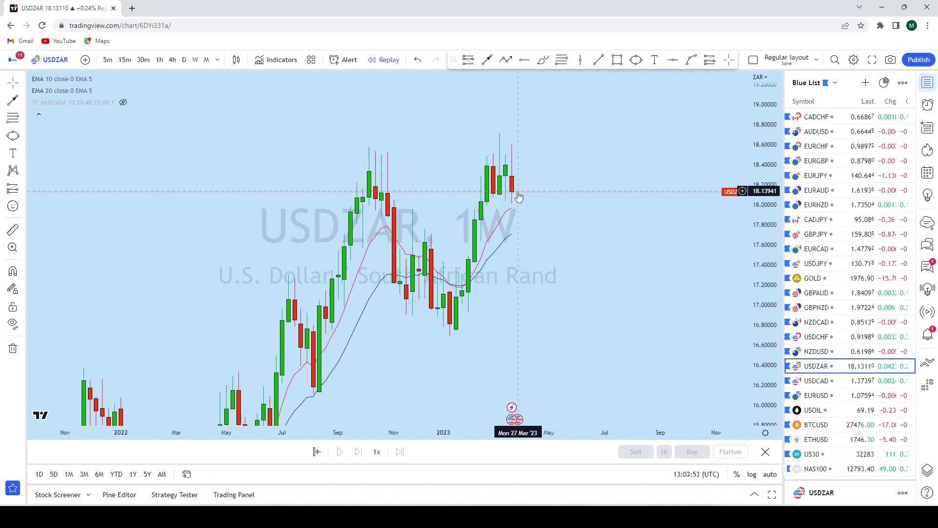
pyautogui.scroll(-2, 630, 215)
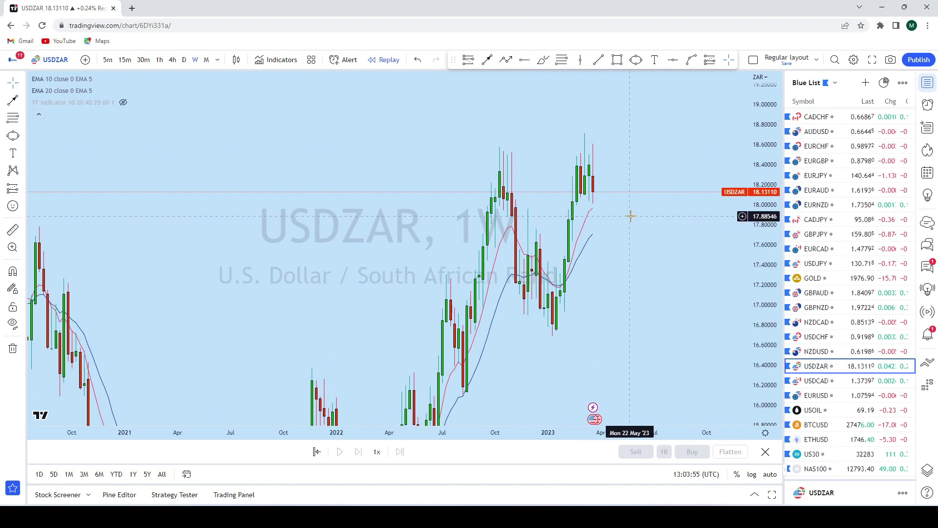
pyautogui.scroll(2, 621, 205)
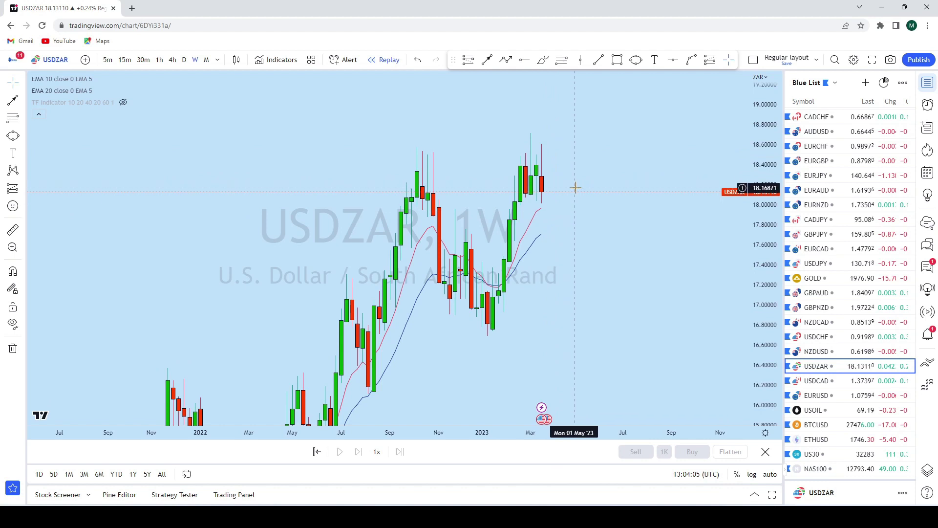
# On the daily timeframe, draw a thin rectangle at about 18.07 from late December 2022 past the latest candle.
pyautogui.click(185, 60)
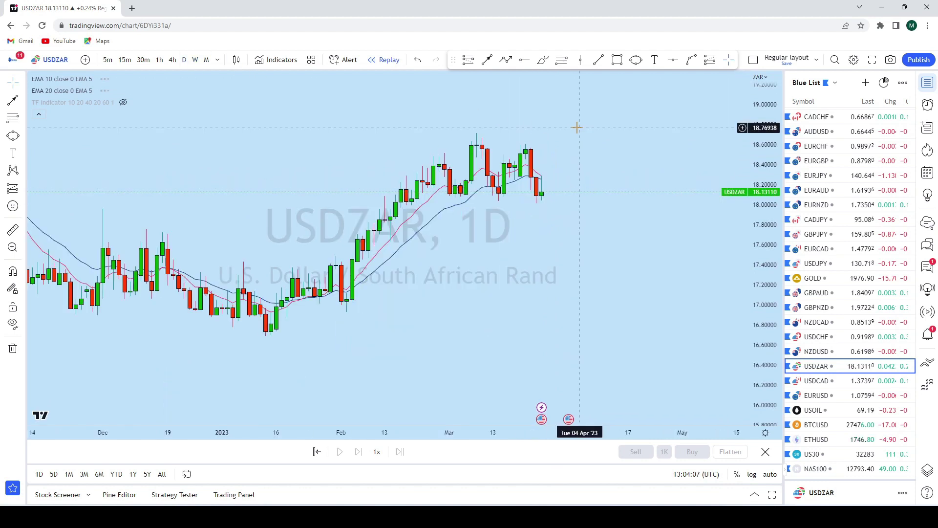
pyautogui.scroll(-3, 577, 128)
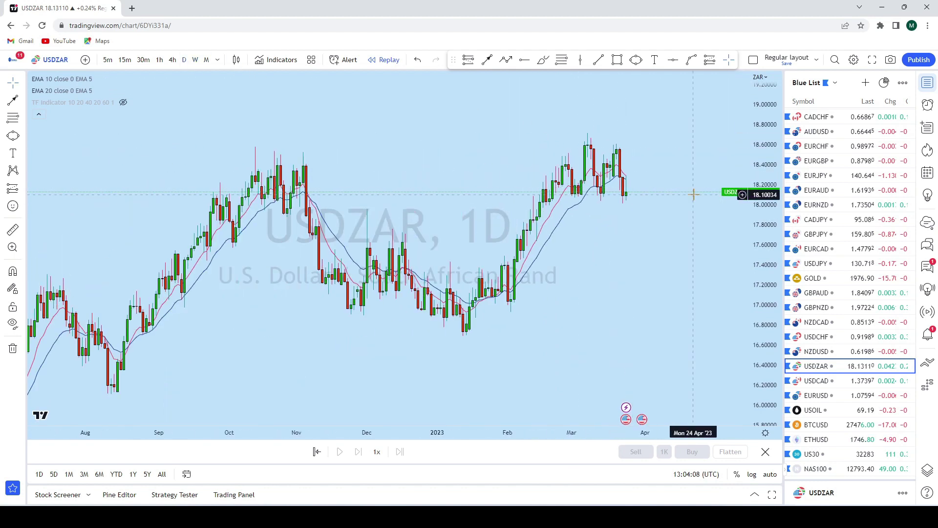
pyautogui.click(618, 60)
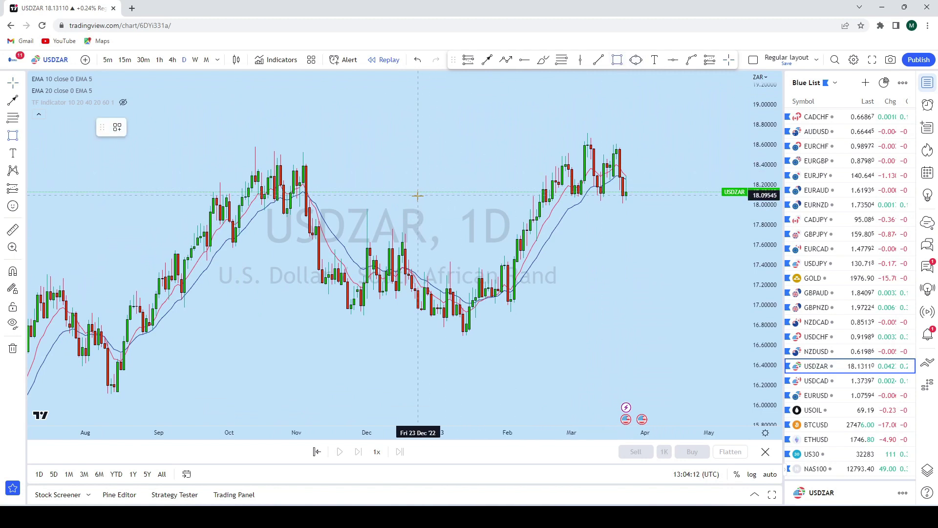
pyautogui.moveTo(418, 197); pyautogui.dragTo(684, 197)
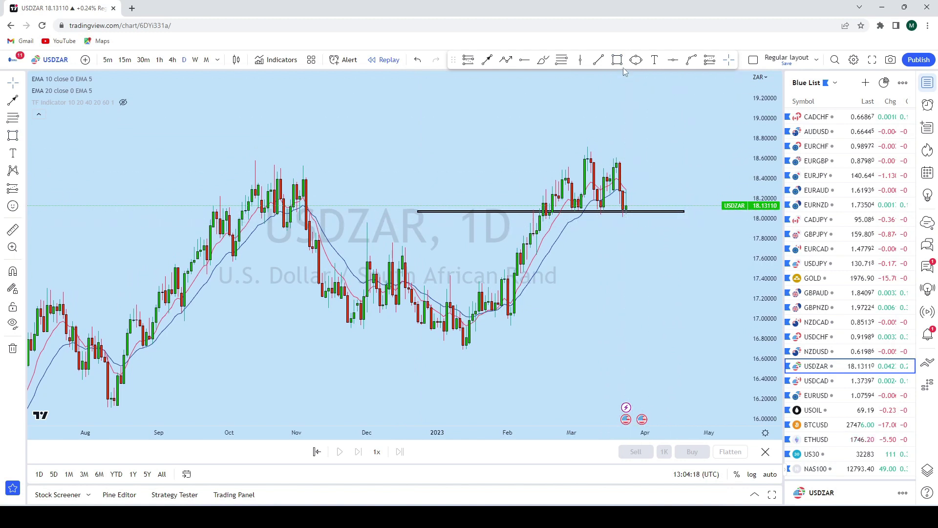
# Try to brush marks above the two March highs on the daily chart, and undo the stroke.
pyautogui.click(545, 59)
pyautogui.click(588, 144)
pyautogui.click(626, 155)
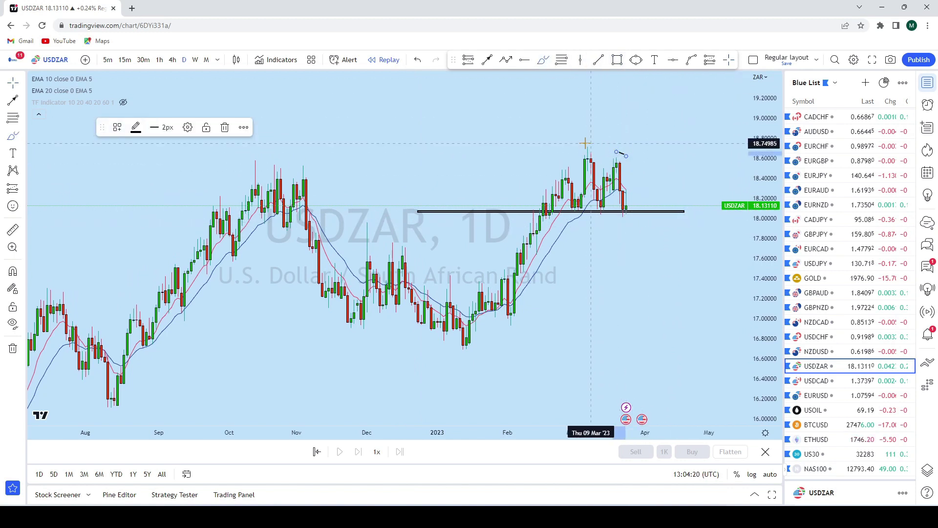
pyautogui.click(418, 60)
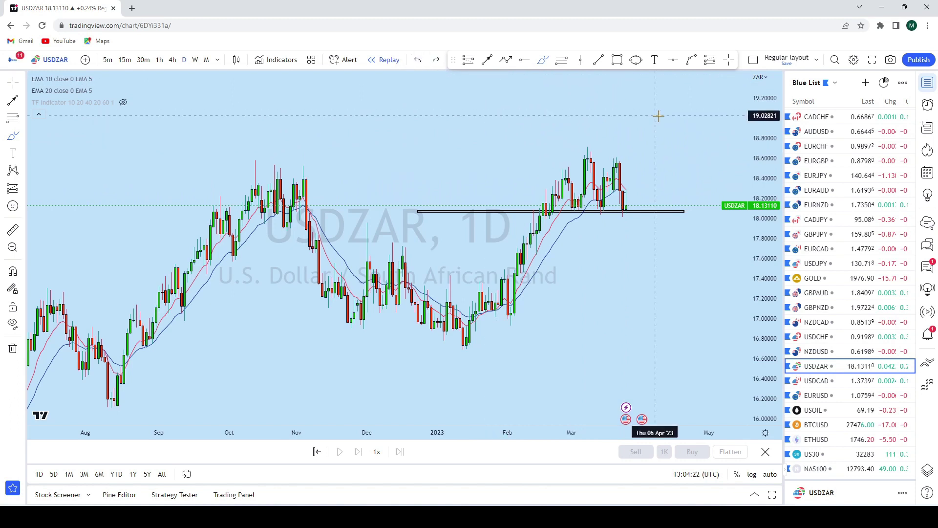
# Try to brush a projected path dipping below the rectangle and climbing to about 18.70 on the daily chart, and undo it.
pyautogui.scroll(5, 660, 142)
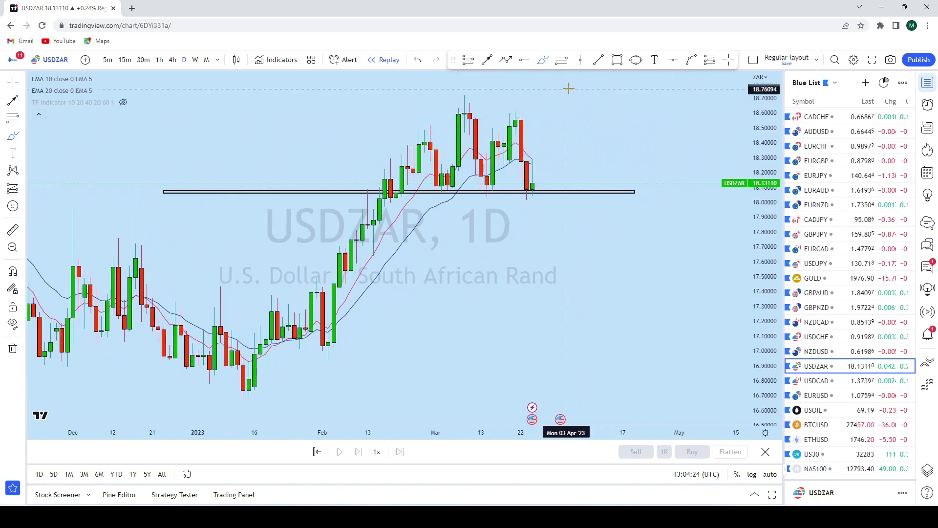
pyautogui.click(543, 60)
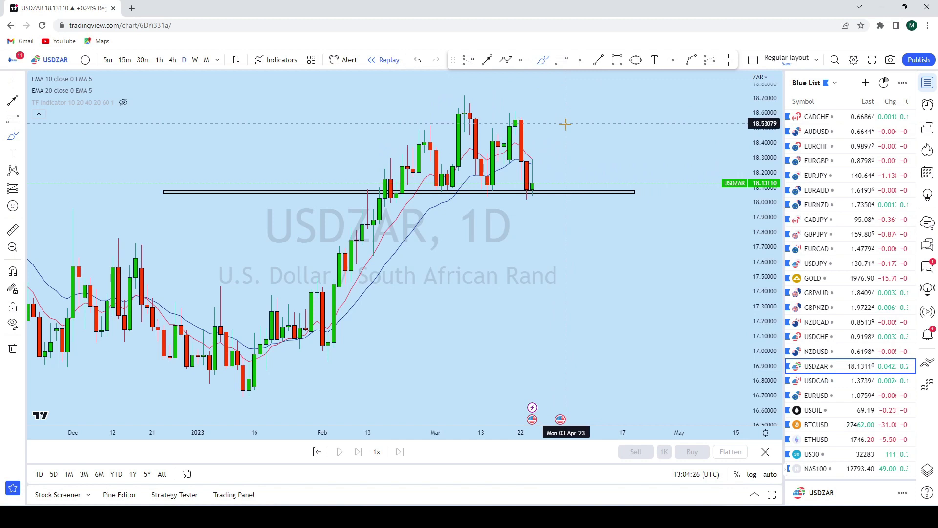
pyautogui.click(542, 189)
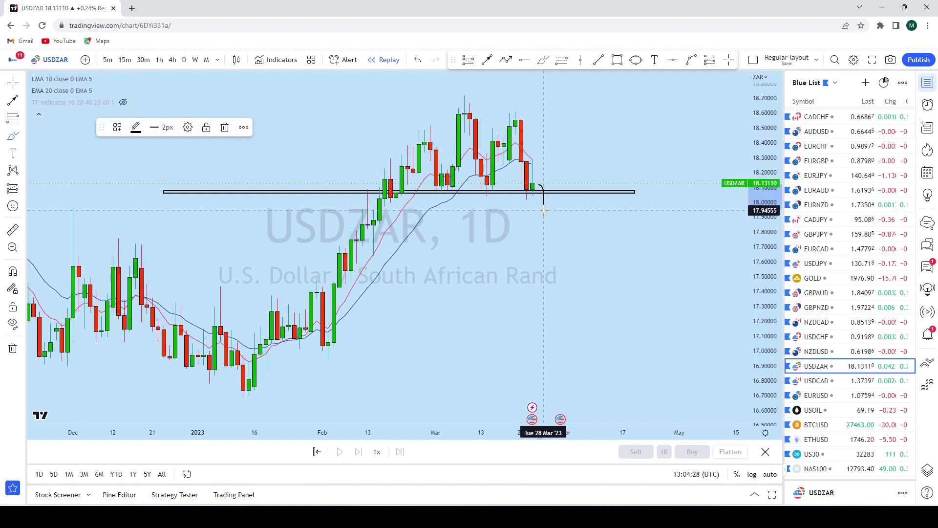
pyautogui.moveTo(555, 182)
pyautogui.mouseDown()
pyautogui.moveTo(584, 96)
pyautogui.moveTo(561, 96)
pyautogui.mouseUp()
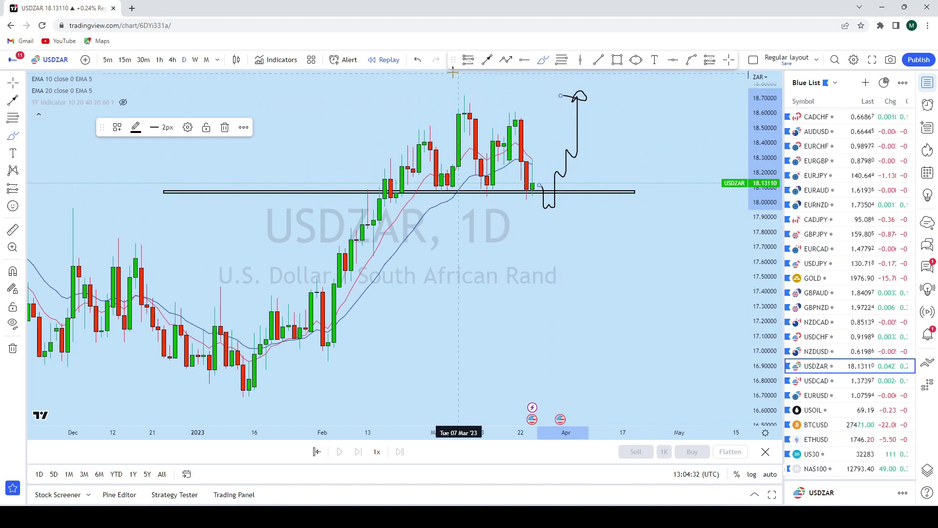
pyautogui.click(418, 60)
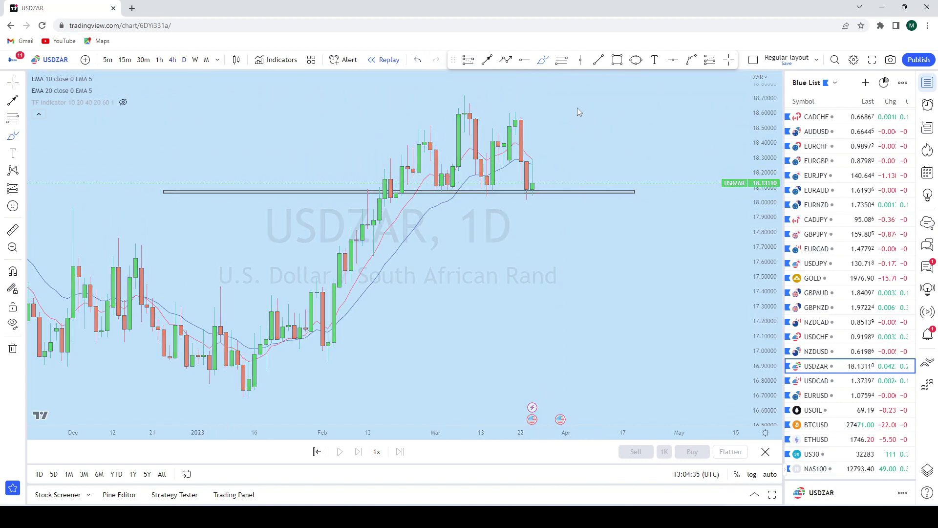
# On the 4-hour timeframe, draw a thin rectangle at about 18.56 from mid-February 2023 to early April 2023.
pyautogui.scroll(-7, 608, 164)
pyautogui.click(13, 83)
pyautogui.scroll(-4, 555, 297)
pyautogui.moveTo(615, 277); pyautogui.dragTo(482, 325)
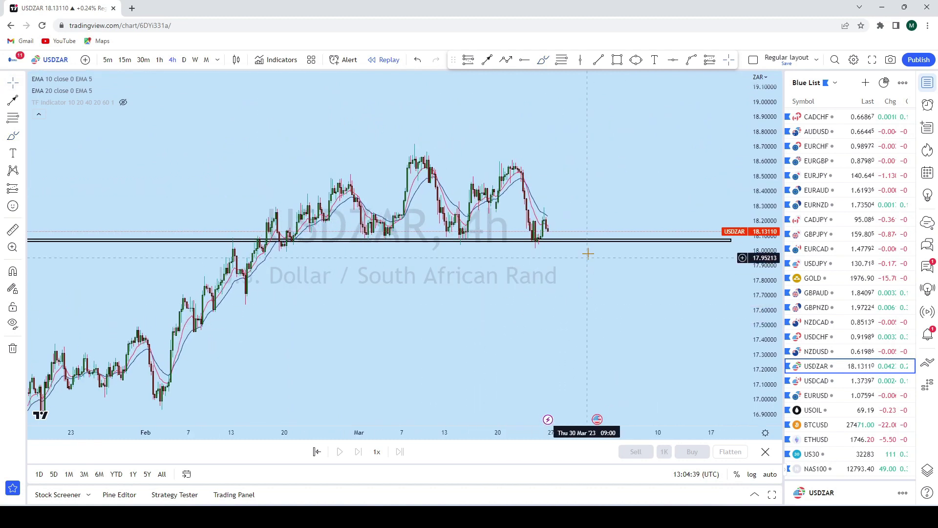
pyautogui.scroll(-3, 611, 230)
pyautogui.click(617, 60)
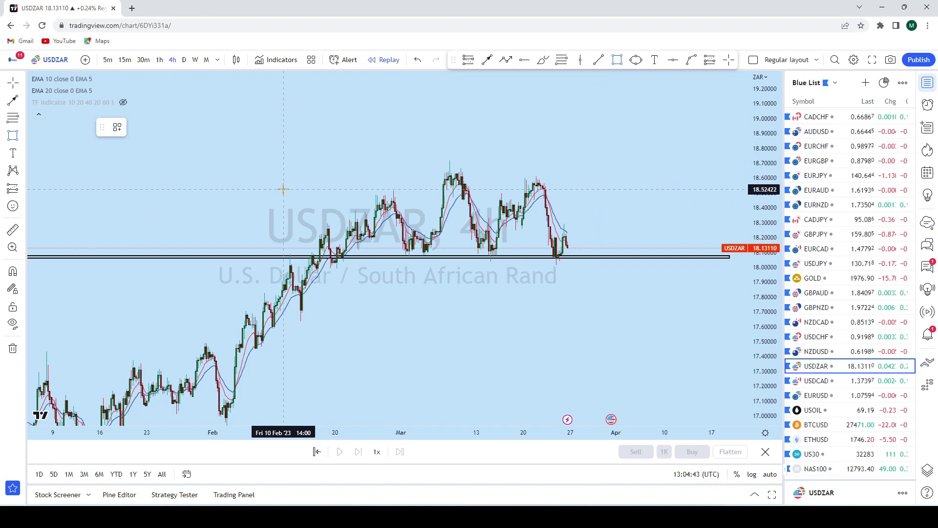
pyautogui.click(298, 183)
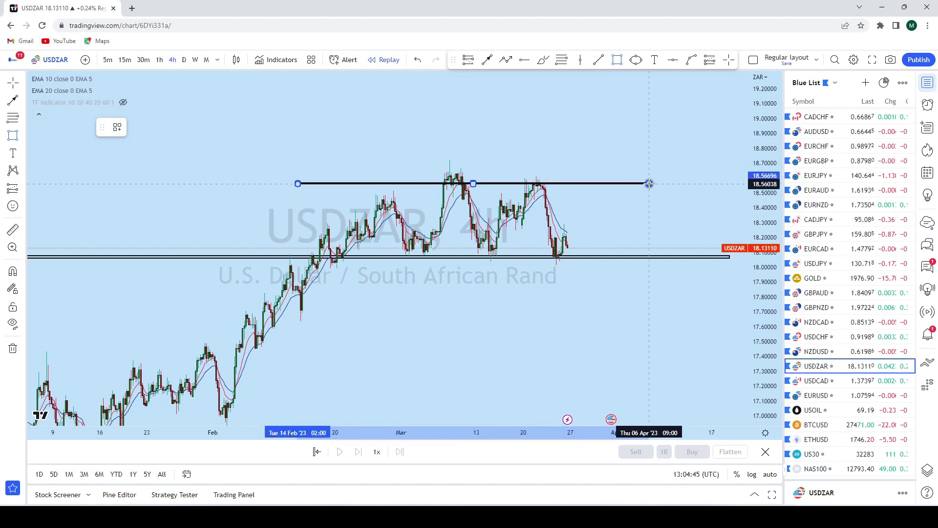
pyautogui.click(652, 184)
pyautogui.click(685, 154)
# Try to brush a drop to about 17.92 with a return to the lower level, and undo the stroke.
pyautogui.click(543, 60)
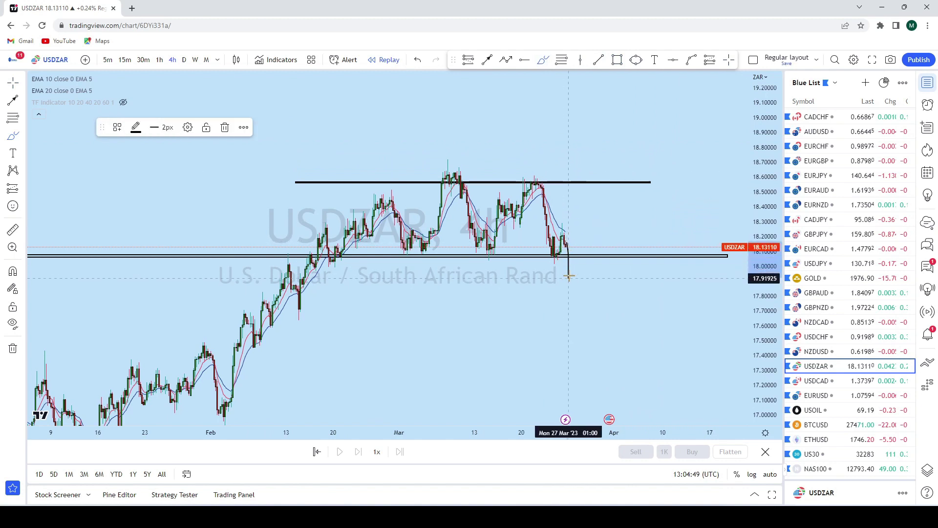
pyautogui.moveTo(576, 275); pyautogui.dragTo(593, 248)
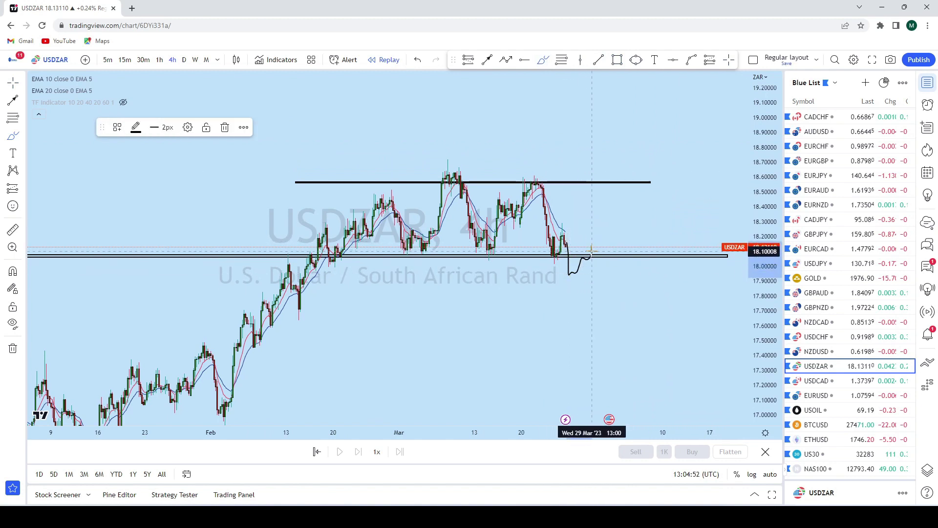
pyautogui.click(418, 59)
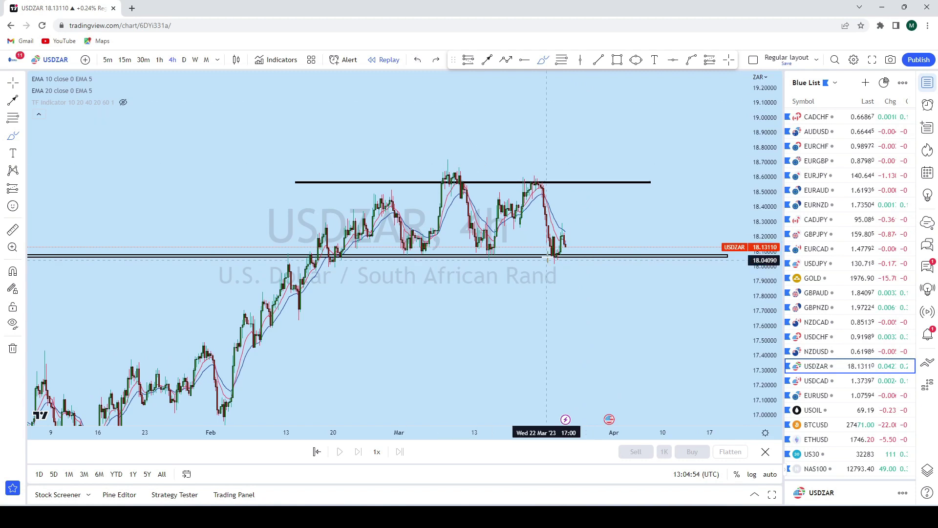
# Brush a projected dip below the lower level and back above it, and circle the end of the path.
pyautogui.moveTo(588, 246); pyautogui.dragTo(597, 248)
pyautogui.click(636, 59)
pyautogui.click(602, 236)
pyautogui.click(611, 246)
pyautogui.moveTo(666, 226); pyautogui.dragTo(622, 266)
# Draw an arrow from inside the circle at about 18.11 up to the upper level at about 18.55.
pyautogui.click(487, 59)
pyautogui.click(552, 290)
pyautogui.click(594, 224)
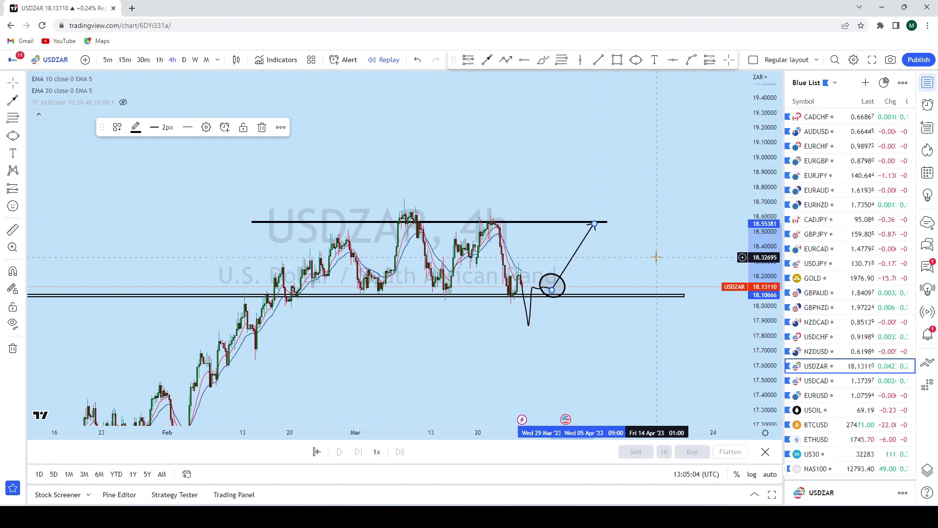
pyautogui.scroll(3, 660, 239)
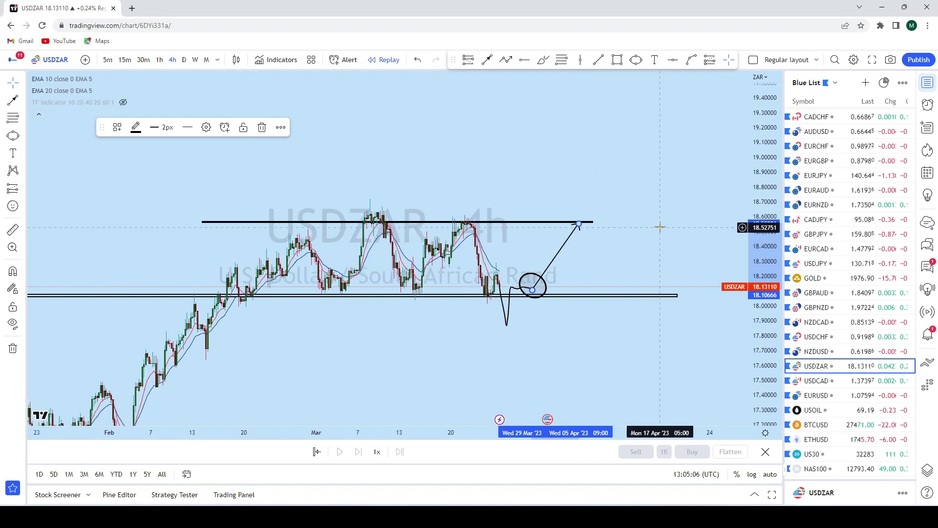
# Try to brush marks around the recent lows and a projected fall below the lower level, and undo the strokes.
pyautogui.click(542, 59)
pyautogui.moveTo(446, 280)
pyautogui.mouseDown()
pyautogui.moveTo(449, 324)
pyautogui.moveTo(476, 328)
pyautogui.mouseUp()
pyautogui.scroll(-6, 580, 272)
pyautogui.click(419, 60)
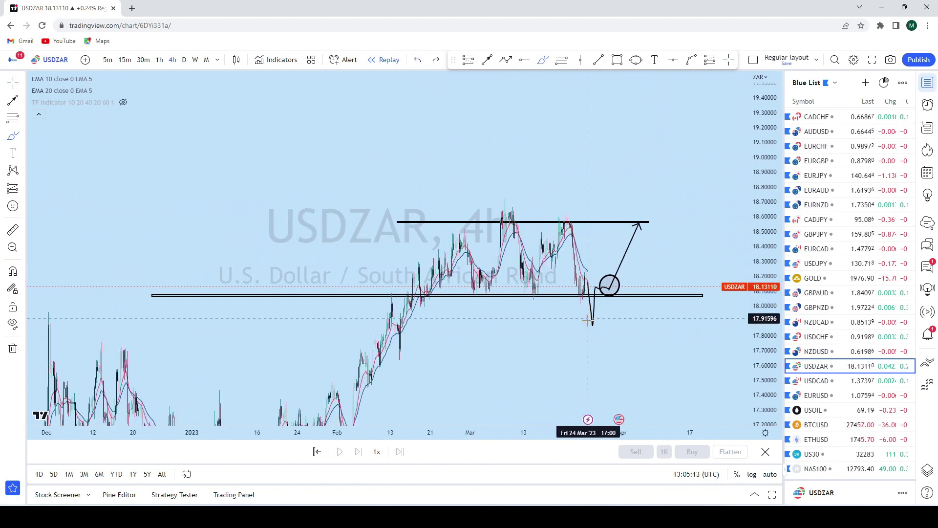
pyautogui.moveTo(579, 292)
pyautogui.mouseDown()
pyautogui.moveTo(549, 295)
pyautogui.moveTo(636, 364)
pyautogui.moveTo(636, 391)
pyautogui.moveTo(657, 405)
pyautogui.mouseUp()
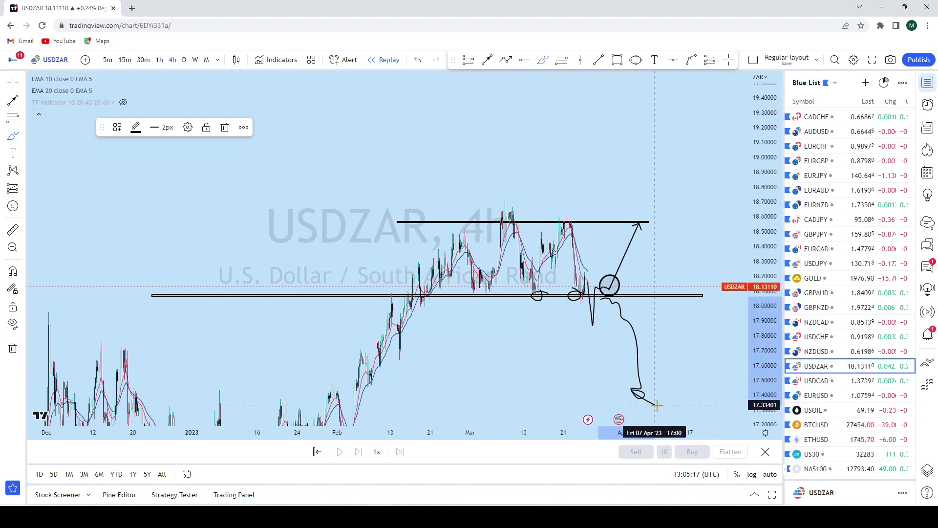
pyautogui.click(418, 60)
pyautogui.click(418, 60)
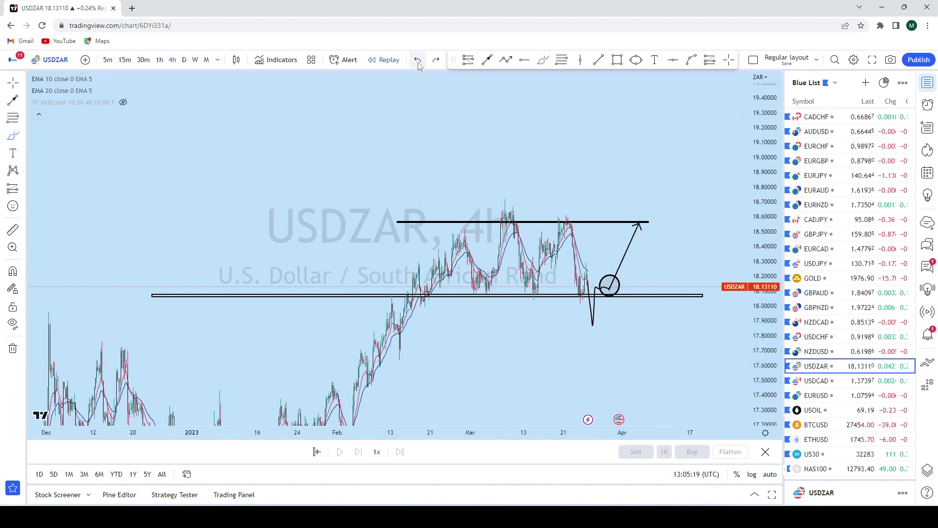
# Draw a second circle just under the lower level and an arrow from about 18.07 down to about 17.39.
pyautogui.click(638, 62)
pyautogui.click(601, 313)
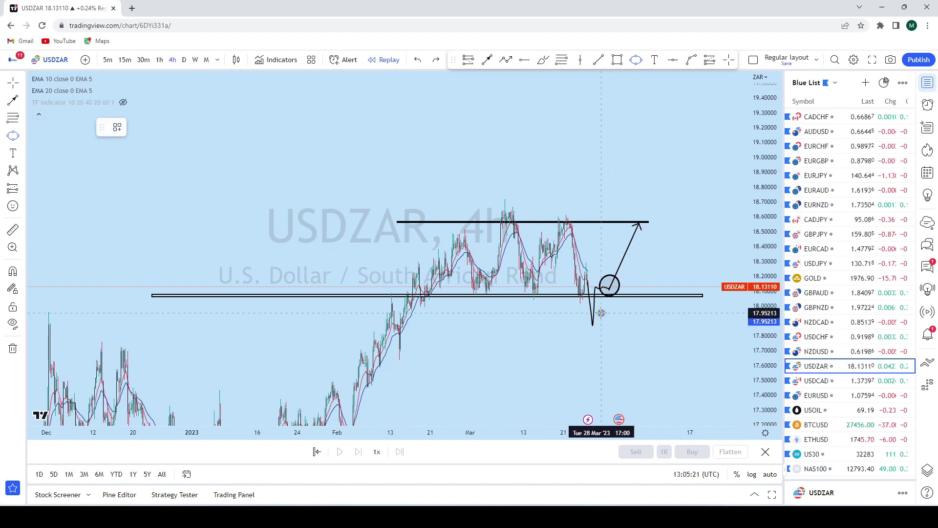
pyautogui.click(627, 293)
pyautogui.moveTo(679, 244); pyautogui.dragTo(638, 209)
pyautogui.click(488, 60)
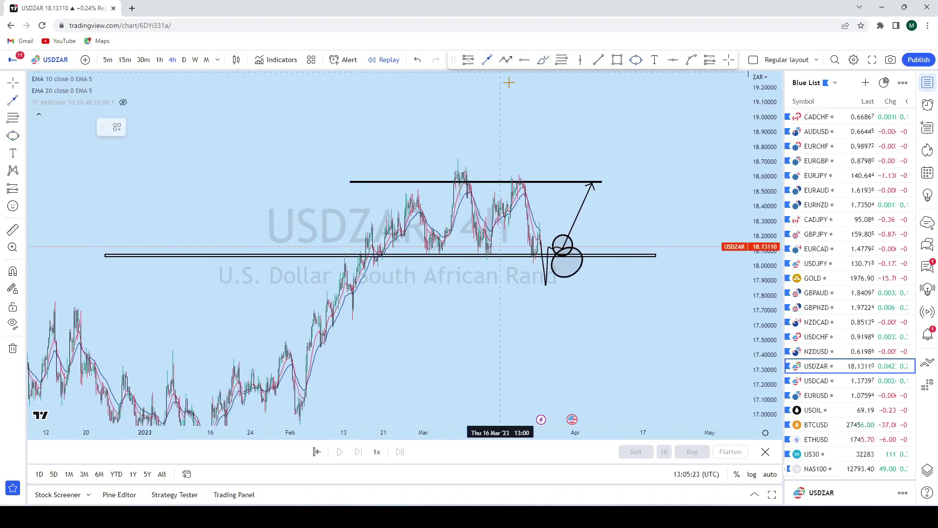
pyautogui.click(570, 256)
pyautogui.click(612, 364)
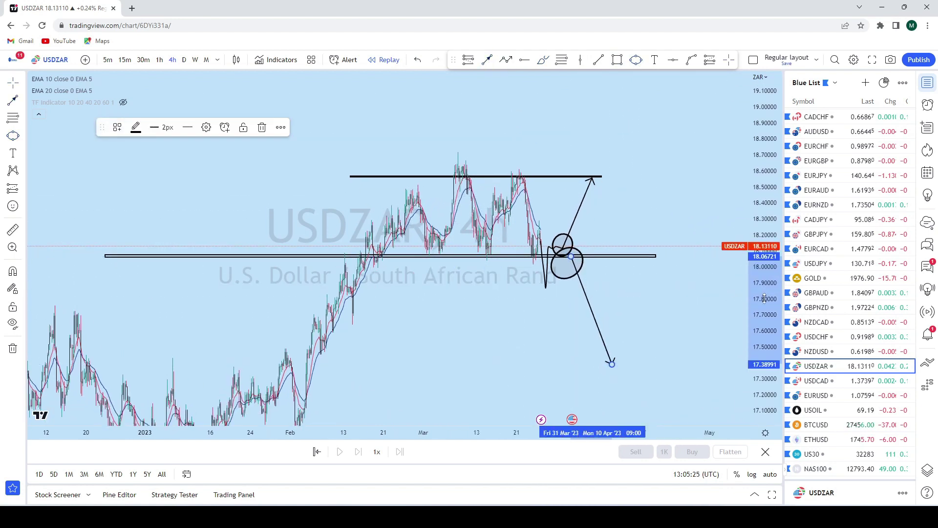
# Open USDCAD on the monthly timeframe and frame the candles since about mid-2018.
pyautogui.click(833, 381)
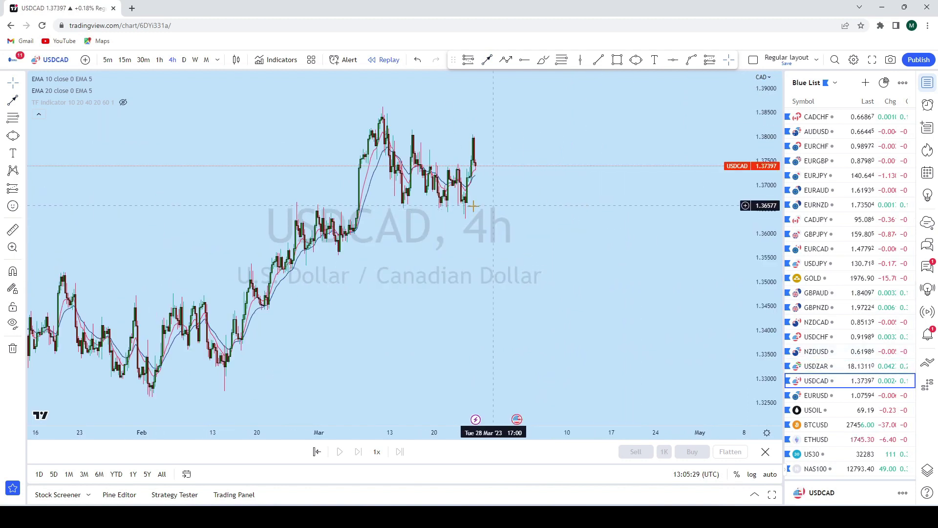
pyautogui.click(23, 83)
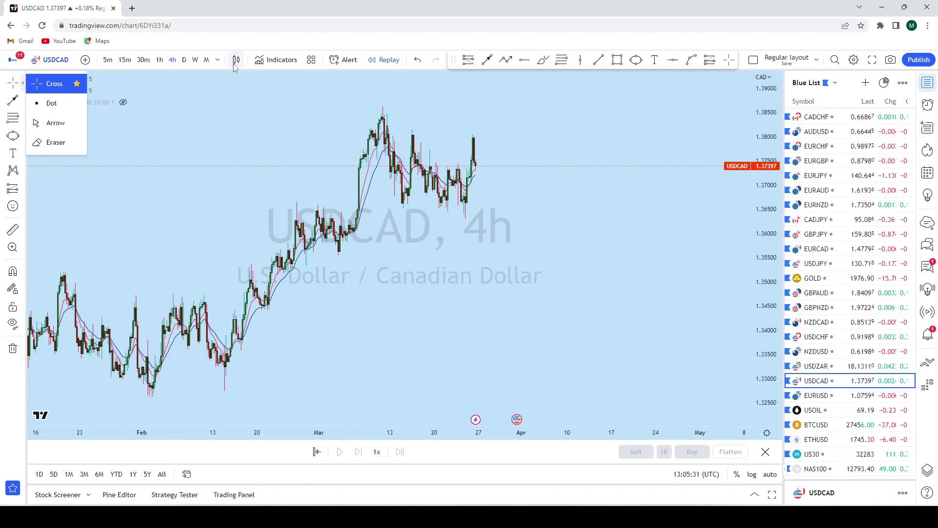
pyautogui.click(207, 59)
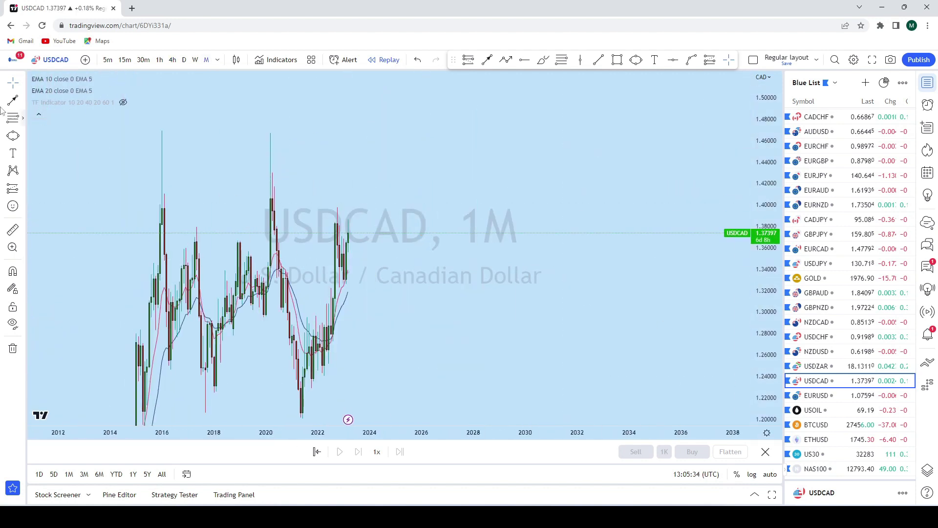
pyautogui.moveTo(263, 186); pyautogui.dragTo(498, 173)
pyautogui.scroll(4, 667, 169)
pyautogui.scroll(2, 588, 160)
pyautogui.scroll(4, 685, 151)
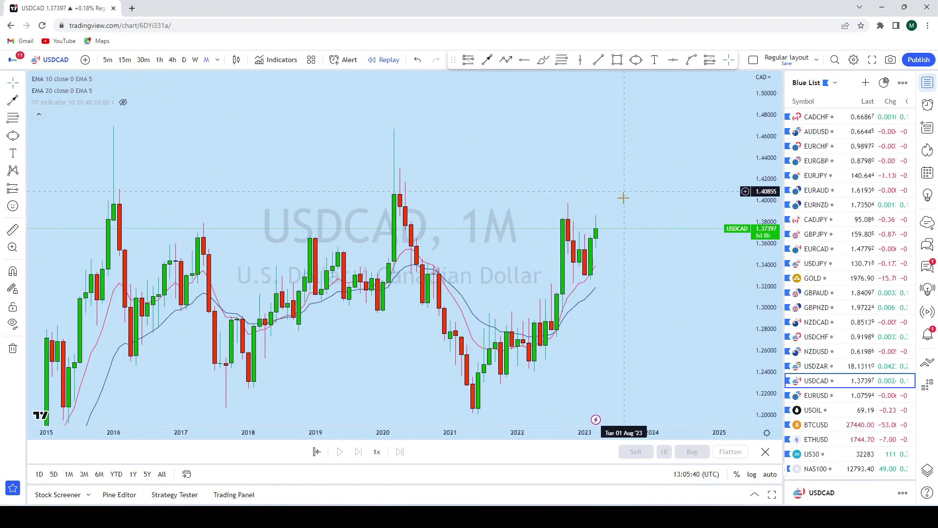
pyautogui.scroll(4, 632, 230)
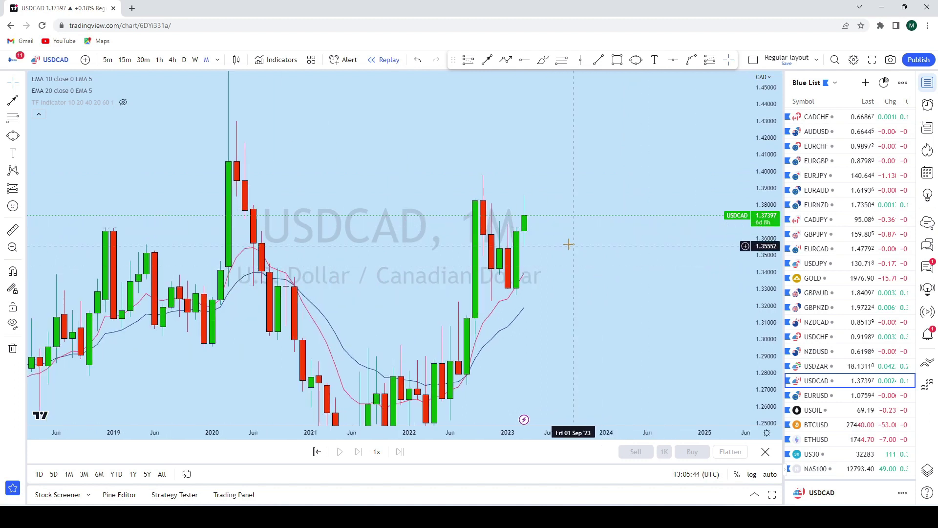
# On the weekly timeframe, draw a descending trend line over the latest highs from about 1.388 in mid-February 2023 to about 1.348.
pyautogui.click(194, 61)
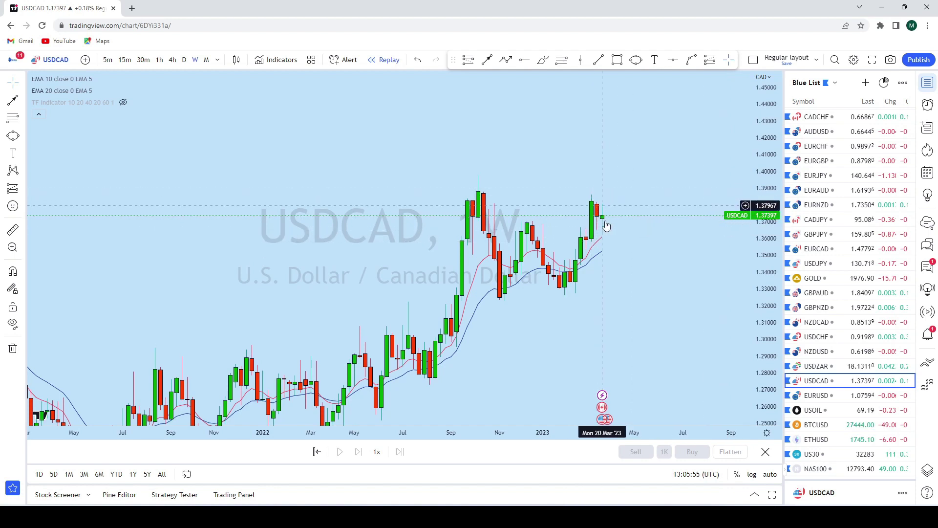
pyautogui.moveTo(761, 267); pyautogui.dragTo(759, 146)
pyautogui.scroll(3, 611, 183)
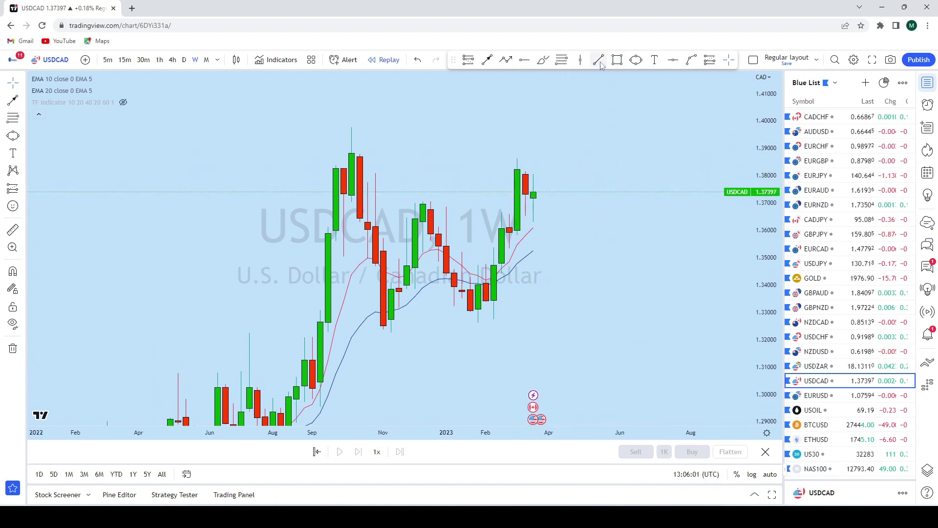
pyautogui.click(495, 152)
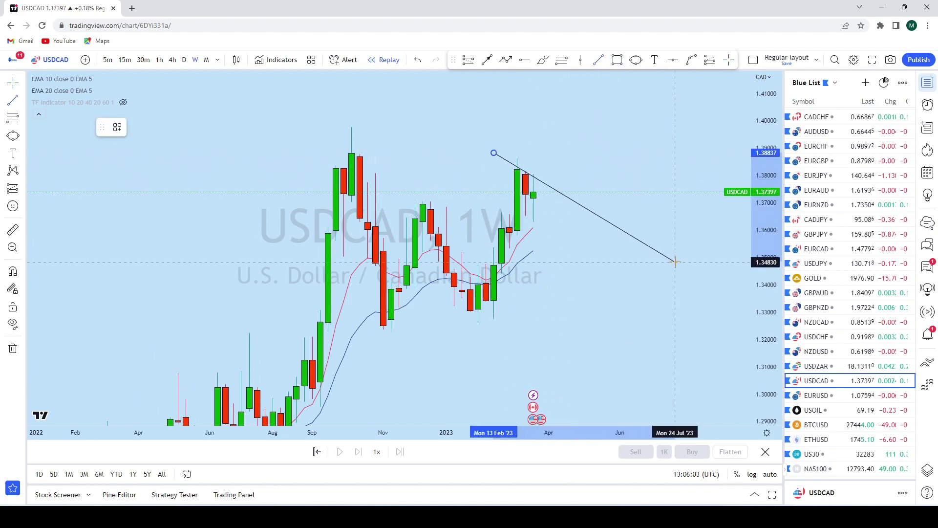
pyautogui.click(691, 262)
pyautogui.moveTo(580, 118); pyautogui.dragTo(644, 161)
# Try to brush a projected move around the trend line and a vertical stroke beside the latest weekly candle, undoing both.
pyautogui.click(540, 63)
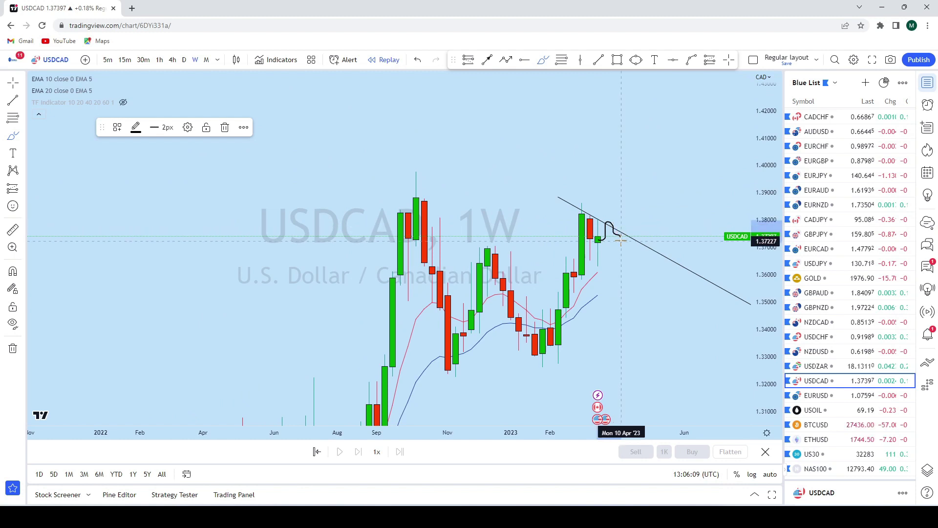
pyautogui.click(417, 60)
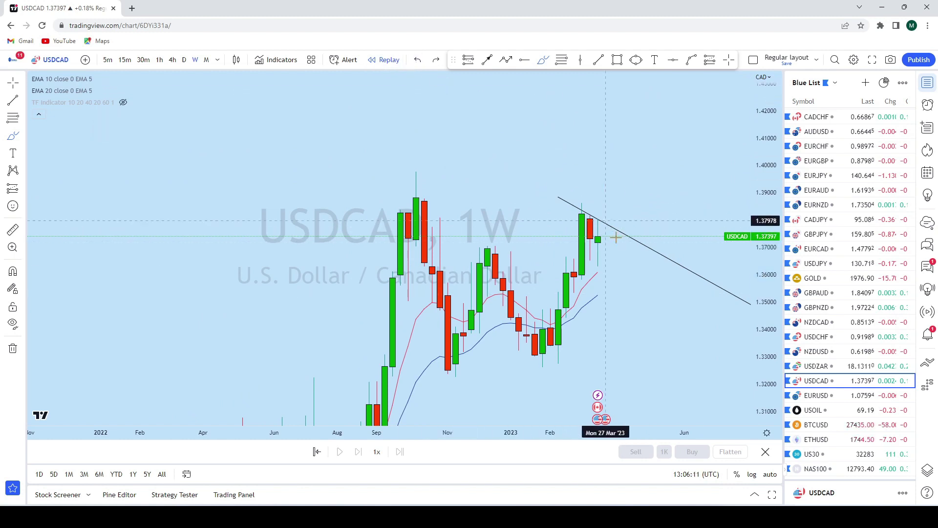
pyautogui.moveTo(605, 222); pyautogui.dragTo(607, 265)
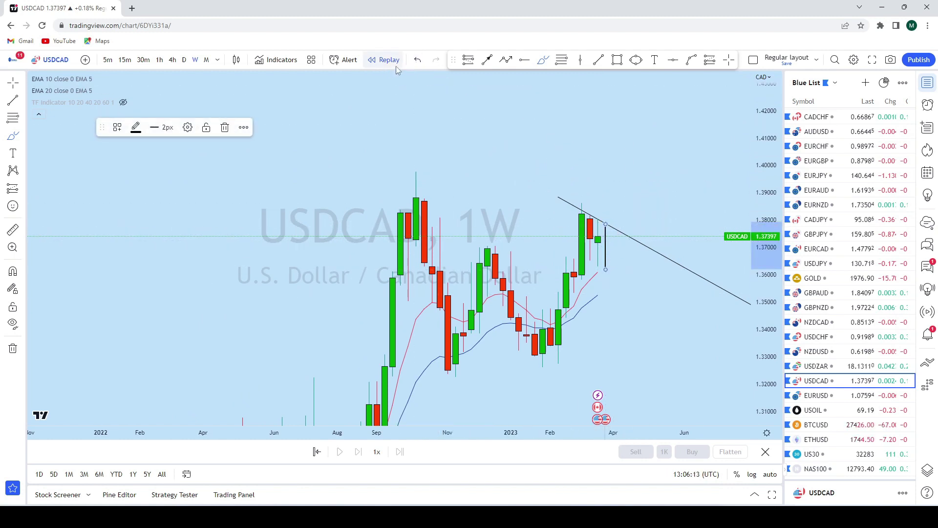
pyautogui.click(417, 59)
# Switch USDCAD to the daily timeframe and frame the candles since about December 2022.
pyautogui.click(184, 60)
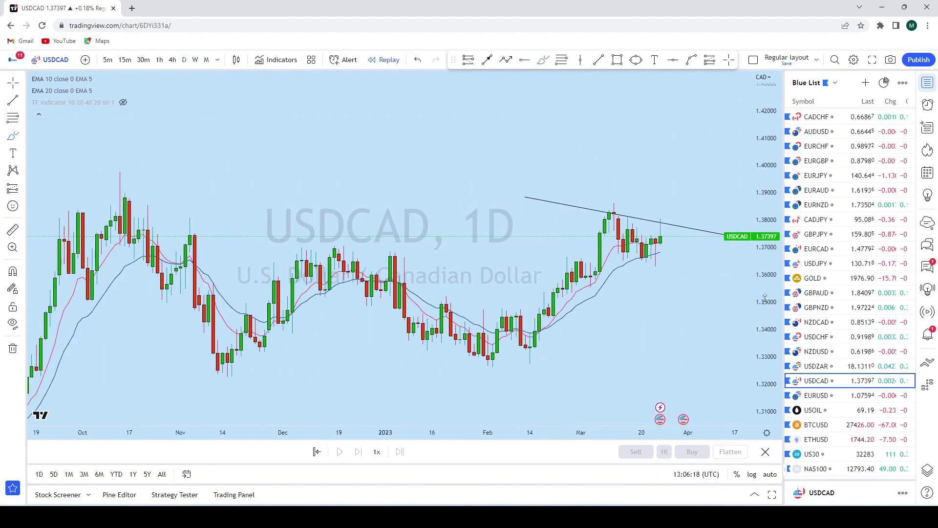
pyautogui.scroll(4, 662, 182)
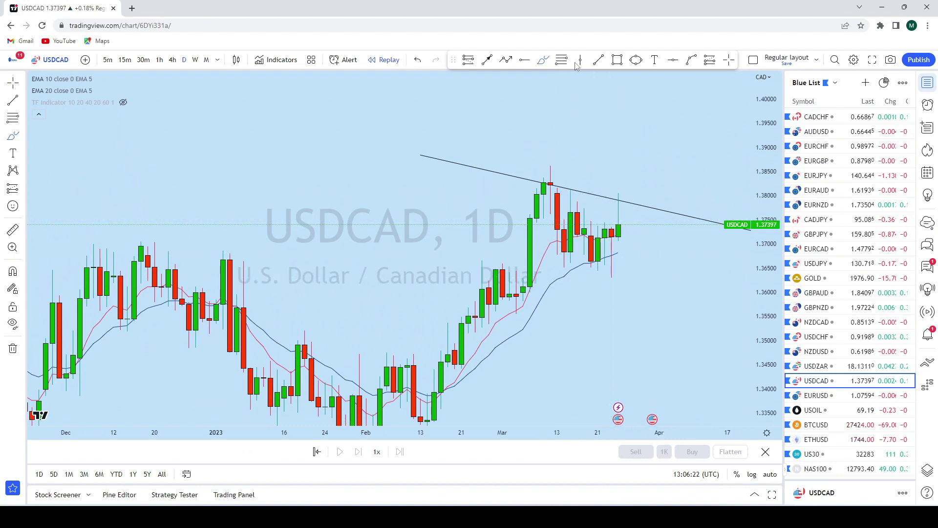
# Try to brush marks along the wicks of the last two daily candles, and undo the strokes.
pyautogui.click(545, 63)
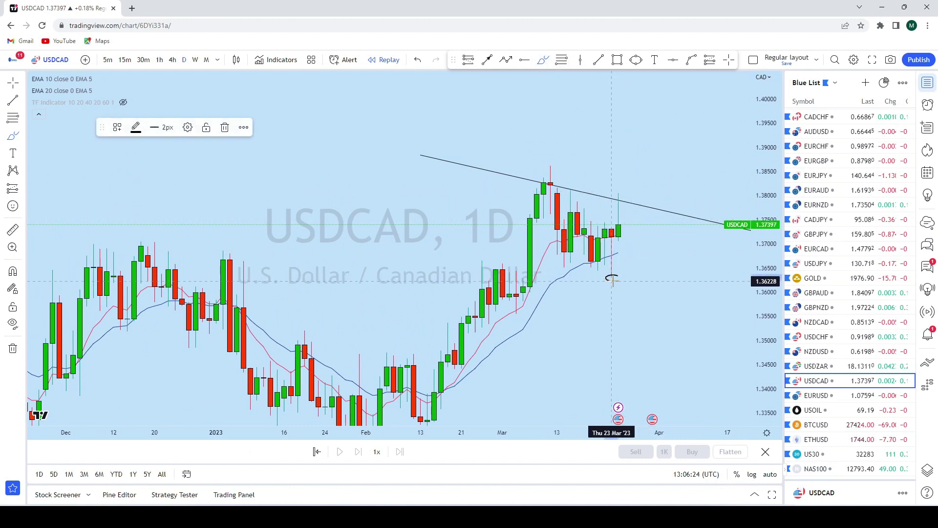
pyautogui.moveTo(610, 275); pyautogui.dragTo(612, 226)
pyautogui.click(419, 59)
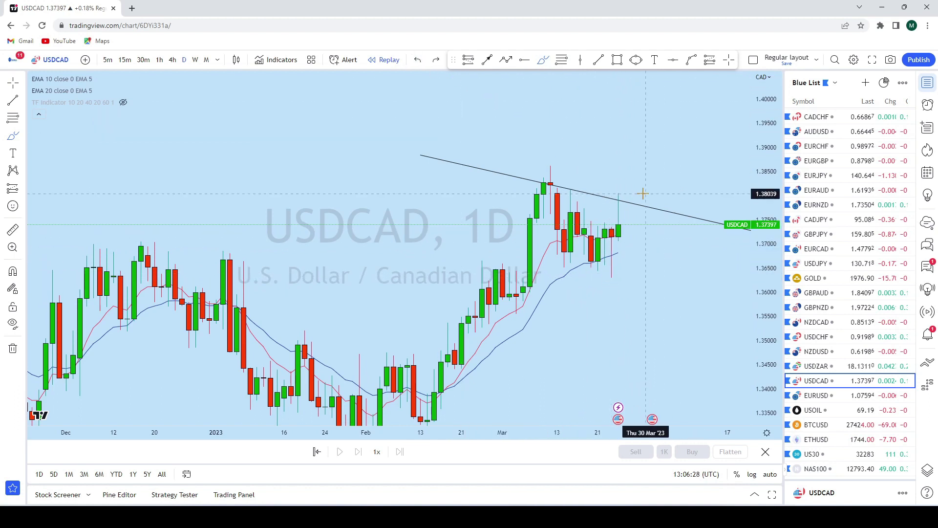
pyautogui.moveTo(618, 192); pyautogui.dragTo(611, 239)
pyautogui.click(417, 61)
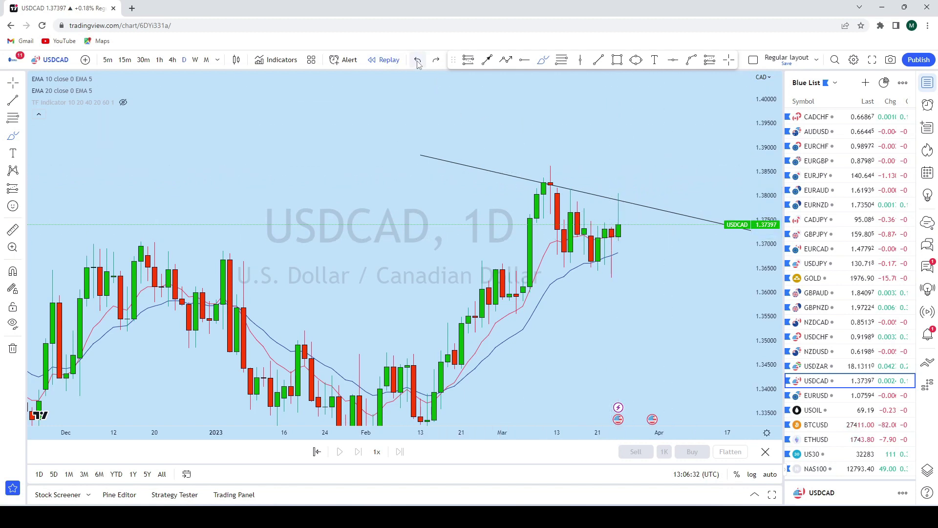
# Try to brush a stroke on the daily USDCAD chart, and undo it.
pyautogui.scroll(3, 684, 176)
pyautogui.scroll(-5, 586, 244)
pyautogui.moveTo(518, 333); pyautogui.dragTo(719, 190)
pyautogui.scroll(2, 719, 189)
pyautogui.click(418, 60)
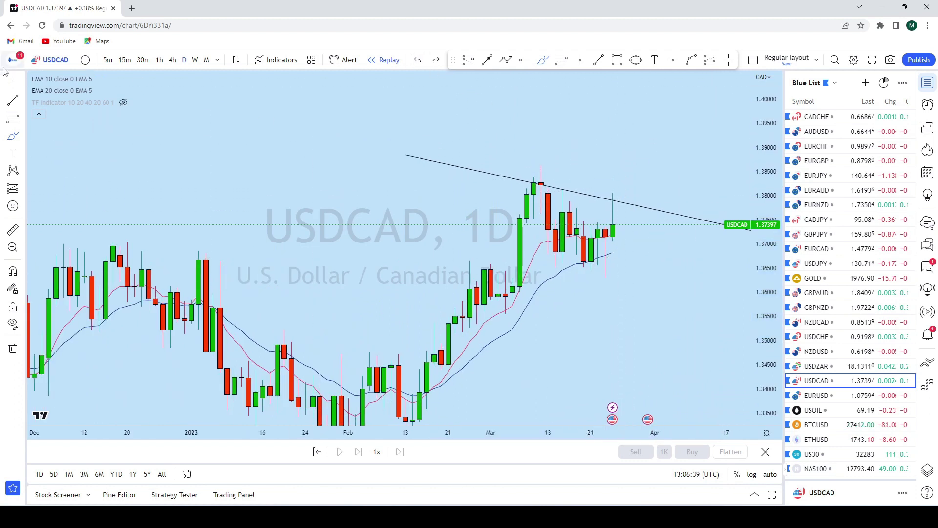
# Move the starting point of the descending trend line to about 1.3894 on 10 February 2023.
pyautogui.hscroll(3, 555, 138)
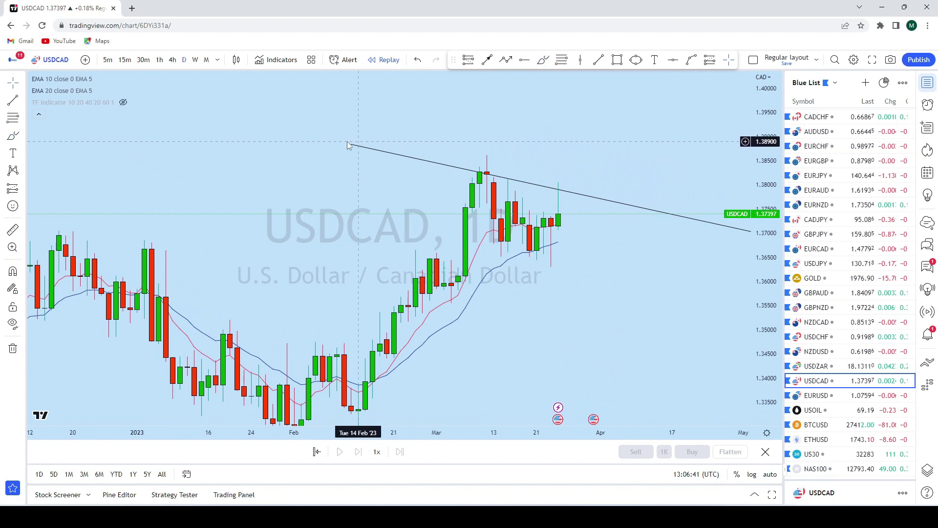
pyautogui.moveTo(350, 145); pyautogui.dragTo(344, 139)
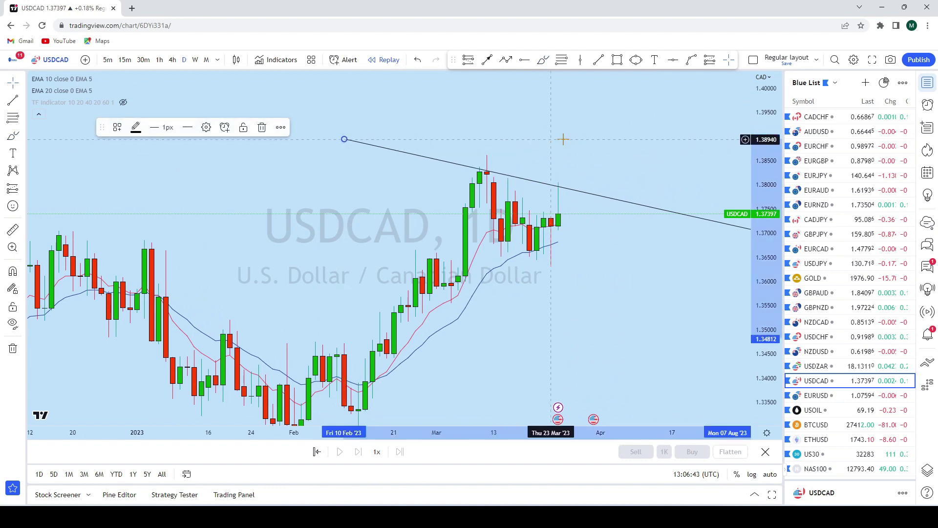
pyautogui.moveTo(570, 139); pyautogui.dragTo(555, 134)
# Try to brush a projected rise to the trend line followed by a fall to about 1.354, and undo the stroke.
pyautogui.click(544, 61)
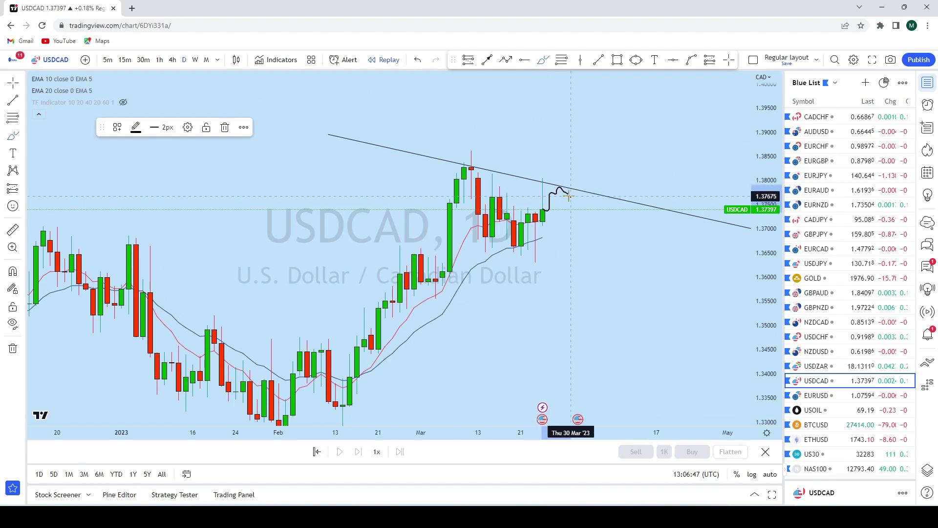
pyautogui.moveTo(569, 237); pyautogui.dragTo(580, 310)
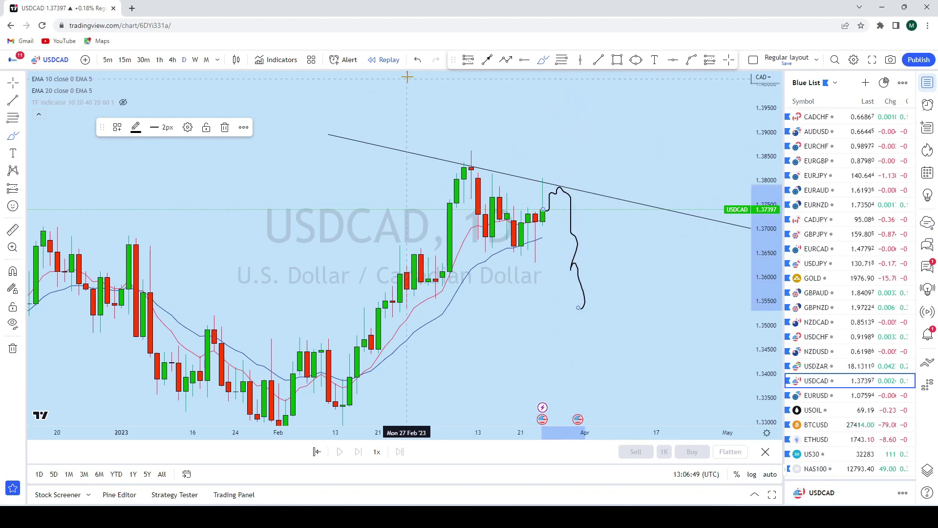
pyautogui.click(417, 60)
# Try to brush alternative moves from the trend line, including a drop to about 1.357 and a narrowing zigzag, undoing each.
pyautogui.click(556, 184)
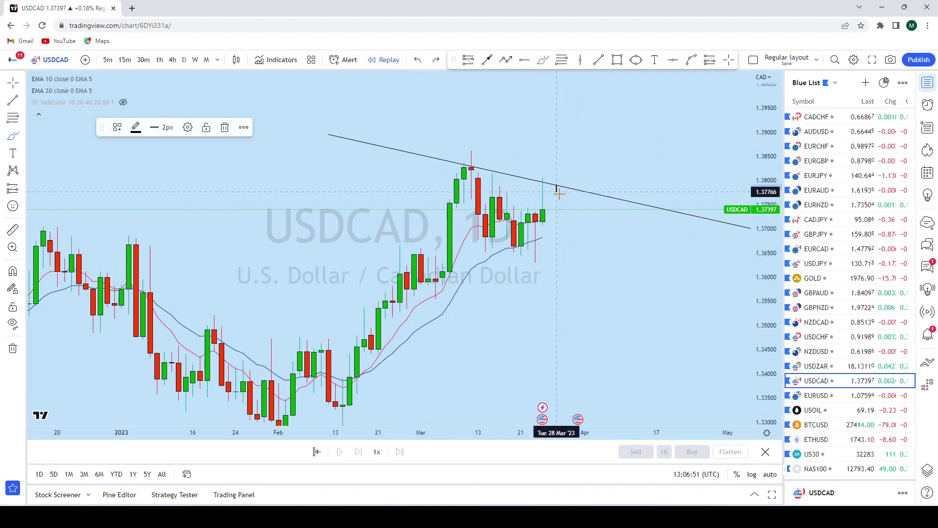
pyautogui.moveTo(560, 209); pyautogui.dragTo(607, 222)
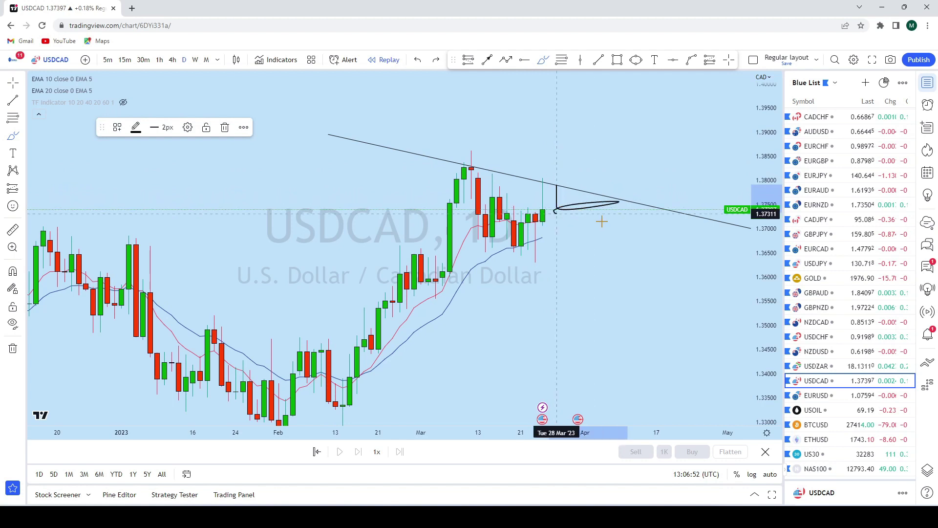
pyautogui.click(418, 59)
pyautogui.moveTo(552, 186); pyautogui.dragTo(571, 293)
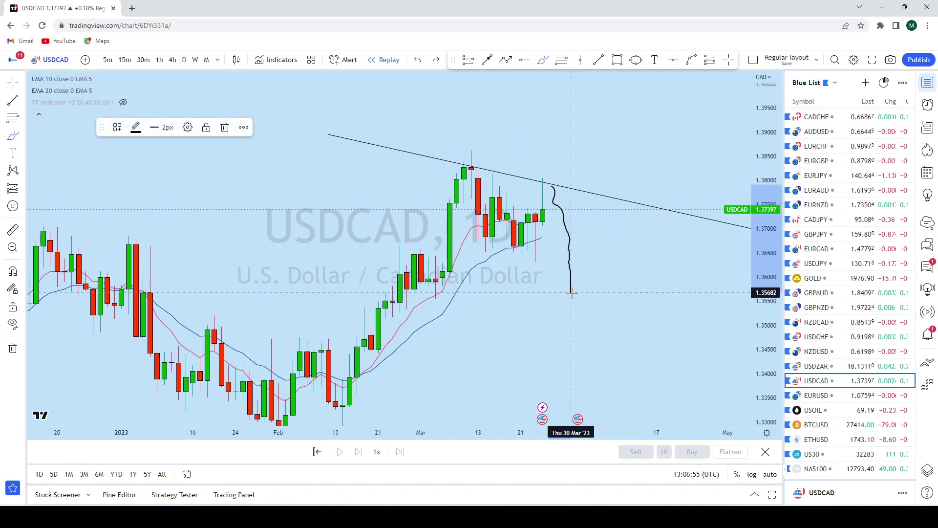
pyautogui.hotkey('ctrl', 'z')
pyautogui.moveTo(554, 185)
pyautogui.mouseDown()
pyautogui.moveTo(557, 253)
pyautogui.moveTo(618, 228)
pyautogui.moveTo(635, 208)
pyautogui.mouseUp()
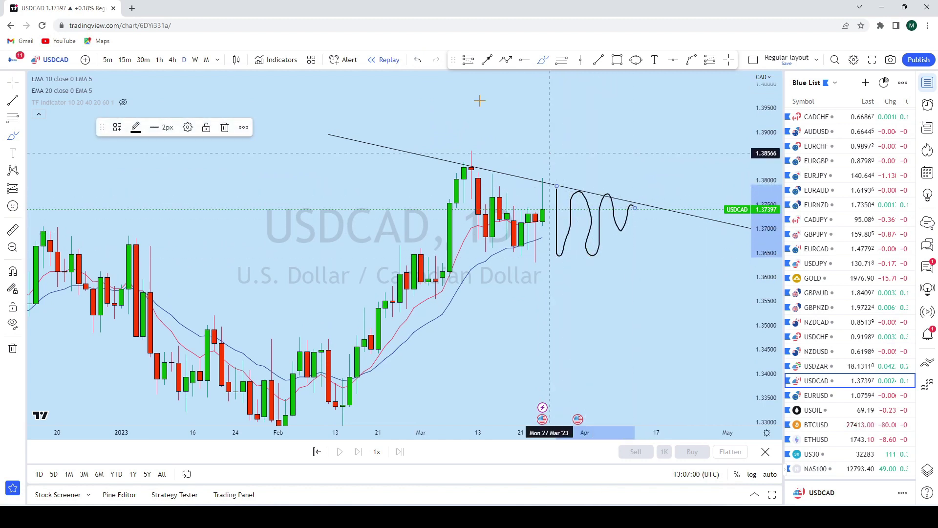
pyautogui.click(418, 60)
# Switch USDCAD to the 4-hour timeframe and frame the candles since about late February 2023.
pyautogui.click(172, 59)
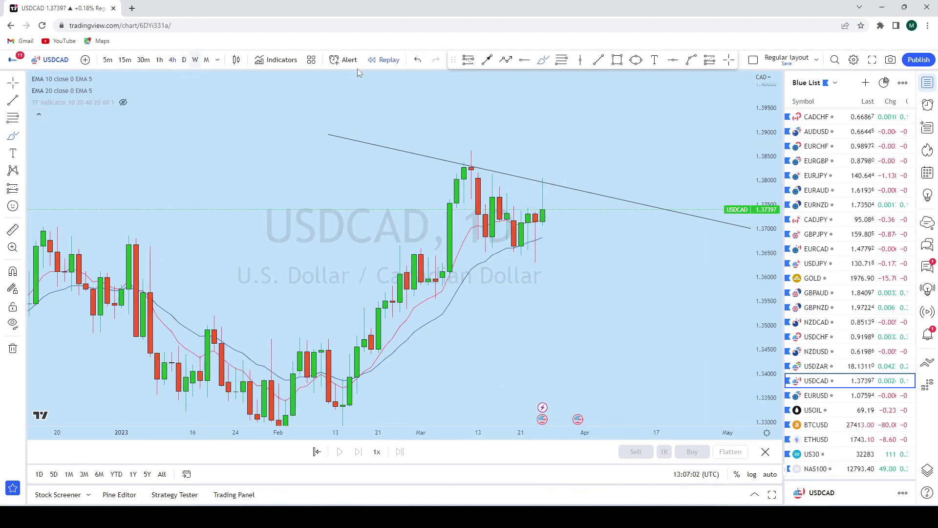
pyautogui.scroll(-6, 621, 147)
pyautogui.scroll(4, 695, 174)
pyautogui.scroll(-2, 675, 175)
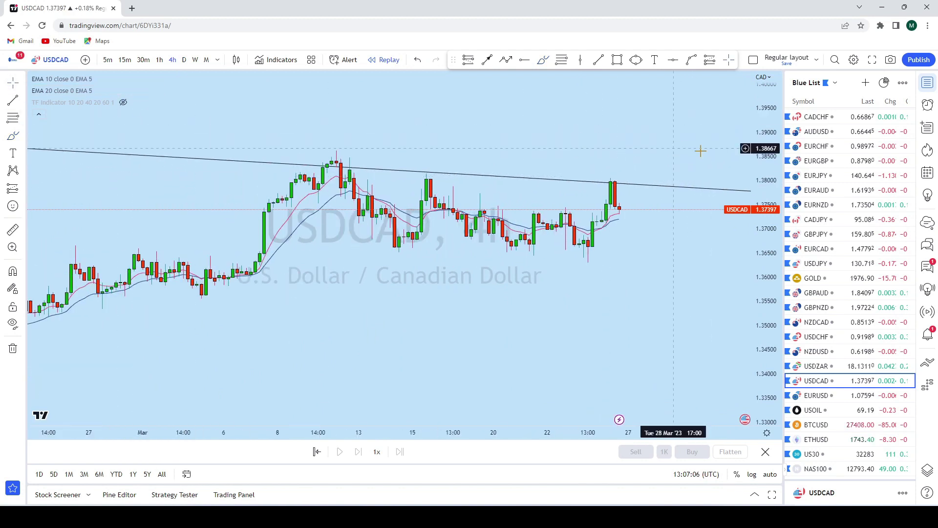
pyautogui.moveTo(621, 174); pyautogui.dragTo(540, 191)
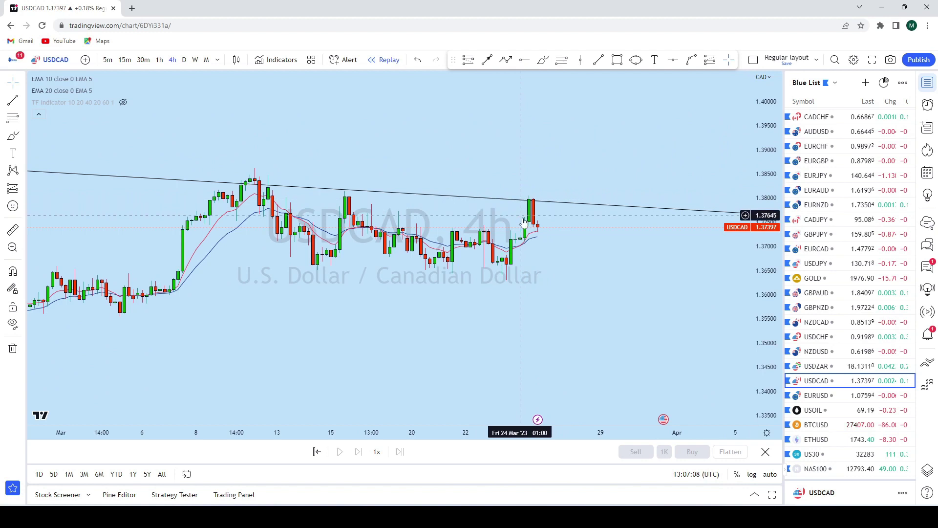
pyautogui.scroll(3, 717, 245)
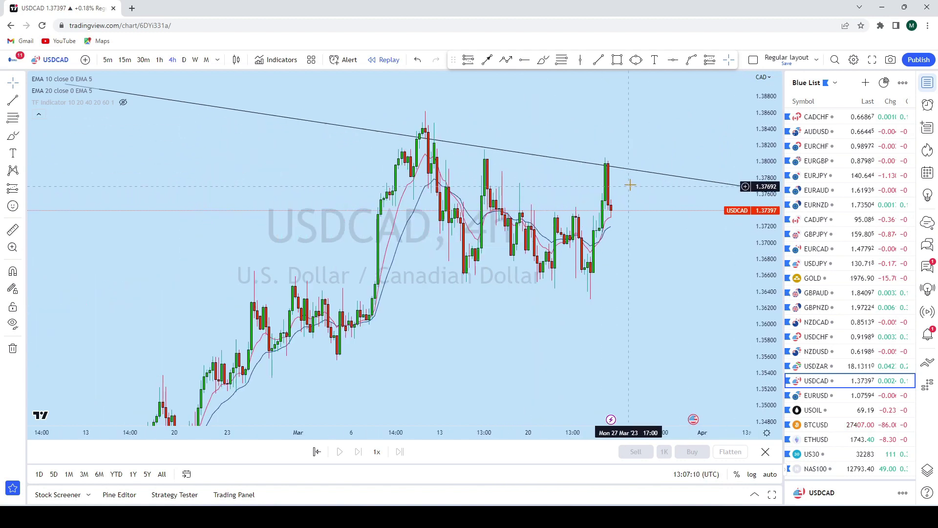
pyautogui.scroll(1, 621, 178)
# Try to brush arcs over the mid-March high and the latest high near the trend line, and undo them.
pyautogui.click(543, 59)
pyautogui.moveTo(559, 178)
pyautogui.mouseDown()
pyautogui.moveTo(592, 153)
pyautogui.moveTo(604, 170)
pyautogui.mouseUp()
pyautogui.moveTo(418, 166); pyautogui.dragTo(457, 167)
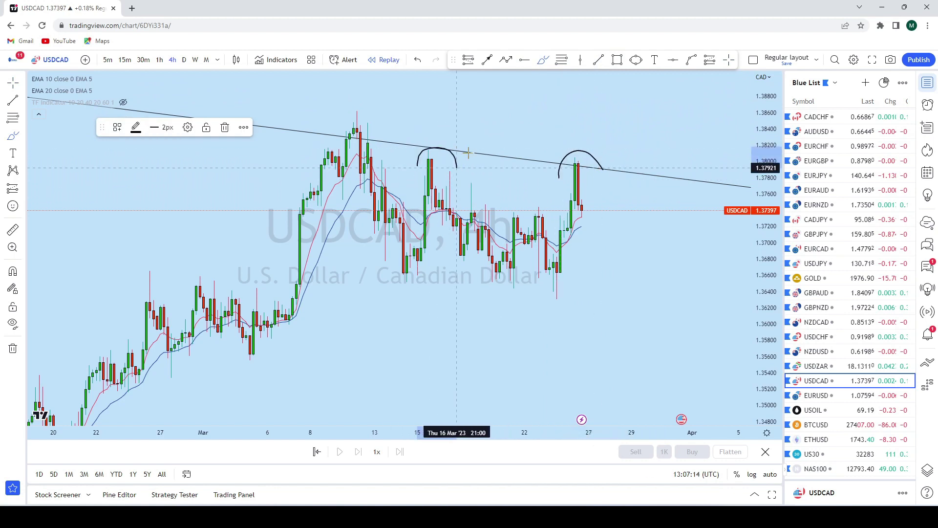
pyautogui.click(418, 60)
pyautogui.click(419, 60)
# Draw a horizontal line at about 1.38047 across the mid-March and latest highs.
pyautogui.click(673, 60)
pyautogui.click(315, 157)
pyautogui.moveTo(505, 92); pyautogui.dragTo(548, 115)
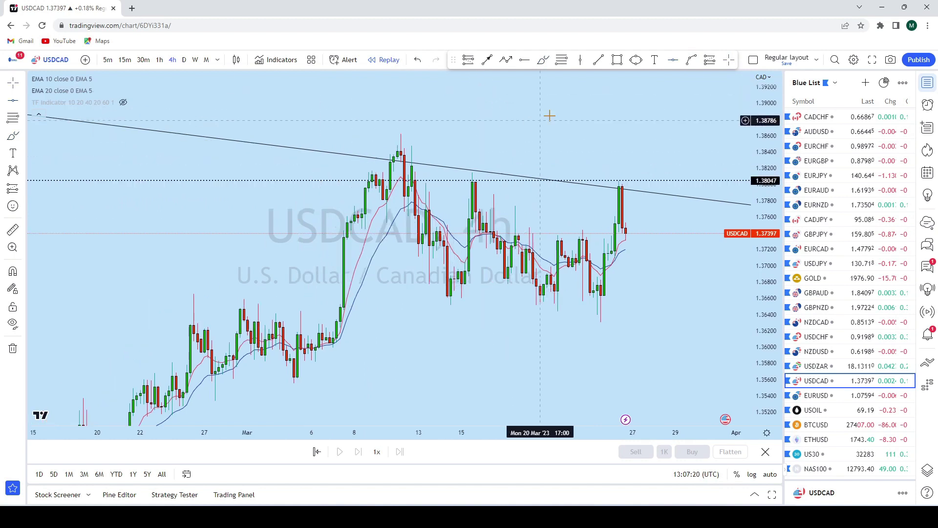
# Try to brush short arcs over the two highs touching the 1.38047 level, and undo them.
pyautogui.click(544, 61)
pyautogui.moveTo(453, 180); pyautogui.dragTo(500, 172)
pyautogui.moveTo(609, 185); pyautogui.dragTo(633, 181)
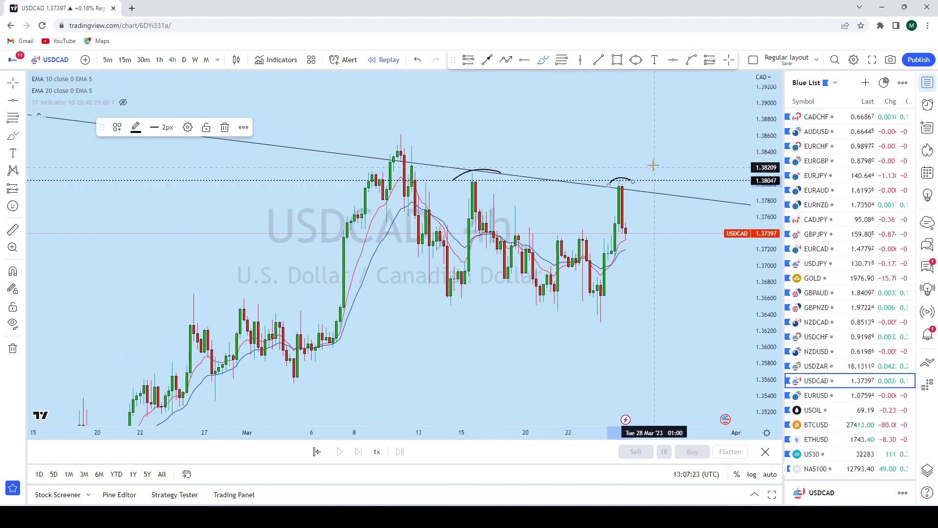
pyautogui.click(420, 58)
pyautogui.click(420, 57)
# Try to brush a projected rise to the trend line and a two-stage fall to about 1.35, undoing both strokes.
pyautogui.scroll(4, 636, 215)
pyautogui.moveTo(566, 233)
pyautogui.mouseDown()
pyautogui.moveTo(593, 198)
pyautogui.moveTo(609, 210)
pyautogui.moveTo(635, 363)
pyautogui.mouseUp()
pyautogui.scroll(-3, 687, 283)
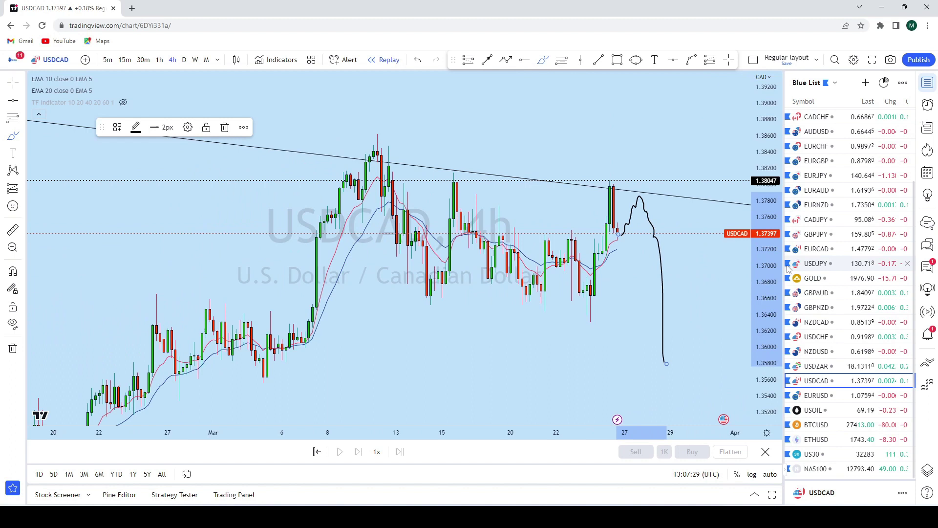
pyautogui.moveTo(663, 333); pyautogui.dragTo(685, 375)
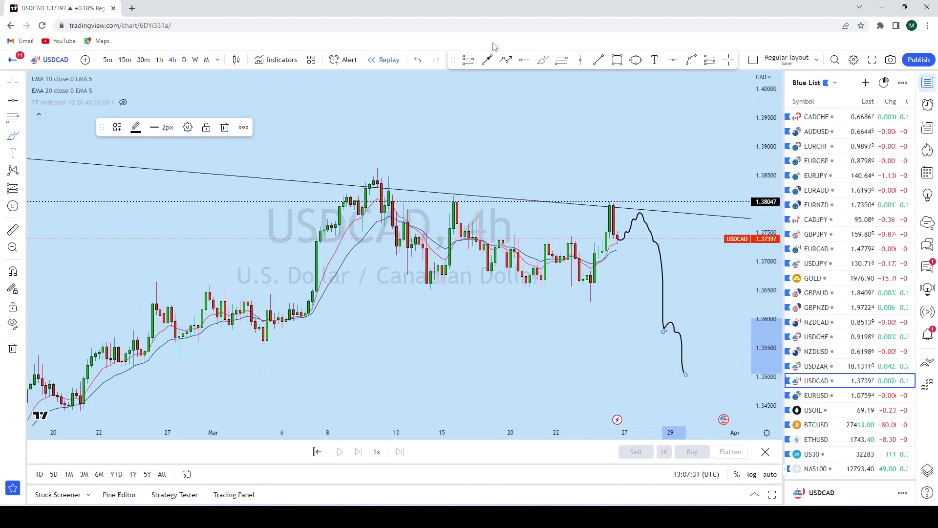
pyautogui.click(418, 60)
pyautogui.click(418, 59)
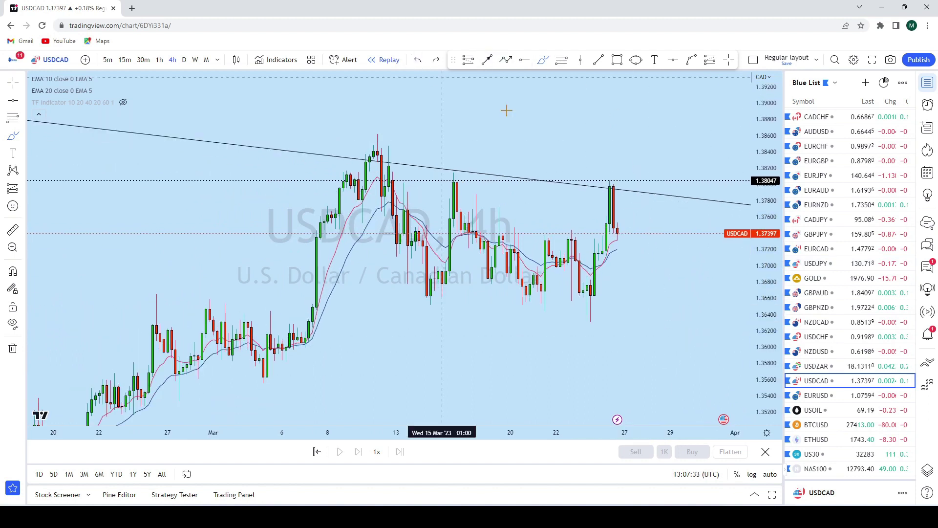
# Brush a short projected rise to about 1.376 after the latest candle and circle its peak with an ellipse.
pyautogui.scroll(5, 562, 222)
pyautogui.moveTo(569, 221); pyautogui.dragTo(585, 223)
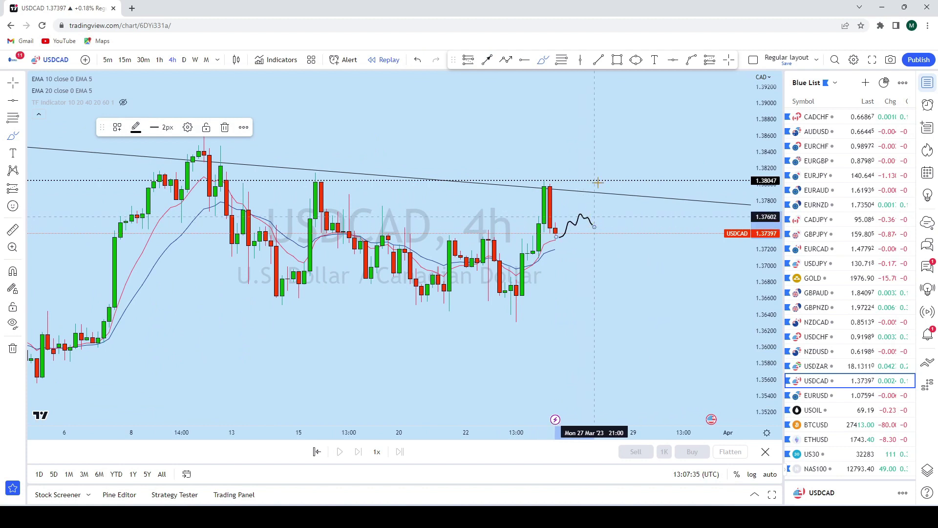
pyautogui.click(636, 61)
pyautogui.click(572, 228)
pyautogui.click(595, 205)
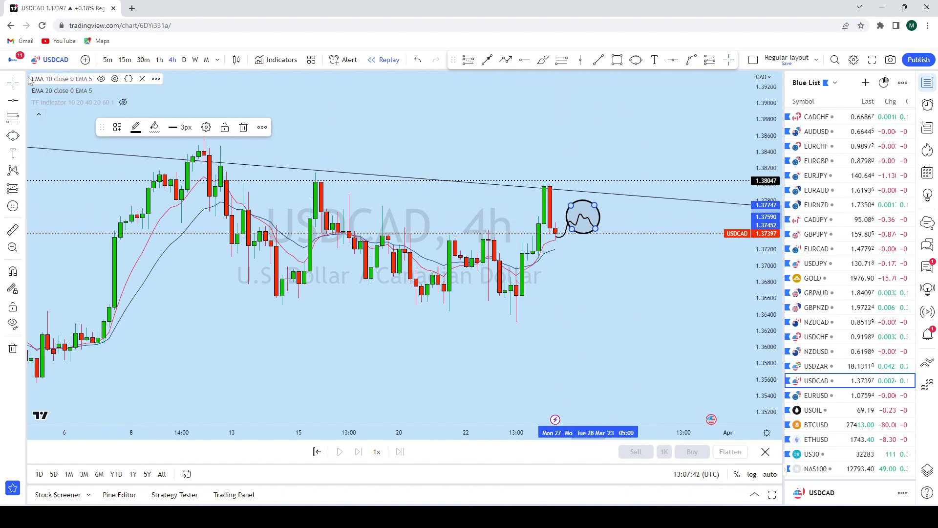
pyautogui.click(14, 83)
# Draw a downward arrow from about 1.37626 inside the ellipse to about 1.365.
pyautogui.moveTo(626, 130); pyautogui.dragTo(571, 111)
pyautogui.click(487, 59)
pyautogui.click(530, 197)
pyautogui.click(547, 286)
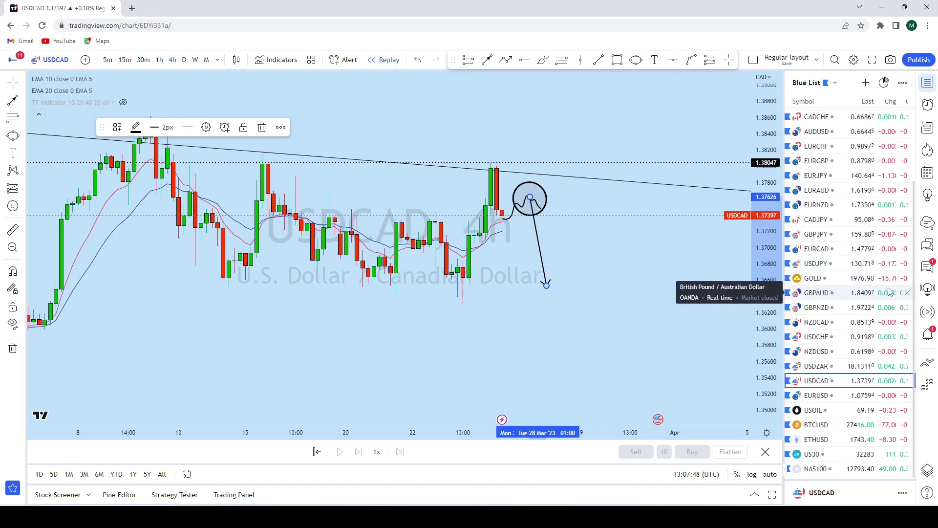
# Open EURUSD on the monthly timeframe and frame the candles since about 2019.
pyautogui.click(870, 395)
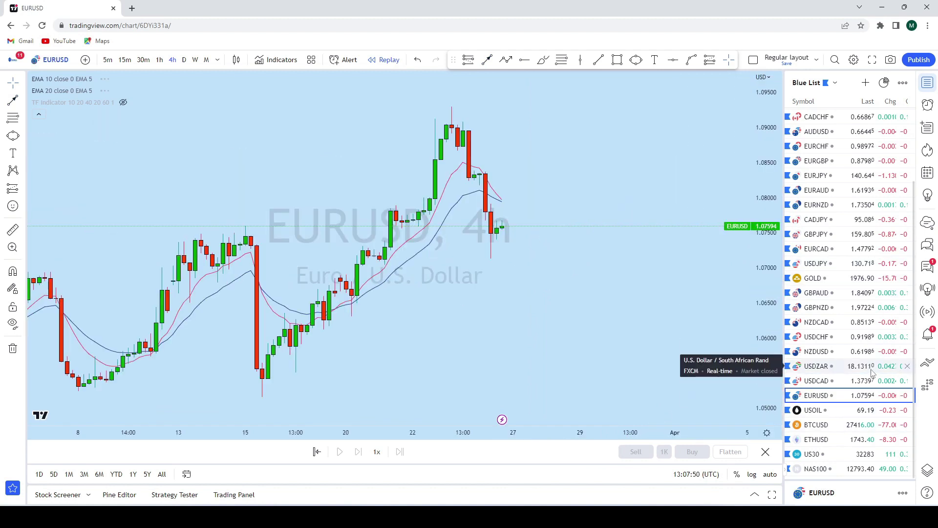
pyautogui.click(207, 59)
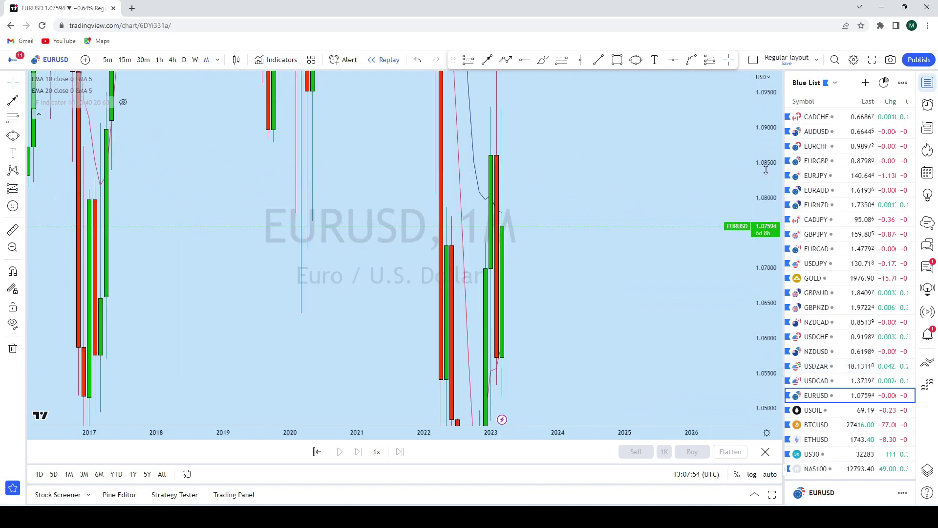
pyautogui.moveTo(766, 169); pyautogui.dragTo(766, 417)
pyautogui.scroll(3, 340, 238)
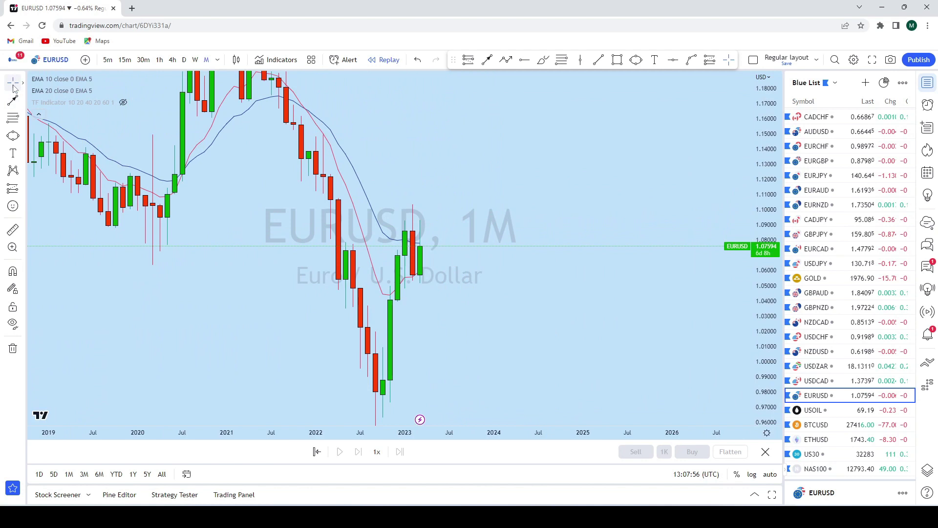
pyautogui.scroll(5, 635, 156)
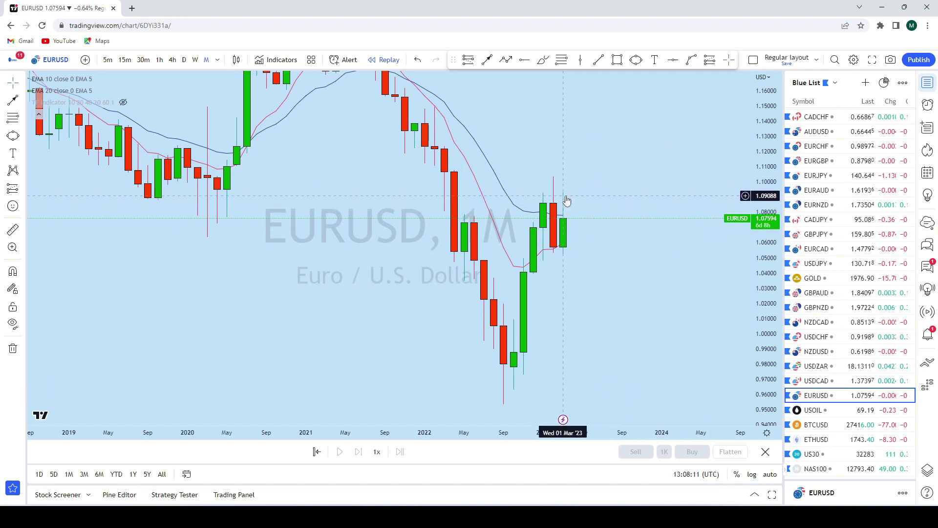
# Try to brush a projected dip and rise to about 1.13 after the latest monthly candle, and undo it.
pyautogui.click(541, 61)
pyautogui.moveTo(564, 219)
pyautogui.mouseDown()
pyautogui.moveTo(572, 156)
pyautogui.moveTo(602, 167)
pyautogui.mouseUp()
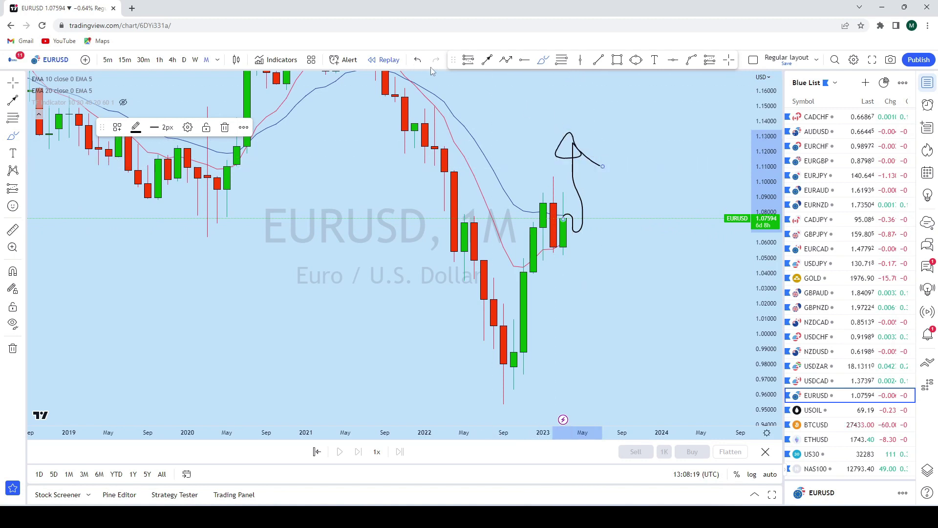
pyautogui.click(417, 59)
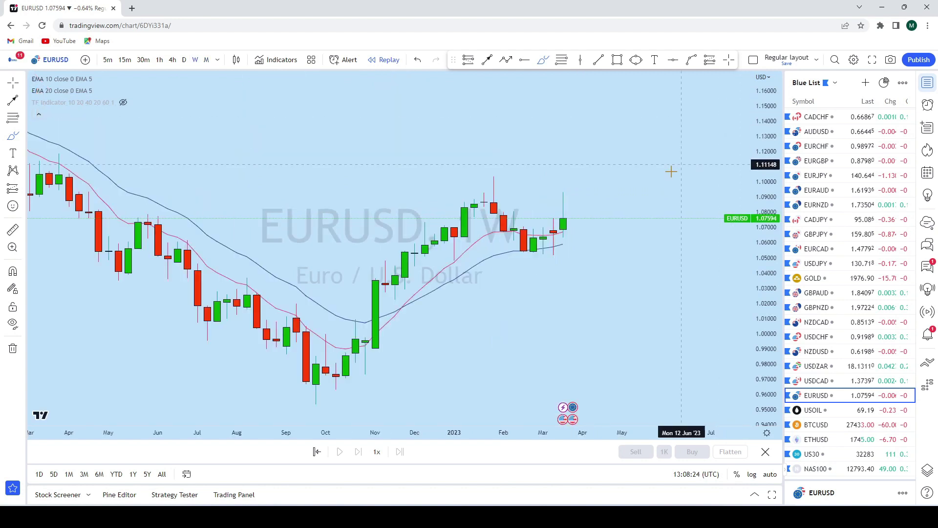
# Switch EURUSD to the weekly timeframe and frame the candles since about March 2022.
pyautogui.scroll(-4, 672, 171)
pyautogui.moveTo(765, 320); pyautogui.dragTo(765, 151)
pyautogui.scroll(4, 657, 170)
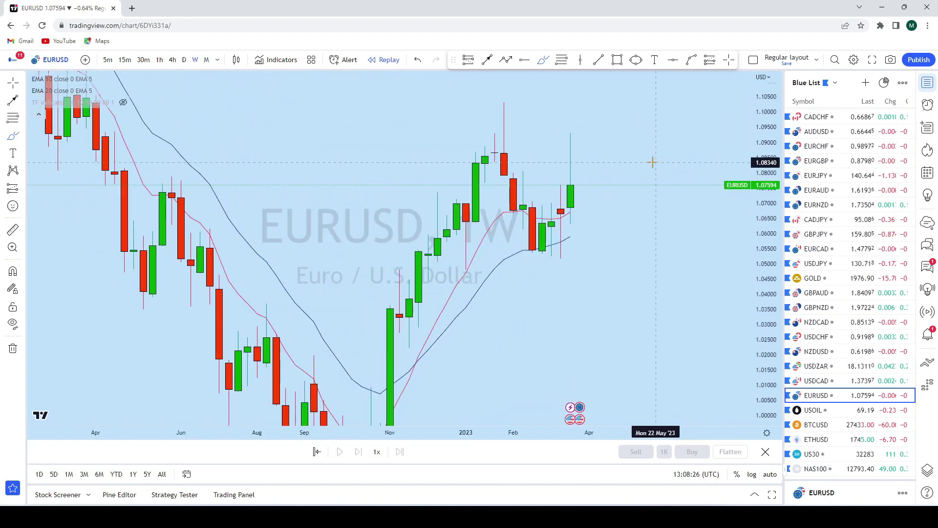
# Try to brush marks beneath the February and March weekly lows and a vertical stroke along the 13 March candle, undoing the strokes.
pyautogui.click(544, 61)
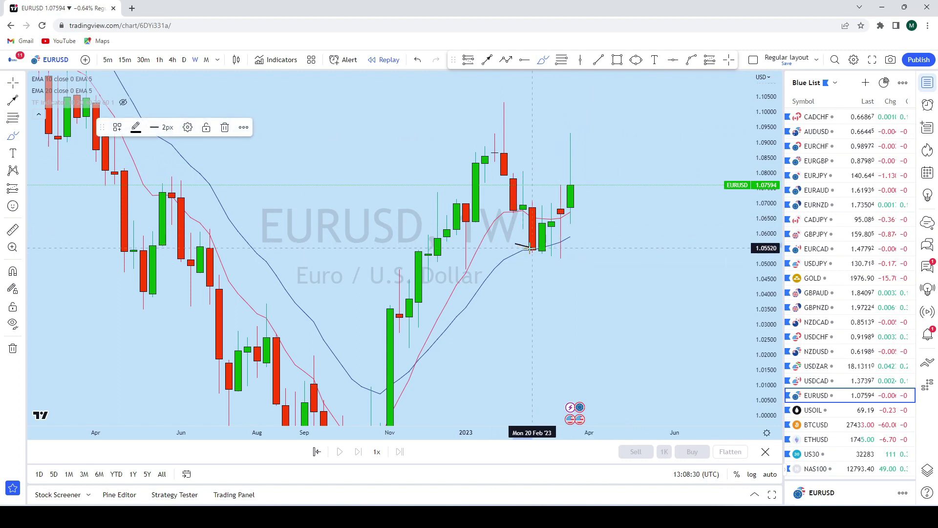
pyautogui.click(417, 60)
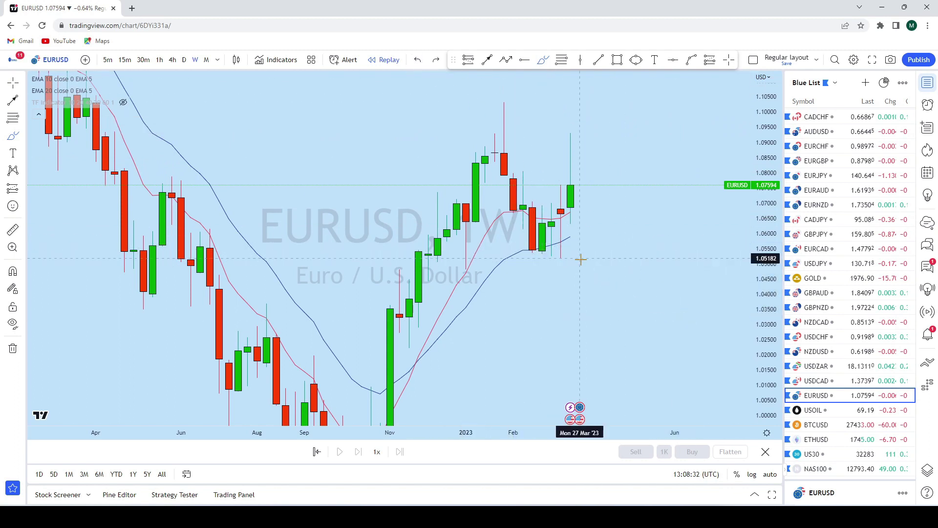
pyautogui.moveTo(579, 259)
pyautogui.mouseDown()
pyautogui.moveTo(552, 246)
pyautogui.moveTo(570, 264)
pyautogui.moveTo(578, 258)
pyautogui.moveTo(561, 267)
pyautogui.moveTo(563, 174)
pyautogui.mouseUp()
pyautogui.click(416, 61)
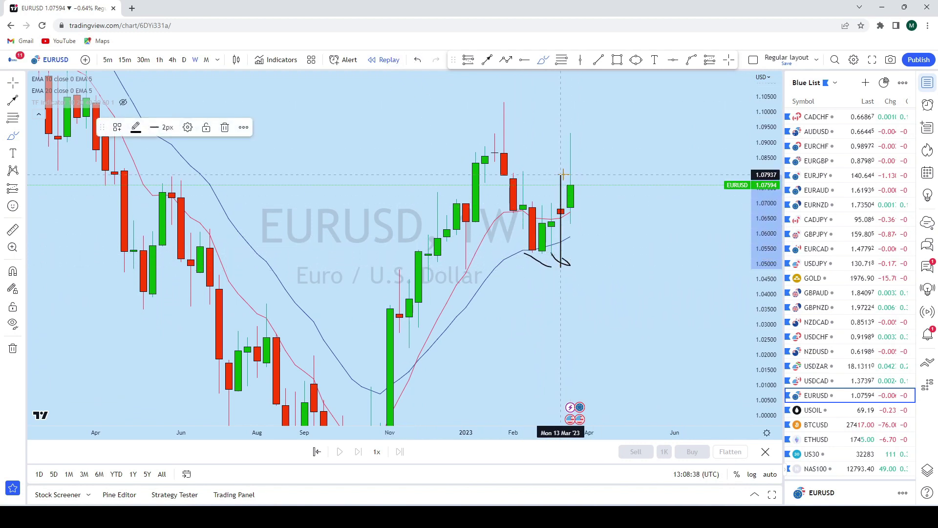
pyautogui.click(418, 60)
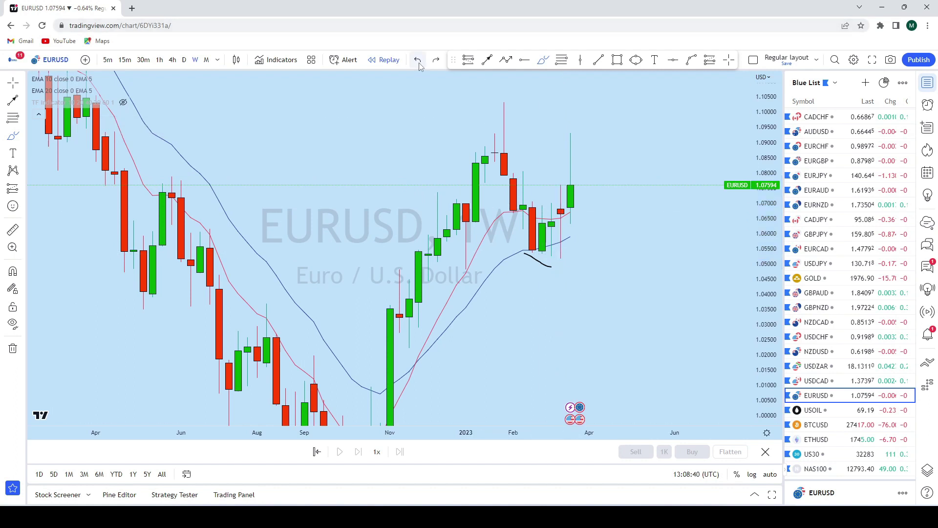
# Try to brush a series of rounded arcs beneath the weekly lows from January to April 2023, and undo them.
pyautogui.moveTo(543, 258); pyautogui.dragTo(580, 264)
pyautogui.moveTo(476, 235)
pyautogui.mouseDown()
pyautogui.moveTo(523, 251)
pyautogui.moveTo(608, 243)
pyautogui.mouseUp()
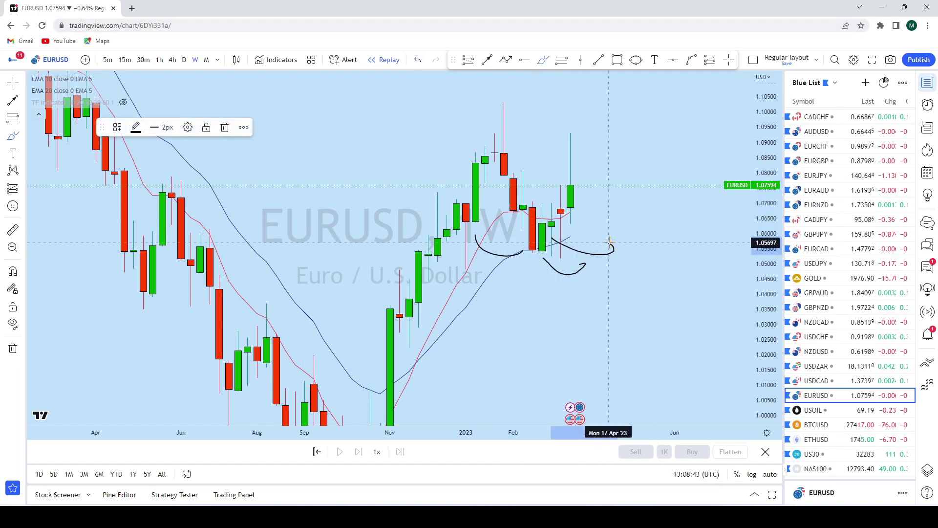
pyautogui.click(418, 61)
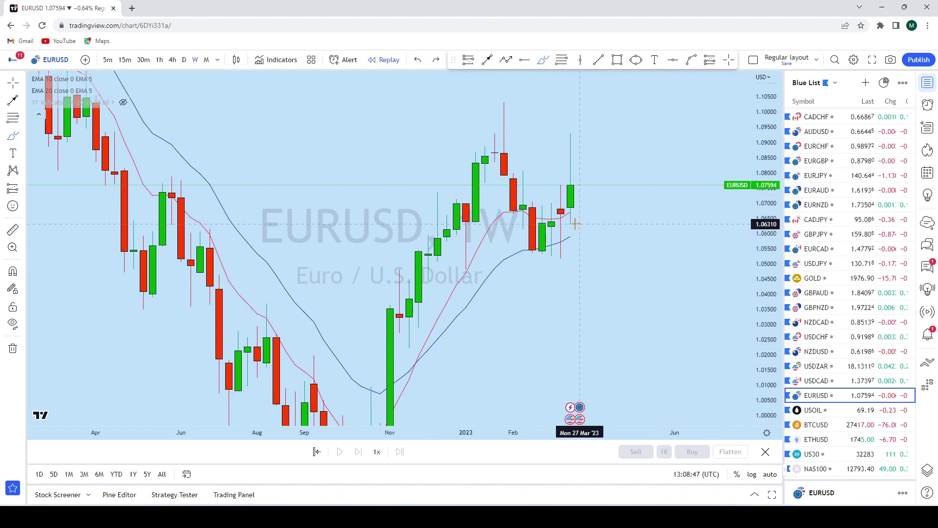
# Try to brush a projected rise from about 1.063 to 1.095 and a hook beneath the latest weekly candle, undoing the strokes.
pyautogui.moveTo(571, 224)
pyautogui.mouseDown()
pyautogui.moveTo(568, 120)
pyautogui.moveTo(555, 131)
pyautogui.moveTo(609, 171)
pyautogui.moveTo(603, 125)
pyautogui.mouseUp()
pyautogui.click(418, 60)
pyautogui.click(418, 60)
pyautogui.moveTo(589, 190)
pyautogui.mouseDown()
pyautogui.moveTo(582, 185)
pyautogui.moveTo(572, 205)
pyautogui.moveTo(580, 220)
pyautogui.mouseUp()
pyautogui.click(418, 60)
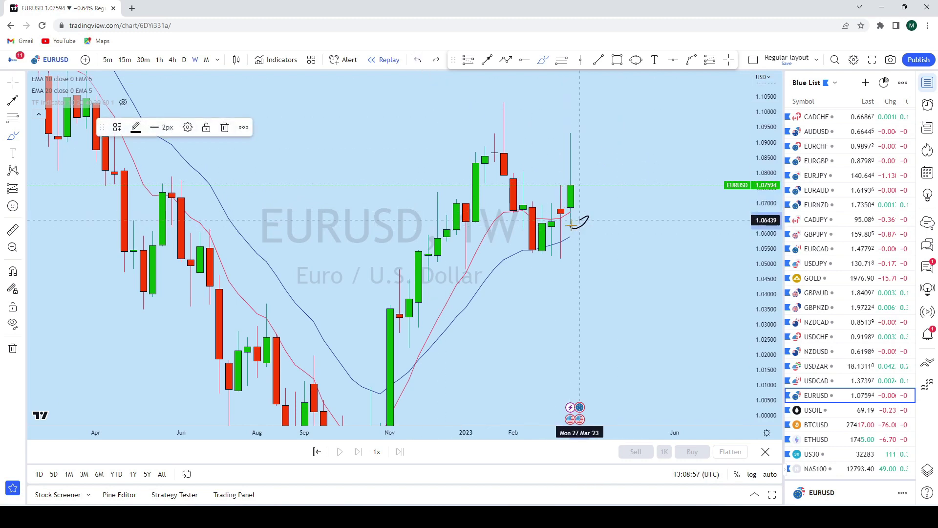
pyautogui.click(418, 60)
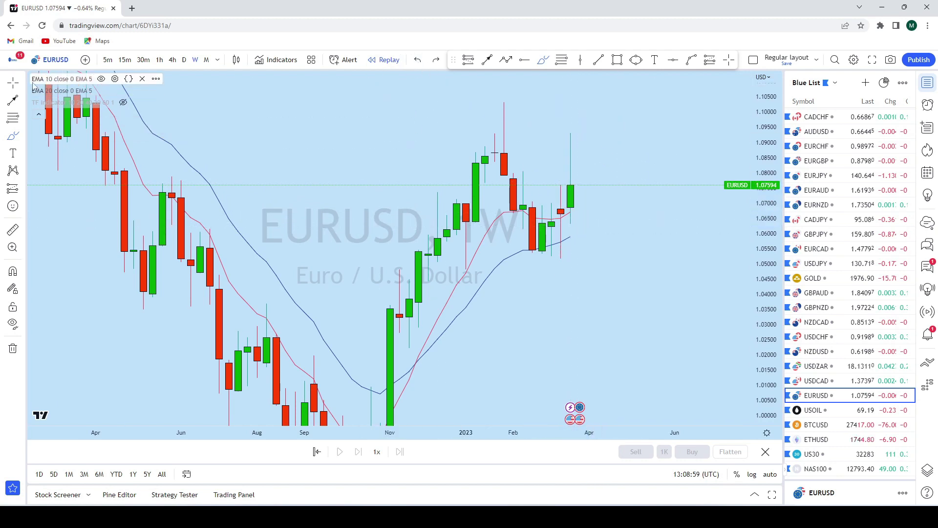
# Try to brush a projected drop after the latest weekly candle and a horizontal stroke near 1.070, undoing both strokes.
pyautogui.scroll(3, 627, 230)
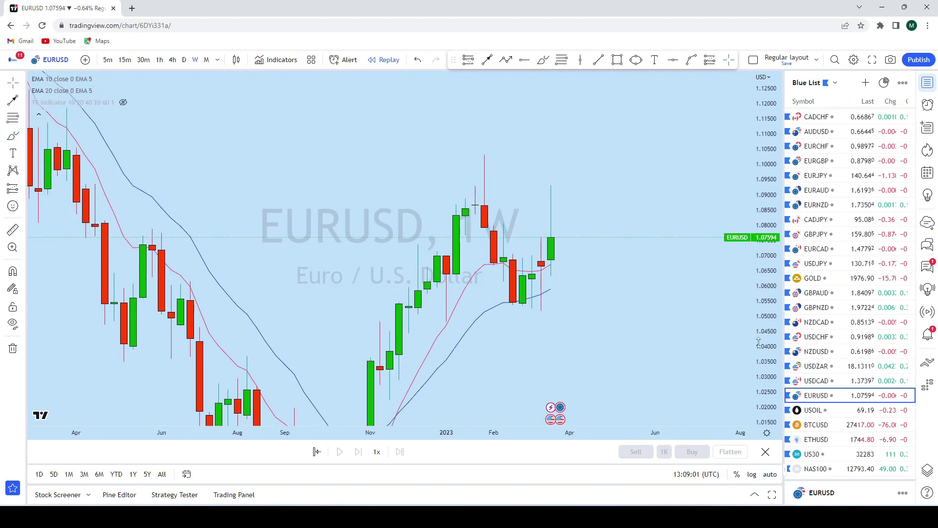
pyautogui.click(543, 60)
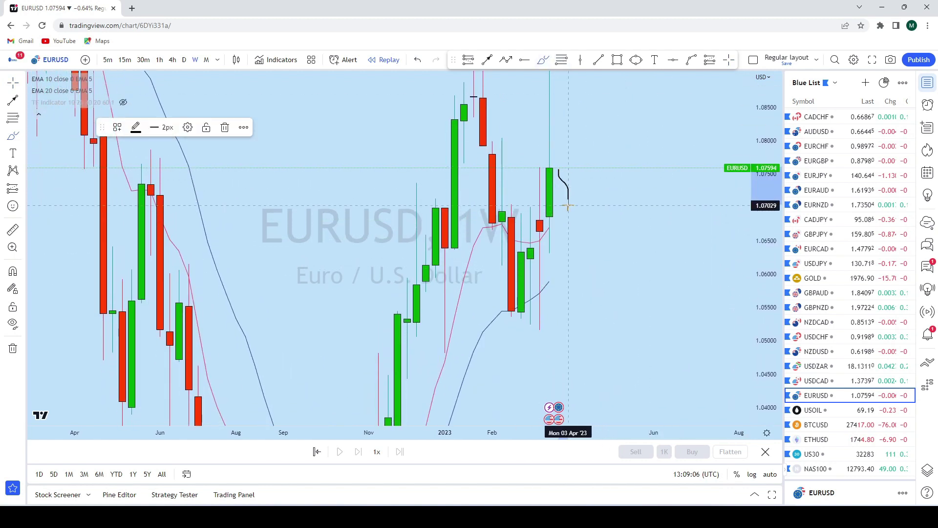
pyautogui.moveTo(513, 205); pyautogui.dragTo(702, 212)
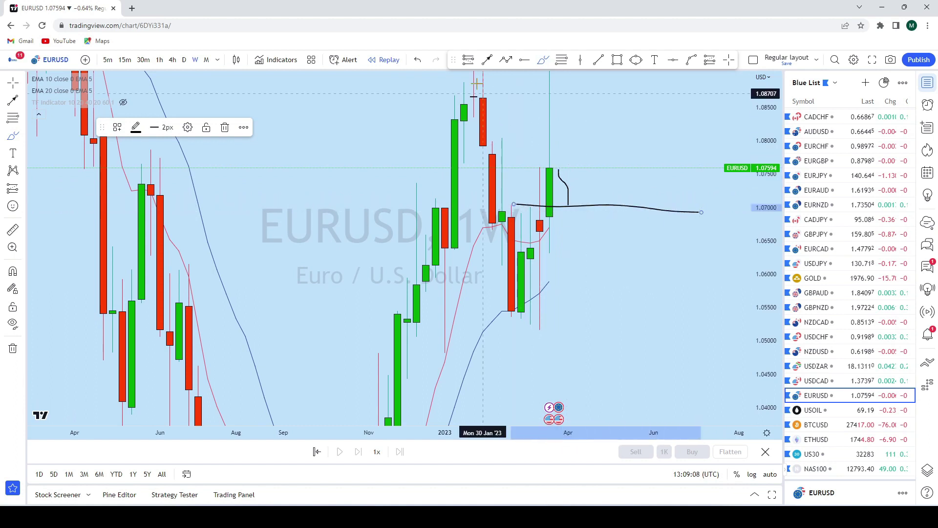
pyautogui.doubleClick(427, 63)
# Draw a rising trend line on the weekly chart from about 1.0646 on 23 Jan '23 to about 1.0778 on 8 May '23.
pyautogui.click(598, 60)
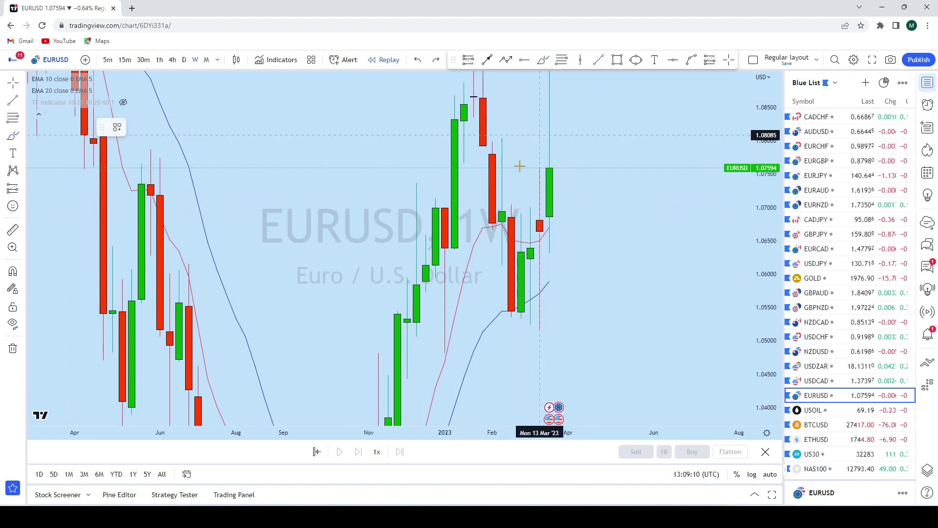
pyautogui.click(463, 240)
pyautogui.click(606, 152)
pyautogui.click(578, 166)
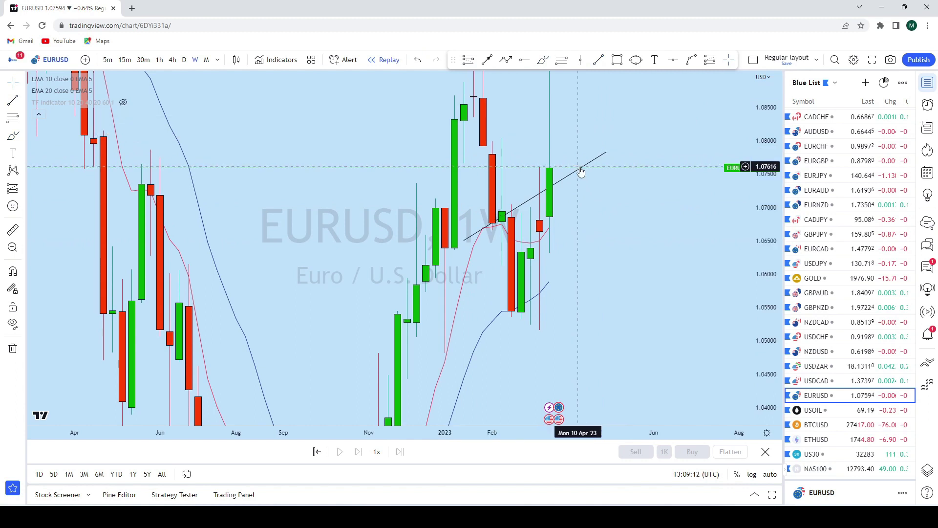
pyautogui.moveTo(581, 167); pyautogui.dragTo(591, 175)
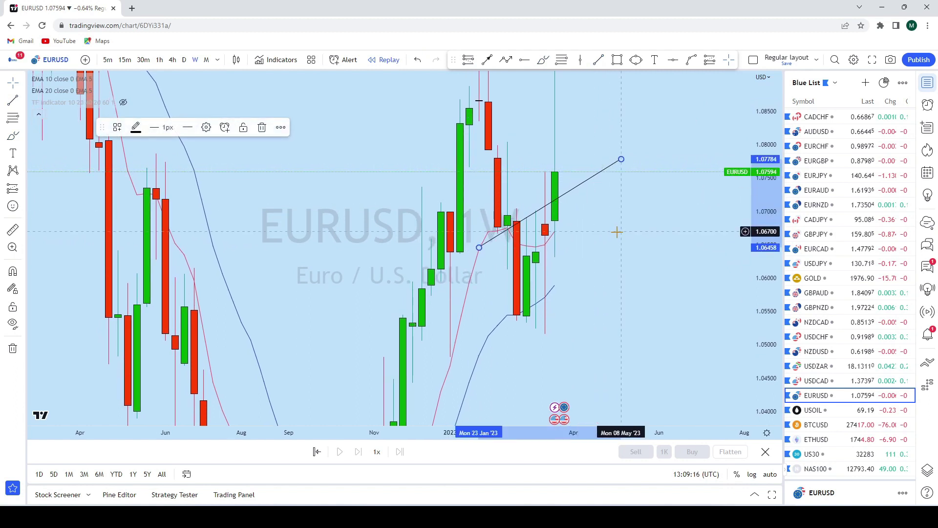
# Place a horizontal line at about 1.0701 on the weekly chart, level with the early-January 2023 candle top.
pyautogui.click(673, 62)
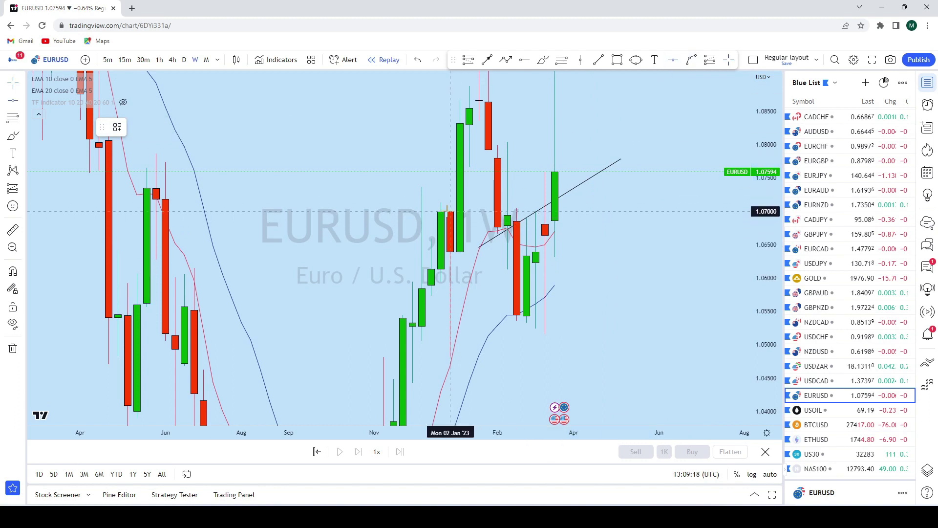
pyautogui.click(447, 211)
pyautogui.moveTo(674, 156); pyautogui.dragTo(672, 152)
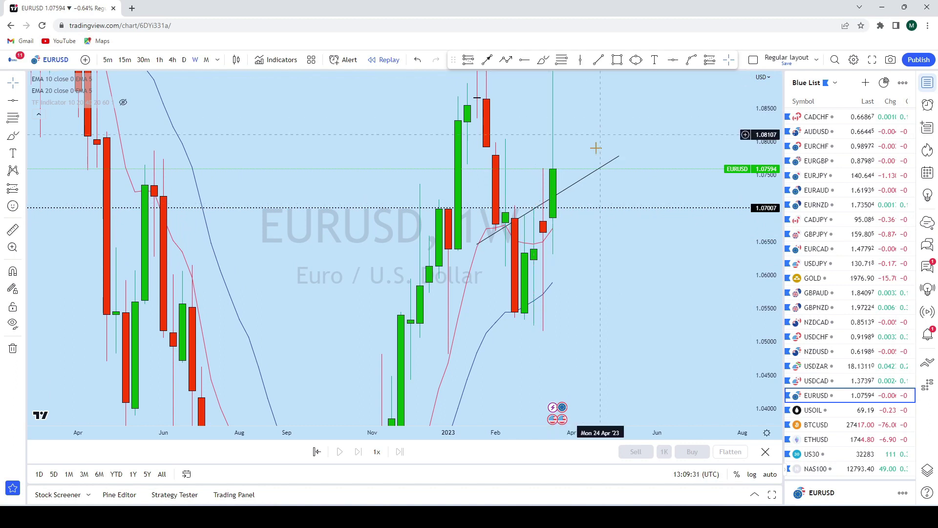
# Switch EURUSD to the daily timeframe and frame the candles since mid-December 2022.
pyautogui.click(184, 60)
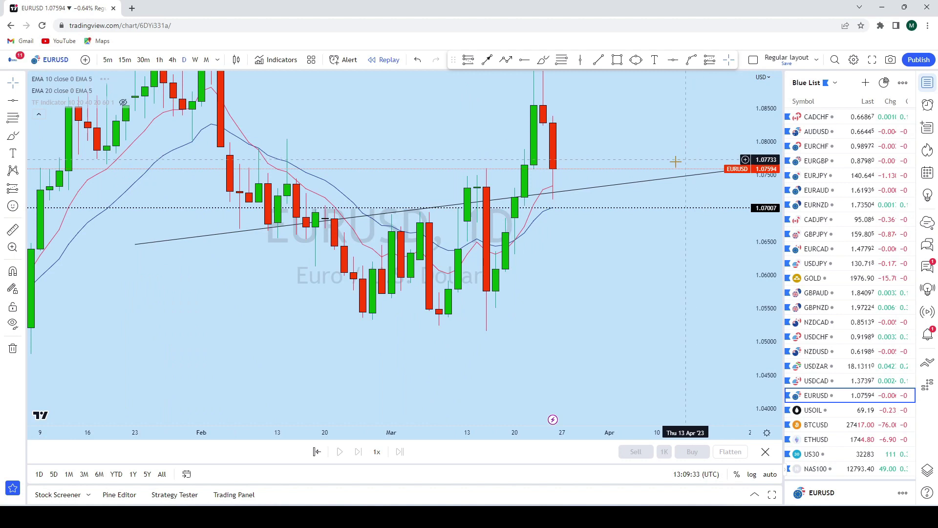
pyautogui.scroll(2, 650, 181)
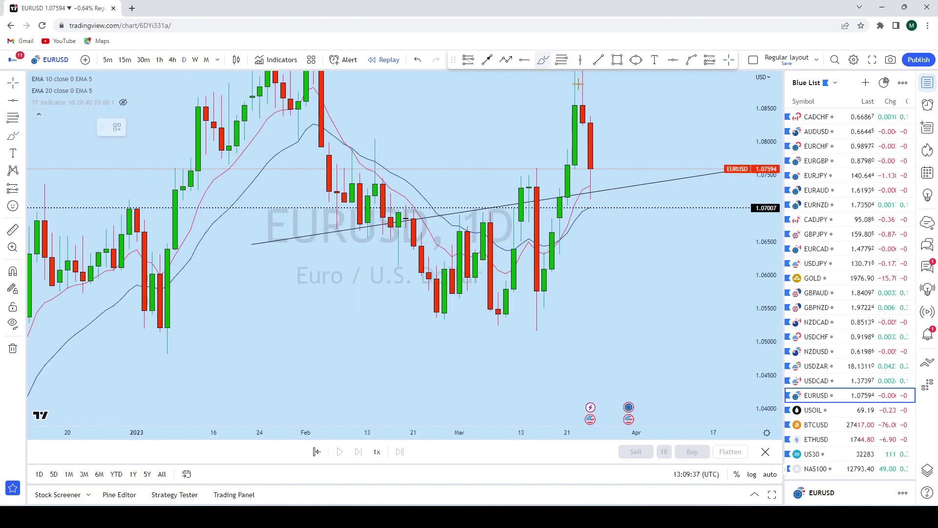
# Try to brush a projected drop from the latest daily candle to about 1.070 and a circle below that candle, undoing both.
pyautogui.moveTo(590, 170); pyautogui.dragTo(606, 170)
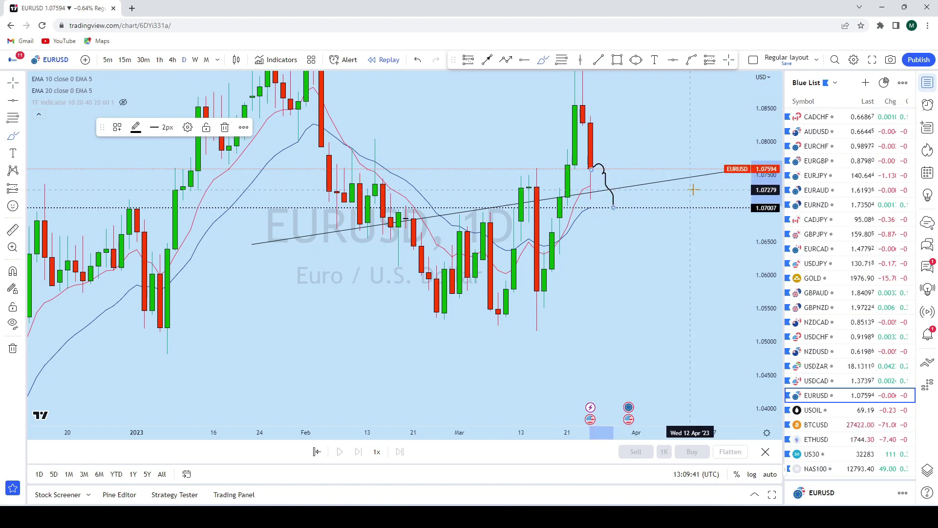
pyautogui.click(417, 60)
pyautogui.moveTo(596, 208); pyautogui.dragTo(587, 215)
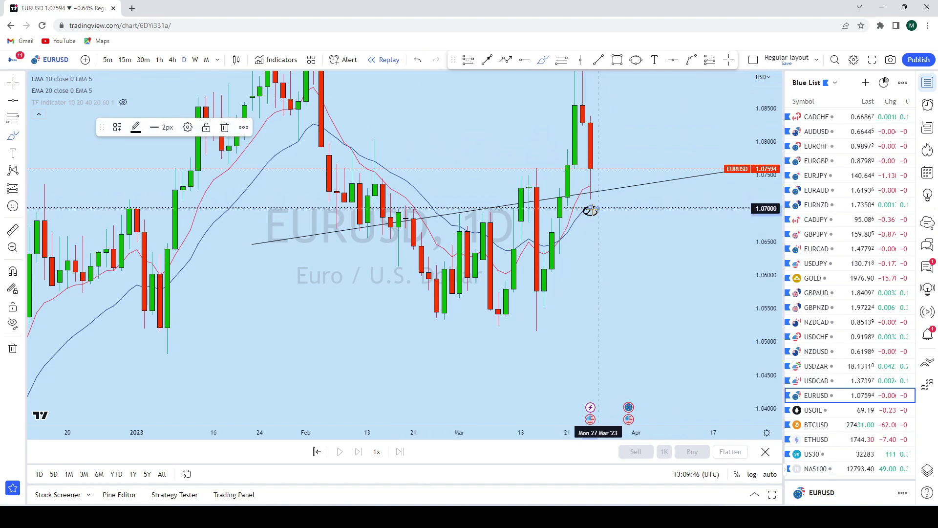
pyautogui.click(417, 60)
# Circle the early-March daily high at the 1.070 line with the brush, undoing similar circles at the early-January high and latest candle.
pyautogui.moveTo(483, 207); pyautogui.dragTo(487, 214)
pyautogui.scroll(-3, 483, 208)
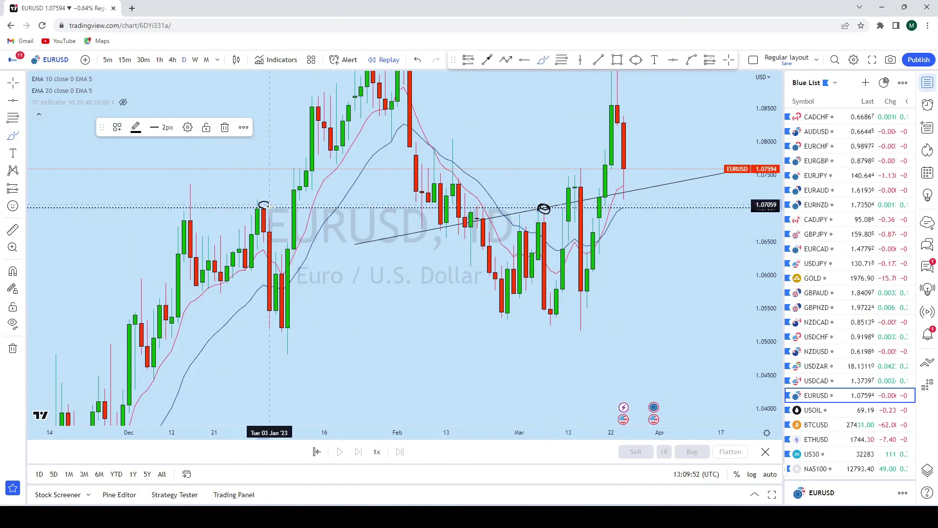
pyautogui.scroll(2, 606, 210)
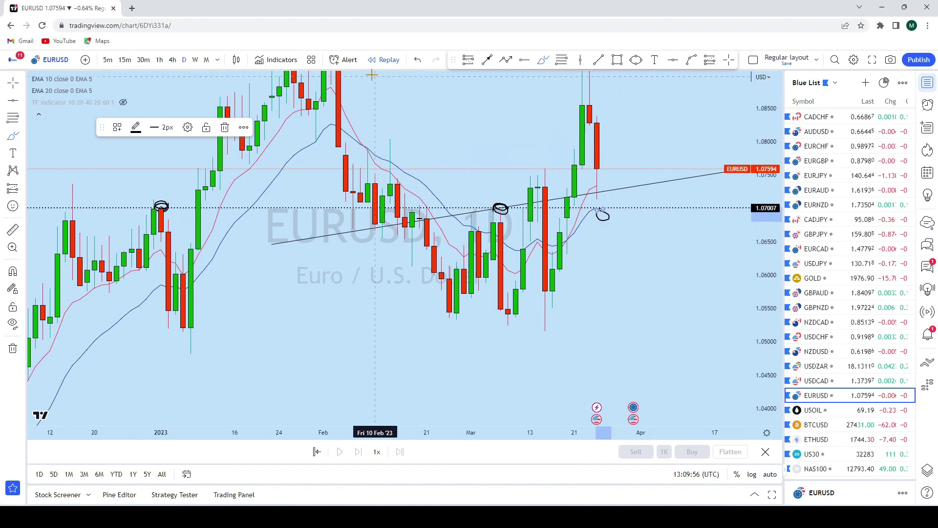
pyautogui.click(418, 60)
pyautogui.click(418, 59)
pyautogui.scroll(-2, 702, 295)
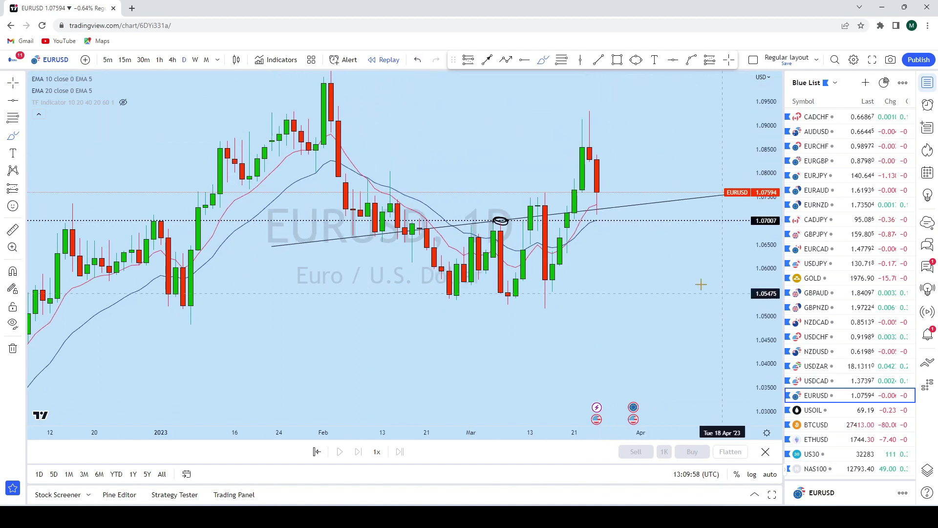
# Try a Fibonacci retracement on the daily chart from about 1.0552 to the March high near 1.0930, and delete it.
pyautogui.click(561, 59)
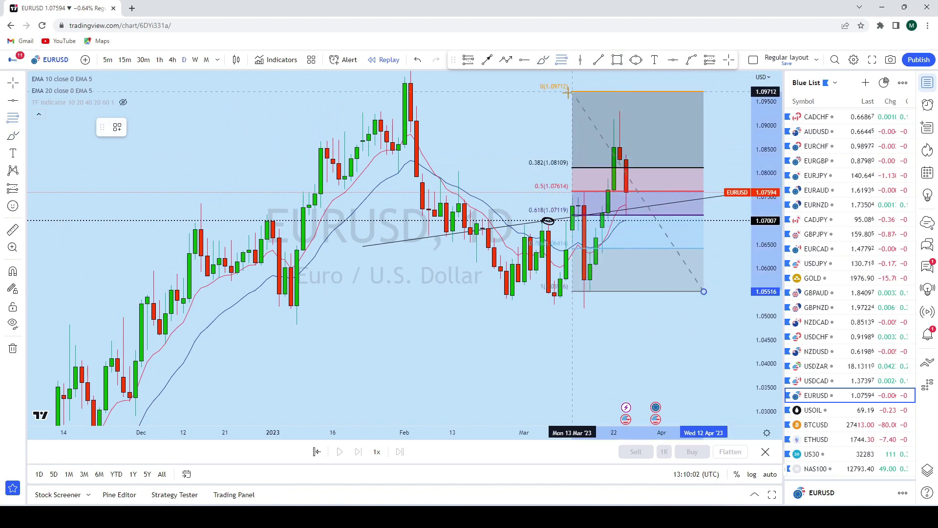
pyautogui.click(561, 112)
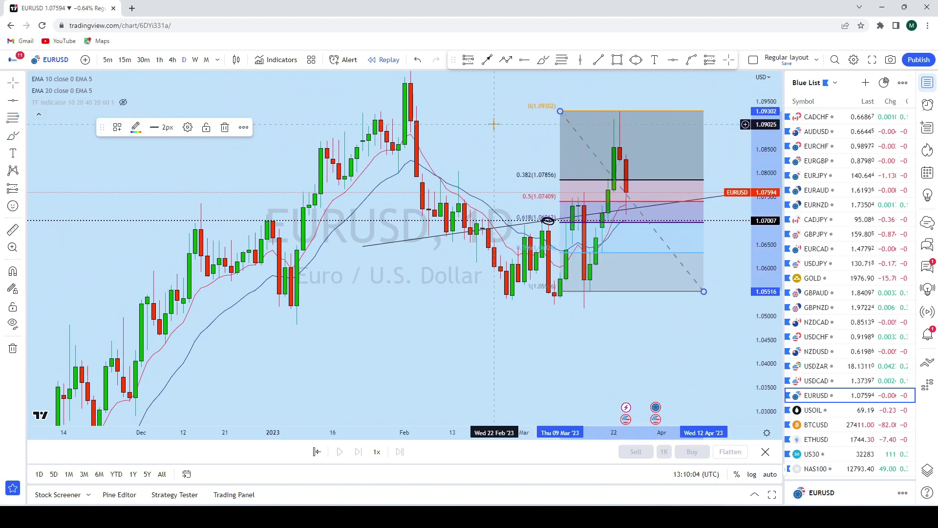
pyautogui.moveTo(494, 123); pyautogui.dragTo(482, 127)
pyautogui.moveTo(767, 289); pyautogui.dragTo(765, 171)
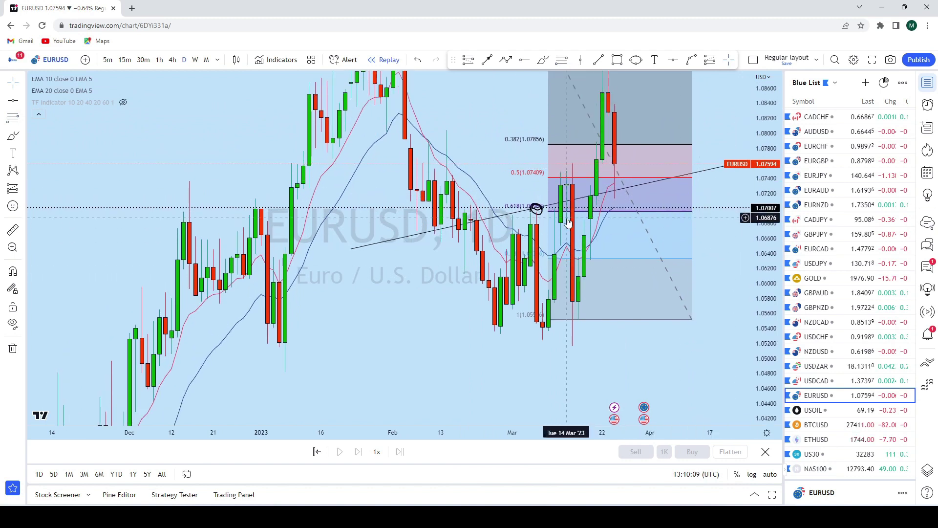
pyautogui.click(692, 321)
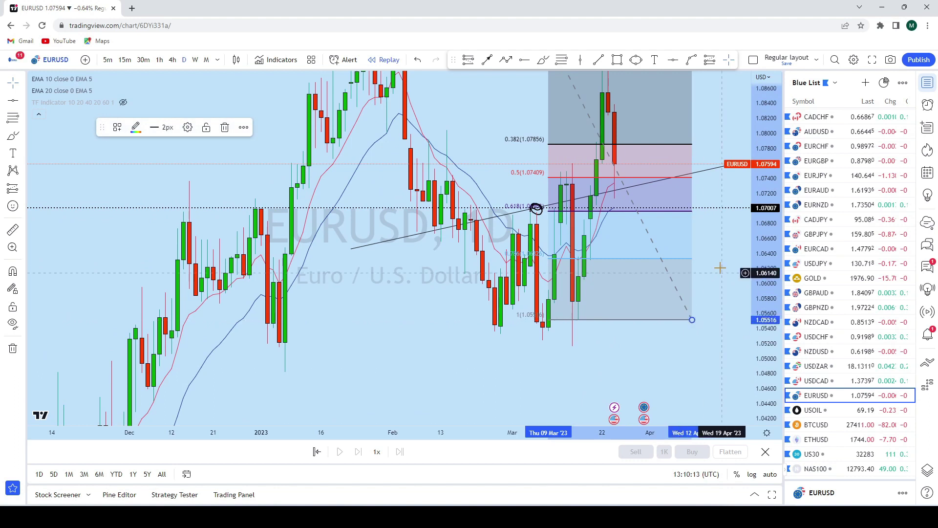
pyautogui.press('Delete')
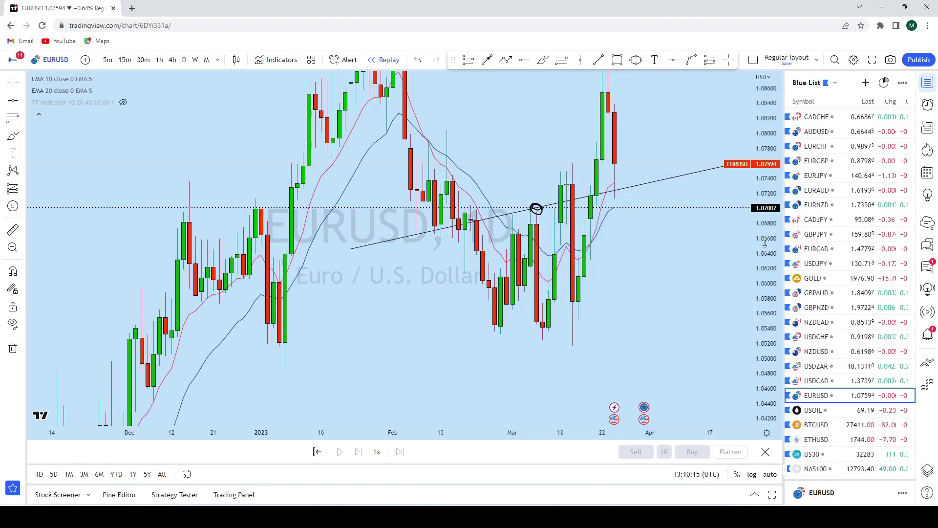
# Switch EURUSD to the 4-hour timeframe and frame the candles since early March 2023.
pyautogui.moveTo(764, 241); pyautogui.dragTo(763, 335)
pyautogui.scroll(2, 606, 246)
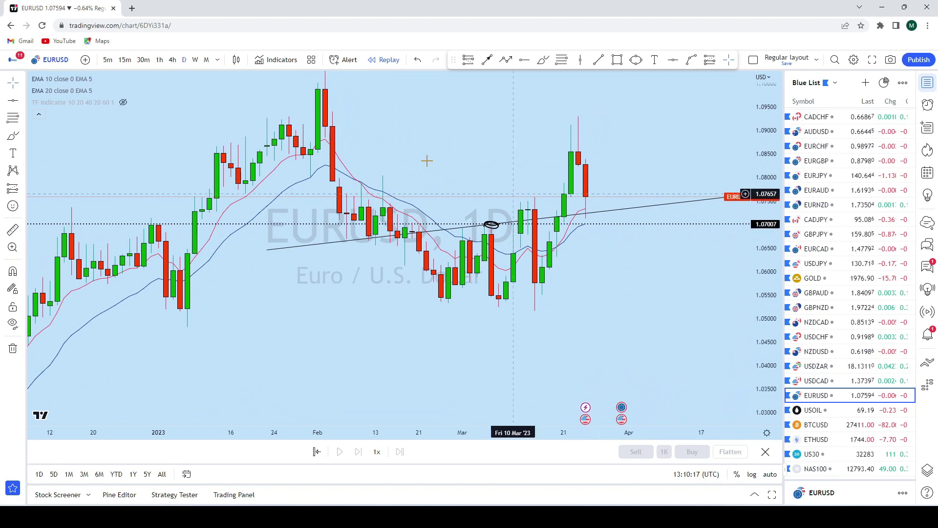
pyautogui.click(173, 60)
pyautogui.scroll(-3, 621, 151)
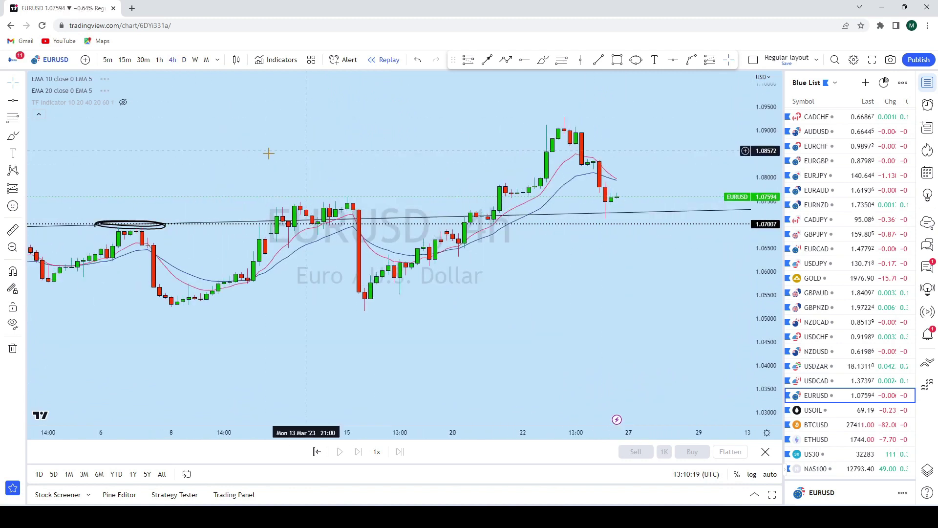
pyautogui.click(15, 83)
pyautogui.moveTo(668, 161); pyautogui.dragTo(636, 214)
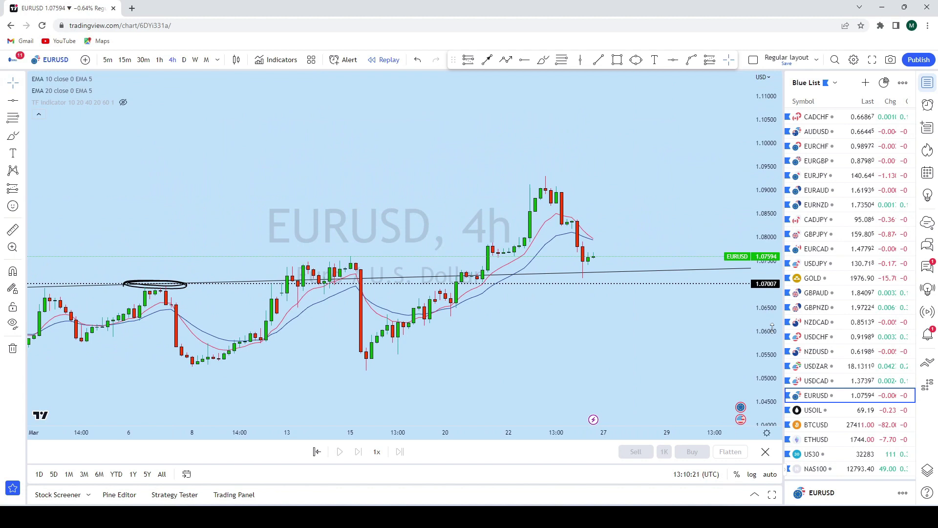
pyautogui.moveTo(772, 335); pyautogui.dragTo(768, 105)
pyautogui.scroll(3, 631, 145)
pyautogui.moveTo(627, 159); pyautogui.dragTo(648, 188)
pyautogui.moveTo(774, 188); pyautogui.dragTo(772, 251)
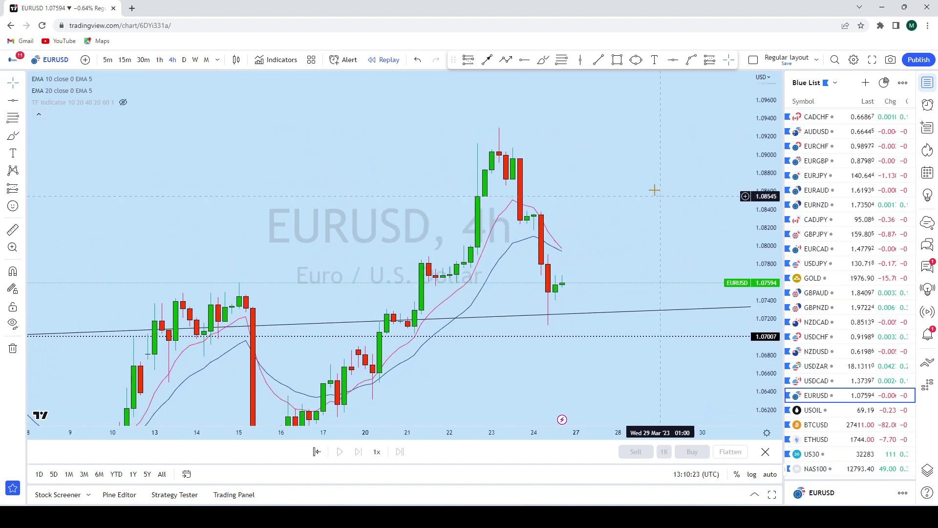
pyautogui.scroll(-2, 653, 190)
# Try to brush over the latest 4-hour peak and decline, and projected rebounds to about 1.078 and 1.083, undoing the strokes.
pyautogui.click(543, 60)
pyautogui.moveTo(536, 218)
pyautogui.mouseDown()
pyautogui.moveTo(542, 137)
pyautogui.moveTo(563, 158)
pyautogui.moveTo(589, 291)
pyautogui.moveTo(598, 262)
pyautogui.mouseUp()
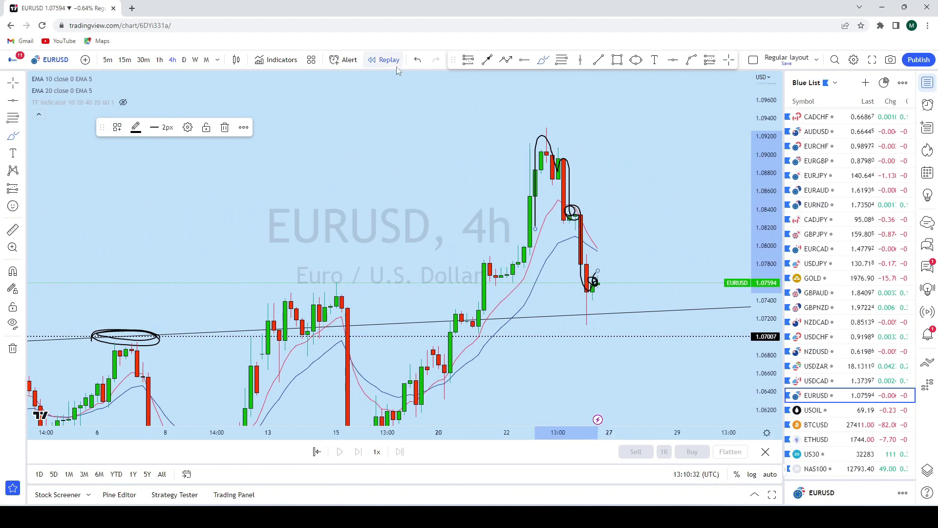
pyautogui.click(418, 60)
pyautogui.click(418, 60)
pyautogui.click(418, 60)
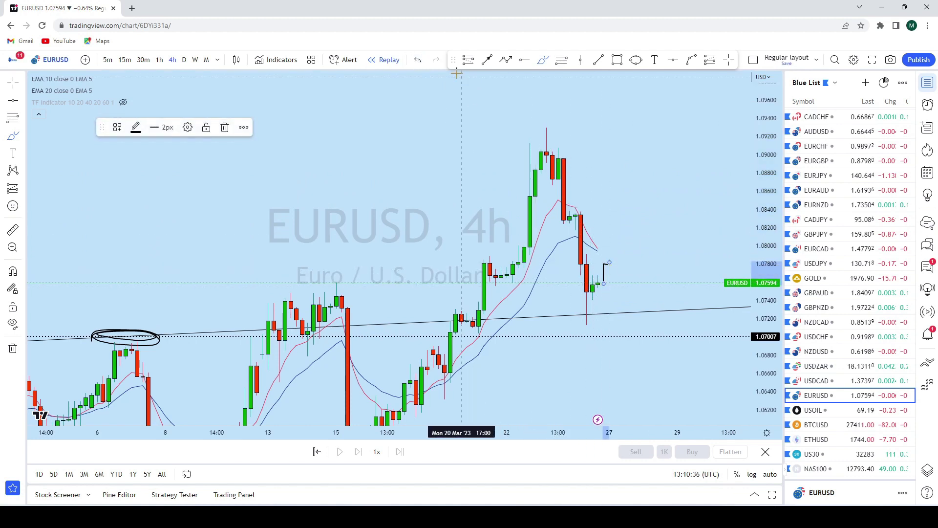
pyautogui.click(418, 60)
pyautogui.moveTo(598, 285)
pyautogui.mouseDown()
pyautogui.moveTo(605, 242)
pyautogui.moveTo(629, 219)
pyautogui.mouseUp()
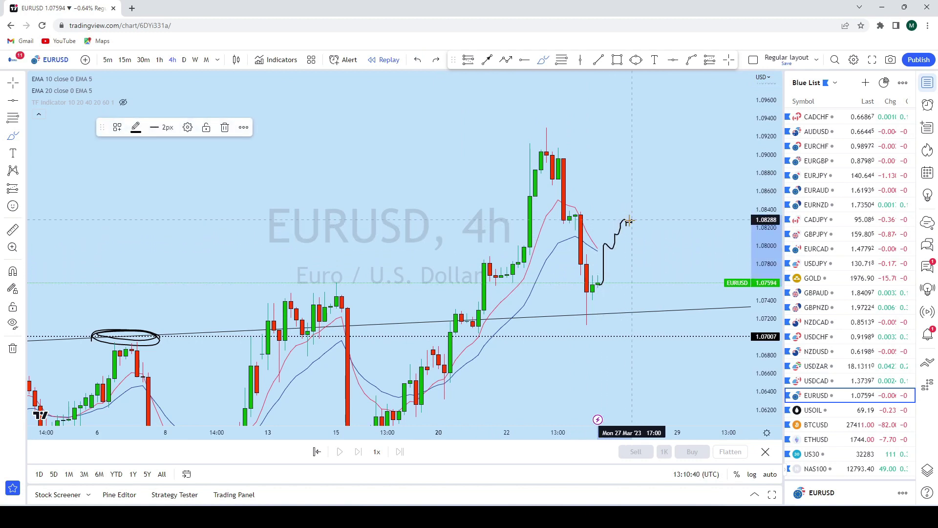
pyautogui.click(418, 59)
# Draw a falling trend line on the 4-hour chart from about 1.0869 on 20 March to about 1.0791 on 27 March.
pyautogui.click(598, 60)
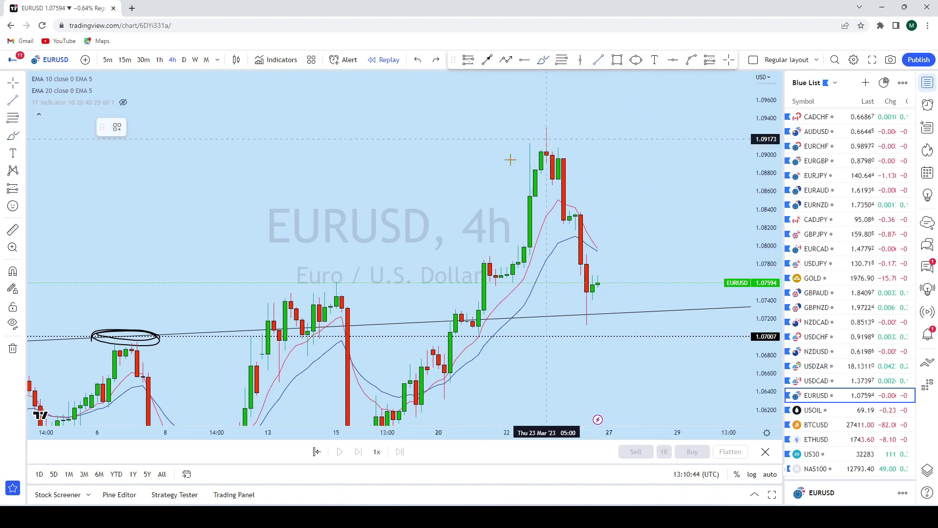
pyautogui.click(451, 184)
pyautogui.click(639, 254)
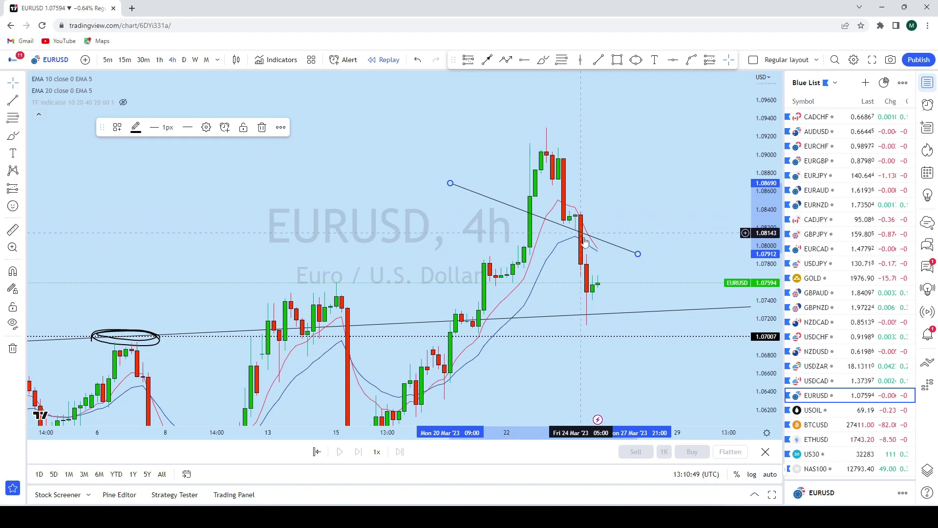
# Try to brush a mark where the falling trend line crosses the 24 March candle near 1.0815, and undo it.
pyautogui.click(543, 60)
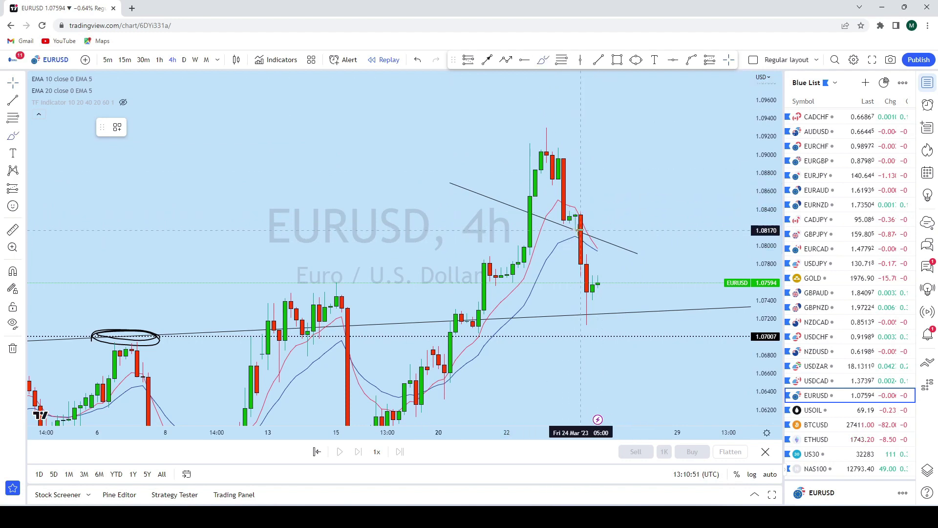
pyautogui.moveTo(581, 230); pyautogui.dragTo(584, 232)
pyautogui.hotkey('ctrl', 'z')
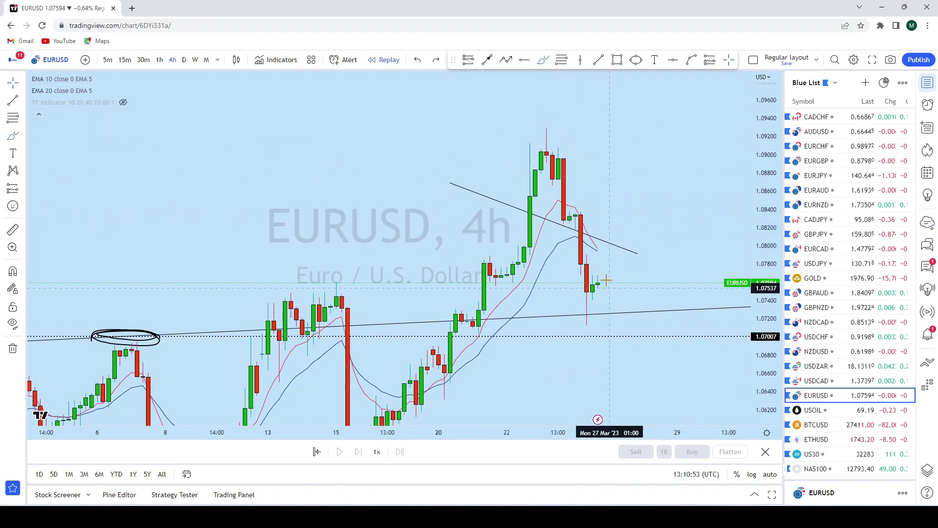
# Draw an ellipse below the falling trend line near 1.080 and an arrow from about 1.0803 down to the 1.0701 level.
pyautogui.click(636, 60)
pyautogui.click(618, 260)
pyautogui.moveTo(723, 197); pyautogui.dragTo(704, 146)
pyautogui.click(487, 61)
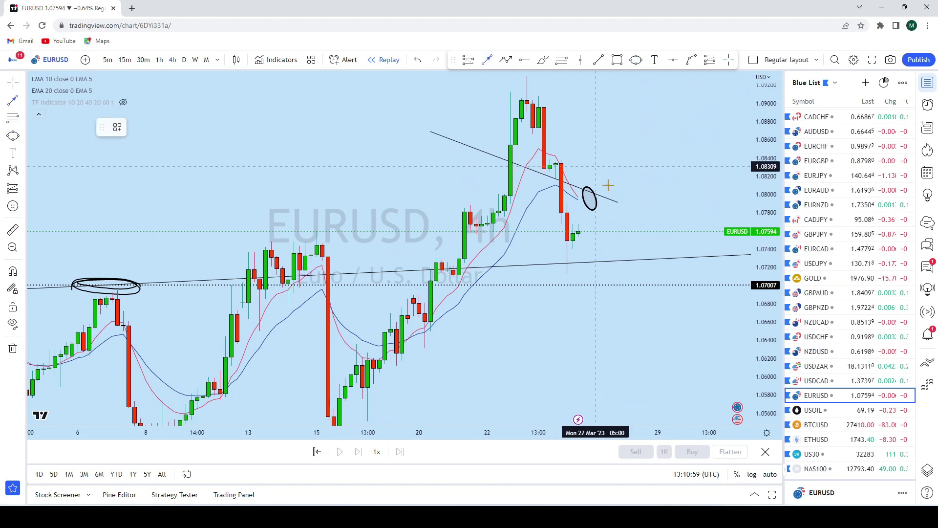
pyautogui.moveTo(590, 192); pyautogui.dragTo(624, 284)
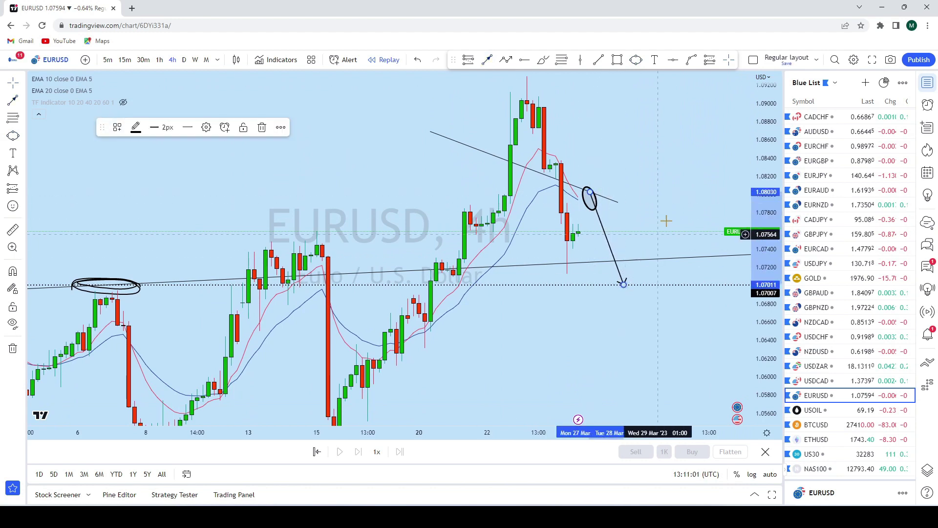
# Try to brush a projected decline on the 4-hour EURUSD chart from the latest candle to about 1.071, and undo it.
pyautogui.moveTo(666, 221); pyautogui.dragTo(664, 230)
pyautogui.scroll(2, 611, 283)
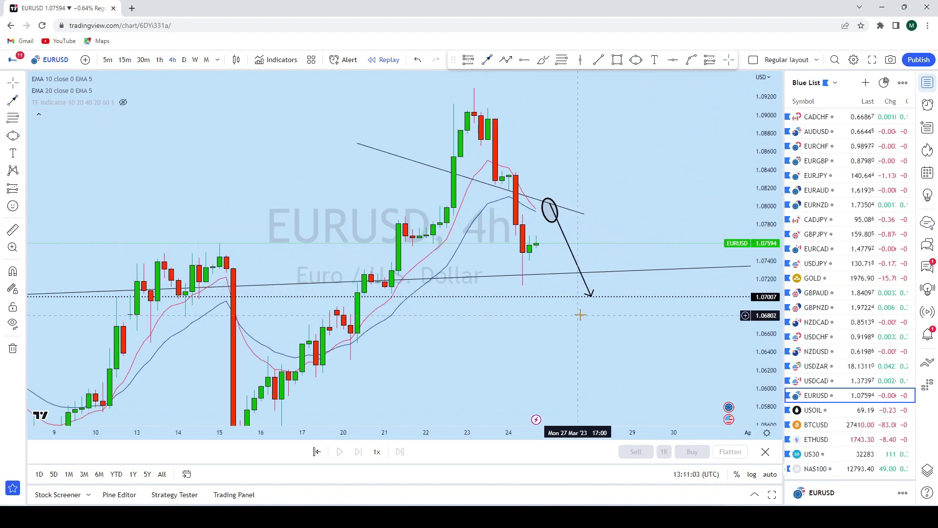
pyautogui.scroll(1, 650, 258)
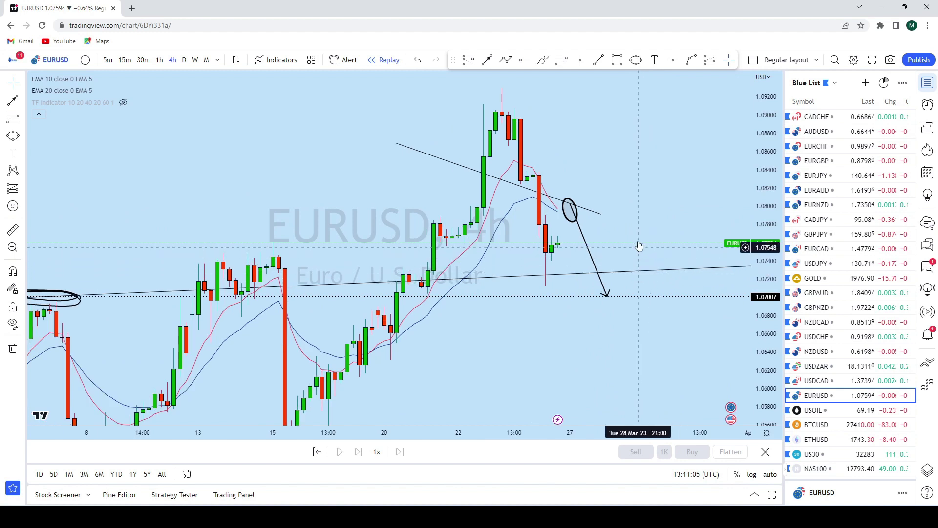
pyautogui.click(543, 60)
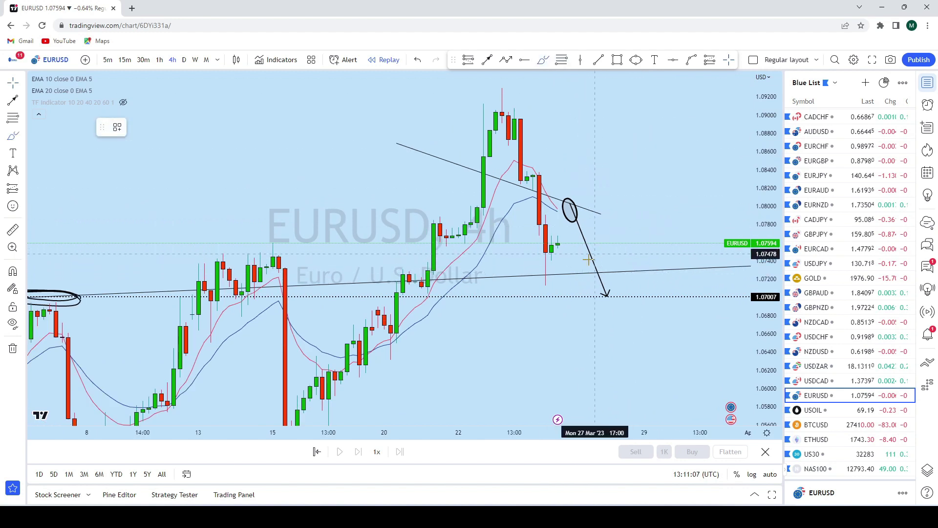
pyautogui.moveTo(559, 242)
pyautogui.mouseDown()
pyautogui.moveTo(569, 302)
pyautogui.moveTo(589, 291)
pyautogui.mouseUp()
pyautogui.click(418, 60)
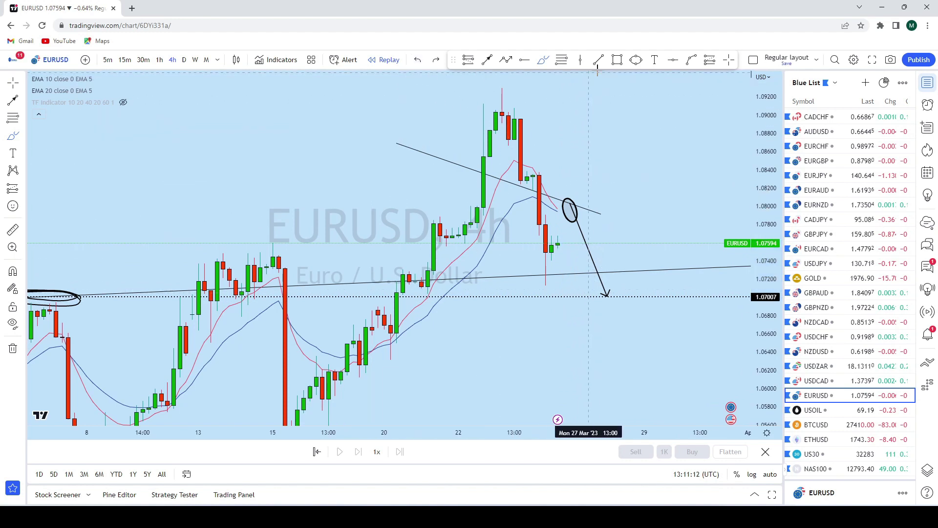
# Draw an ellipse near 1.071, just above the dotted horizontal level, and an arrow from about 1.0703 up to 1.0925.
pyautogui.click(636, 59)
pyautogui.moveTo(624, 288); pyautogui.dragTo(647, 298)
pyautogui.moveTo(635, 217); pyautogui.dragTo(593, 215)
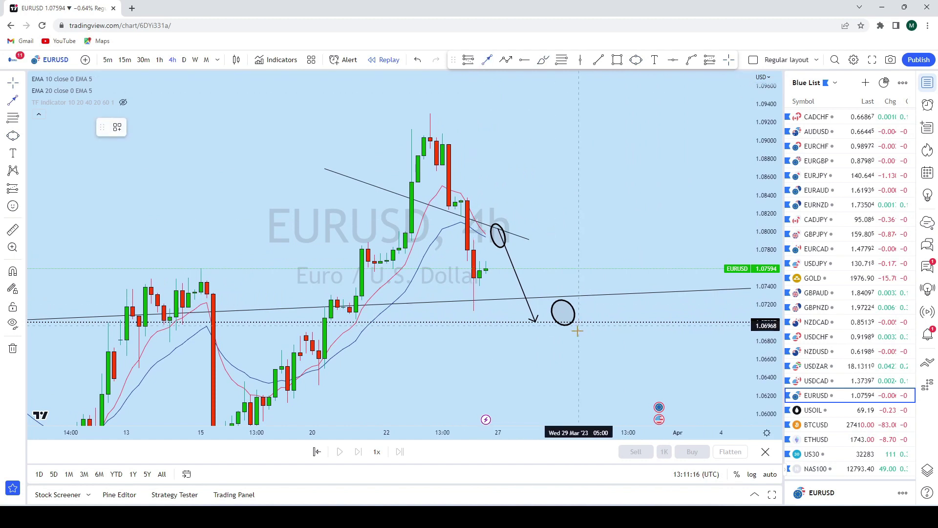
pyautogui.moveTo(557, 319)
pyautogui.mouseDown()
pyautogui.moveTo(613, 130)
pyautogui.moveTo(629, 119)
pyautogui.mouseUp()
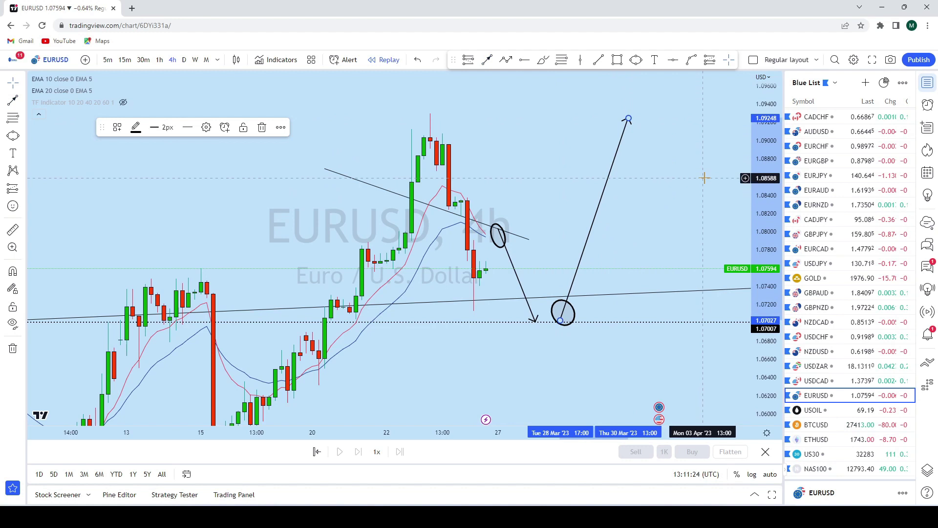
# Open the USOIL chart, review its 4-hour price action and switch it to the monthly timeframe.
pyautogui.click(814, 410)
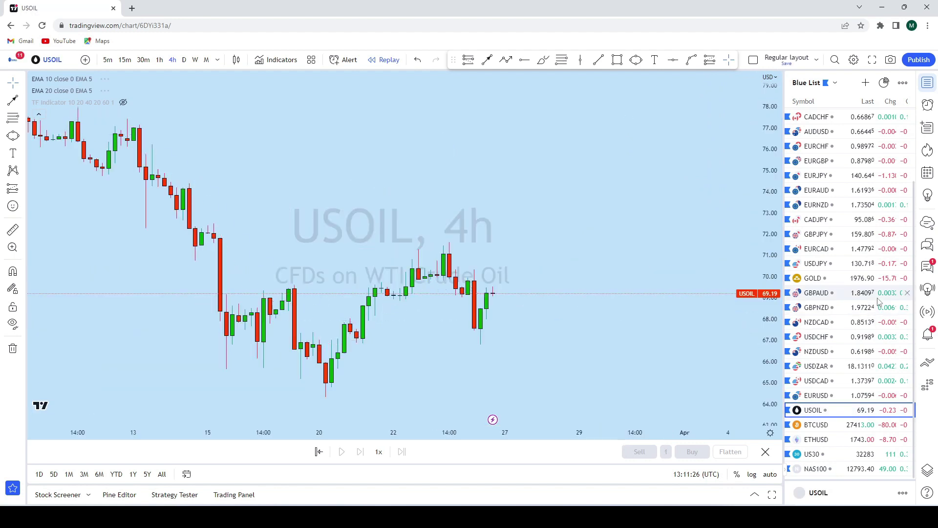
pyautogui.scroll(-3, 602, 264)
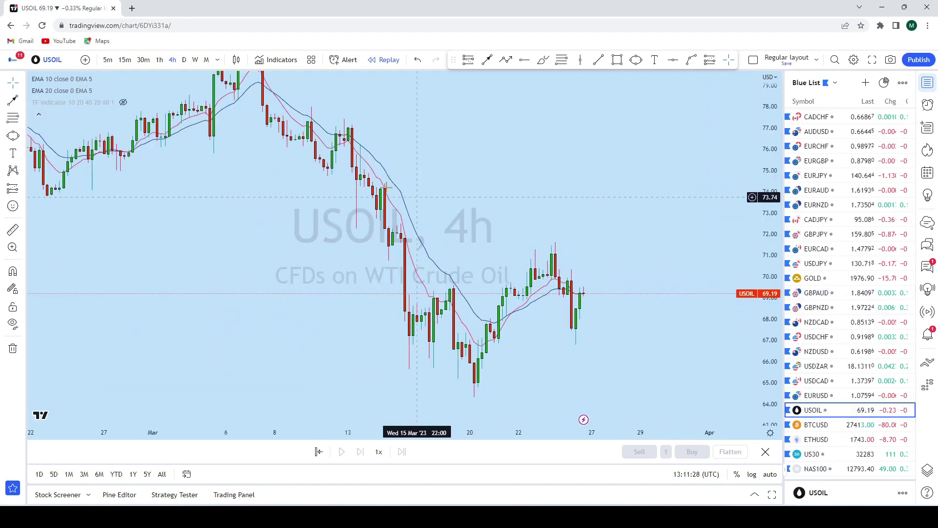
pyautogui.scroll(3, 616, 136)
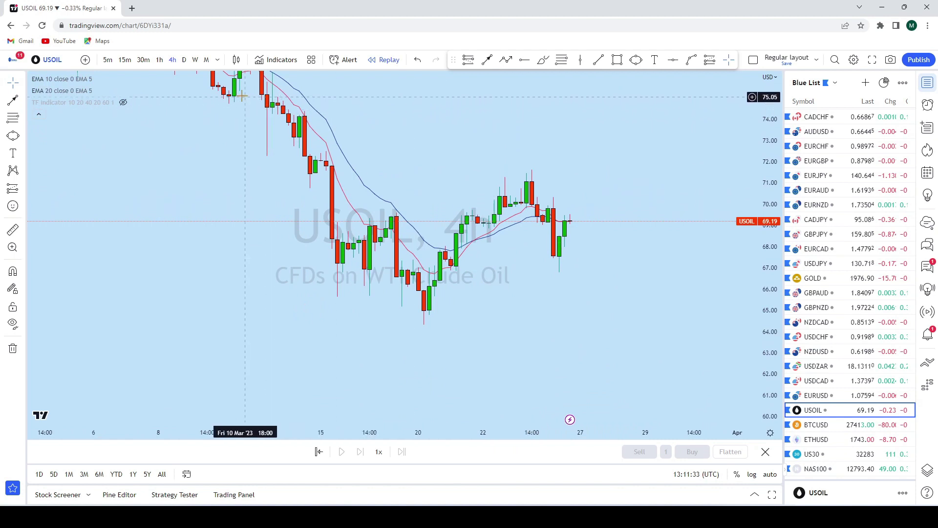
pyautogui.click(207, 60)
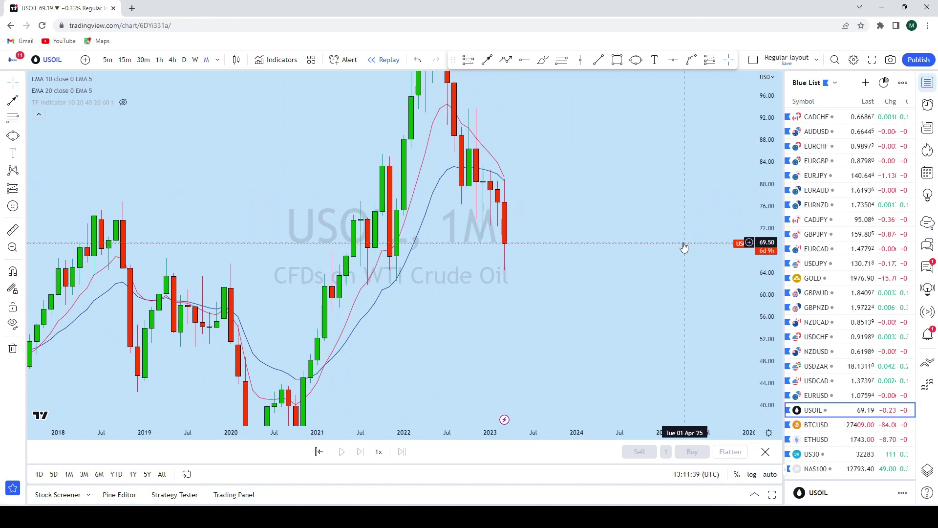
pyautogui.scroll(-2, 655, 191)
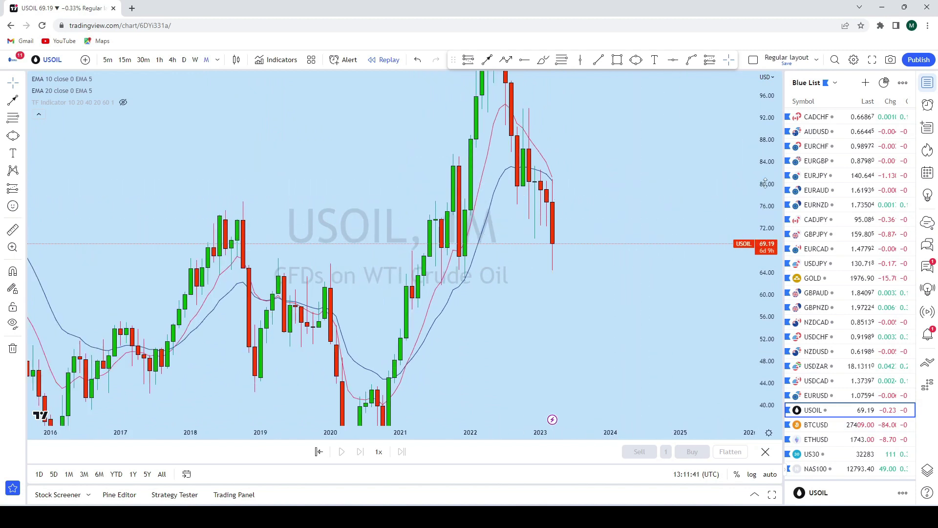
pyautogui.click(14, 83)
pyautogui.moveTo(574, 148); pyautogui.dragTo(657, 172)
pyautogui.scroll(3, 679, 183)
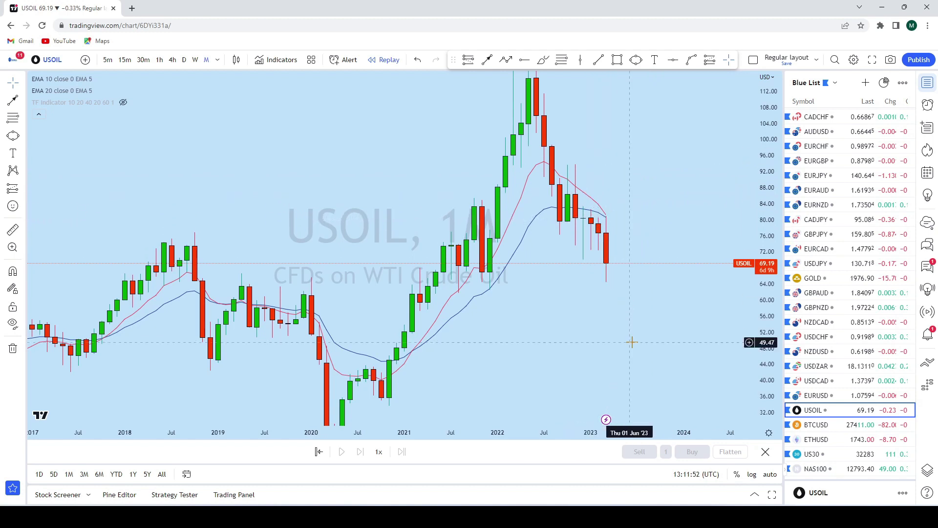
# Place a horizontal line at 72.48 on the monthly USOIL chart.
pyautogui.click(673, 60)
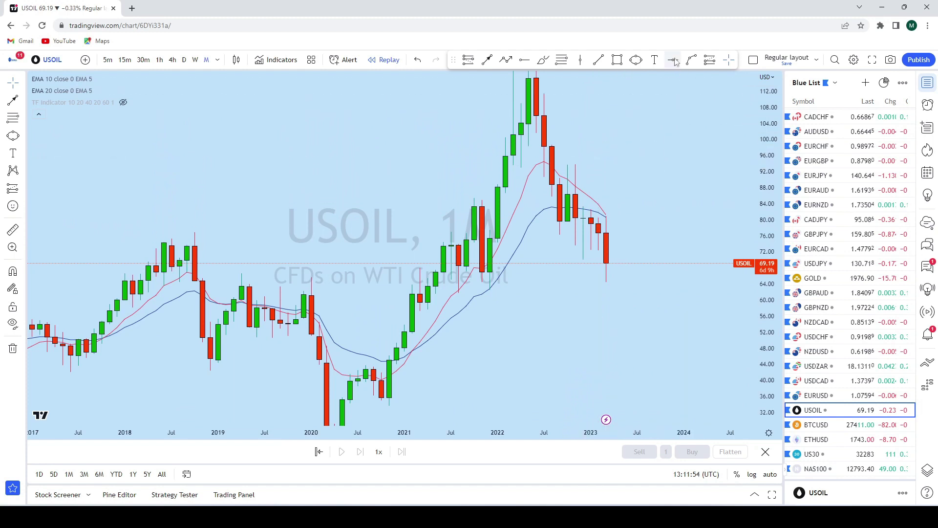
pyautogui.click(451, 250)
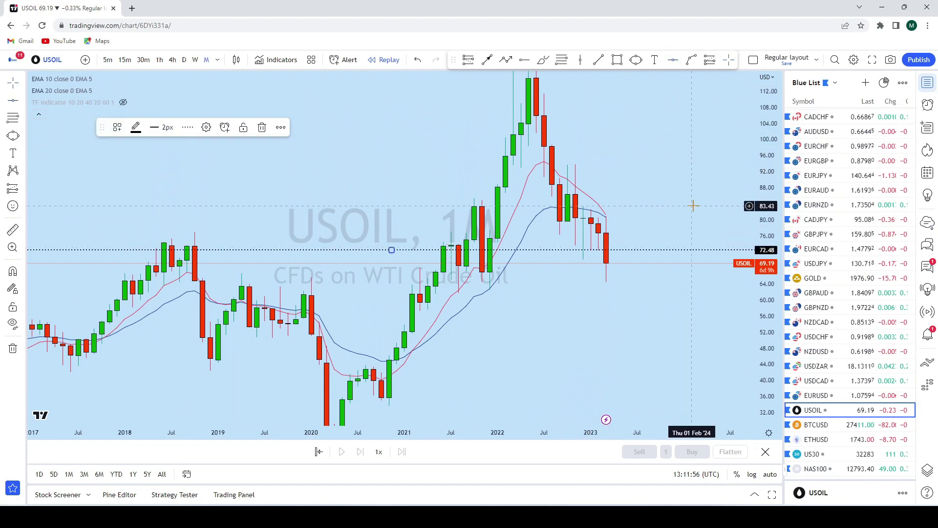
pyautogui.moveTo(693, 203); pyautogui.dragTo(688, 156)
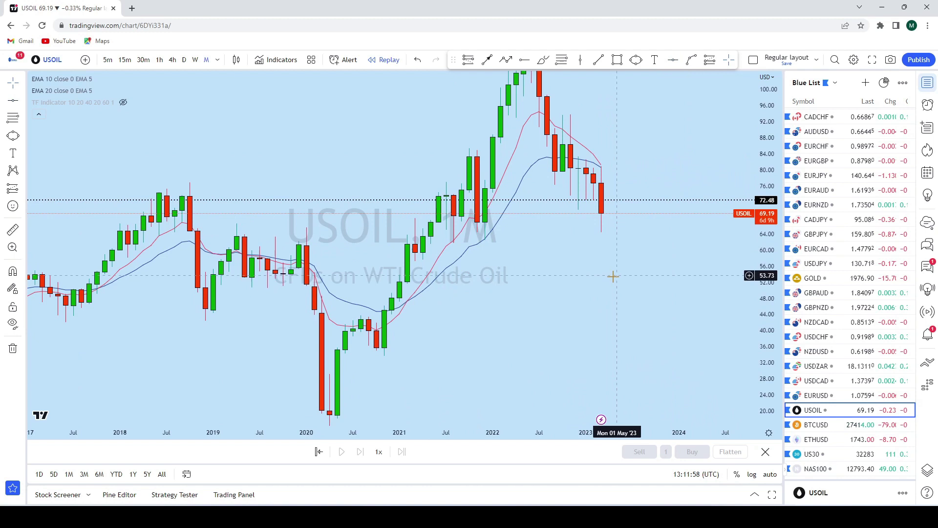
# On the weekly timeframe, try to brush marks at the 72.48 level and a projected decline to about 52, undoing the strokes.
pyautogui.click(195, 59)
pyautogui.scroll(-3, 695, 168)
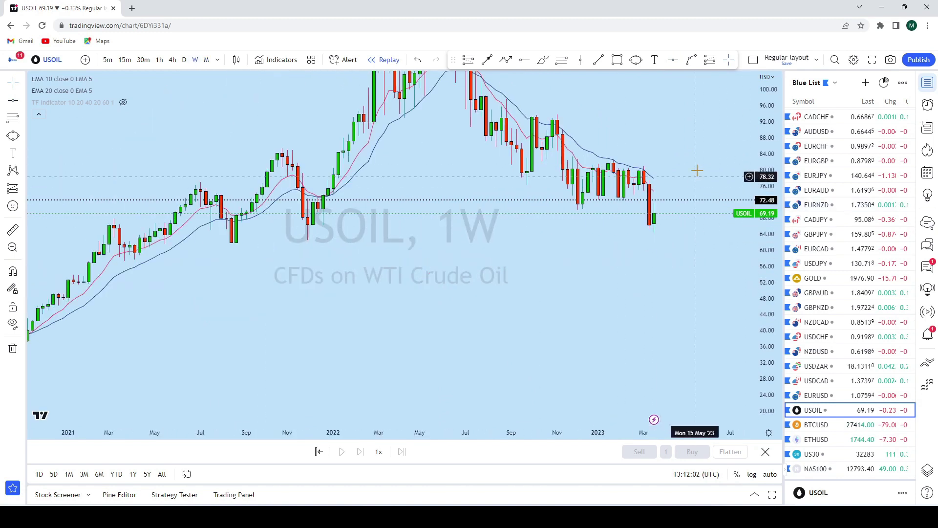
pyautogui.scroll(3, 683, 227)
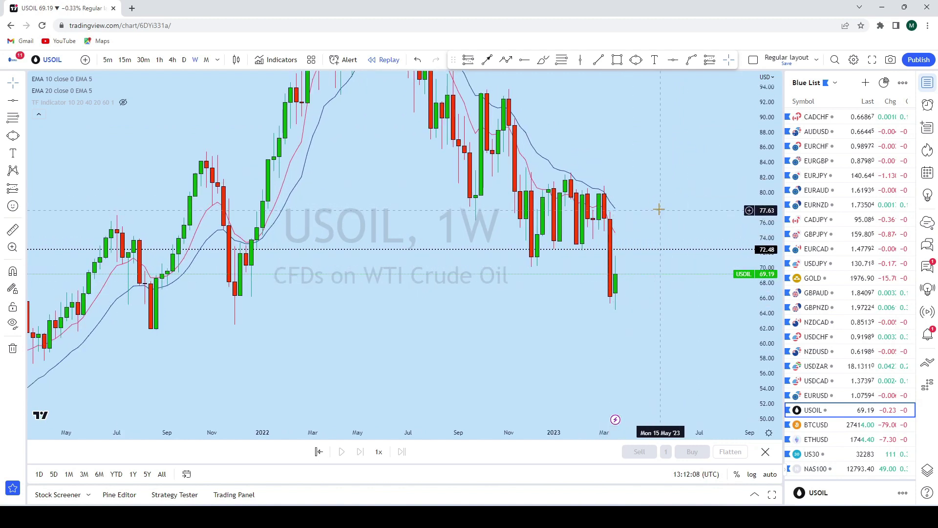
pyautogui.click(544, 60)
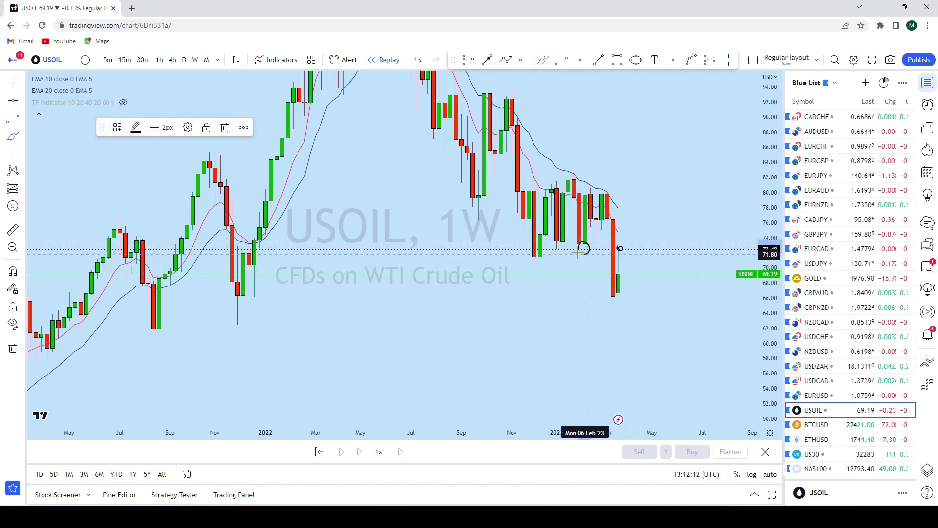
pyautogui.moveTo(621, 247)
pyautogui.mouseDown()
pyautogui.moveTo(646, 405)
pyautogui.moveTo(669, 412)
pyautogui.mouseUp()
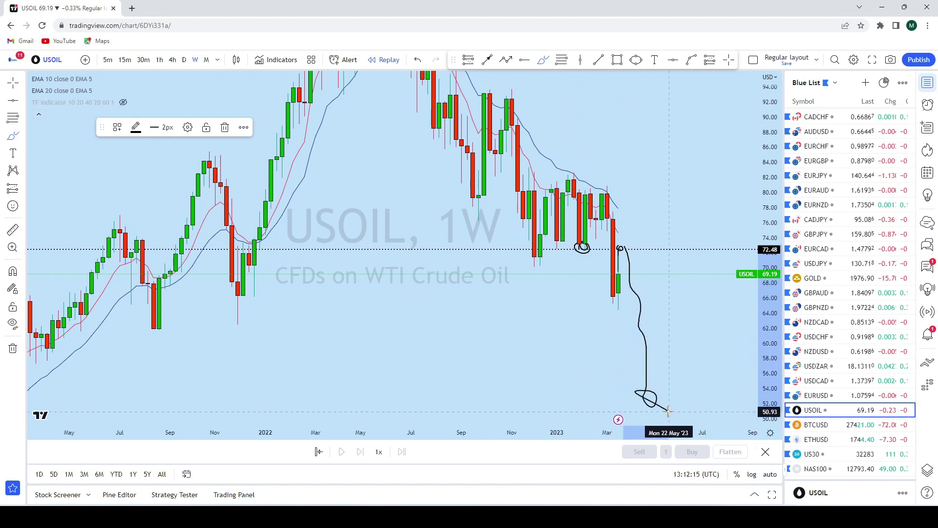
pyautogui.click(418, 59)
pyautogui.click(420, 62)
# Check the weekly CADCHF chart for comparison, and return to USOIL to examine the candles around the 72.48 level.
pyautogui.scroll(3, 865, 284)
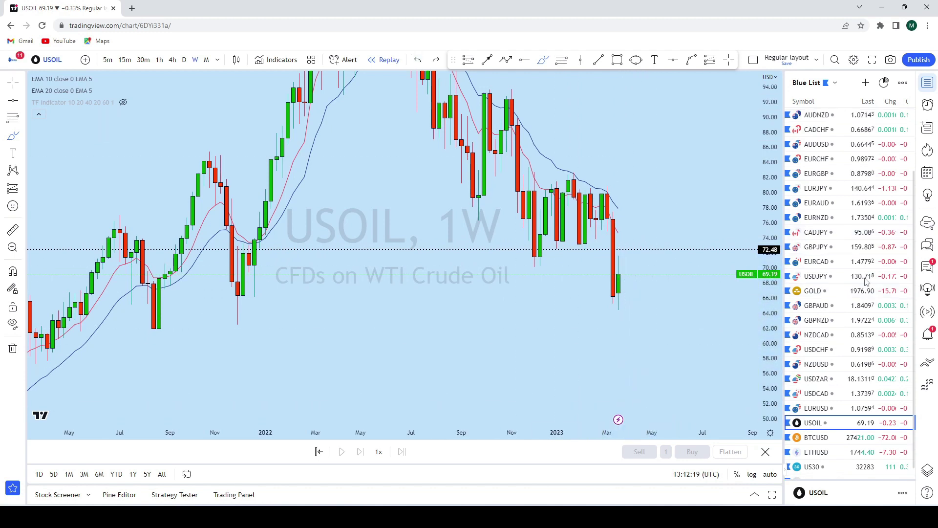
pyautogui.click(833, 192)
pyautogui.click(833, 206)
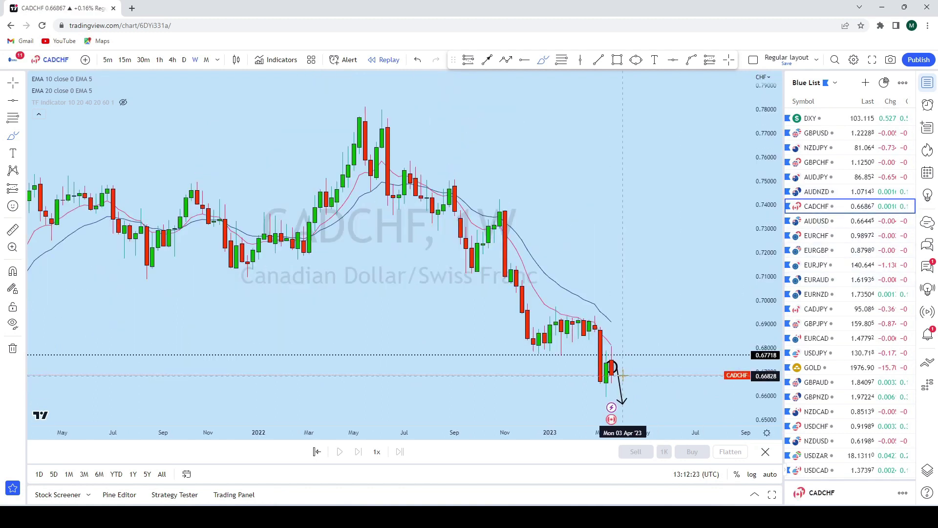
pyautogui.scroll(-2, 830, 293)
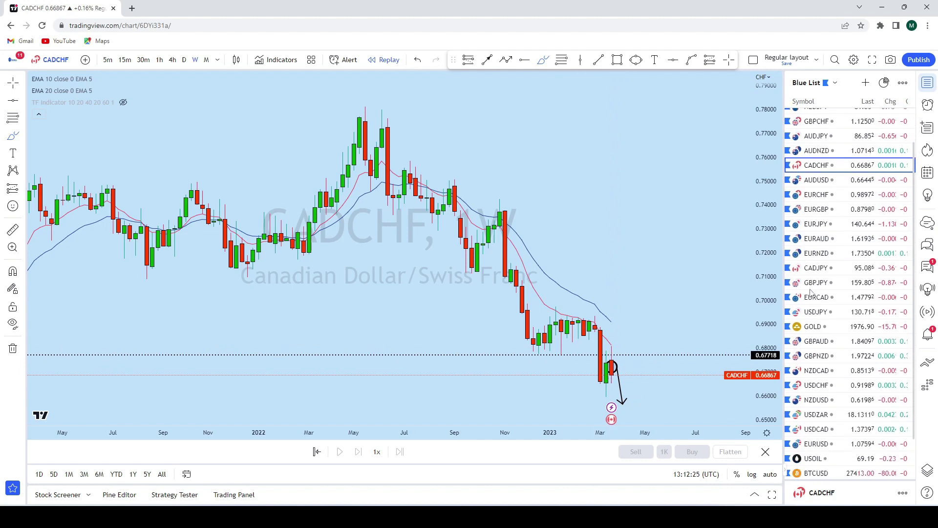
pyautogui.click(816, 410)
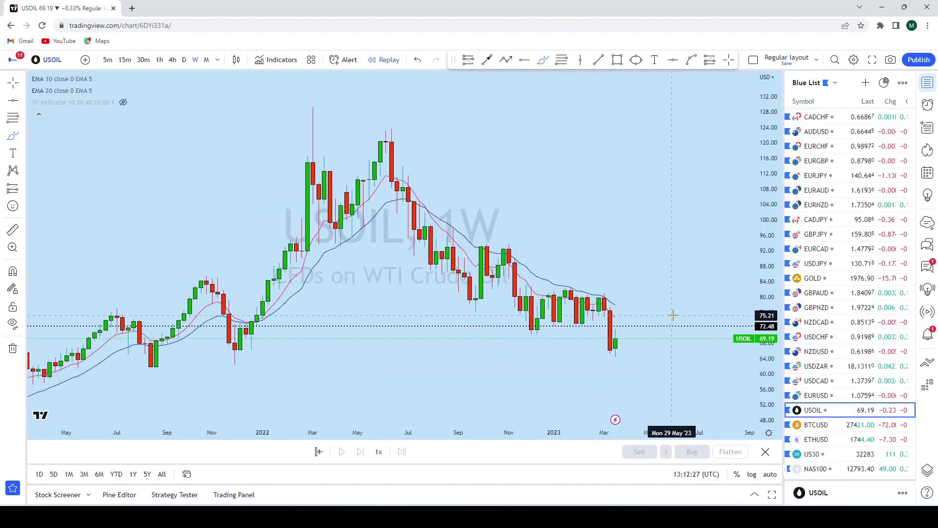
pyautogui.scroll(2, 626, 186)
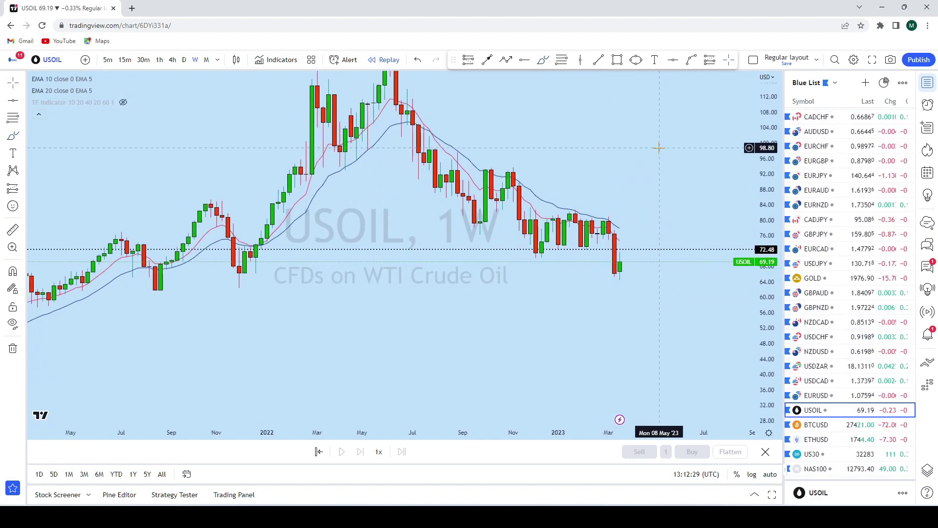
pyautogui.scroll(3, 624, 189)
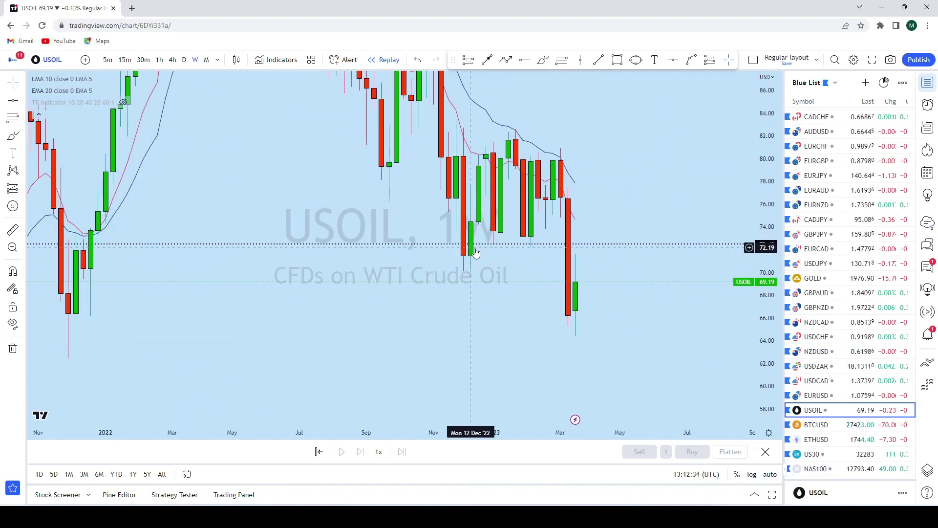
# On the daily timeframe, try to brush a projected rebound to the 72.48 level and a decline from it, and undo the strokes.
pyautogui.click(184, 61)
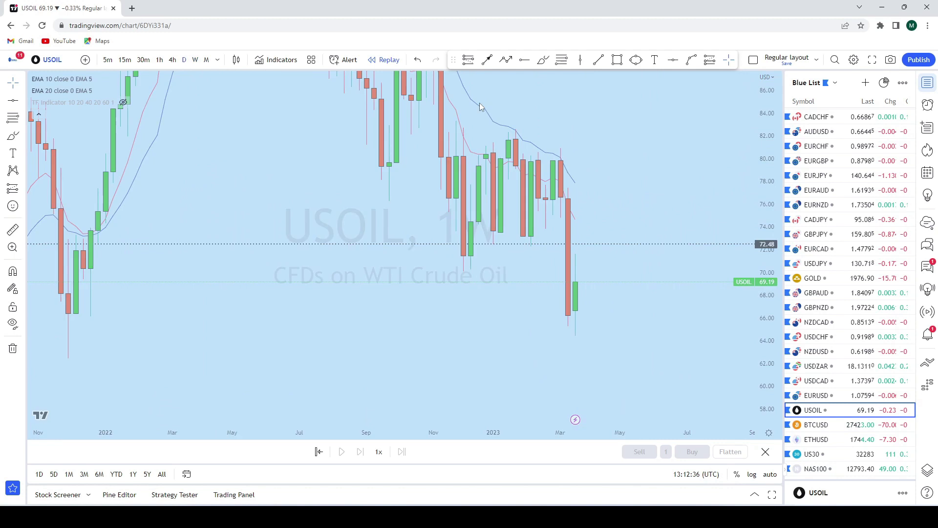
pyautogui.scroll(-4, 611, 230)
pyautogui.scroll(3, 711, 293)
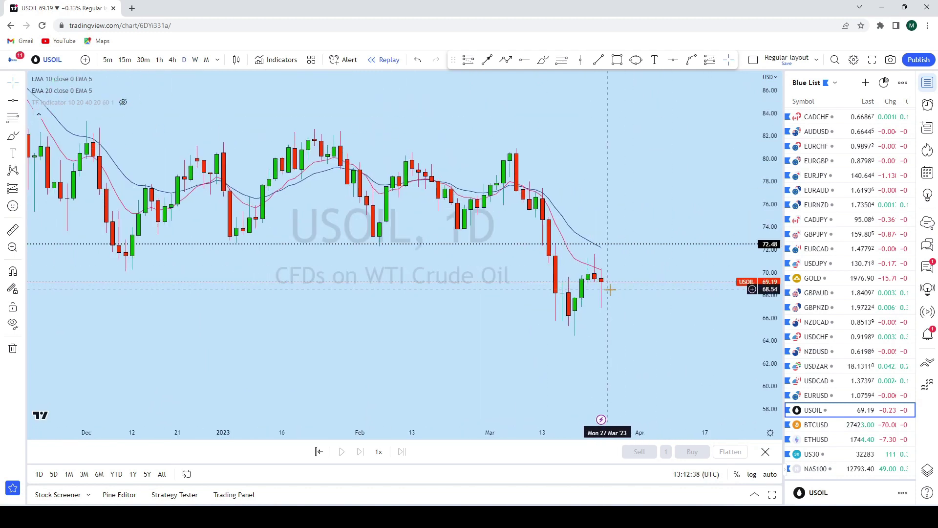
pyautogui.click(542, 60)
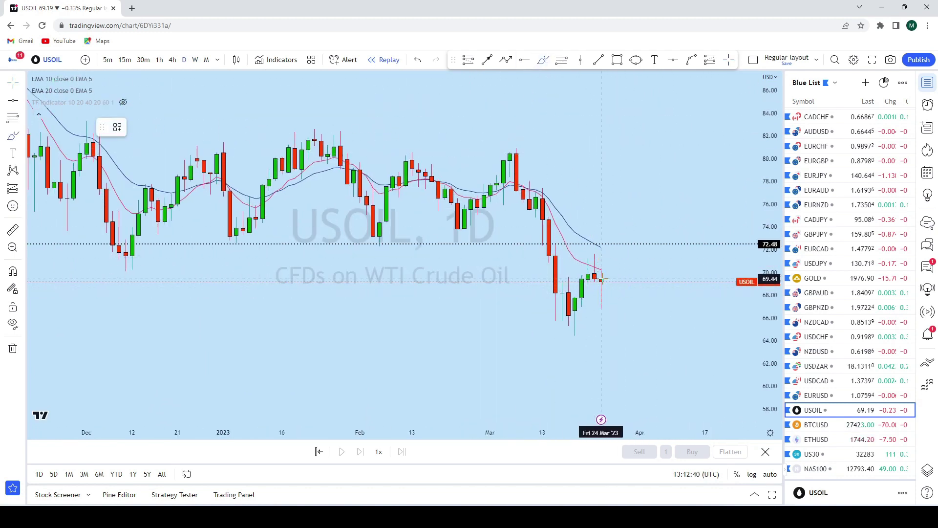
pyautogui.moveTo(602, 280); pyautogui.dragTo(614, 281)
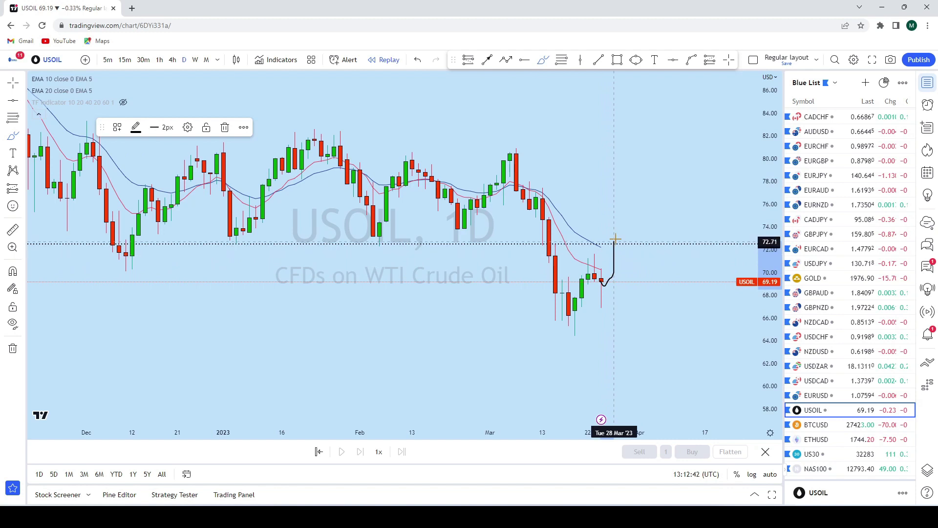
pyautogui.moveTo(634, 233)
pyautogui.mouseDown()
pyautogui.moveTo(689, 354)
pyautogui.moveTo(718, 369)
pyautogui.mouseUp()
pyautogui.hotkey('ctrl', 'z')
# Switch the USOIL chart to the 4-hour timeframe and focus it on the March price action around 72.48.
pyautogui.click(177, 60)
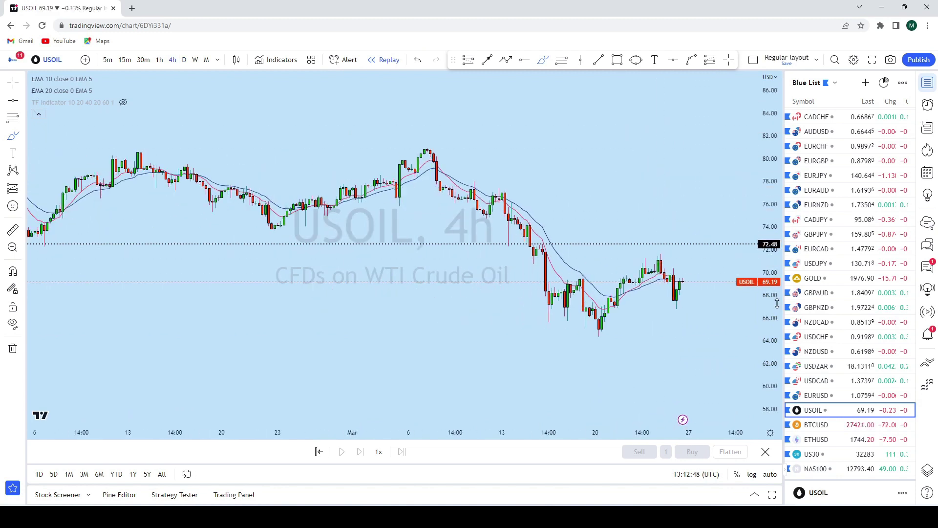
pyautogui.moveTo(778, 329); pyautogui.dragTo(762, 190)
pyautogui.scroll(5, 658, 292)
pyautogui.scroll(3, 628, 304)
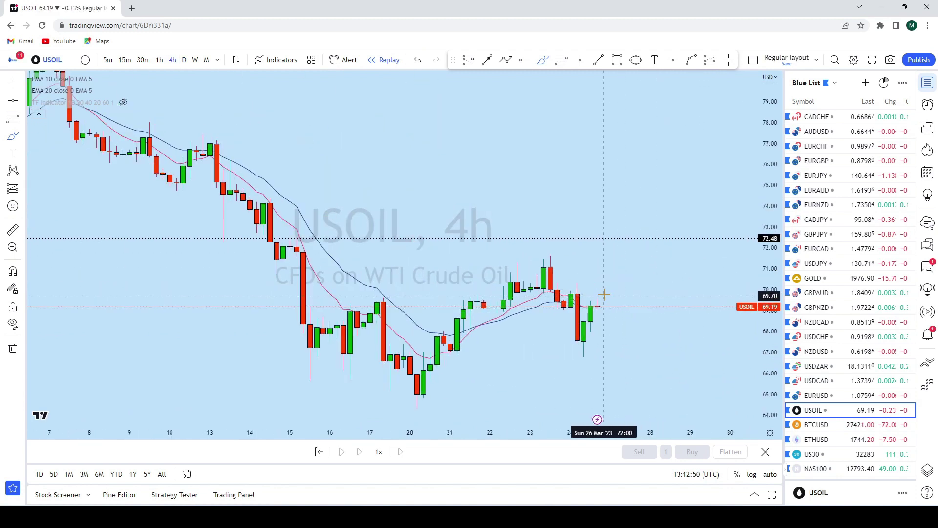
# Try to brush a zigzag rise from the latest 4-hour candle to about 73.5, above the 72.48 level, and undo it.
pyautogui.moveTo(604, 295); pyautogui.dragTo(604, 324)
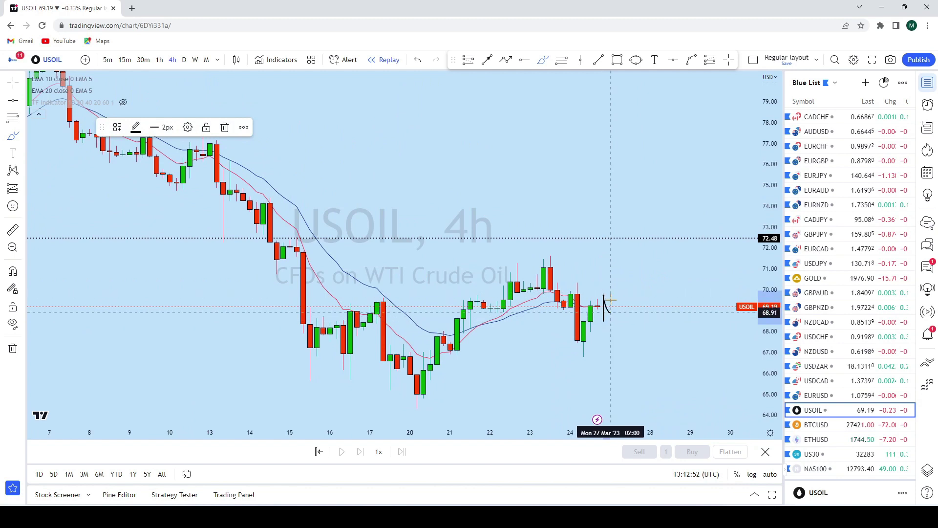
pyautogui.moveTo(624, 293); pyautogui.dragTo(644, 215)
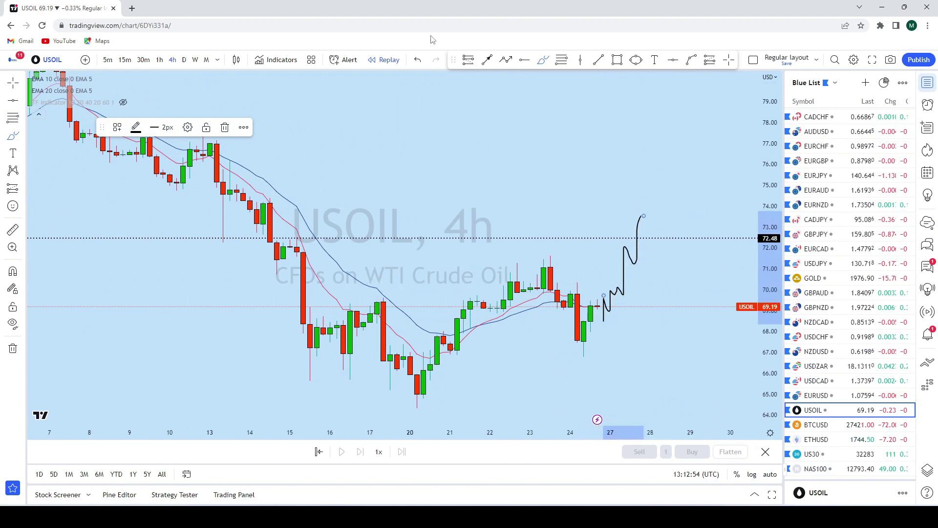
pyautogui.click(418, 62)
pyautogui.scroll(-5, 604, 282)
pyautogui.scroll(-5, 640, 259)
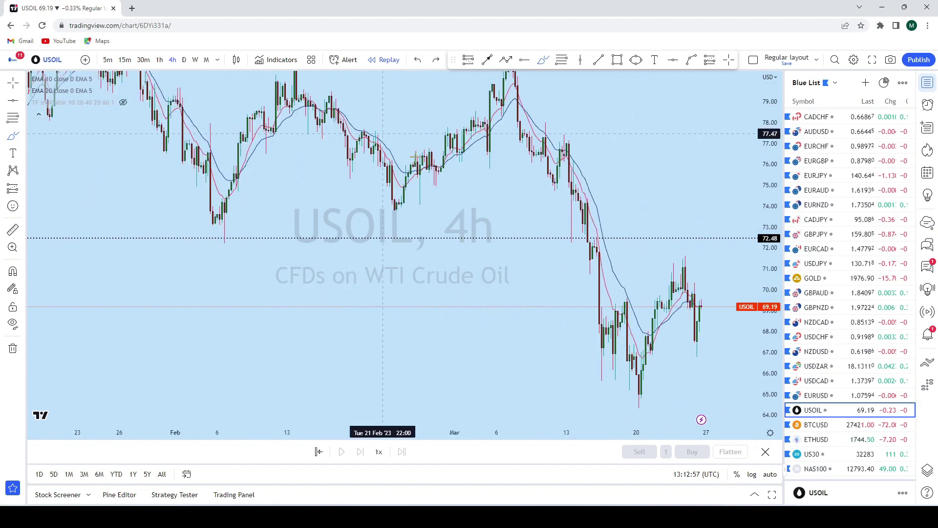
pyautogui.scroll(4, 593, 278)
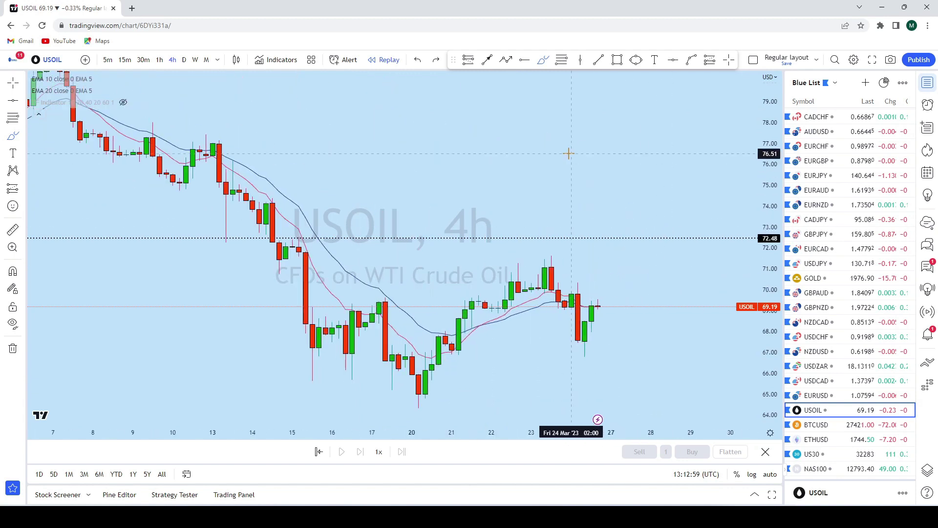
# Draw an ellipse over the 72.48 level just past the latest 4-hour USOIL candle, spanning about 72.1 to 73.8.
pyautogui.click(636, 60)
pyautogui.click(598, 245)
pyautogui.click(618, 212)
pyautogui.click(632, 223)
pyautogui.moveTo(684, 193); pyautogui.dragTo(580, 155)
pyautogui.scroll(-4, 580, 155)
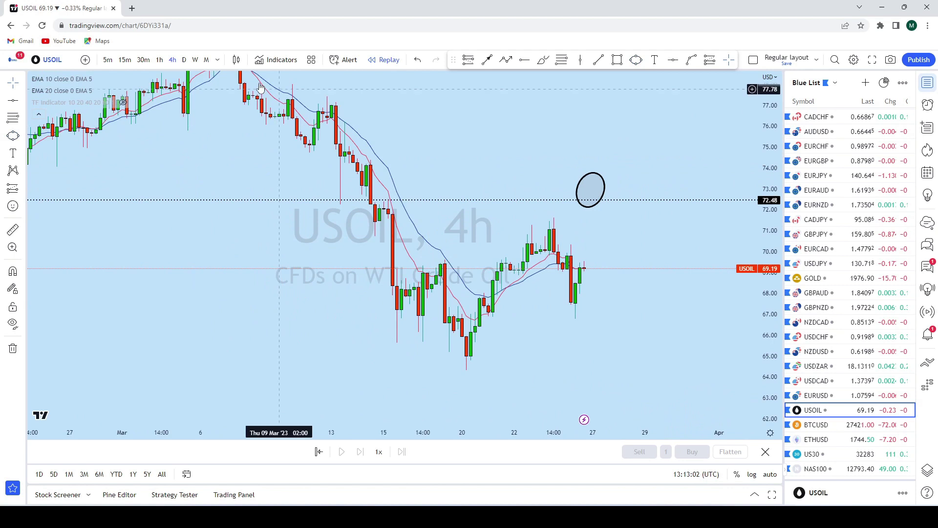
# Check the ellipse on the weekly and daily USOIL charts and return to the 4-hour timeframe.
pyautogui.click(191, 63)
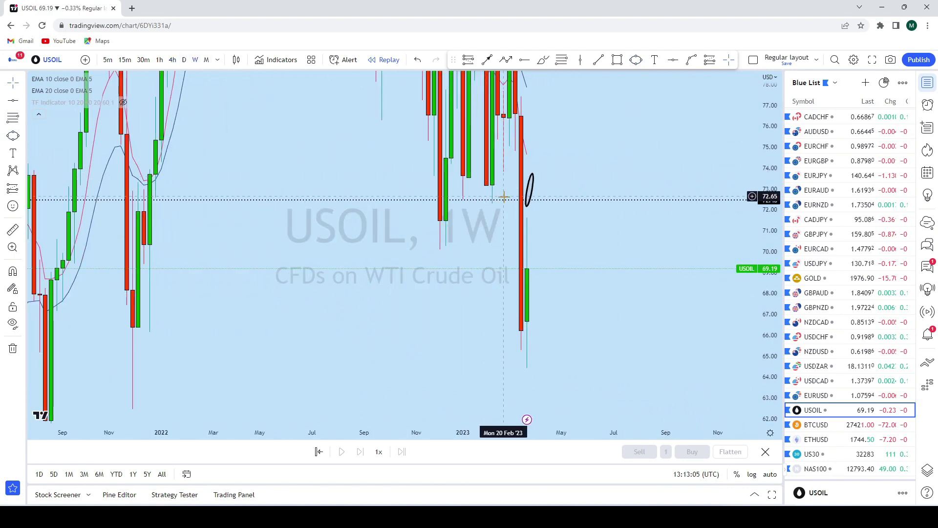
pyautogui.click(185, 61)
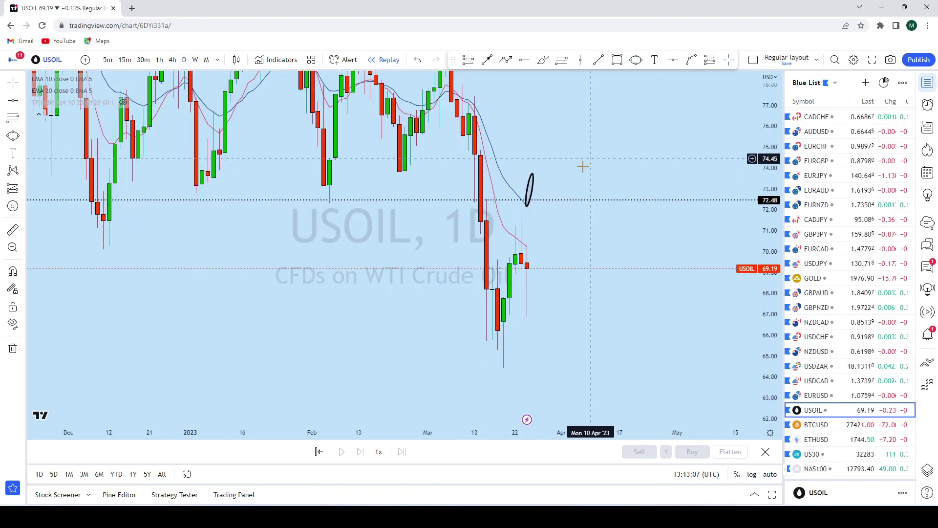
pyautogui.scroll(3, 346, 119)
pyautogui.click(170, 59)
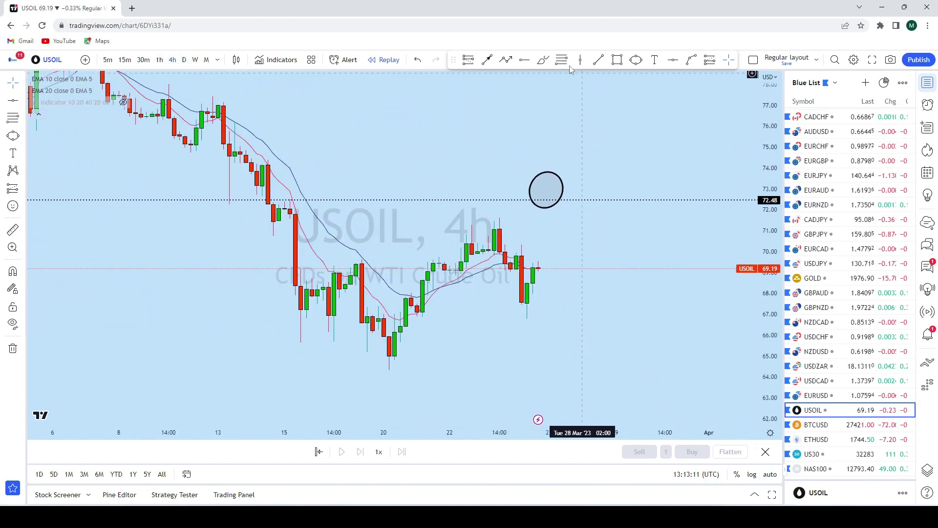
# Draw an arrow from inside the ellipse at about 73.31 down to about 65.80 to project a USOIL decline.
pyautogui.click(487, 60)
pyautogui.click(549, 183)
pyautogui.click(589, 339)
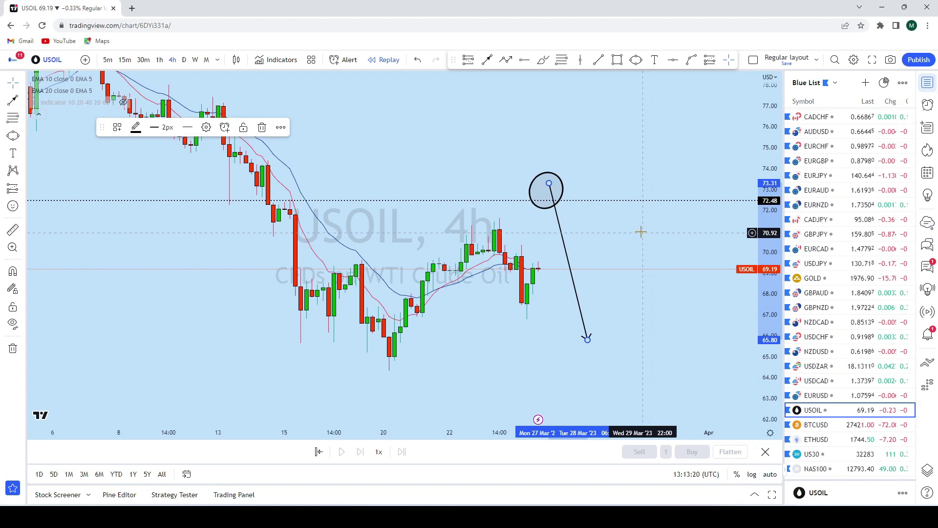
pyautogui.scroll(-2, 641, 233)
# Open the US30 chart on the monthly timeframe and fit the price action since 2018 into view.
pyautogui.click(811, 454)
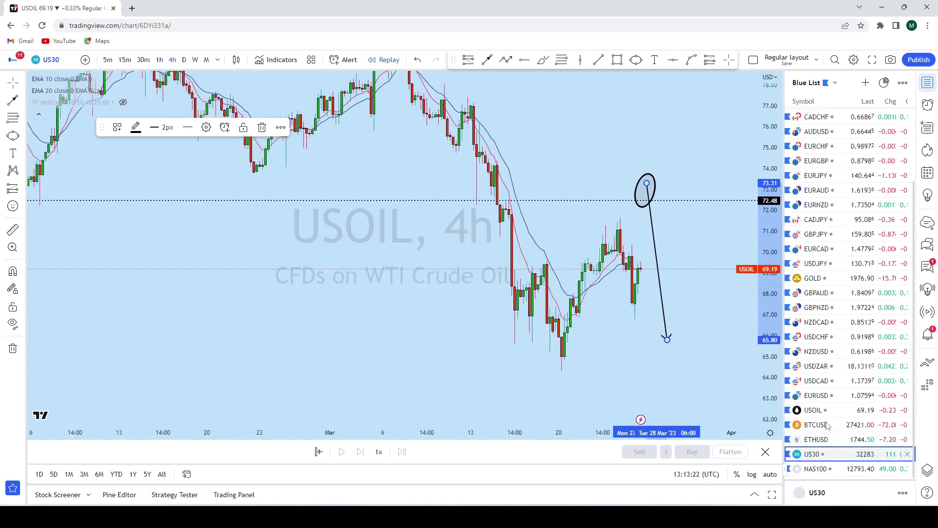
pyautogui.click(15, 89)
pyautogui.moveTo(567, 186); pyautogui.dragTo(556, 141)
pyautogui.scroll(-4, 555, 142)
pyautogui.click(207, 61)
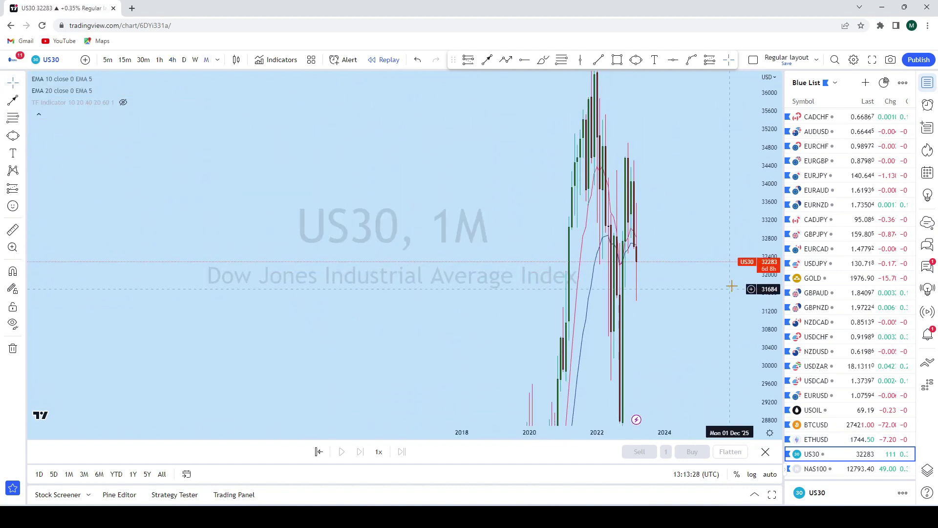
pyautogui.scroll(4, 731, 286)
pyautogui.moveTo(775, 227); pyautogui.dragTo(773, 347)
pyautogui.scroll(4, 635, 305)
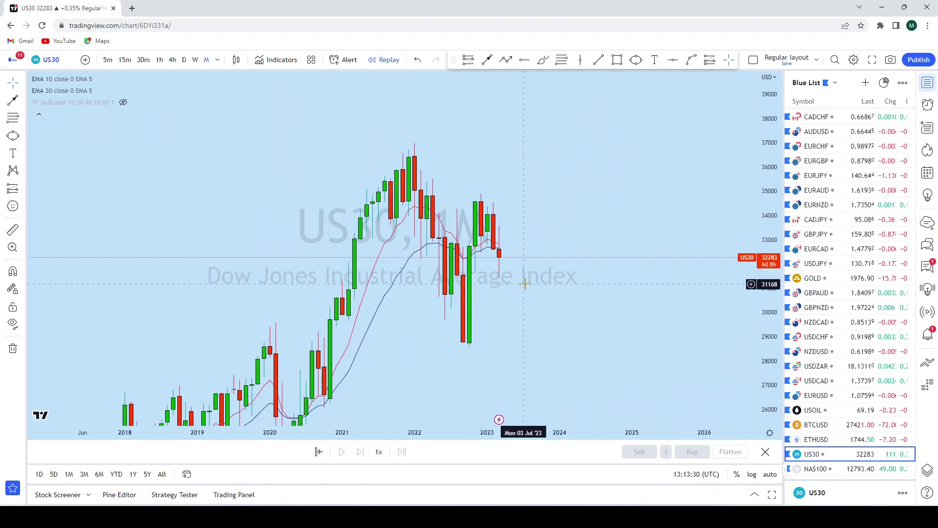
# Place a horizontal line at 31733 on the monthly US30 chart, near the latest candle's lower wick.
pyautogui.moveTo(518, 288); pyautogui.dragTo(589, 294)
pyautogui.click(678, 63)
pyautogui.click(368, 270)
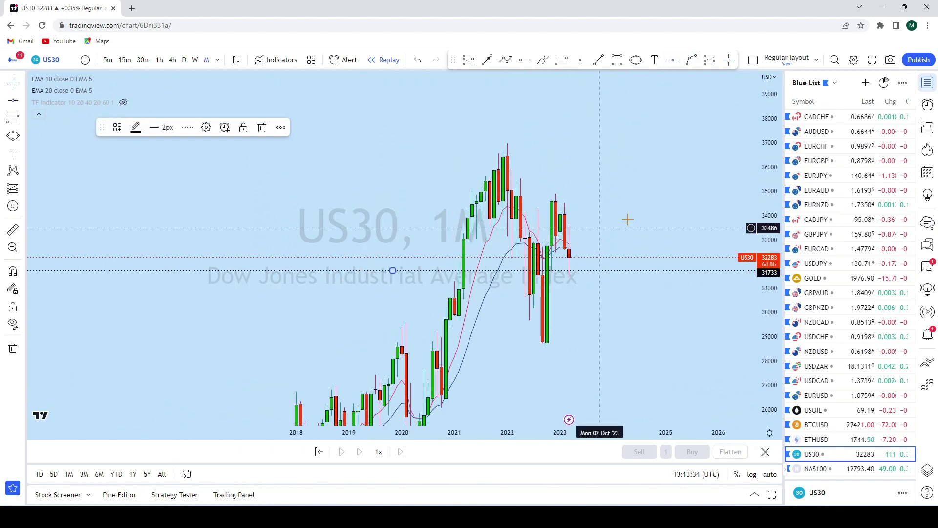
pyautogui.scroll(4, 626, 218)
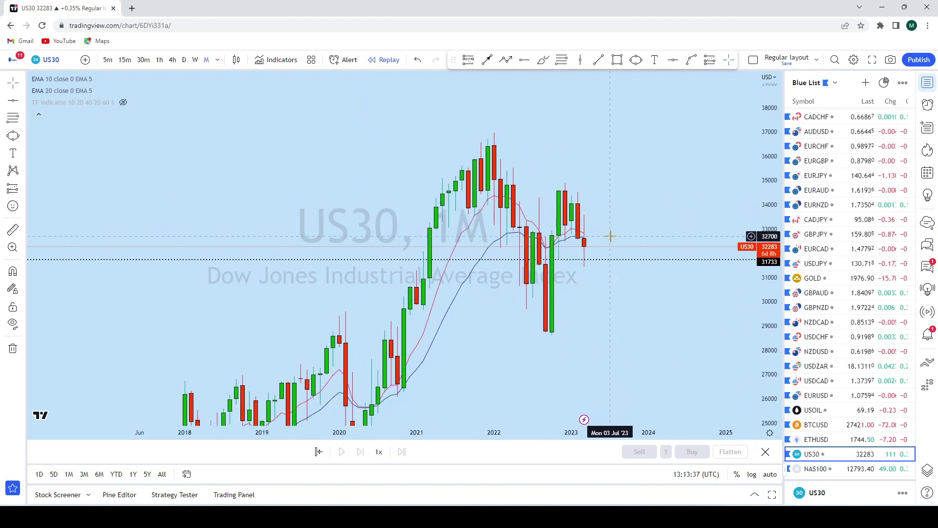
# Try to brush the monthly lower highs with a drop to about 30000, plus a schematic pullback and rise beside them, and remove the strokes.
pyautogui.click(545, 60)
pyautogui.moveTo(553, 339)
pyautogui.mouseDown()
pyautogui.moveTo(563, 188)
pyautogui.moveTo(585, 220)
pyautogui.moveTo(596, 210)
pyautogui.mouseUp()
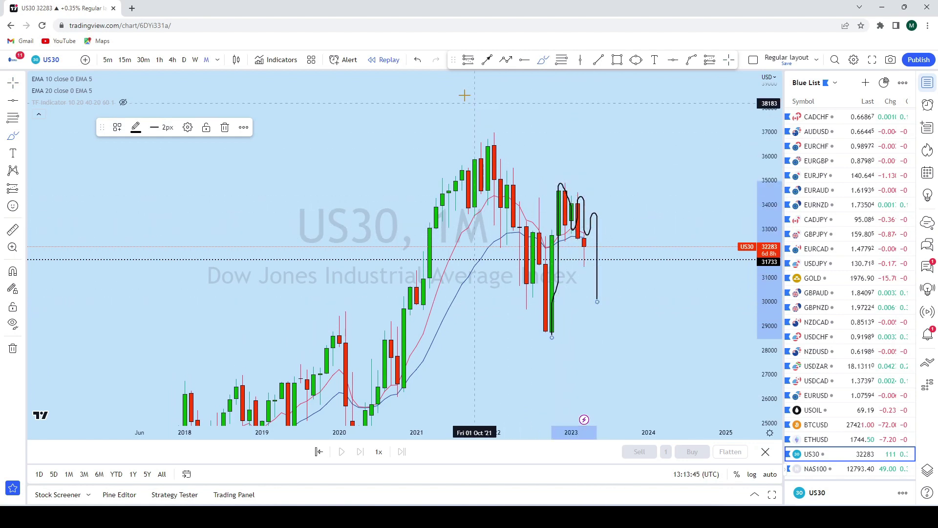
pyautogui.click(417, 60)
pyautogui.moveTo(667, 246)
pyautogui.mouseDown()
pyautogui.moveTo(662, 122)
pyautogui.moveTo(707, 131)
pyautogui.mouseUp()
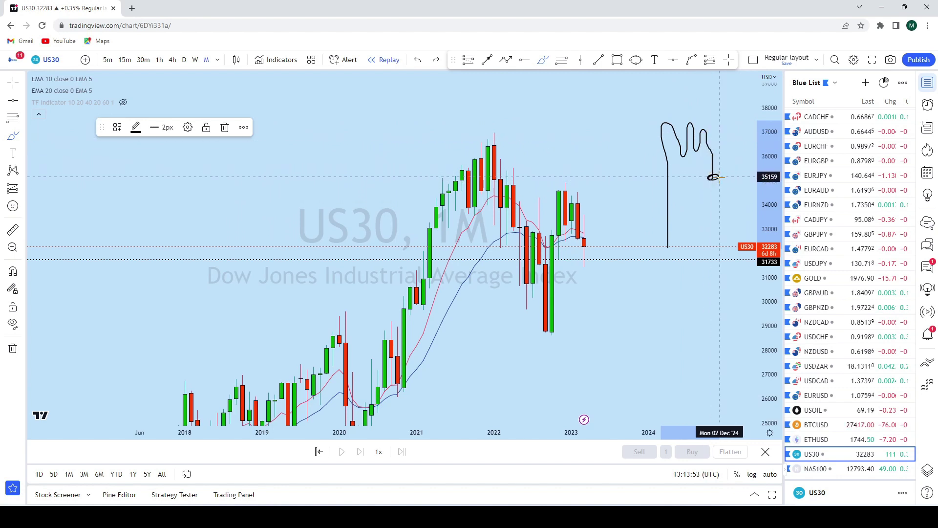
pyautogui.moveTo(730, 159); pyautogui.dragTo(728, 79)
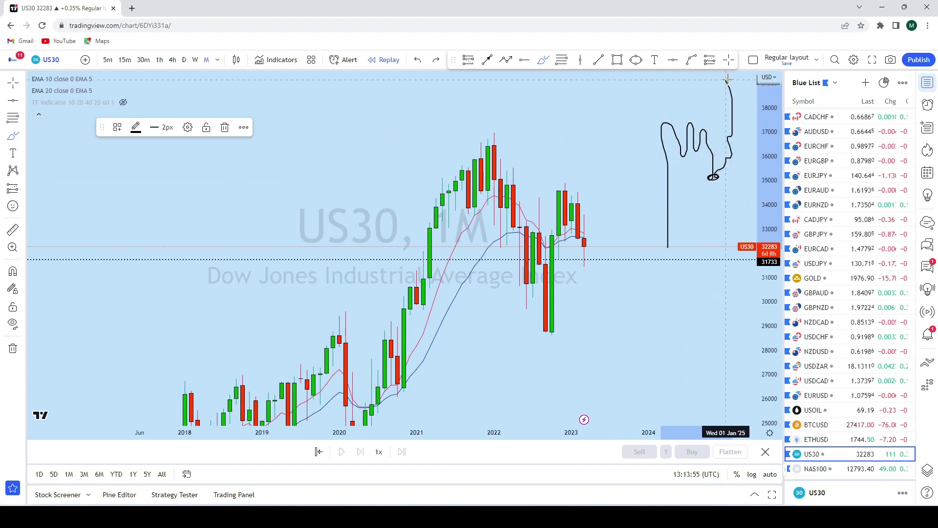
pyautogui.press('Delete')
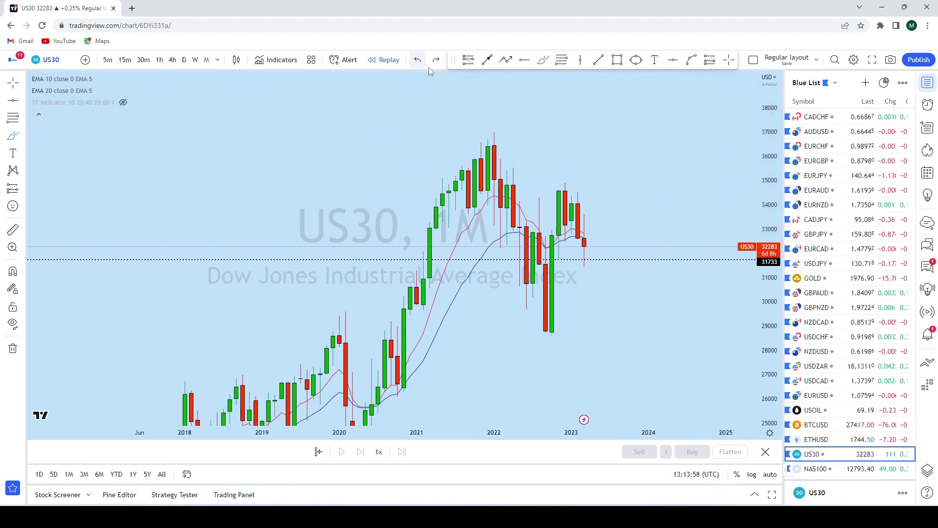
# Switch the US30 chart to the weekly timeframe and place a horizontal line at 32478.
pyautogui.scroll(2, 635, 235)
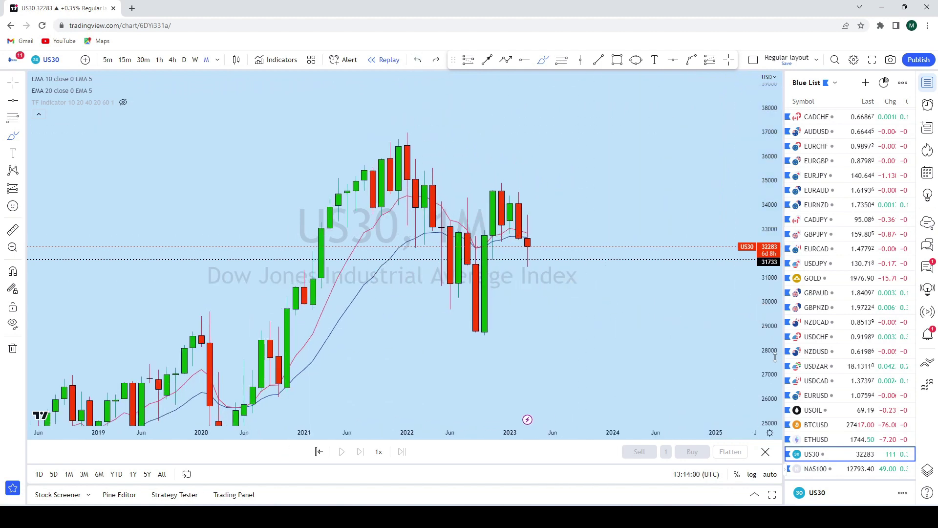
pyautogui.moveTo(775, 357); pyautogui.dragTo(775, 243)
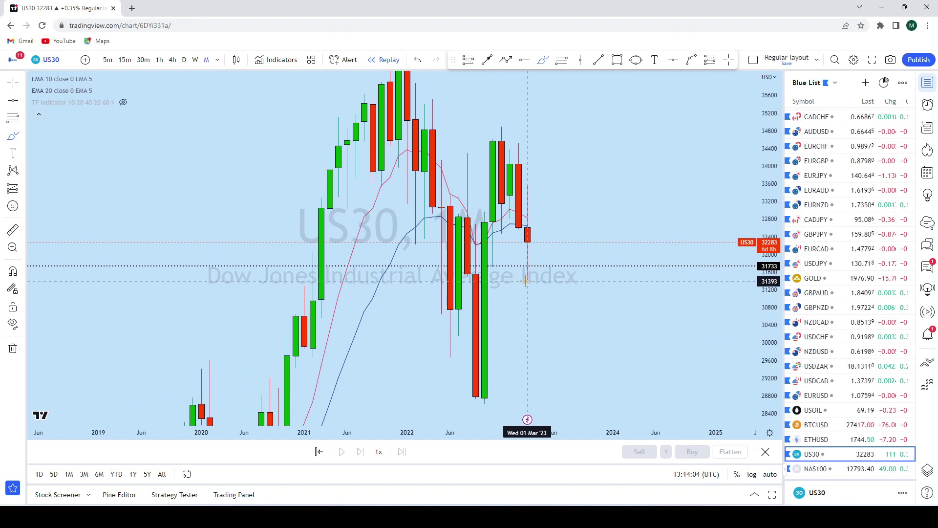
pyautogui.click(196, 60)
pyautogui.scroll(-2, 683, 200)
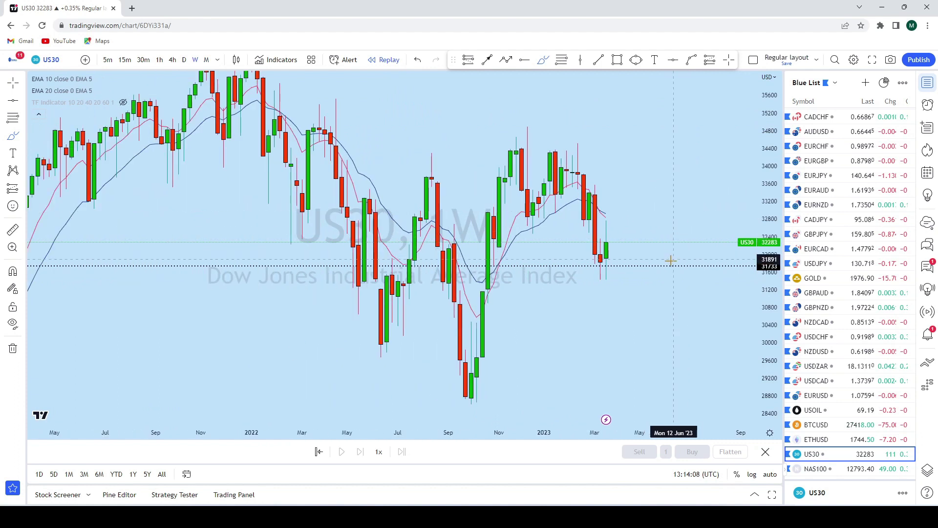
pyautogui.scroll(2, 670, 261)
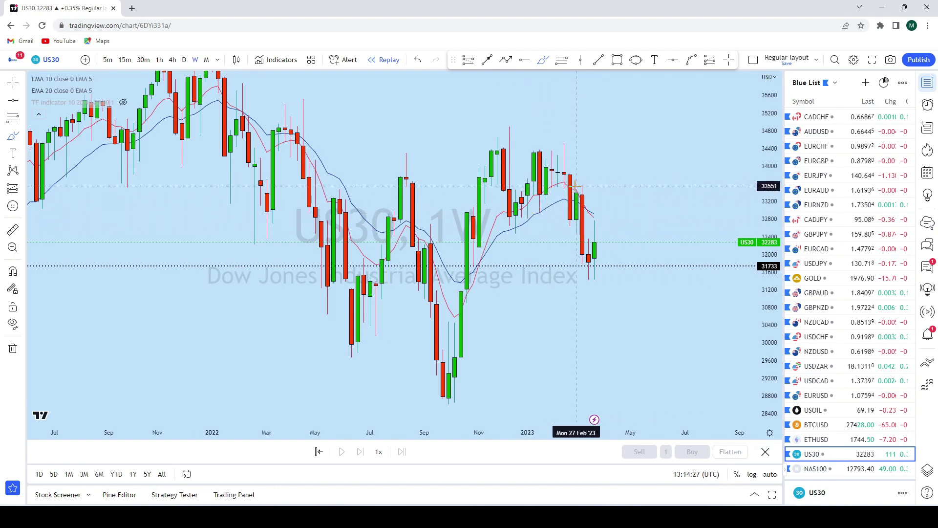
pyautogui.click(674, 60)
pyautogui.click(370, 234)
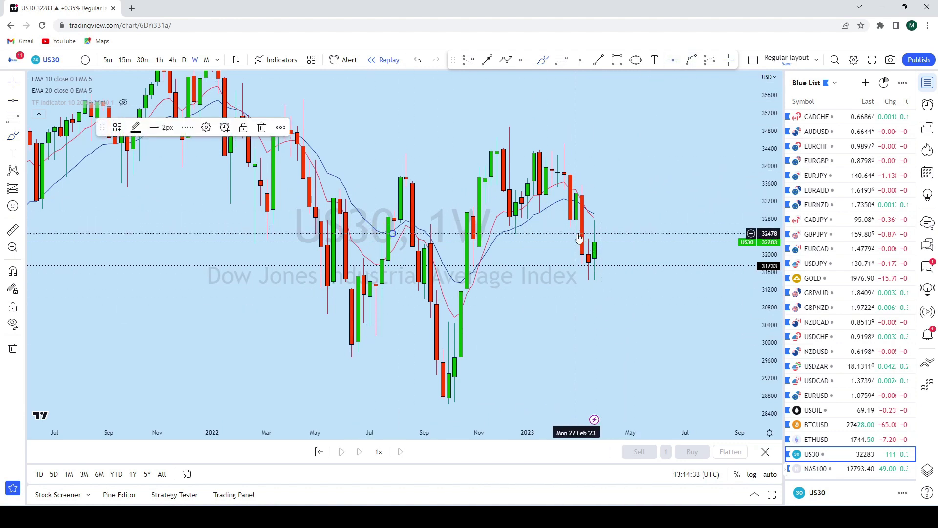
# On the daily timeframe, try to brush price swinging between the 32478 and 31733 levels, and undo the stroke.
pyautogui.moveTo(775, 337); pyautogui.dragTo(758, 173)
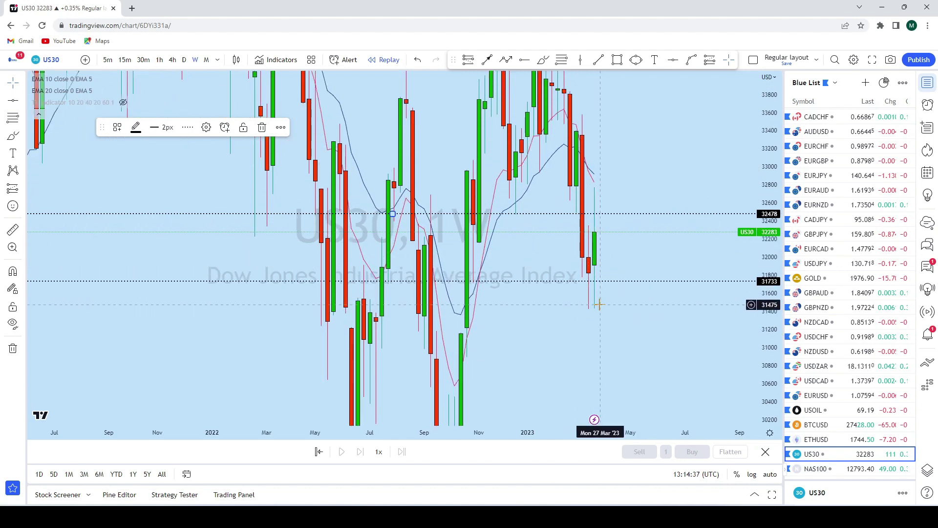
pyautogui.click(183, 59)
pyautogui.scroll(-2, 680, 182)
pyautogui.scroll(3, 683, 175)
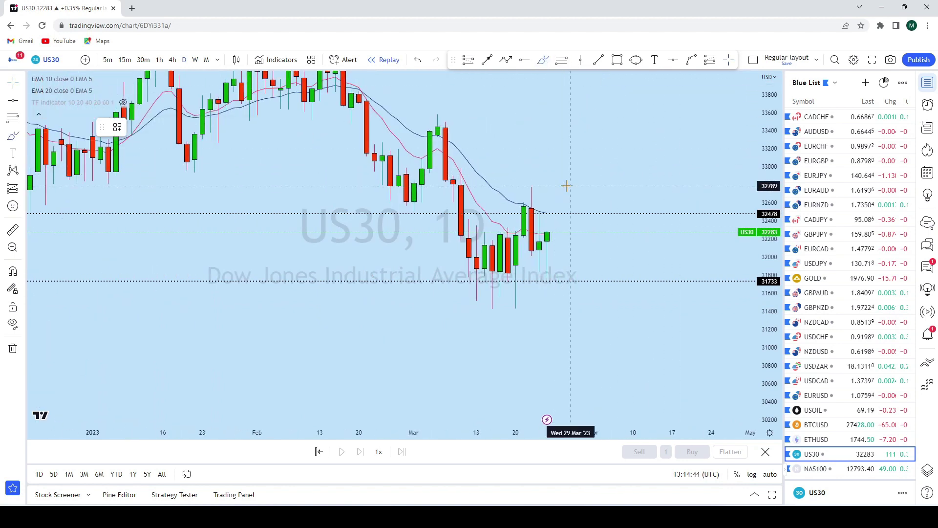
pyautogui.moveTo(546, 235); pyautogui.dragTo(572, 272)
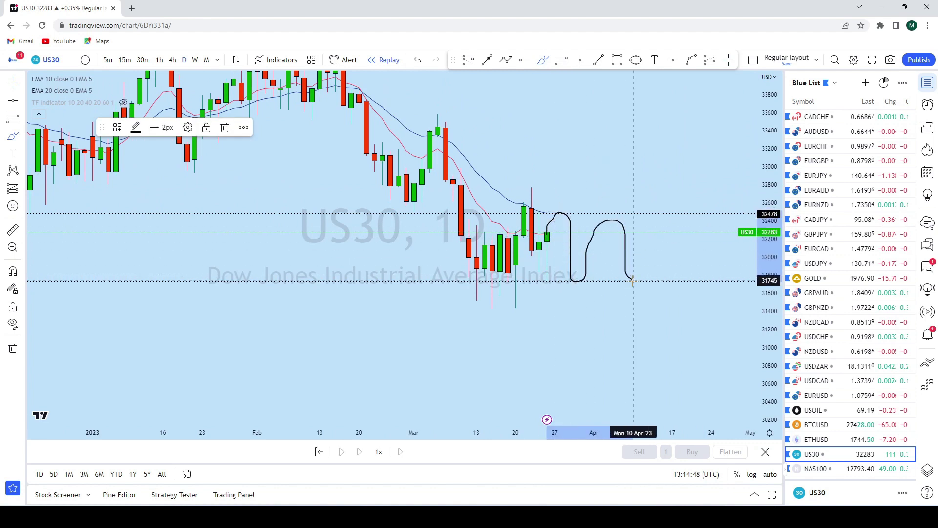
pyautogui.click(417, 60)
pyautogui.scroll(-3, 316, 106)
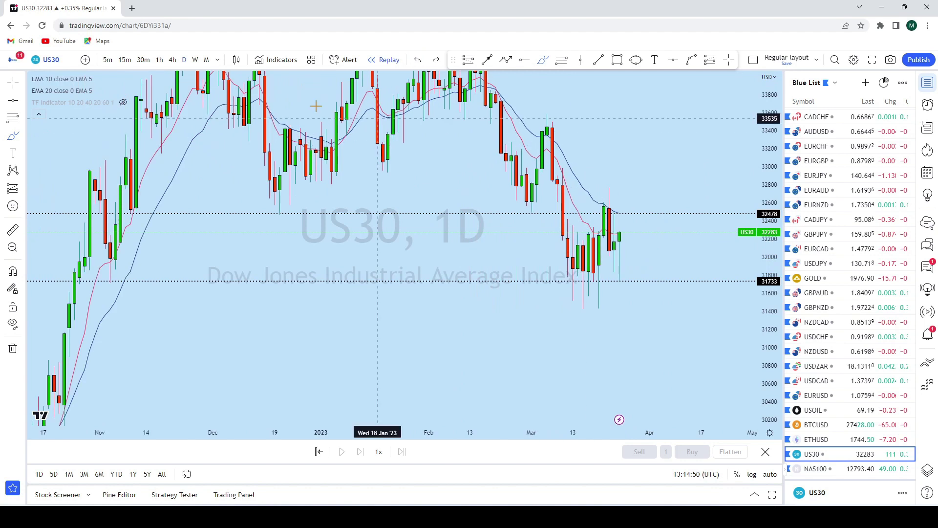
# Switch the US30 chart to the 4-hour timeframe and focus it on the March candles between 31733 and 32478.
pyautogui.click(172, 60)
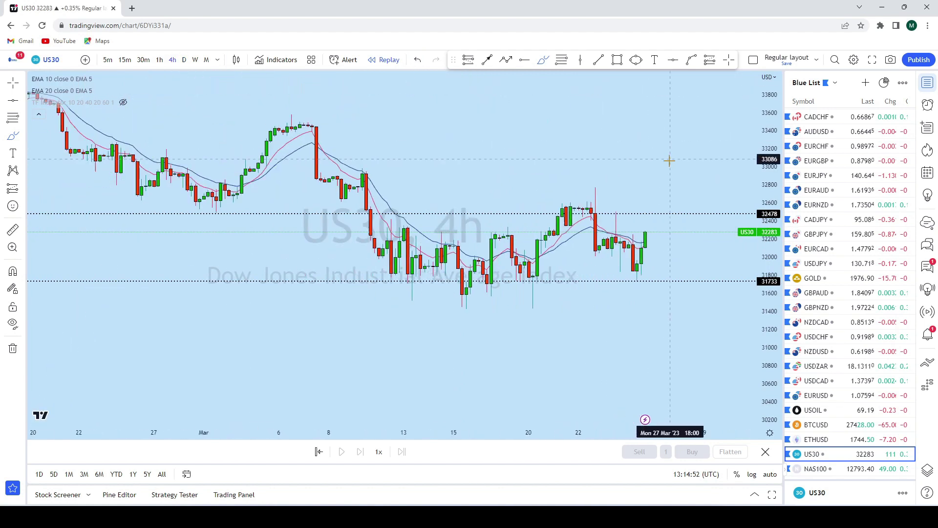
pyautogui.moveTo(670, 160); pyautogui.dragTo(763, 290)
pyautogui.moveTo(771, 322); pyautogui.dragTo(768, 183)
pyautogui.scroll(3, 597, 214)
pyautogui.scroll(-3, 599, 198)
pyautogui.scroll(2, 599, 198)
pyautogui.scroll(3, 599, 198)
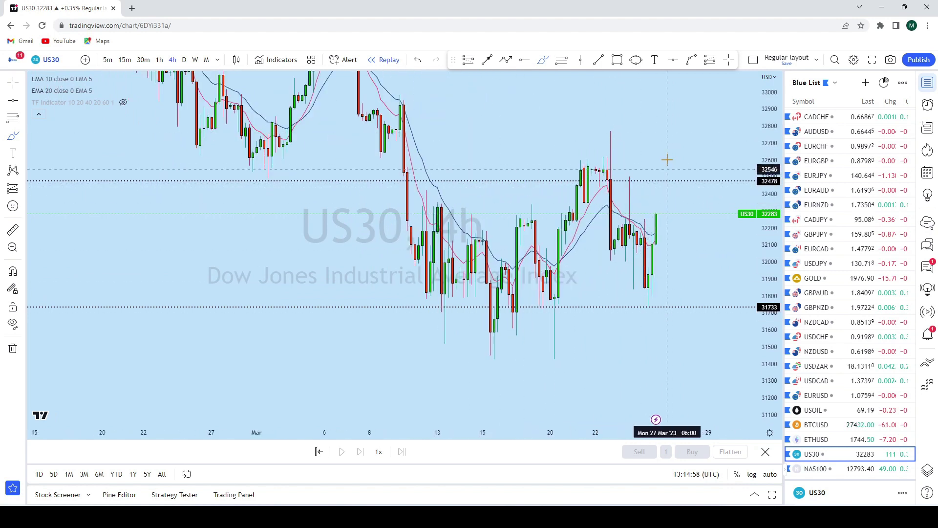
pyautogui.scroll(1, 669, 174)
pyautogui.scroll(1, 670, 174)
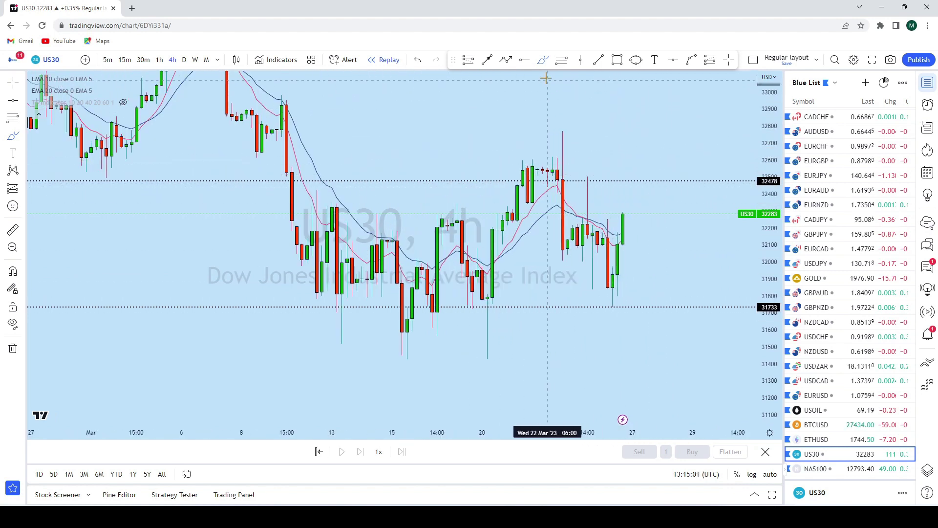
# Try to brush a breakout from the latest 4-hour candle above 32478 and a mark at the recent swing high, undoing both.
pyautogui.moveTo(624, 211)
pyautogui.mouseDown()
pyautogui.moveTo(653, 161)
pyautogui.moveTo(657, 130)
pyautogui.mouseUp()
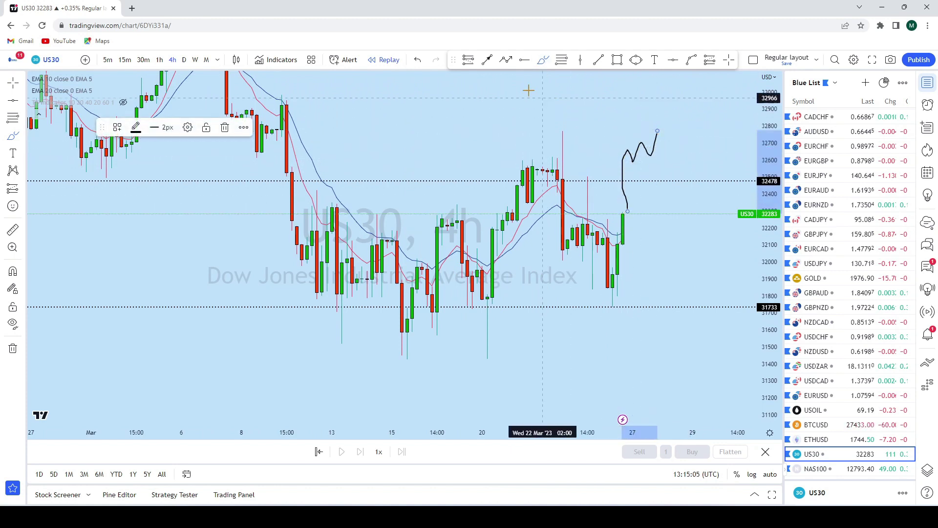
pyautogui.click(418, 59)
pyautogui.scroll(-2, 629, 188)
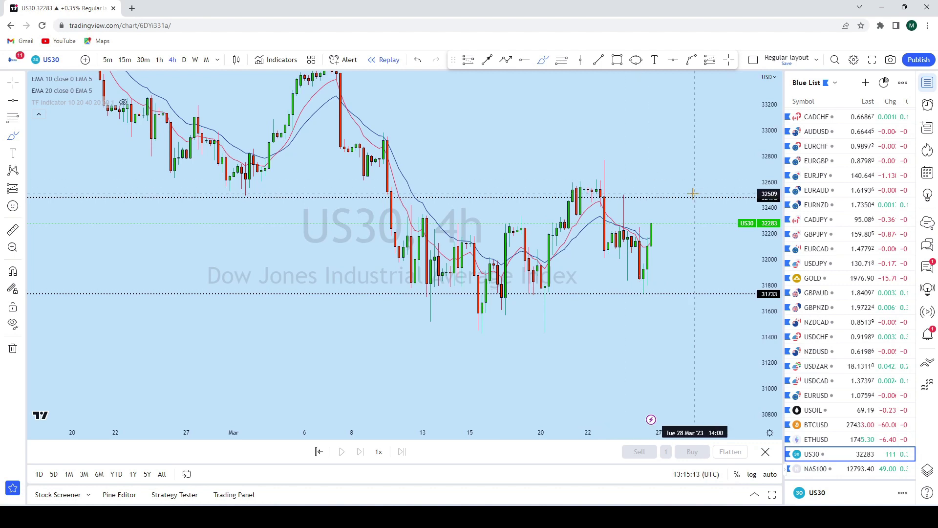
pyautogui.moveTo(608, 156); pyautogui.dragTo(597, 154)
pyautogui.hotkey('ctrl', 'z')
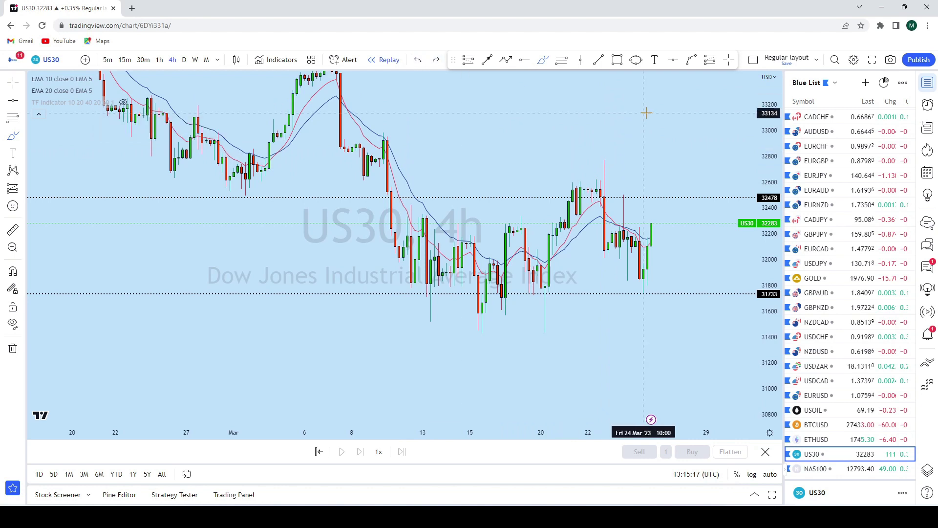
# Draw a thin rectangle from about 32759 to 32771 across the recent swing high, from early March past the latest candle.
pyautogui.click(617, 60)
pyautogui.moveTo(289, 160); pyautogui.dragTo(660, 162)
pyautogui.moveTo(667, 160); pyautogui.dragTo(668, 160)
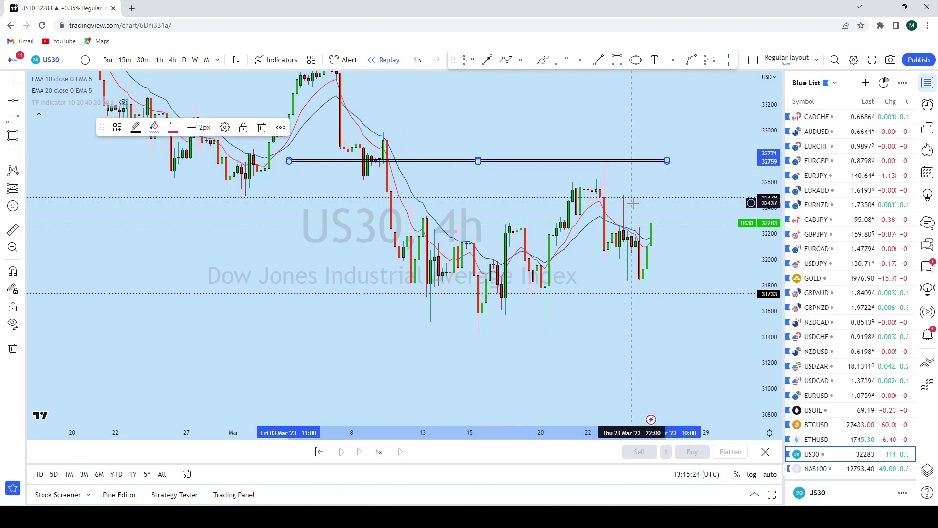
pyautogui.moveTo(657, 107); pyautogui.dragTo(608, 107)
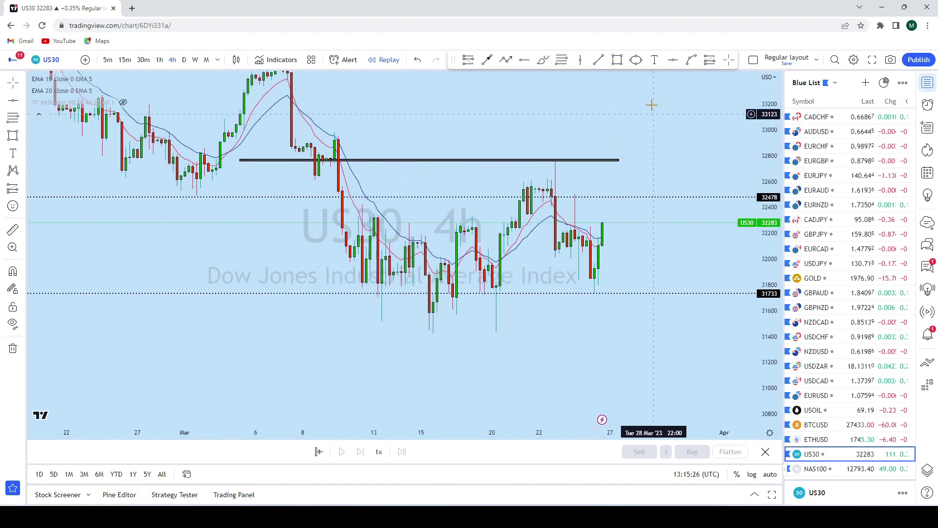
# Draw a small ellipse near the rectangle's latest end, and an arrow from it down to the 31733 level.
pyautogui.click(638, 61)
pyautogui.click(627, 160)
pyautogui.moveTo(679, 155); pyautogui.dragTo(631, 125)
pyautogui.click(487, 60)
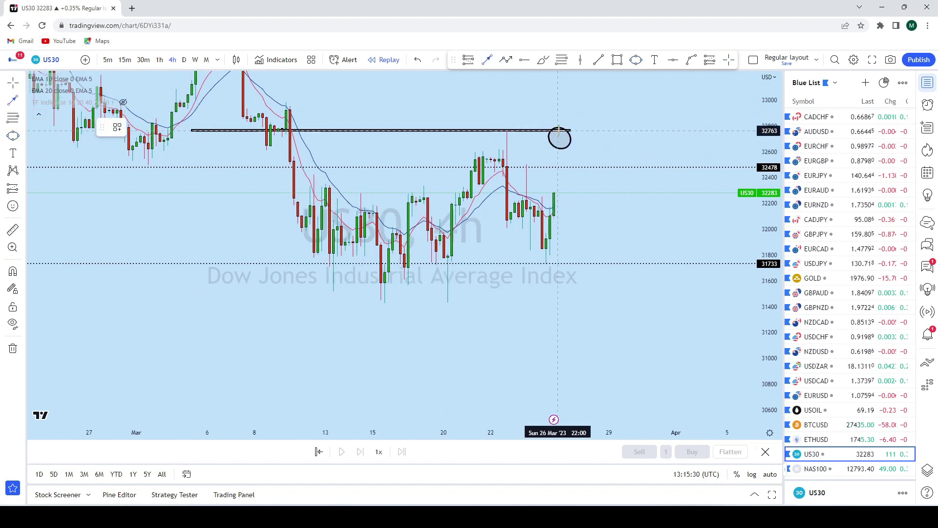
pyautogui.moveTo(558, 131); pyautogui.dragTo(604, 260)
pyautogui.moveTo(578, 322); pyautogui.dragTo(576, 340)
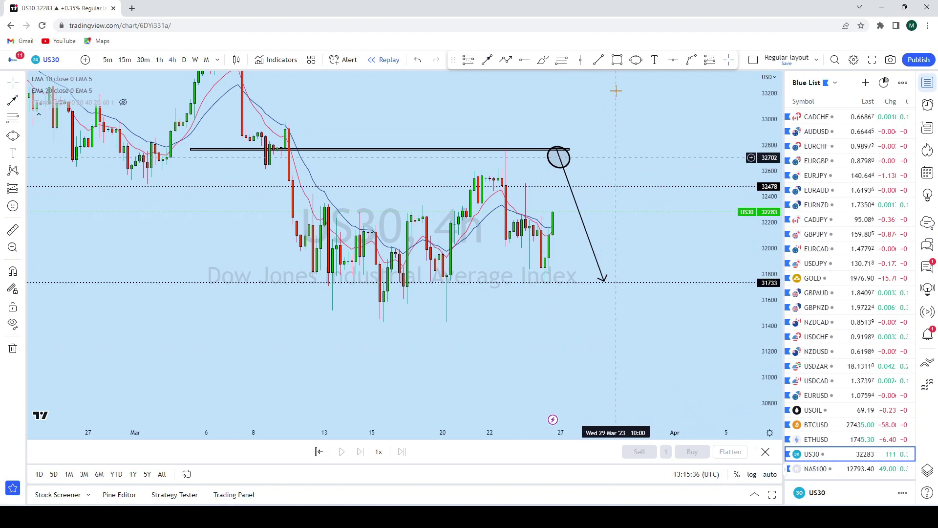
# Draw an ellipse just below the 31733 level at the arrow's tip, and an arrow from it up to the 32478 level.
pyautogui.click(636, 60)
pyautogui.click(625, 284)
pyautogui.click(629, 289)
pyautogui.moveTo(661, 254); pyautogui.dragTo(629, 267)
pyautogui.click(487, 60)
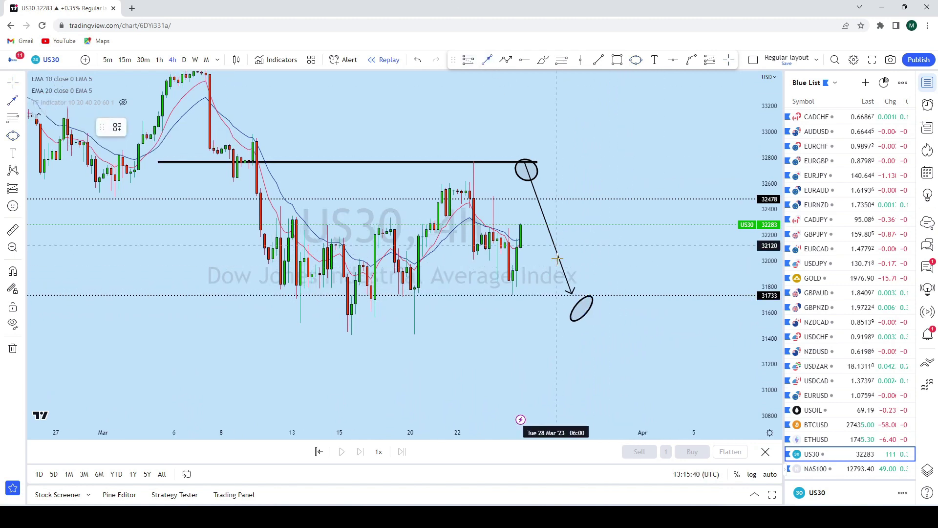
pyautogui.moveTo(579, 317); pyautogui.dragTo(642, 200)
pyautogui.moveTo(670, 130); pyautogui.dragTo(652, 128)
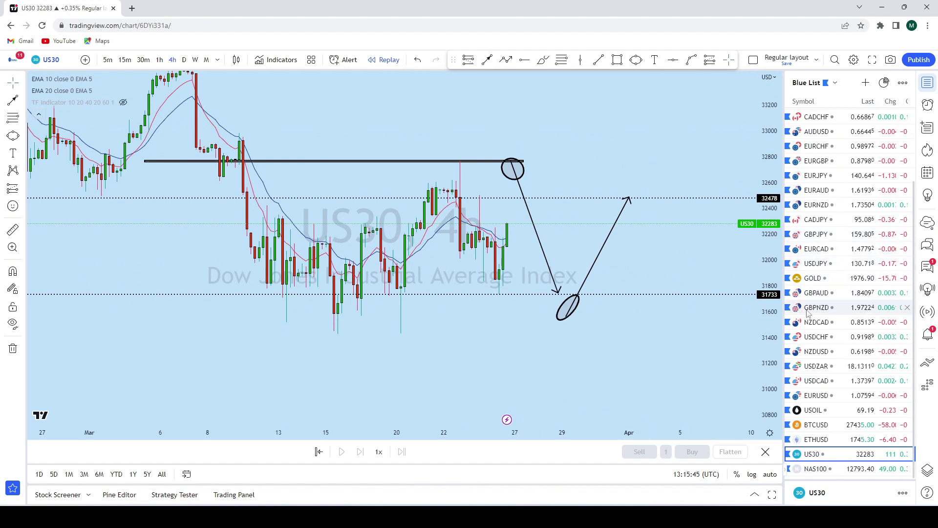
# Open the NAS100 chart from the watchlist and remove its existing drawings.
pyautogui.click(817, 469)
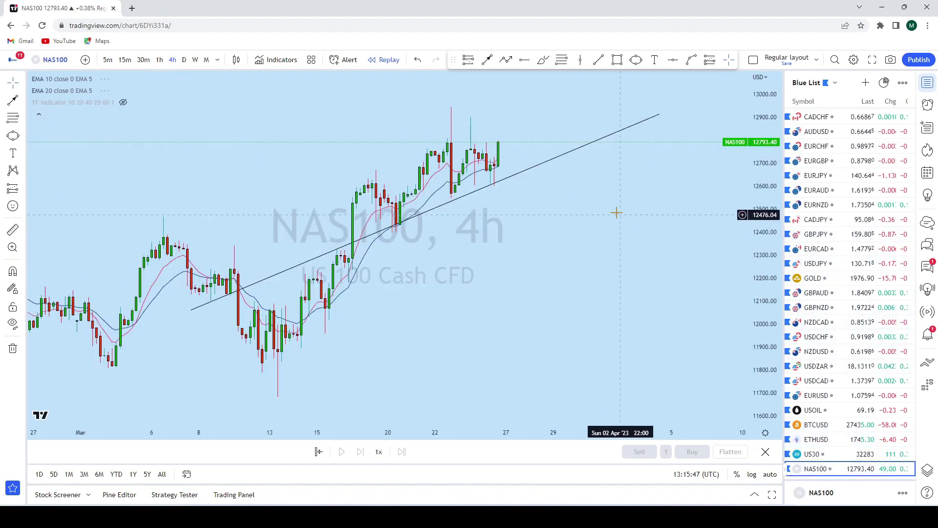
pyautogui.scroll(-5, 605, 212)
pyautogui.click(24, 344)
pyautogui.click(54, 345)
# On the monthly NAS100 chart, place a dotted horizontal line at about 11910.62.
pyautogui.moveTo(765, 178); pyautogui.dragTo(764, 418)
pyautogui.scroll(4, 733, 362)
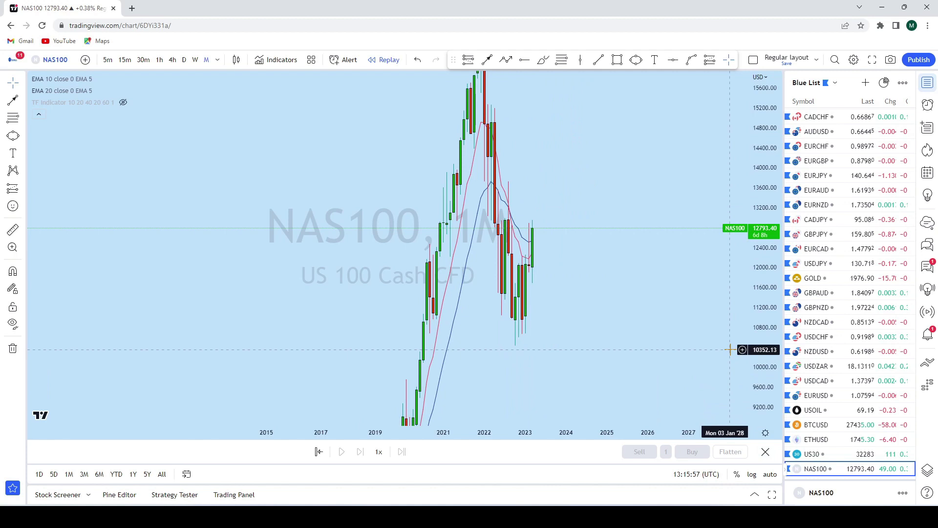
pyautogui.click(13, 84)
pyautogui.scroll(4, 622, 188)
pyautogui.moveTo(497, 167); pyautogui.dragTo(641, 157)
pyautogui.scroll(3, 671, 149)
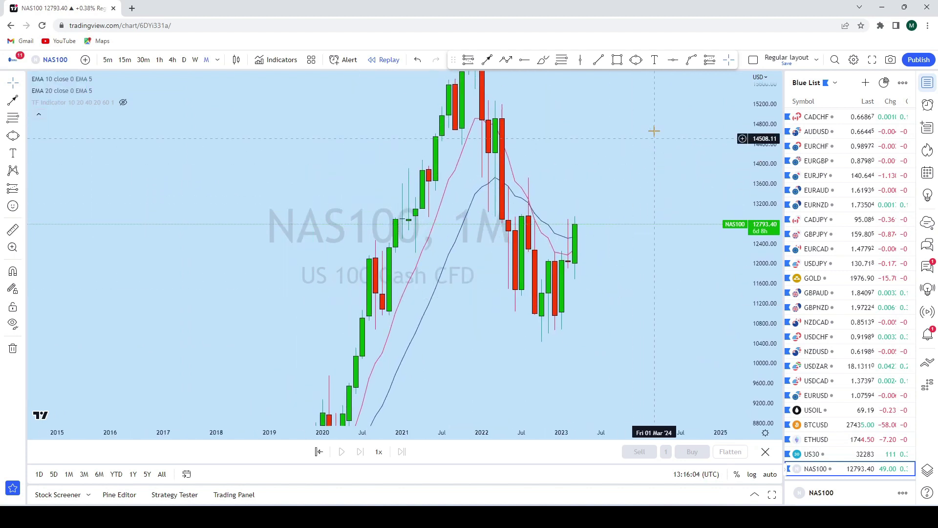
pyautogui.click(673, 60)
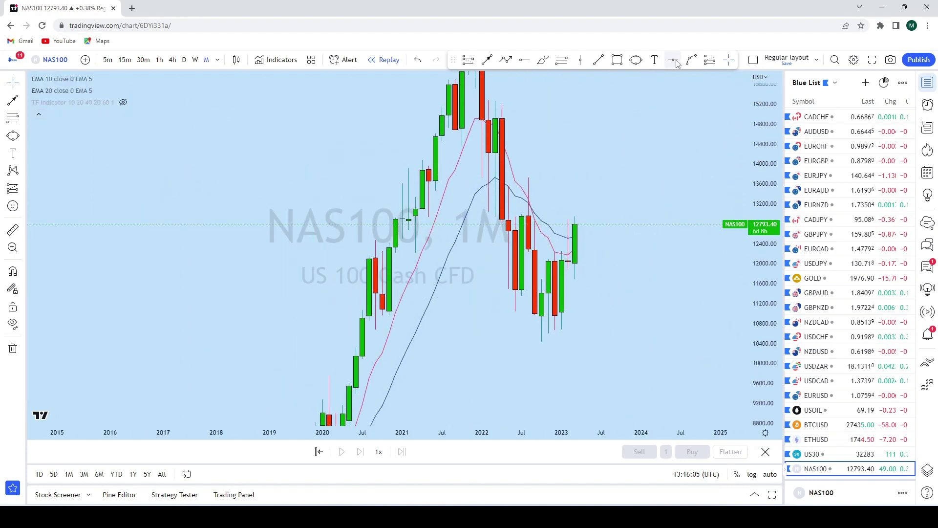
pyautogui.click(362, 269)
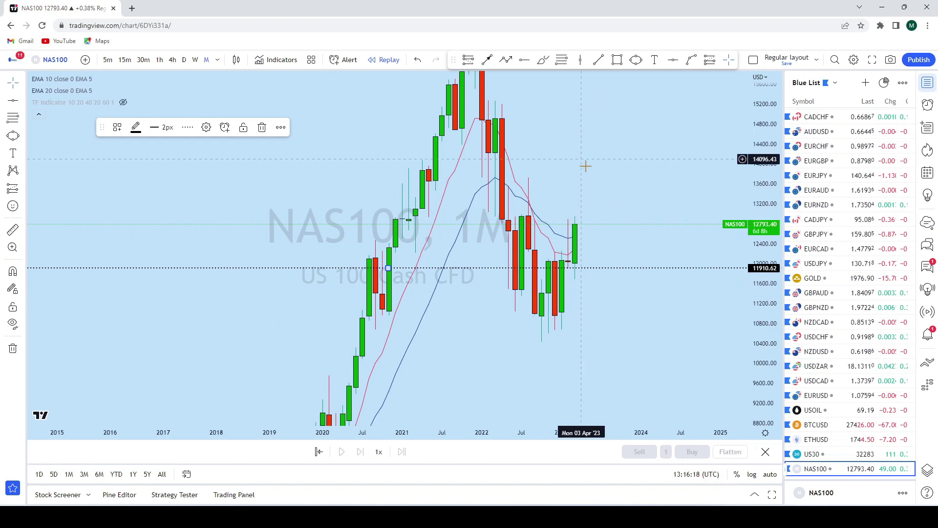
# On the weekly chart, brush a small loop below the latest lows and a stroke along the 11910.62 level, undoing both.
pyautogui.moveTo(761, 146); pyautogui.dragTo(760, 218)
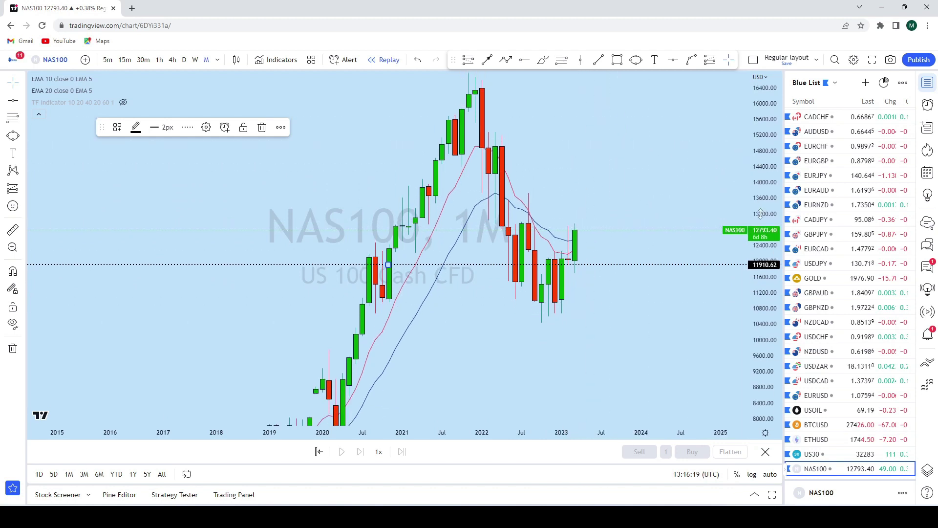
pyautogui.click(195, 60)
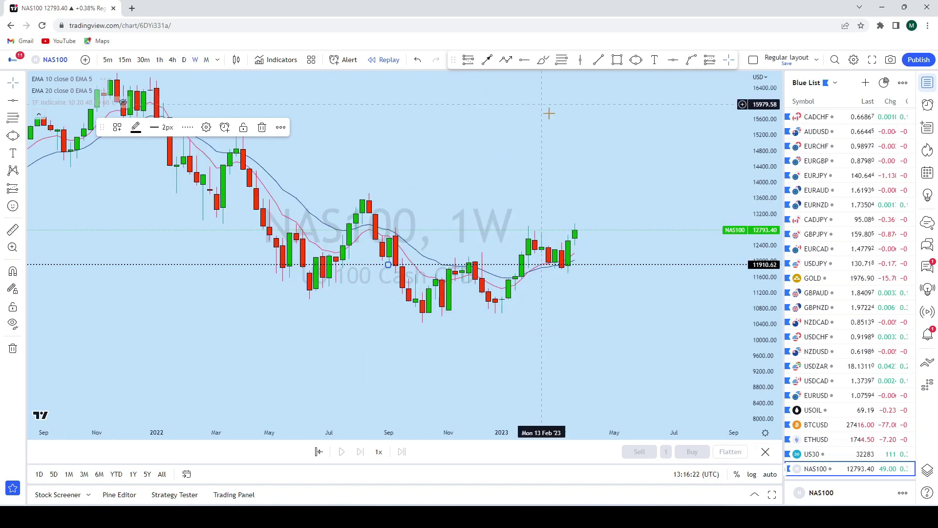
pyautogui.scroll(4, 743, 316)
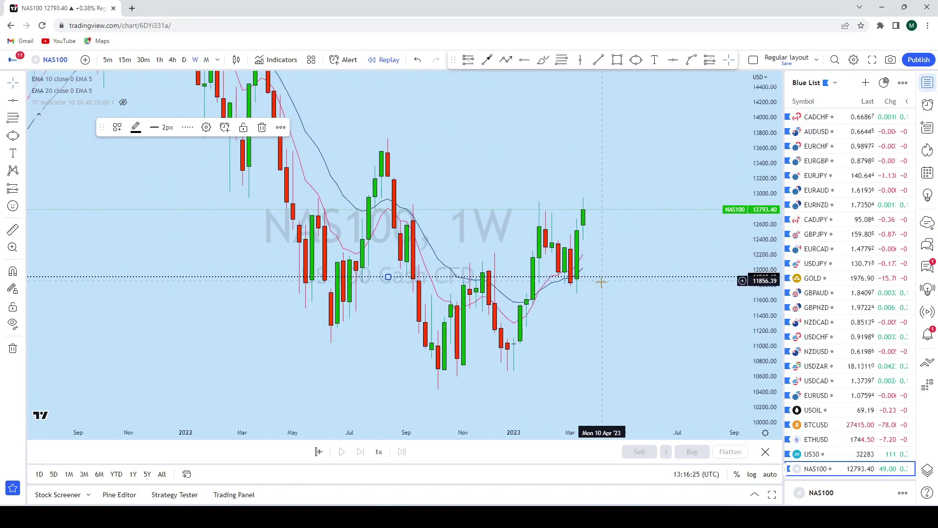
pyautogui.click(542, 61)
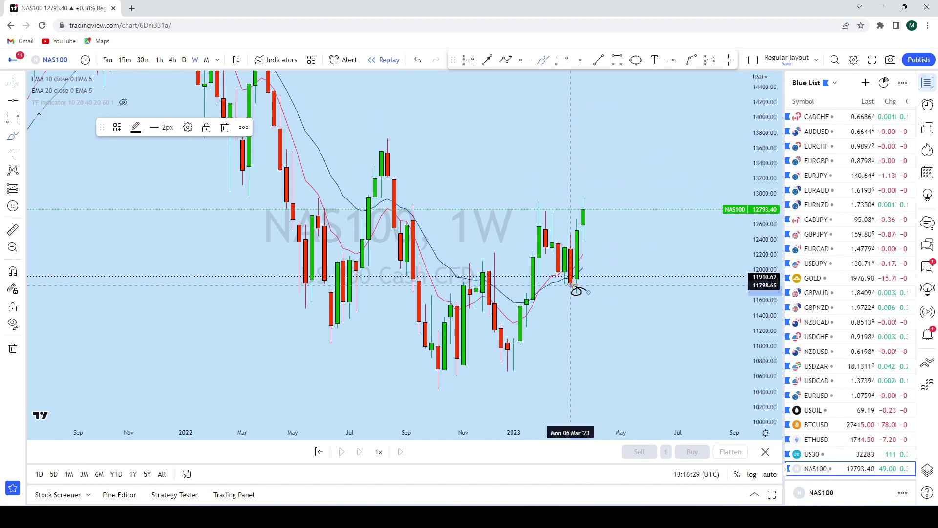
pyautogui.click(418, 60)
pyautogui.moveTo(523, 281); pyautogui.dragTo(697, 279)
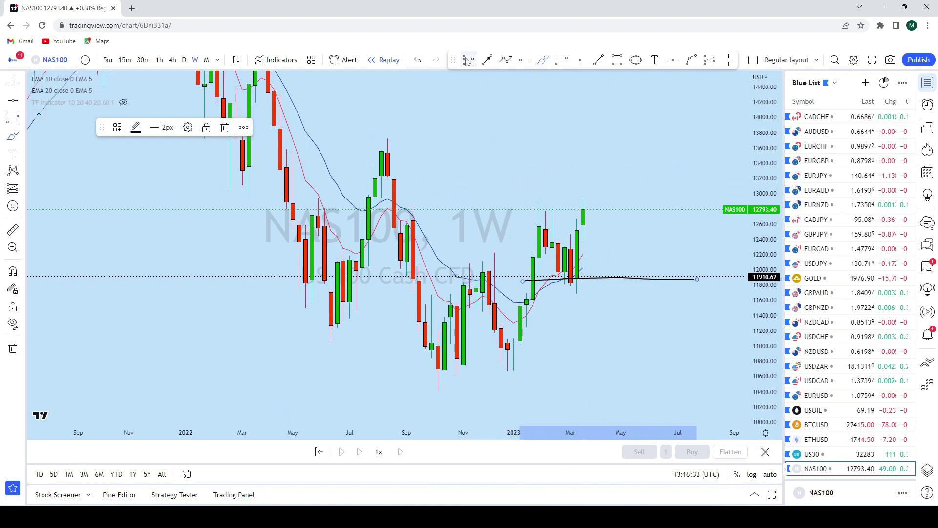
pyautogui.click(419, 60)
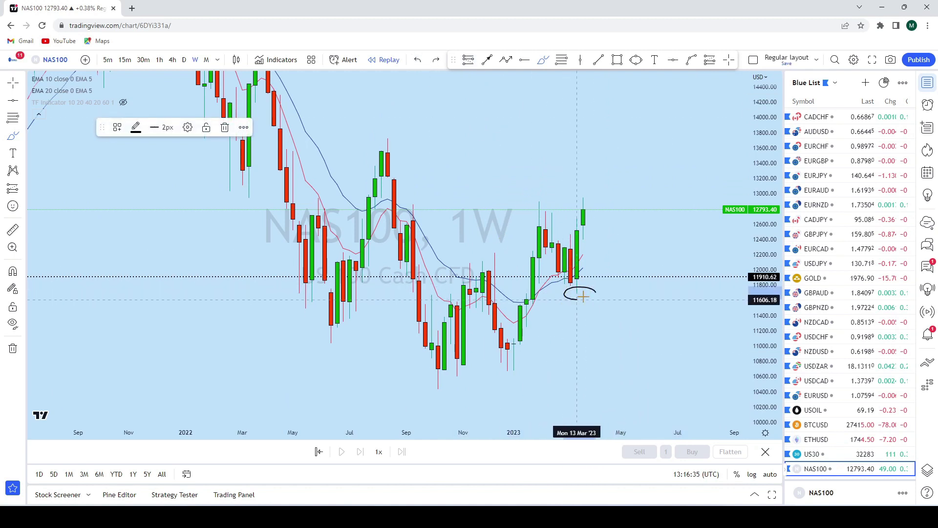
# Brush marks around the recent weekly lows and projected moves up past the latest candle, undoing each stroke.
pyautogui.moveTo(568, 301)
pyautogui.mouseDown()
pyautogui.moveTo(583, 209)
pyautogui.moveTo(548, 216)
pyautogui.moveTo(557, 290)
pyautogui.mouseUp()
pyautogui.click(419, 61)
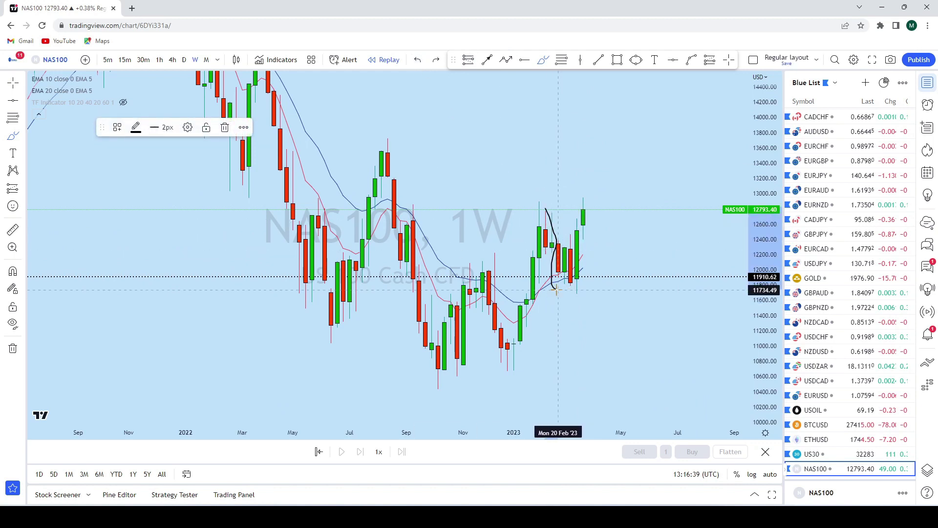
pyautogui.moveTo(565, 245)
pyautogui.mouseDown()
pyautogui.moveTo(572, 298)
pyautogui.moveTo(571, 147)
pyautogui.mouseUp()
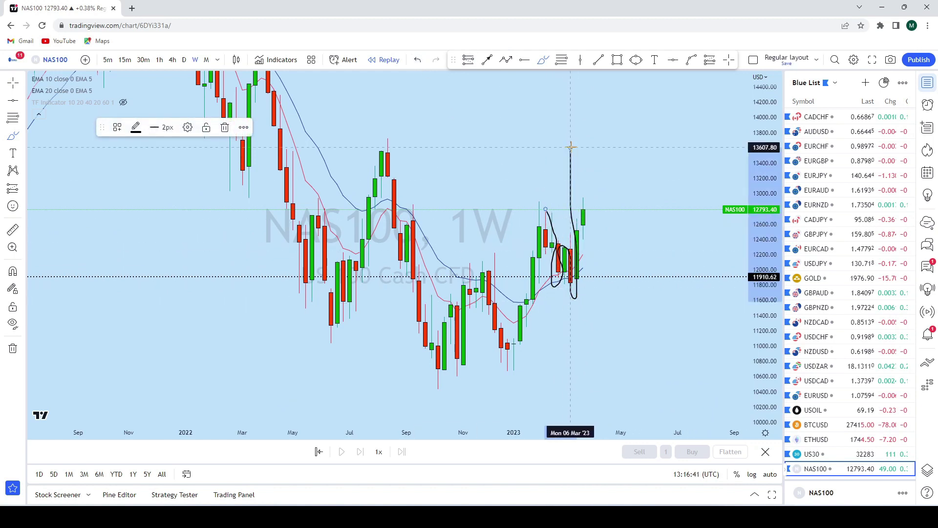
pyautogui.hotkey('ctrl', 'z')
pyautogui.moveTo(614, 206)
pyautogui.mouseDown()
pyautogui.moveTo(593, 205)
pyautogui.moveTo(602, 217)
pyautogui.moveTo(616, 118)
pyautogui.moveTo(636, 122)
pyautogui.moveTo(583, 116)
pyautogui.mouseUp()
pyautogui.hotkey('ctrl', 'z')
pyautogui.hotkey('ctrl', 'z')
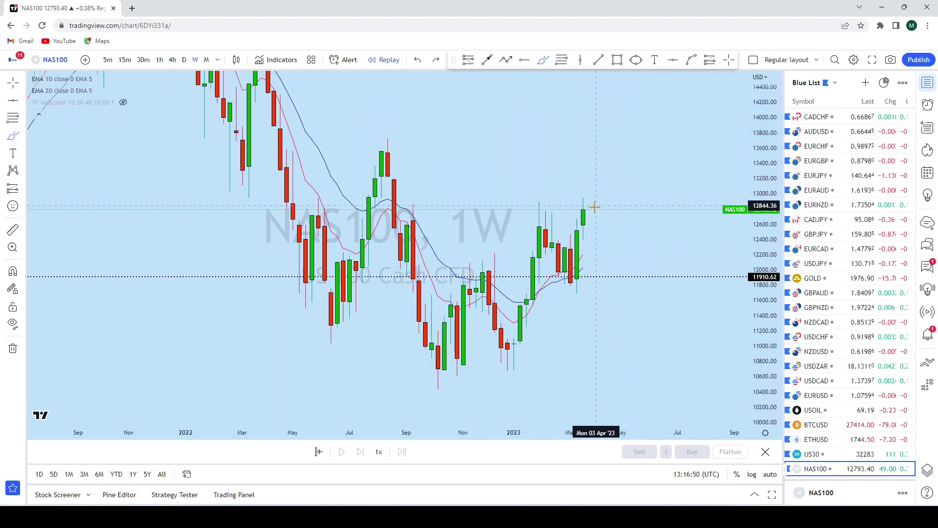
pyautogui.moveTo(590, 210)
pyautogui.mouseDown()
pyautogui.moveTo(590, 227)
pyautogui.moveTo(615, 127)
pyautogui.mouseUp()
pyautogui.click(419, 60)
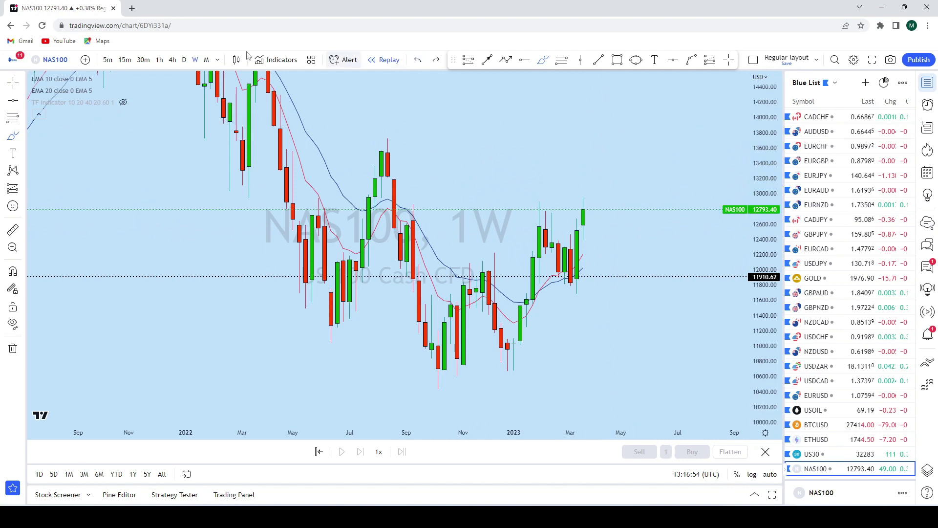
# On the daily chart, draw a rising trend line under the latest lows from about 12495 on 14 March to about 12705.
pyautogui.click(184, 59)
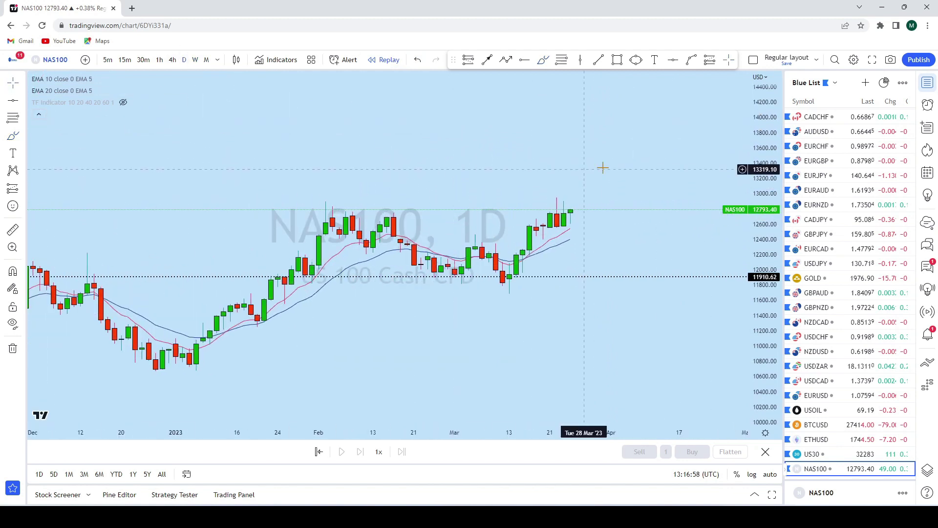
pyautogui.moveTo(665, 202); pyautogui.dragTo(661, 222)
pyautogui.scroll(5, 618, 260)
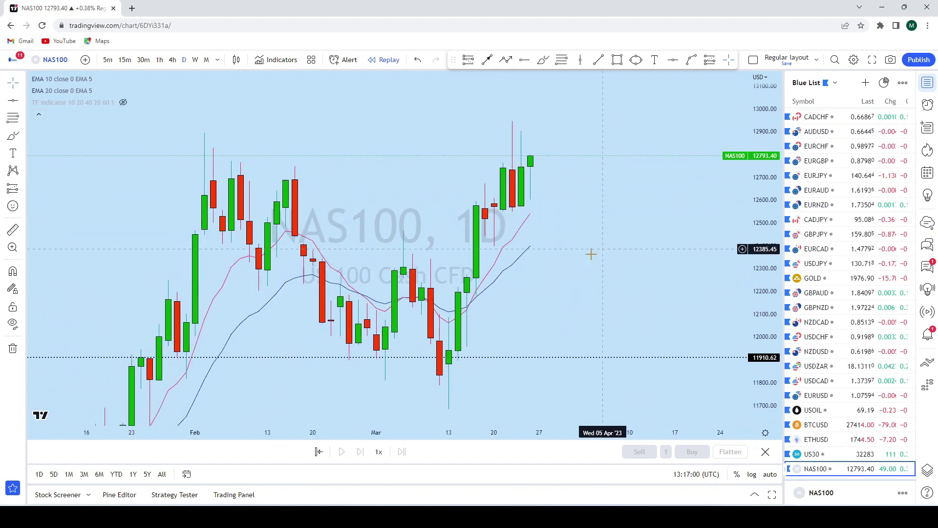
pyautogui.click(599, 61)
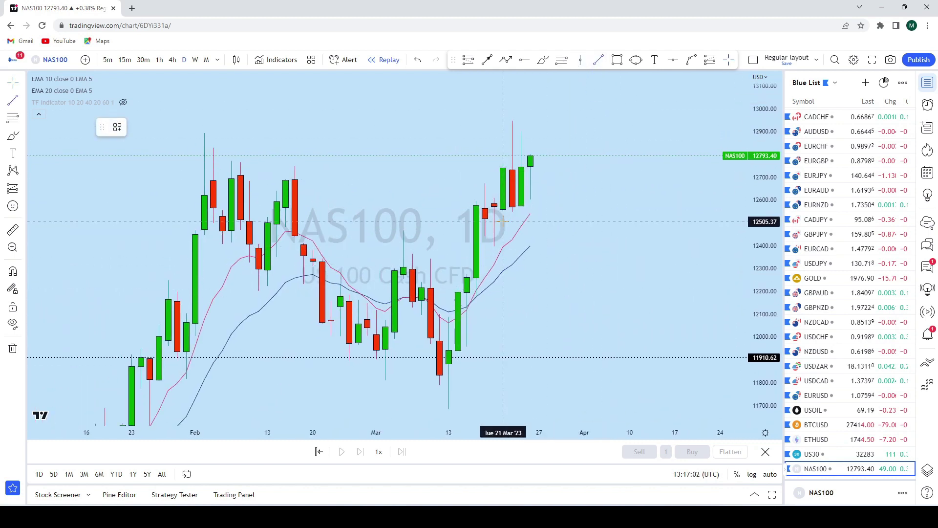
pyautogui.click(457, 224)
pyautogui.click(628, 176)
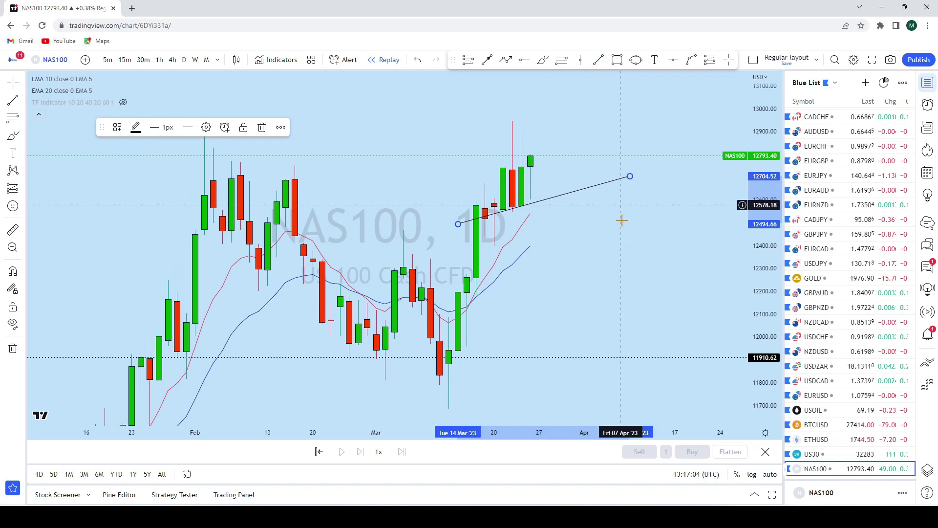
# Draw a rising trend line across the highs from about 12707 in mid-February to about 13069 in early April.
pyautogui.click(599, 61)
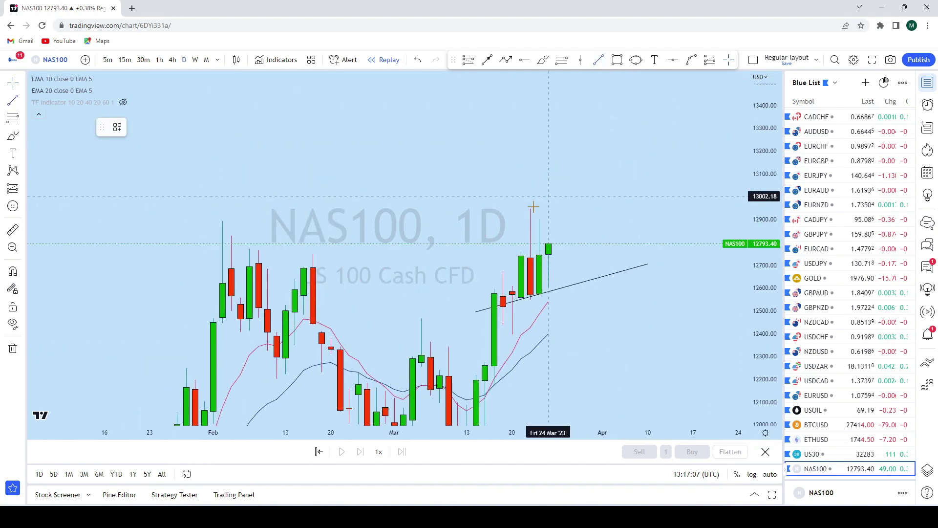
pyautogui.click(303, 264)
pyautogui.click(640, 181)
pyautogui.moveTo(651, 214)
pyautogui.mouseDown()
pyautogui.moveTo(691, 209)
pyautogui.moveTo(660, 255)
pyautogui.moveTo(624, 249)
pyautogui.mouseUp()
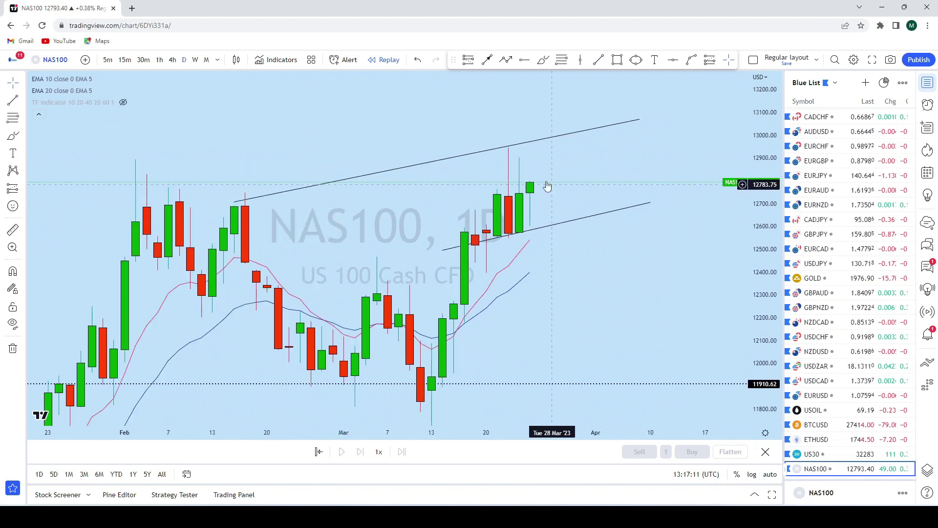
# Brush a projected dip from the latest candle and a rise to the upper trend line, and undo it.
pyautogui.click(544, 60)
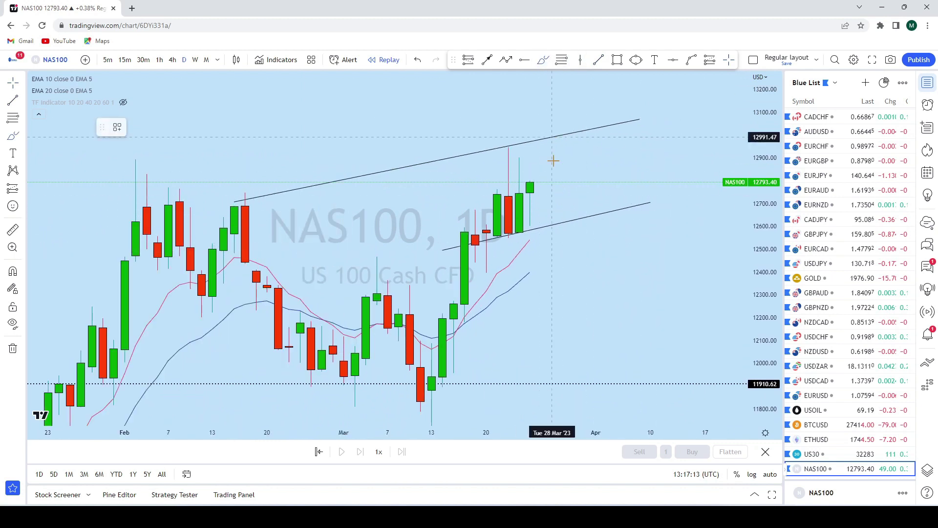
pyautogui.moveTo(541, 170)
pyautogui.mouseDown()
pyautogui.moveTo(541, 184)
pyautogui.moveTo(563, 198)
pyautogui.moveTo(585, 140)
pyautogui.moveTo(541, 133)
pyautogui.mouseUp()
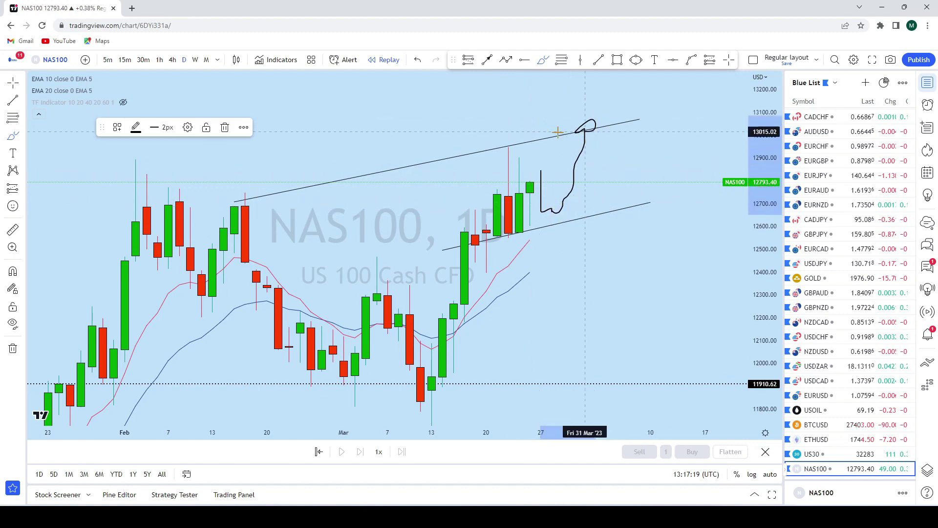
pyautogui.click(424, 65)
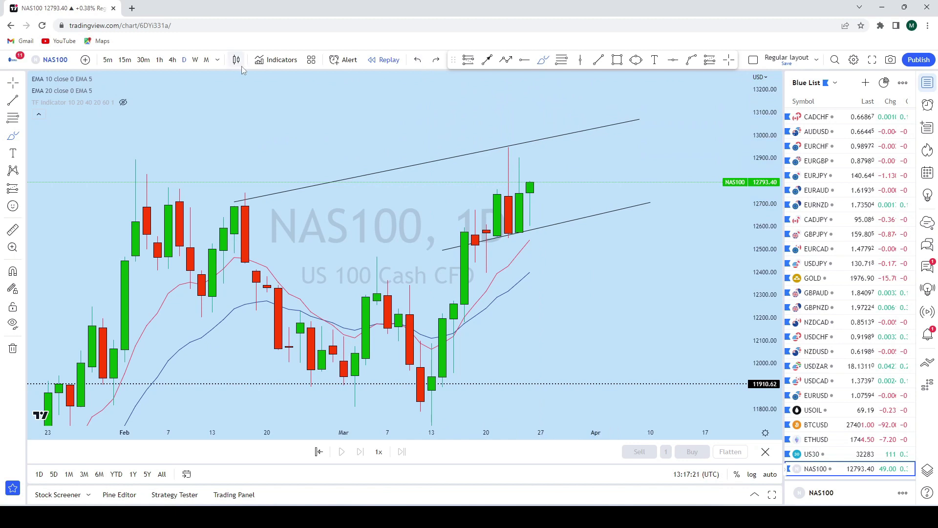
# Switch to the 4-hour chart and delete the lower trend line under the recent lows.
pyautogui.click(173, 61)
pyautogui.scroll(5, 676, 237)
pyautogui.scroll(-3, 684, 236)
pyautogui.click(11, 85)
pyautogui.moveTo(624, 295); pyautogui.dragTo(438, 285)
pyautogui.scroll(-3, 552, 252)
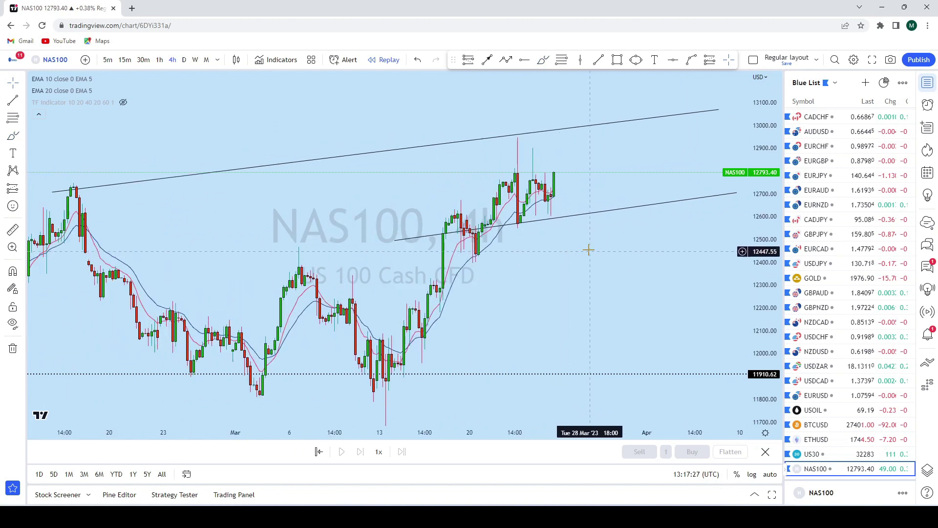
pyautogui.click(608, 214)
pyautogui.press('Delete')
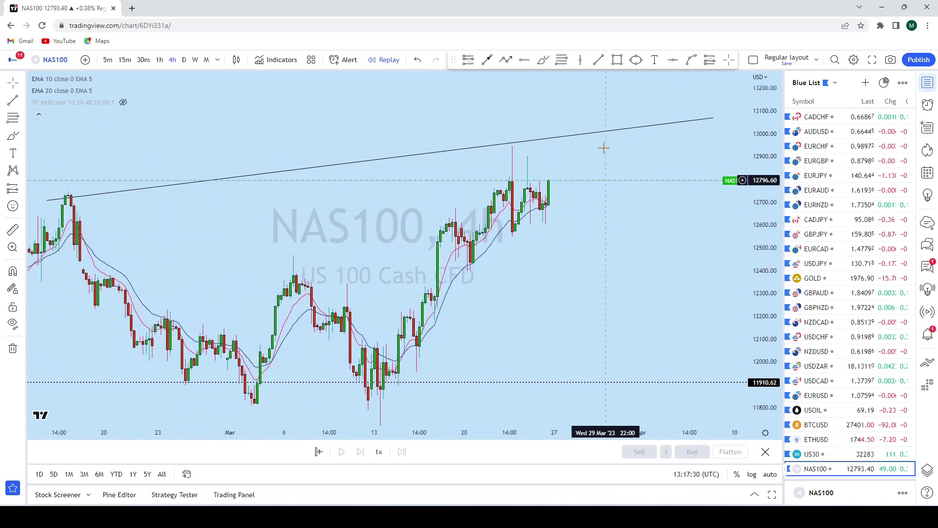
# Draw a steeper rising trend line under the lows, from about 11960 in early March past the latest candle to about 12900.
pyautogui.click(598, 60)
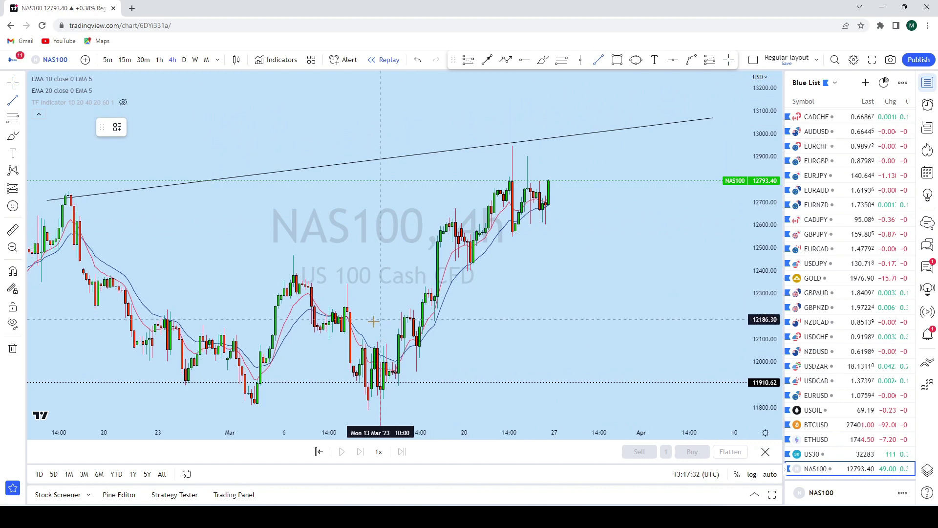
pyautogui.click(320, 344)
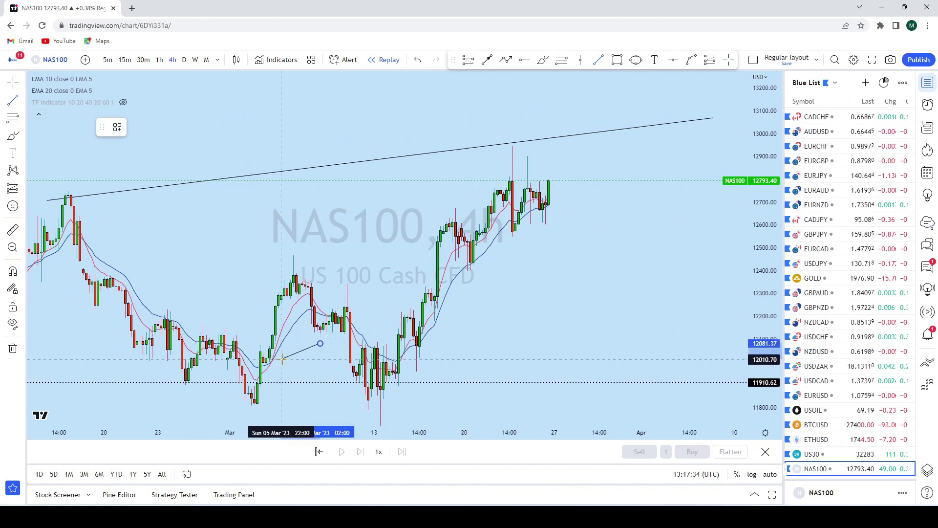
pyautogui.press('Escape')
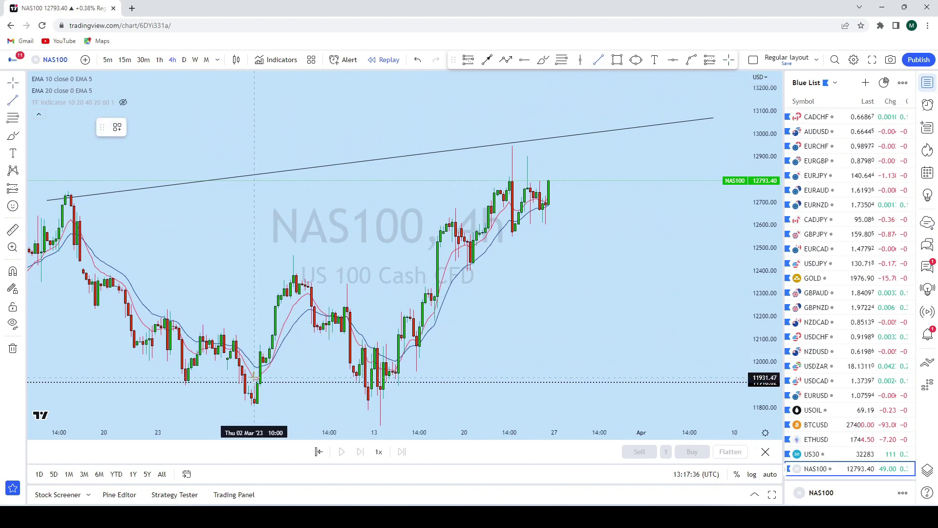
pyautogui.click(263, 370)
pyautogui.click(594, 190)
pyautogui.moveTo(612, 210)
pyautogui.mouseDown()
pyautogui.moveTo(573, 251)
pyautogui.moveTo(611, 209)
pyautogui.moveTo(640, 197)
pyautogui.mouseUp()
pyautogui.moveTo(591, 251); pyautogui.dragTo(668, 185)
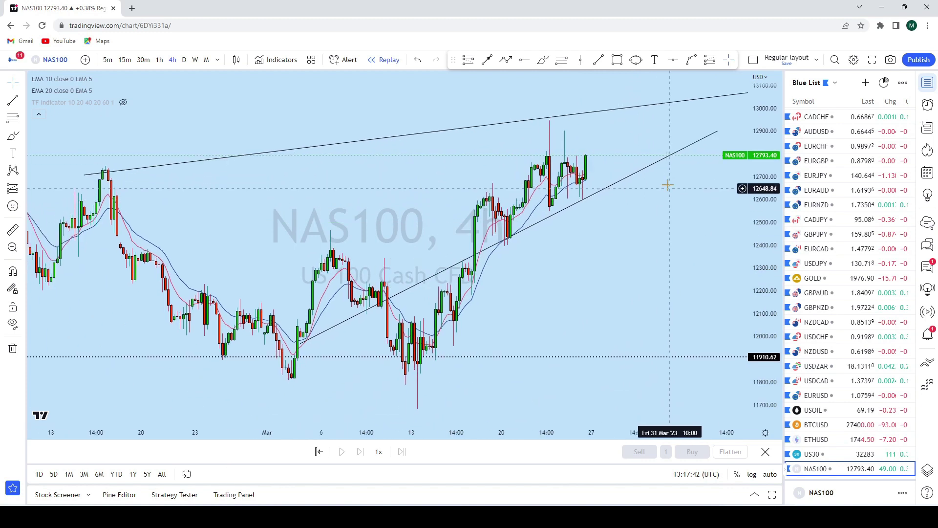
# Brush small circles around four touches of the lower trend line, undoing the two most recent ones.
pyautogui.click(304, 341)
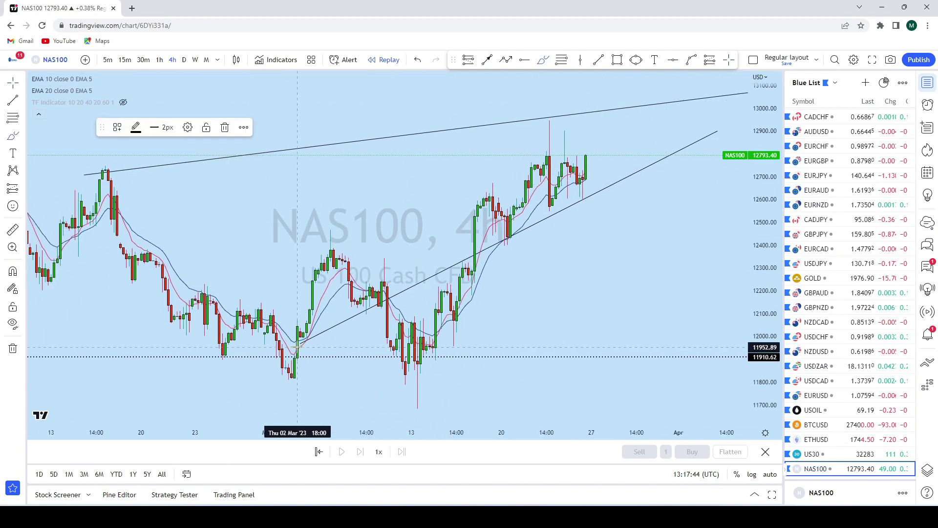
pyautogui.moveTo(309, 336); pyautogui.dragTo(310, 335)
pyautogui.moveTo(374, 306); pyautogui.dragTo(380, 305)
pyautogui.moveTo(518, 240); pyautogui.dragTo(513, 246)
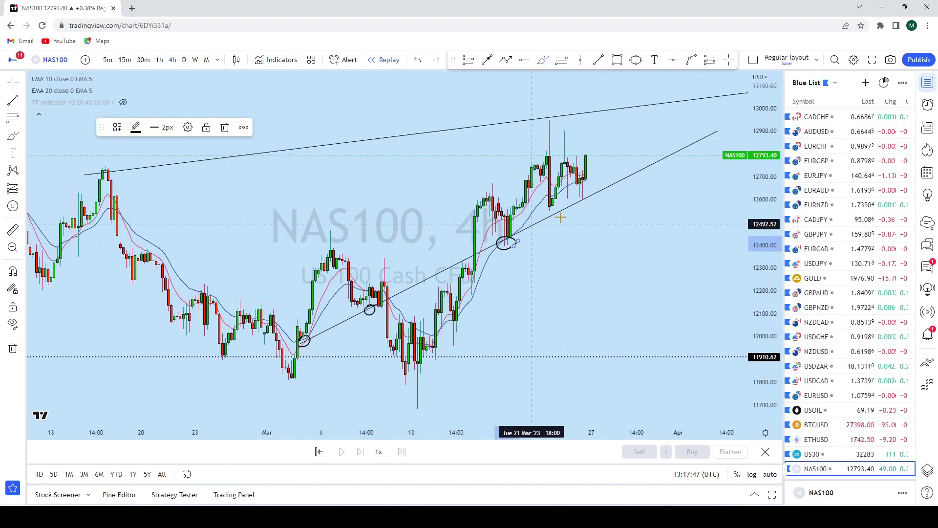
pyautogui.click(419, 60)
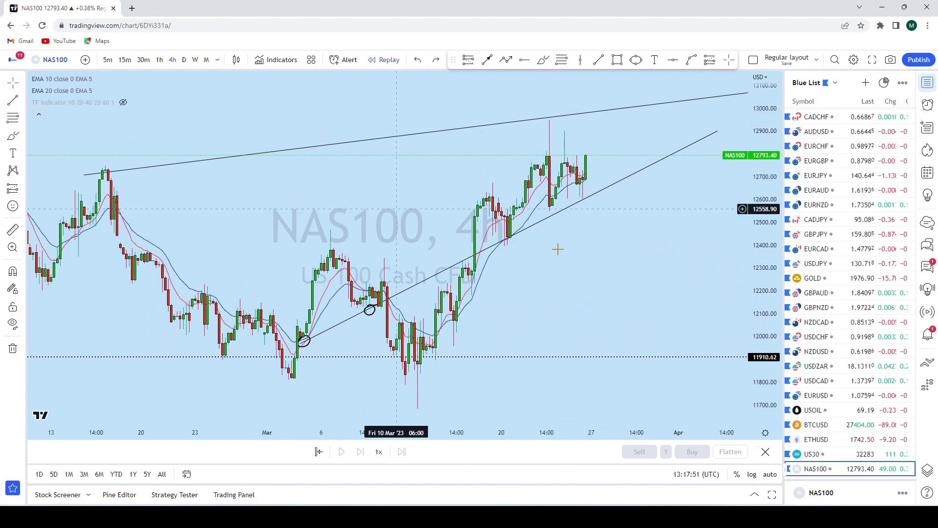
# Brush a projected upward move from the latest 4-hour candles past the upper trend line, and undo it.
pyautogui.moveTo(697, 230); pyautogui.dragTo(561, 285)
pyautogui.click(543, 60)
pyautogui.moveTo(458, 212)
pyautogui.mouseDown()
pyautogui.moveTo(468, 247)
pyautogui.moveTo(496, 230)
pyautogui.moveTo(567, 90)
pyautogui.moveTo(591, 119)
pyautogui.moveTo(523, 92)
pyautogui.mouseUp()
pyautogui.click(418, 60)
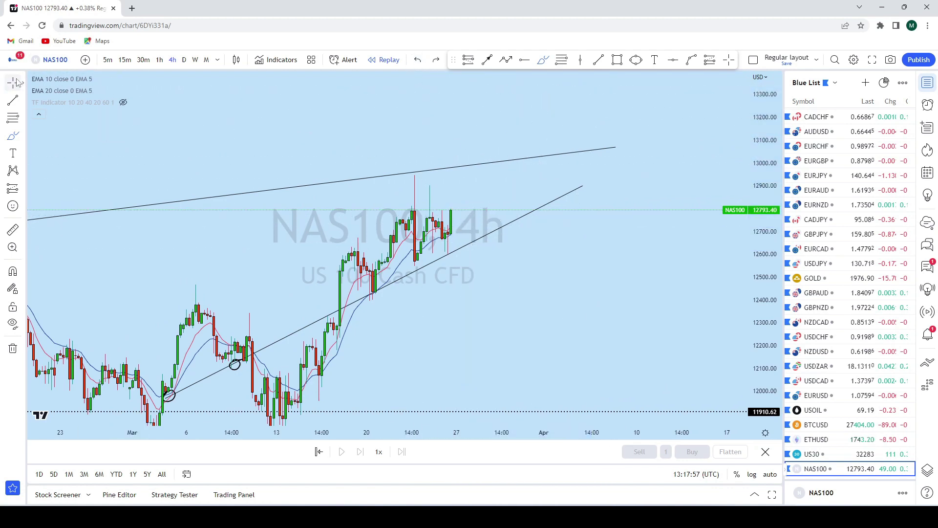
# Delete the upper trend line above the 4-hour highs, and brush then undo a projected upward move from the latest candle.
pyautogui.click(447, 174)
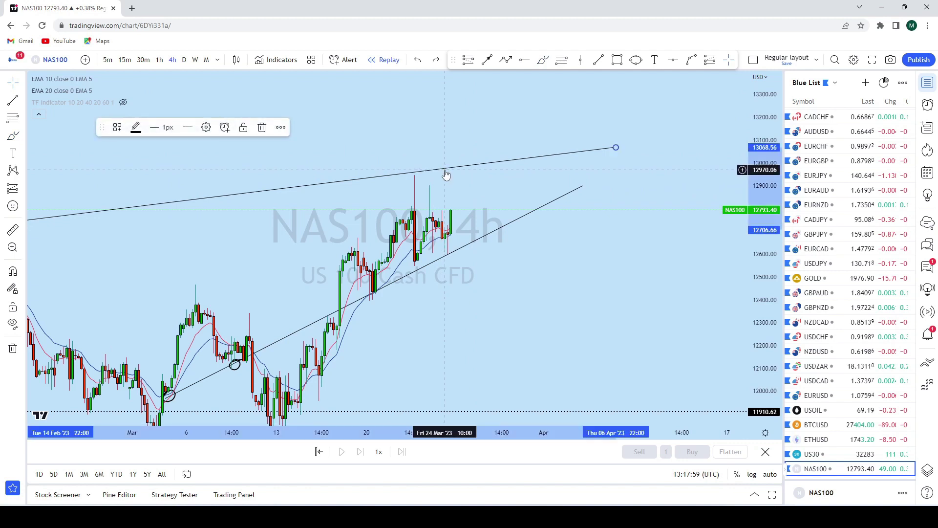
pyautogui.press('Delete')
pyautogui.click(543, 60)
pyautogui.moveTo(451, 215)
pyautogui.mouseDown()
pyautogui.moveTo(464, 241)
pyautogui.moveTo(486, 233)
pyautogui.moveTo(541, 90)
pyautogui.moveTo(499, 86)
pyautogui.mouseUp()
pyautogui.click(418, 59)
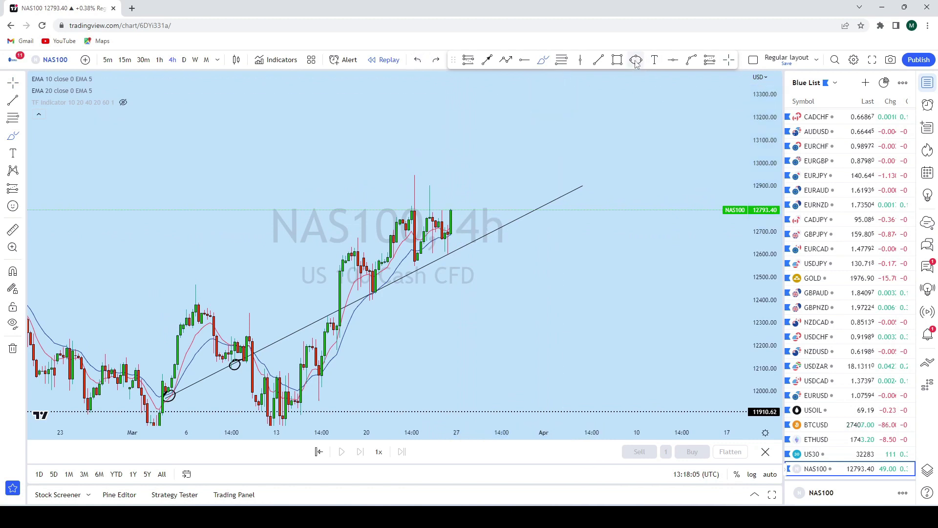
# Mark the rising trend line just past the latest candle with an ellipse and draw an arrow from there, about 12645, up to about 13375.
pyautogui.click(636, 60)
pyautogui.click(459, 249)
pyautogui.click(478, 227)
pyautogui.click(481, 234)
pyautogui.moveTo(535, 187); pyautogui.dragTo(522, 224)
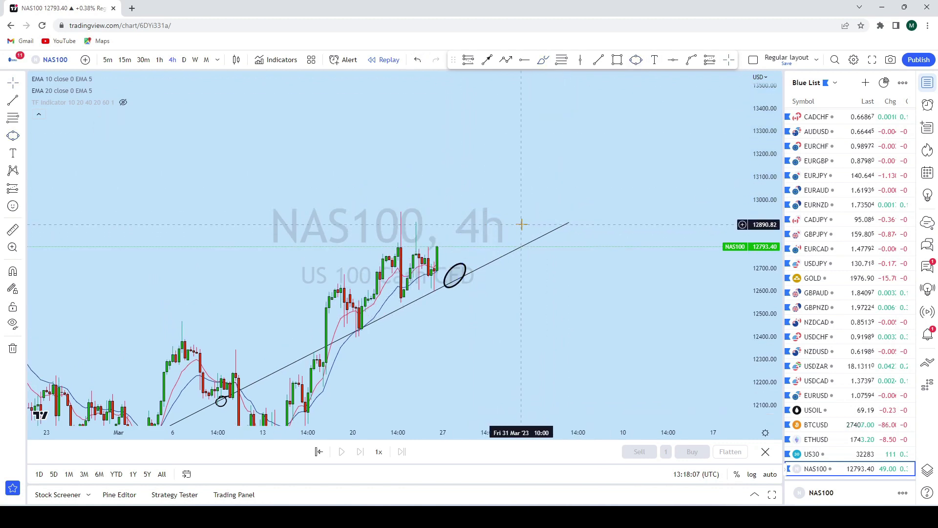
pyautogui.click(487, 60)
pyautogui.moveTo(455, 276); pyautogui.dragTo(539, 115)
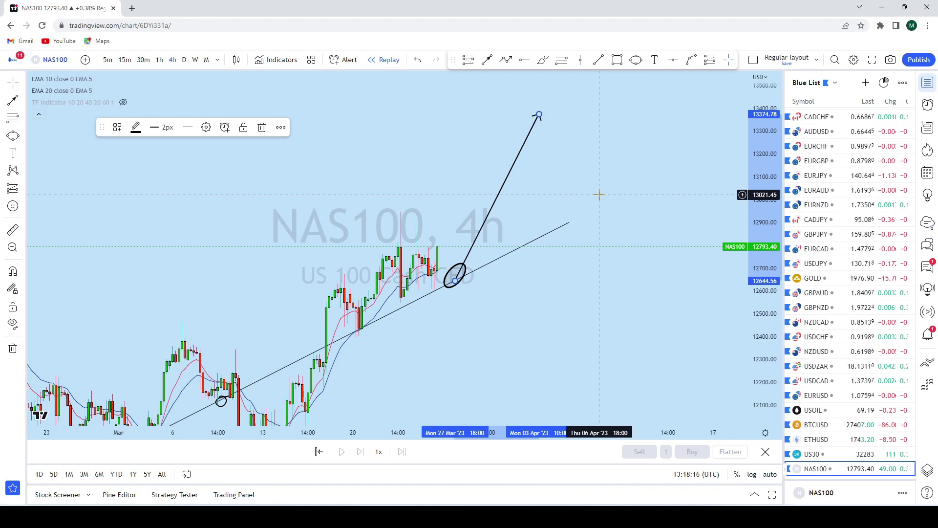
# Open the BTCUSD chart and switch it to the monthly timeframe, showing the candles from 2012 to 2023.
pyautogui.click(824, 429)
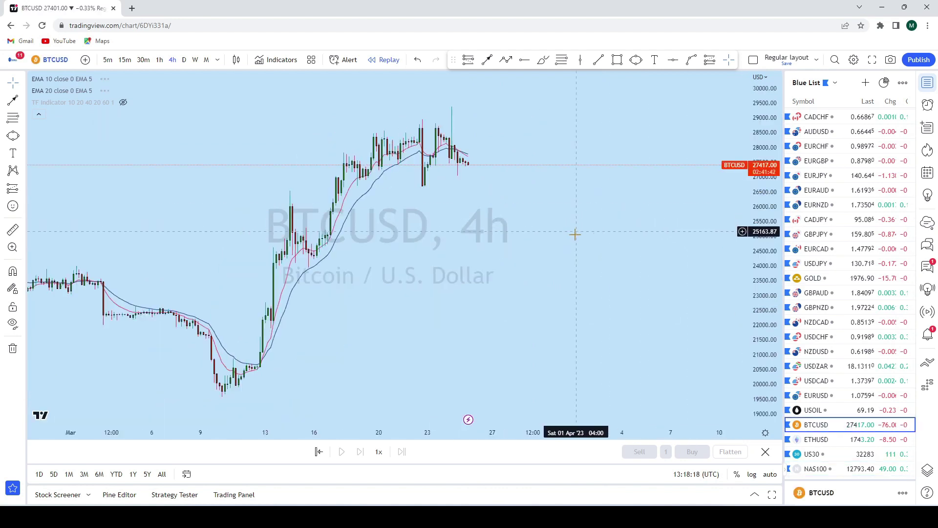
pyautogui.click(17, 87)
pyautogui.moveTo(604, 124); pyautogui.dragTo(604, 198)
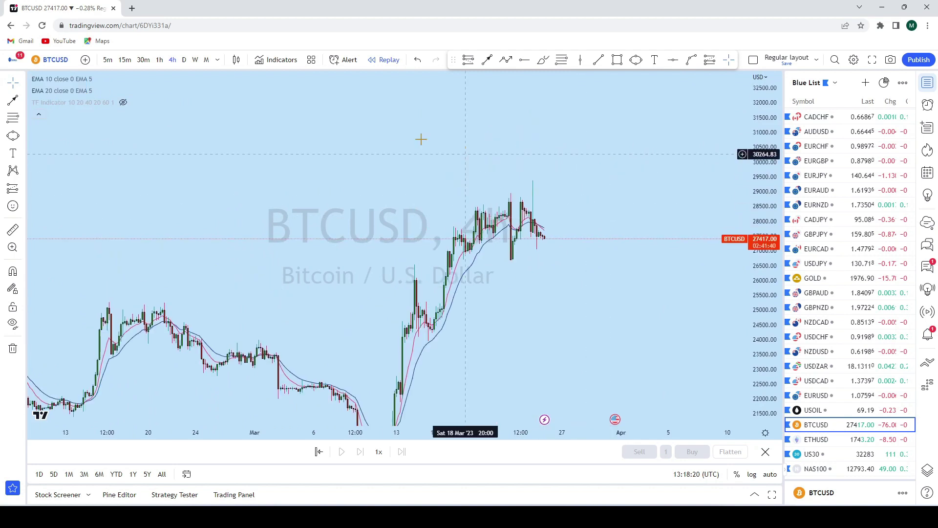
pyautogui.click(207, 61)
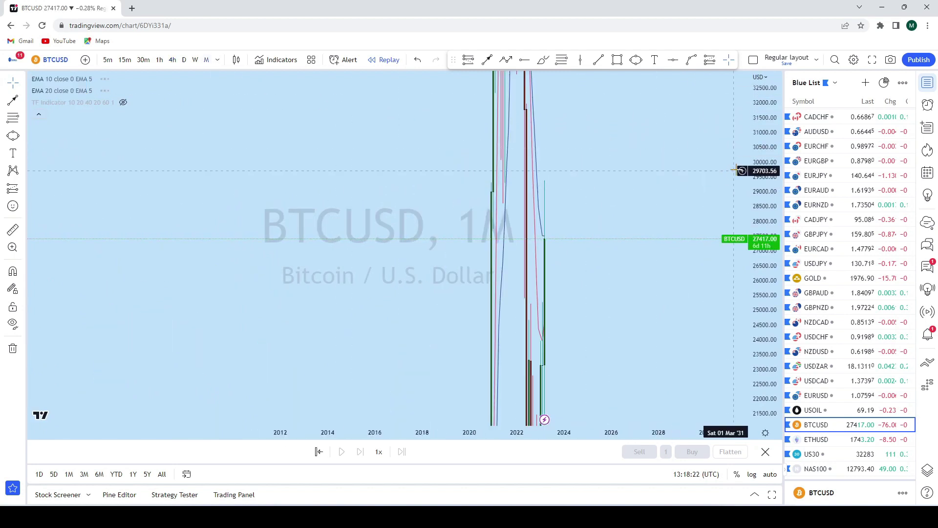
pyautogui.scroll(1, 619, 270)
pyautogui.click(22, 83)
pyautogui.moveTo(506, 183); pyautogui.dragTo(649, 157)
pyautogui.scroll(4, 649, 157)
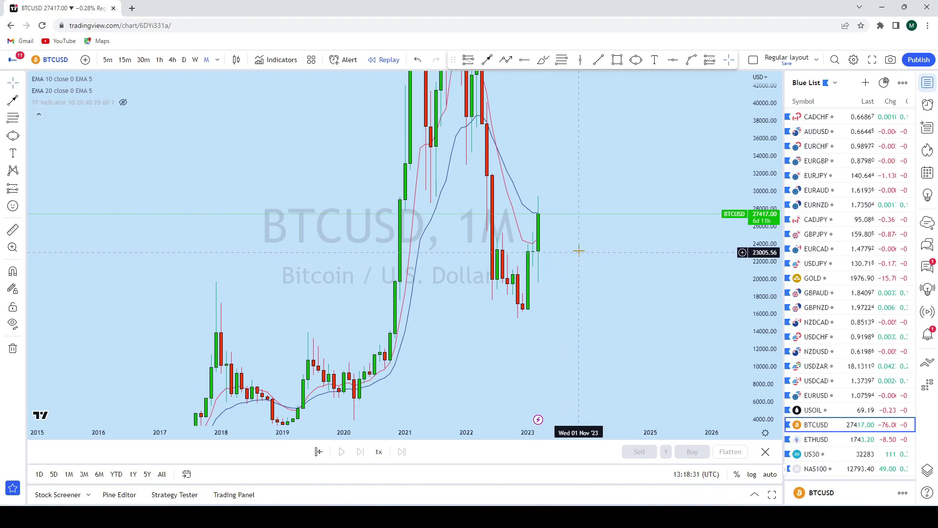
pyautogui.scroll(-5, 579, 248)
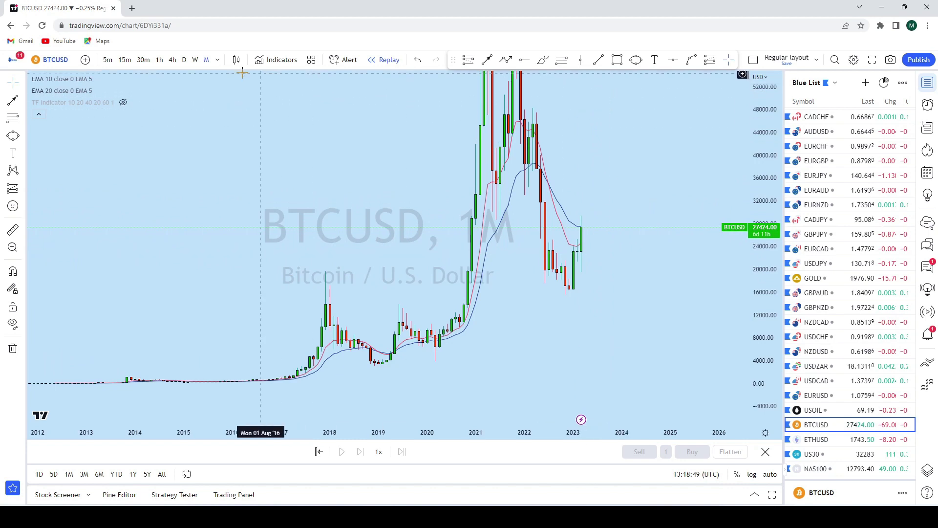
# Switch BTCUSD to the weekly chart and brush over the large bullish March 2023 candle, undoing the strokes.
pyautogui.click(195, 60)
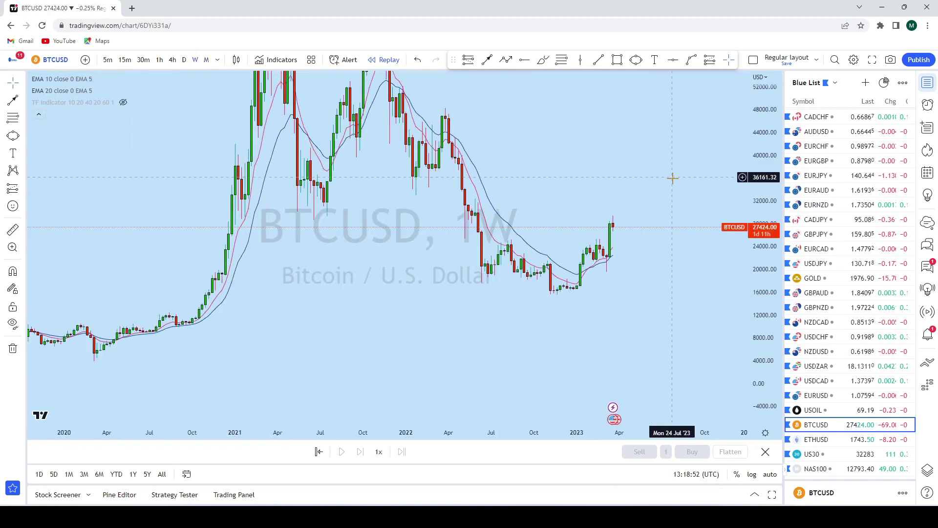
pyautogui.moveTo(774, 291); pyautogui.dragTo(761, 143)
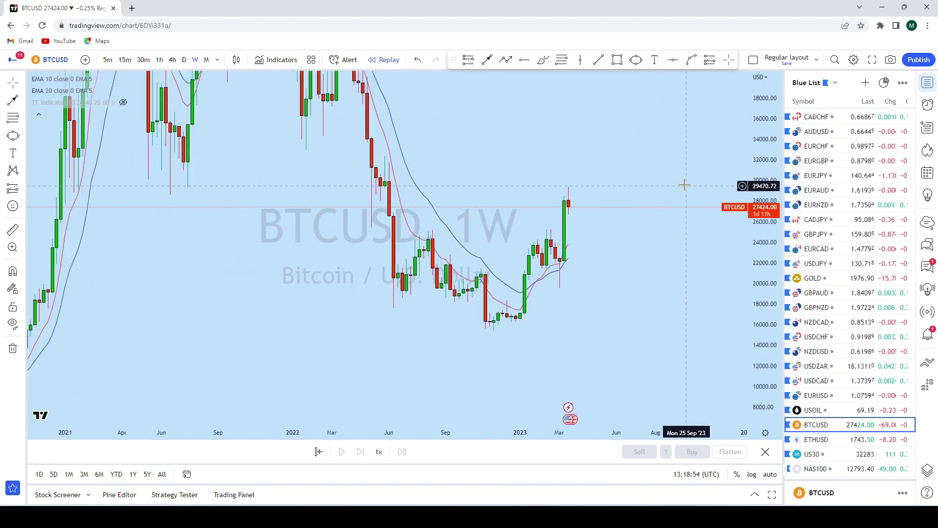
pyautogui.click(544, 61)
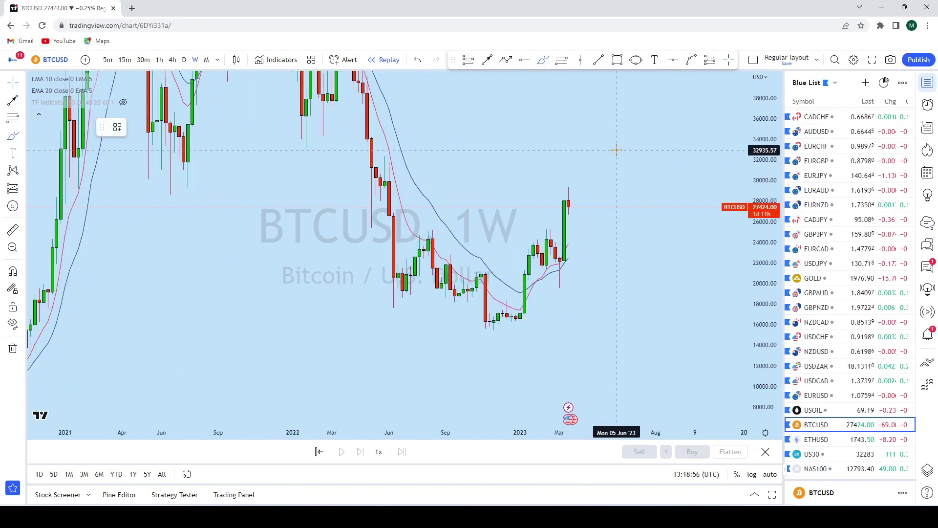
pyautogui.moveTo(568, 283)
pyautogui.mouseDown()
pyautogui.moveTo(551, 289)
pyautogui.moveTo(565, 214)
pyautogui.mouseUp()
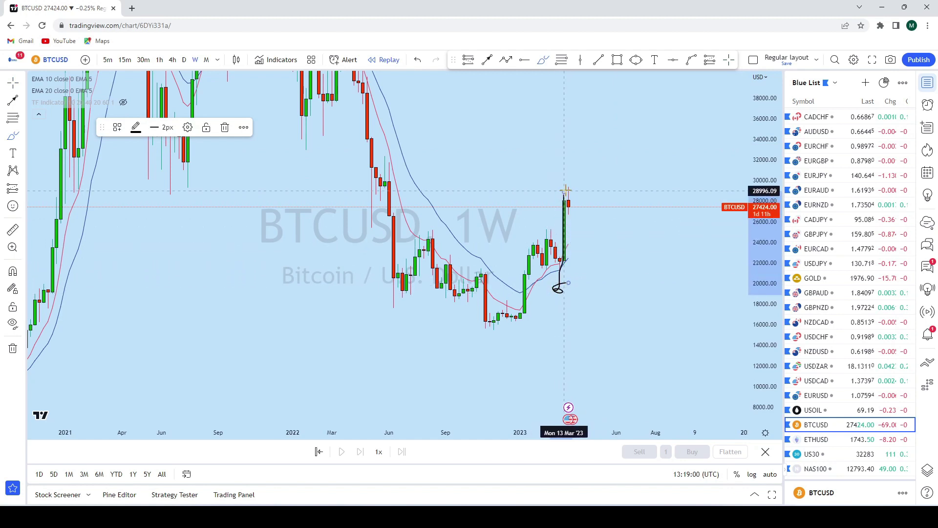
pyautogui.hotkey('ctrl', 'z')
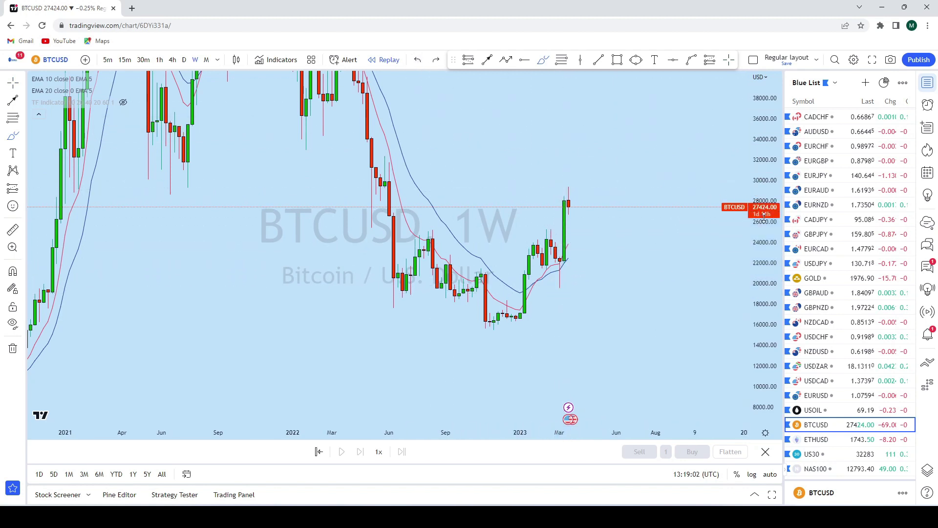
pyautogui.moveTo(566, 267)
pyautogui.mouseDown()
pyautogui.moveTo(572, 182)
pyautogui.moveTo(571, 213)
pyautogui.moveTo(589, 207)
pyautogui.moveTo(597, 130)
pyautogui.moveTo(618, 142)
pyautogui.moveTo(568, 131)
pyautogui.mouseUp()
pyautogui.click(417, 60)
# Place a horizontal line at about 26718, at the low of the latest weekly candle.
pyautogui.scroll(5, 568, 163)
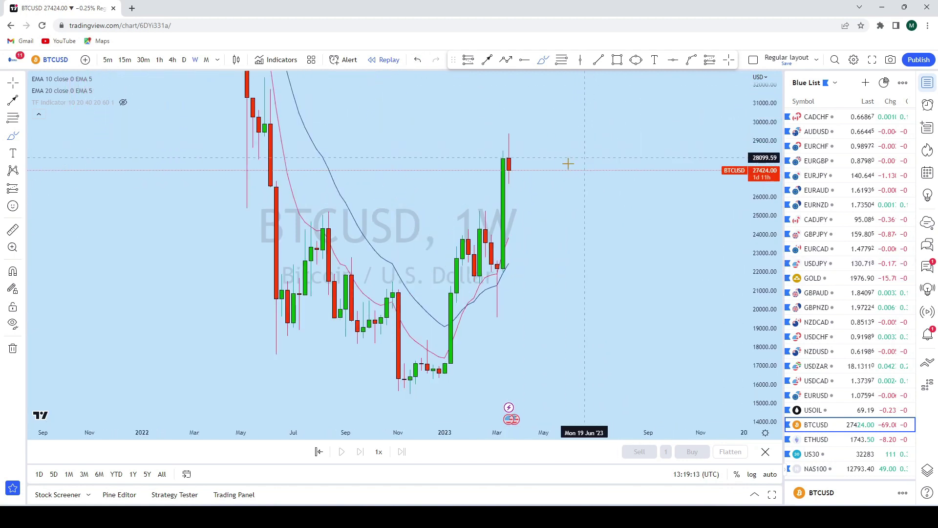
pyautogui.click(673, 59)
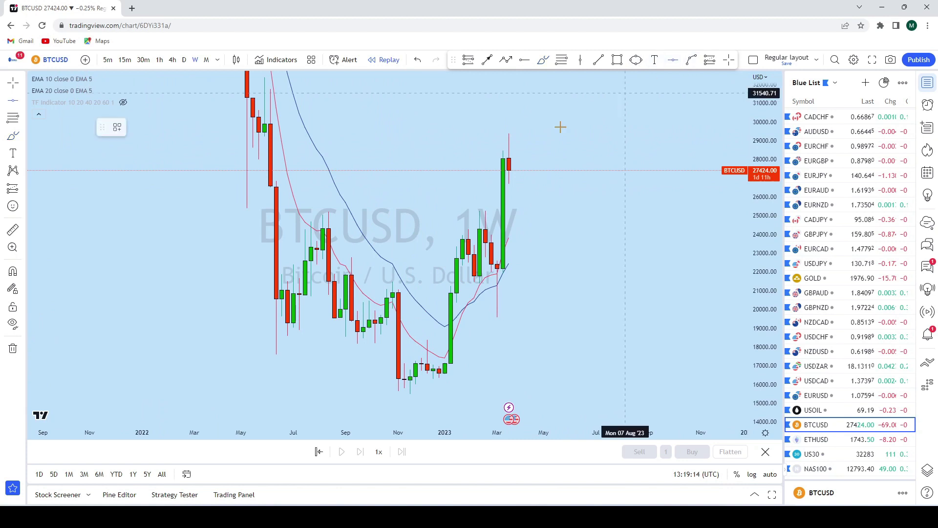
pyautogui.click(423, 185)
pyautogui.moveTo(580, 125); pyautogui.dragTo(609, 176)
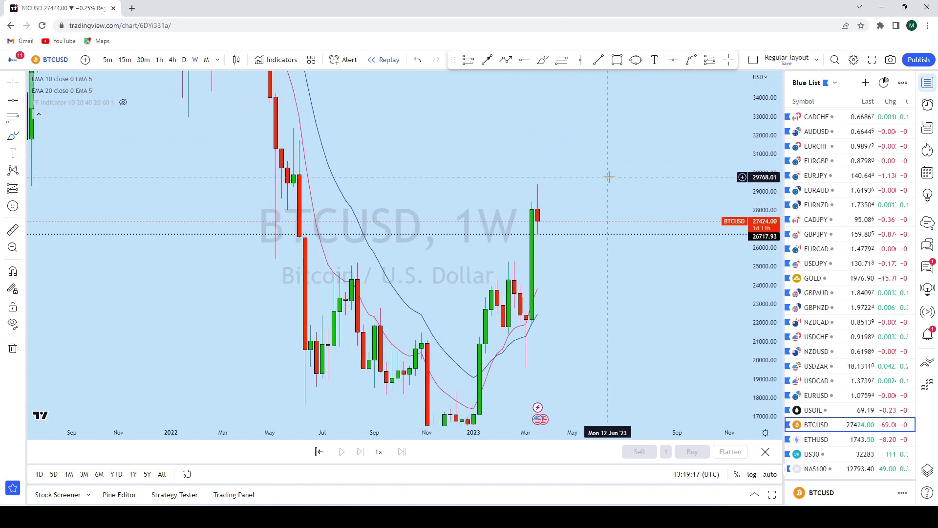
# Switch BTCUSD to the daily chart and draw a rising trend line under the recent lows, from about 26450 to about 29250.
pyautogui.click(183, 59)
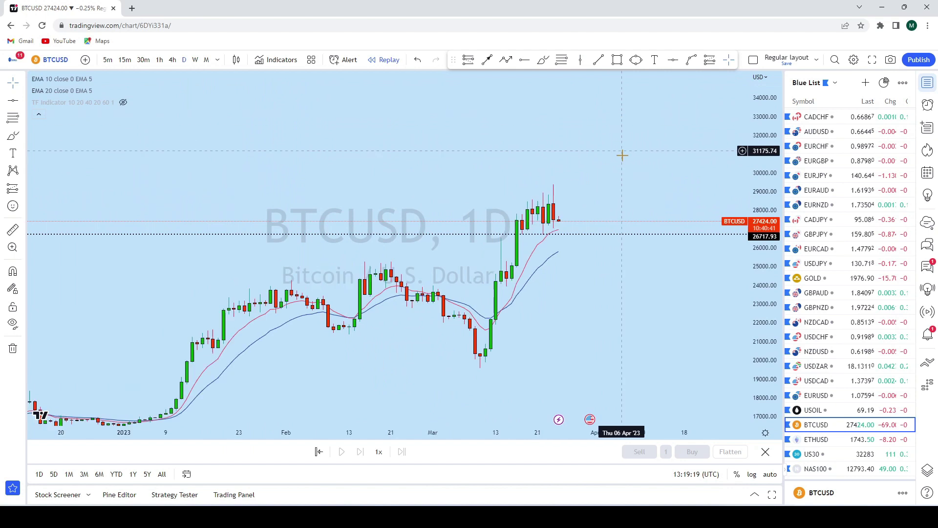
pyautogui.scroll(2, 698, 188)
pyautogui.click(599, 59)
pyautogui.click(542, 238)
pyautogui.click(660, 187)
pyautogui.moveTo(656, 233); pyautogui.dragTo(661, 236)
# Draw a rising trend line along the recent daily highs, from about 27750 to about 30680, adjusting its starting point.
pyautogui.click(598, 60)
pyautogui.click(532, 215)
pyautogui.click(637, 163)
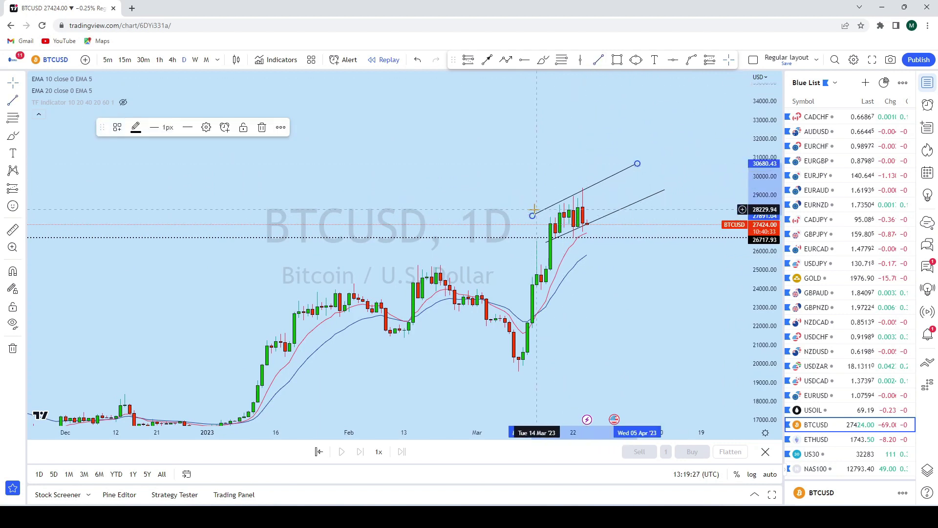
pyautogui.moveTo(532, 215)
pyautogui.mouseDown()
pyautogui.moveTo(535, 243)
pyautogui.moveTo(546, 241)
pyautogui.moveTo(594, 163)
pyautogui.mouseUp()
# Switch BTCUSD to the 4-hour chart, brush an arc over the highs falling to about 24810 and a circle around the 22 March low, undoing both.
pyautogui.scroll(3, 625, 122)
pyautogui.click(543, 60)
pyautogui.click(417, 59)
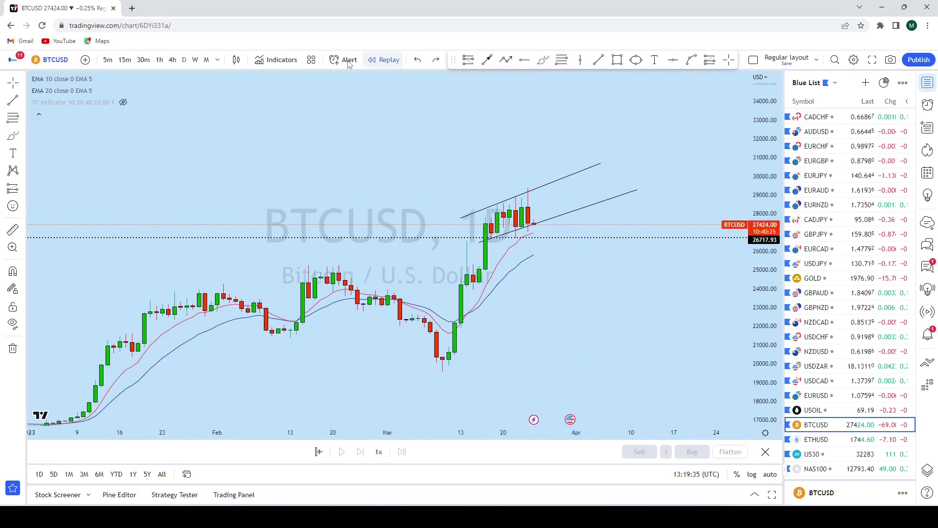
pyautogui.click(173, 59)
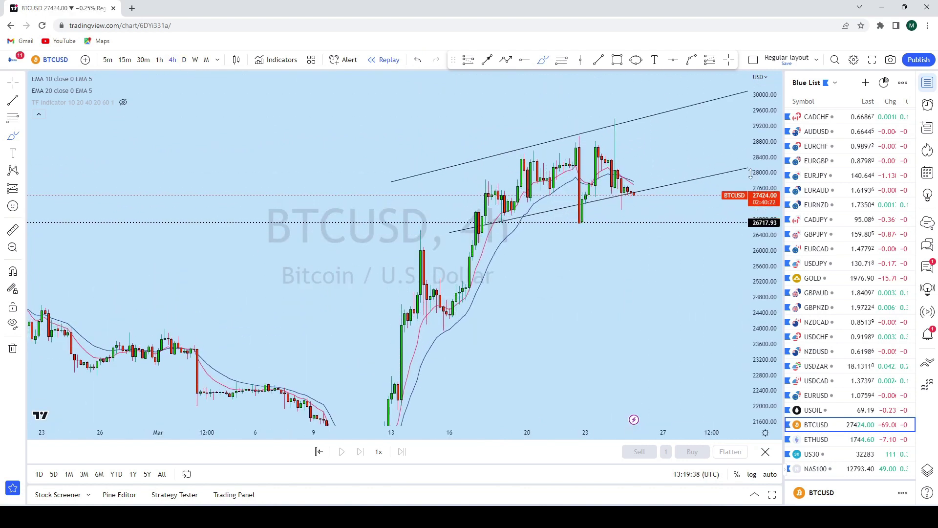
pyautogui.scroll(2, 701, 188)
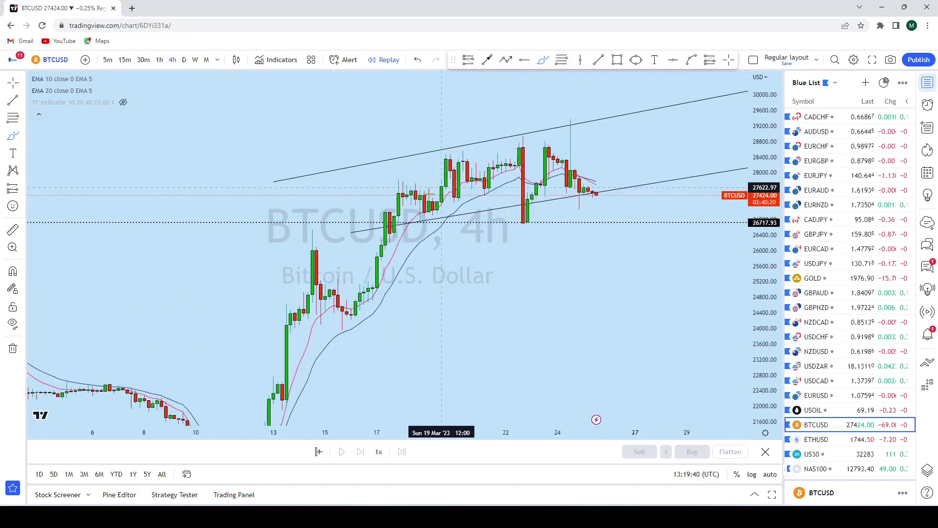
pyautogui.moveTo(376, 234)
pyautogui.mouseDown()
pyautogui.moveTo(397, 199)
pyautogui.moveTo(424, 179)
pyautogui.moveTo(489, 151)
pyautogui.moveTo(562, 154)
pyautogui.moveTo(595, 188)
pyautogui.moveTo(600, 297)
pyautogui.mouseUp()
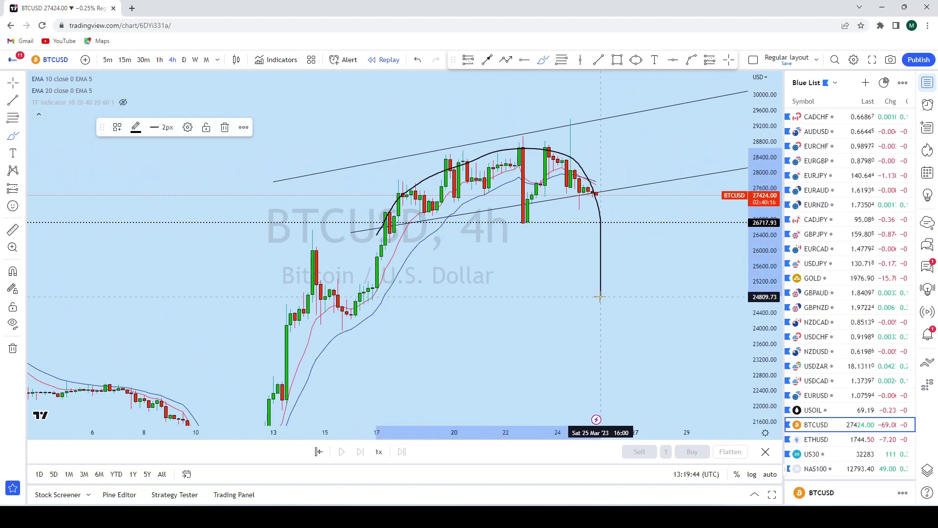
pyautogui.click(417, 59)
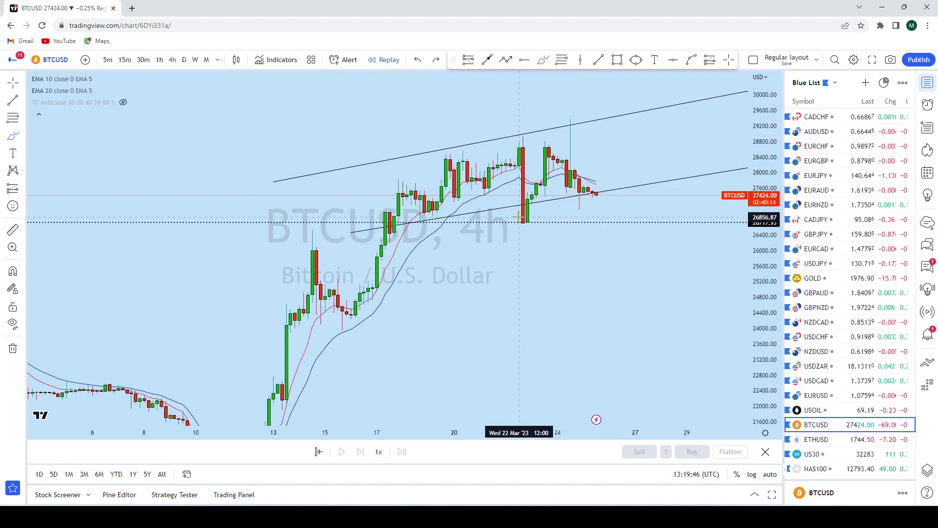
pyautogui.moveTo(519, 219)
pyautogui.mouseDown()
pyautogui.moveTo(536, 223)
pyautogui.moveTo(522, 220)
pyautogui.mouseUp()
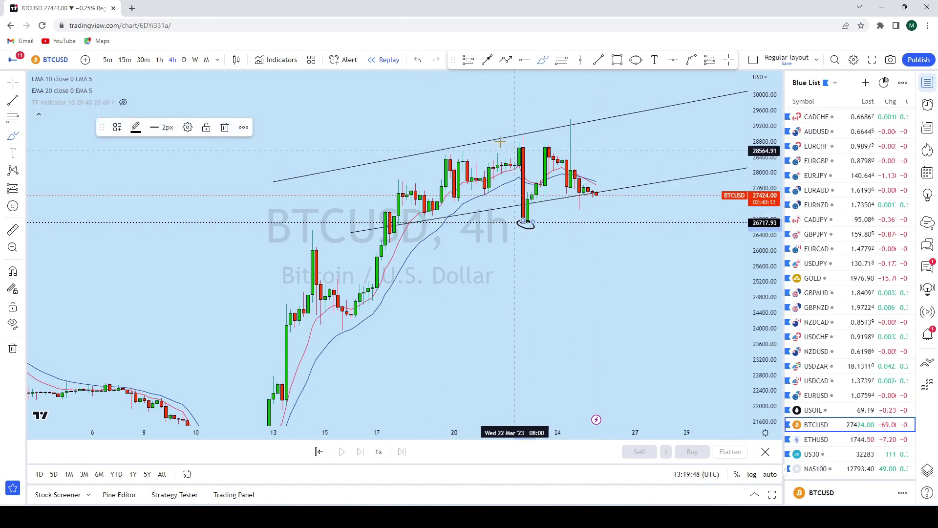
pyautogui.click(418, 60)
# Brush a projected drop from the latest candle to below the horizontal line, about 26300, and mark its end with an ellipse.
pyautogui.moveTo(596, 194)
pyautogui.mouseDown()
pyautogui.moveTo(597, 225)
pyautogui.moveTo(611, 241)
pyautogui.mouseUp()
pyautogui.scroll(-4, 622, 241)
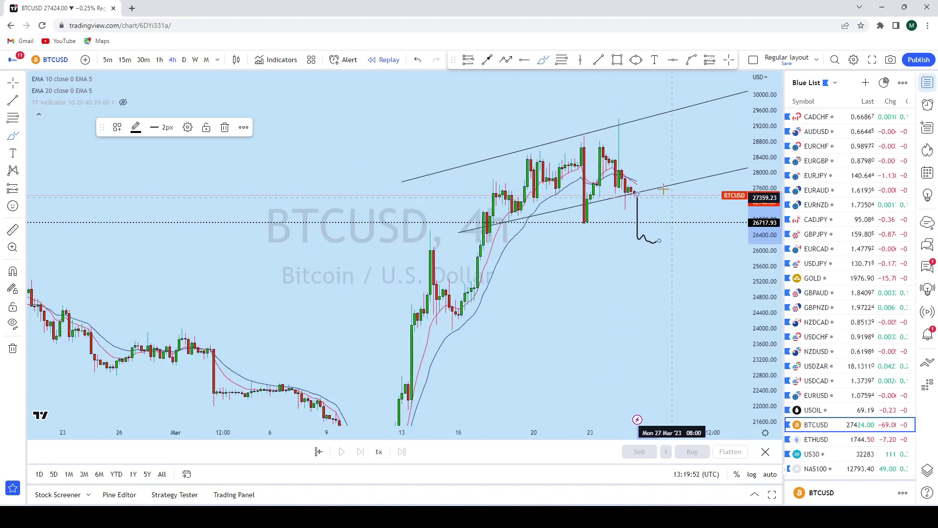
pyautogui.click(636, 59)
pyautogui.click(658, 238)
pyautogui.click(678, 221)
pyautogui.click(683, 236)
pyautogui.moveTo(685, 161); pyautogui.dragTo(580, 233)
# Draw an arrow from the ellipse, about 26455, up to the upper trend line at about 30047.
pyautogui.click(487, 59)
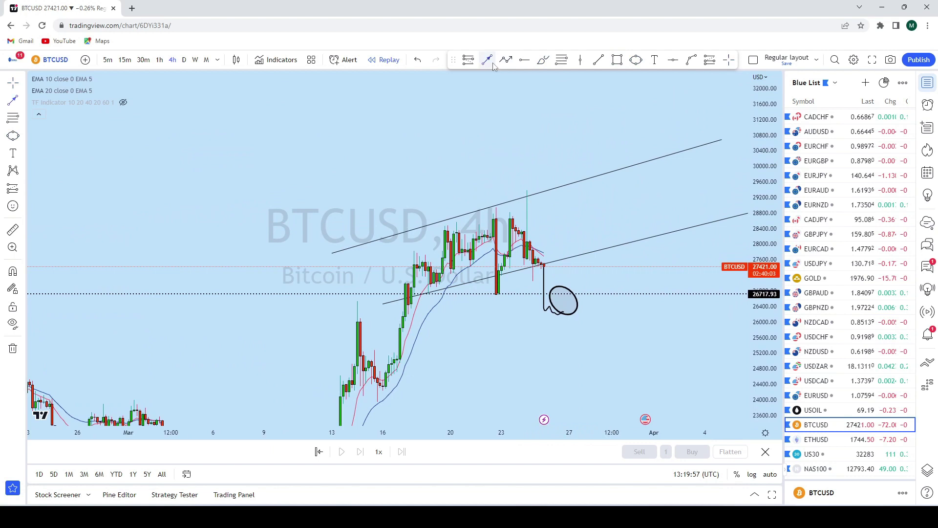
pyautogui.moveTo(561, 304); pyautogui.dragTo(640, 166)
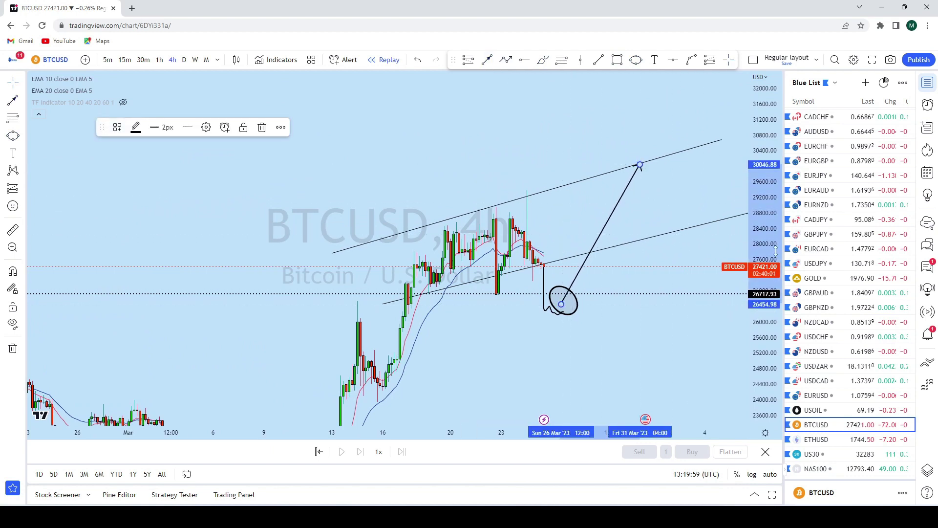
# Open the ETHUSD chart and remove all of its existing drawings.
pyautogui.click(825, 439)
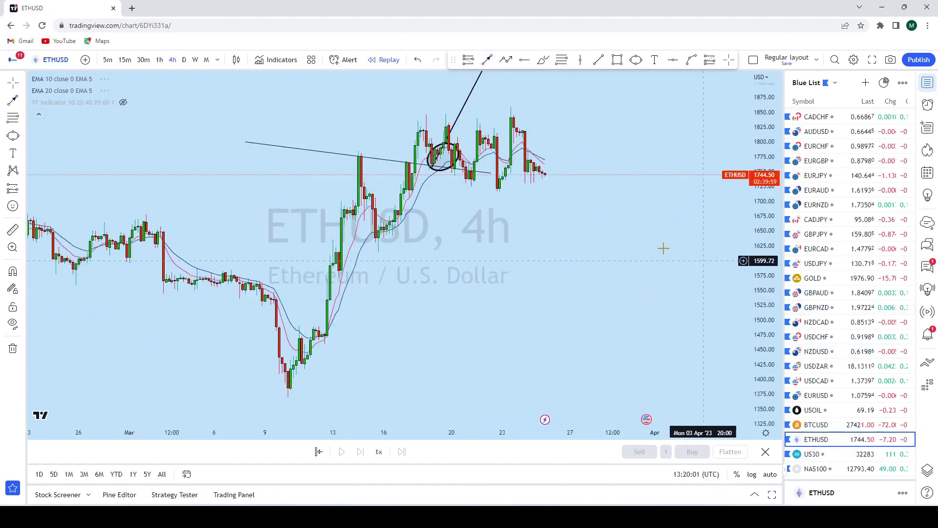
pyautogui.click(13, 348)
pyautogui.click(54, 346)
pyautogui.click(22, 83)
pyautogui.moveTo(676, 237); pyautogui.dragTo(639, 296)
pyautogui.scroll(4, 628, 254)
pyautogui.moveTo(596, 188); pyautogui.dragTo(637, 185)
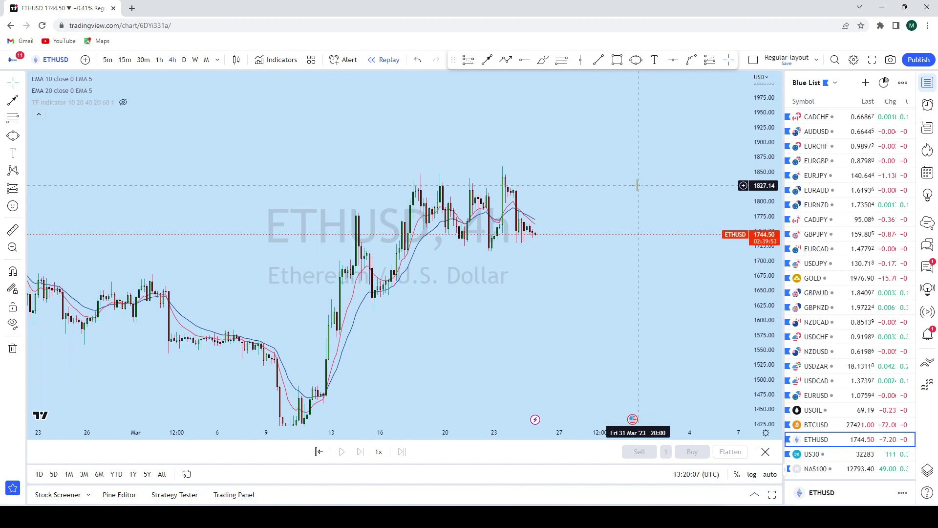
# Draw a thin rectangular support zone at about 1715 under the recent 4-hour lows, from late February to about 1 April.
pyautogui.scroll(-2, 637, 185)
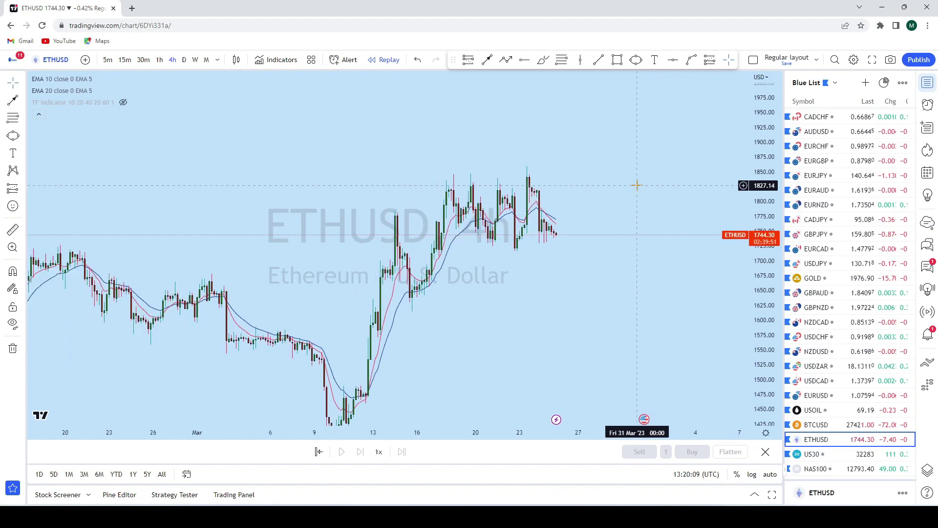
pyautogui.click(617, 59)
pyautogui.moveTo(236, 252); pyautogui.dragTo(662, 253)
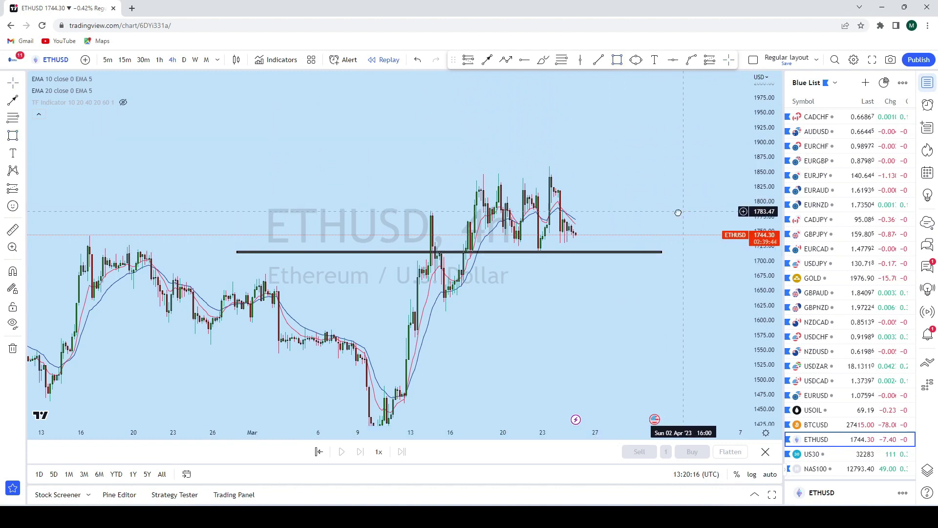
# Brush a projected drop from the latest candle through the support zone to about 1697, and undo it.
pyautogui.scroll(2, 679, 213)
pyautogui.click(542, 59)
pyautogui.moveTo(532, 234)
pyautogui.mouseDown()
pyautogui.moveTo(532, 264)
pyautogui.moveTo(557, 264)
pyautogui.mouseUp()
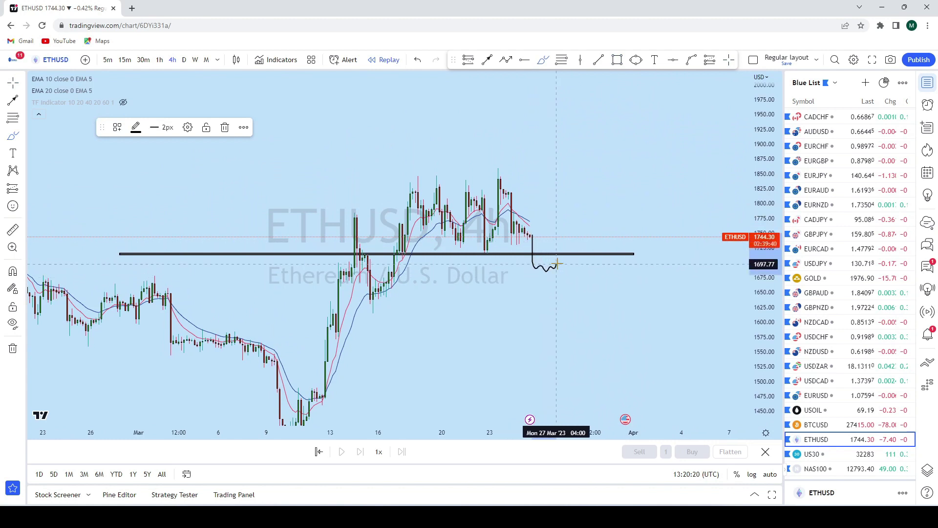
pyautogui.hotkey('ctrl', 'z')
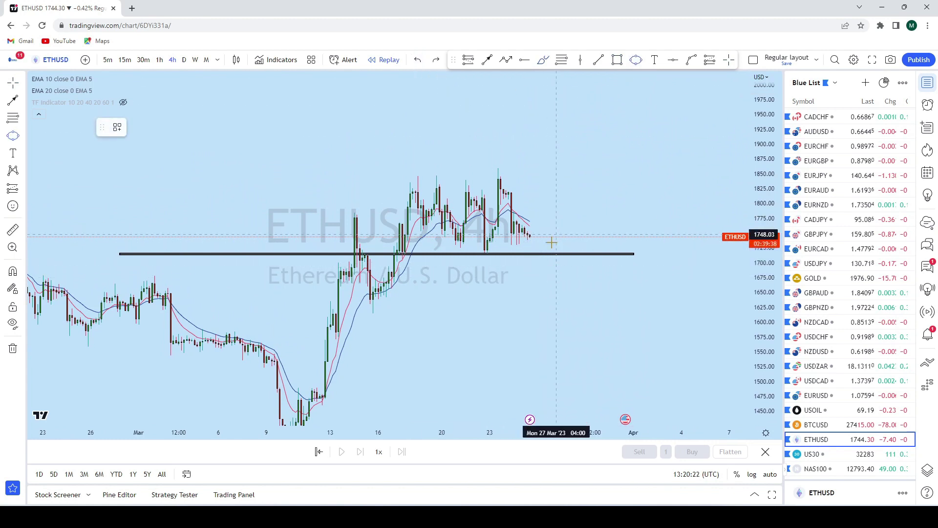
# Mark the support zone just past the latest candle with an ellipse and draw an arrow from about 1695 up to about 1932.
pyautogui.moveTo(535, 269); pyautogui.dragTo(554, 253)
pyautogui.moveTo(630, 239); pyautogui.dragTo(601, 264)
pyautogui.click(488, 60)
pyautogui.click(518, 290)
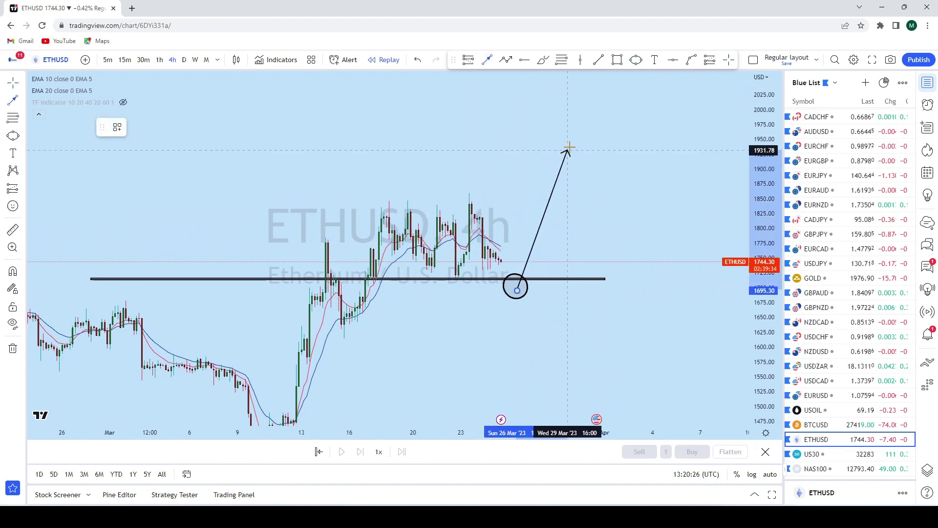
pyautogui.click(569, 149)
pyautogui.scroll(2, 651, 232)
pyautogui.moveTo(584, 230); pyautogui.dragTo(660, 224)
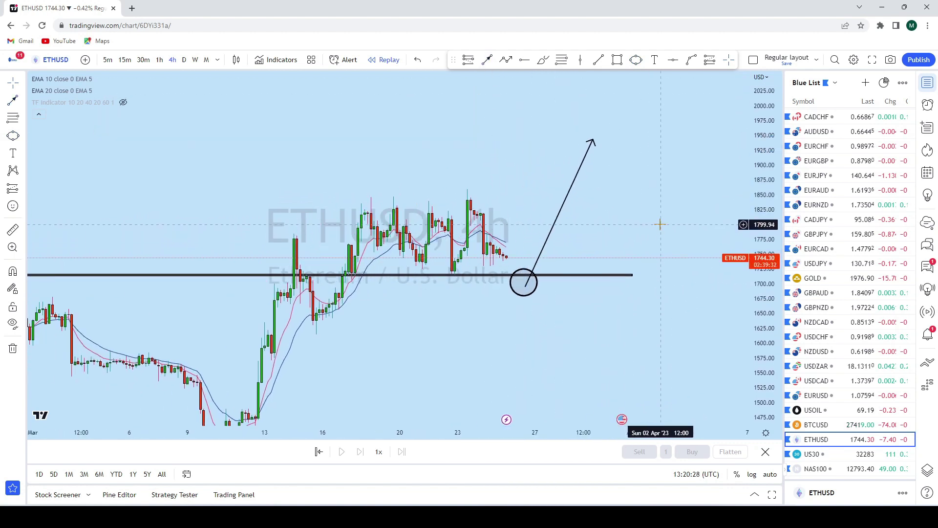